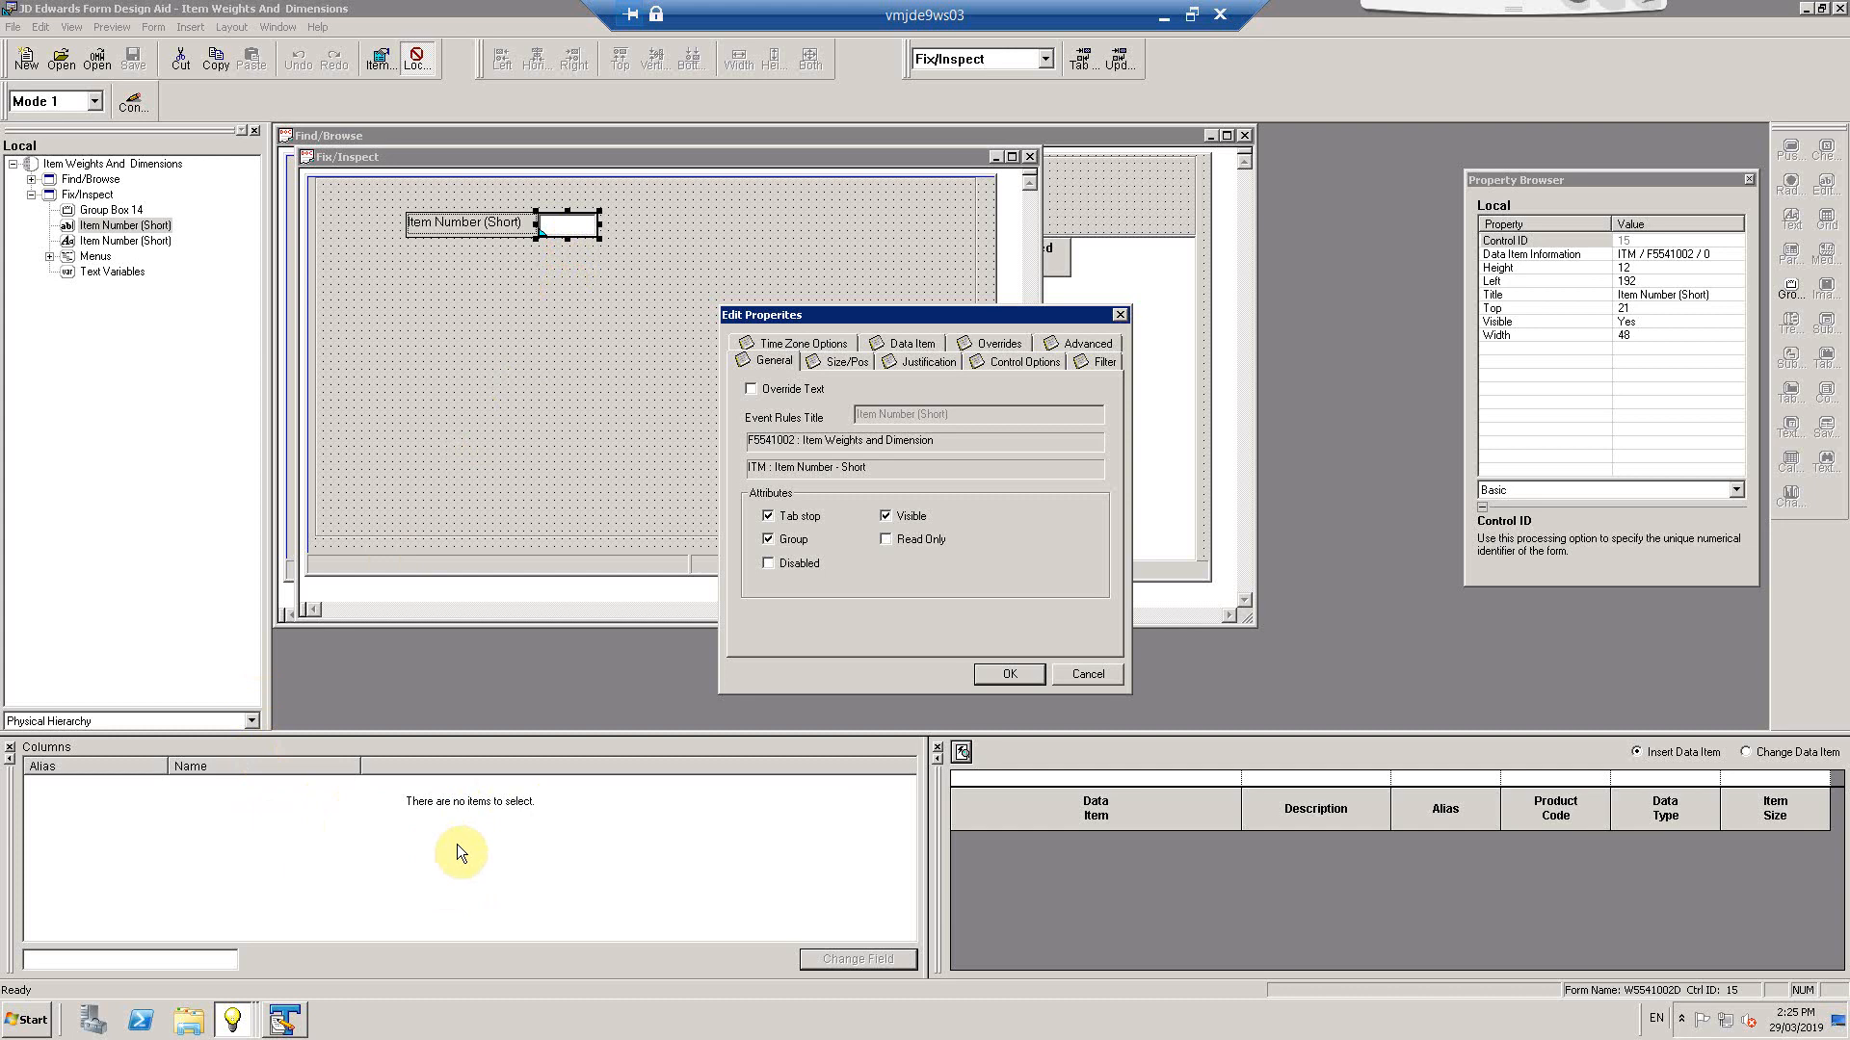
Review the data item information of the Item Number (Short) field and close its properties
click(915, 345)
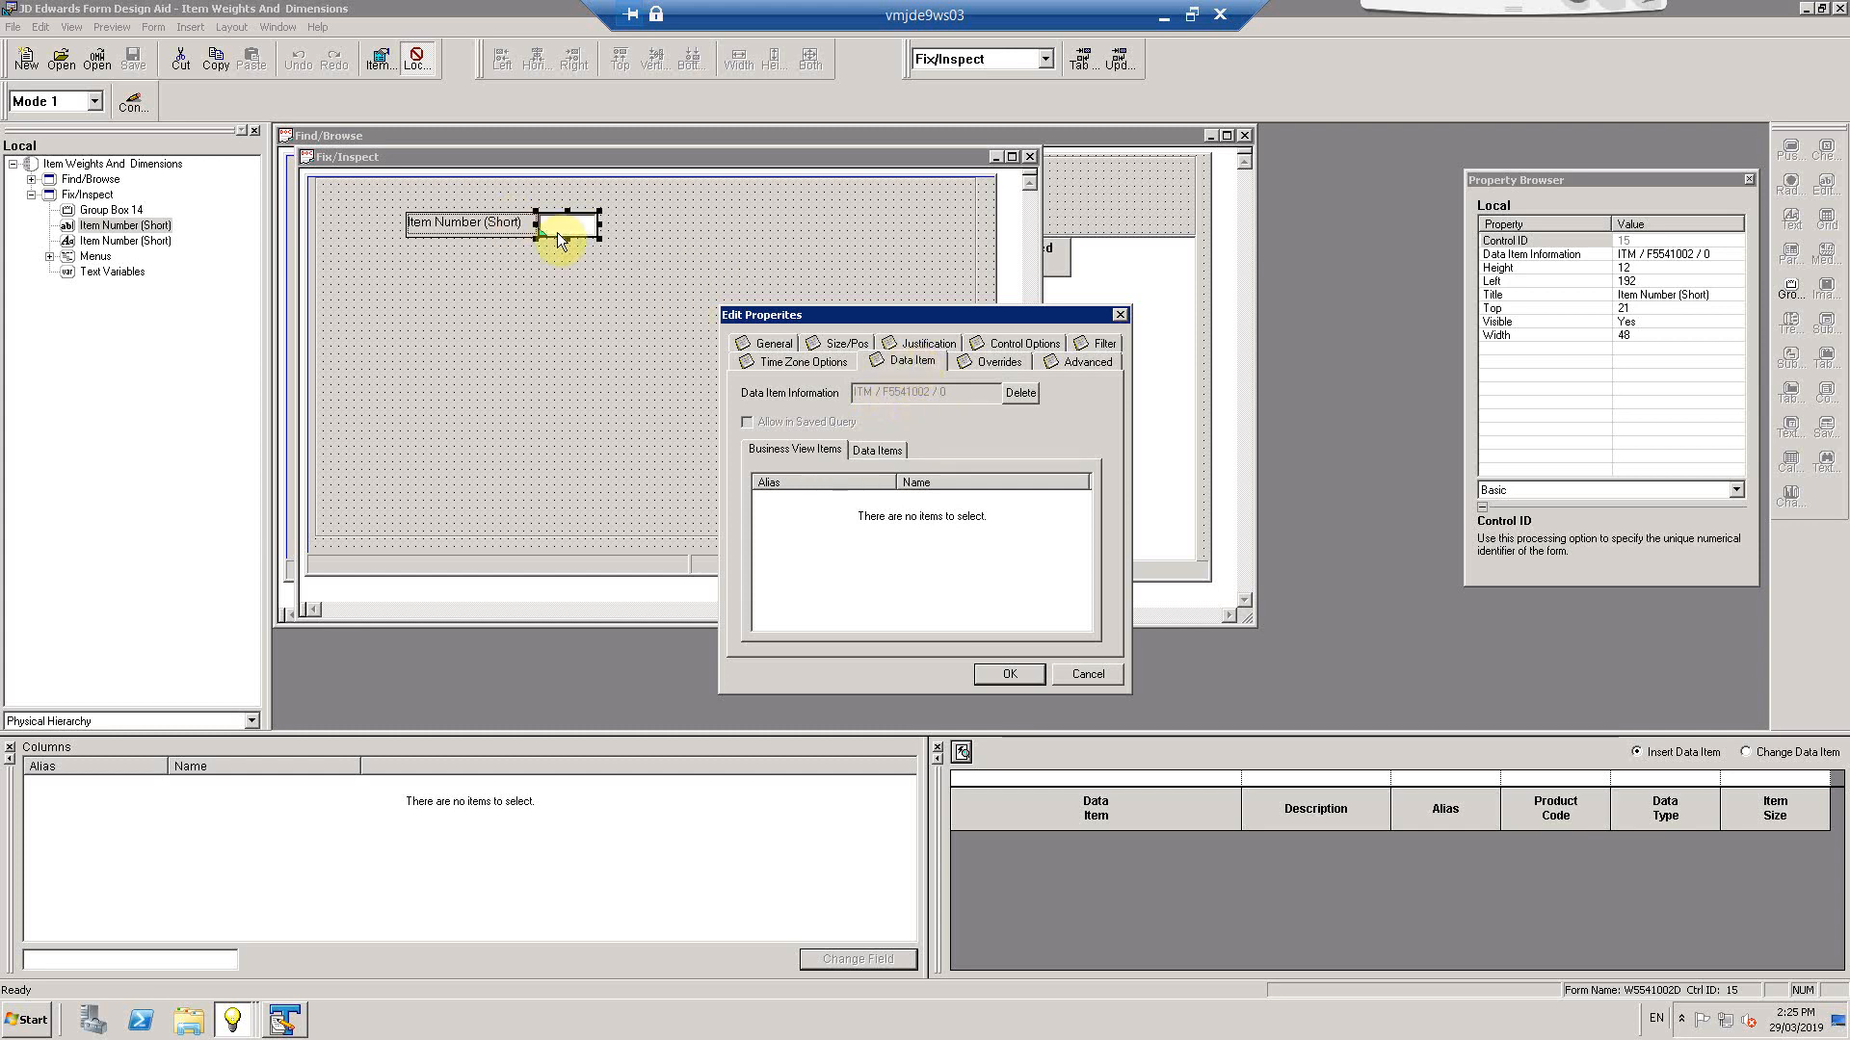
click(1002, 673)
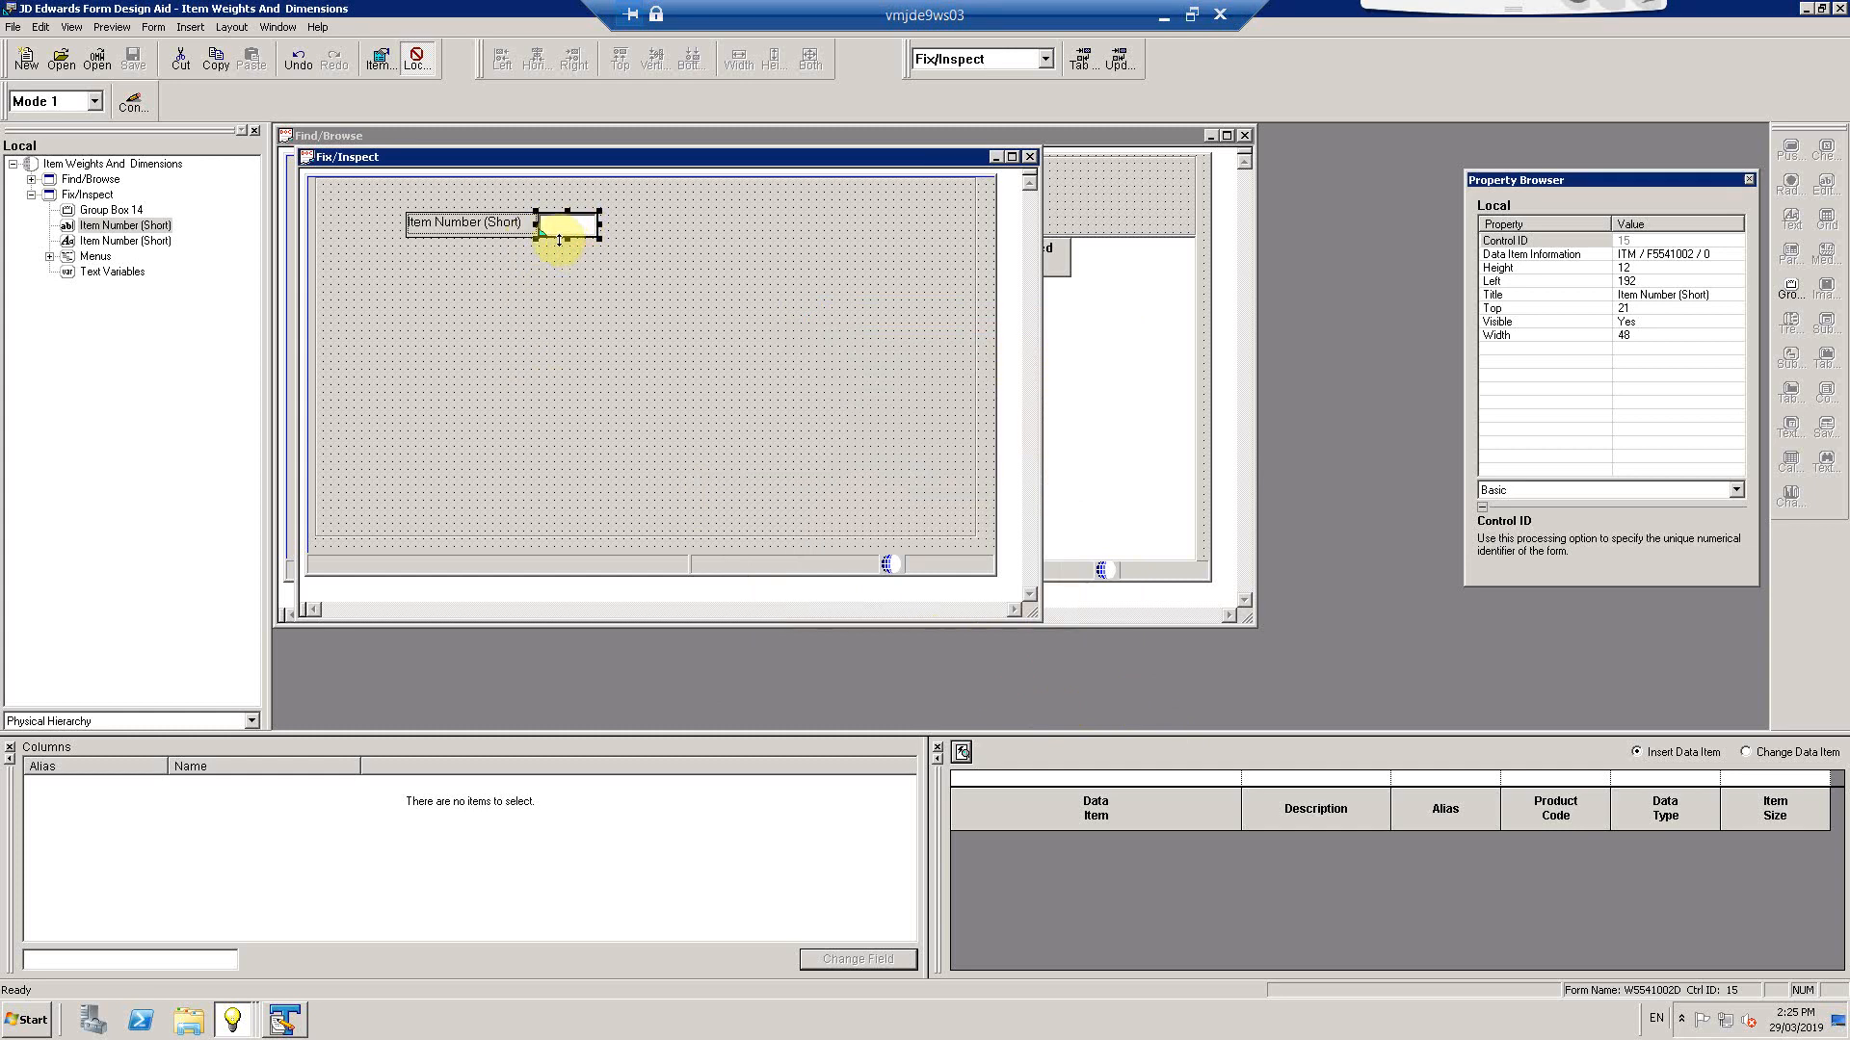
Find the data item with alias ITM and place it on the Fix/Inspect form below the existing Item Number (Short) field
click(1412, 779)
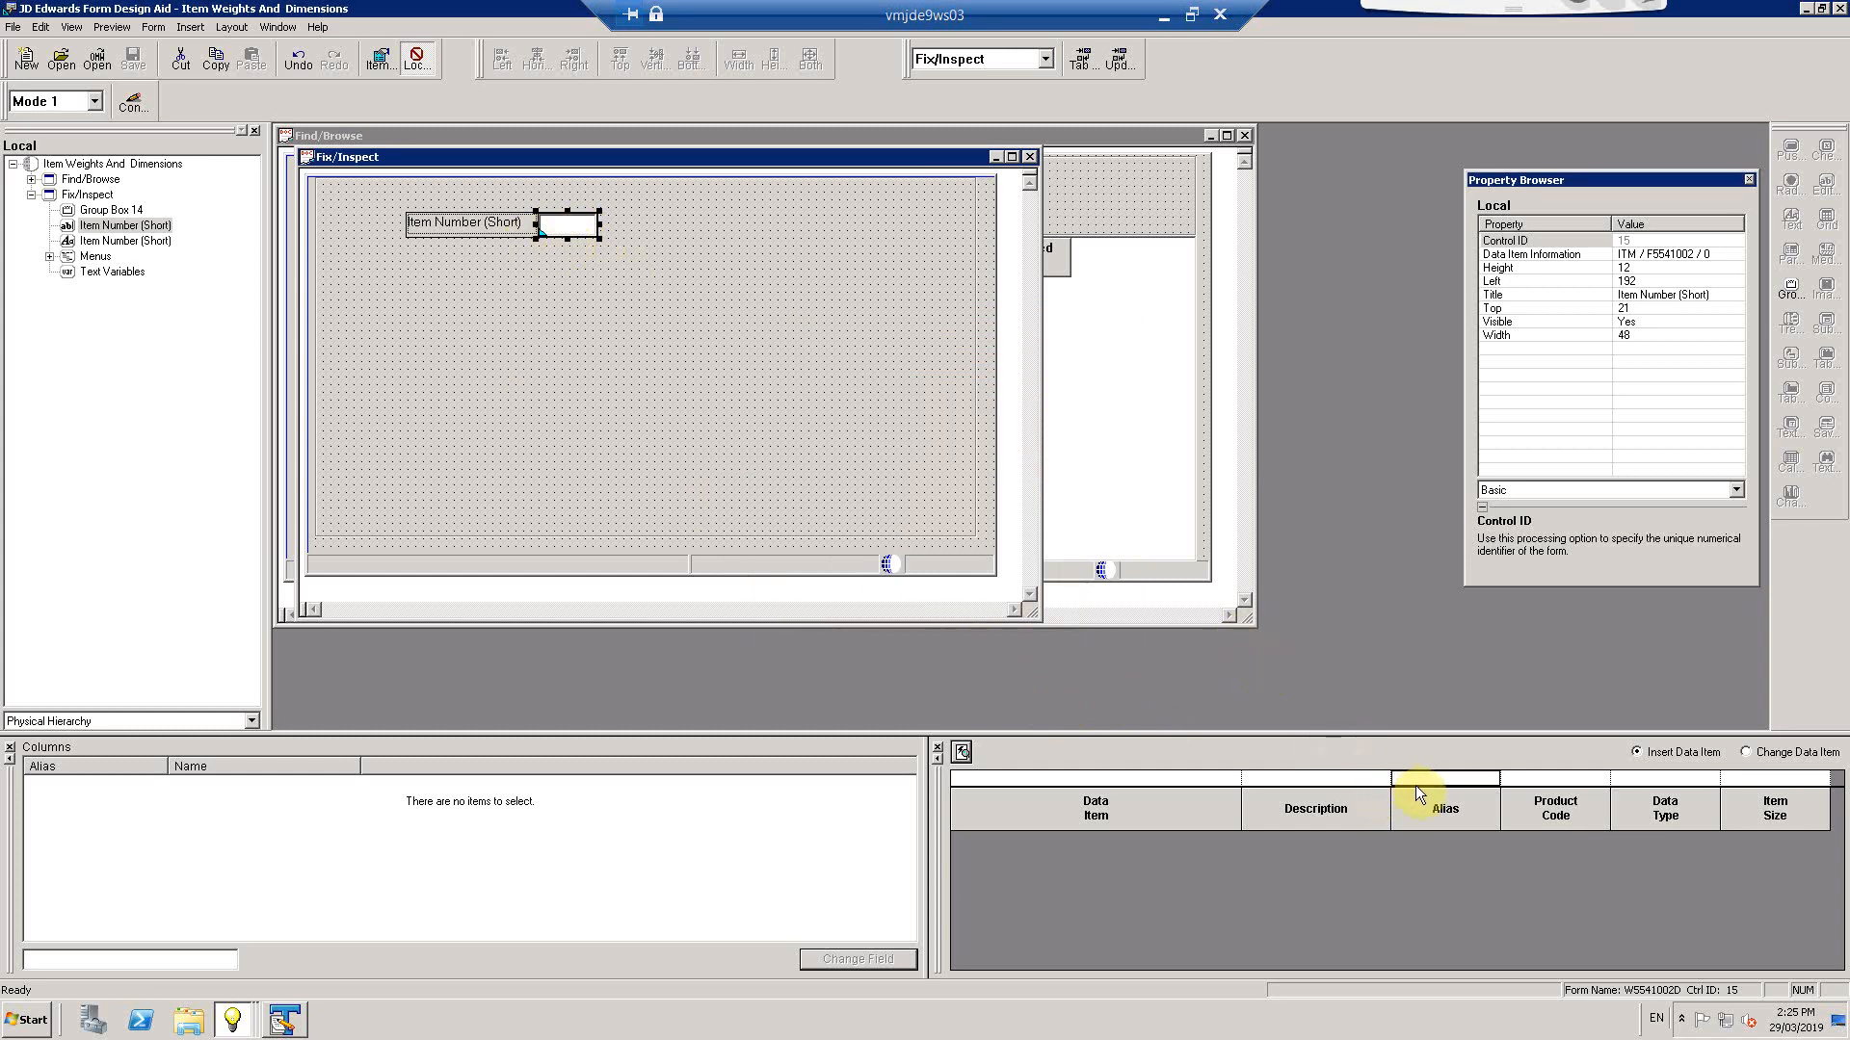
text(itm)
key(Tab)
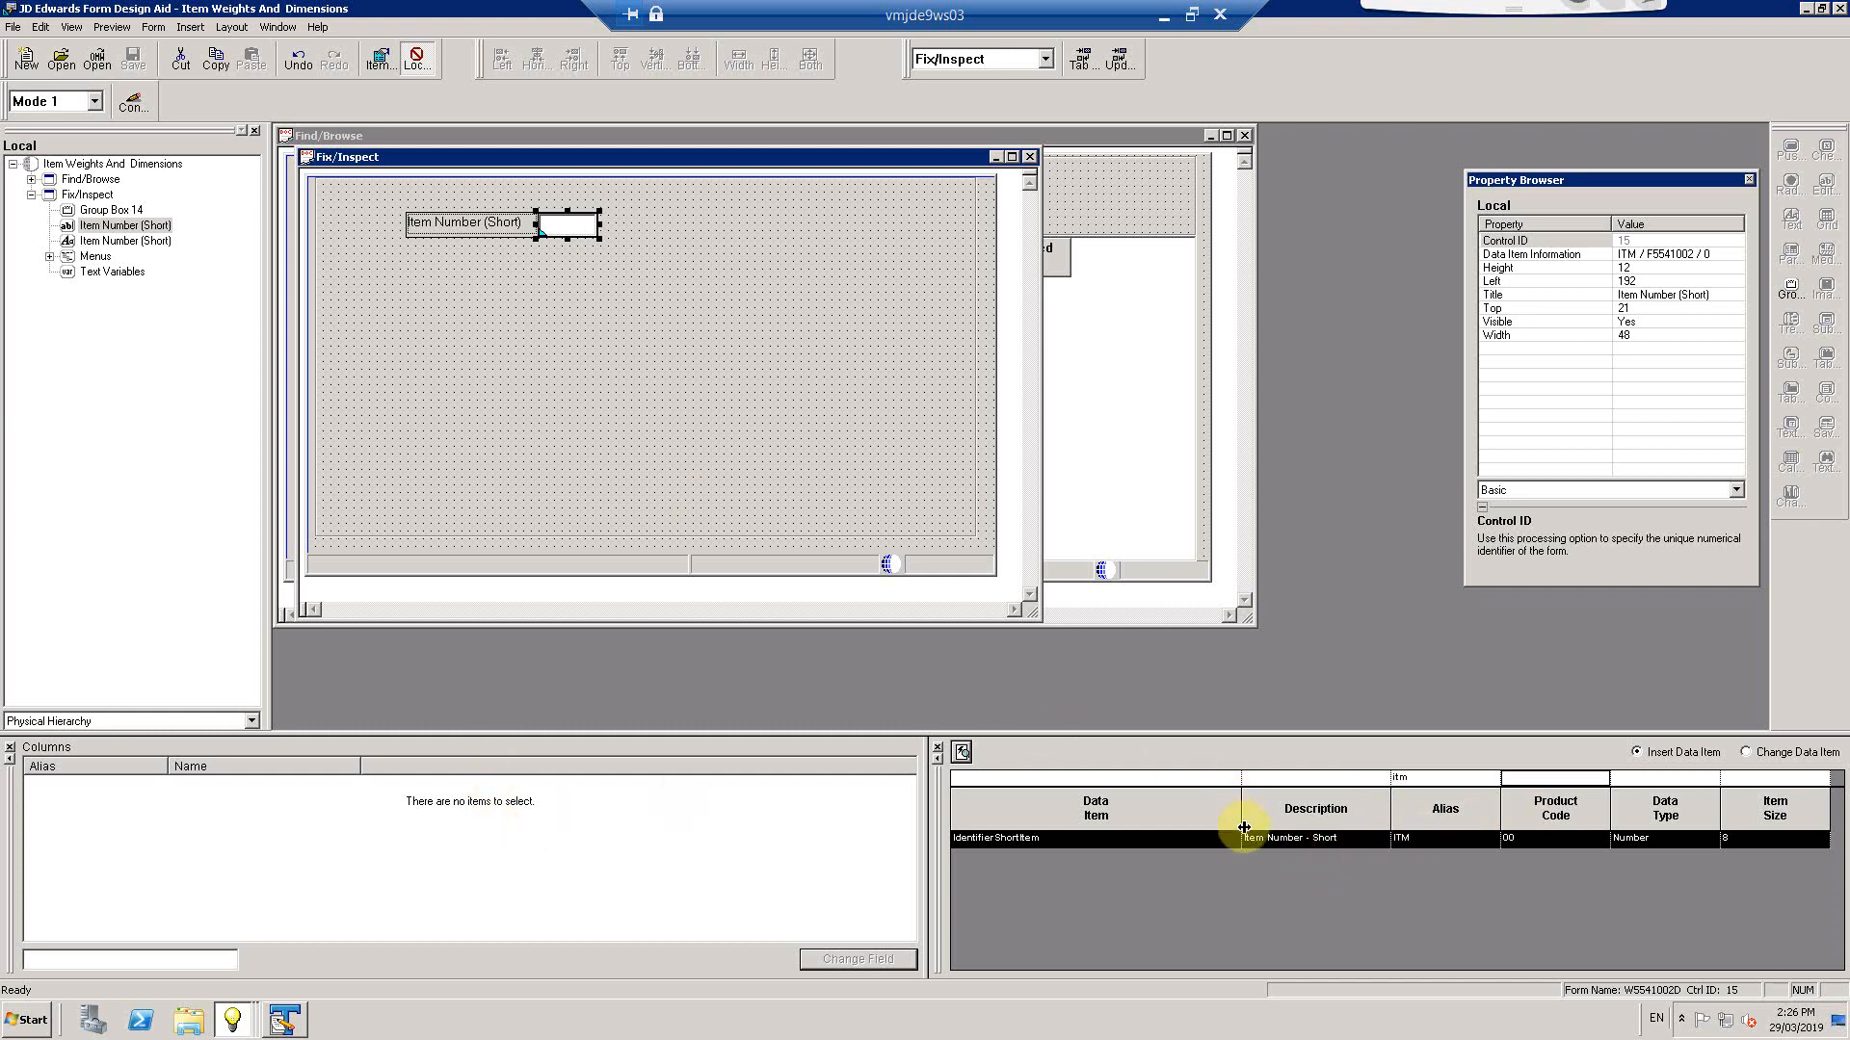
drag(1205, 846, 544, 335)
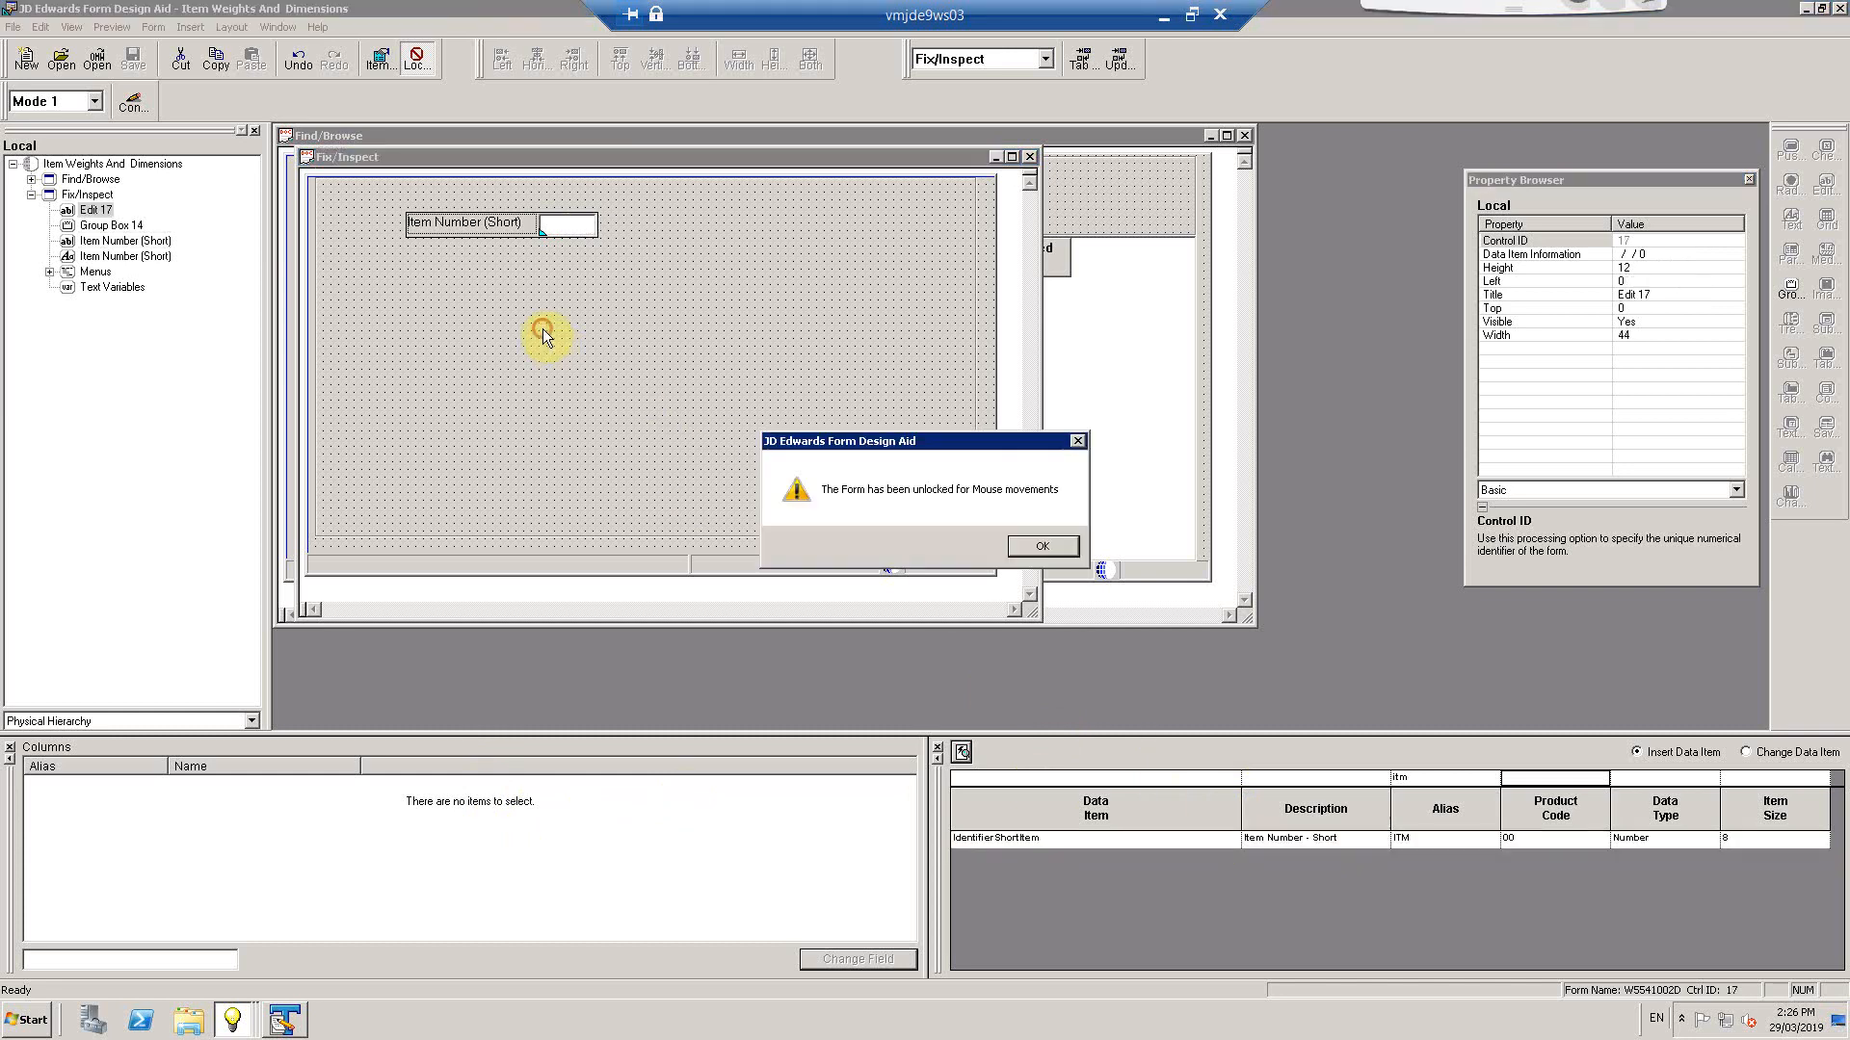
click(1043, 546)
click(540, 345)
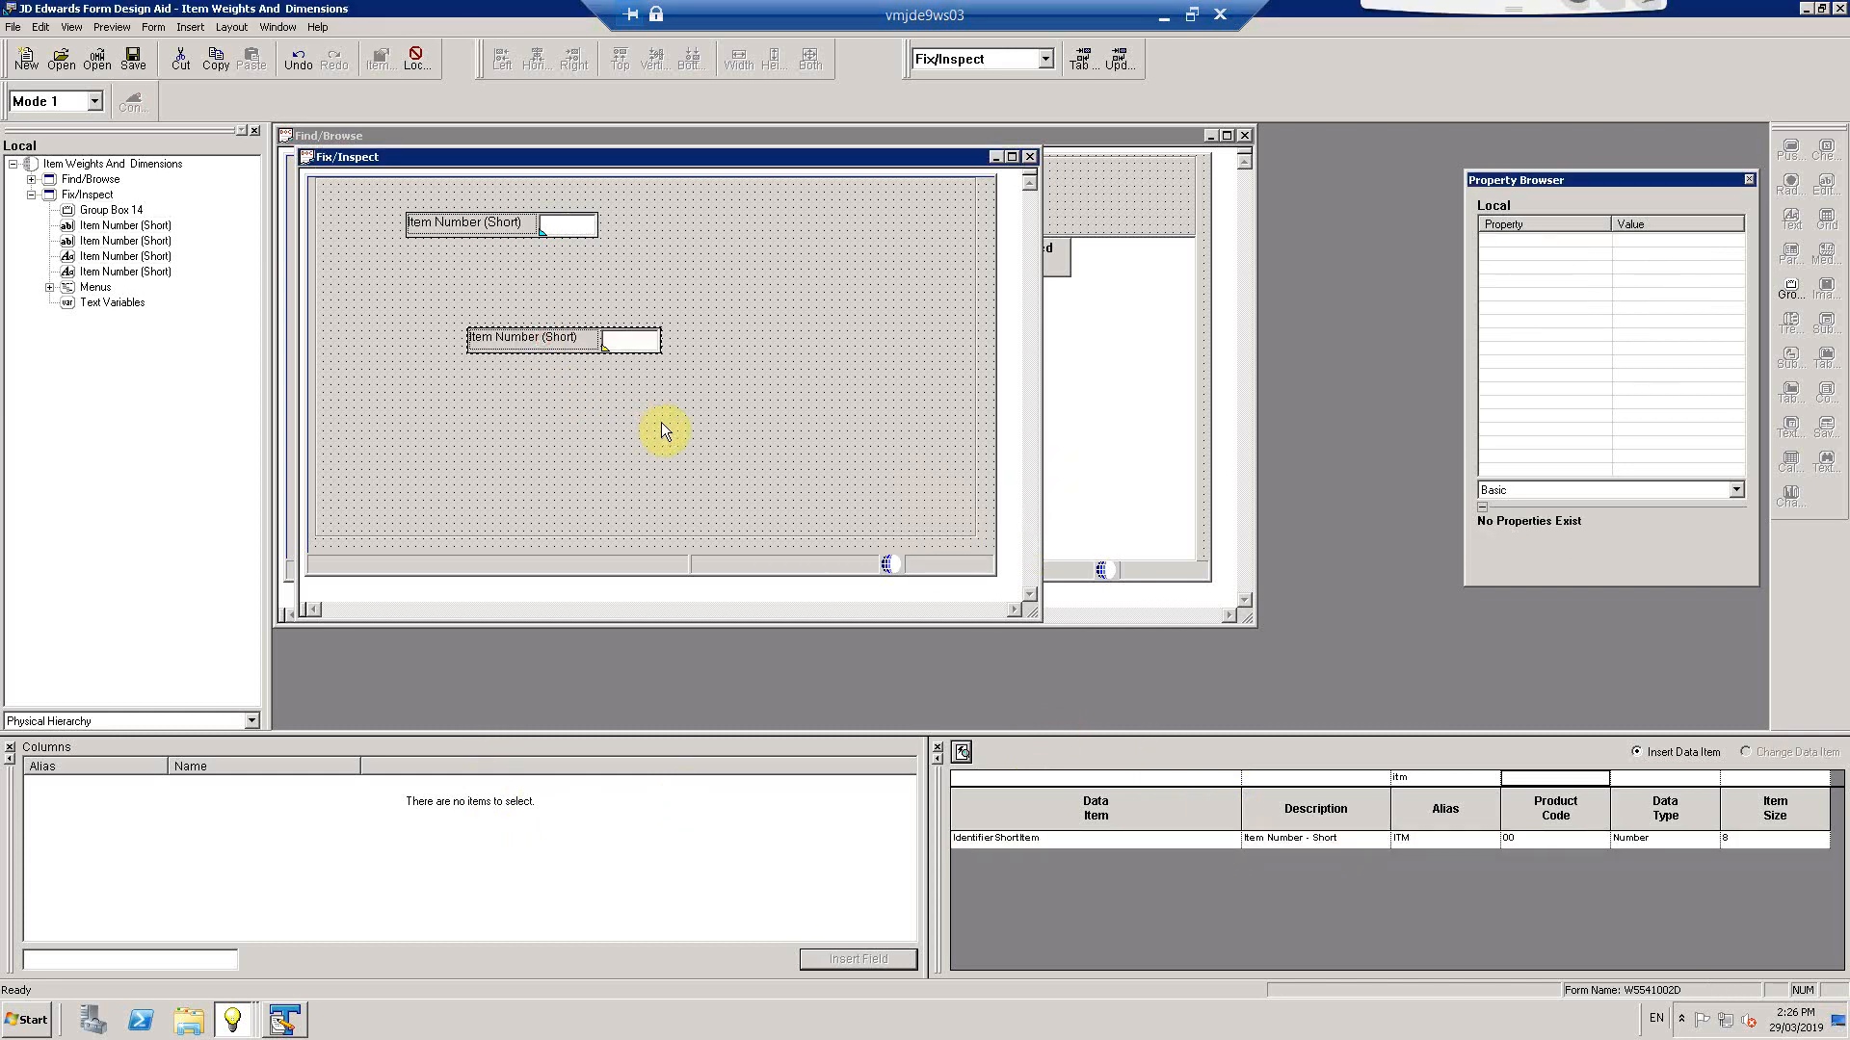
click(661, 431)
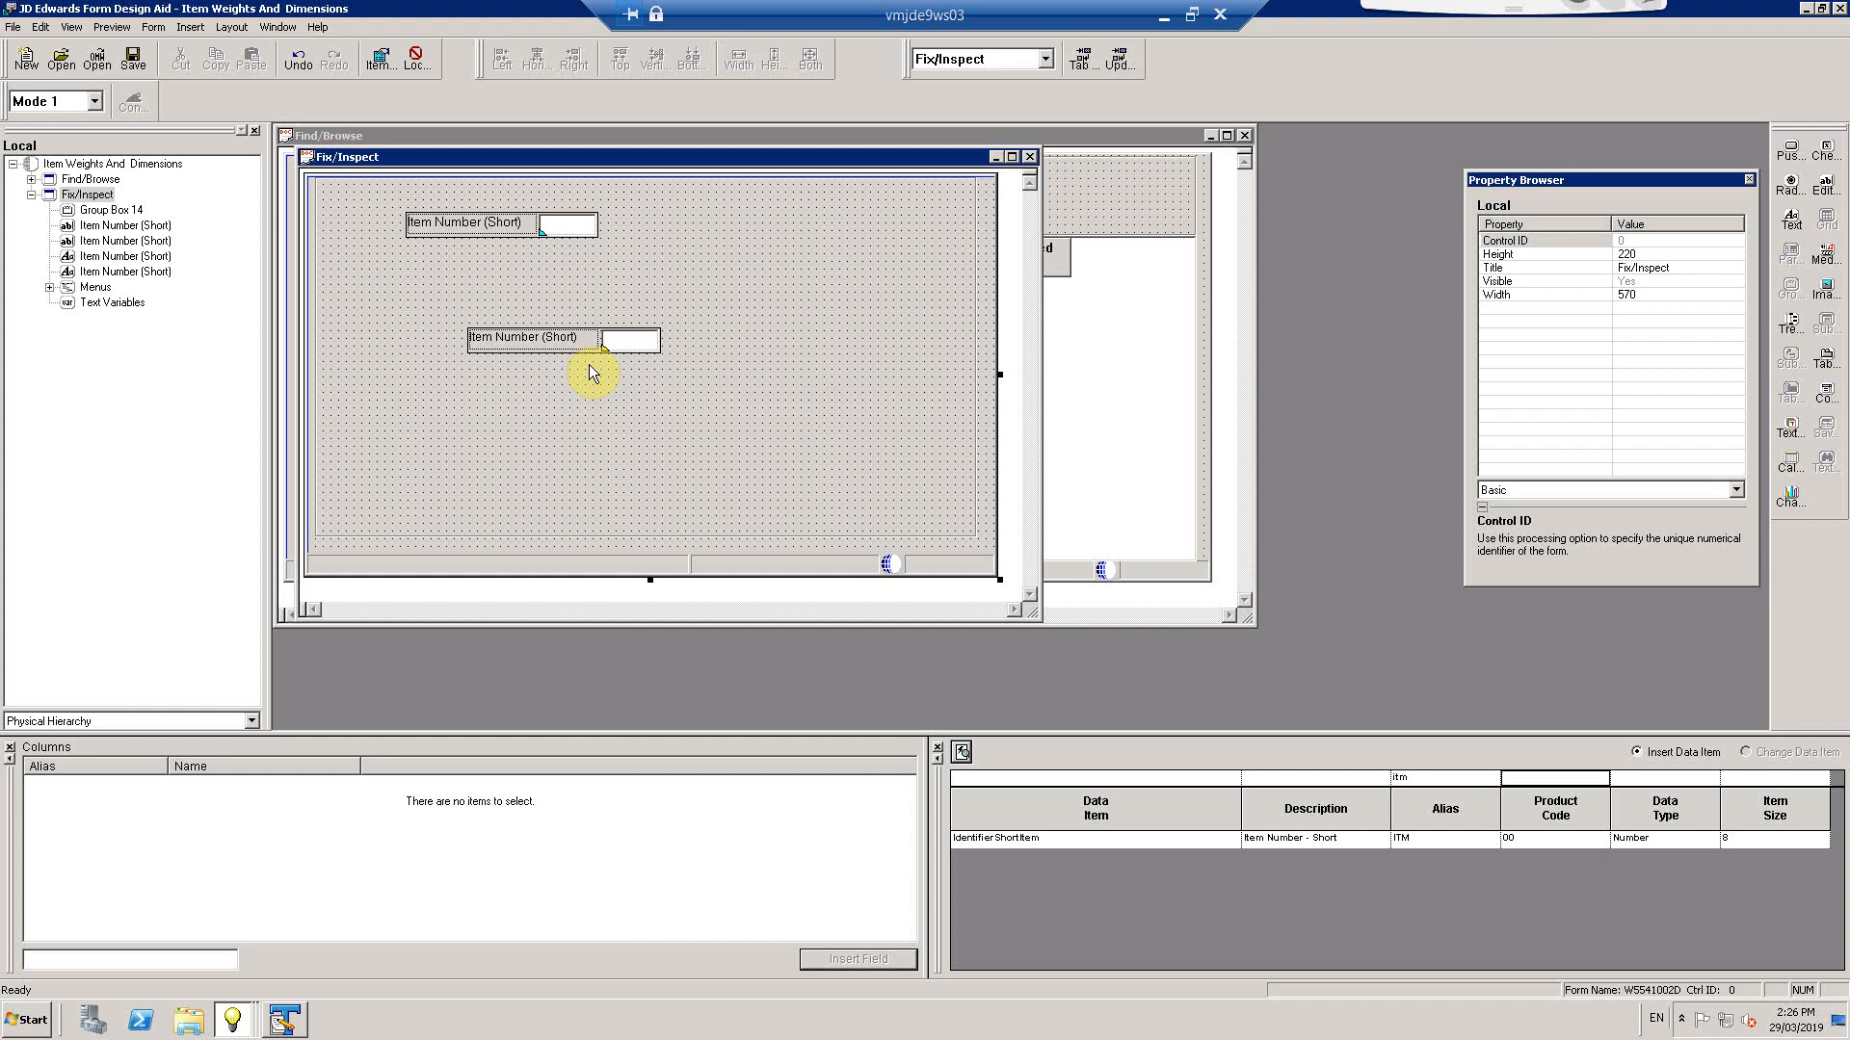
Add the ITM data dictionary item to the Find/Browse grid as a column after Oversized Item
click(446, 141)
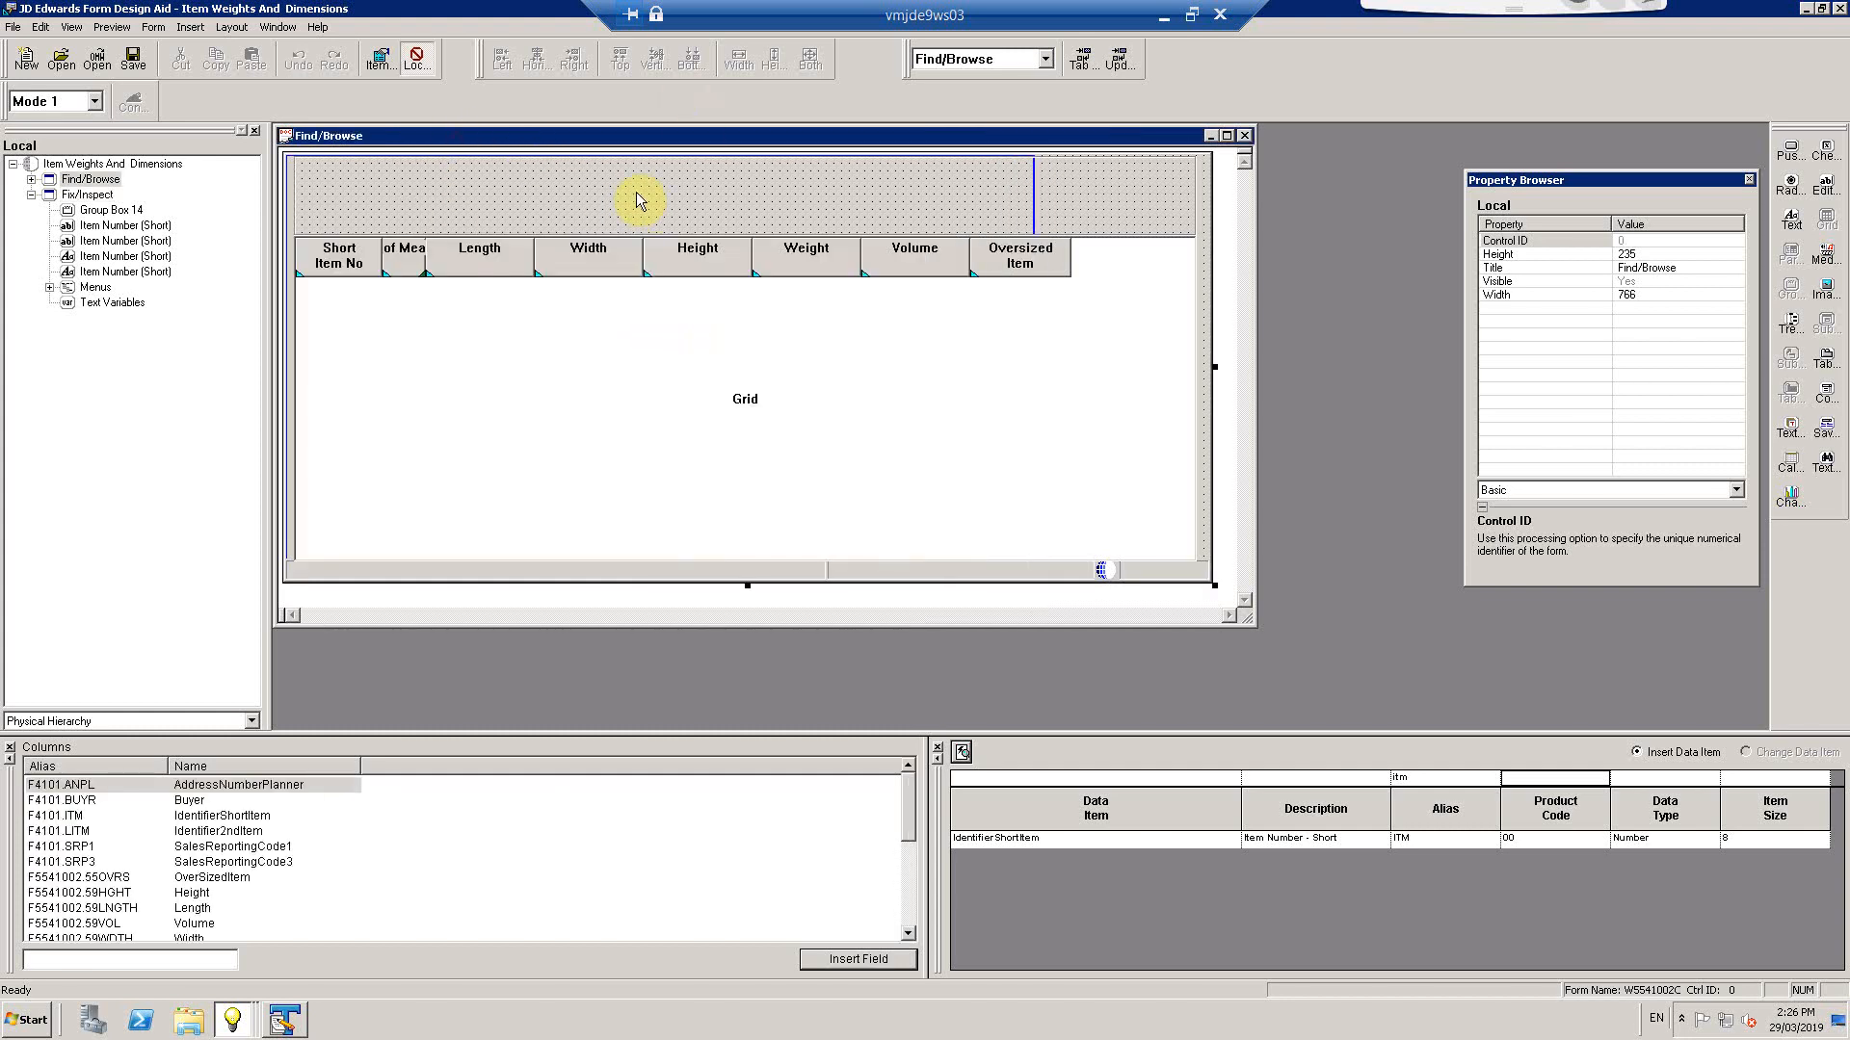
click(342, 256)
drag(482, 252, 567, 253)
click(567, 253)
click(682, 257)
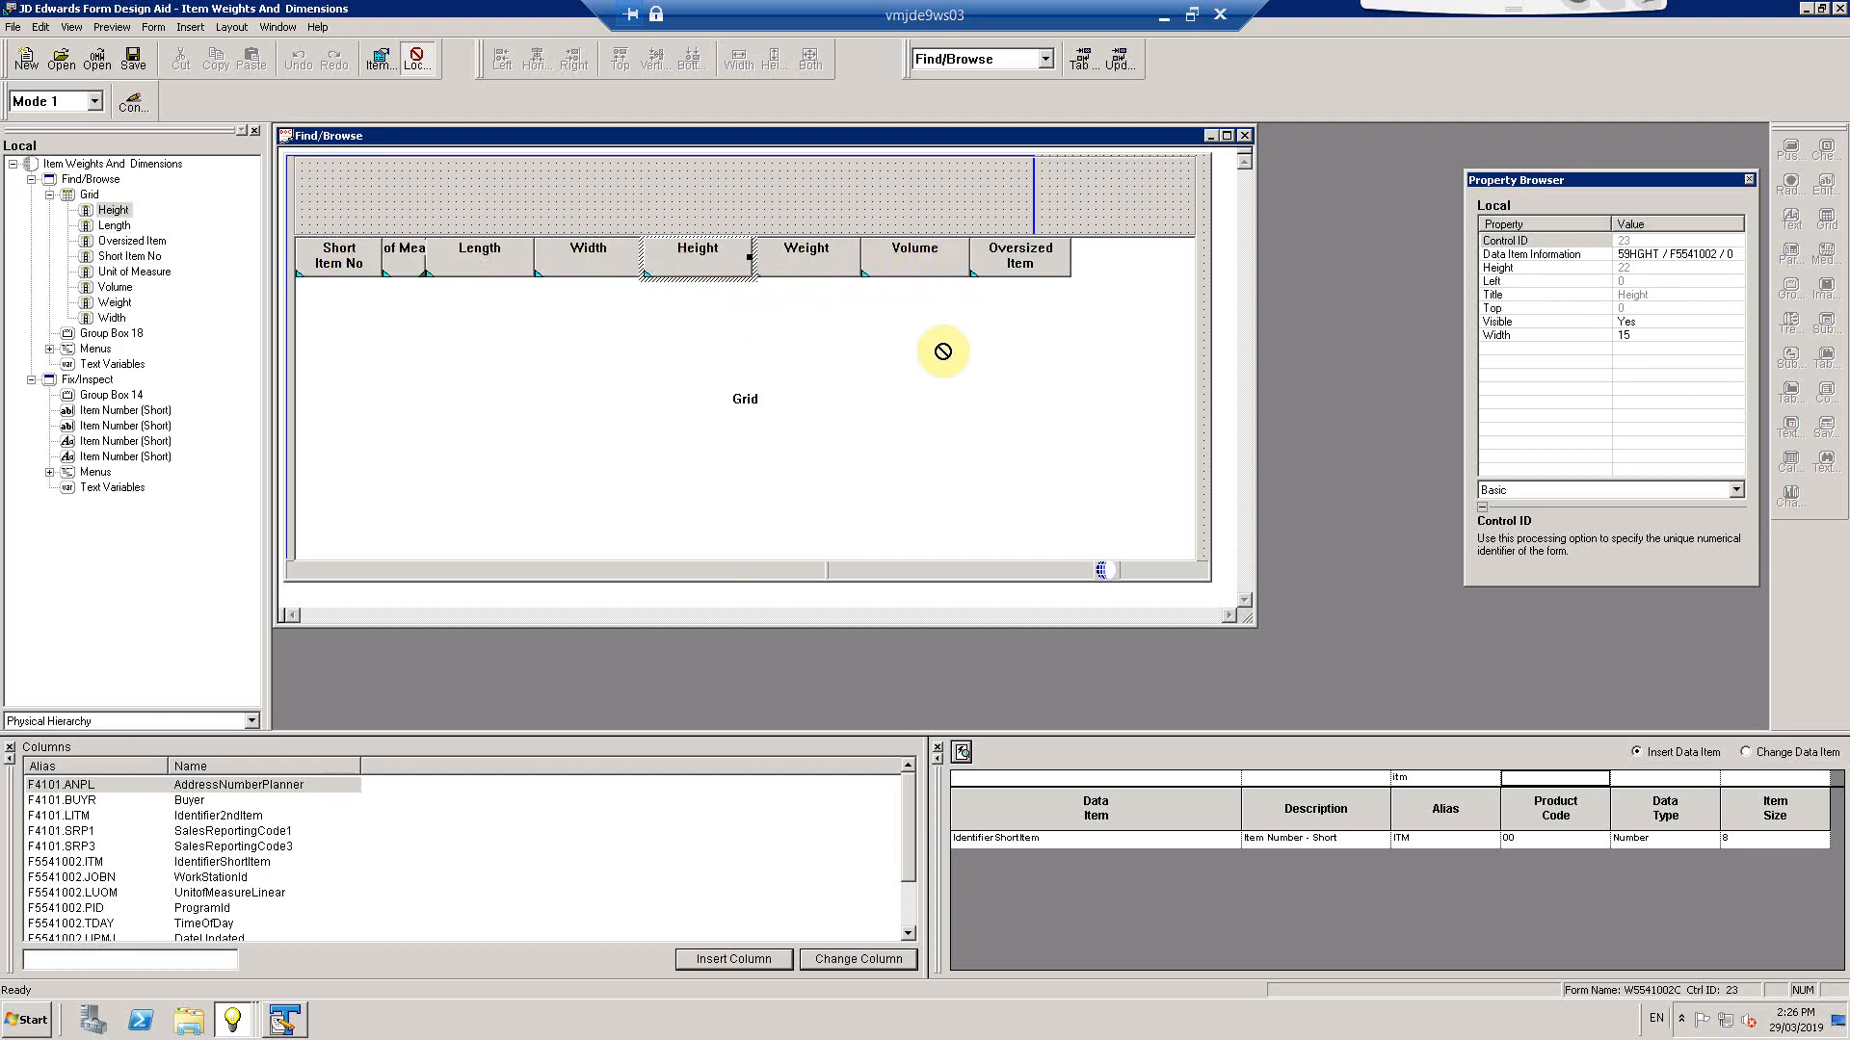
click(1239, 838)
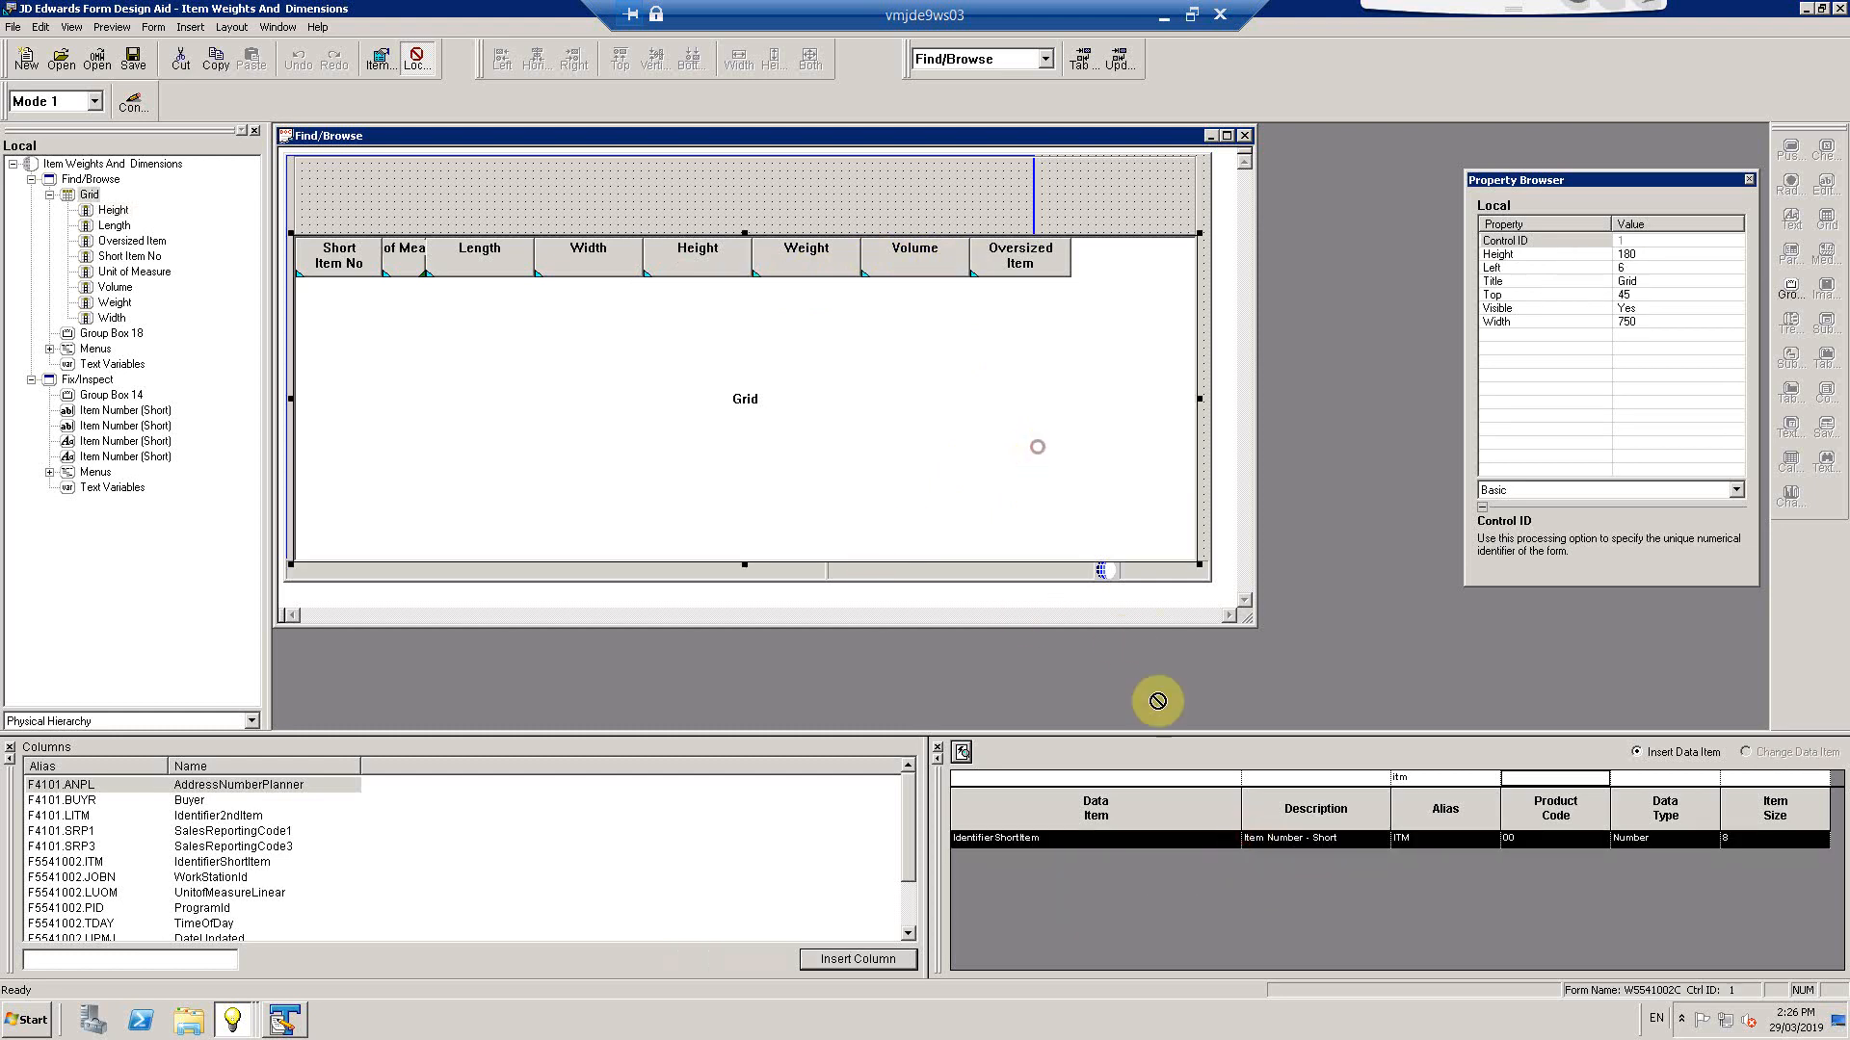
drag(1218, 842, 1114, 446)
click(1066, 547)
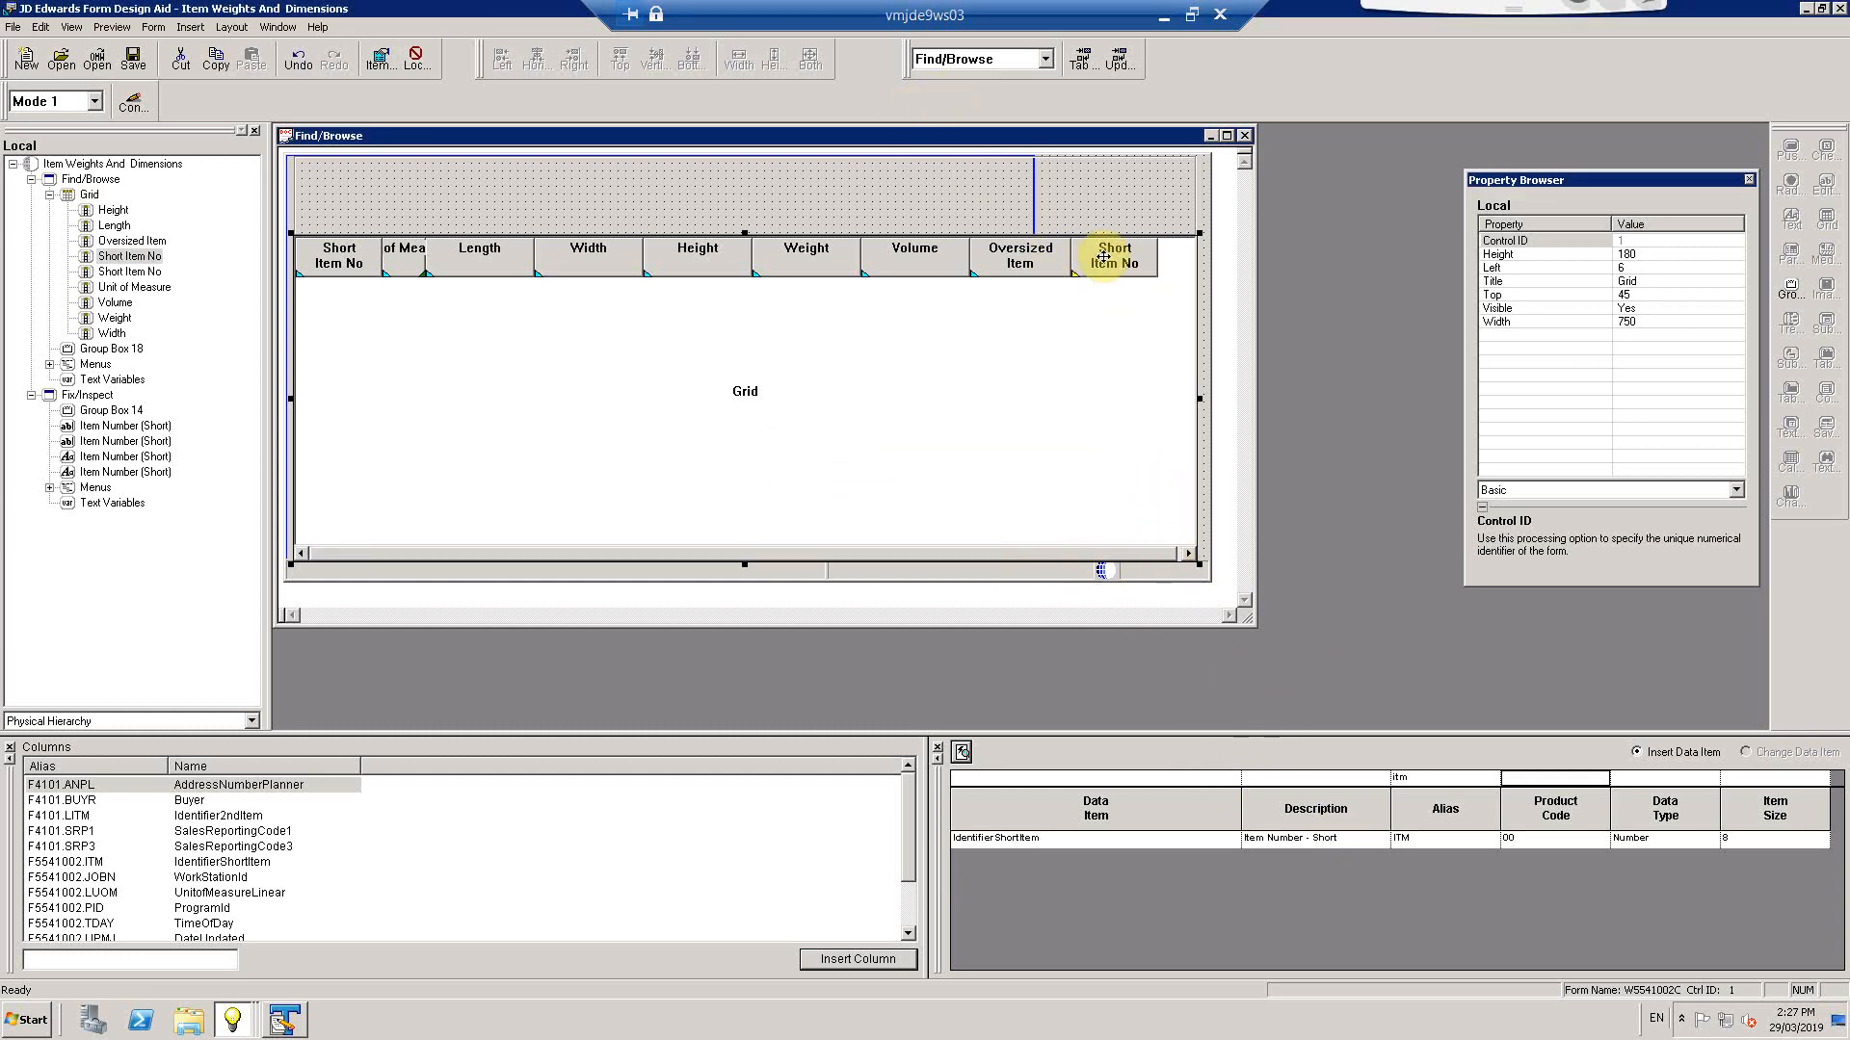
Run the Find/Browse form in the browser, examine its grid columns and close the browser window
click(117, 28)
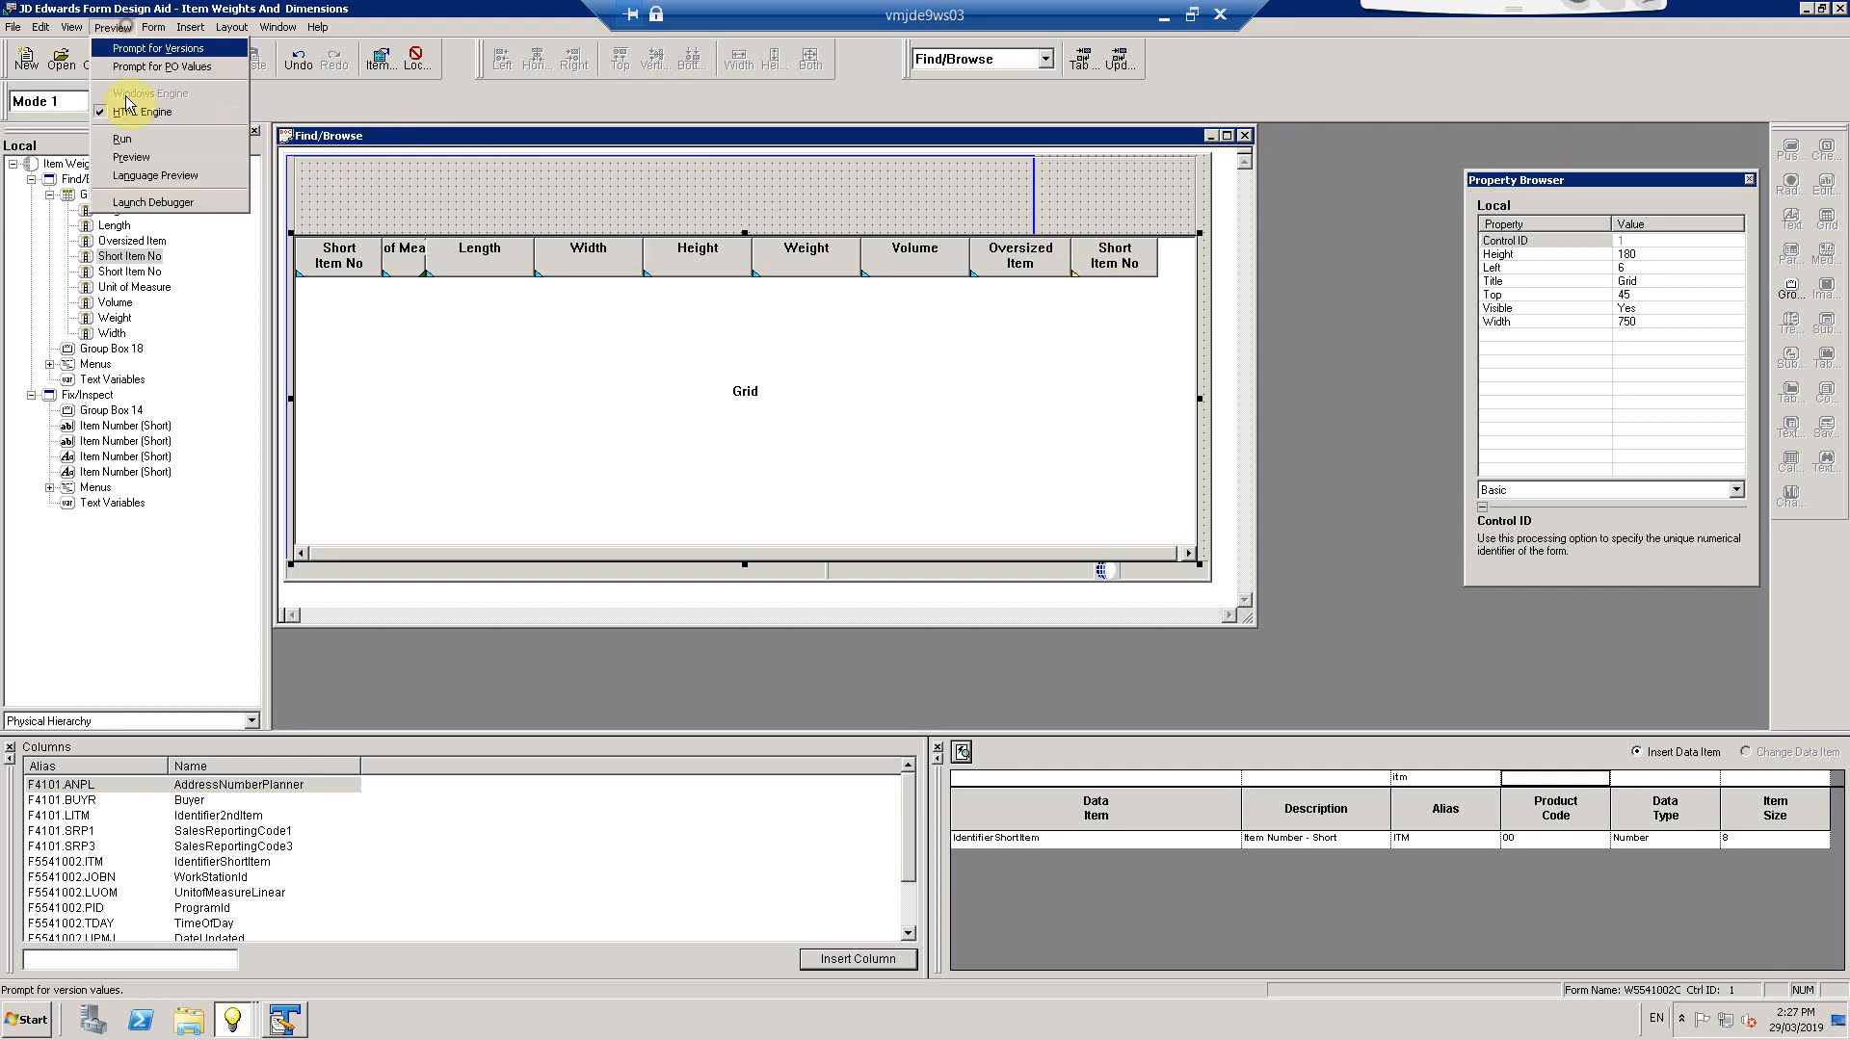
click(125, 141)
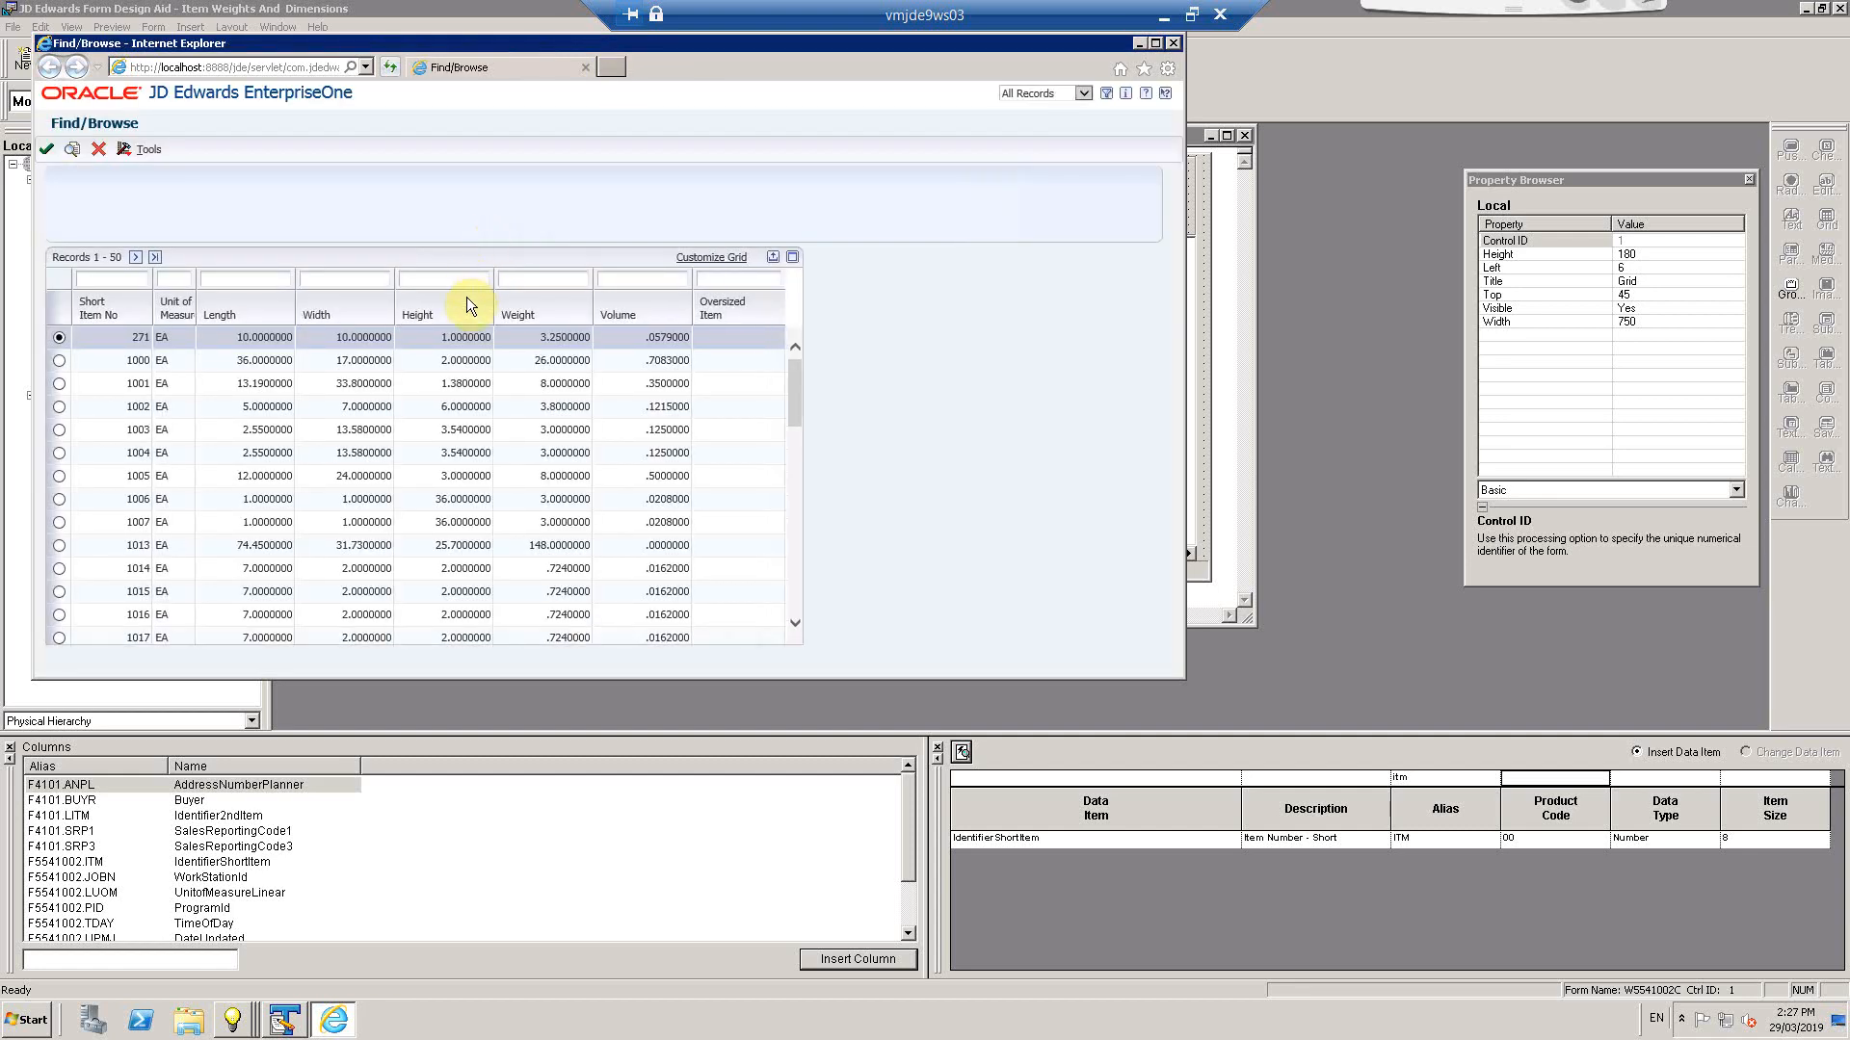
drag(391, 46, 682, 360)
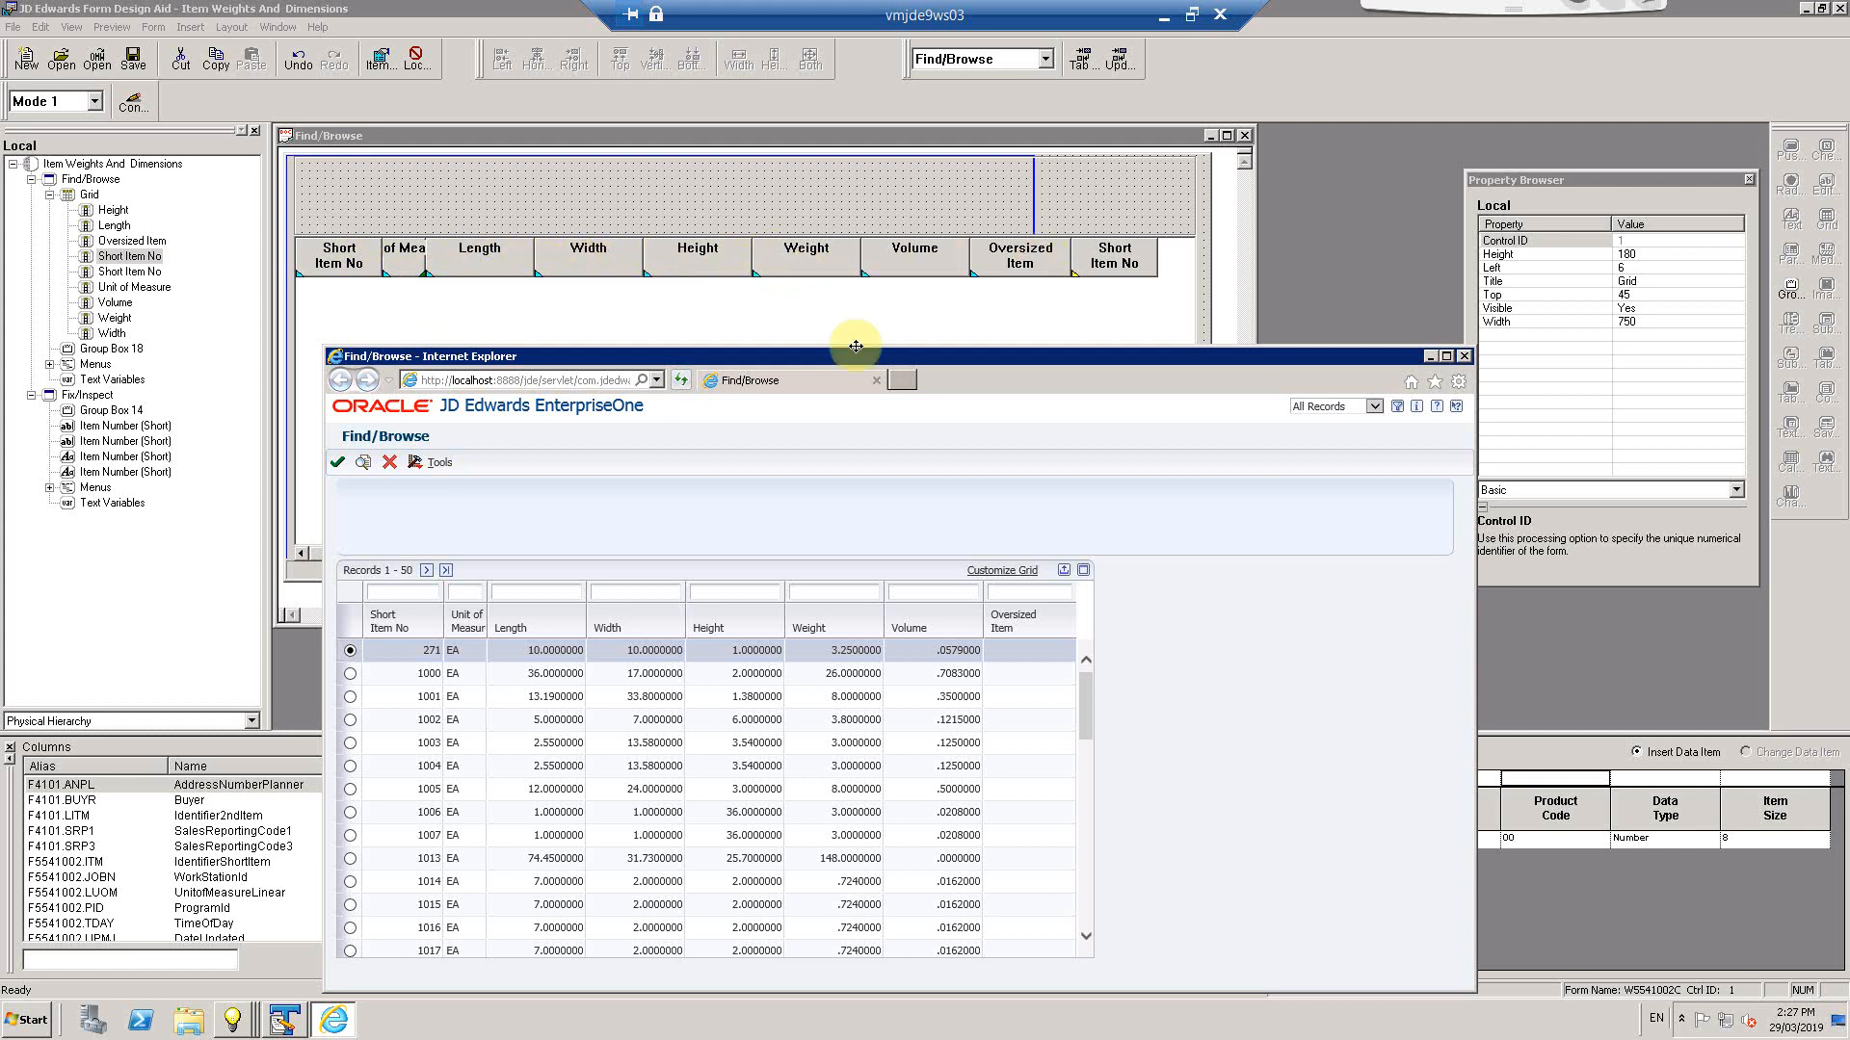
click(1464, 356)
Run the Find/Browse form again, compare the query fields and data of its two Short Item No columns, and close it
click(109, 33)
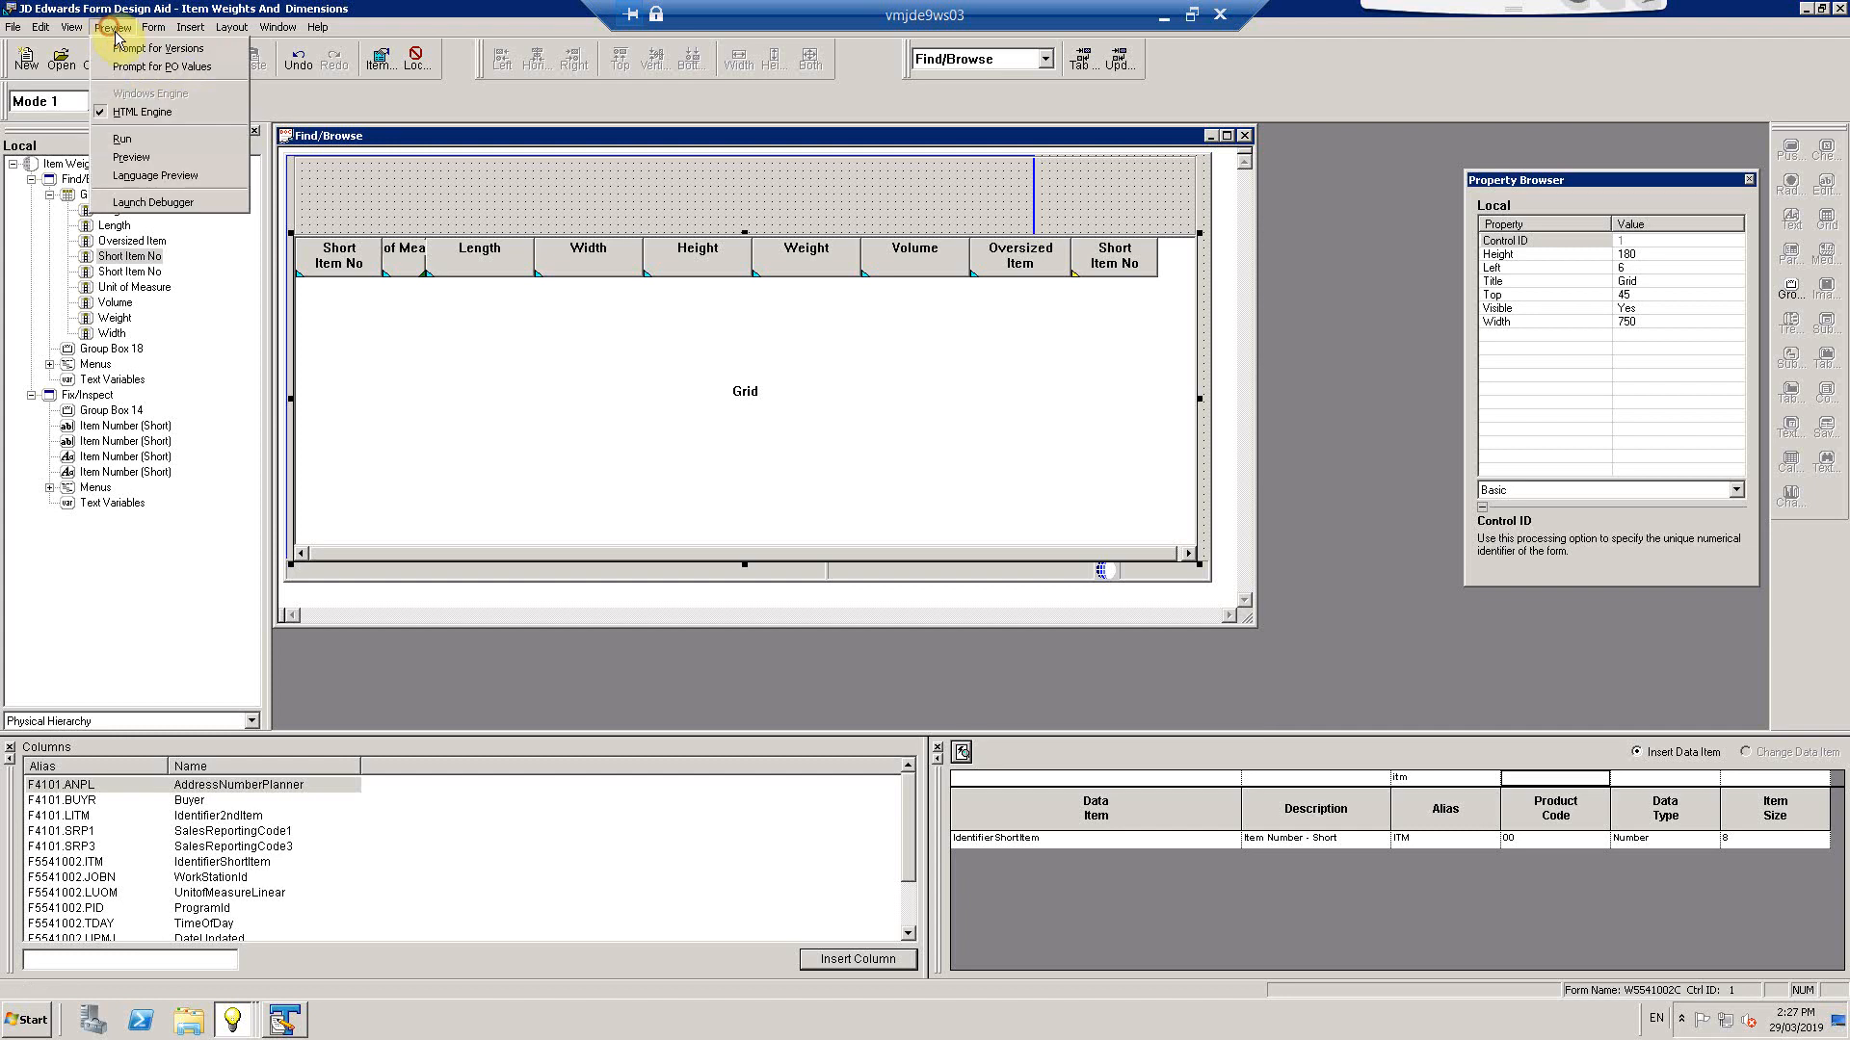
click(150, 141)
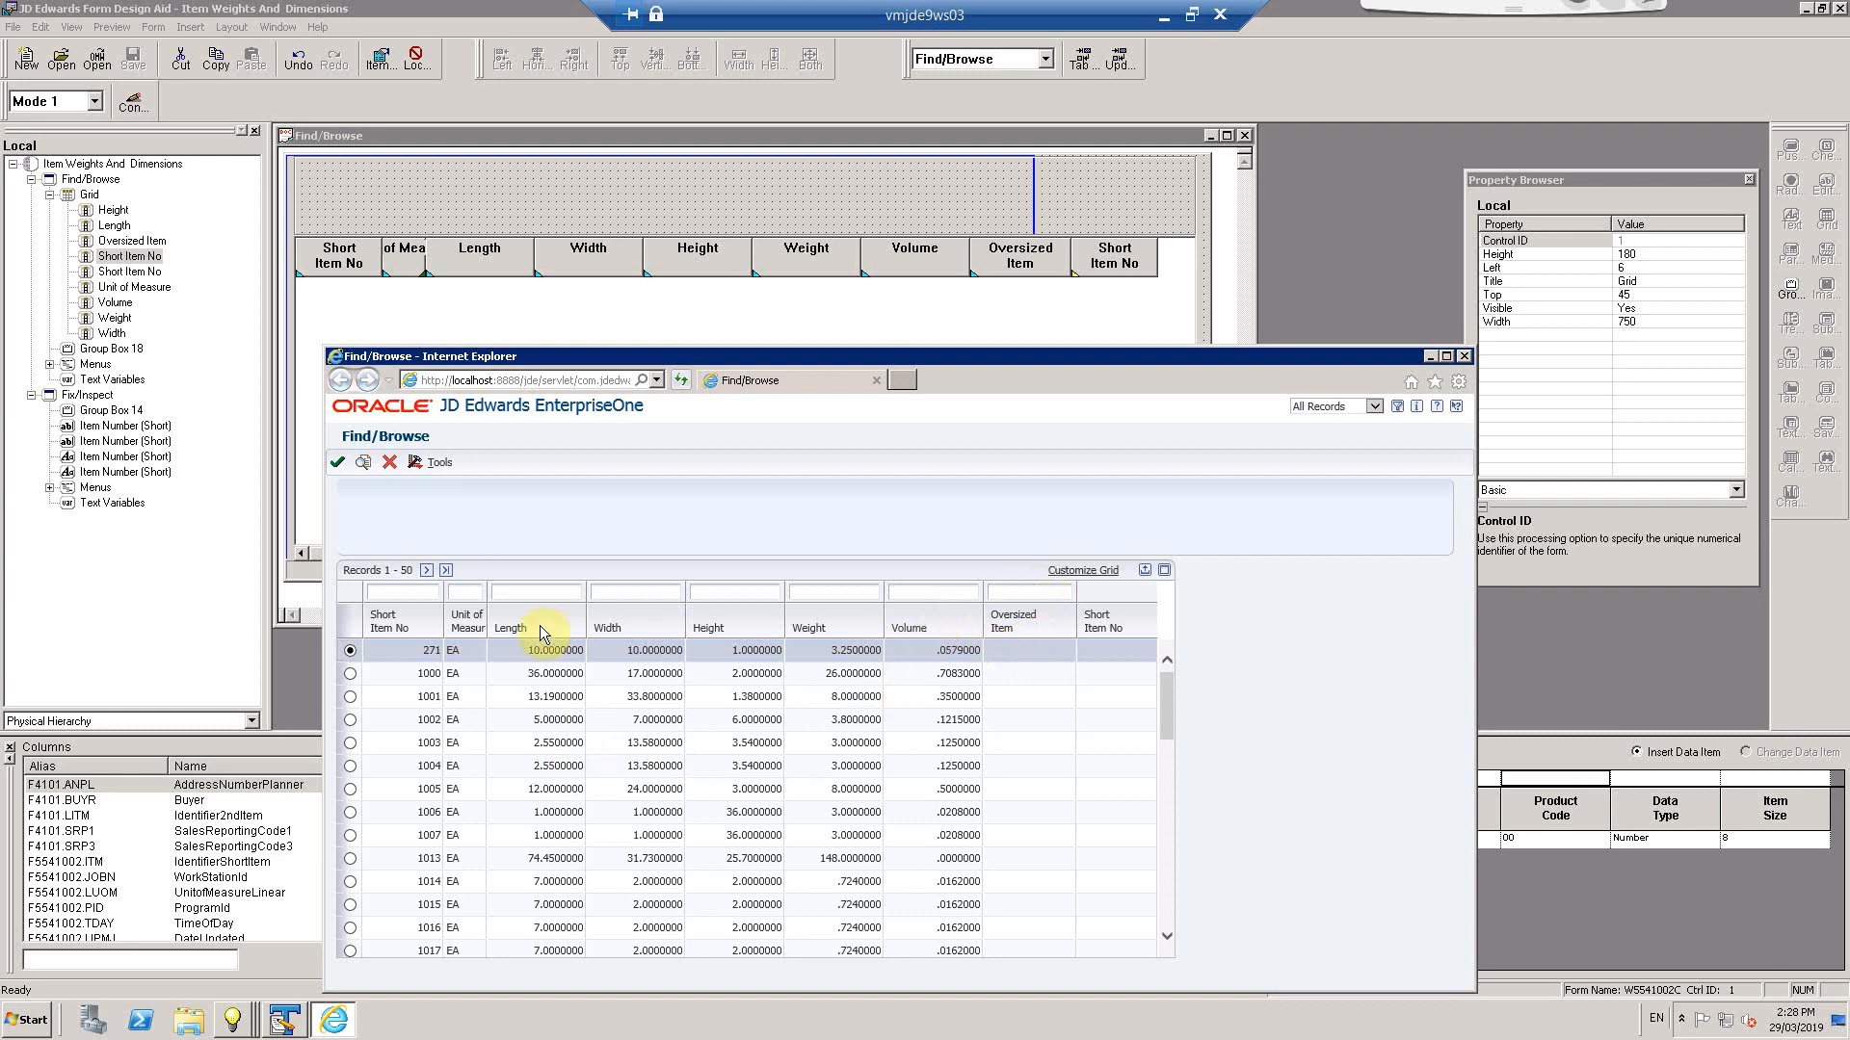
click(416, 592)
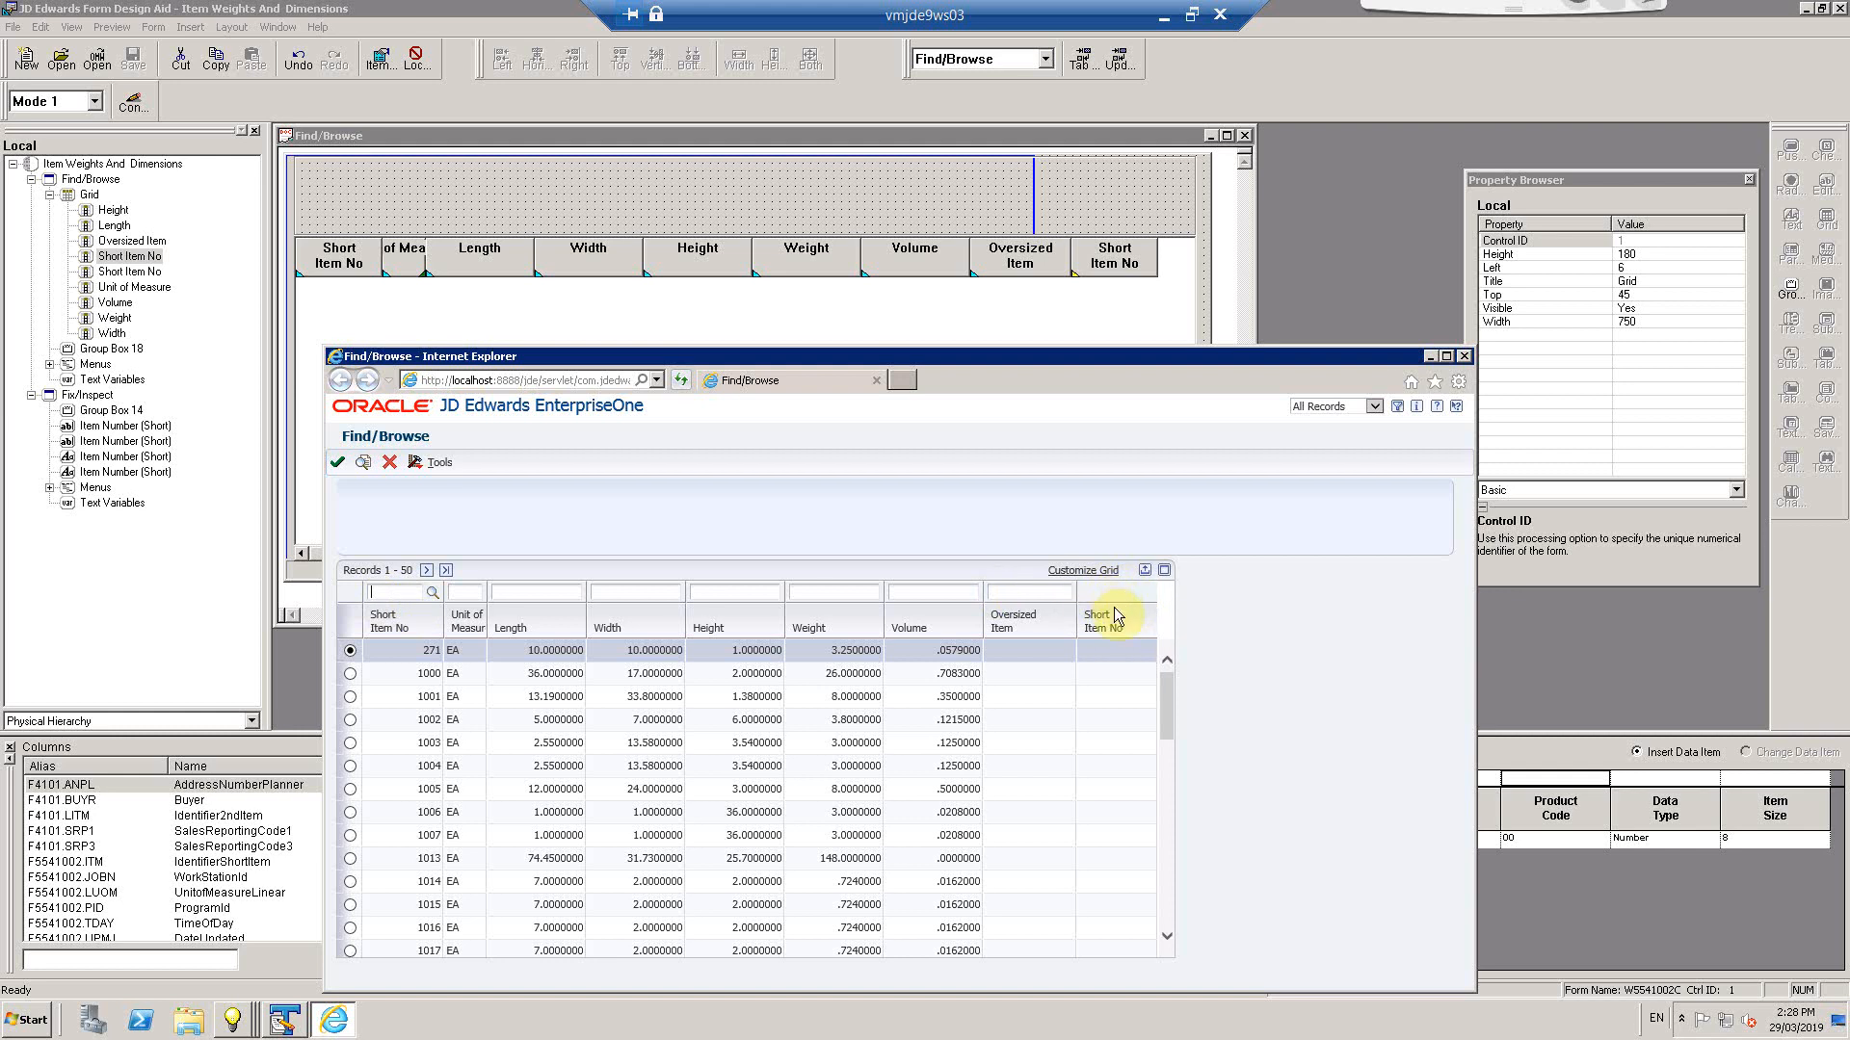
click(1466, 359)
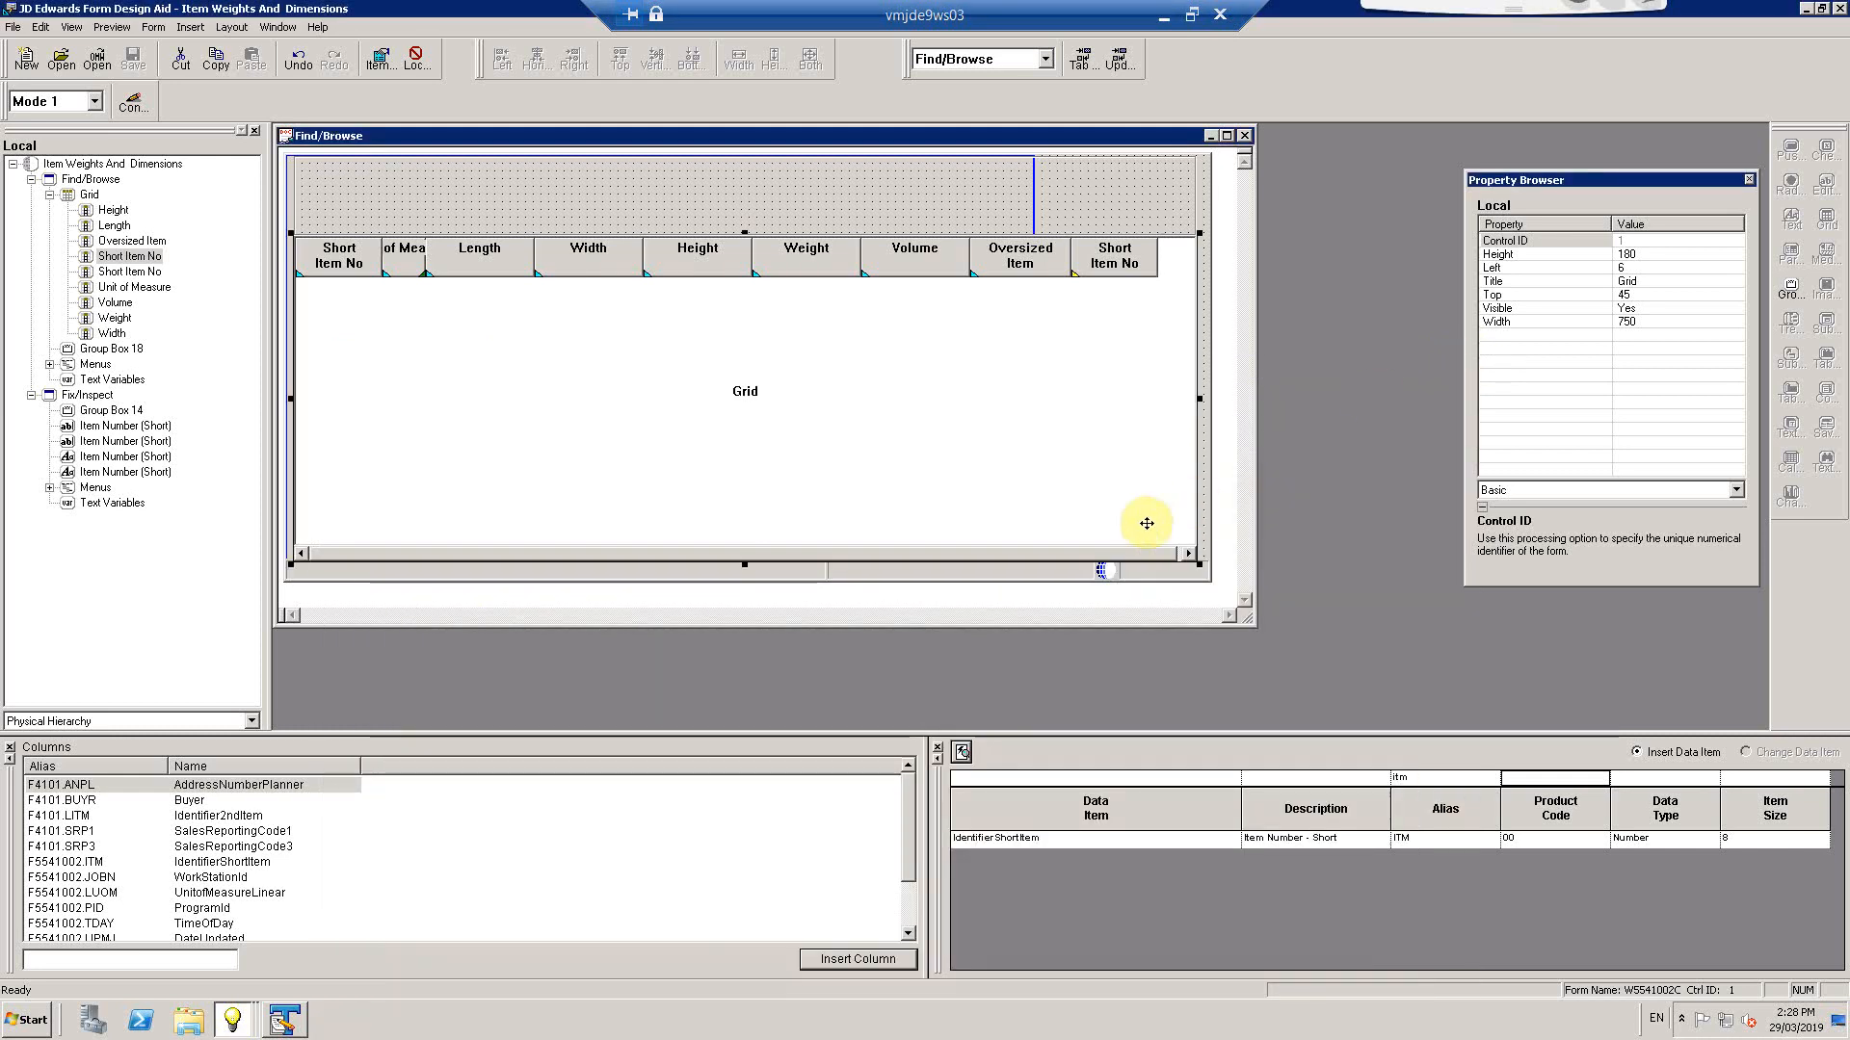
Bring the Fix/Inspect form to the front and review the general properties of the lower Item Number (Short) field
drag(626, 134, 746, 147)
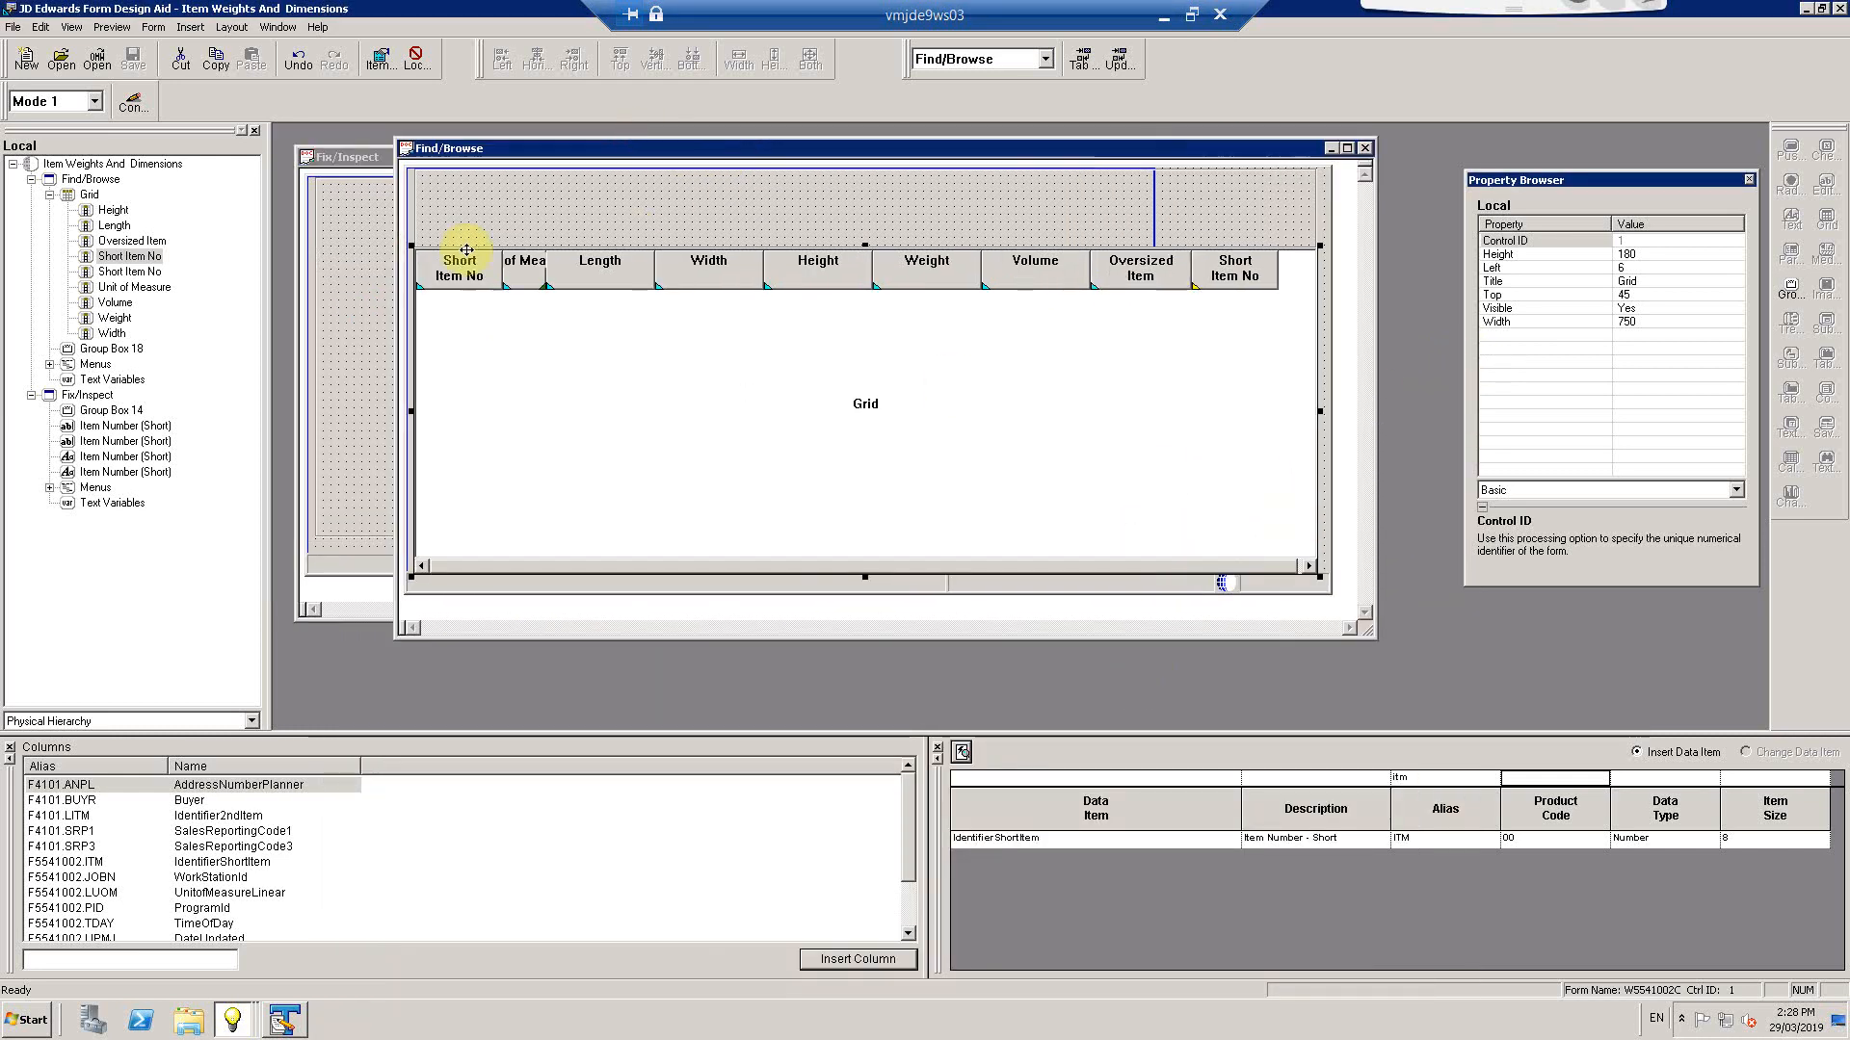
click(361, 257)
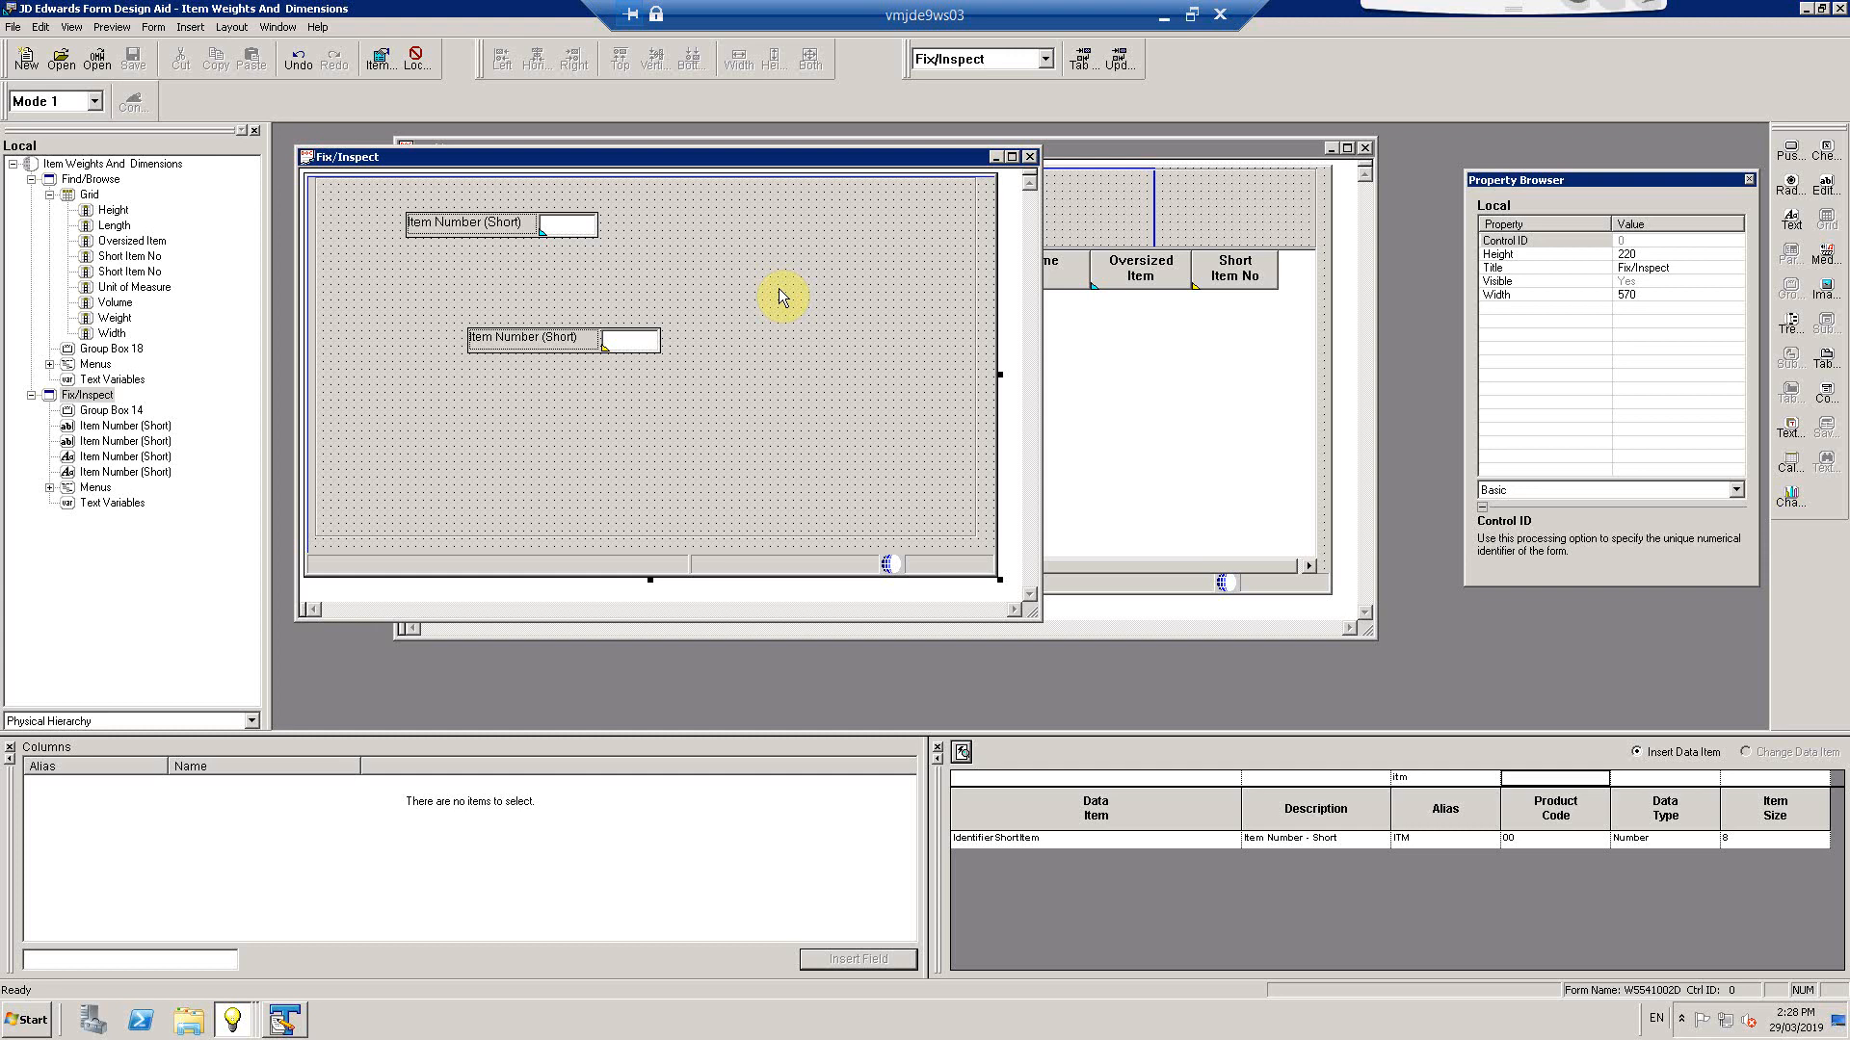
click(563, 231)
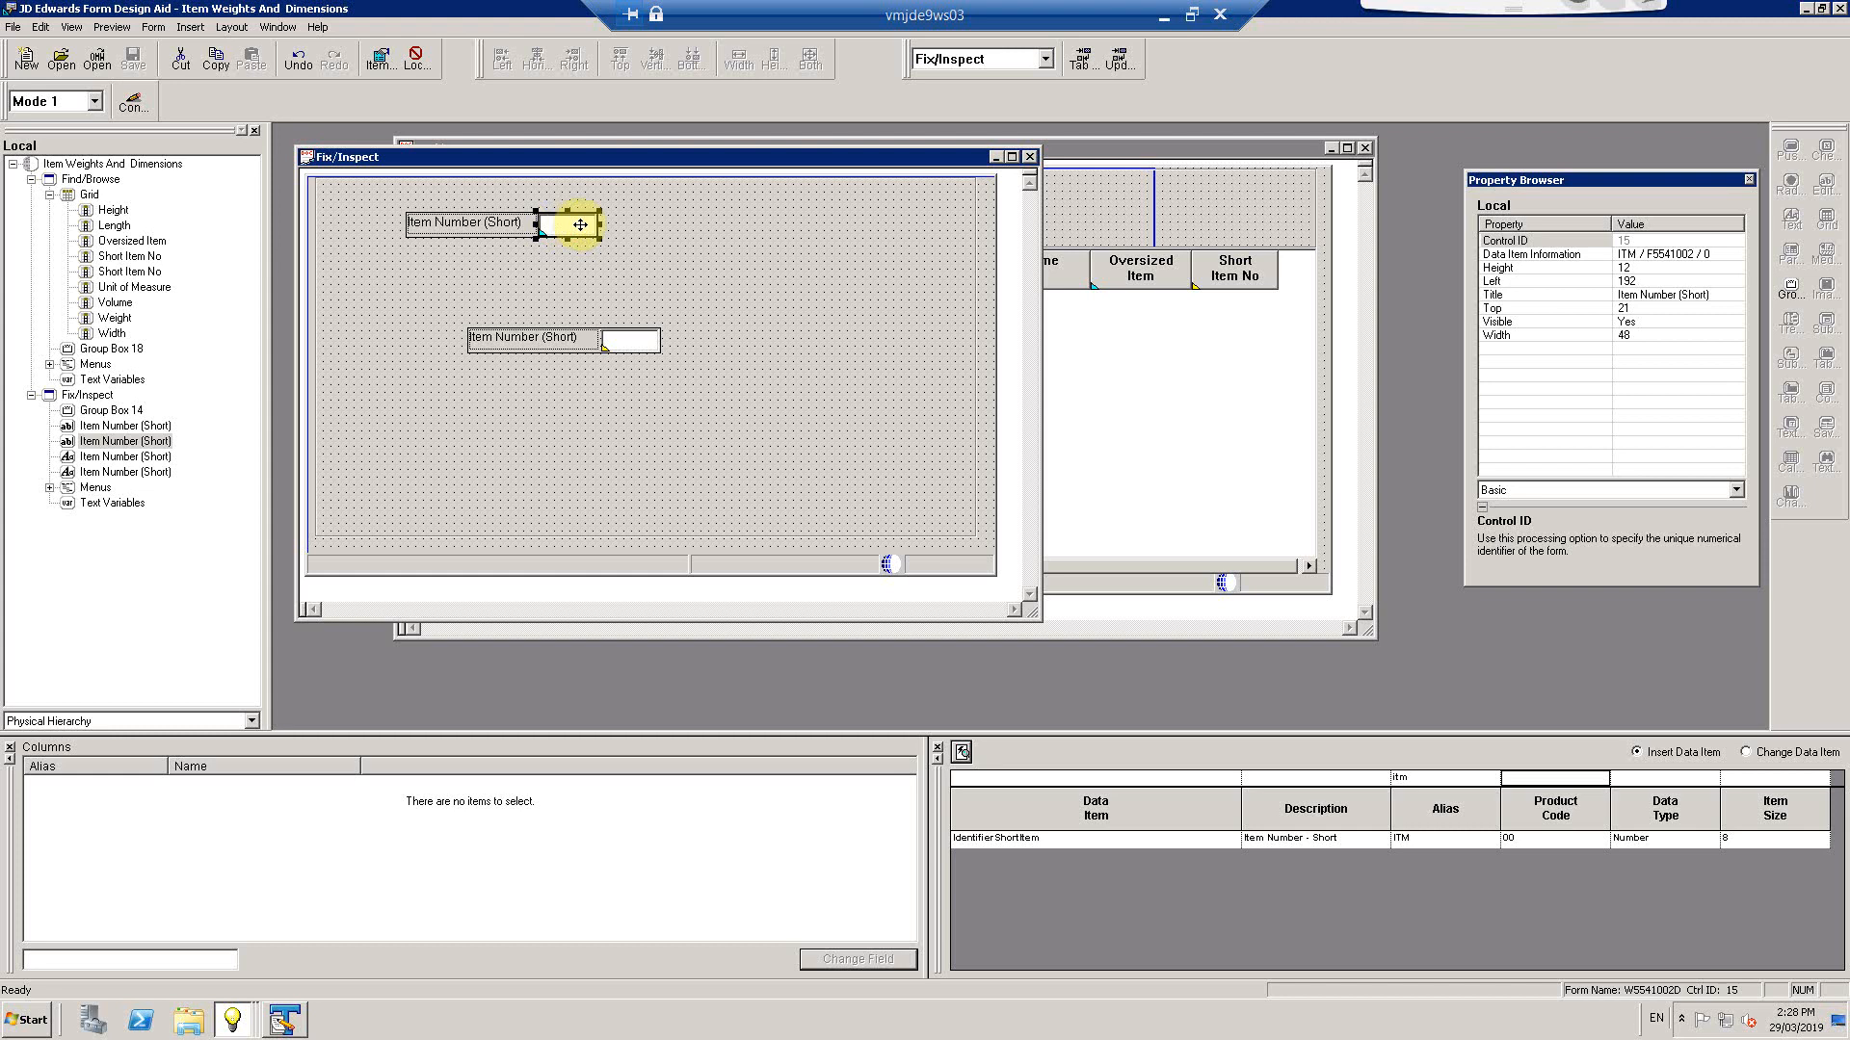
double_click(616, 342)
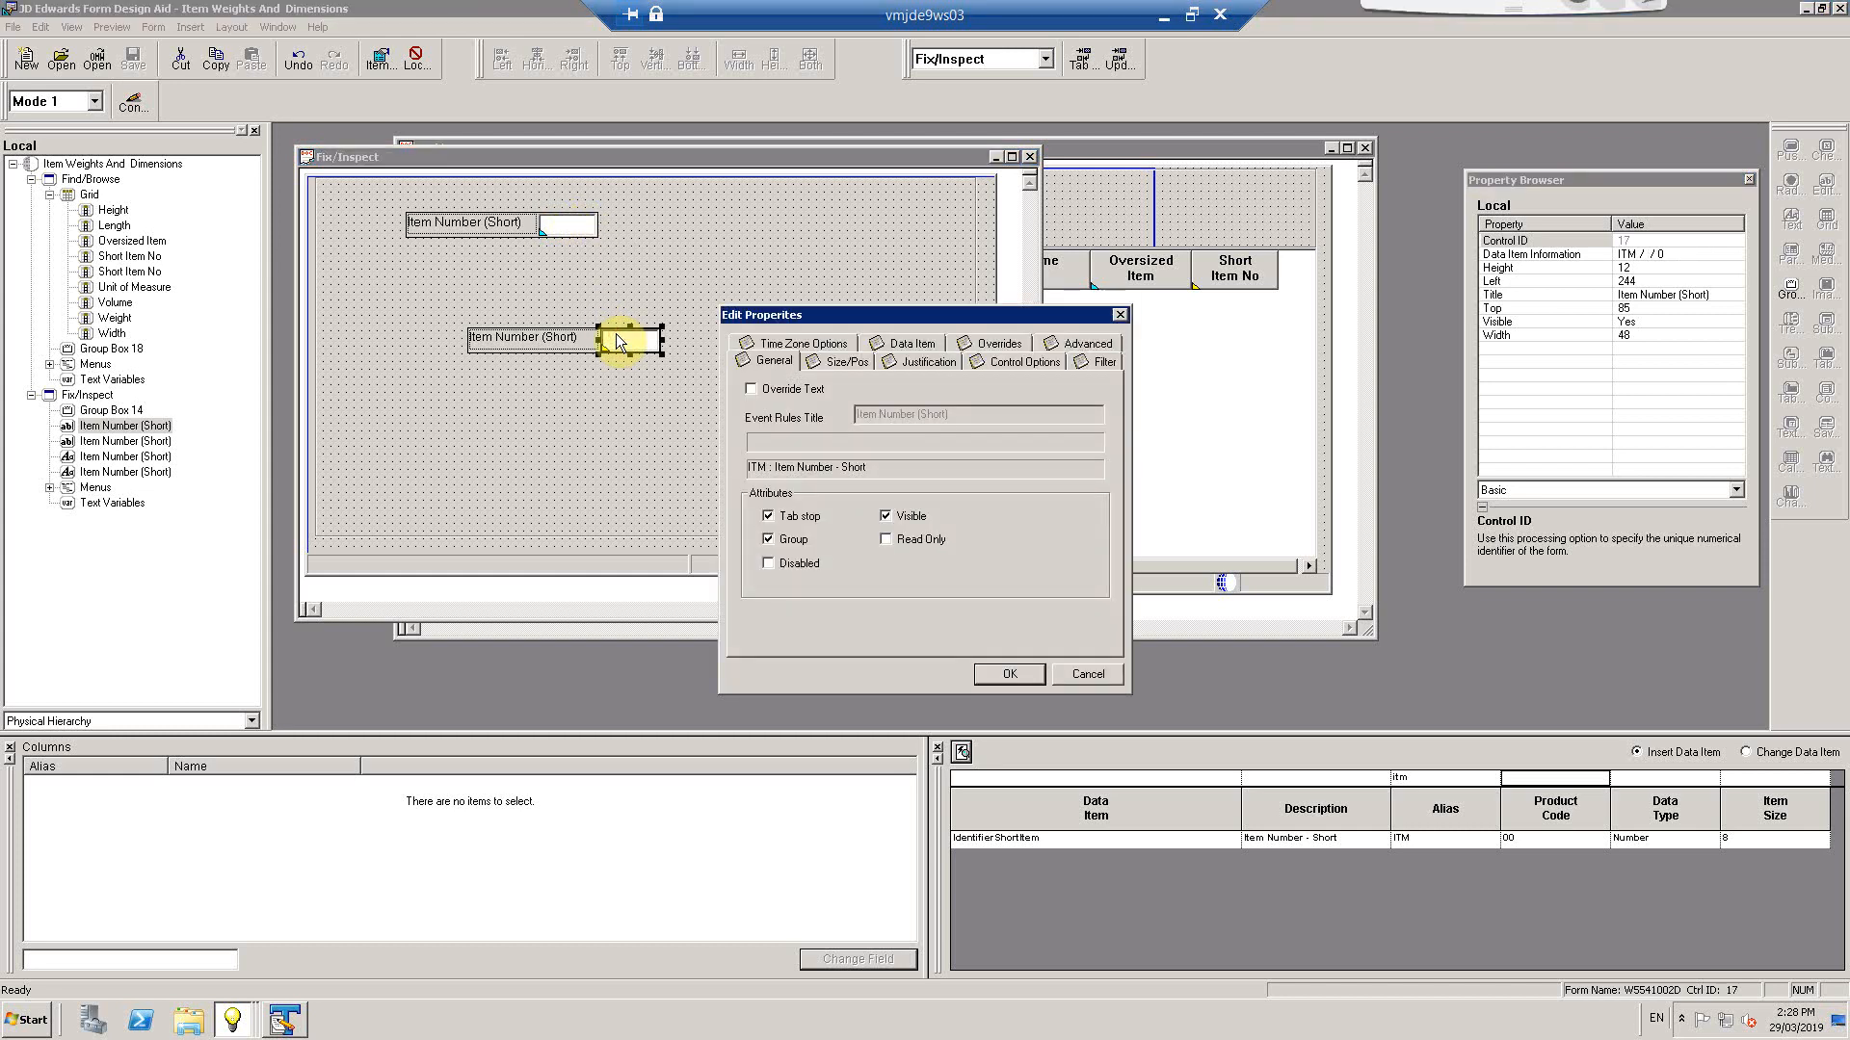
click(571, 282)
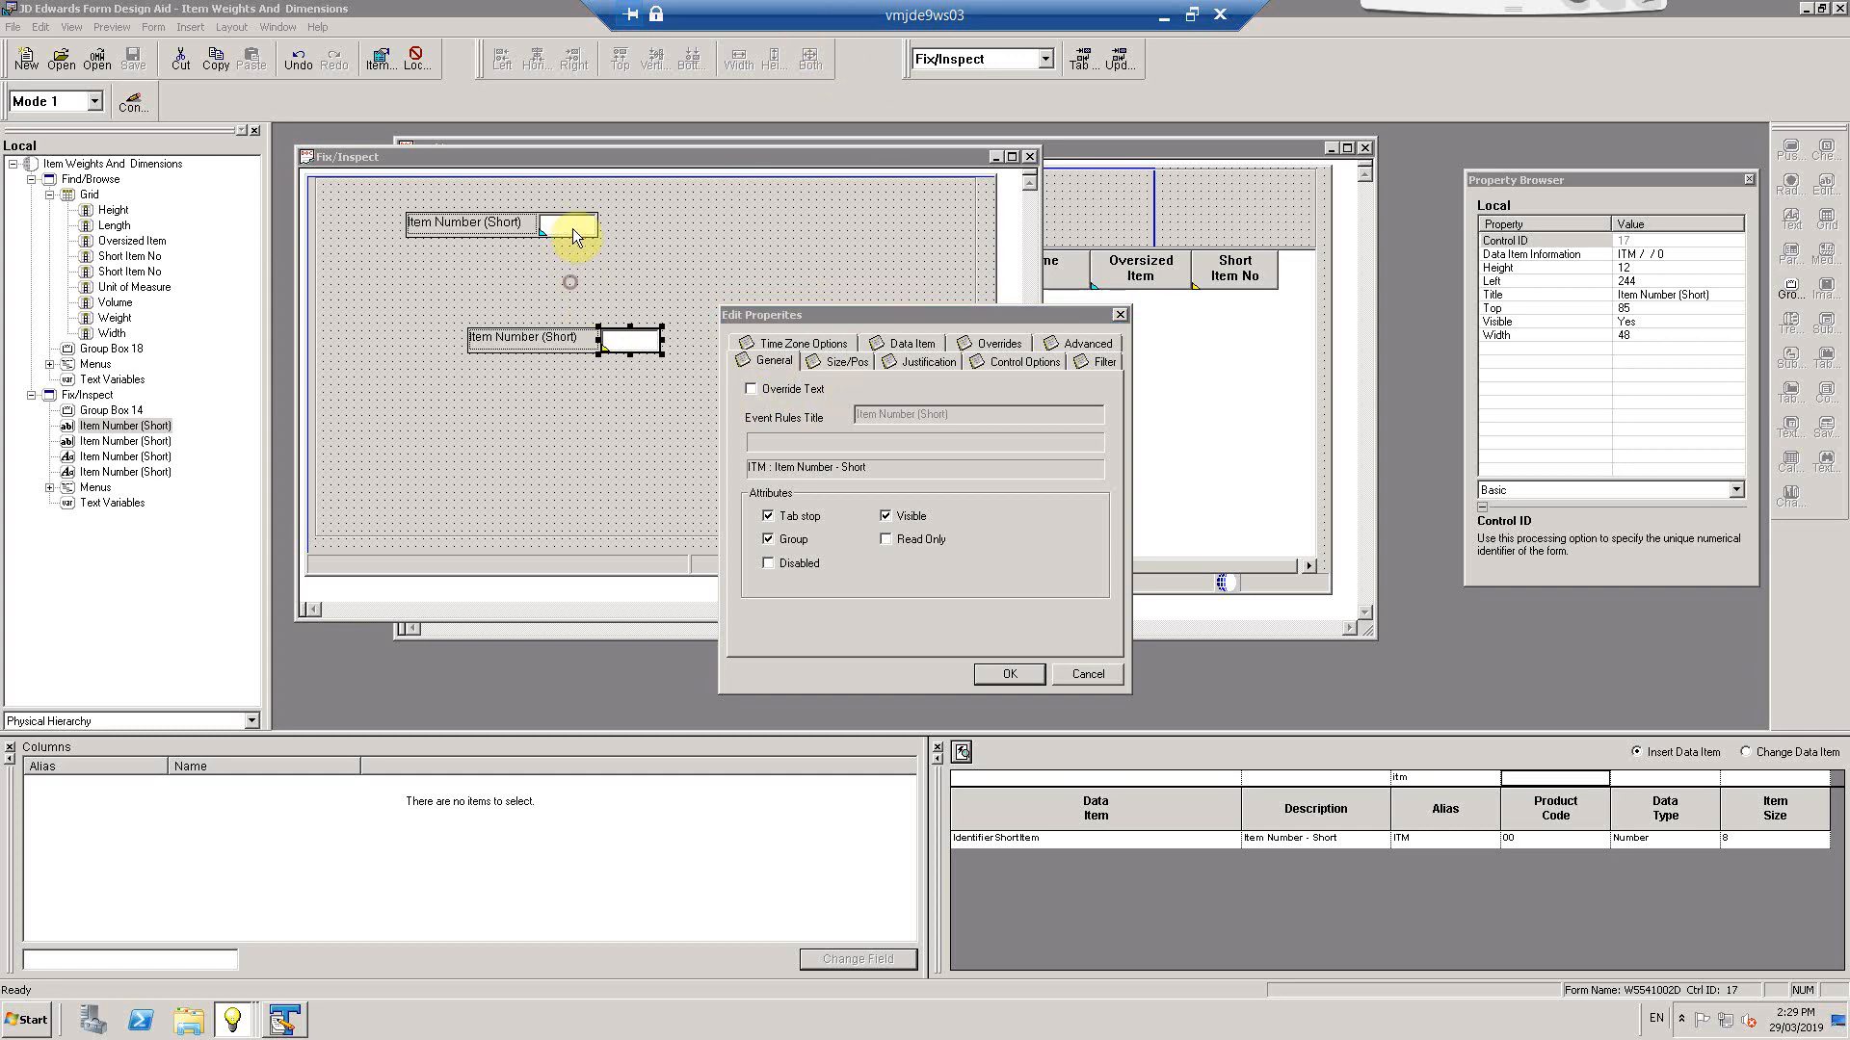
click(1086, 673)
Delete the upper Item Number (Short) field from the Fix/Inspect form
click(570, 225)
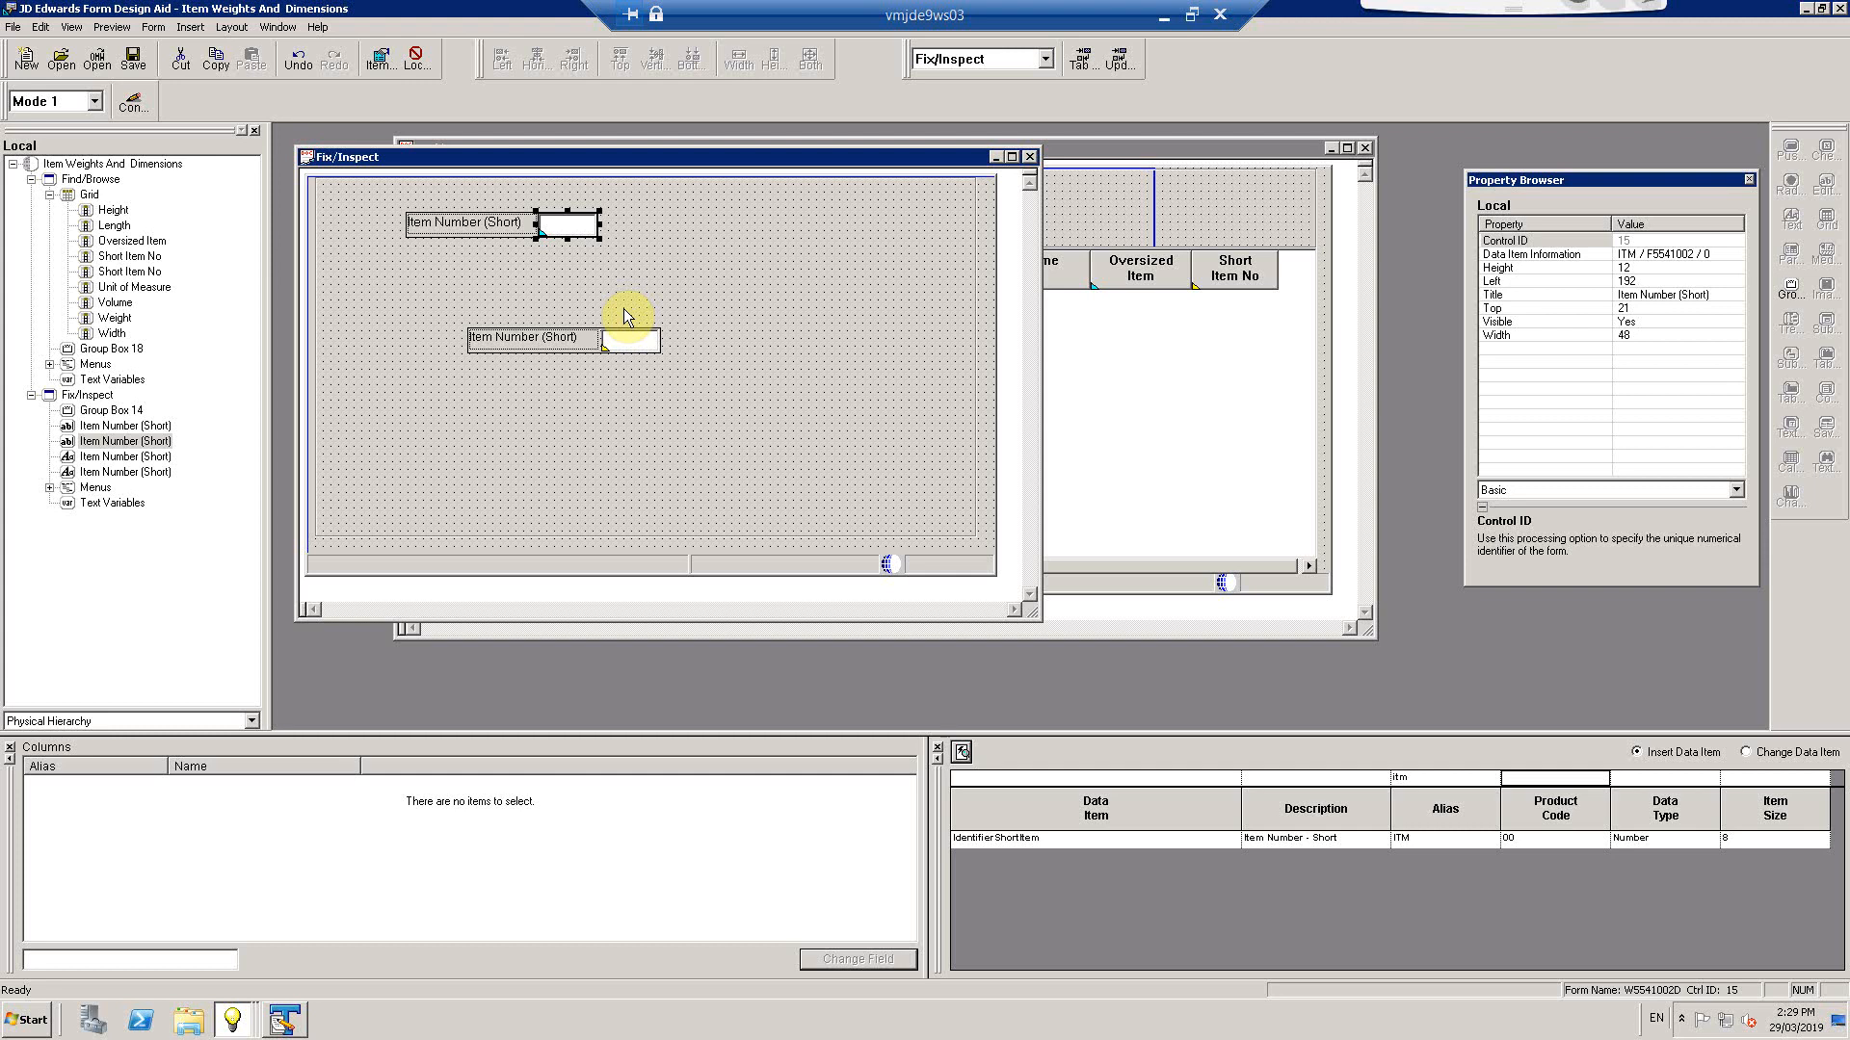
key(Delete)
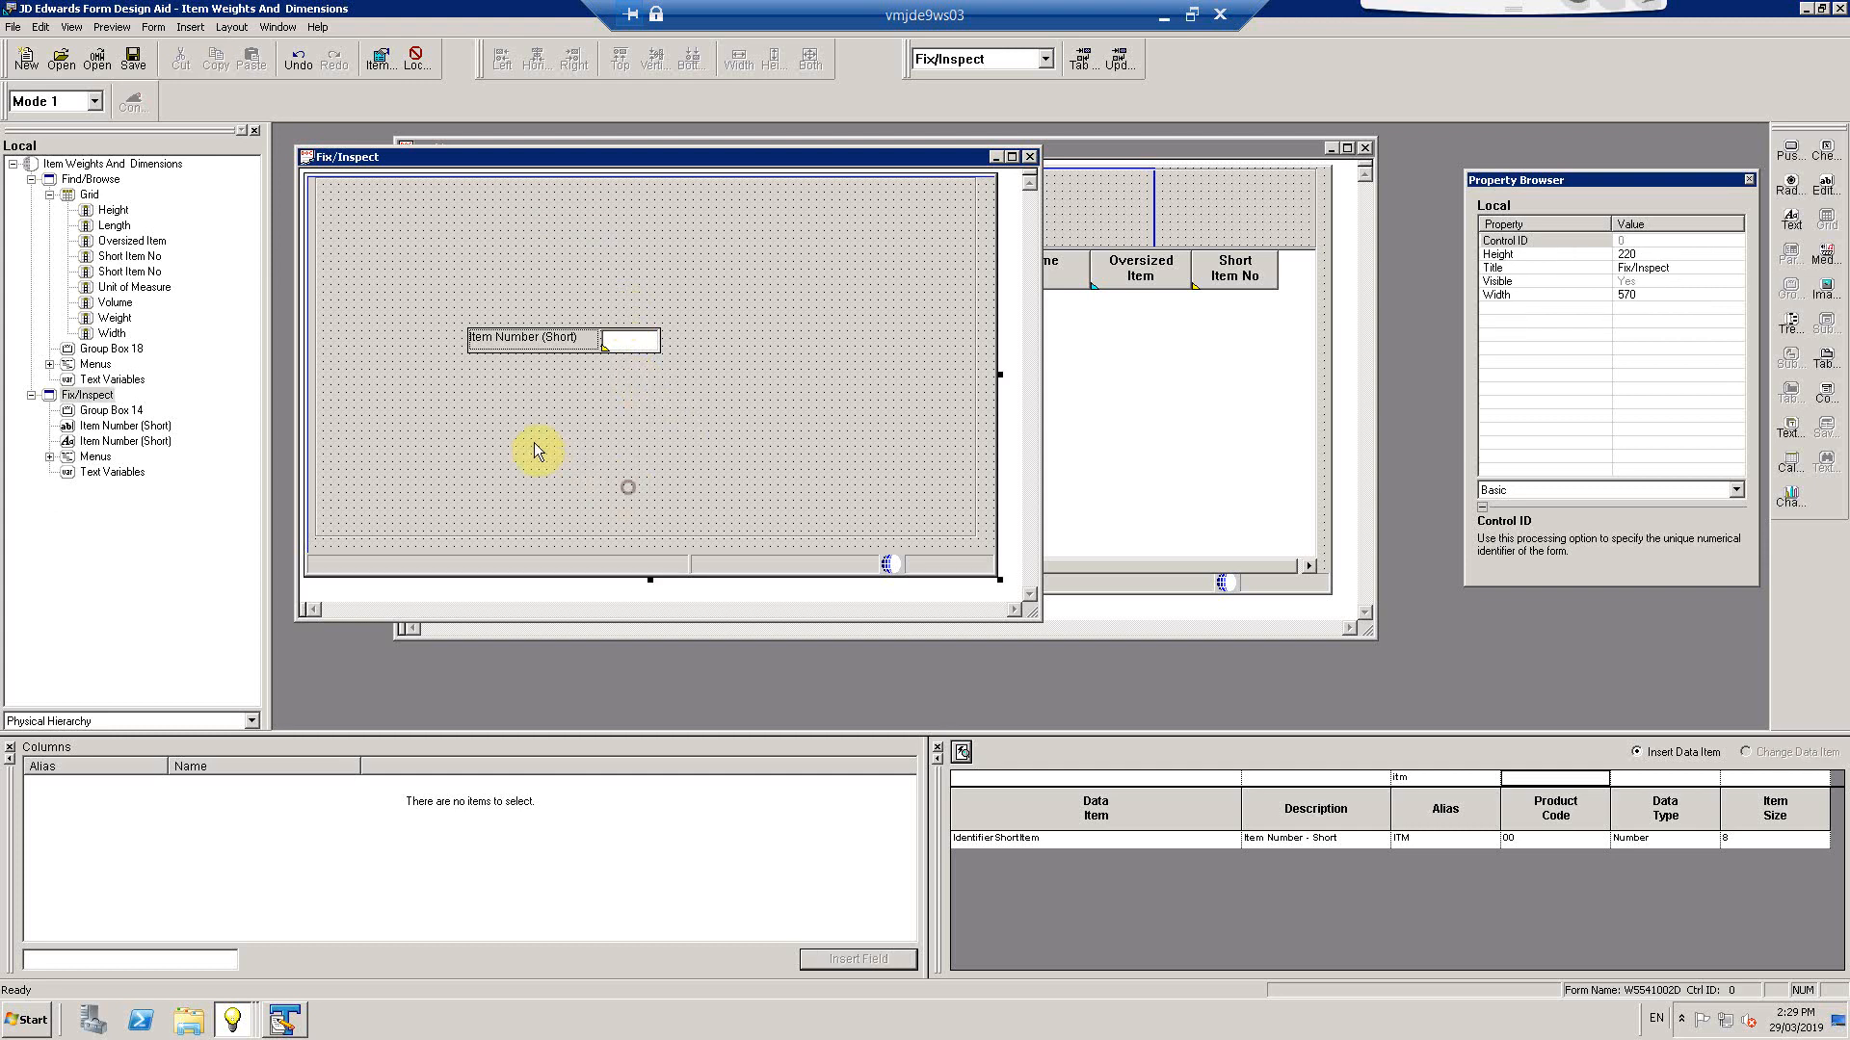
Check the data item information and business view items of the remaining Item Number (Short) field
double_click(628, 347)
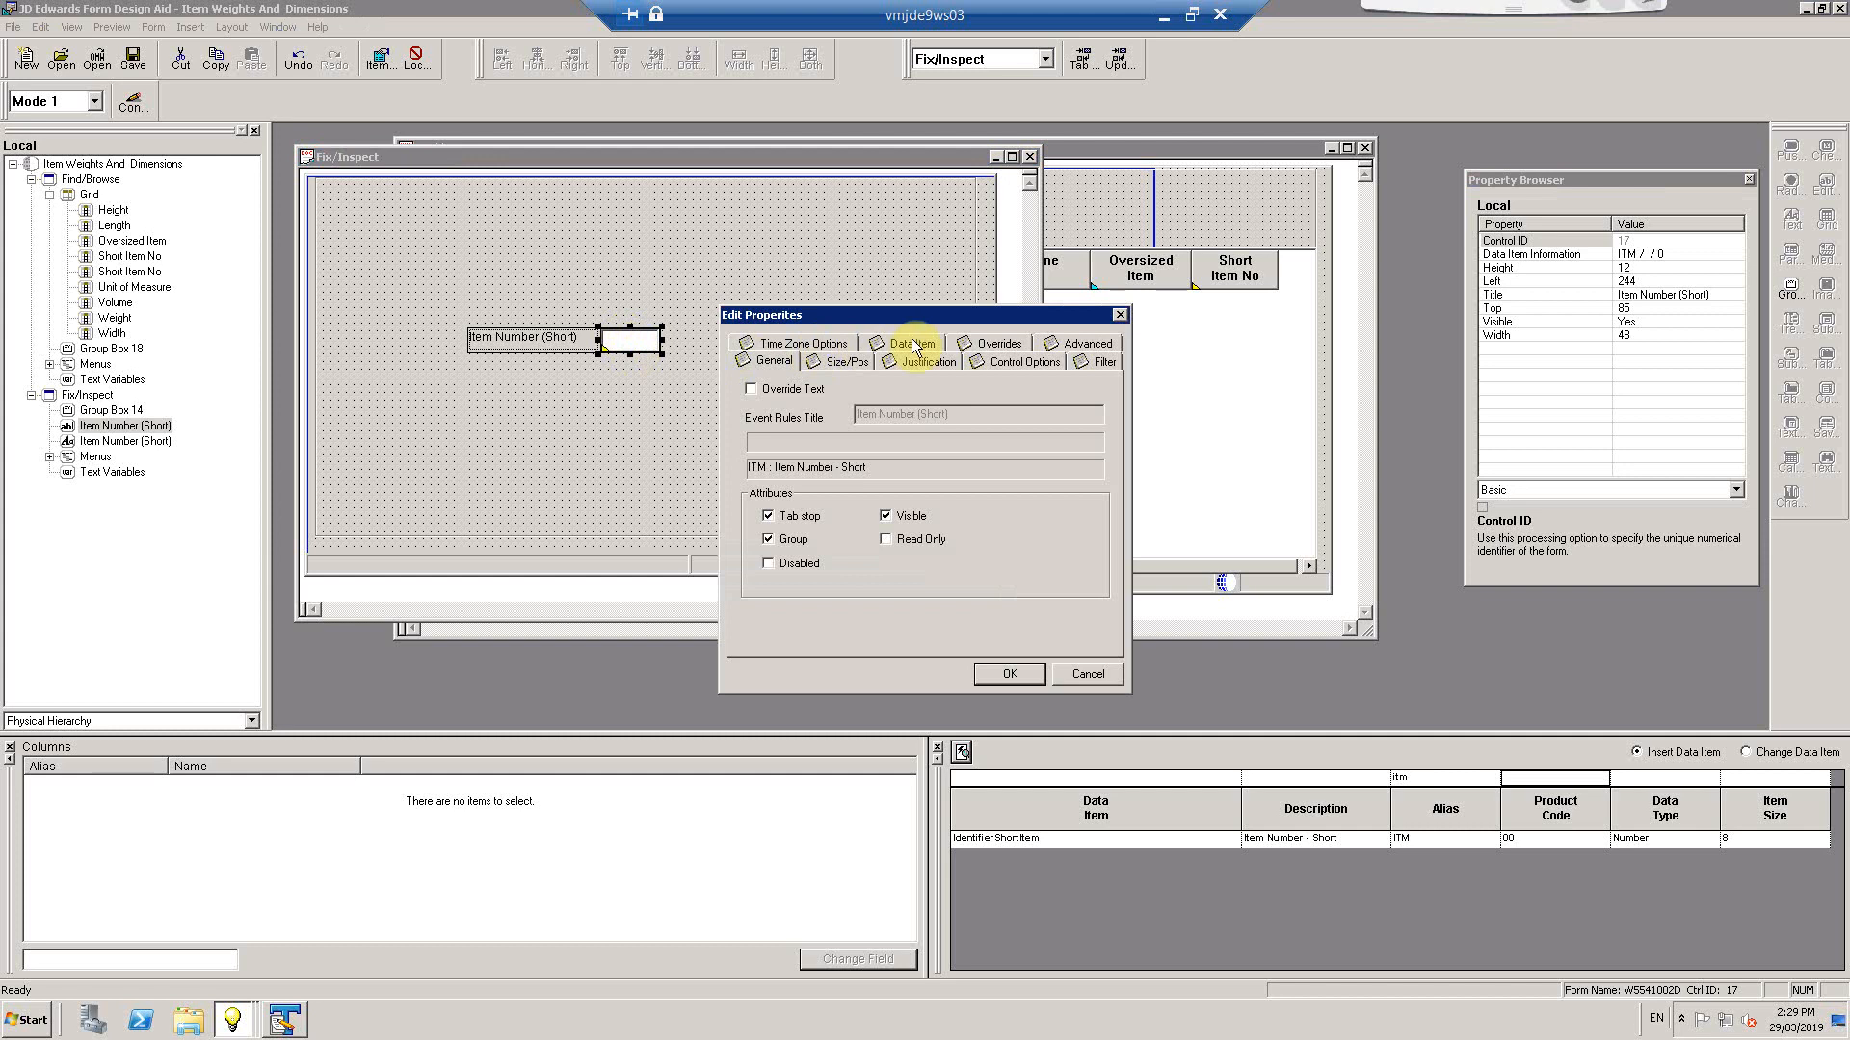
click(915, 359)
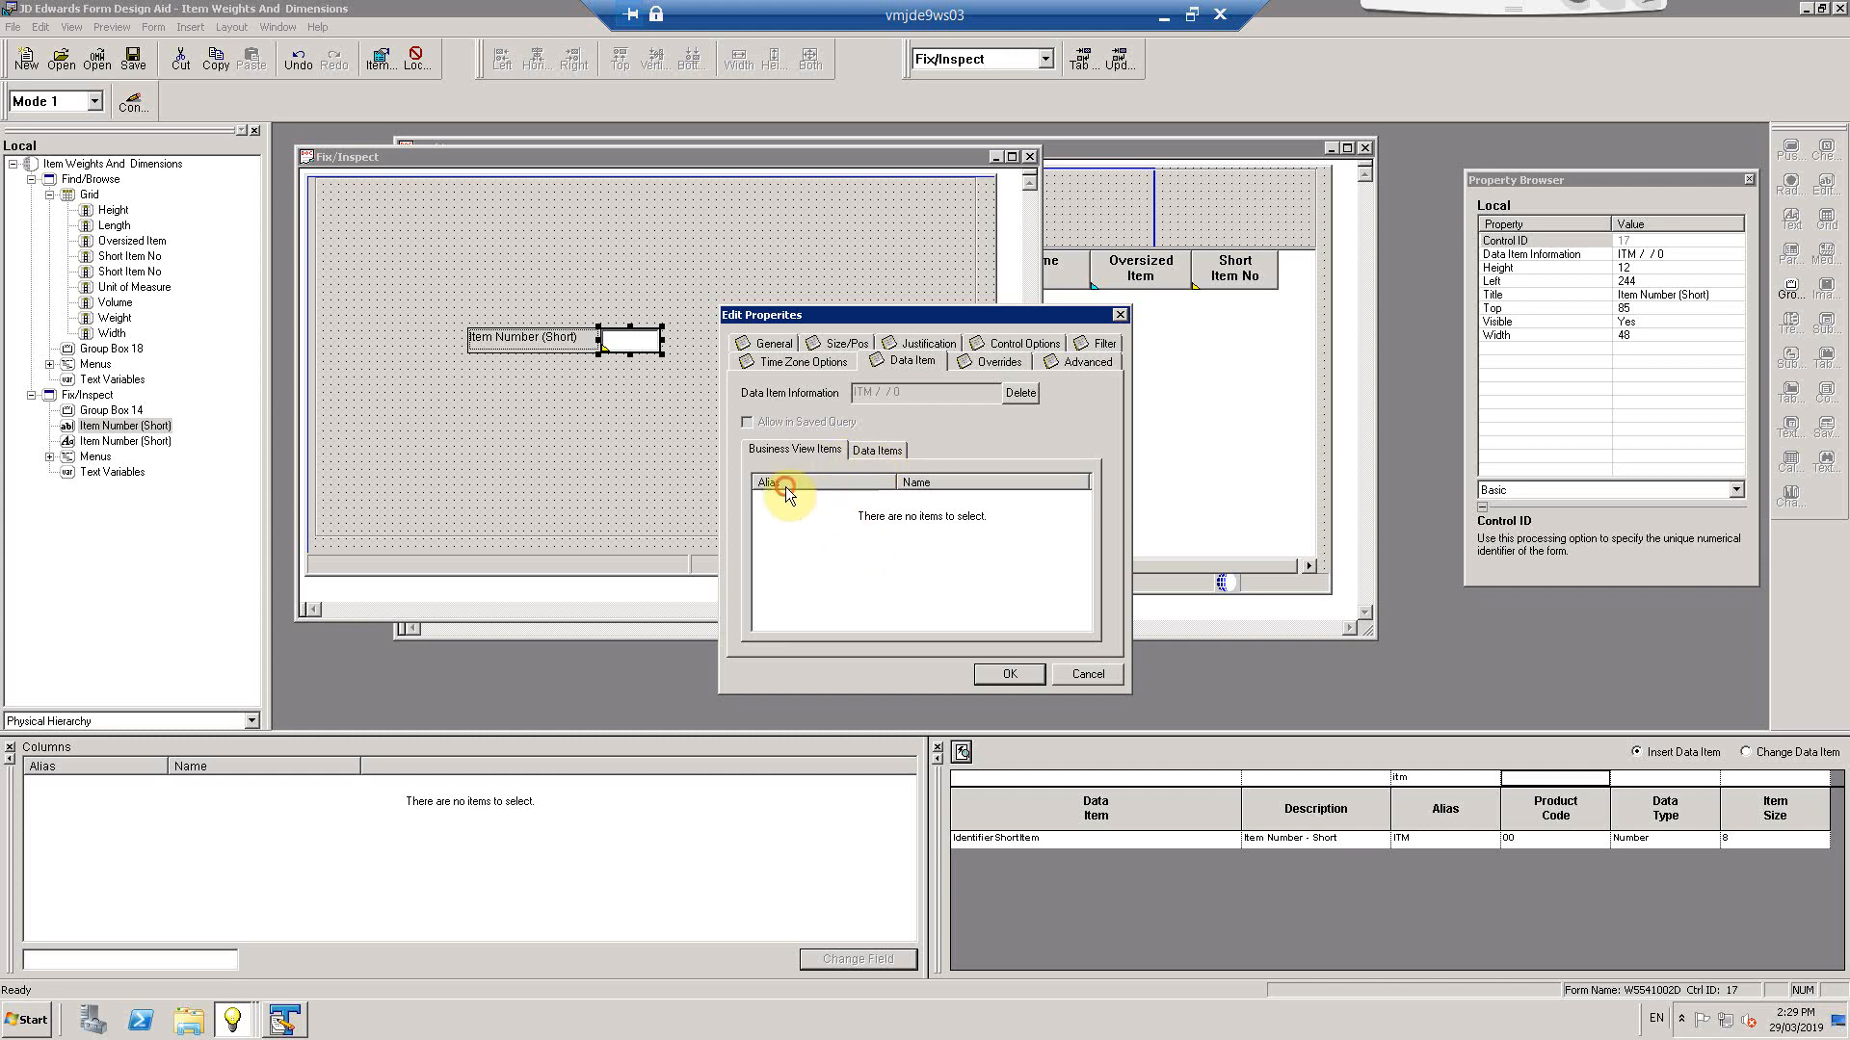
click(1087, 673)
click(610, 446)
Check which business view is attached in the Fix/Inspect form's properties and close them
double_click(421, 250)
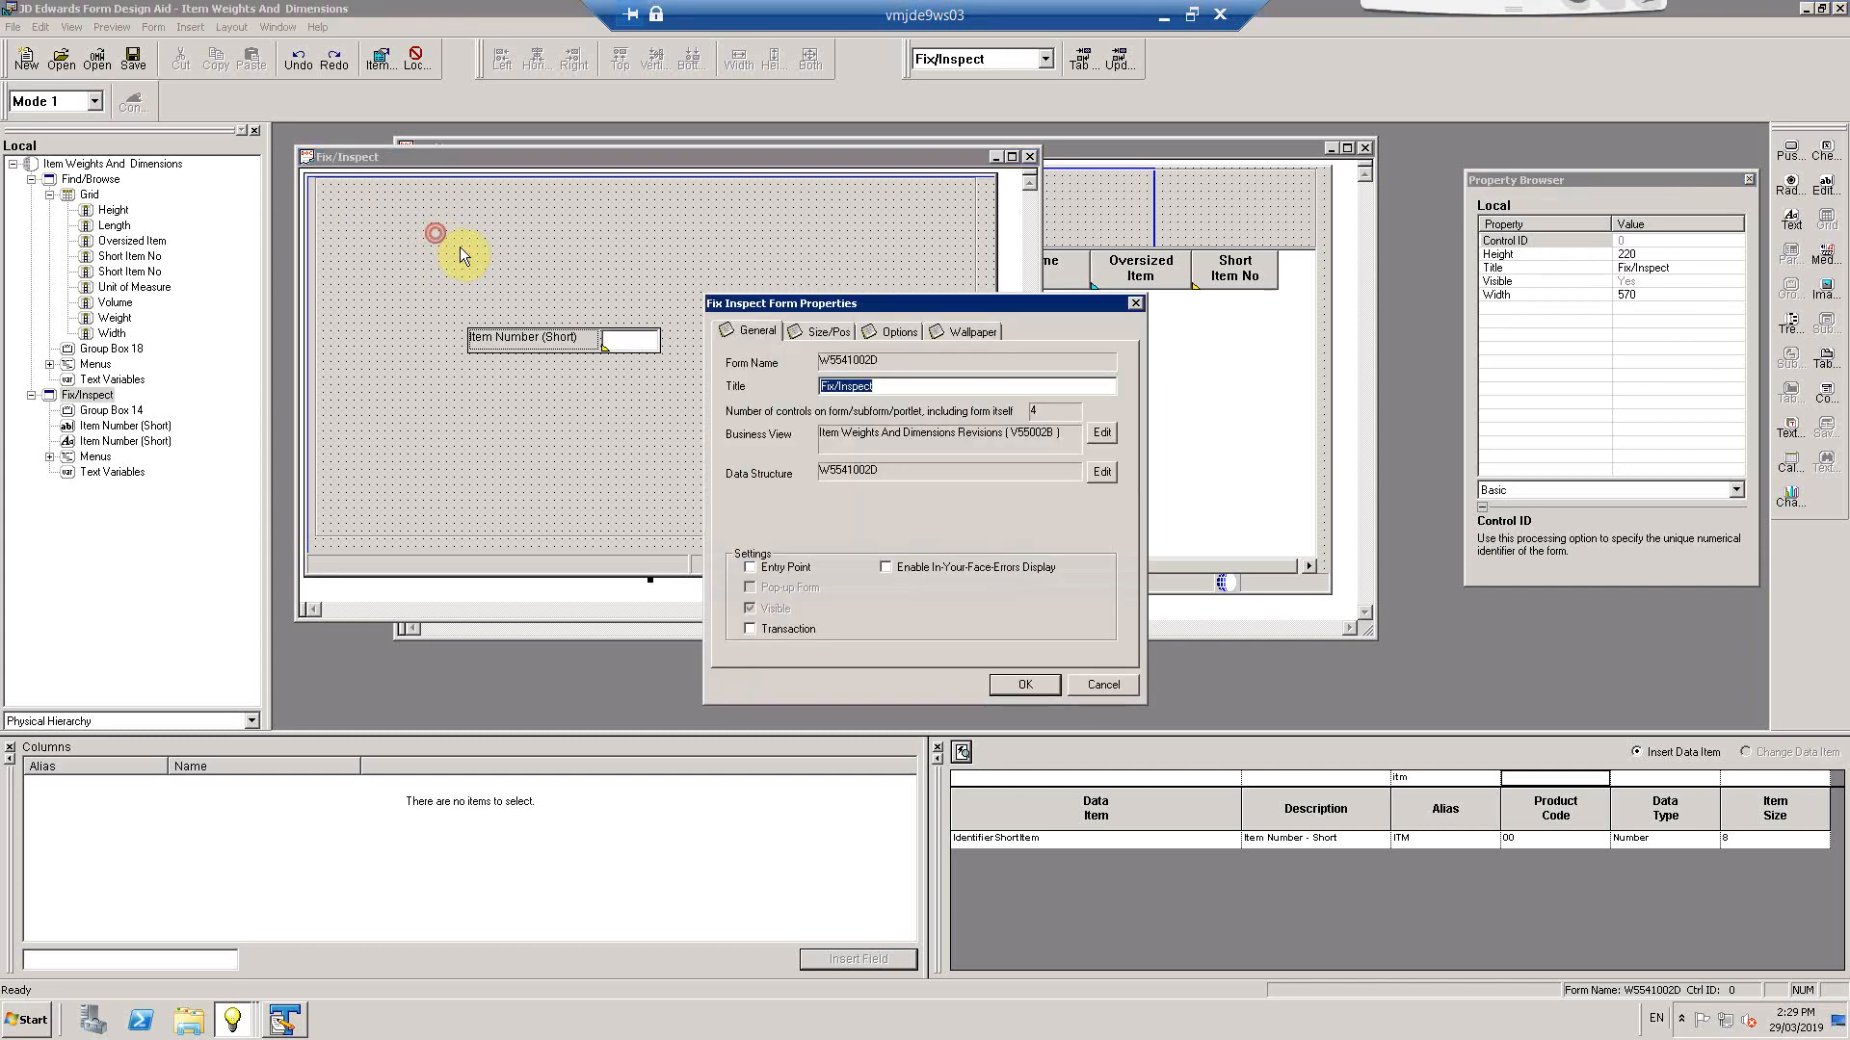
click(1025, 684)
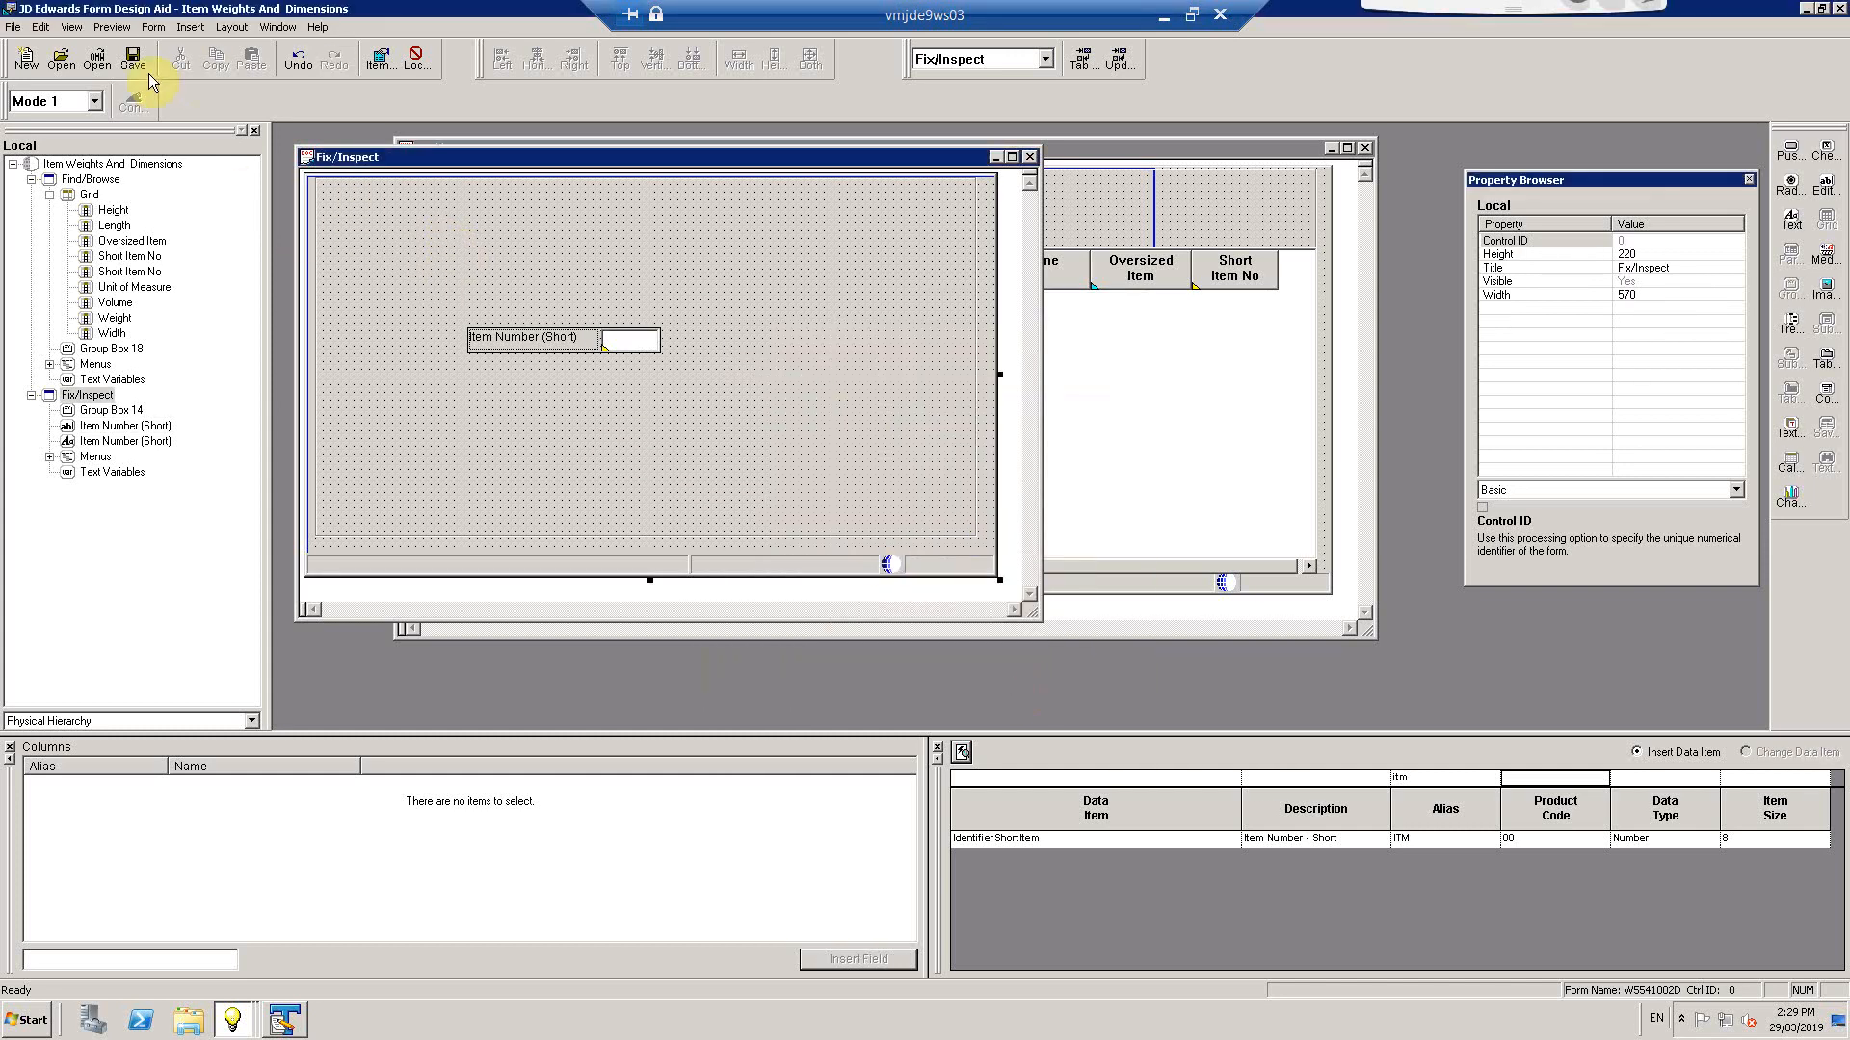
click(449, 450)
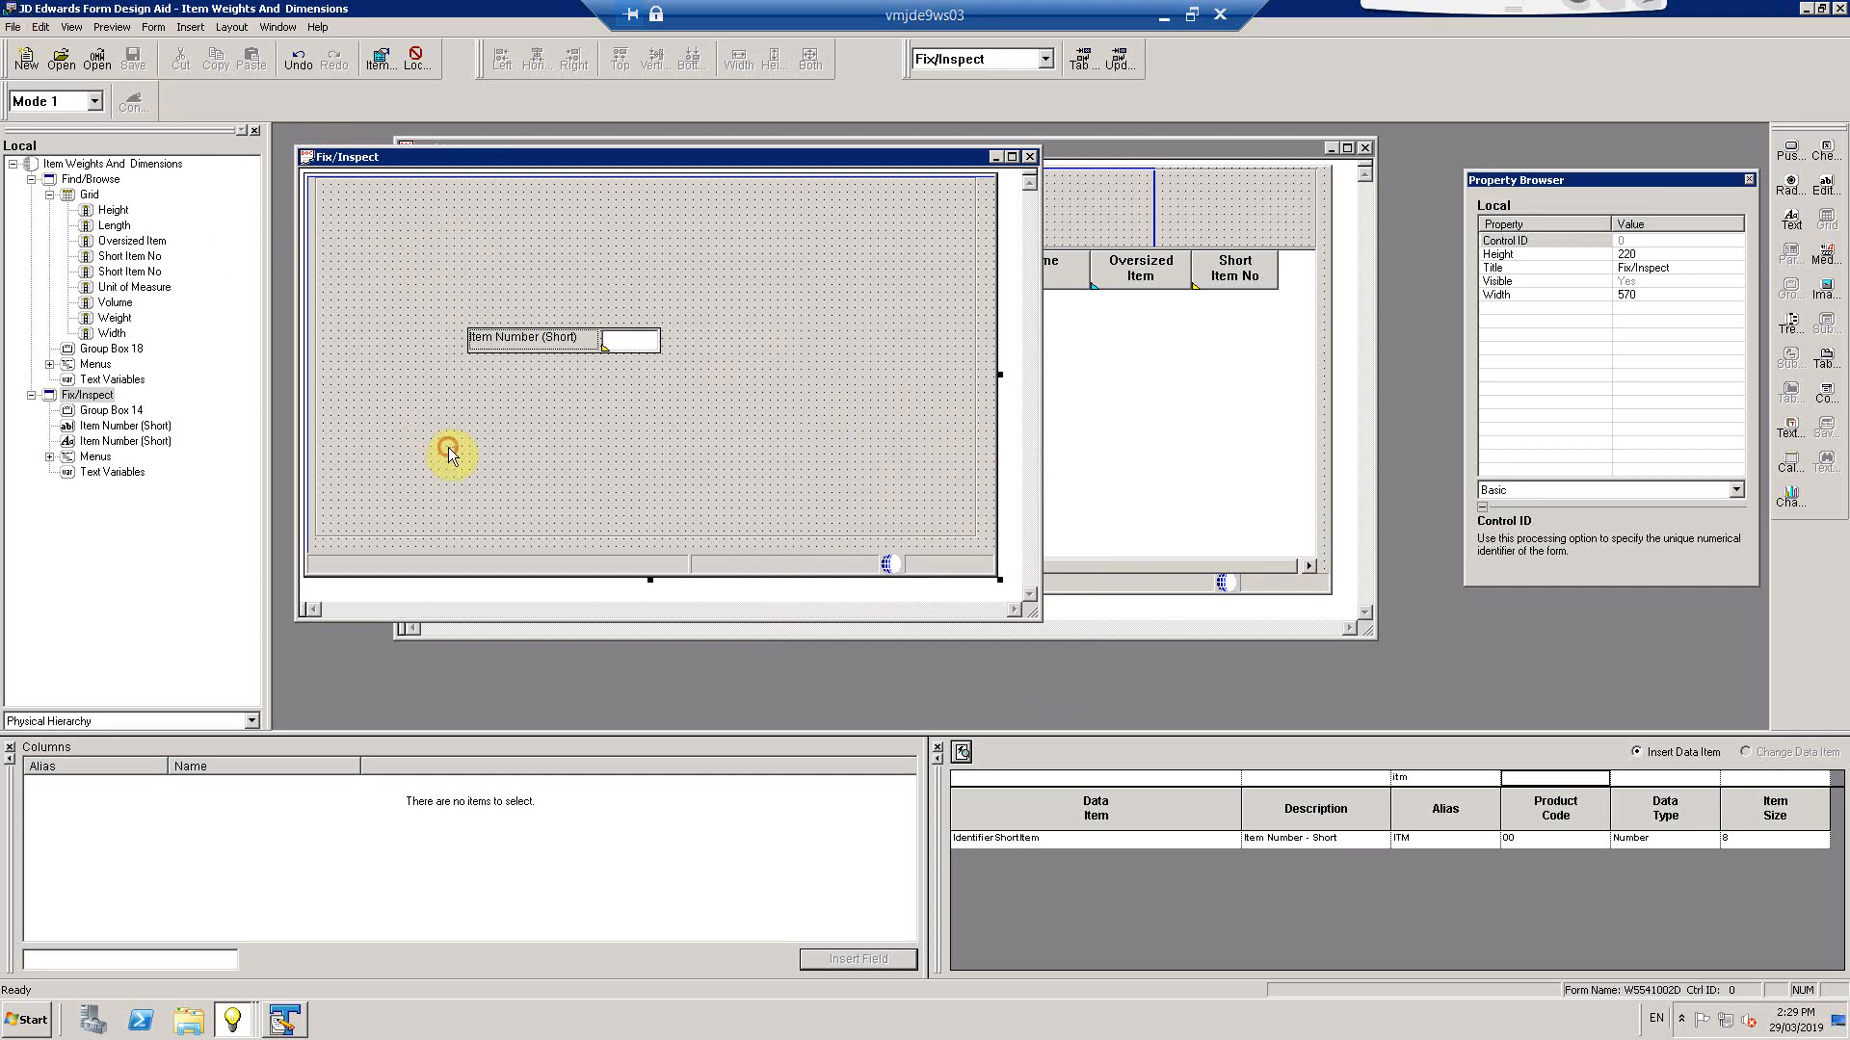
double_click(472, 251)
click(1020, 696)
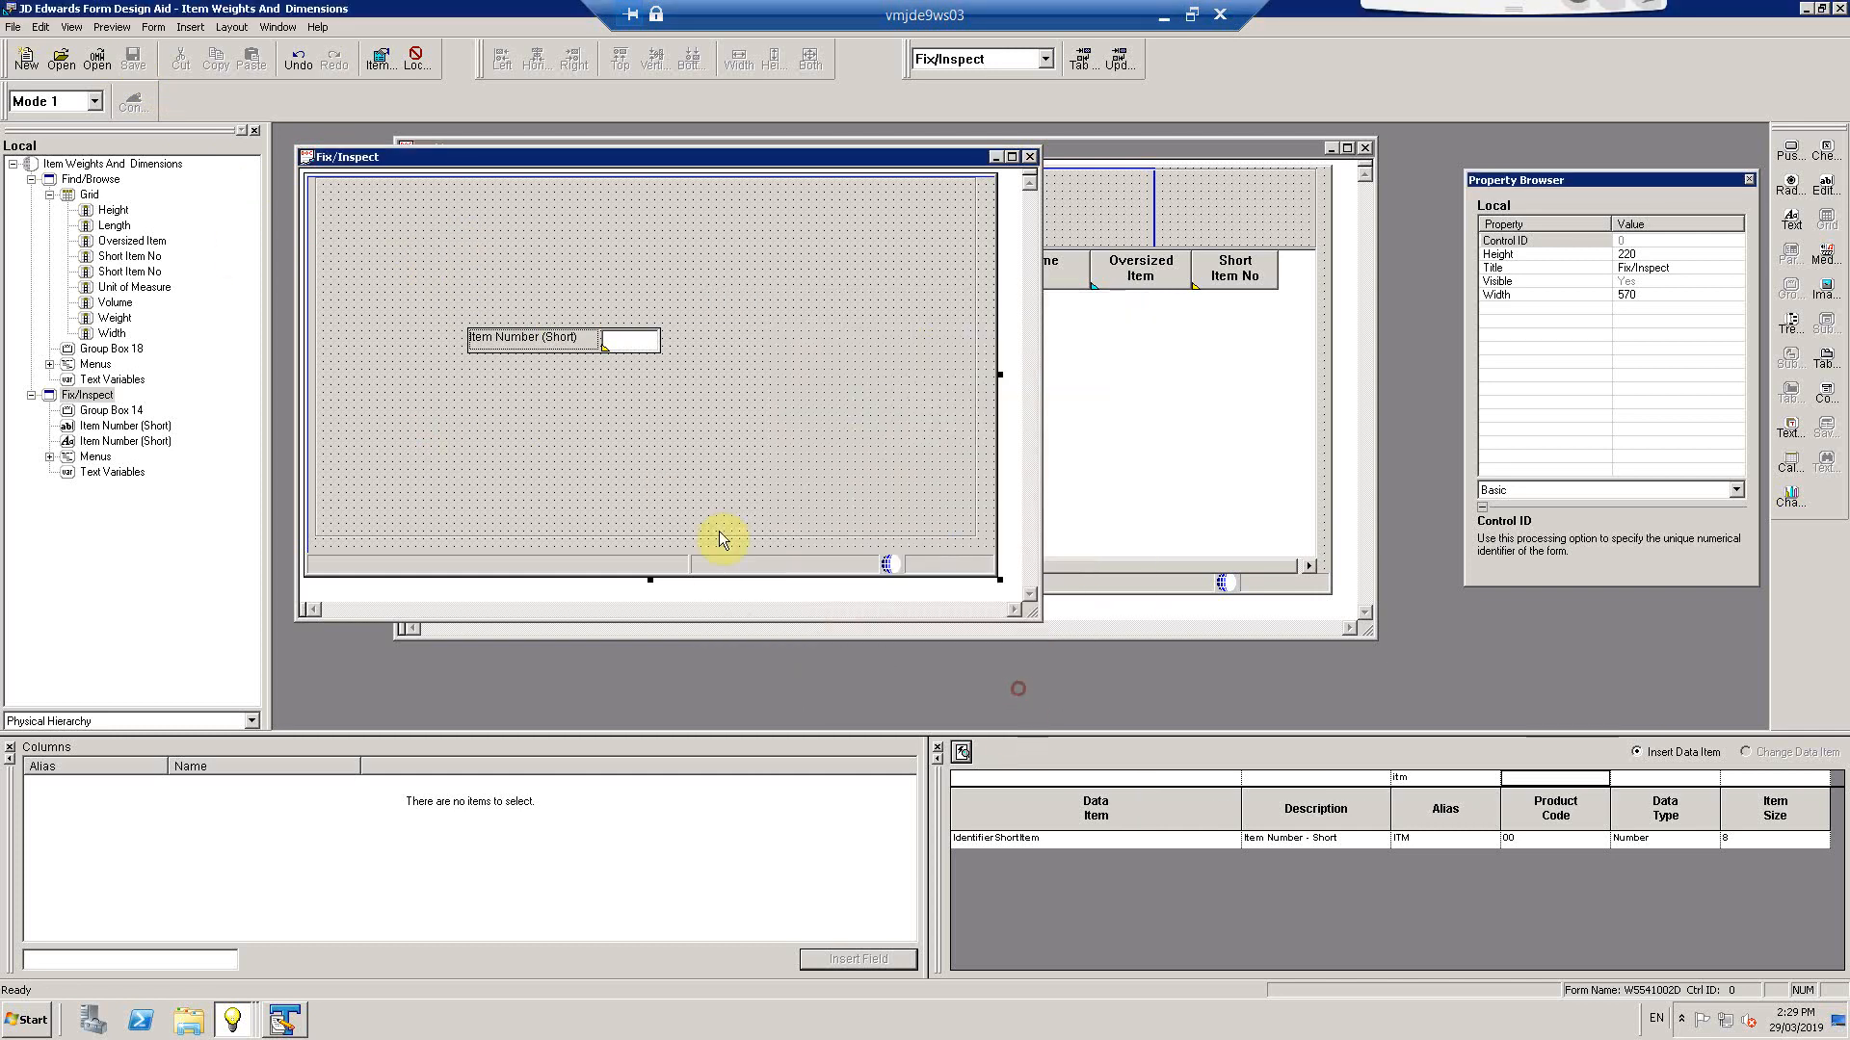
Switch to Object Management Workbench and open business view V55002B in the Business View Design Aid
click(234, 1023)
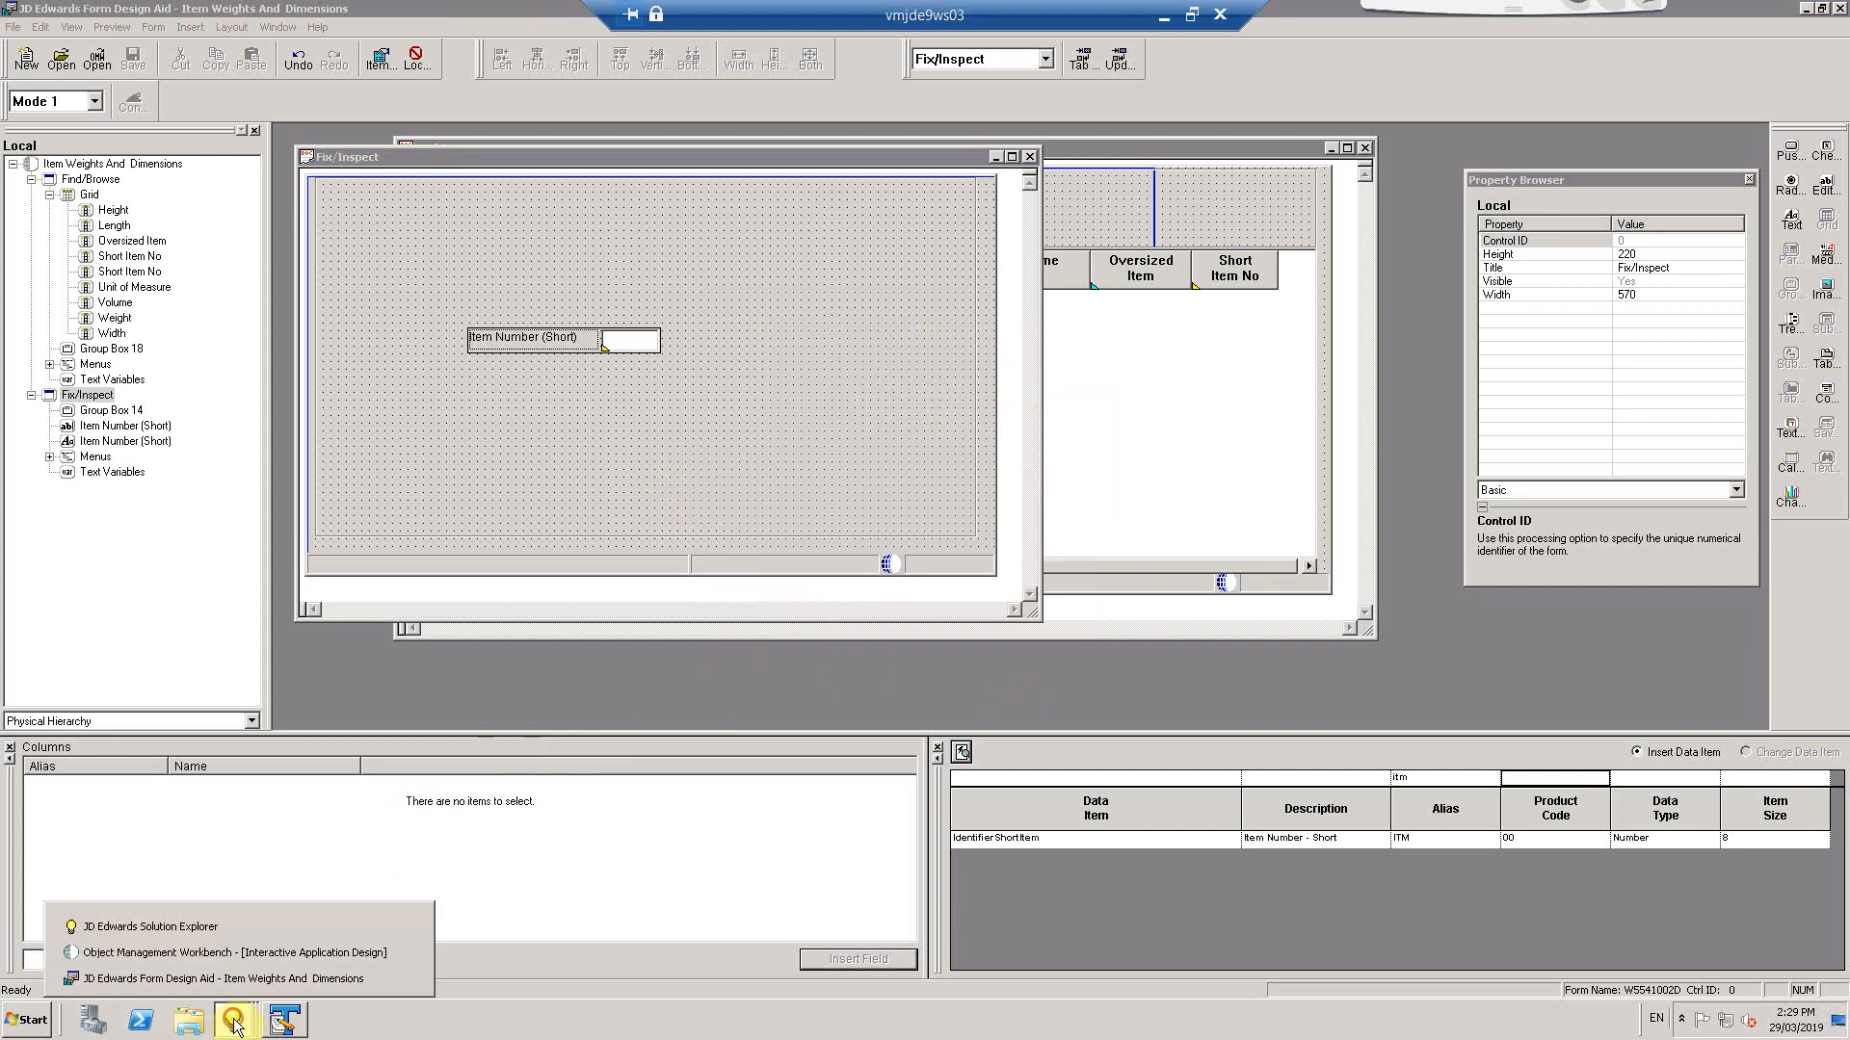
click(235, 942)
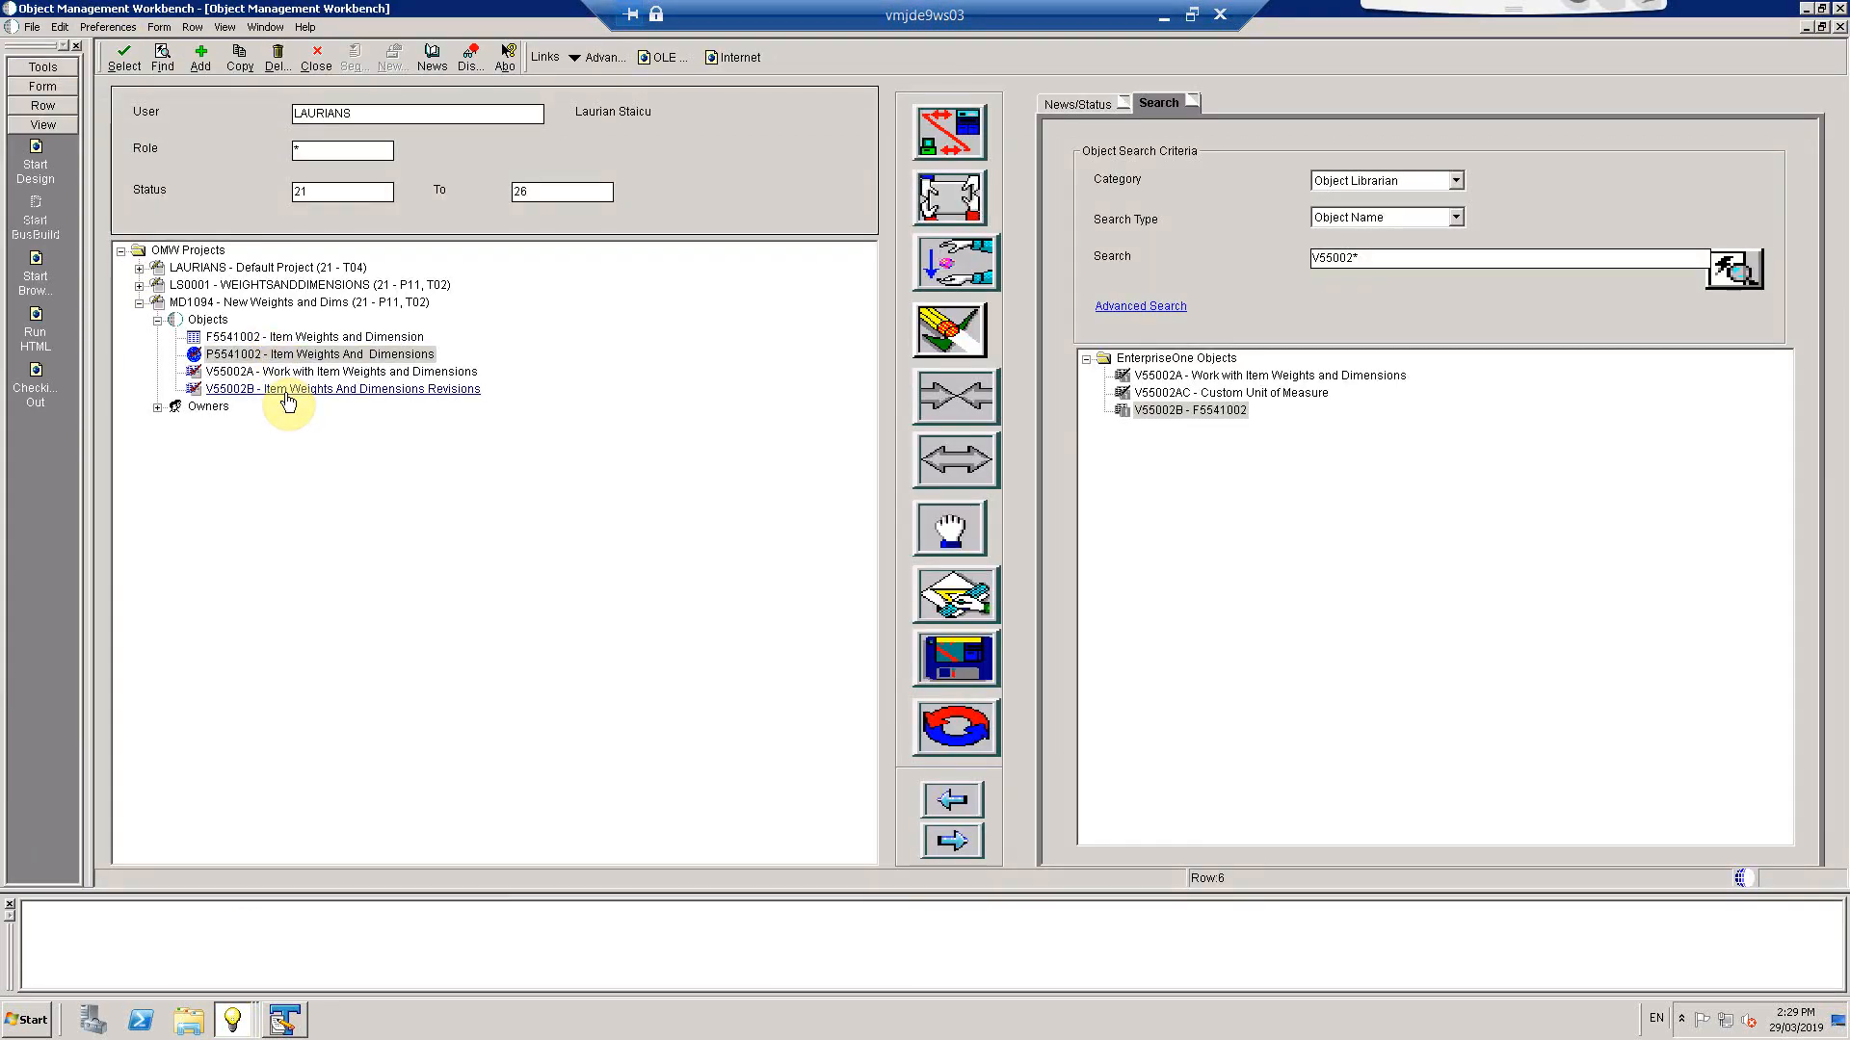
click(288, 395)
click(915, 617)
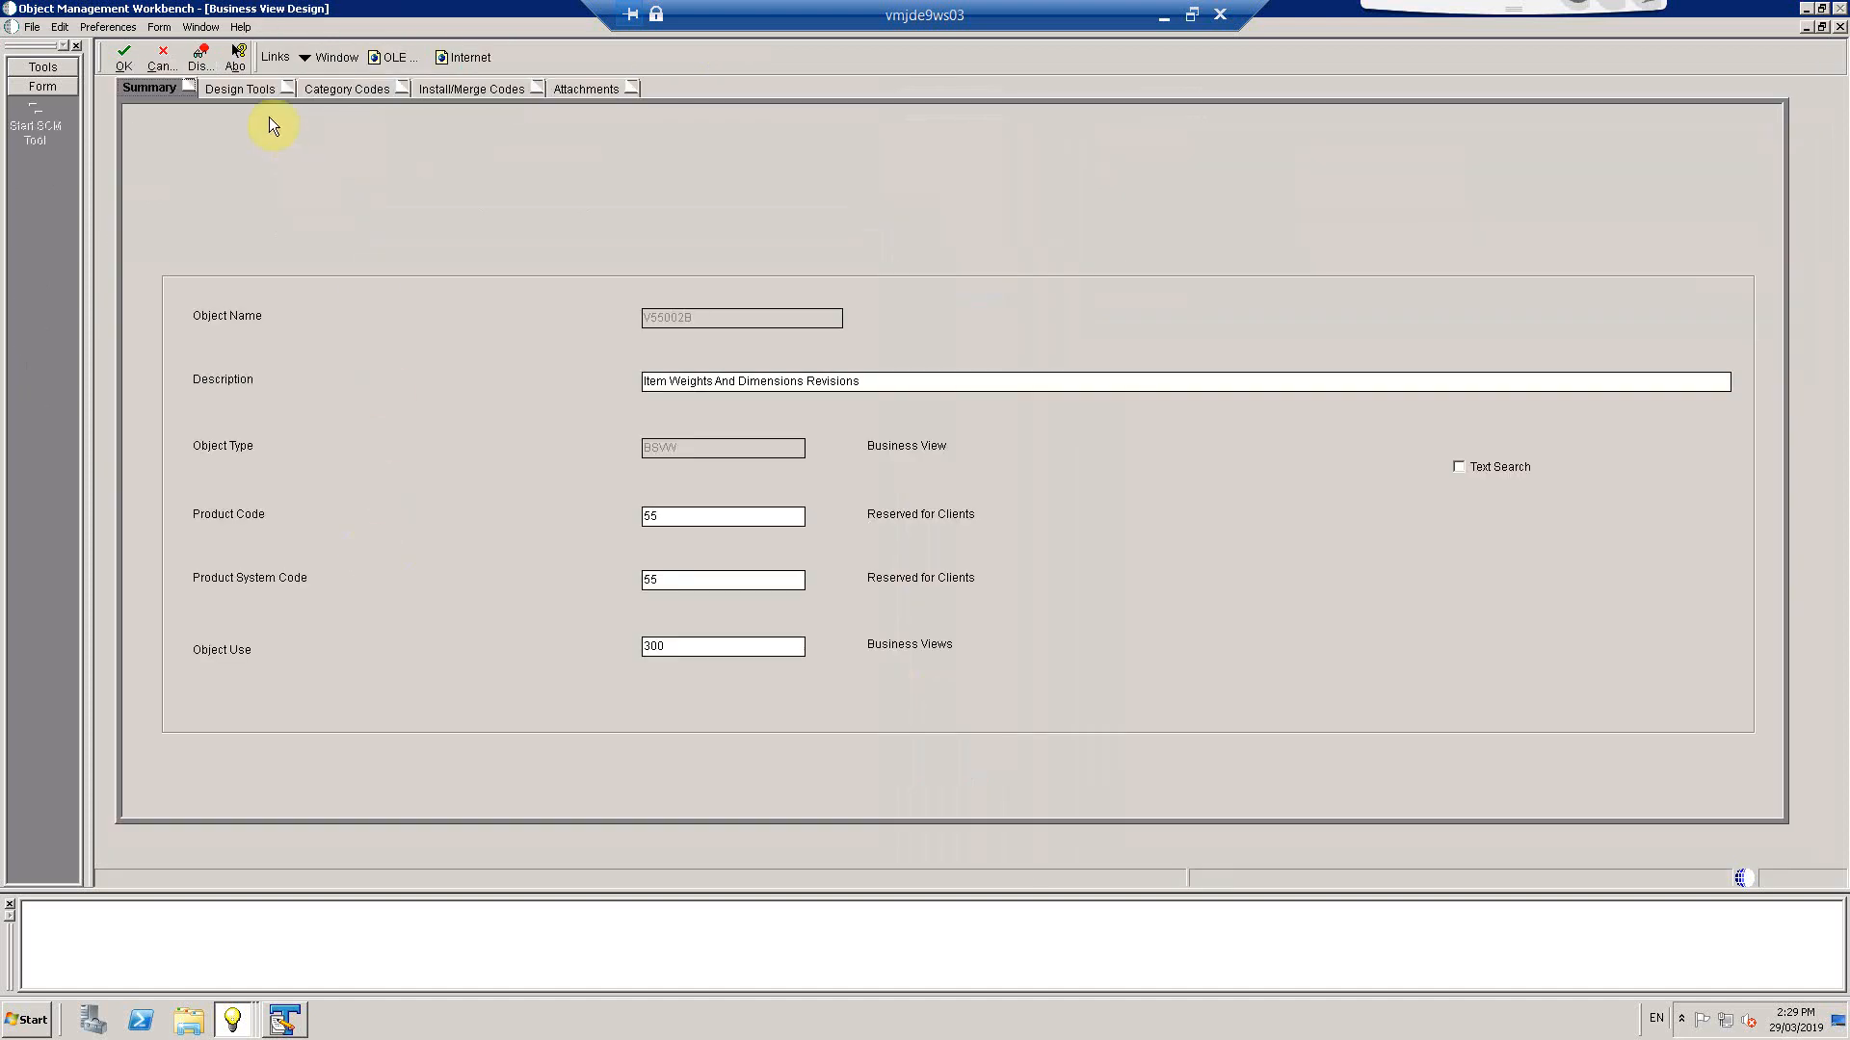
click(245, 86)
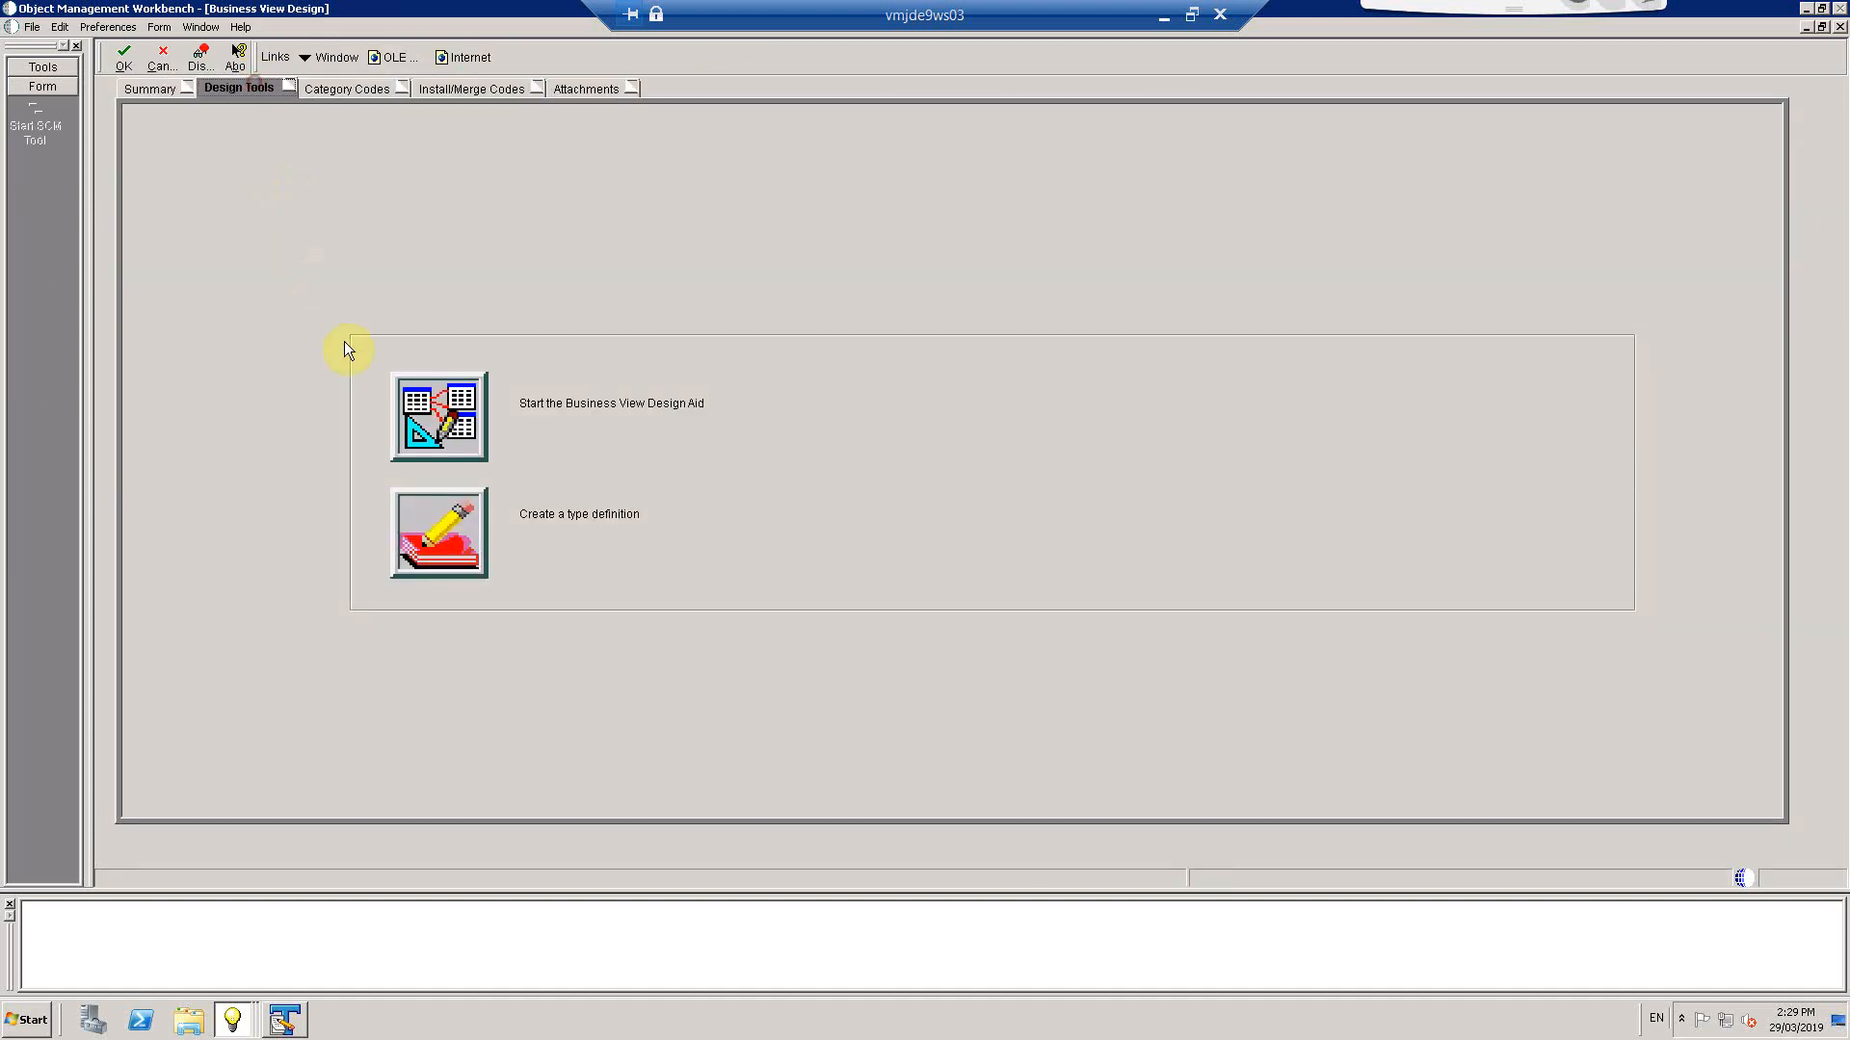
click(434, 413)
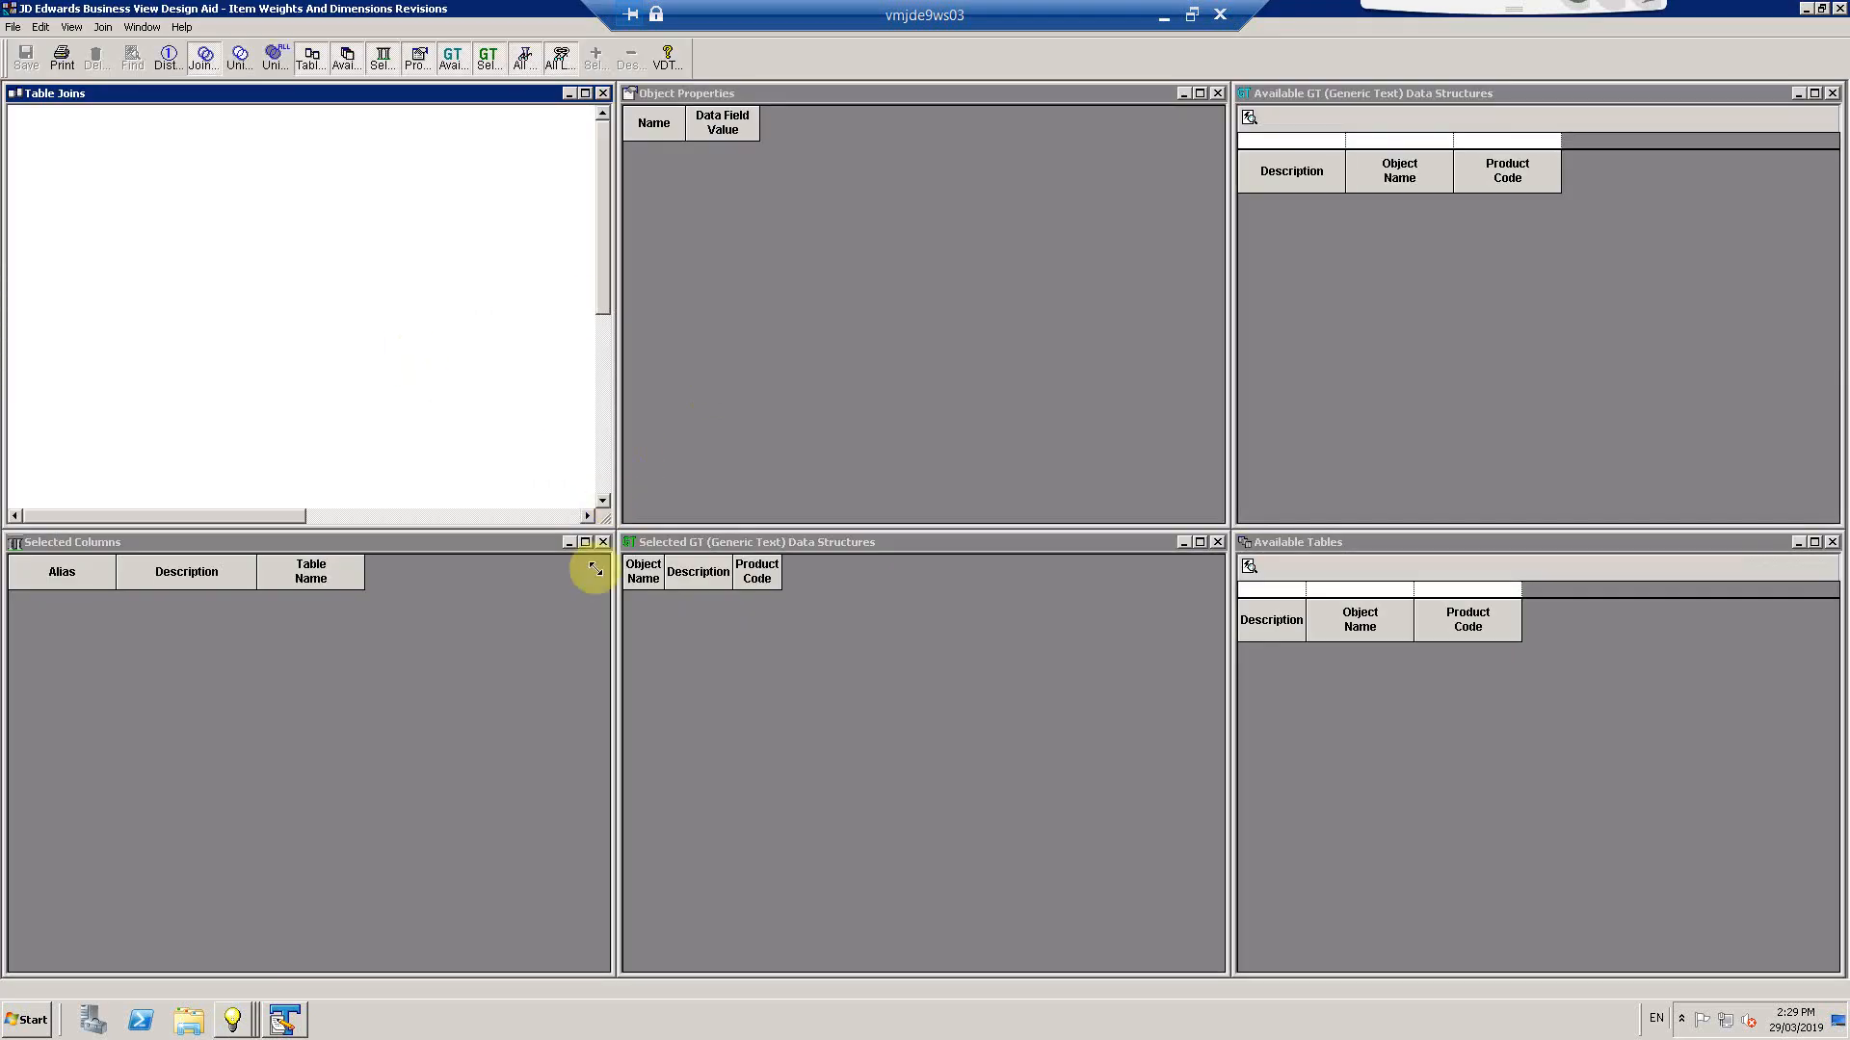
Find table F5541002 among the available tables and add it to the table joins of the business view
click(1279, 588)
click(1344, 592)
text(F55)
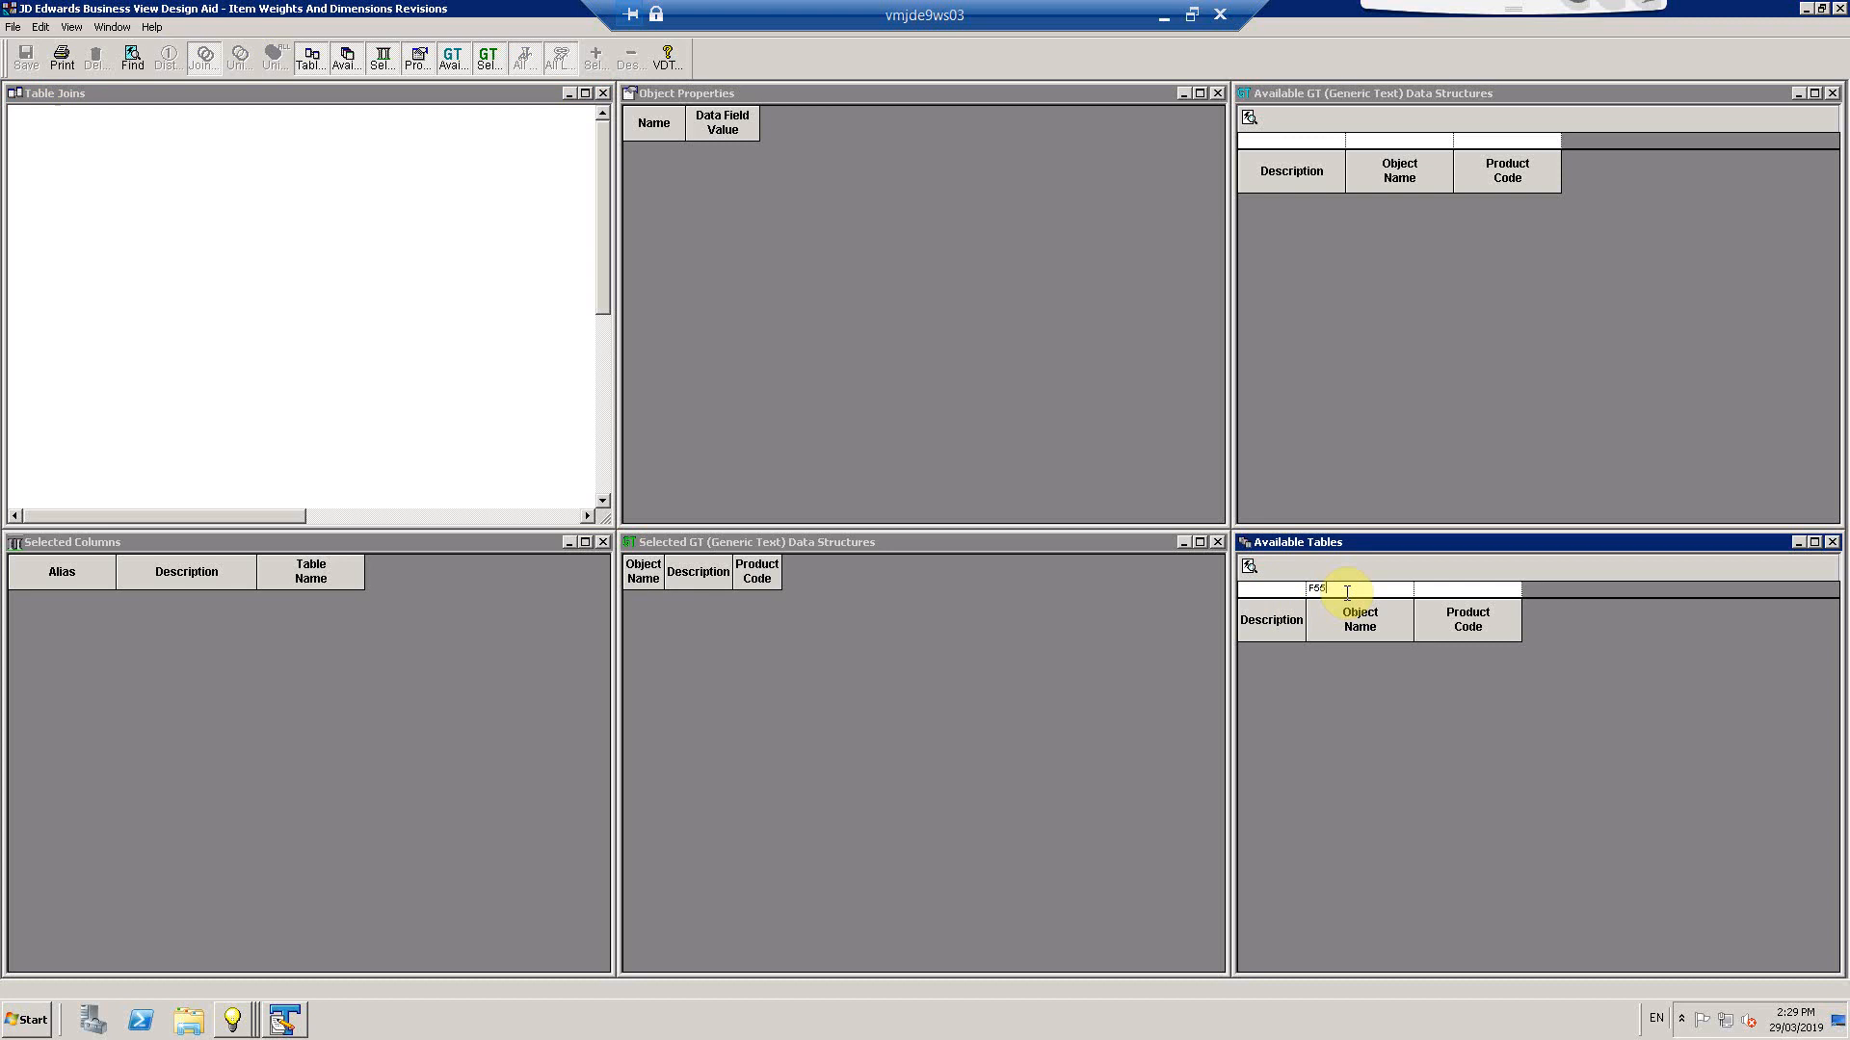
text(41002)
key(Return)
drag(1343, 651, 188, 241)
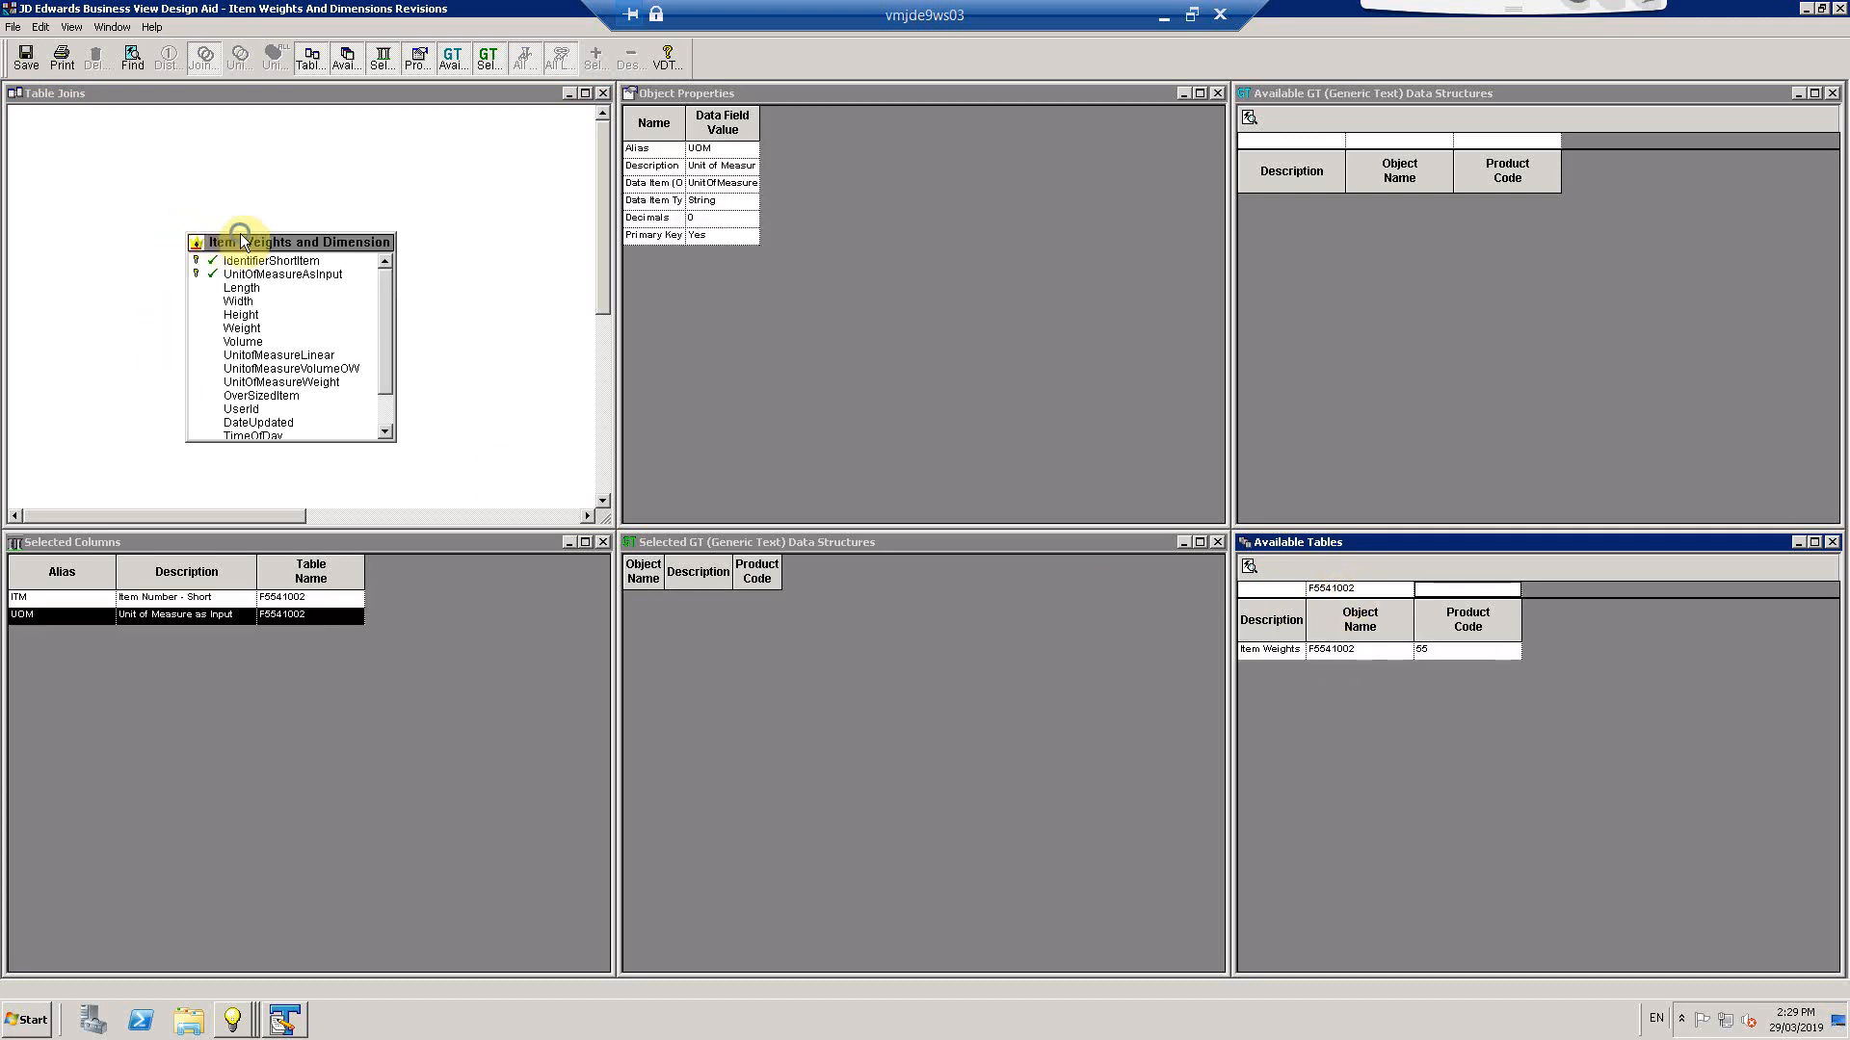
Select all columns of the Item Weights and Dimension table for the business view and exit the Business View Design Aid
right_click(241, 239)
click(301, 279)
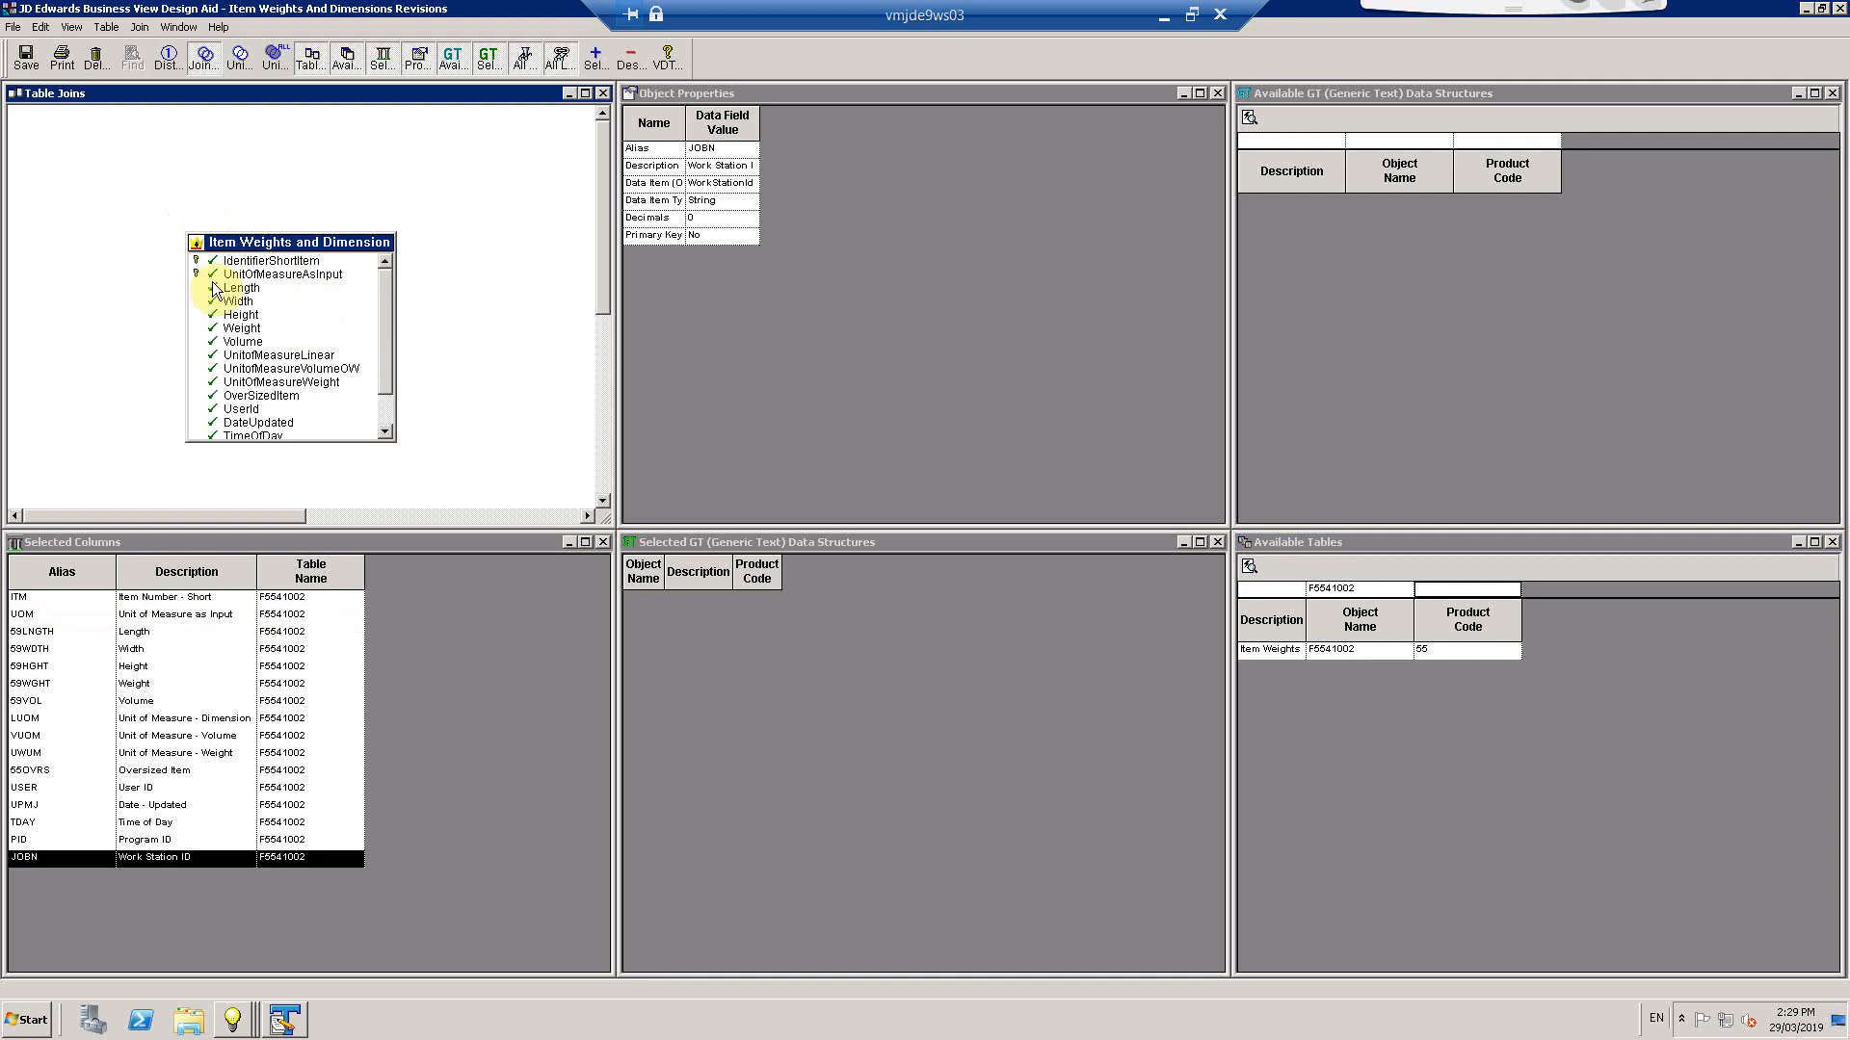
click(14, 35)
click(77, 212)
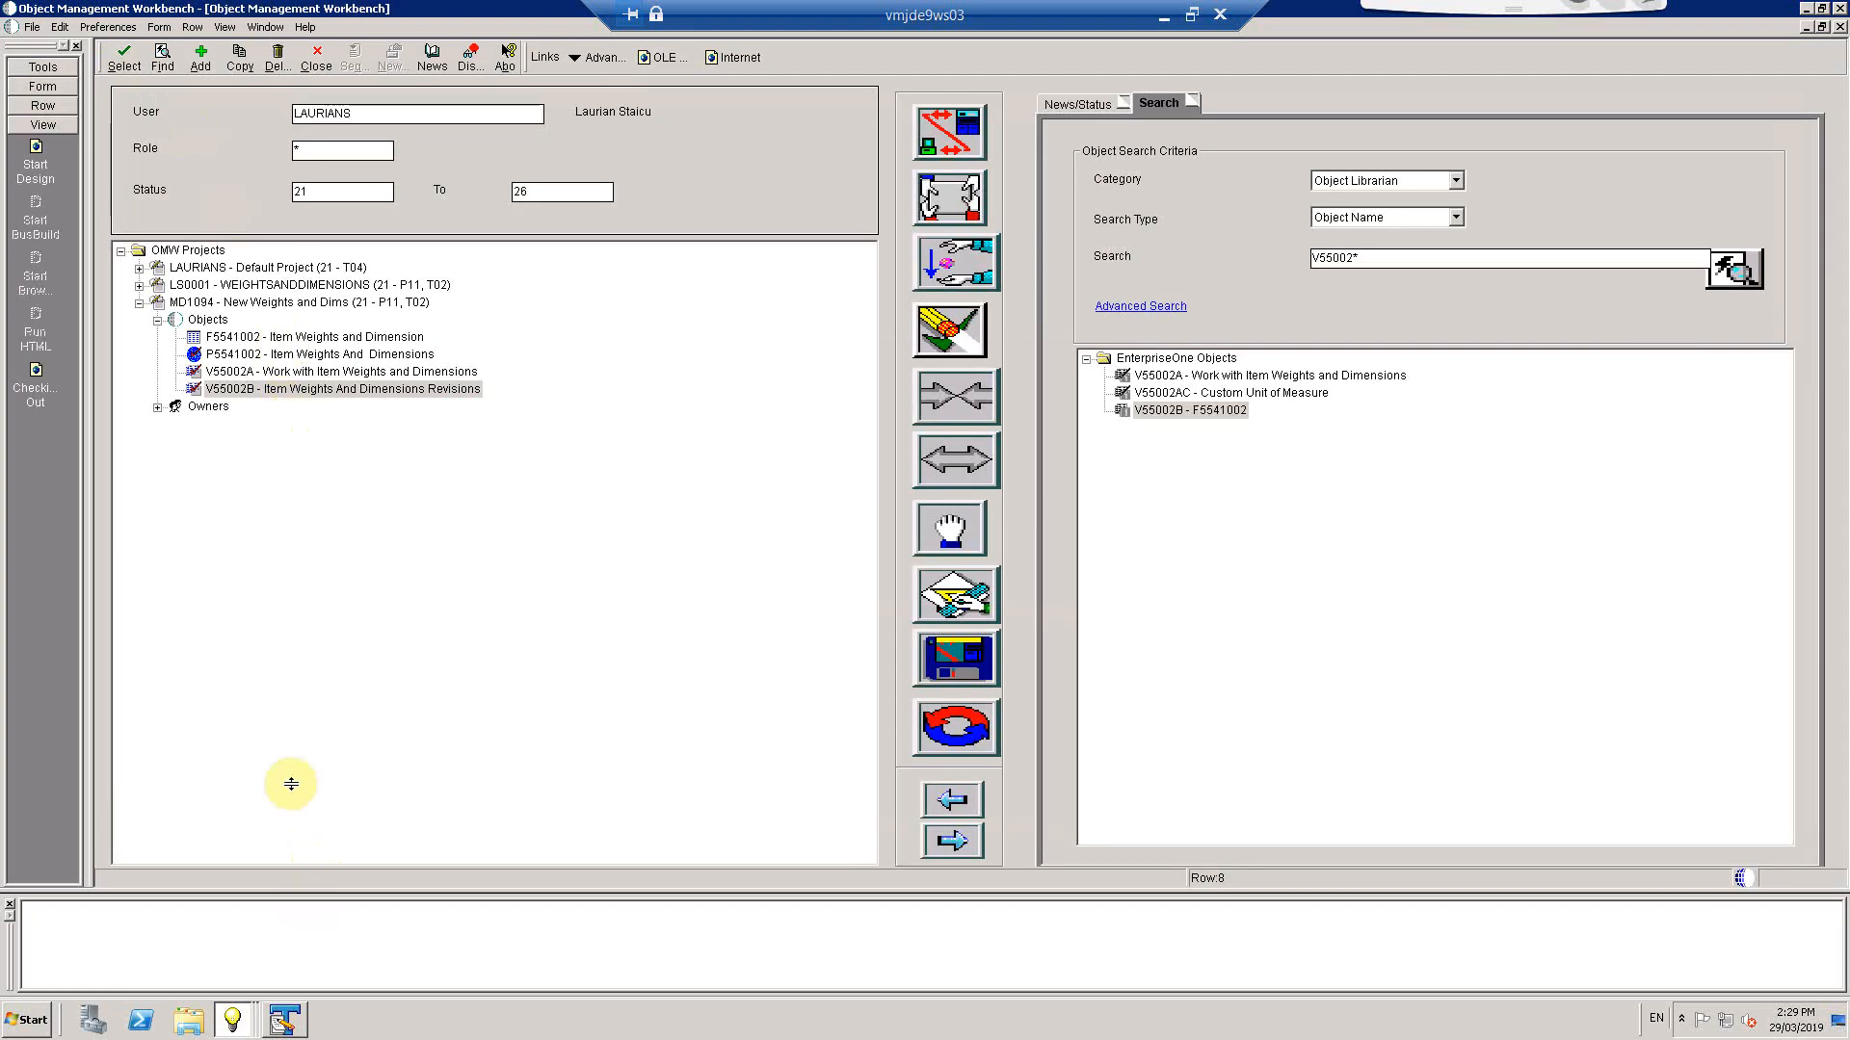
Switch back to the Form Design Aid for Item Weights And Dimensions and exit it, acknowledging the accessibility check
click(269, 356)
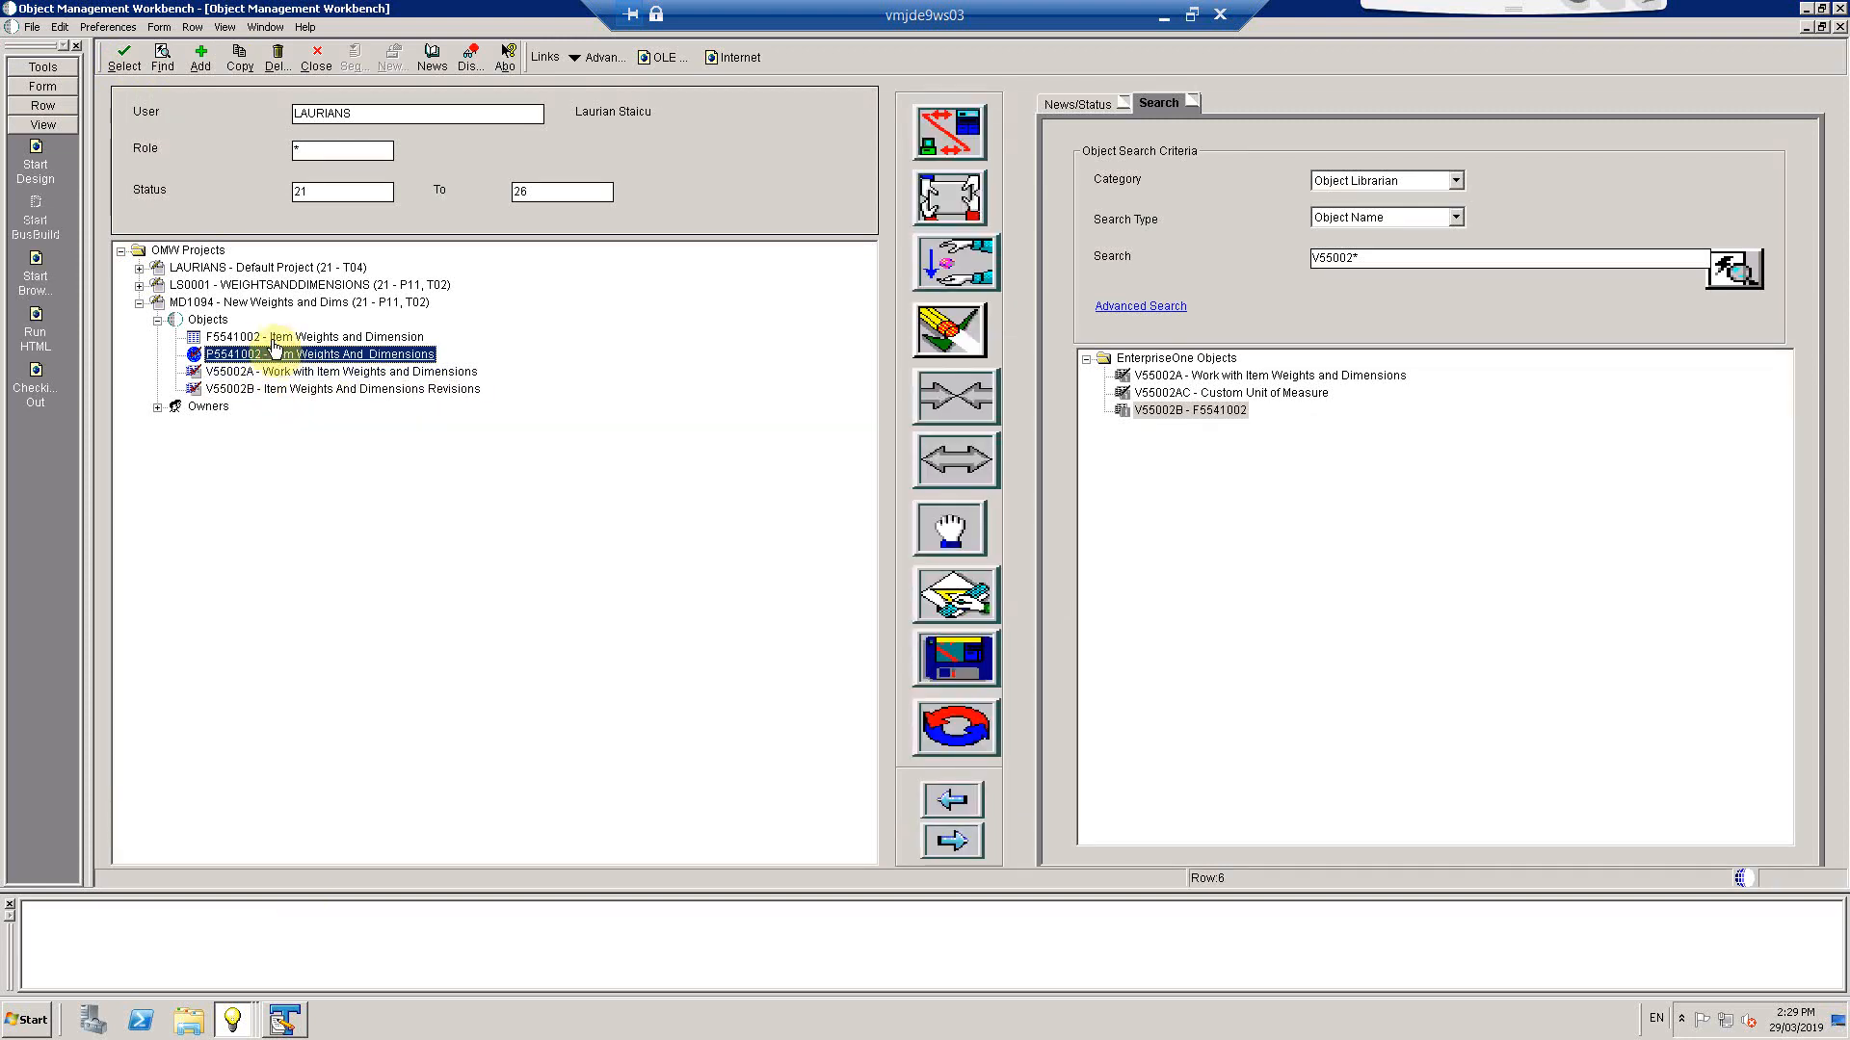
click(246, 1023)
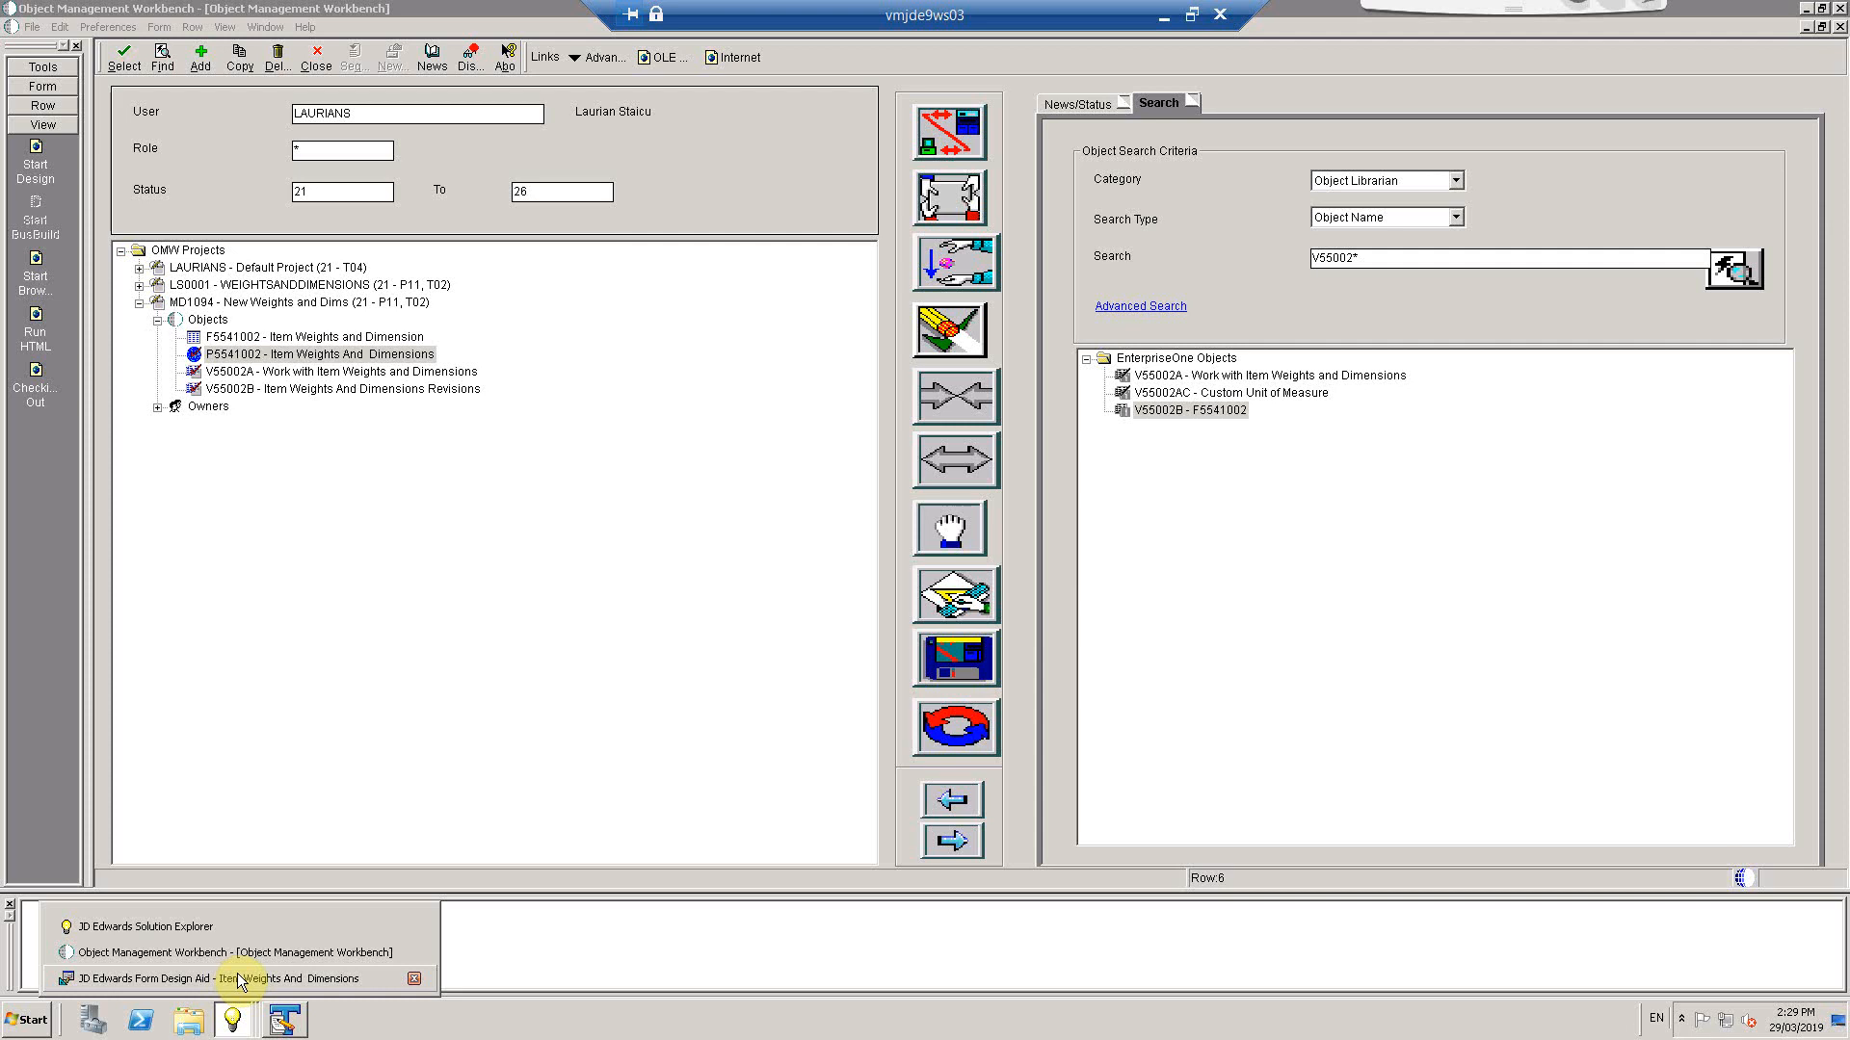
click(240, 979)
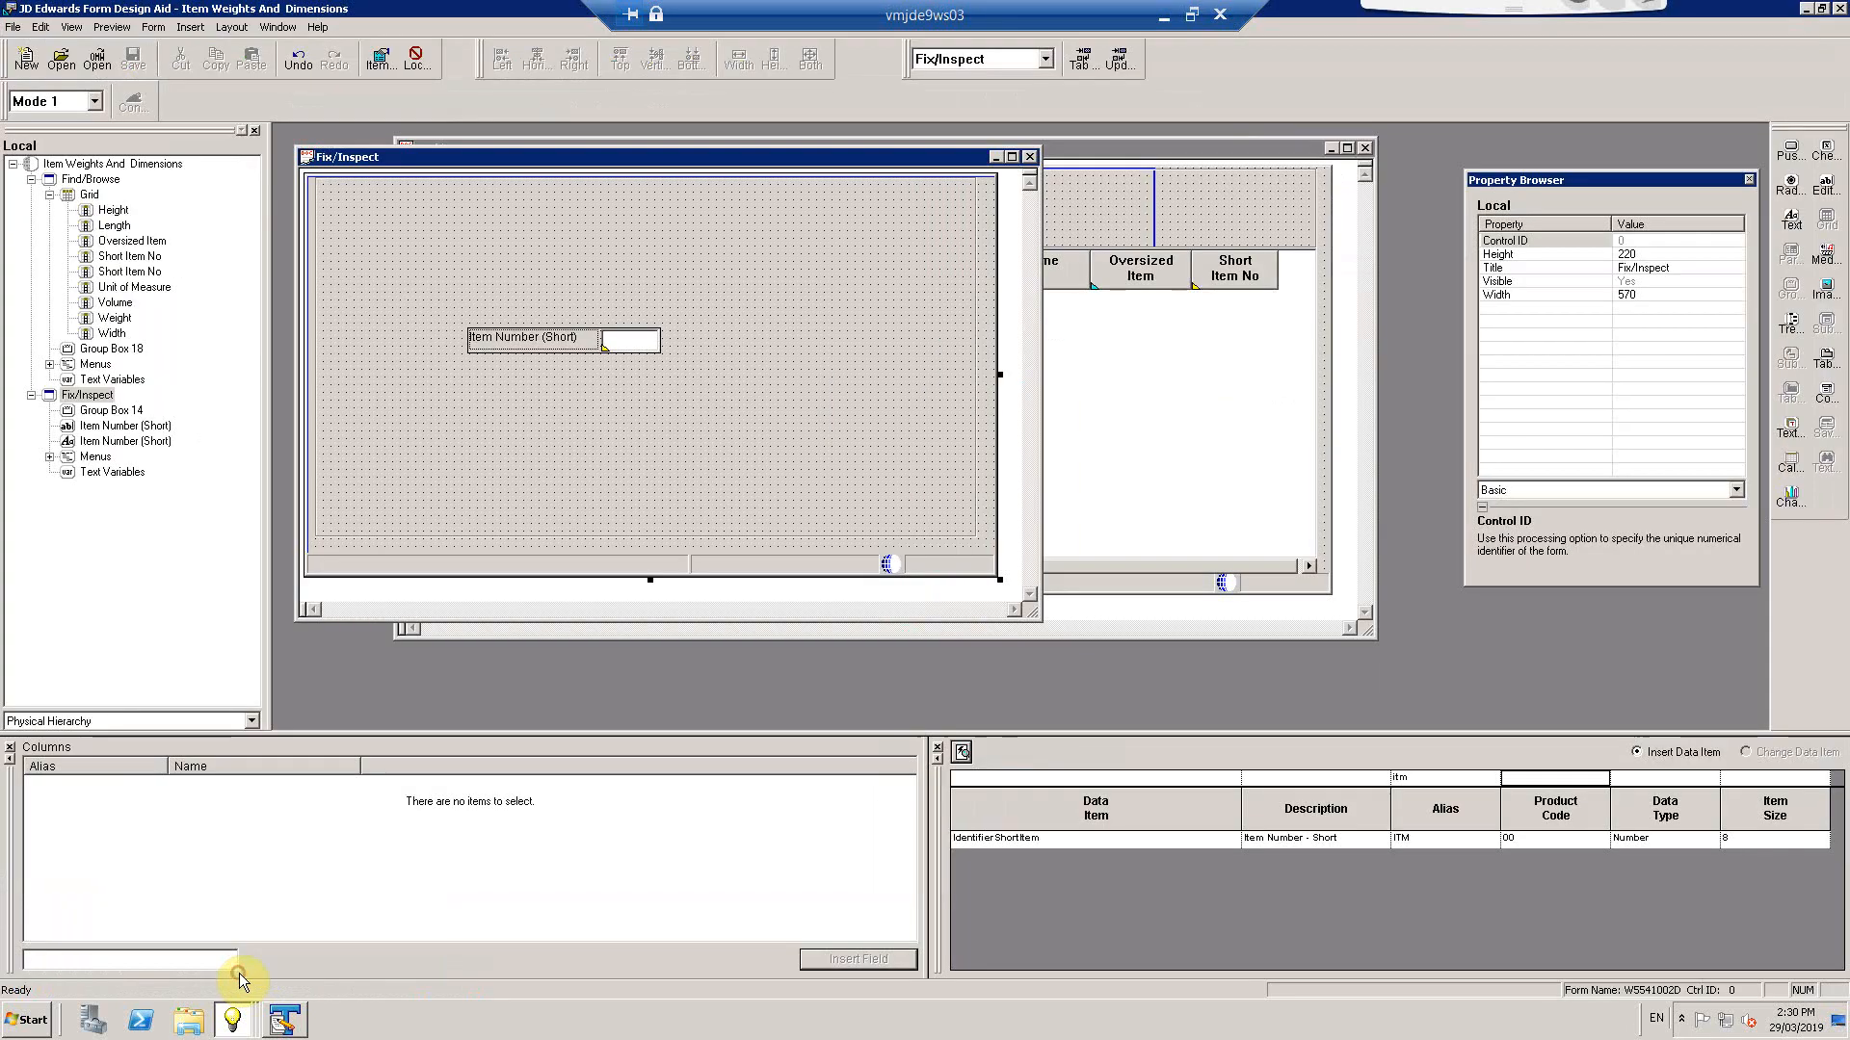
click(485, 444)
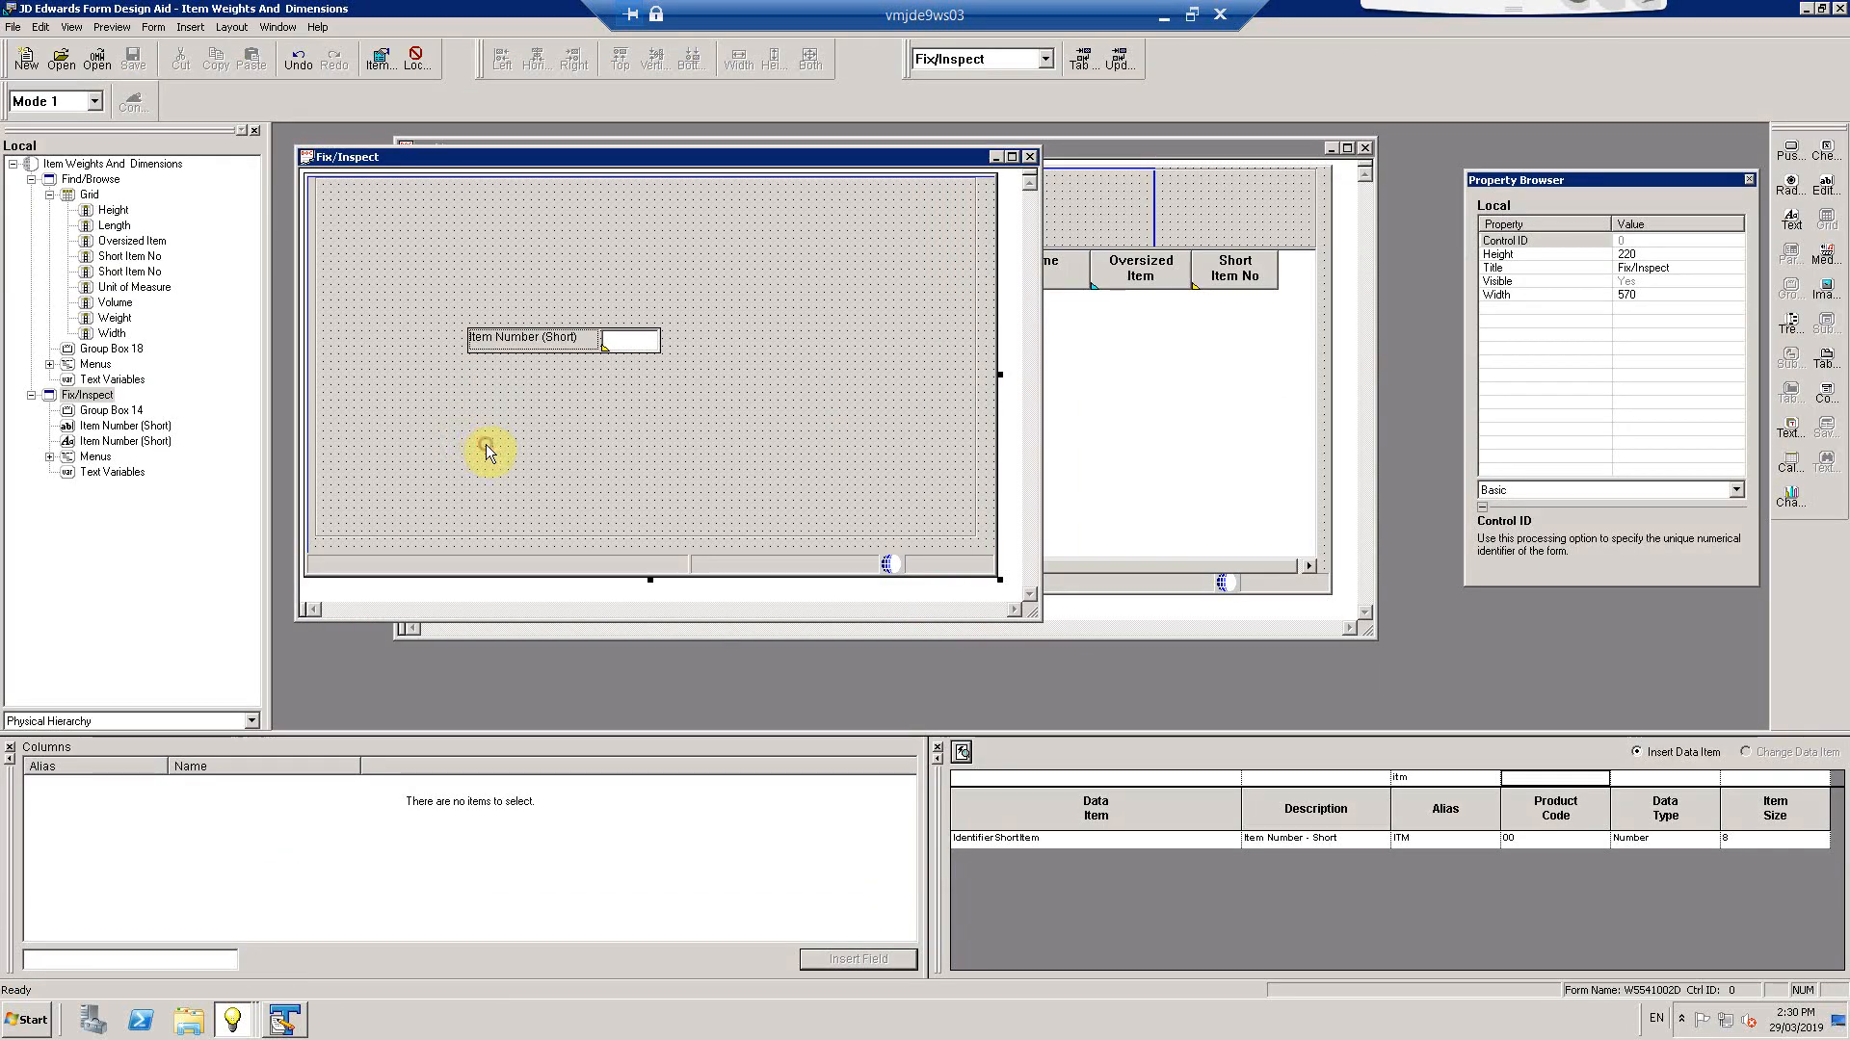
click(14, 28)
click(48, 272)
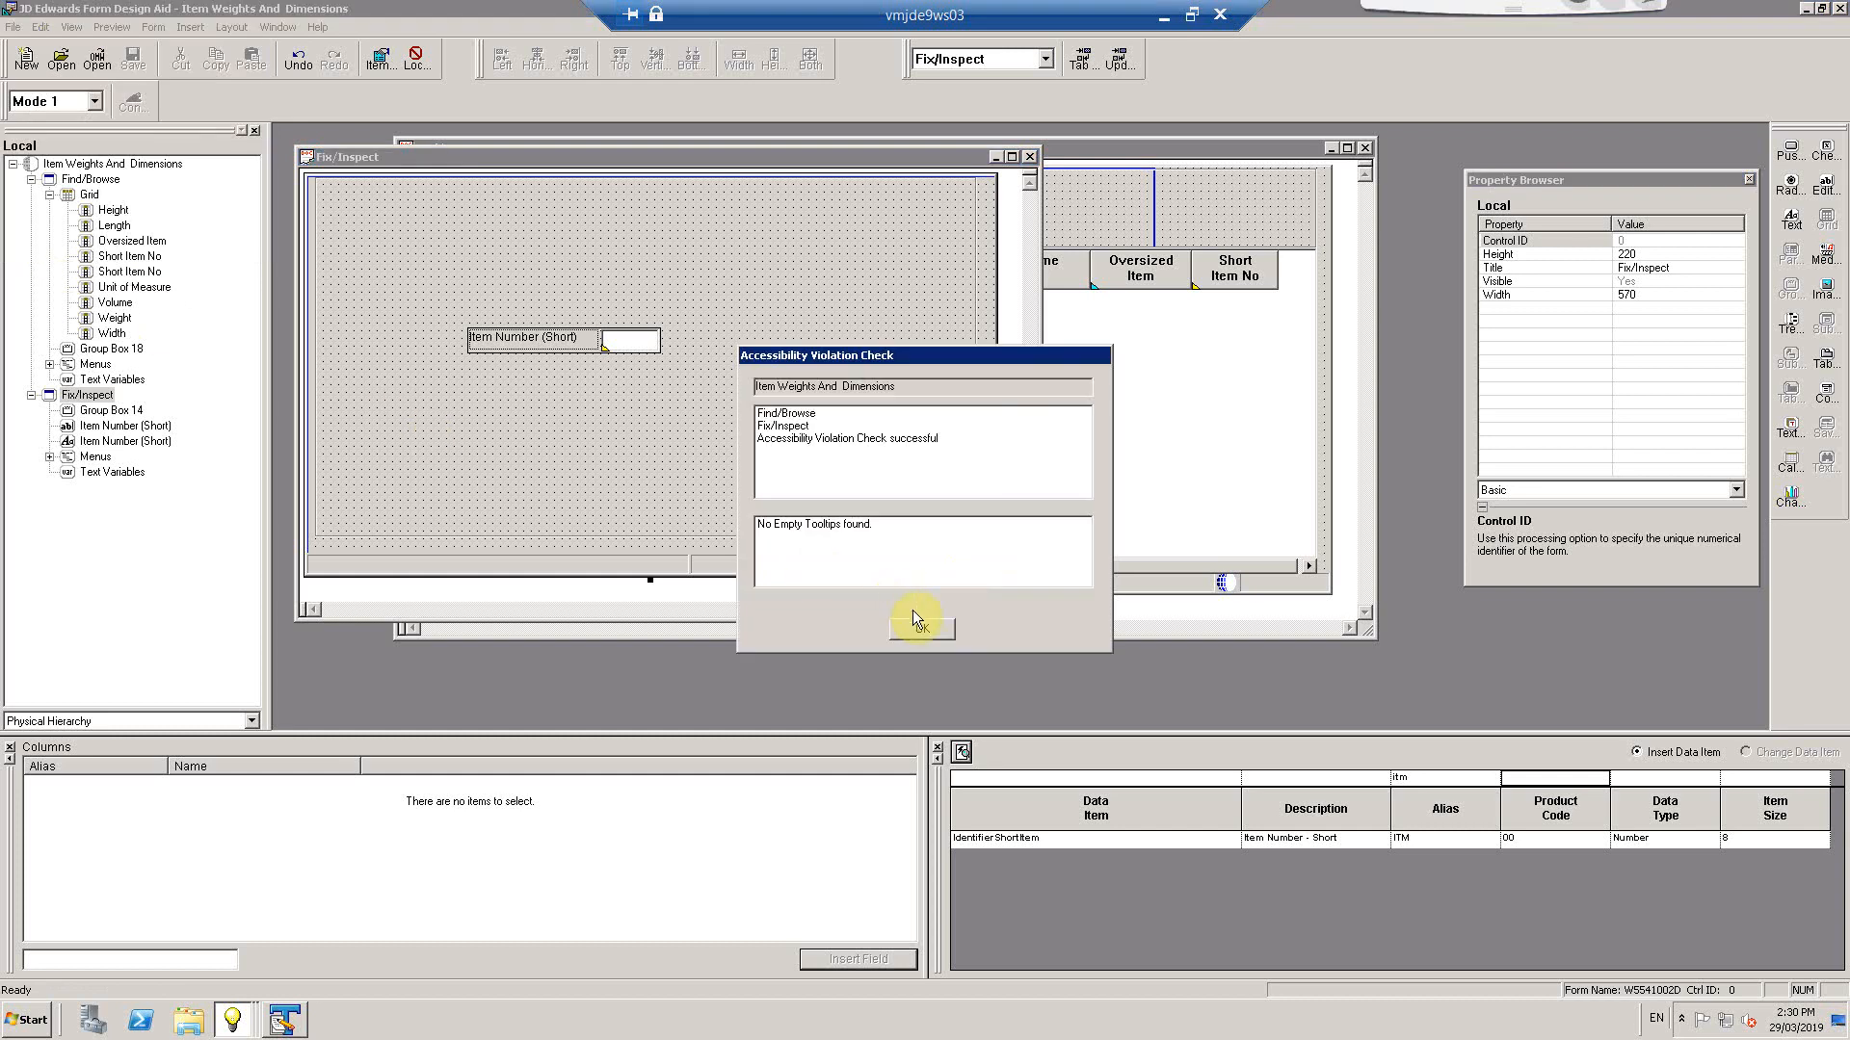
click(912, 612)
Reopen application P5541002 in the Form Design Aid from its design tools
click(453, 474)
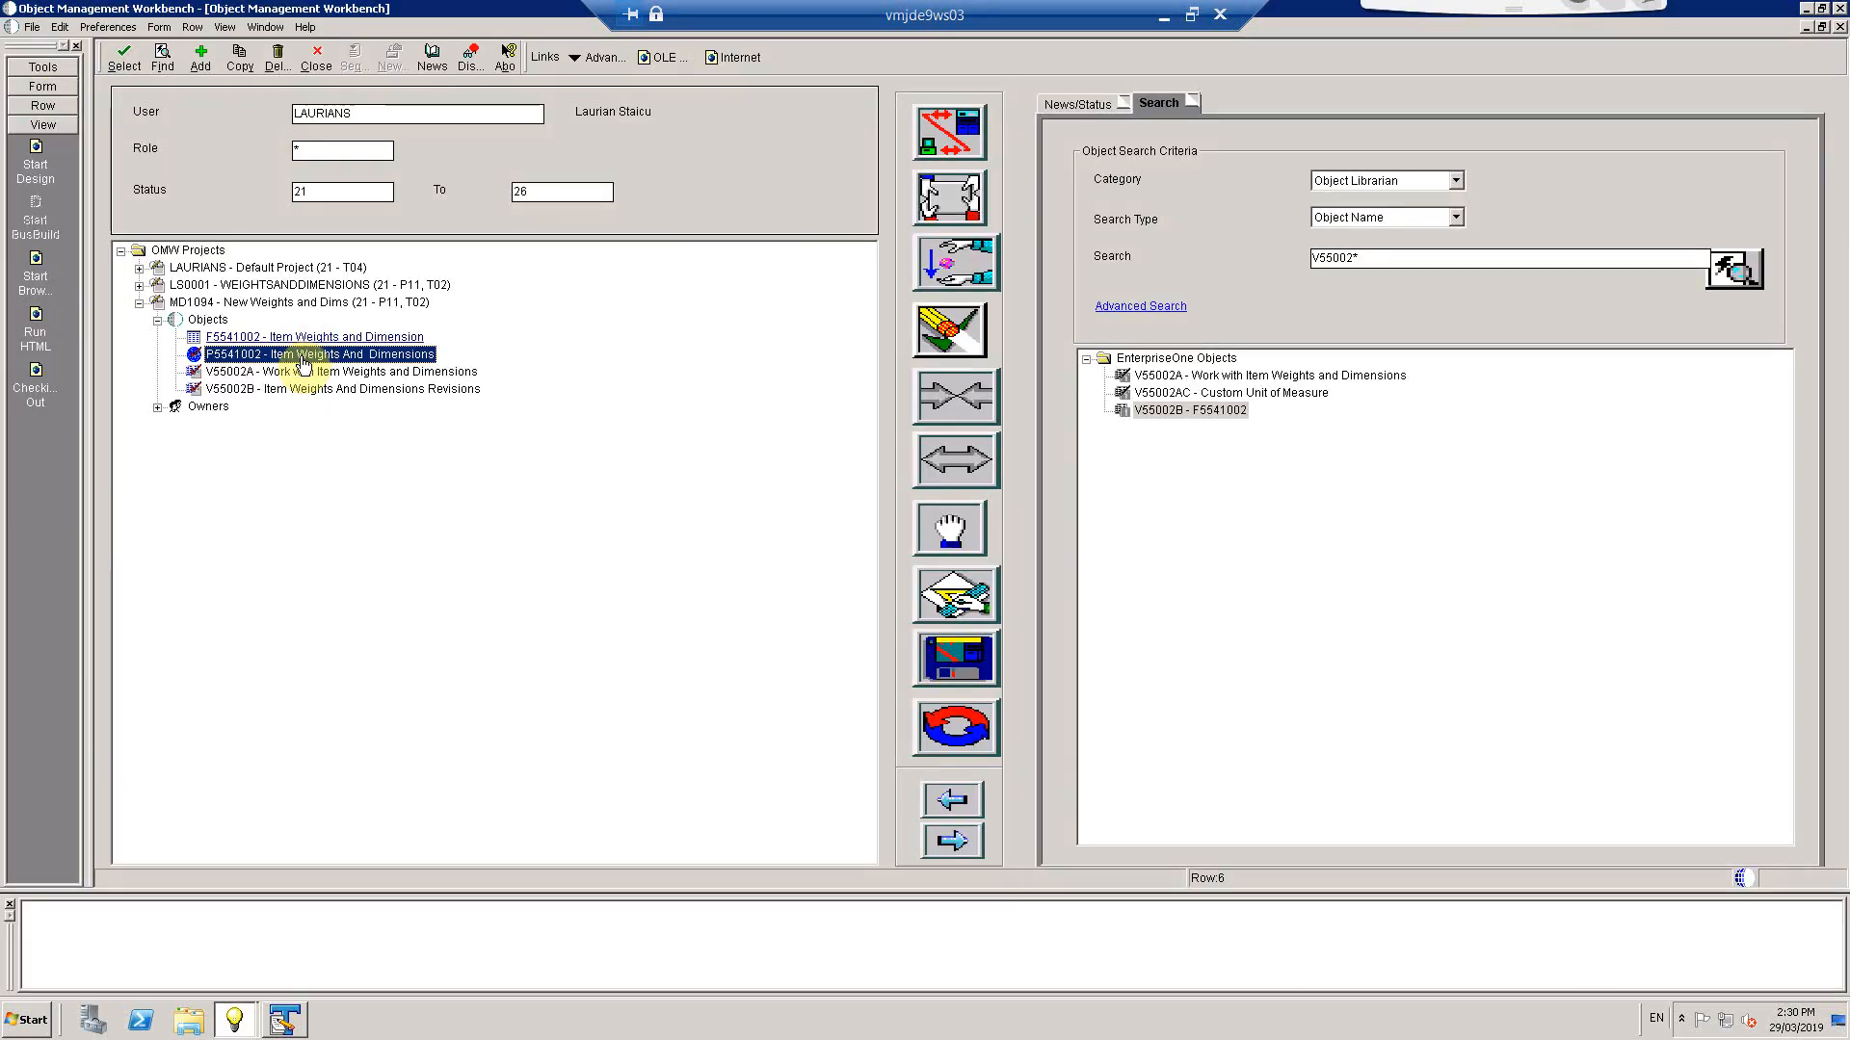
click(961, 607)
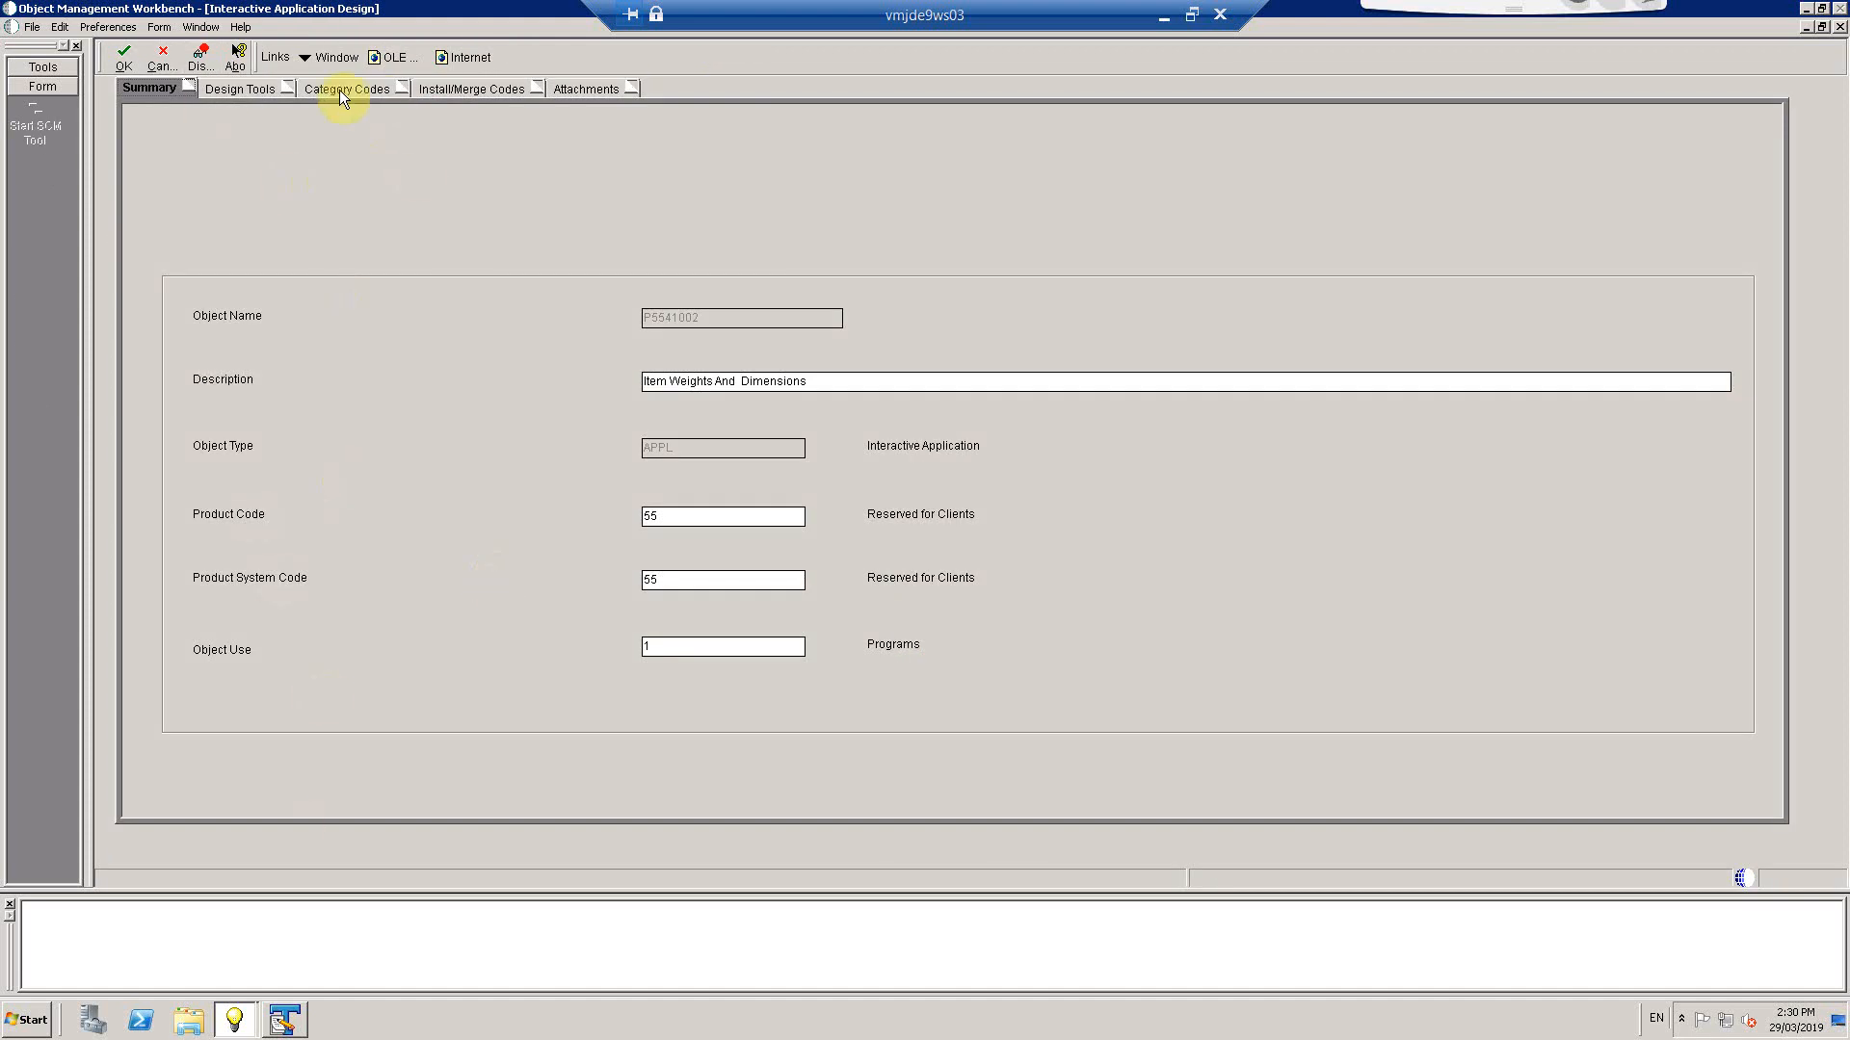
click(240, 88)
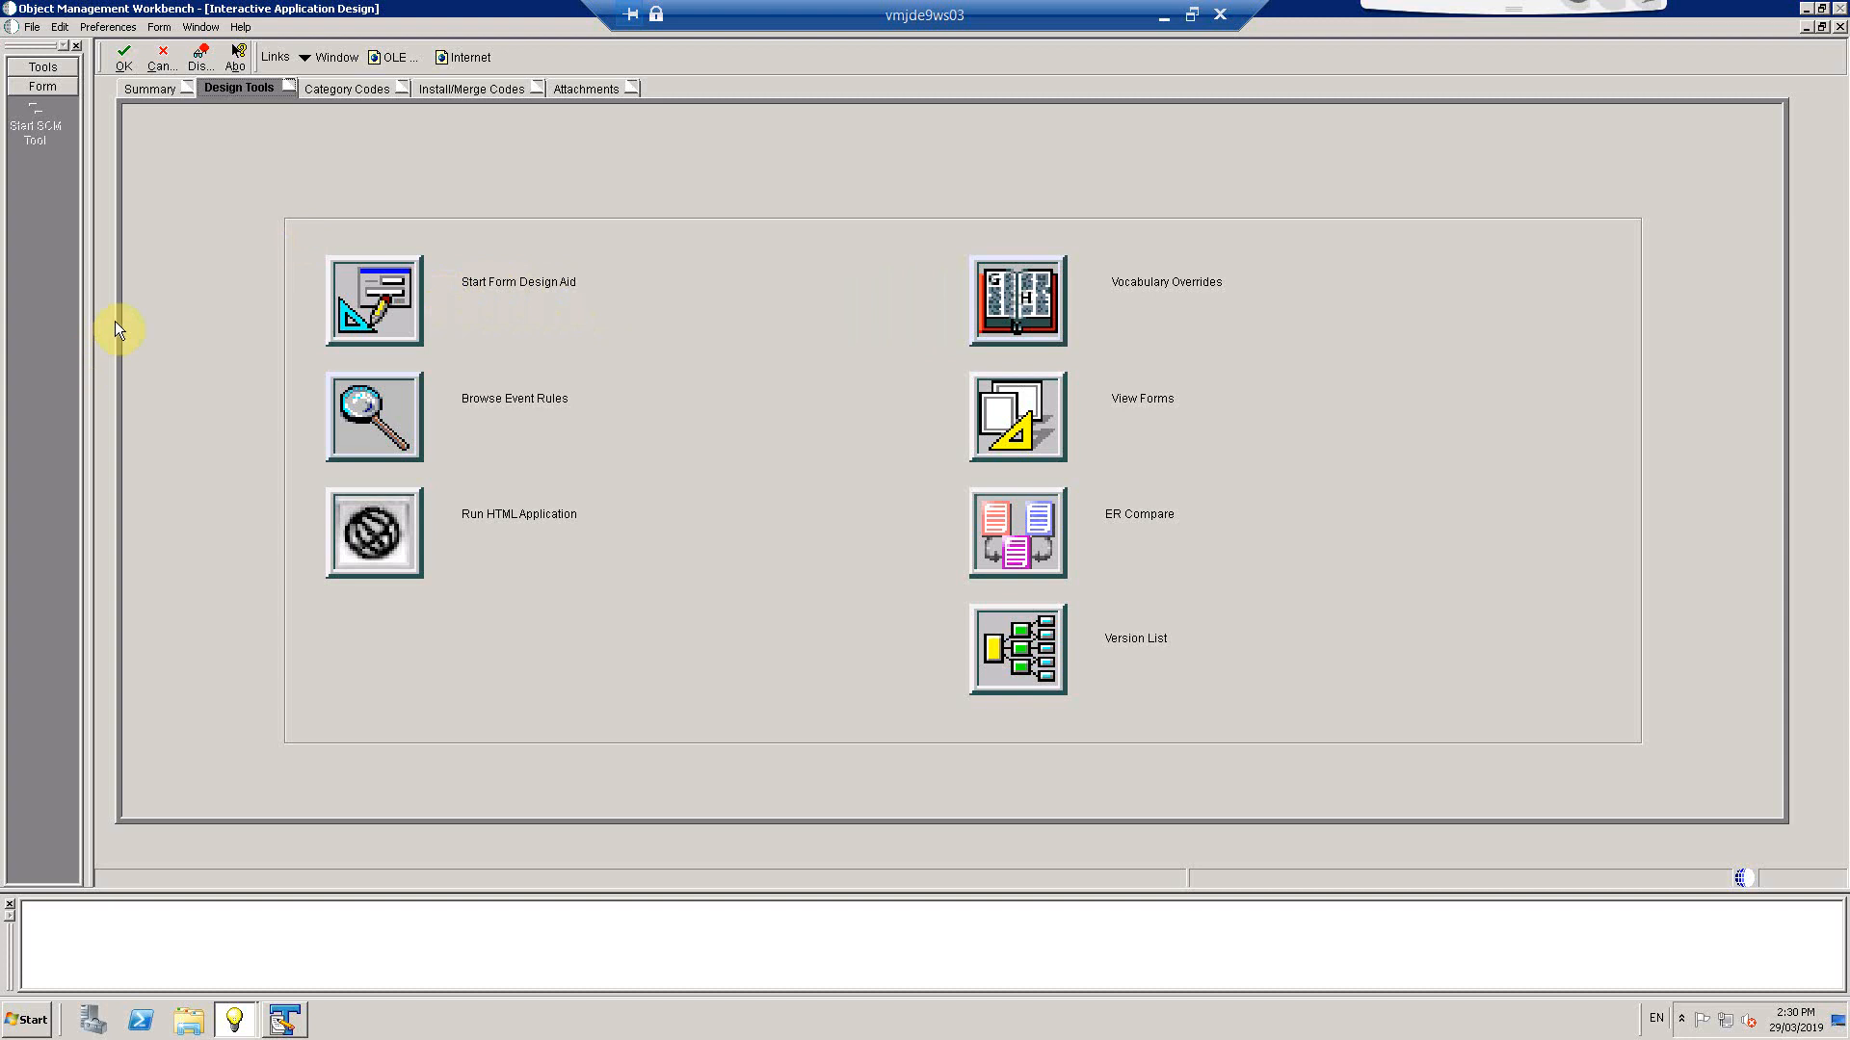
click(364, 310)
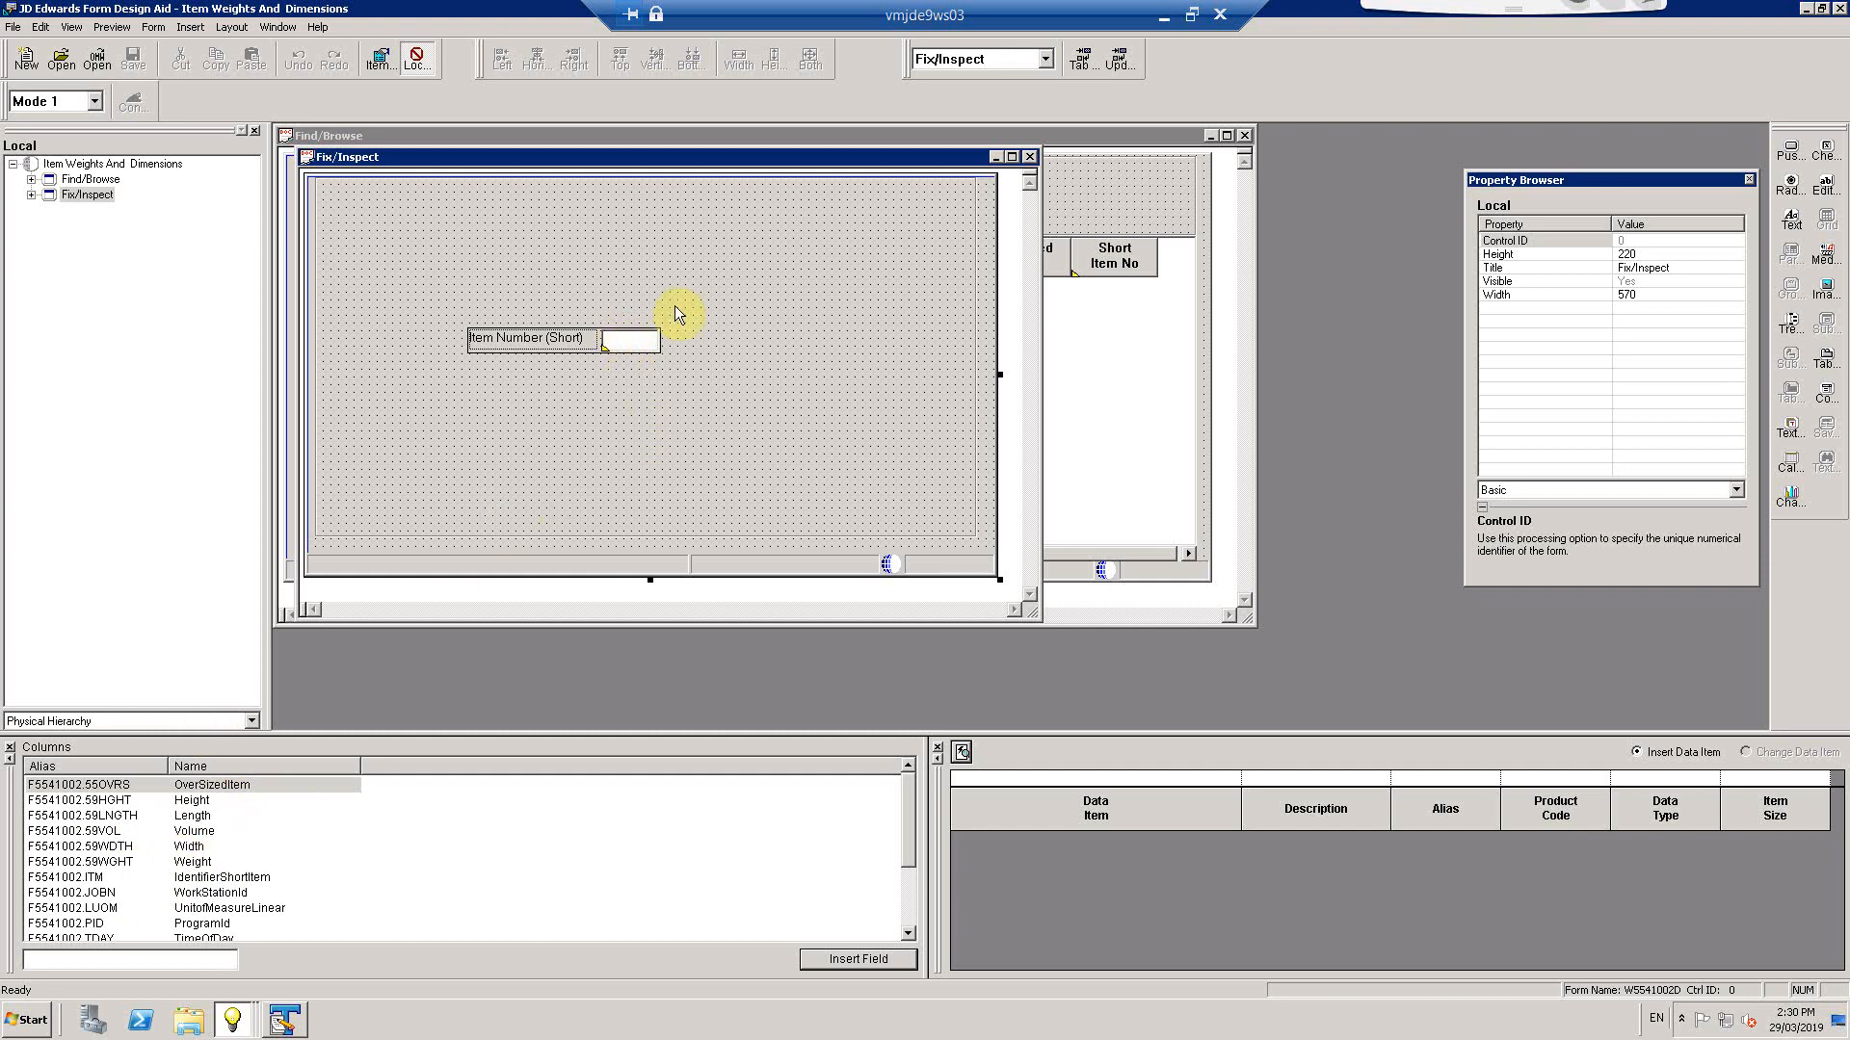
Connect the Fix/Inspect form's Item Number (Short) field to the business view item F5541002.ITM, IdentifierShortItem
drag(631, 330, 630, 337)
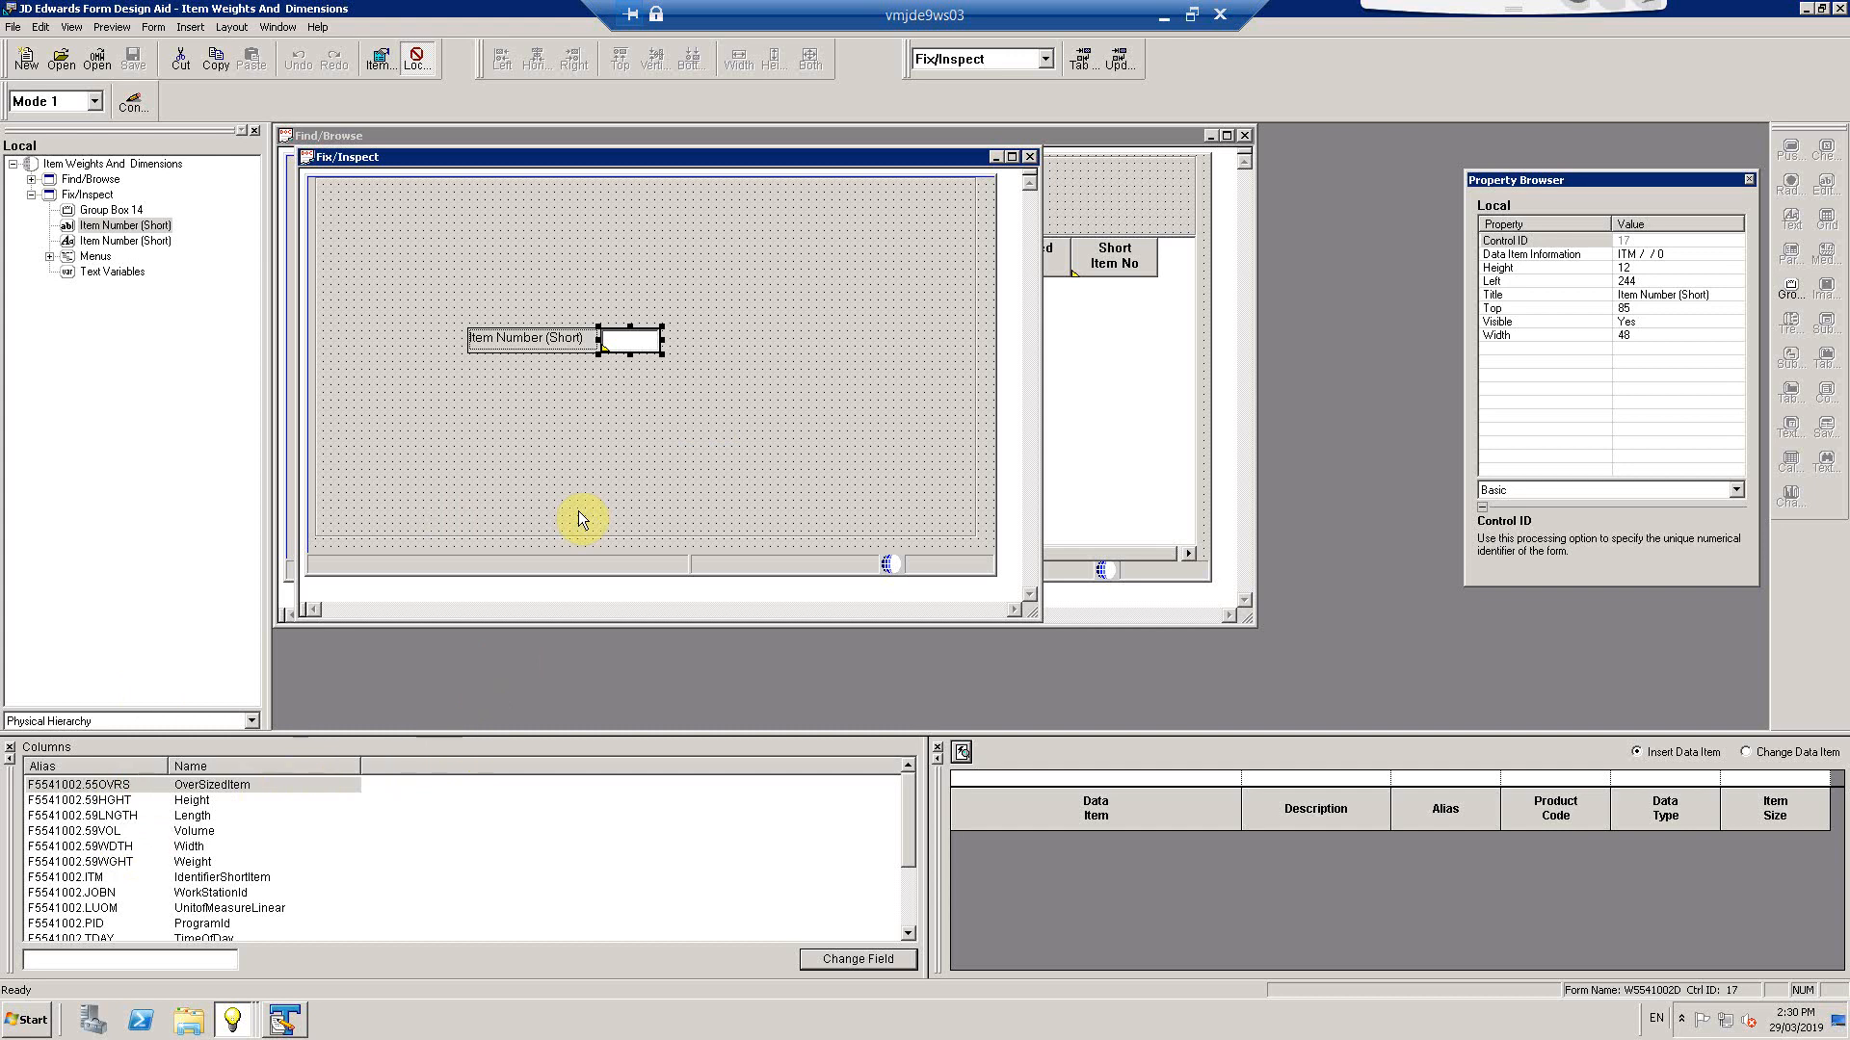
click(635, 420)
click(636, 340)
double_click(635, 340)
click(905, 347)
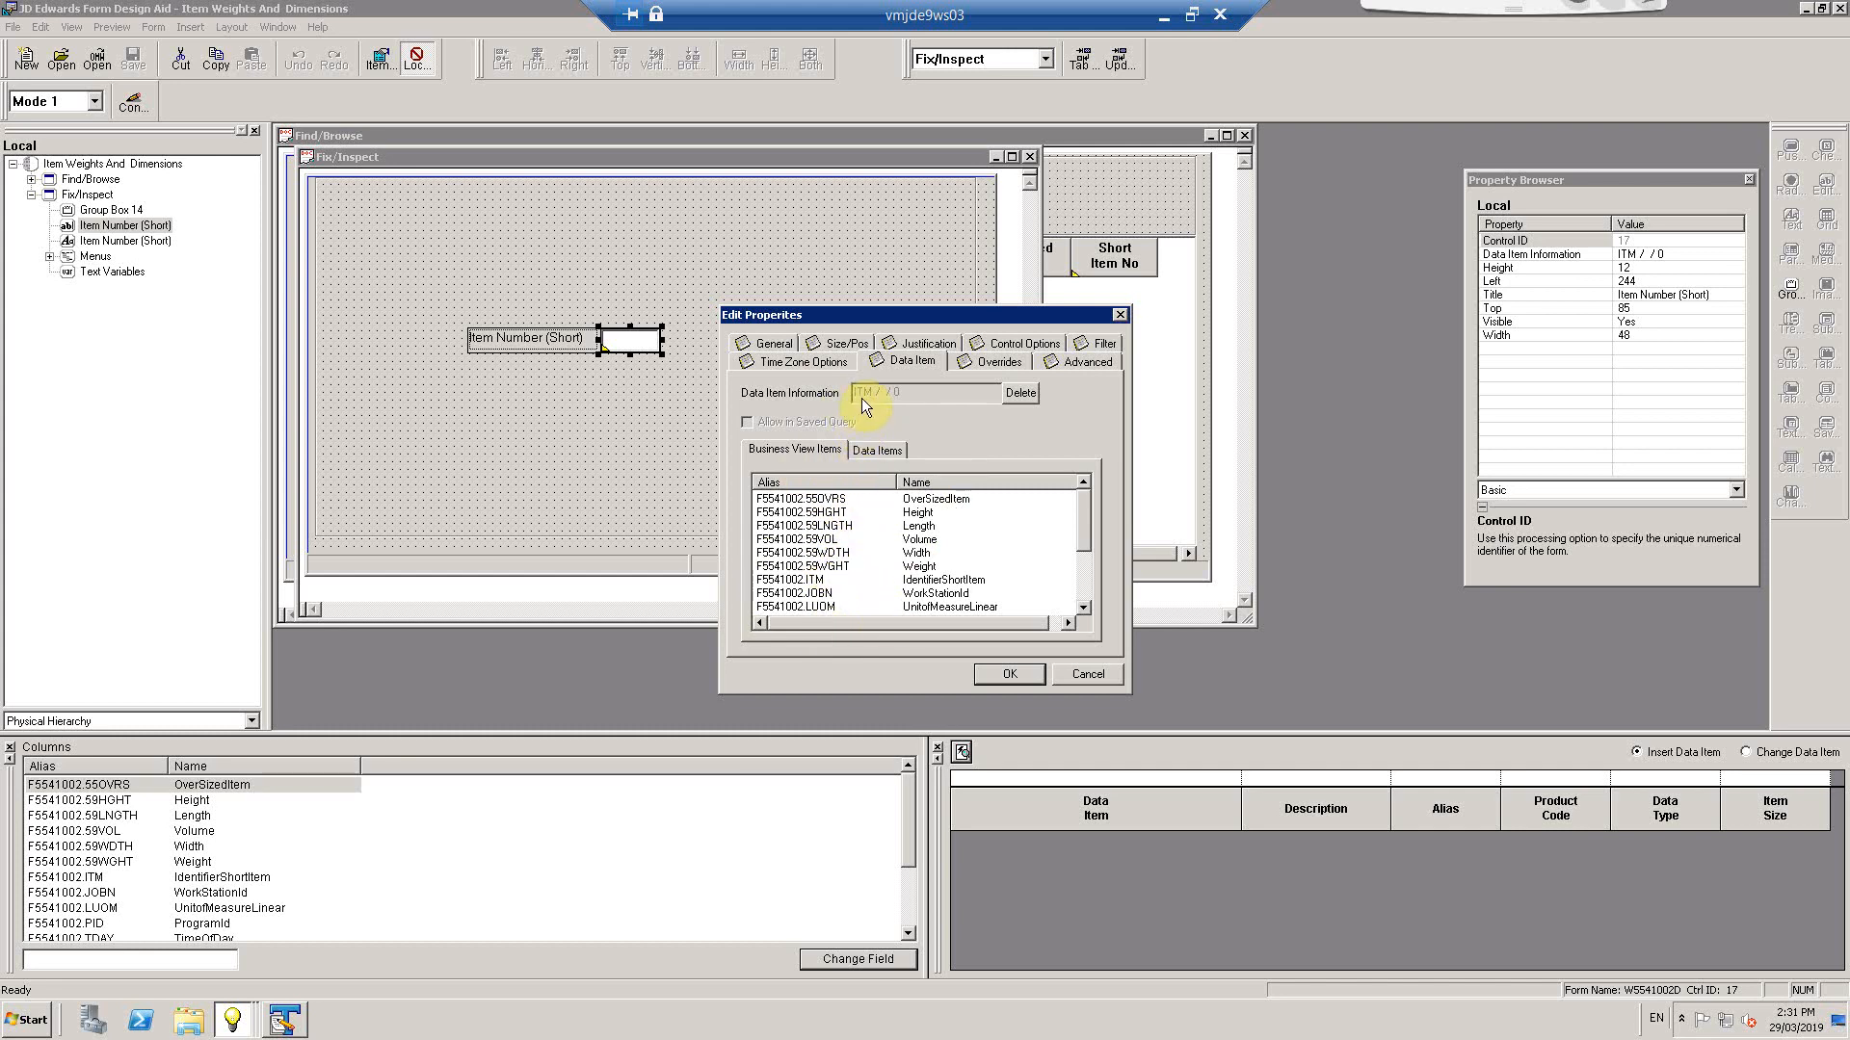
click(830, 582)
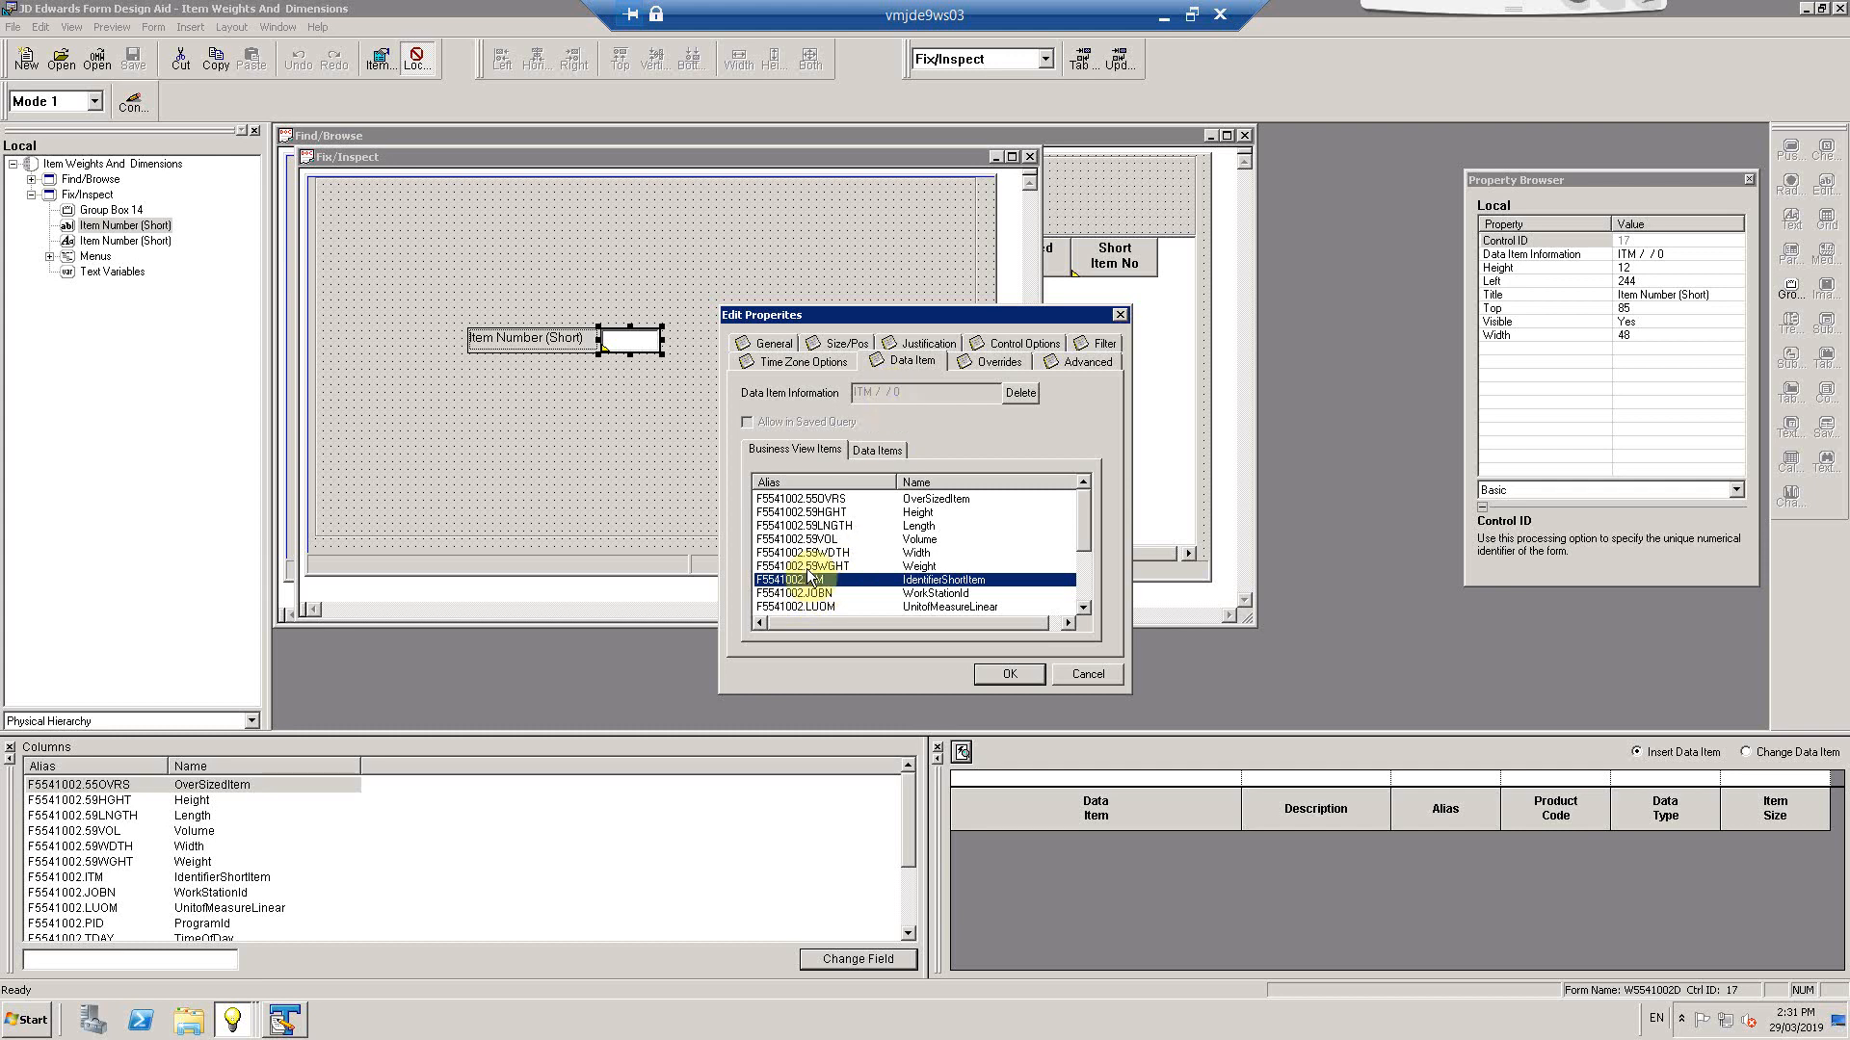
double_click(804, 583)
click(1008, 674)
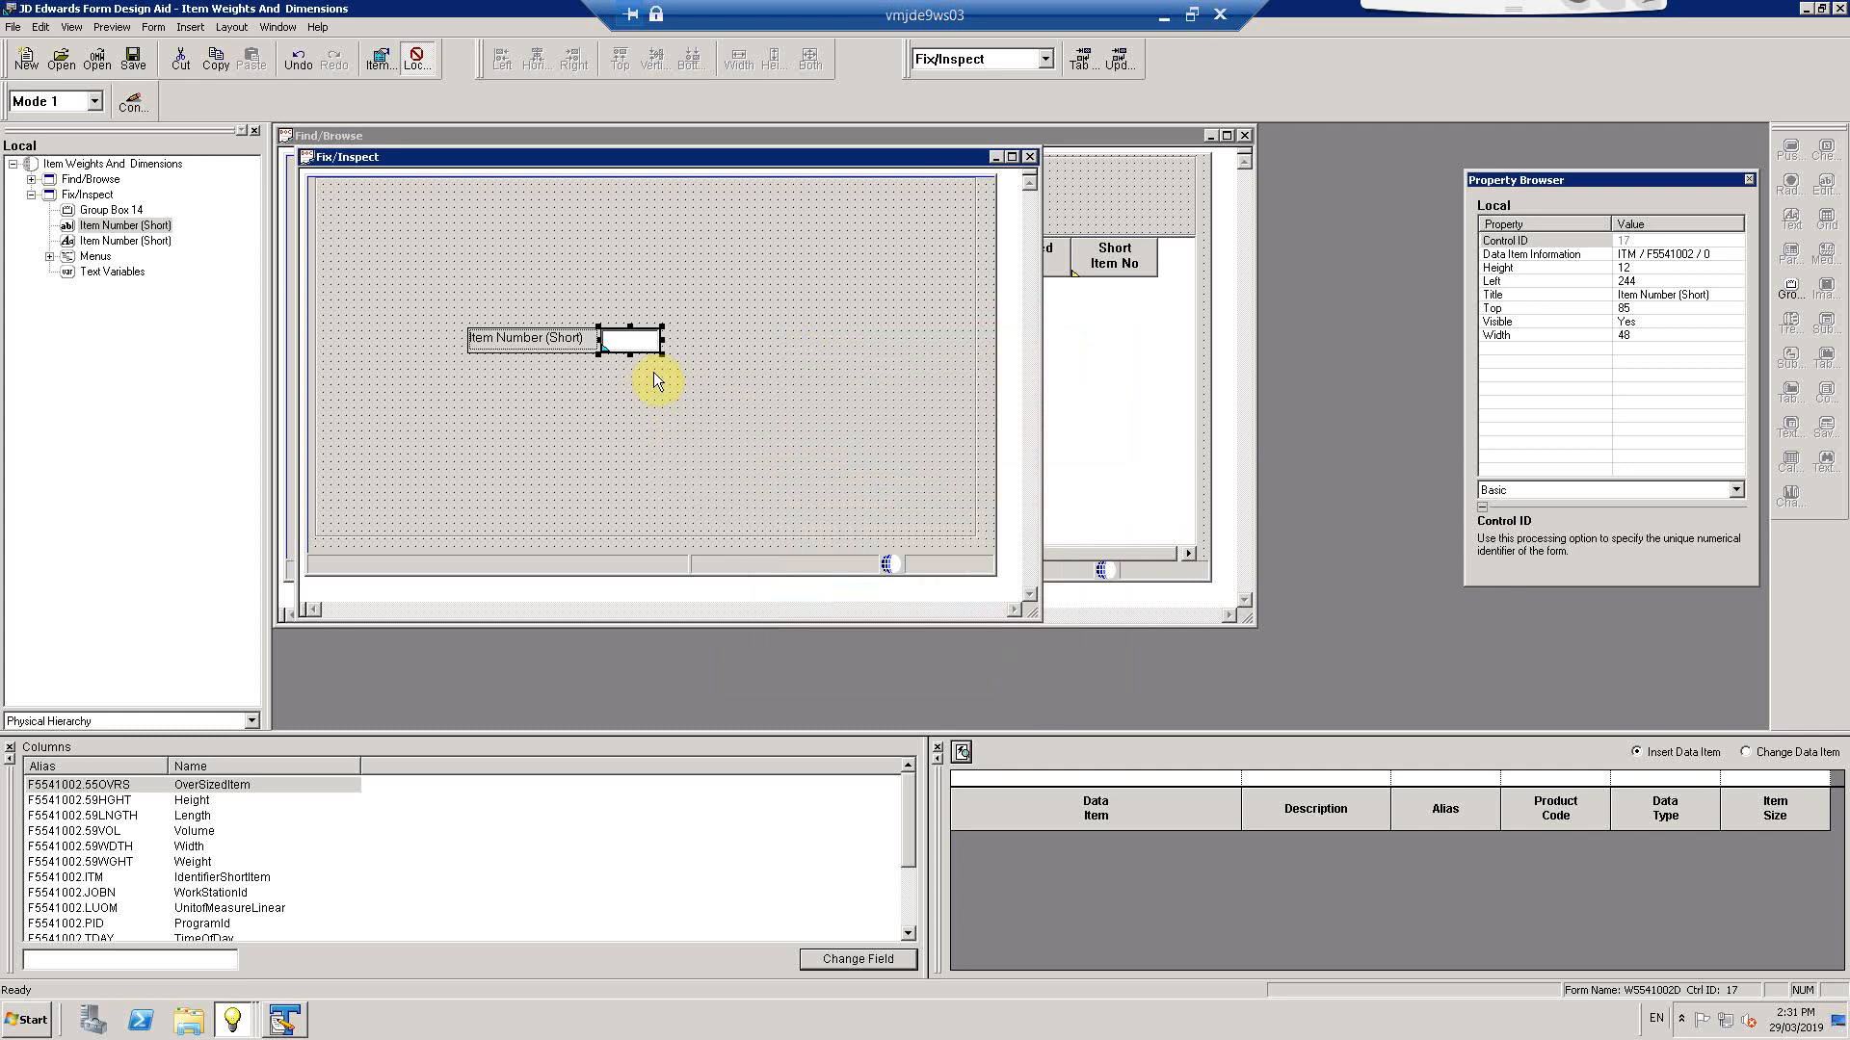
Check the general and data item properties of the Item Number (Short) field, close them and save the application
double_click(636, 337)
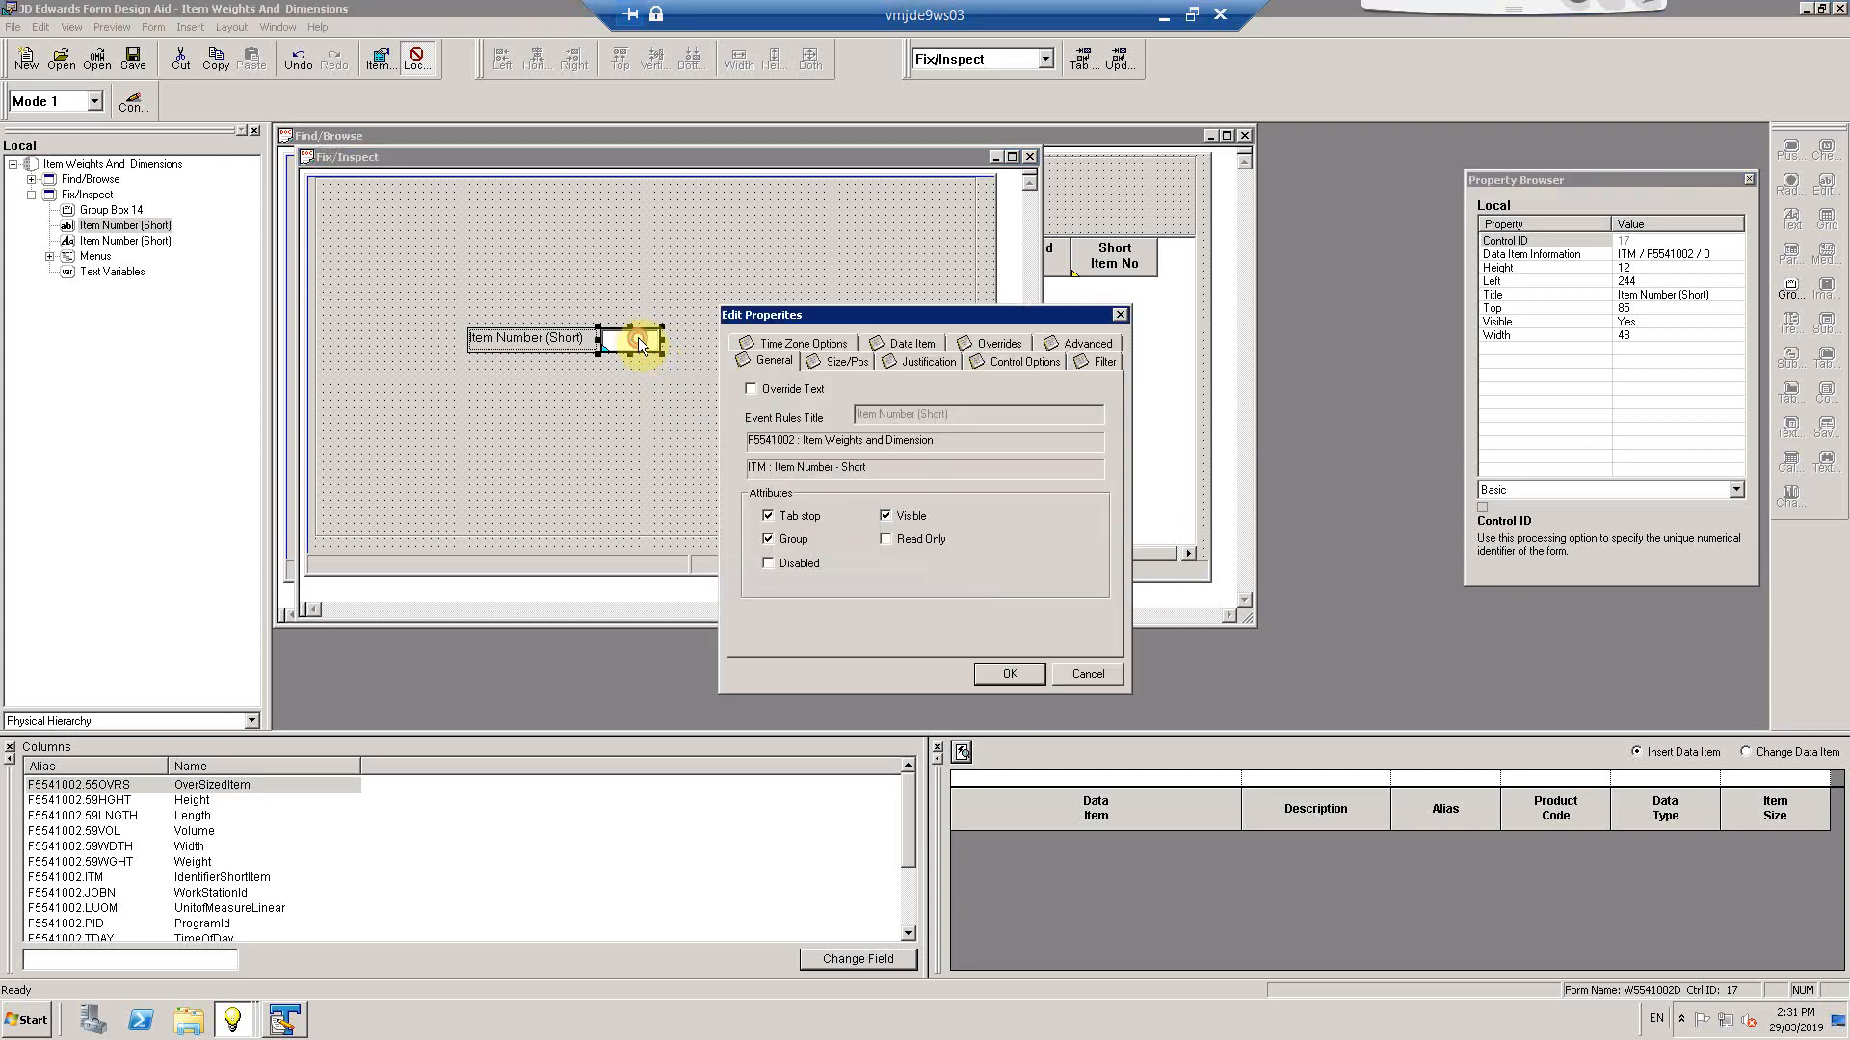
click(894, 344)
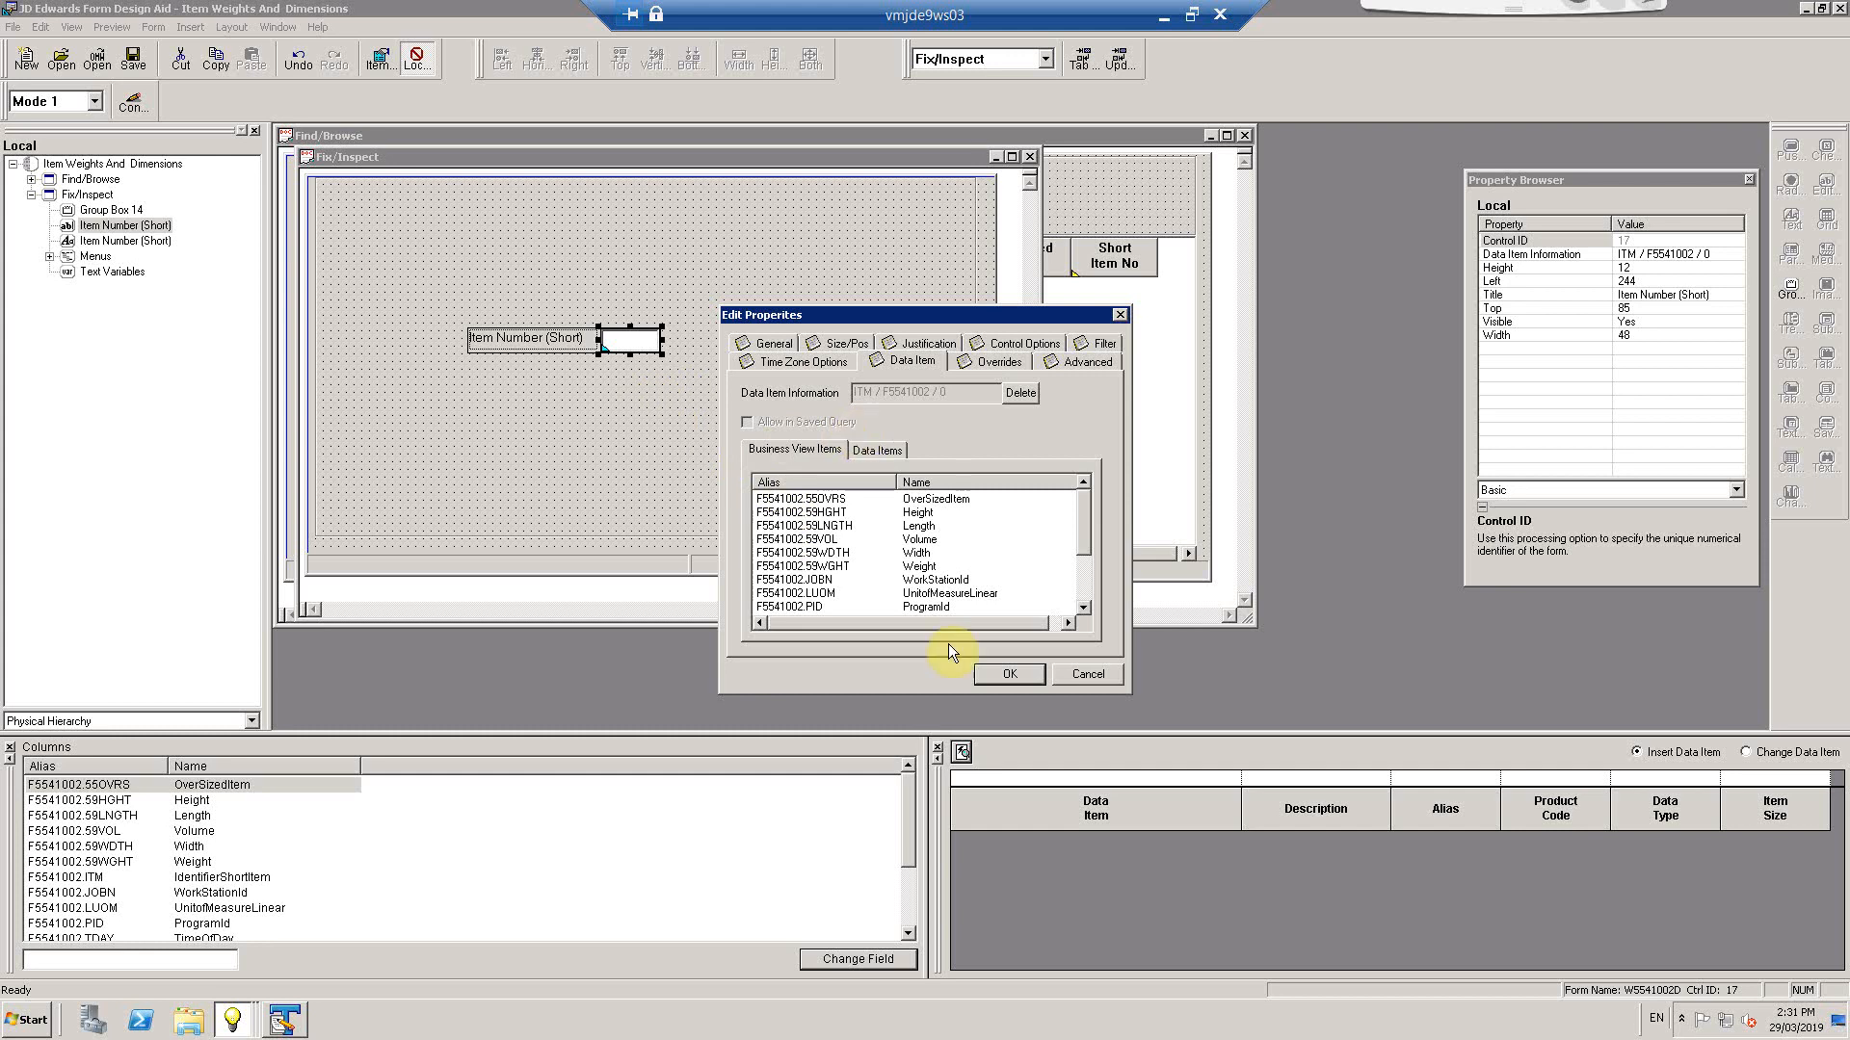
click(1010, 673)
click(632, 425)
click(133, 57)
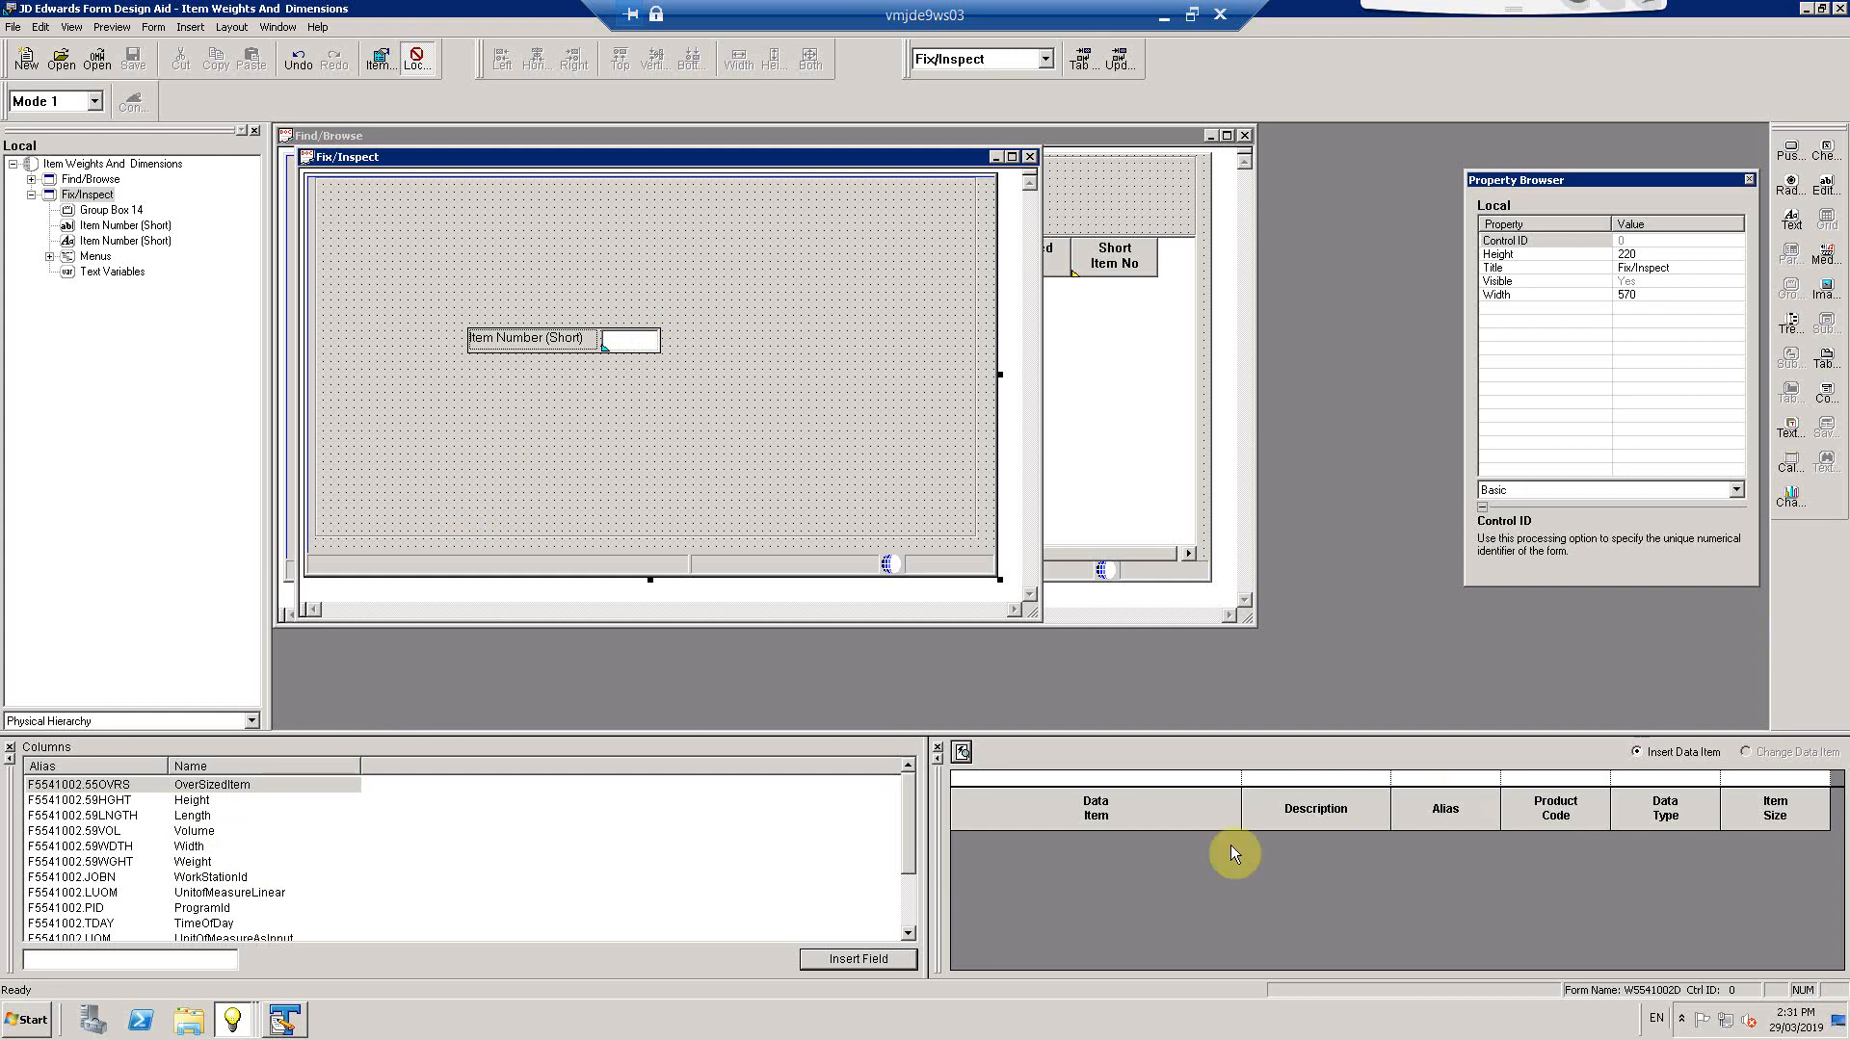
Move the Fix/Inspect form window off the Find/Browse form and look through the business view columns still available for insertion
drag(463, 160, 651, 162)
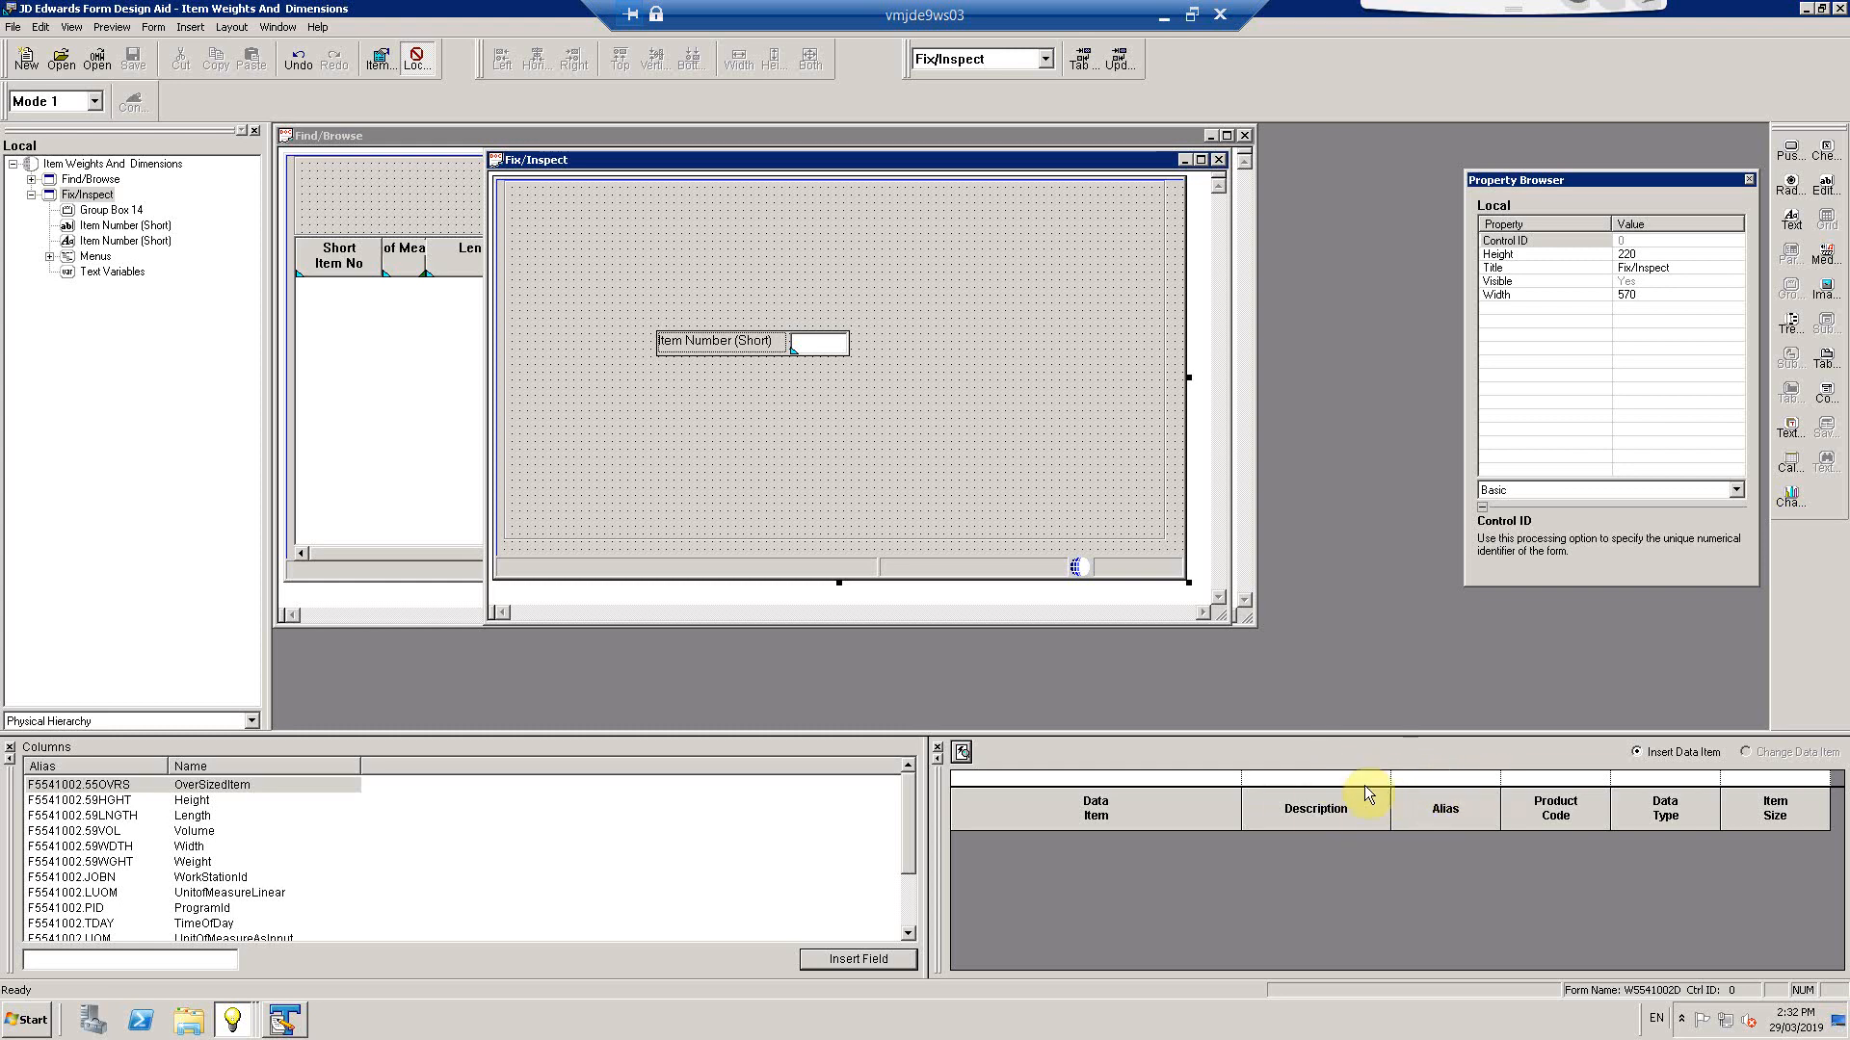
click(1418, 777)
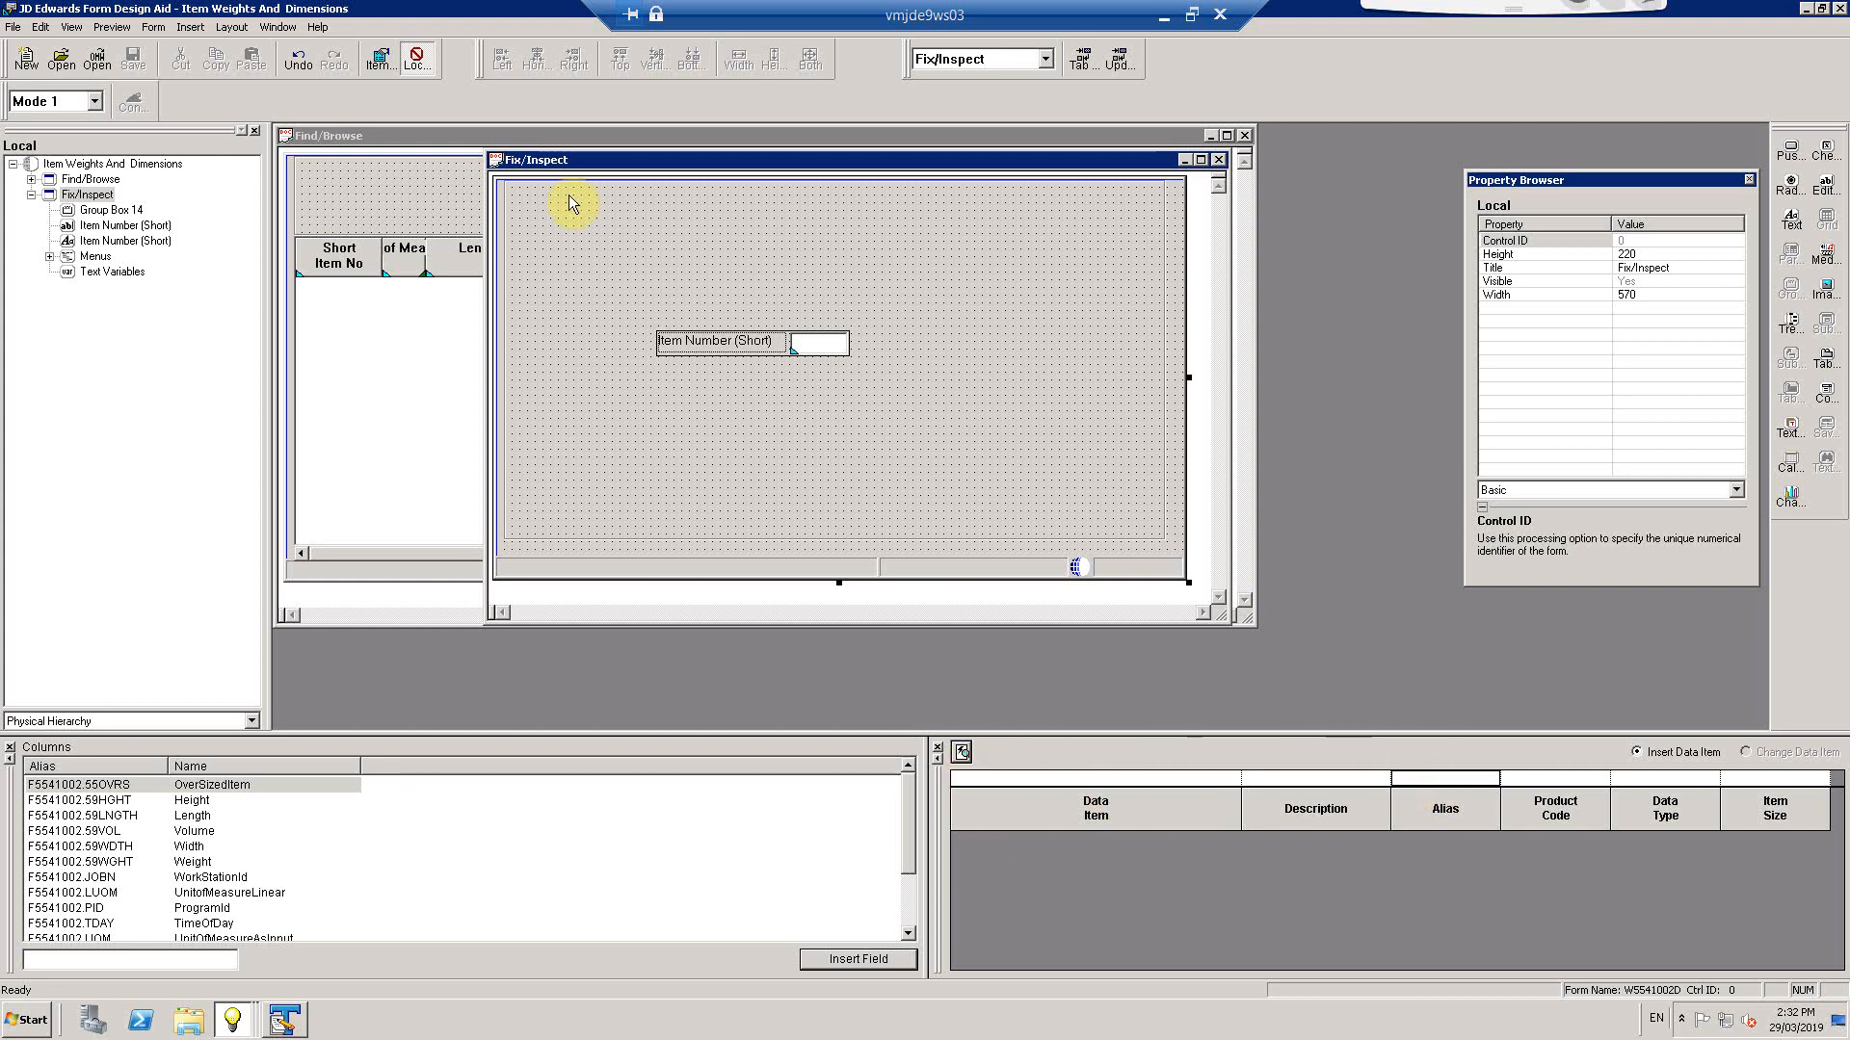
click(763, 466)
drag(114, 892, 709, 341)
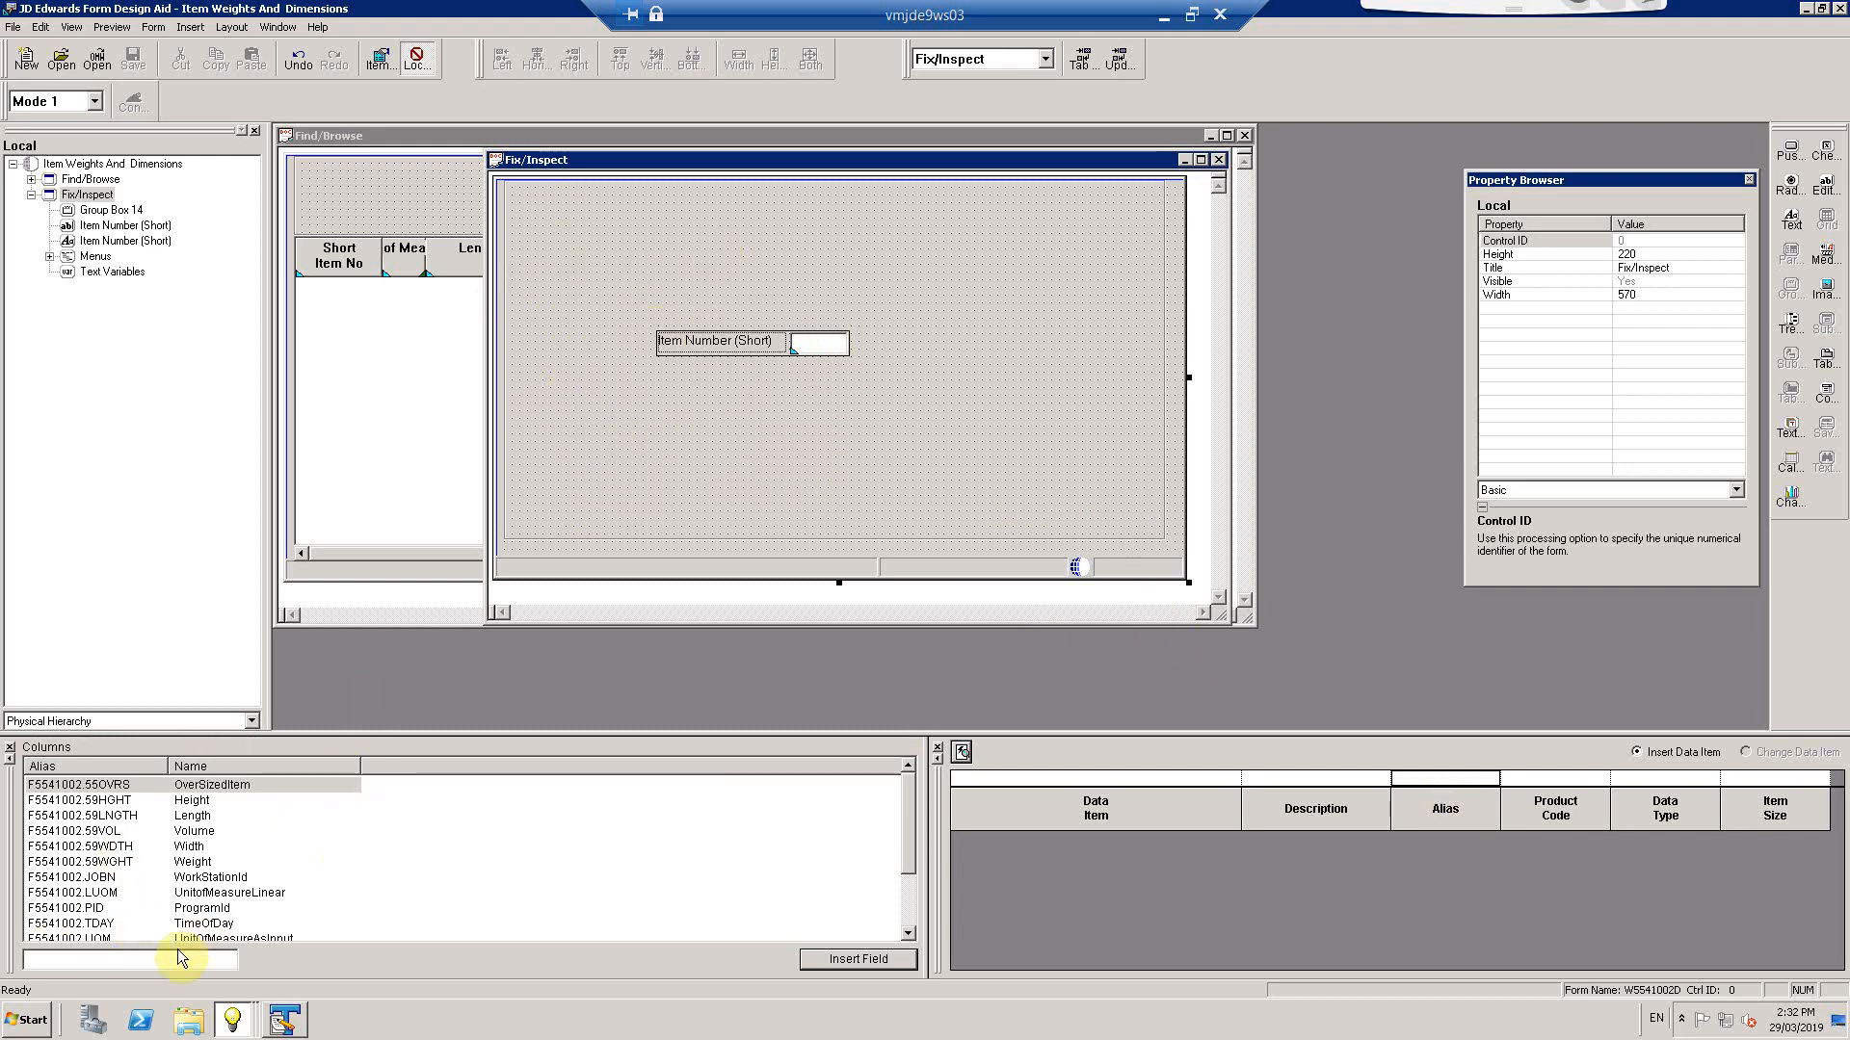
click(254, 880)
scroll(267, 882, down, 3)
scroll(268, 882, up, 2)
scroll(268, 881, down, 2)
scroll(268, 878, up, 2)
scroll(269, 877, down, 2)
scroll(269, 874, up, 2)
scroll(269, 880, down, 1)
scroll(268, 880, up, 1)
Search the data dictionary for alias itm and place two Item Number (Short) fields below the existing one on Fix/Inspect
click(1391, 781)
text(itm)
key(Tab)
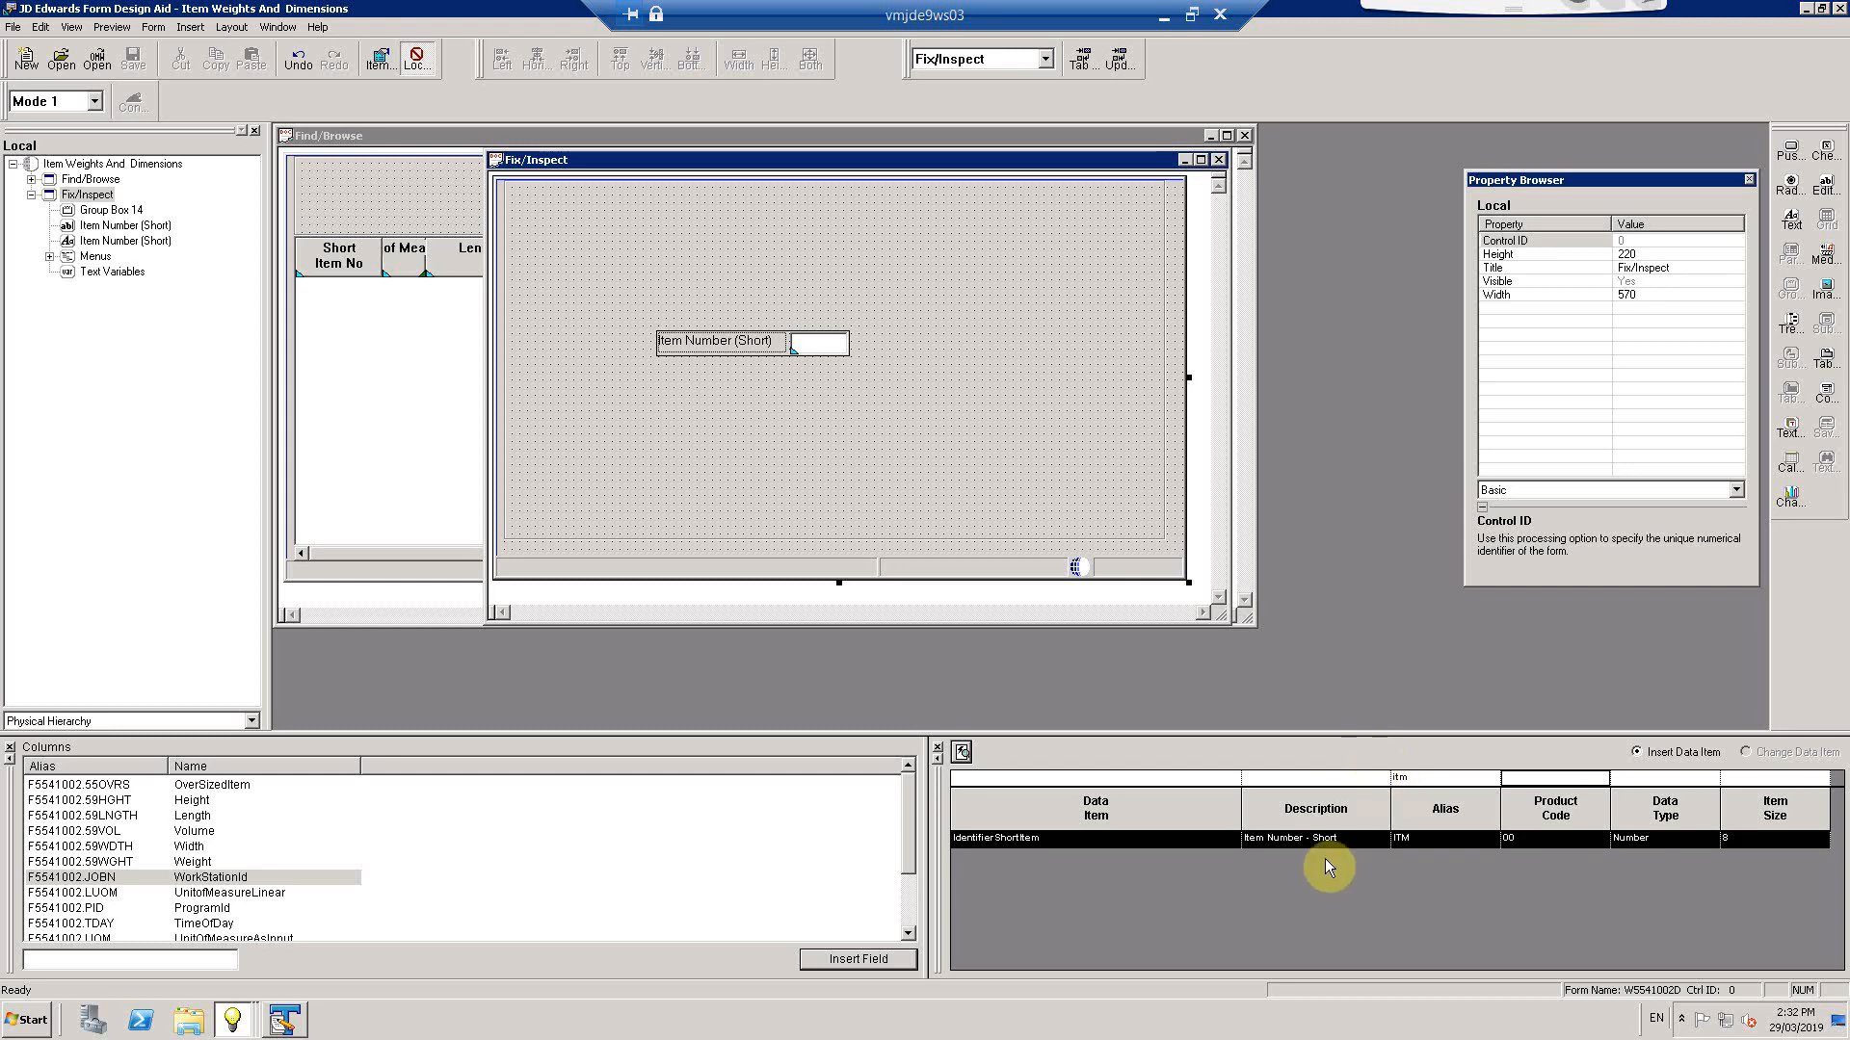
double_click(1321, 848)
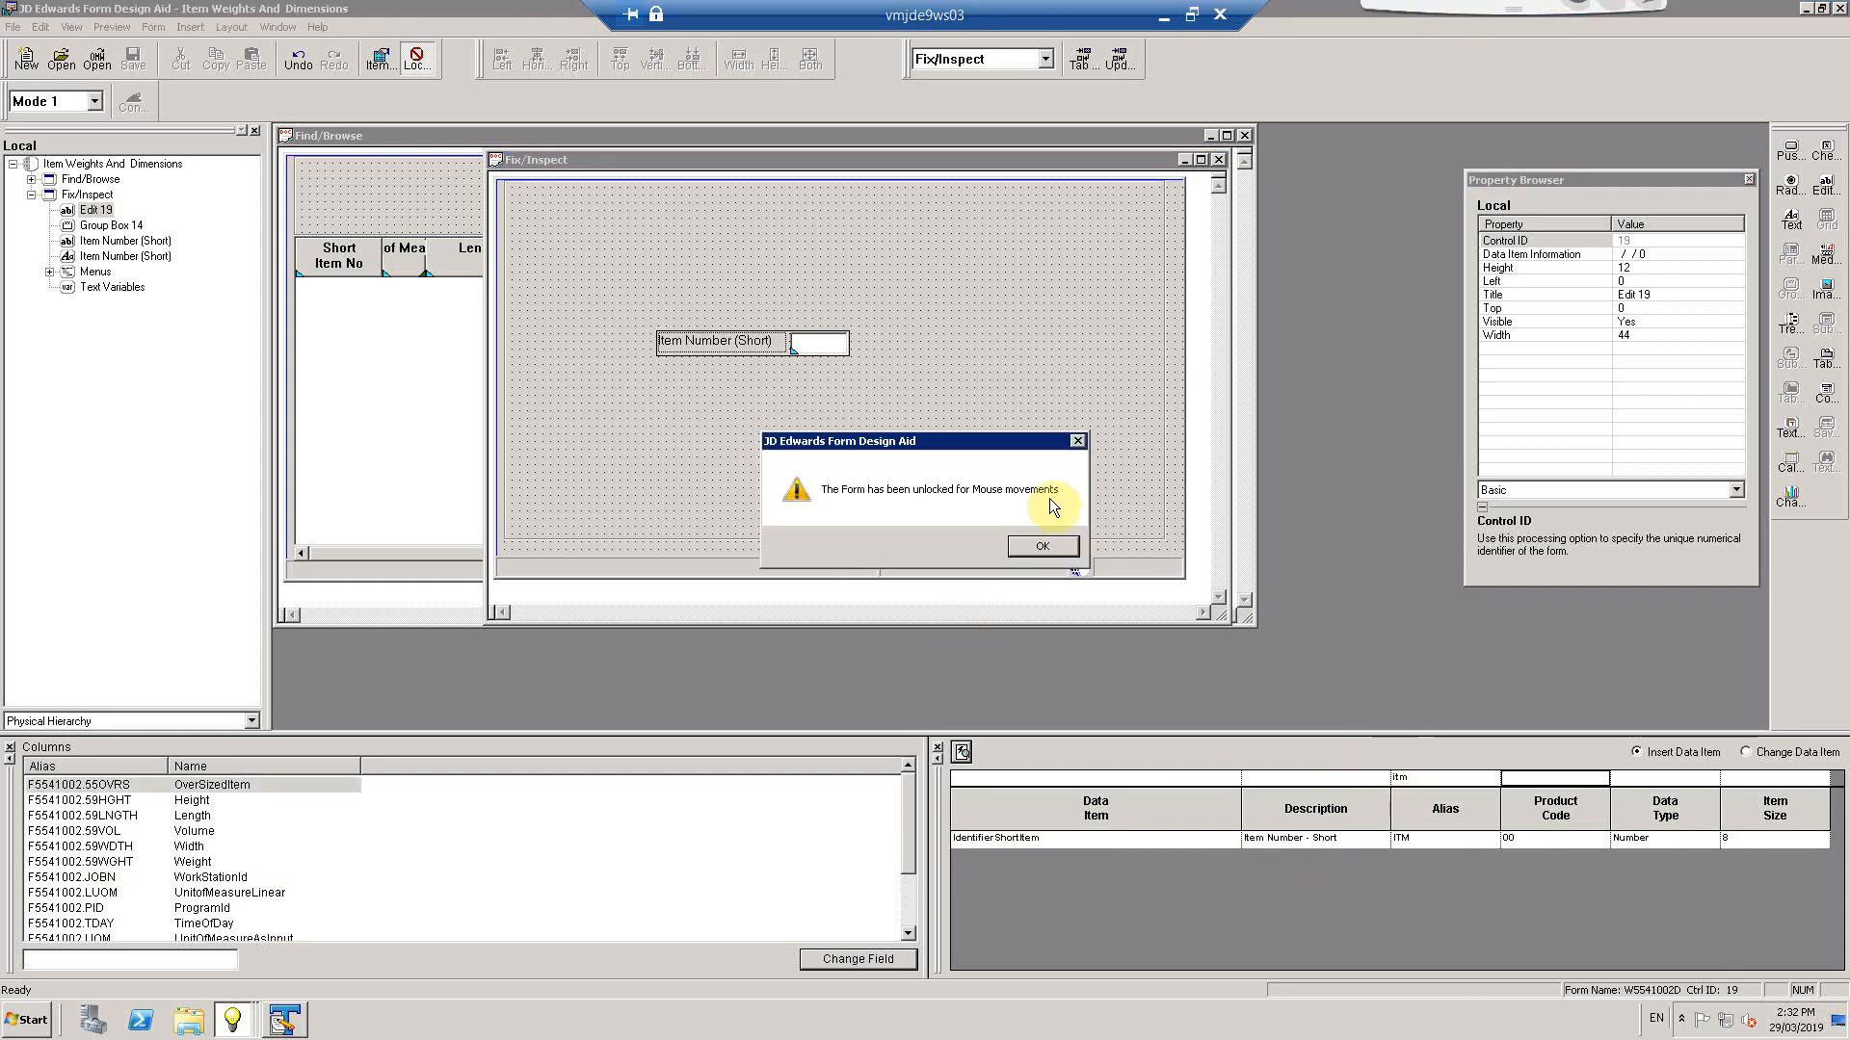
click(1043, 545)
click(830, 417)
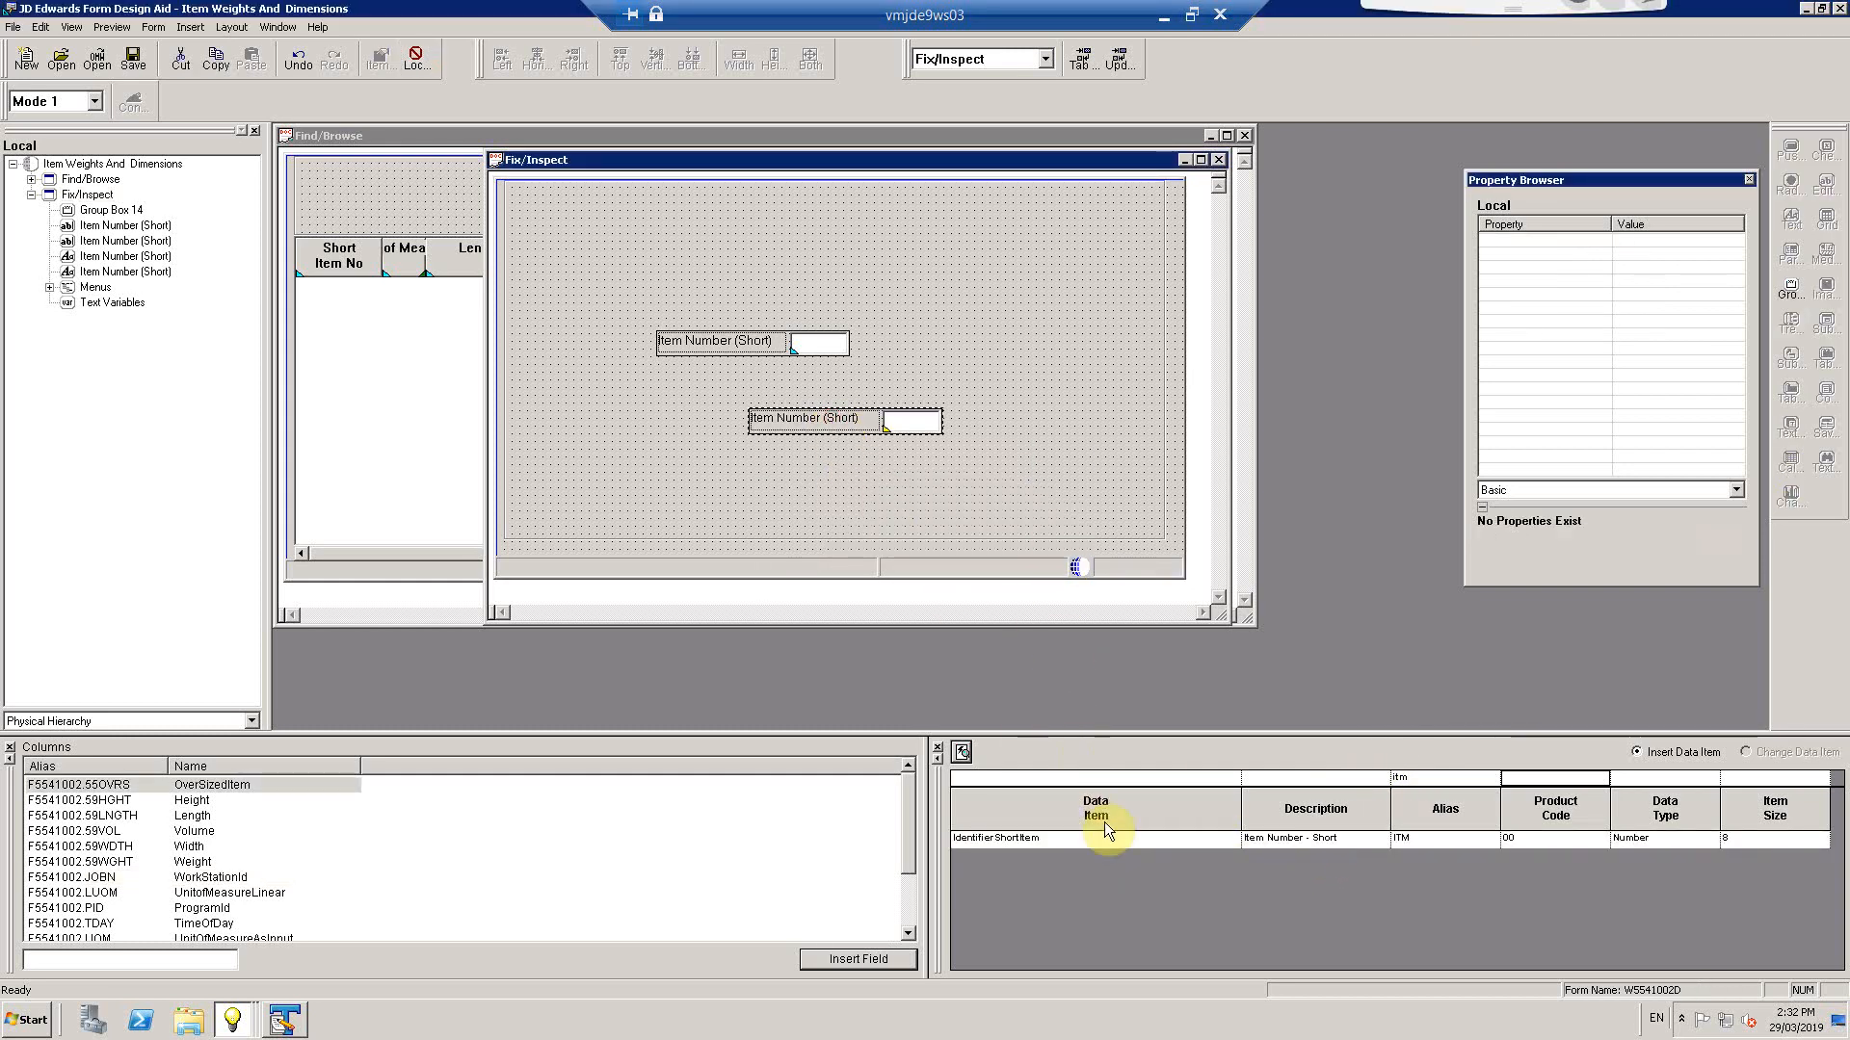
double_click(1098, 839)
click(848, 477)
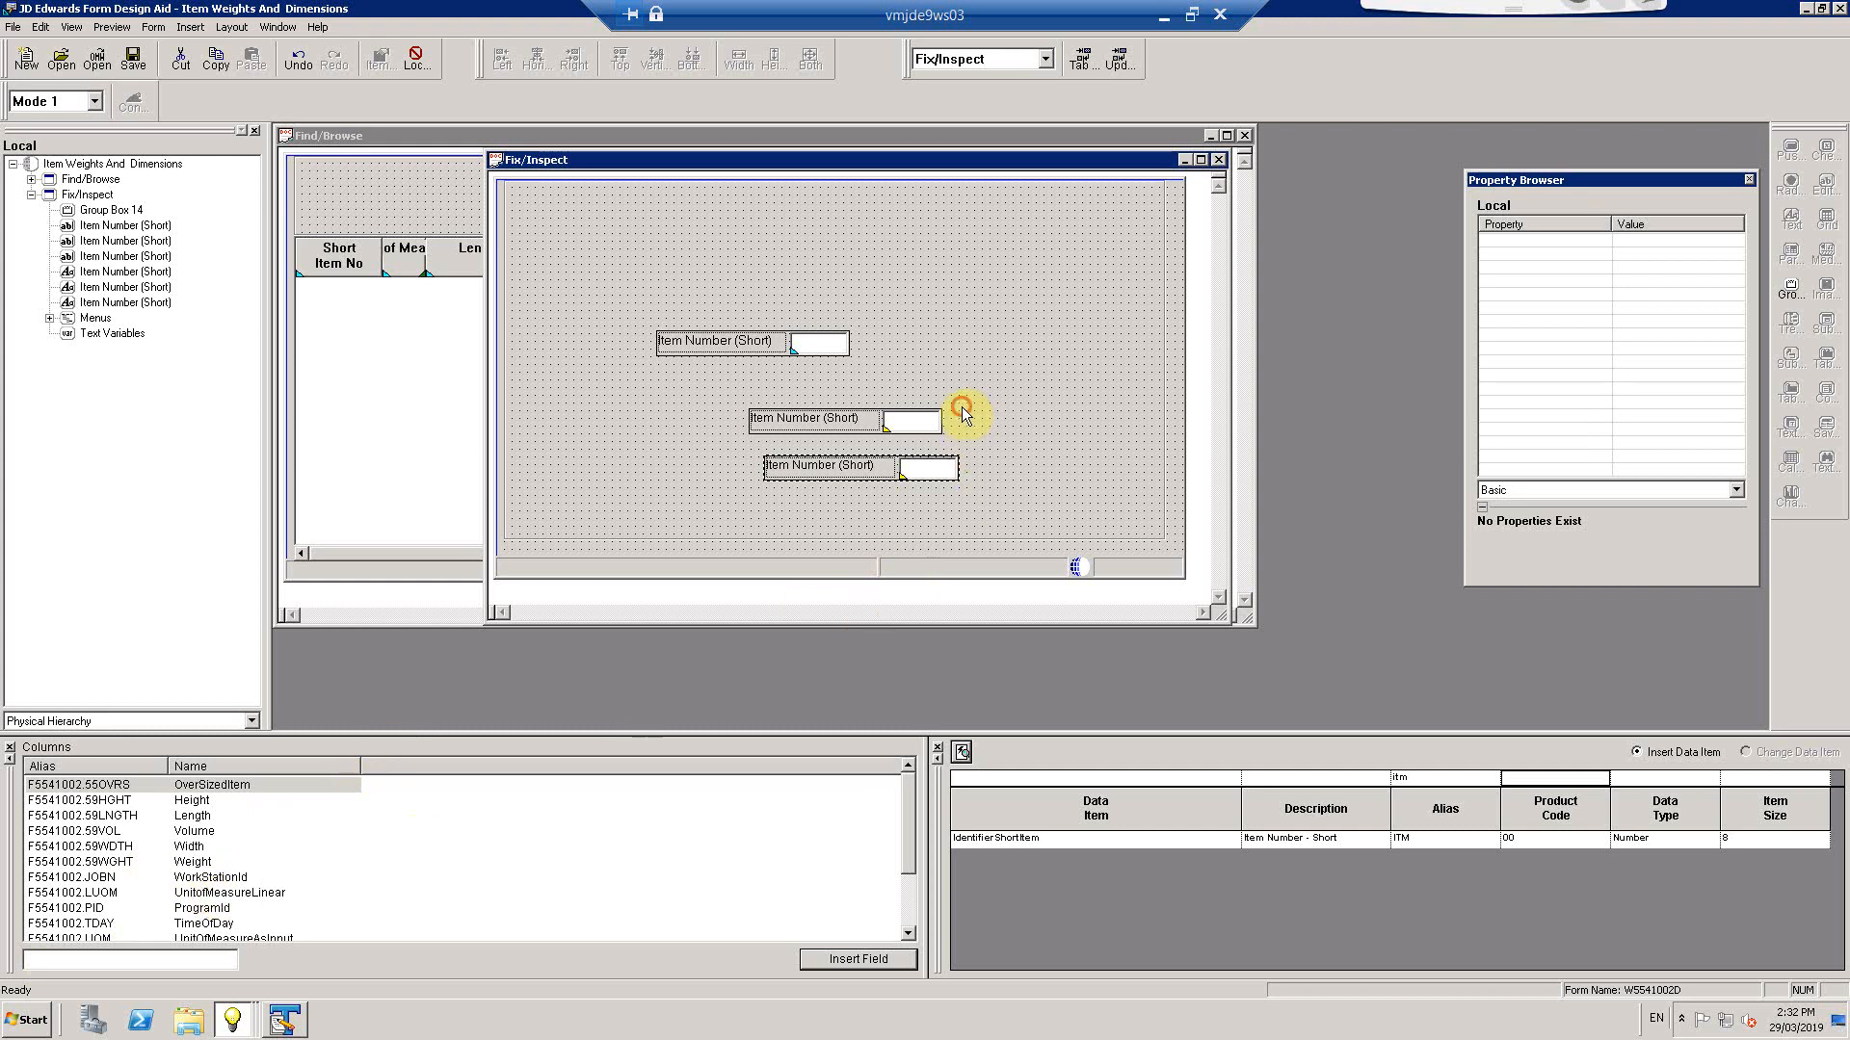
Delete both data dictionary Item Number (Short) fields from the lower part of the Fix/Inspect form
click(932, 418)
key(Delete)
click(930, 468)
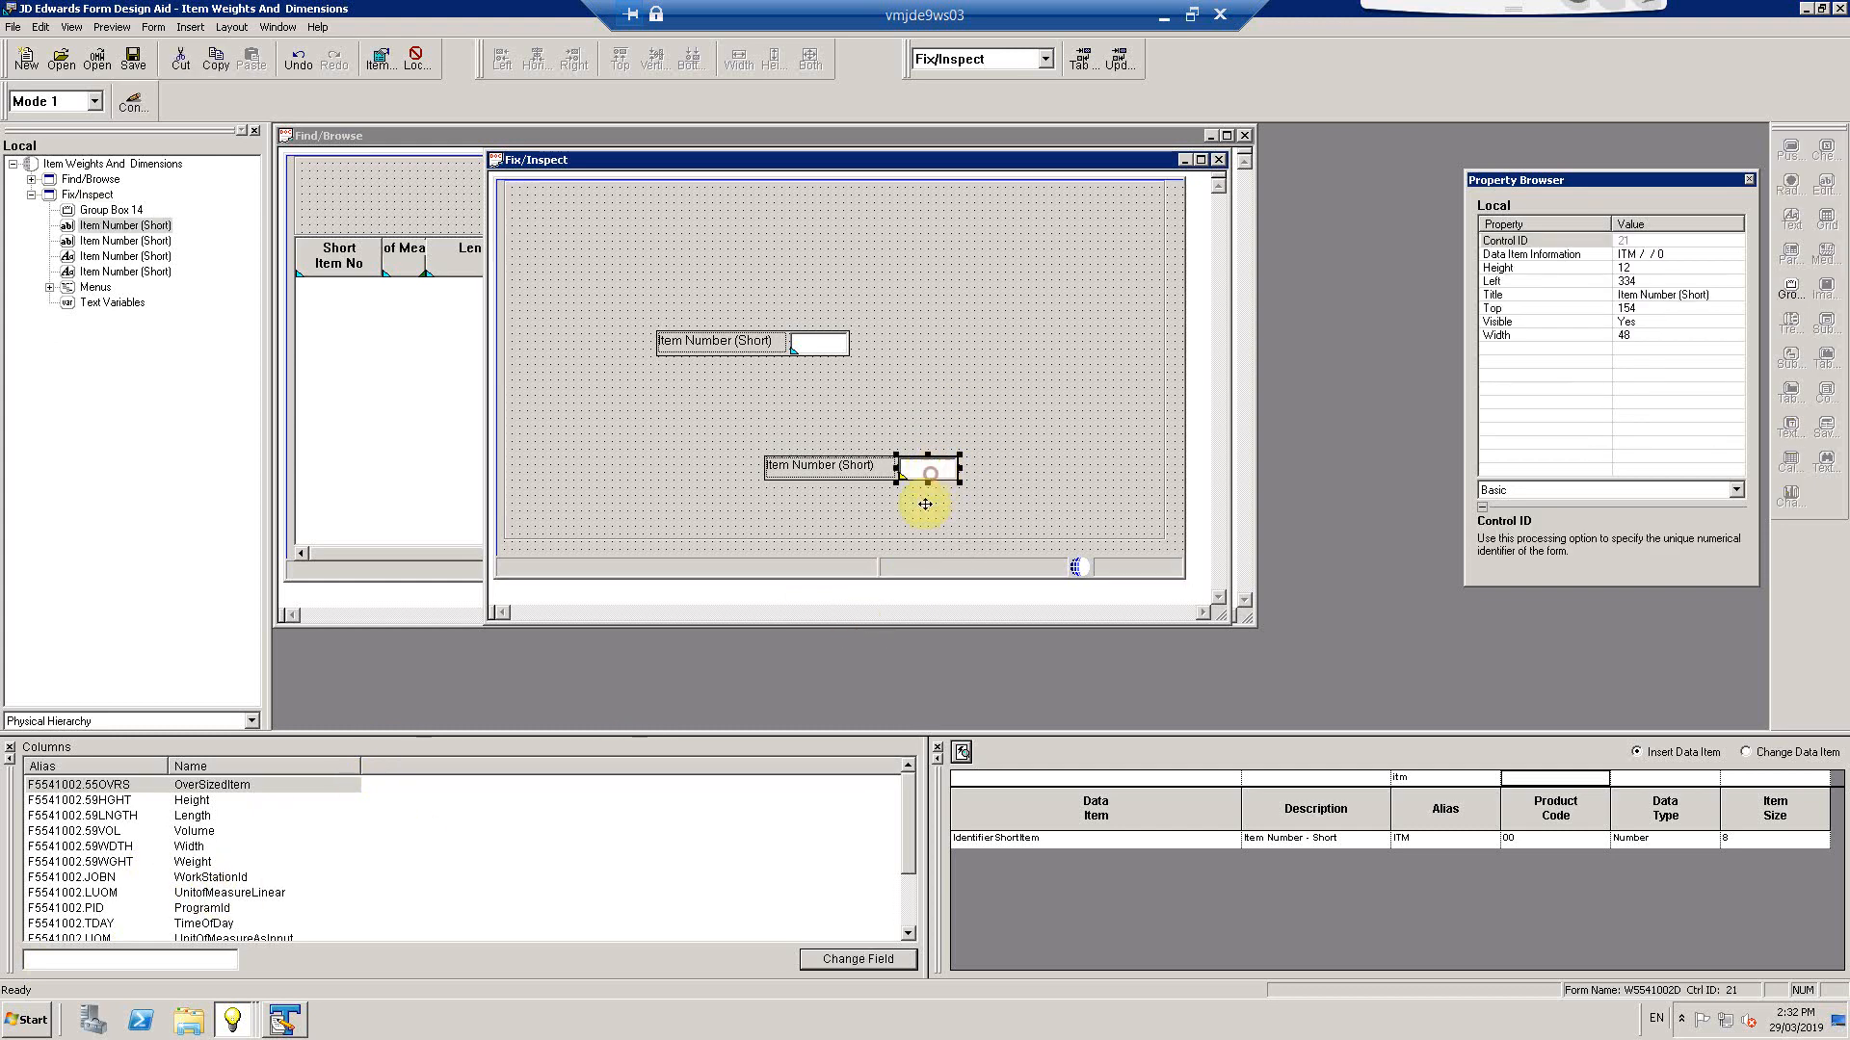
key(Delete)
Insert the business view's Height column, F5541002.59HGHT, as a field below Item Number (Short) on the Fix/Inspect form
click(177, 804)
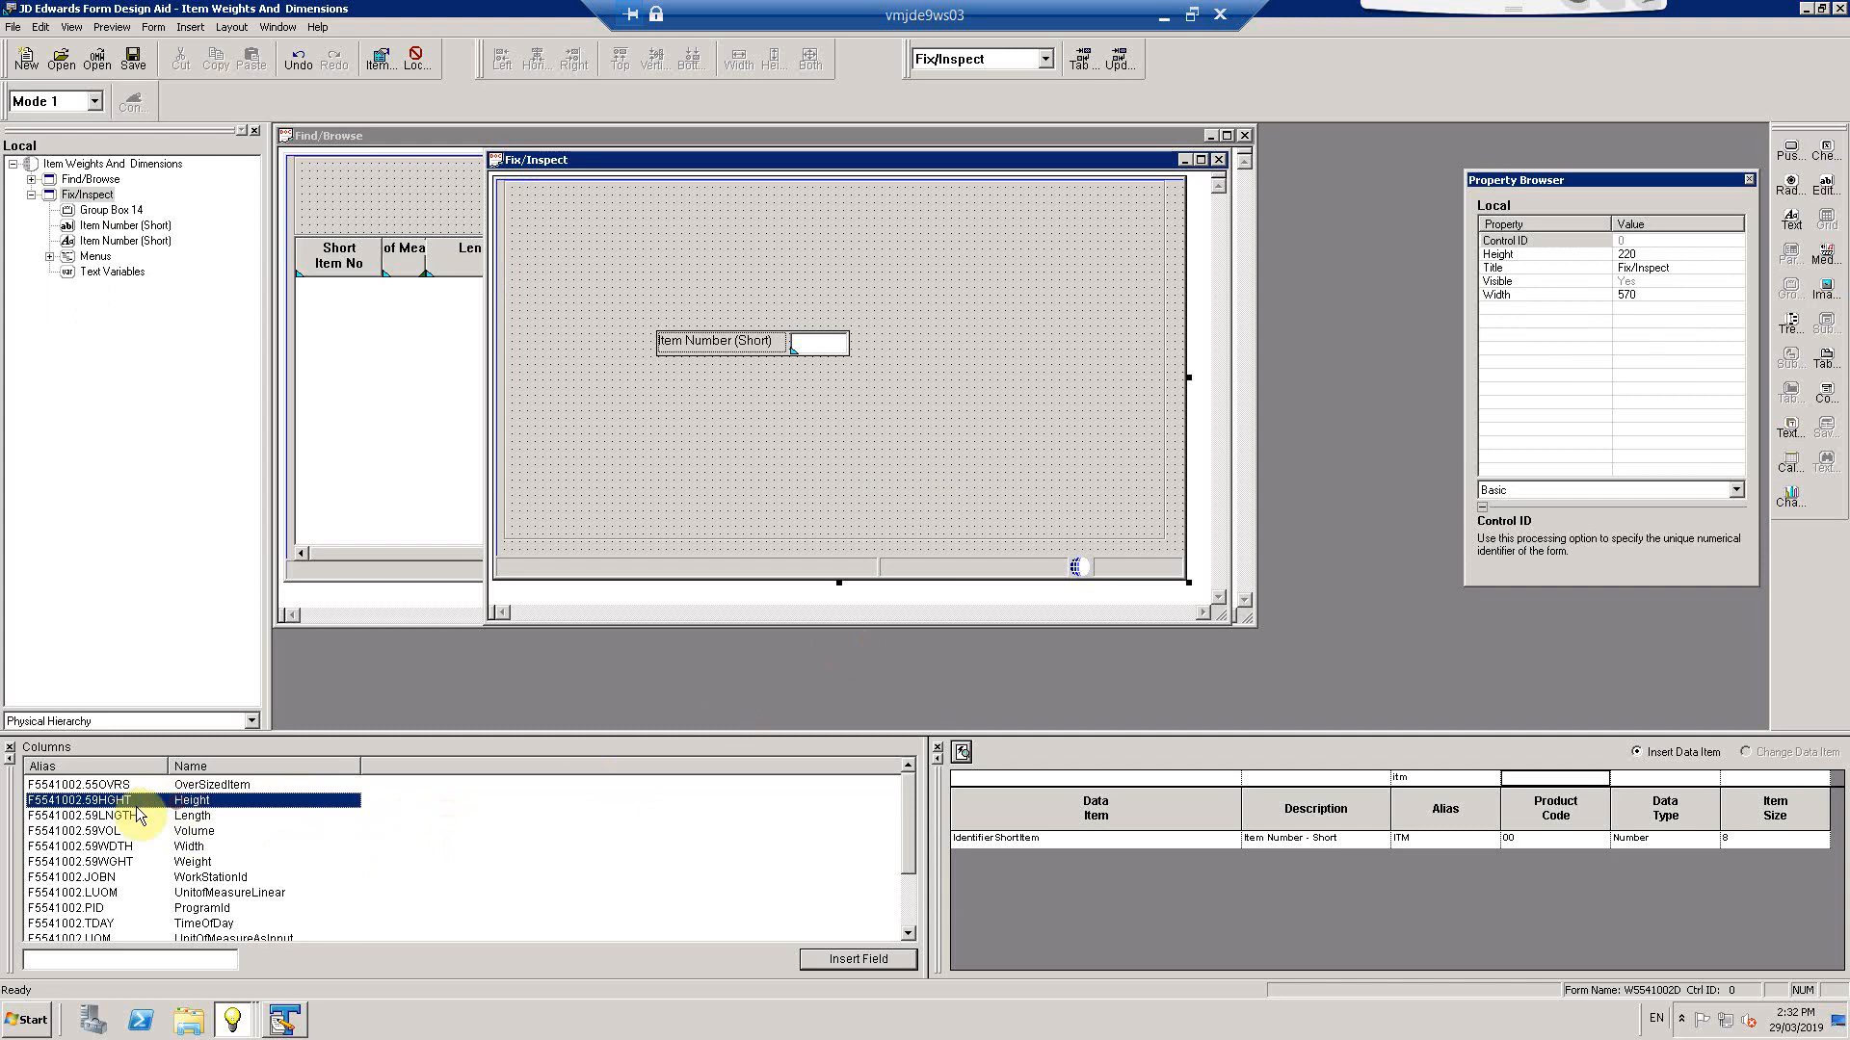
double_click(212, 800)
click(662, 420)
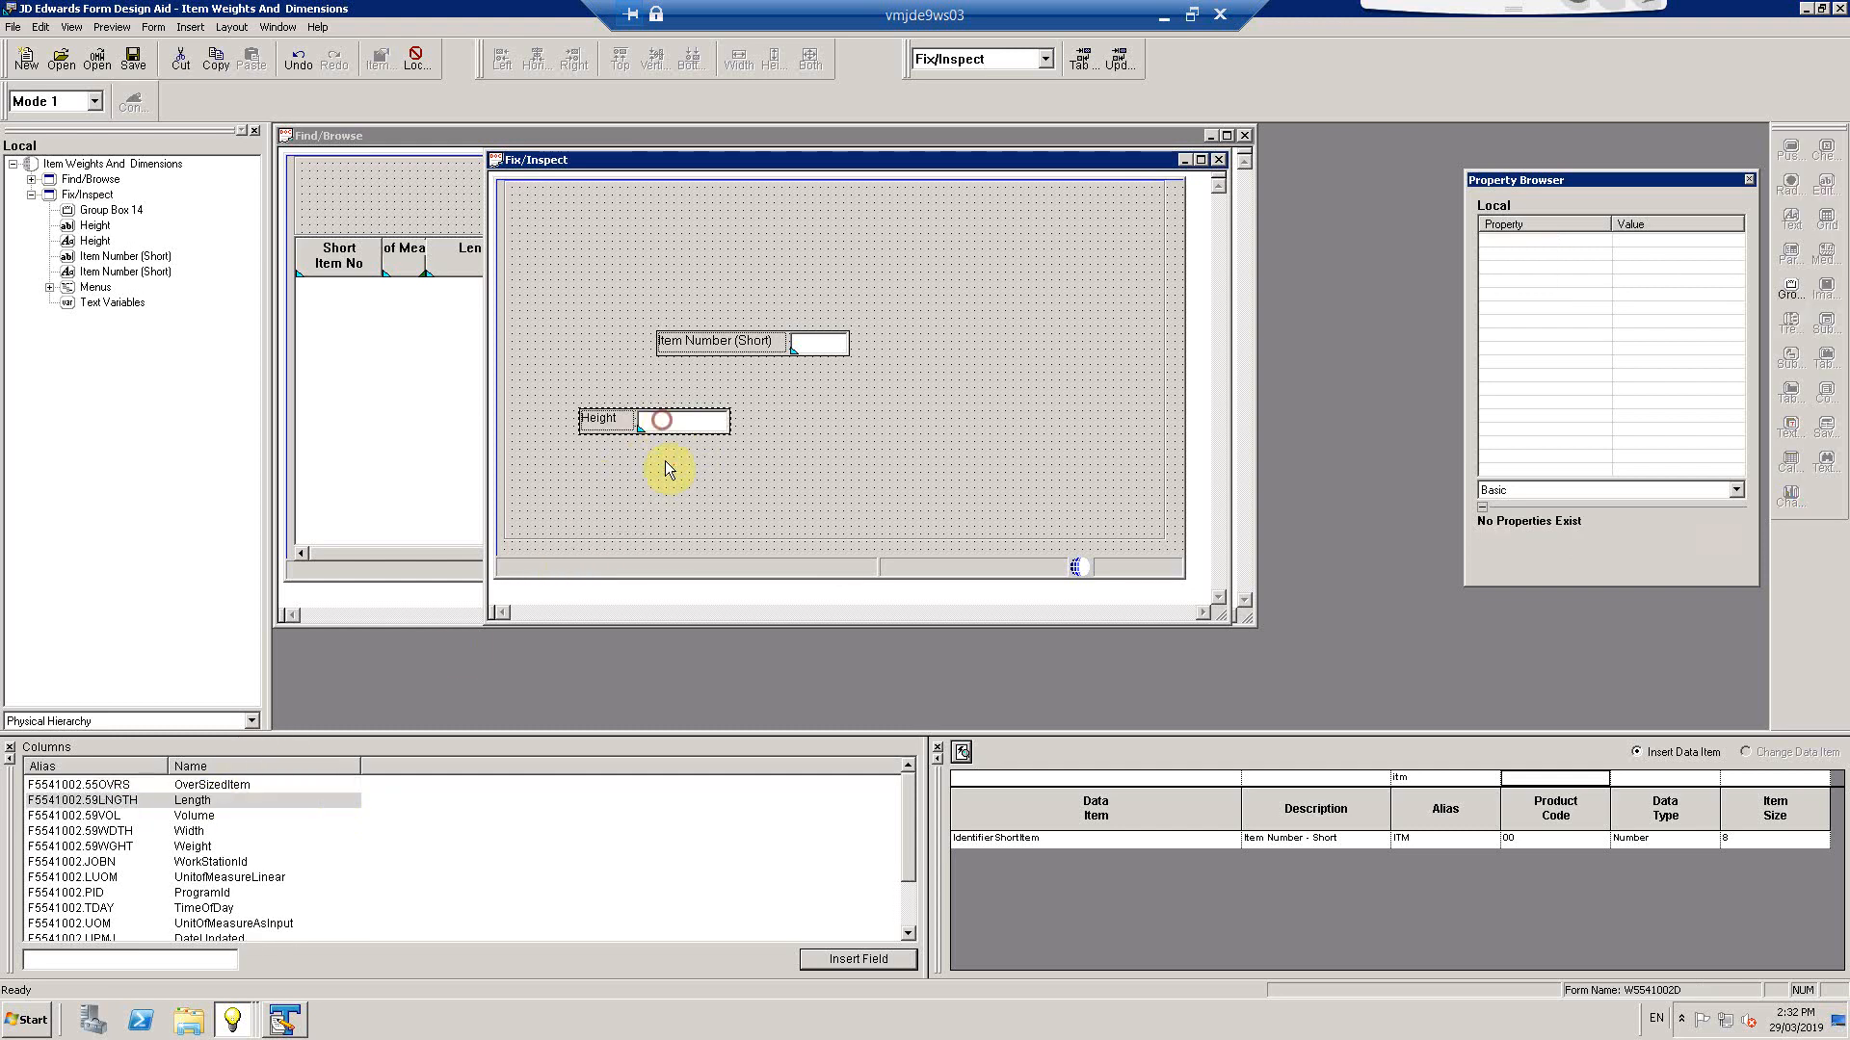
Delete the business view Height field from the Fix/Inspect form
click(697, 450)
click(704, 417)
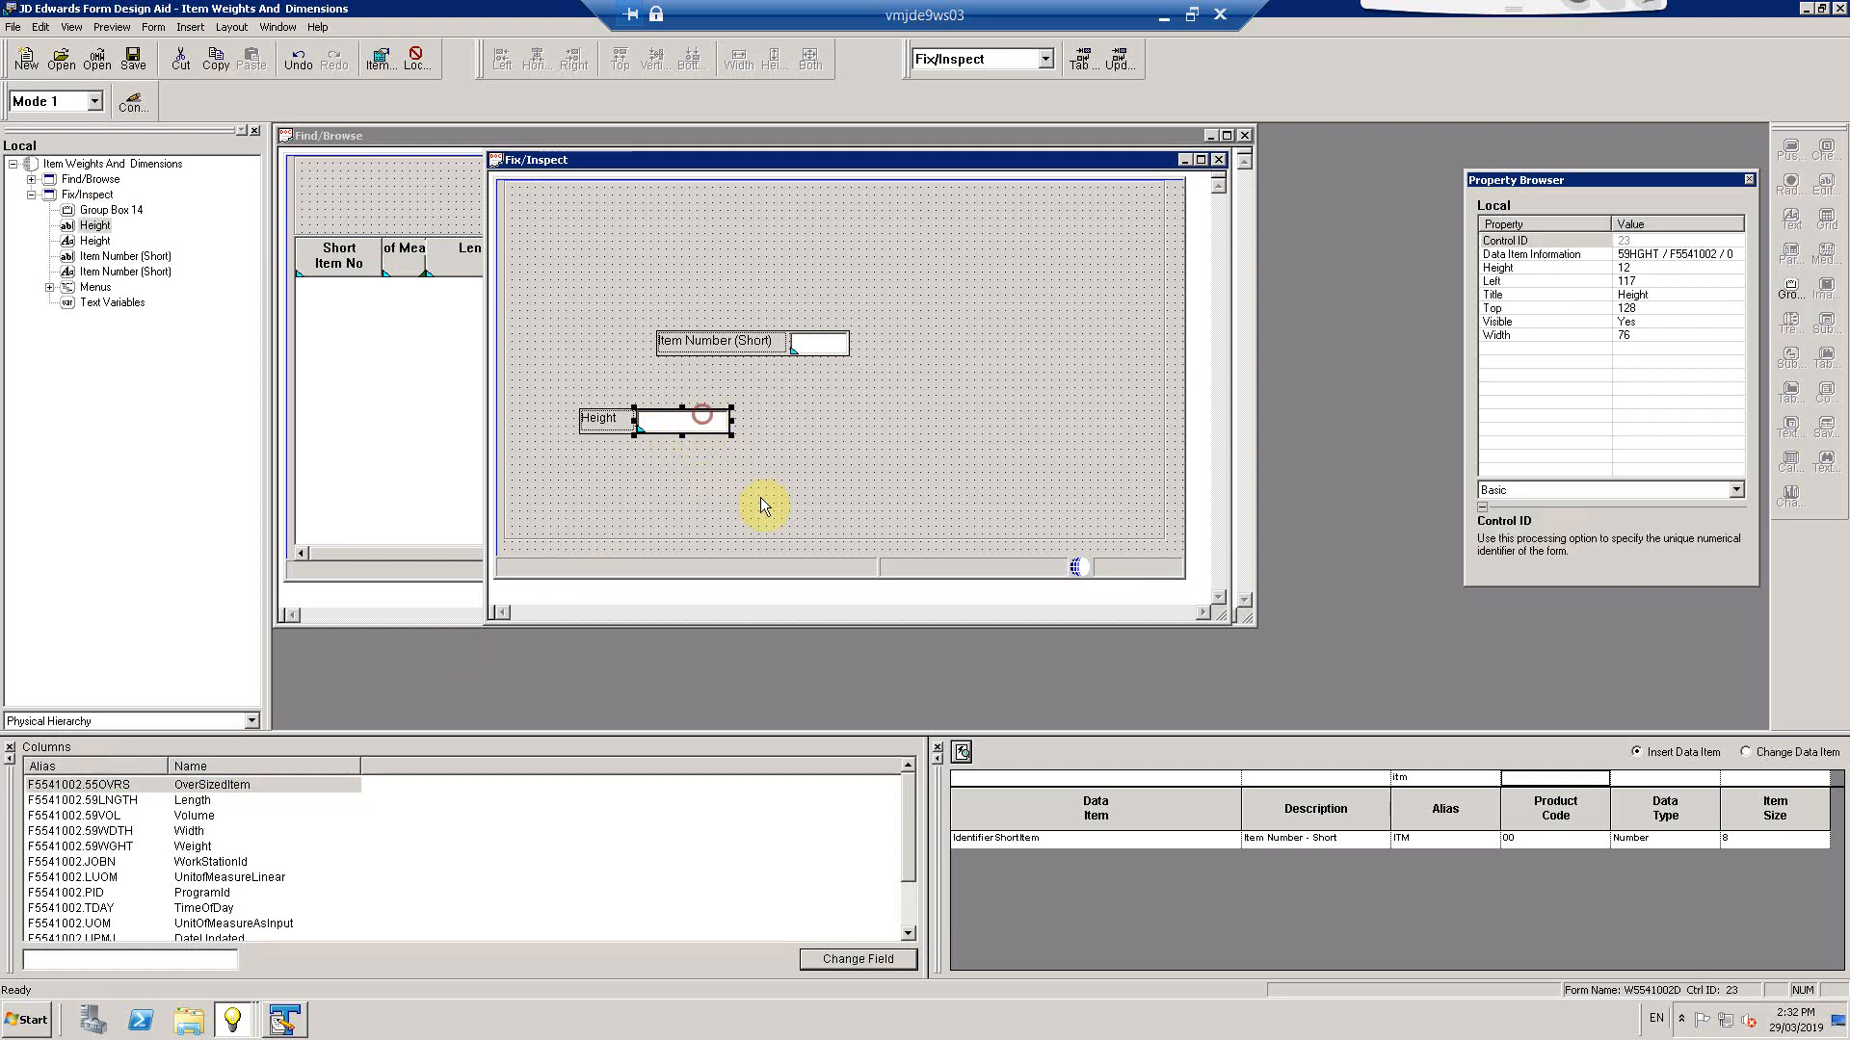
key(Delete)
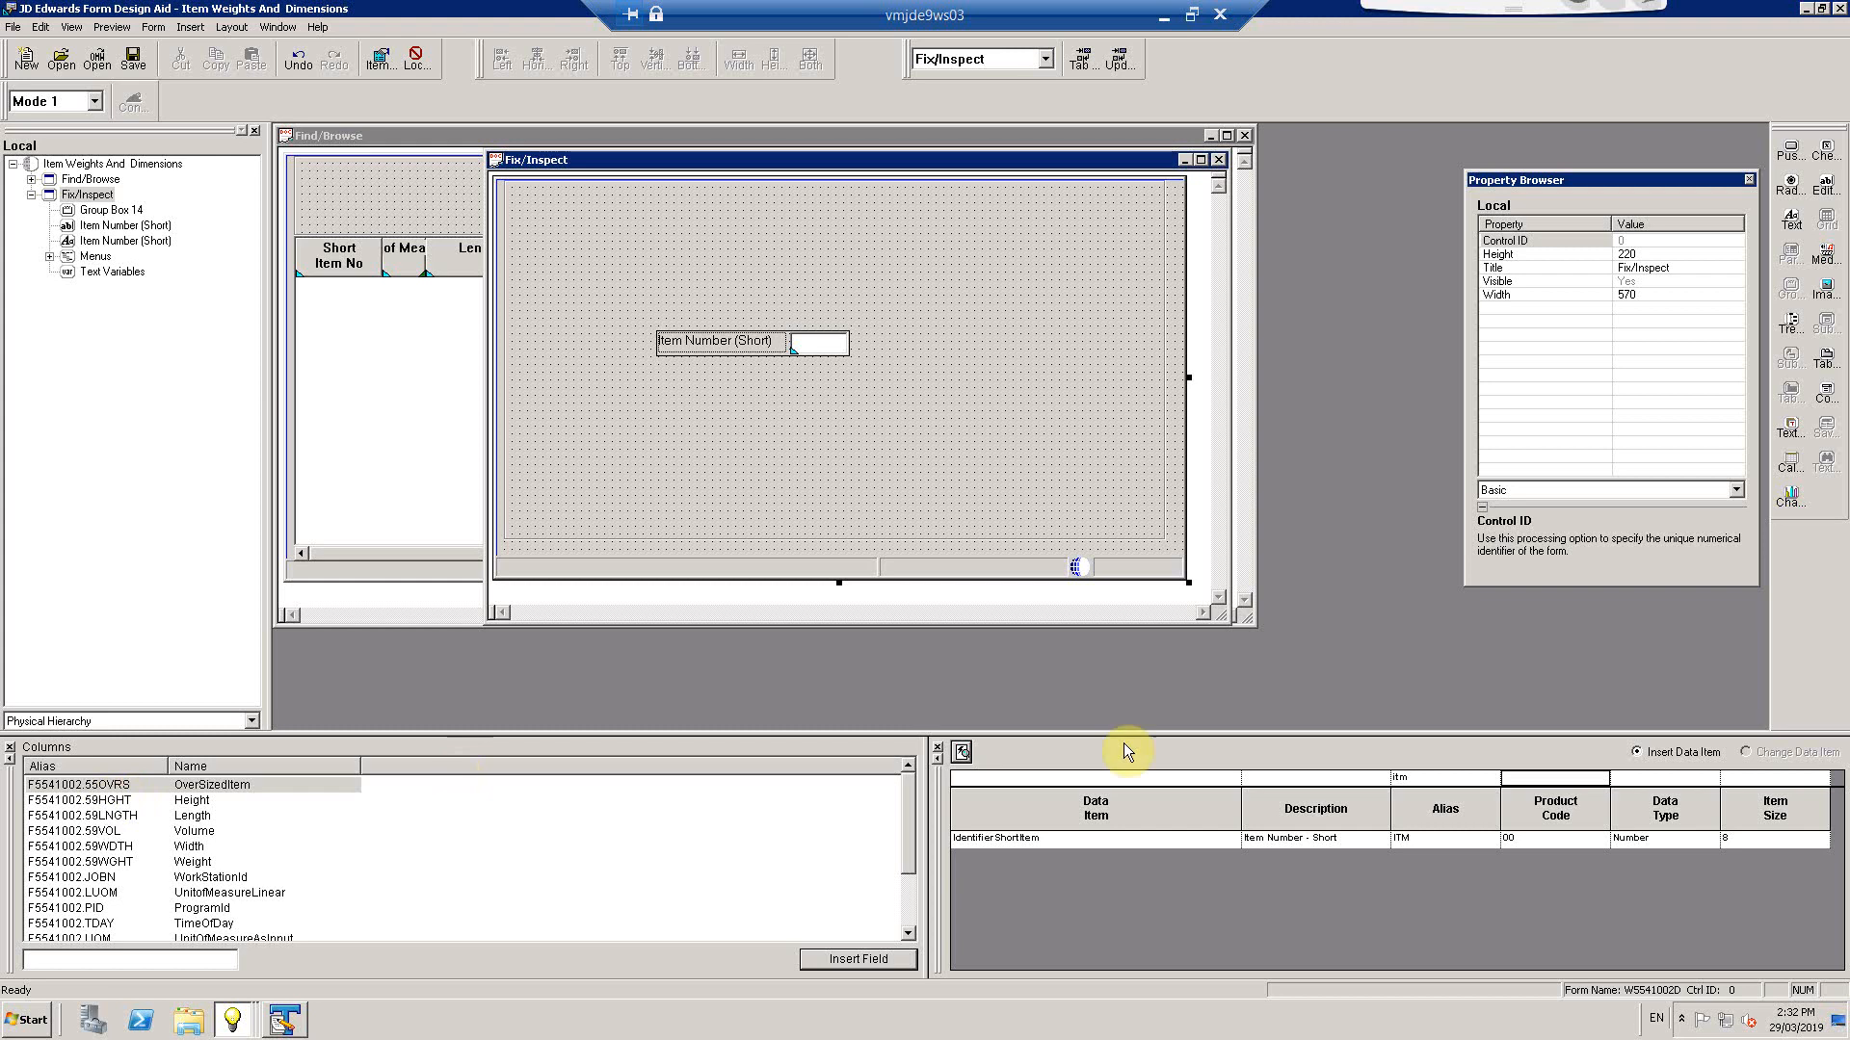
Search the data dictionary for alias 59hght and place its Height field below Item Number (Short) on Fix/Inspect
click(1442, 778)
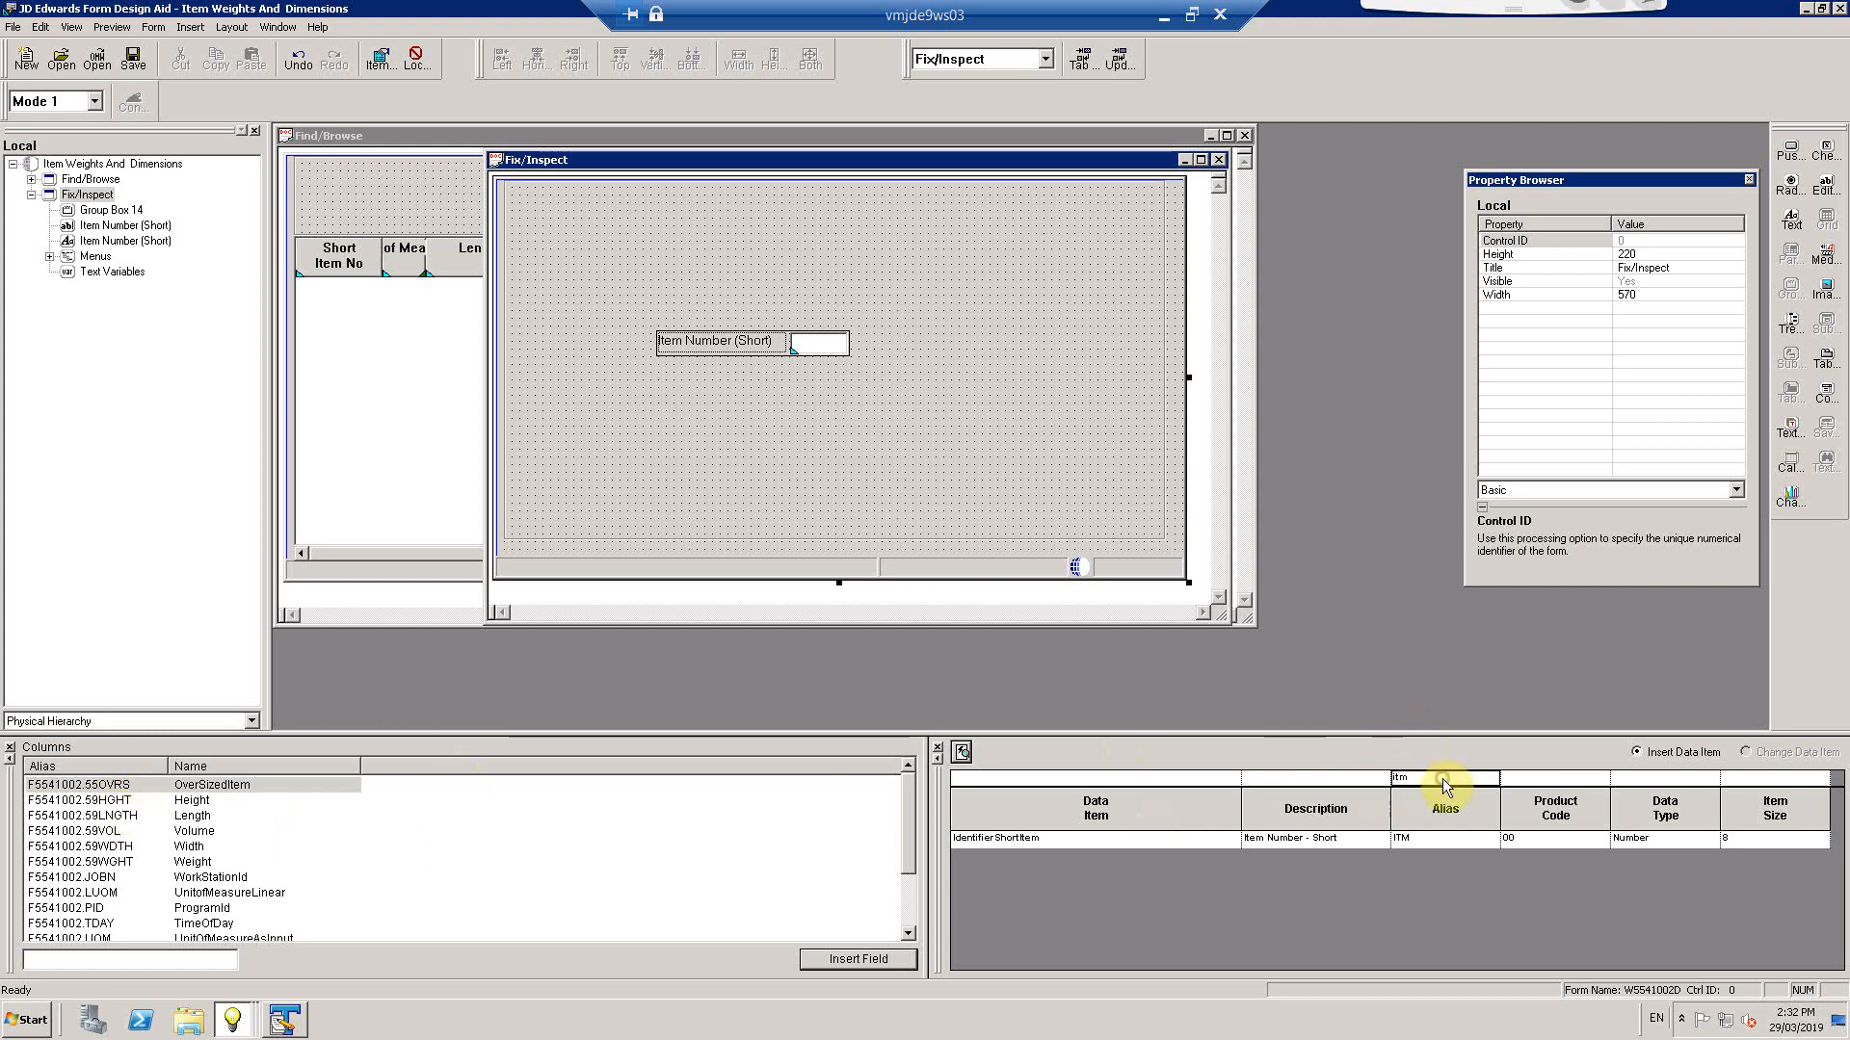
text(59hght)
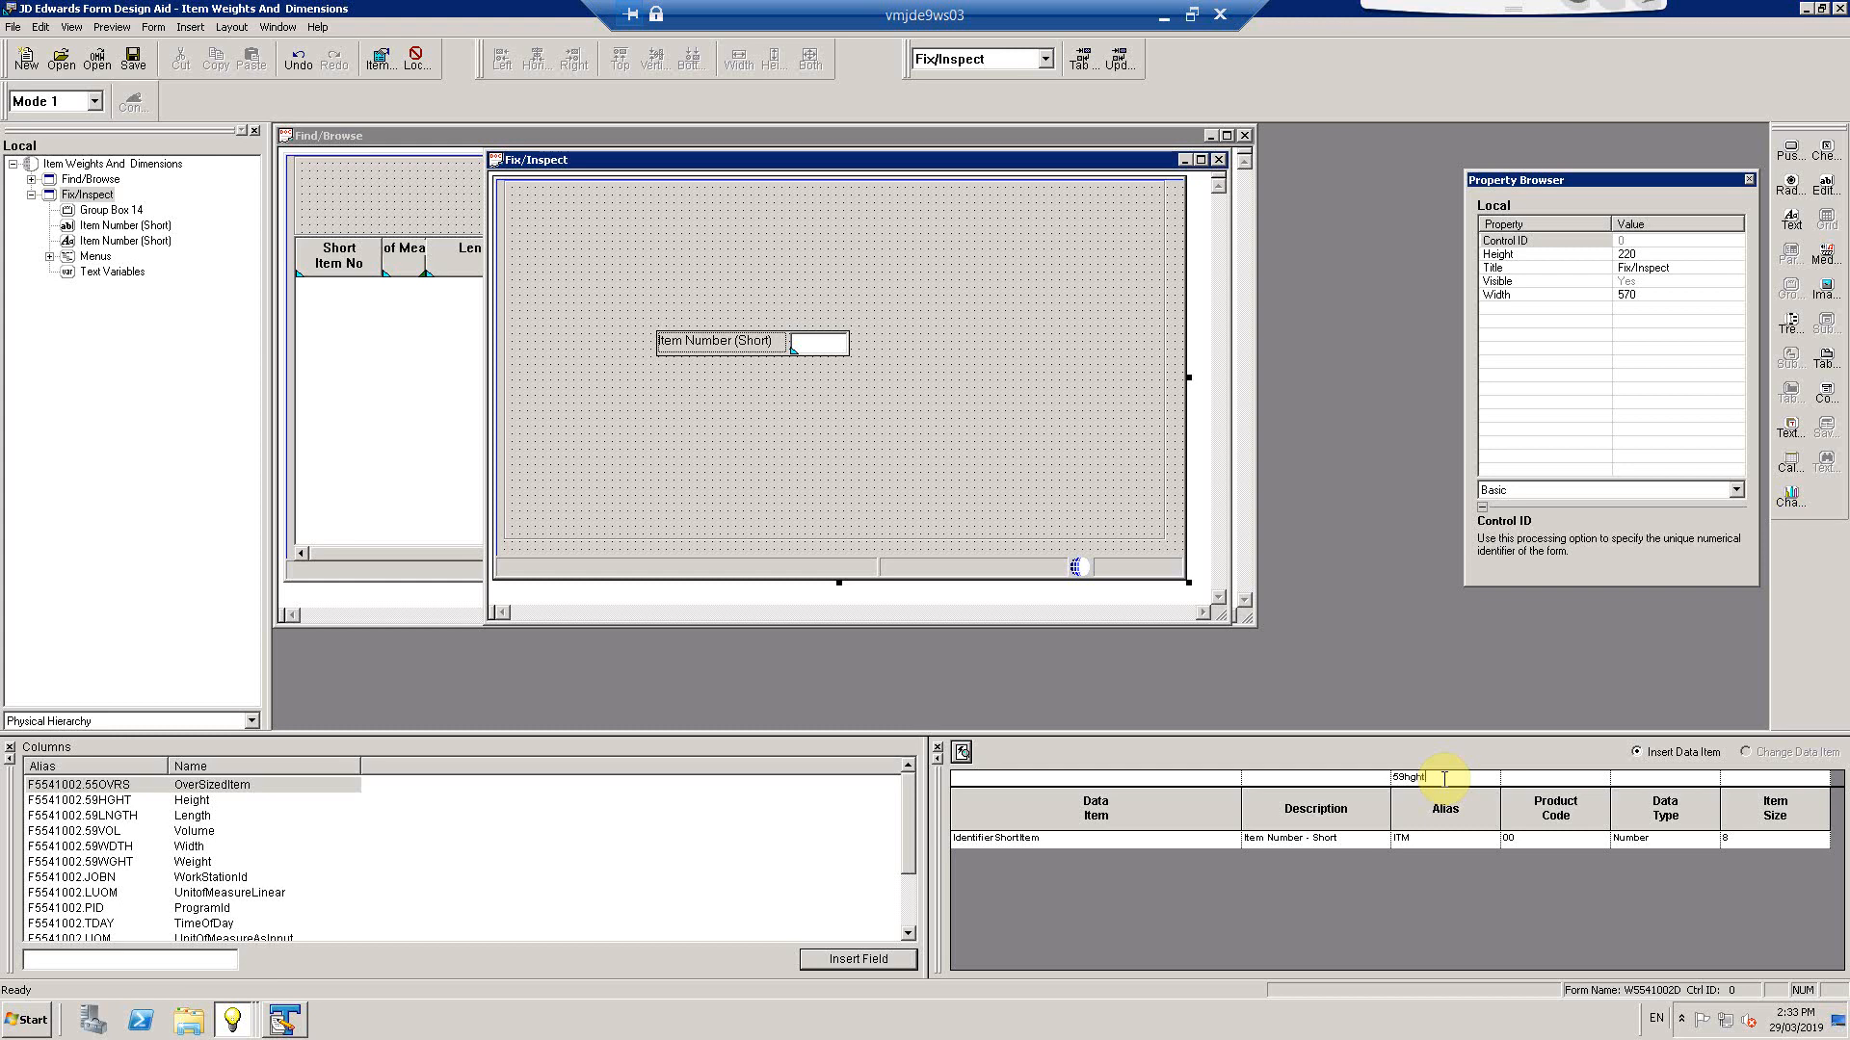
key(Tab)
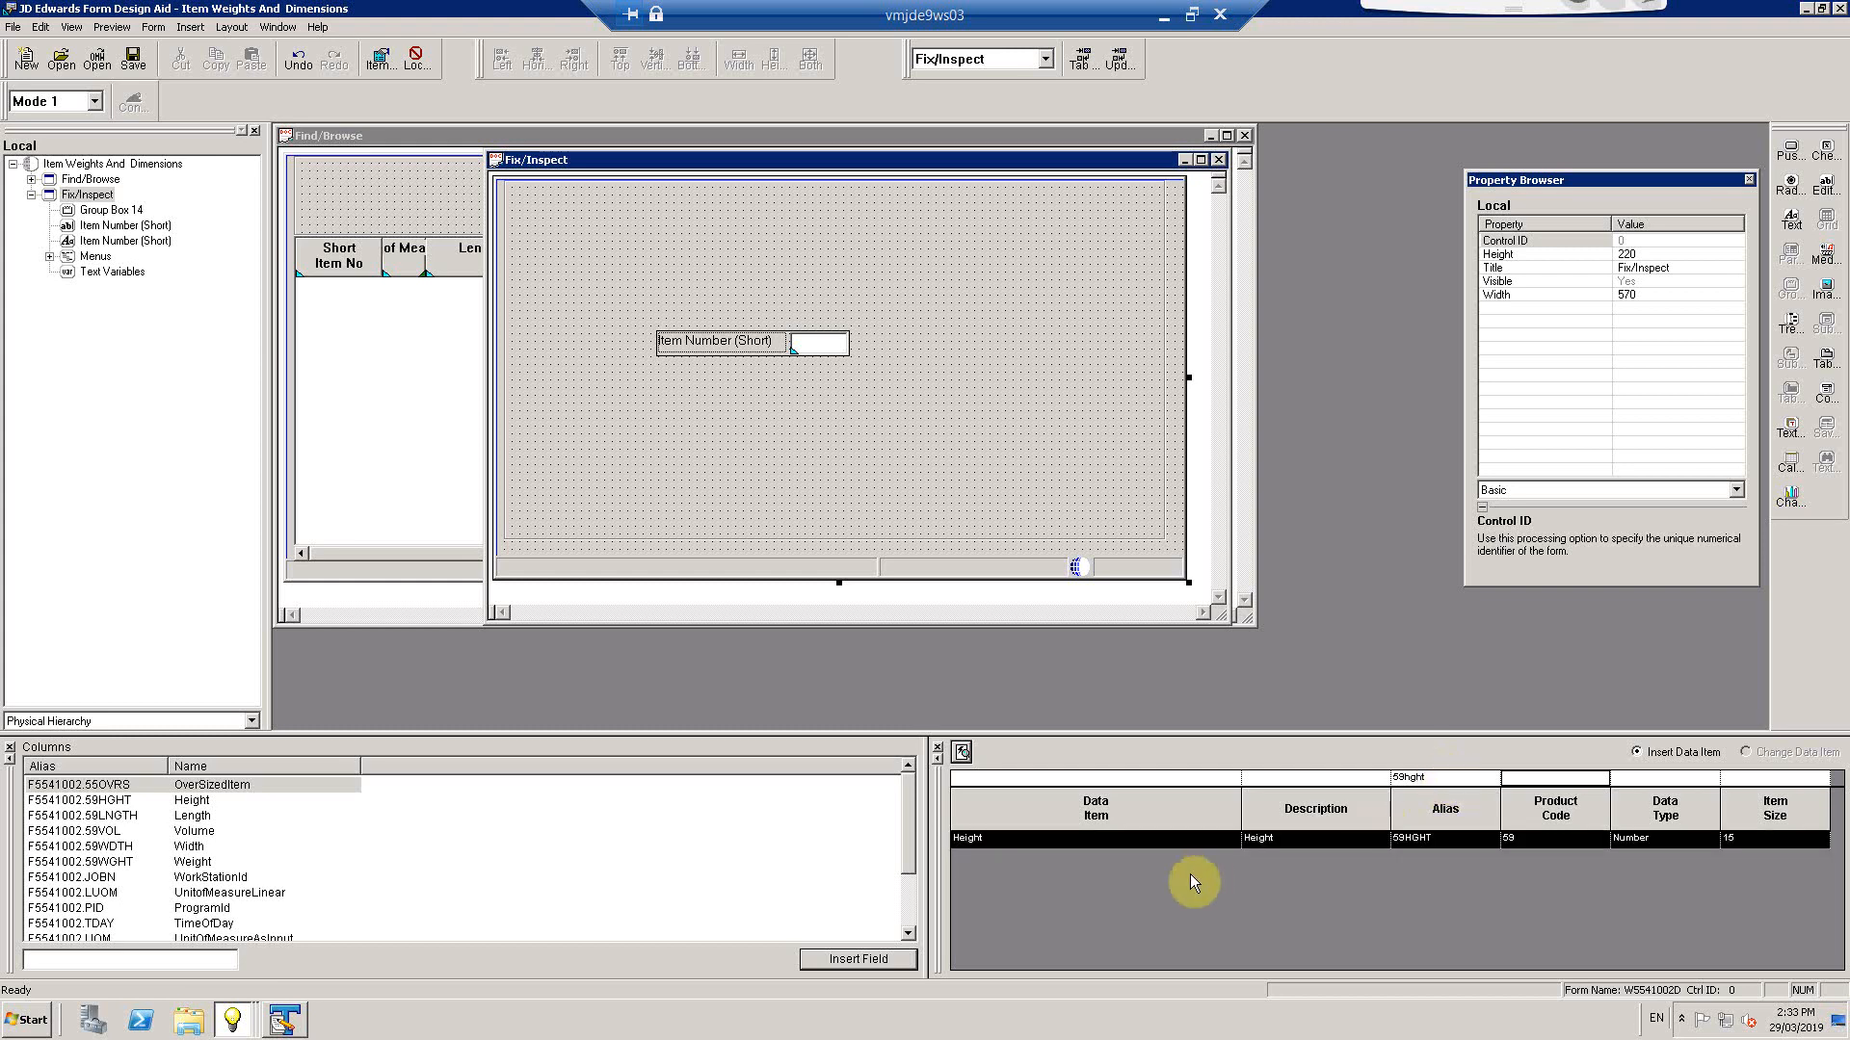
drag(1196, 837, 784, 412)
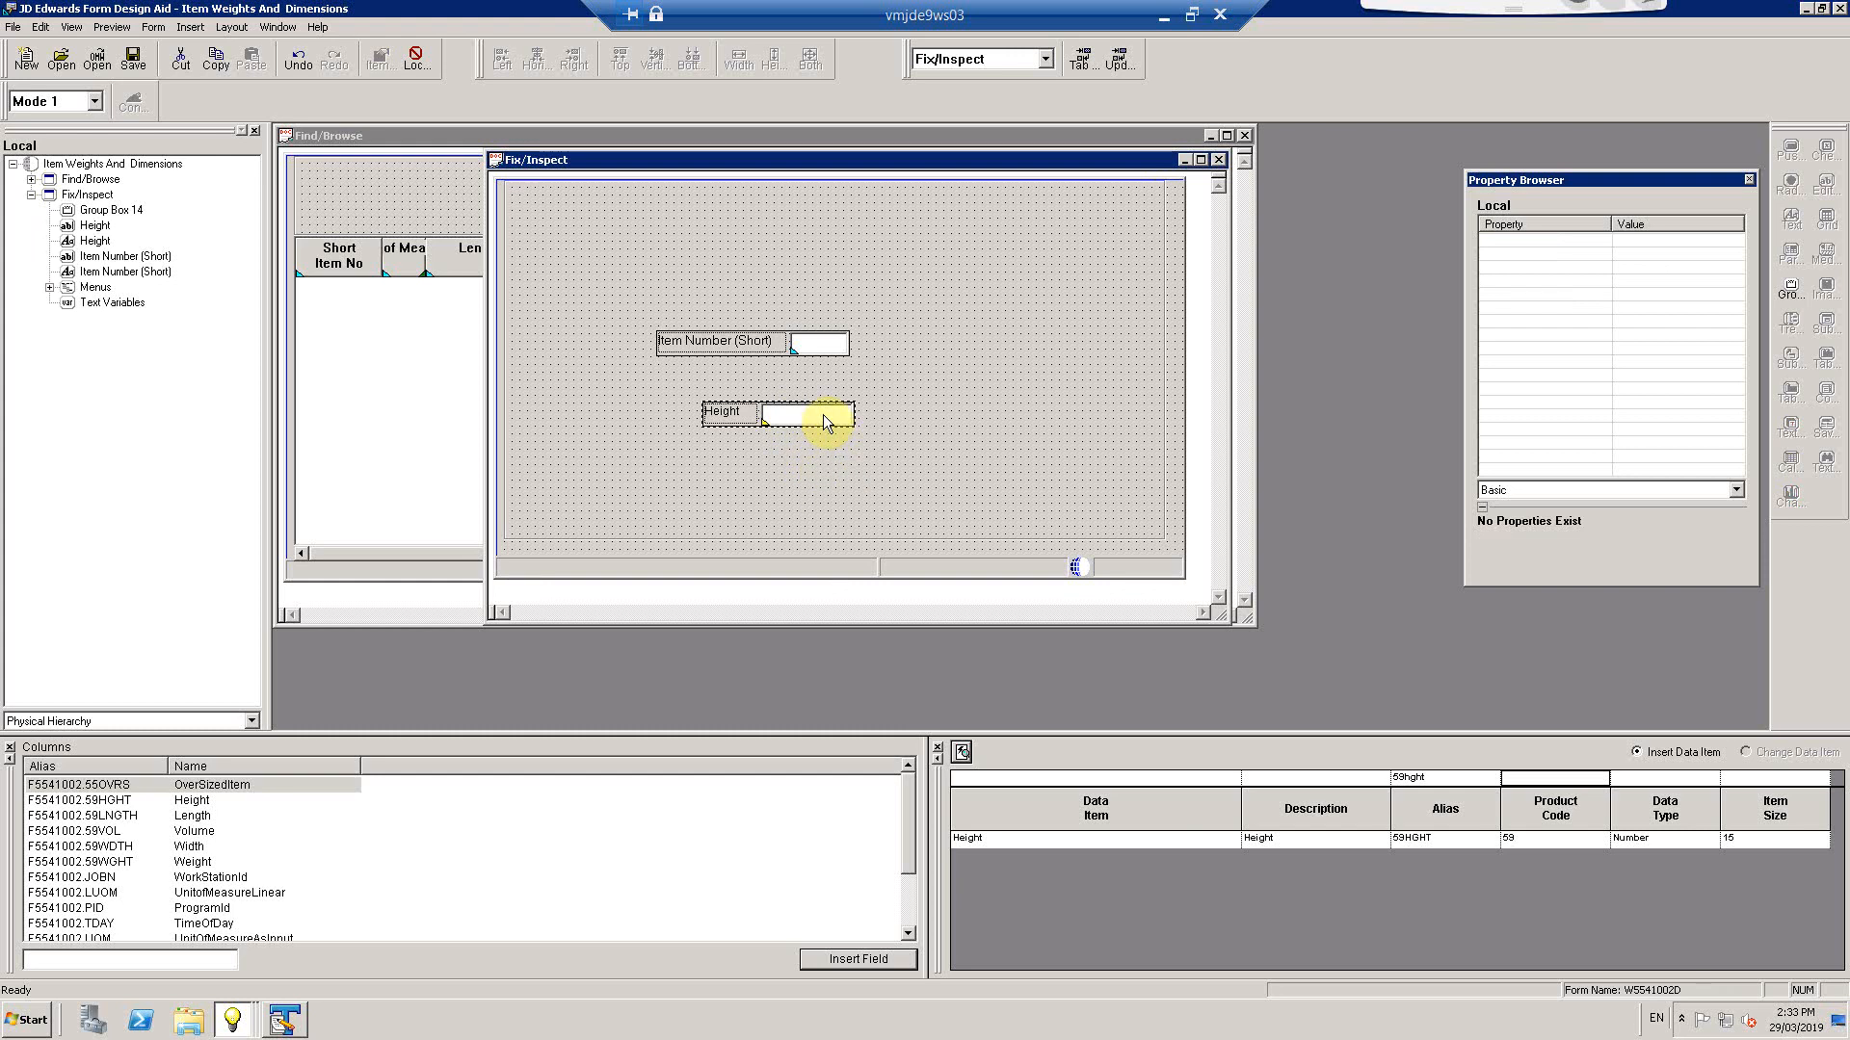
click(822, 414)
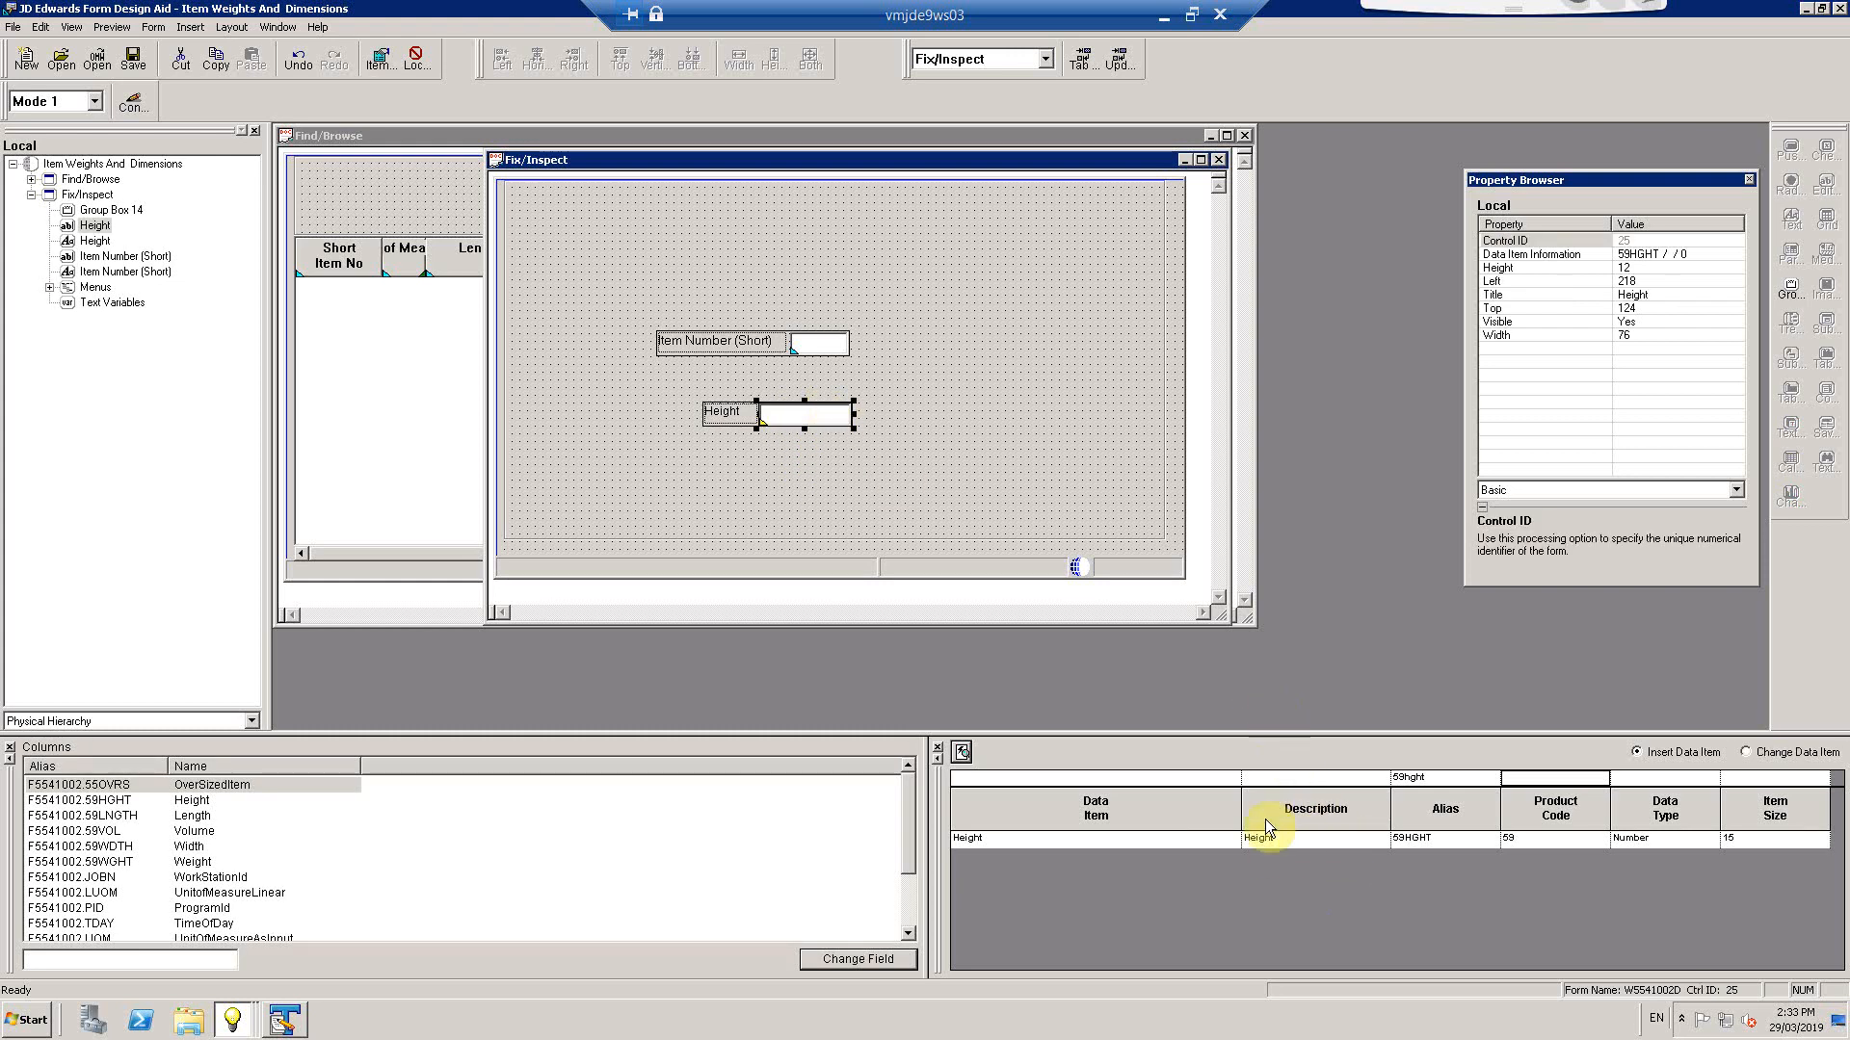
click(833, 462)
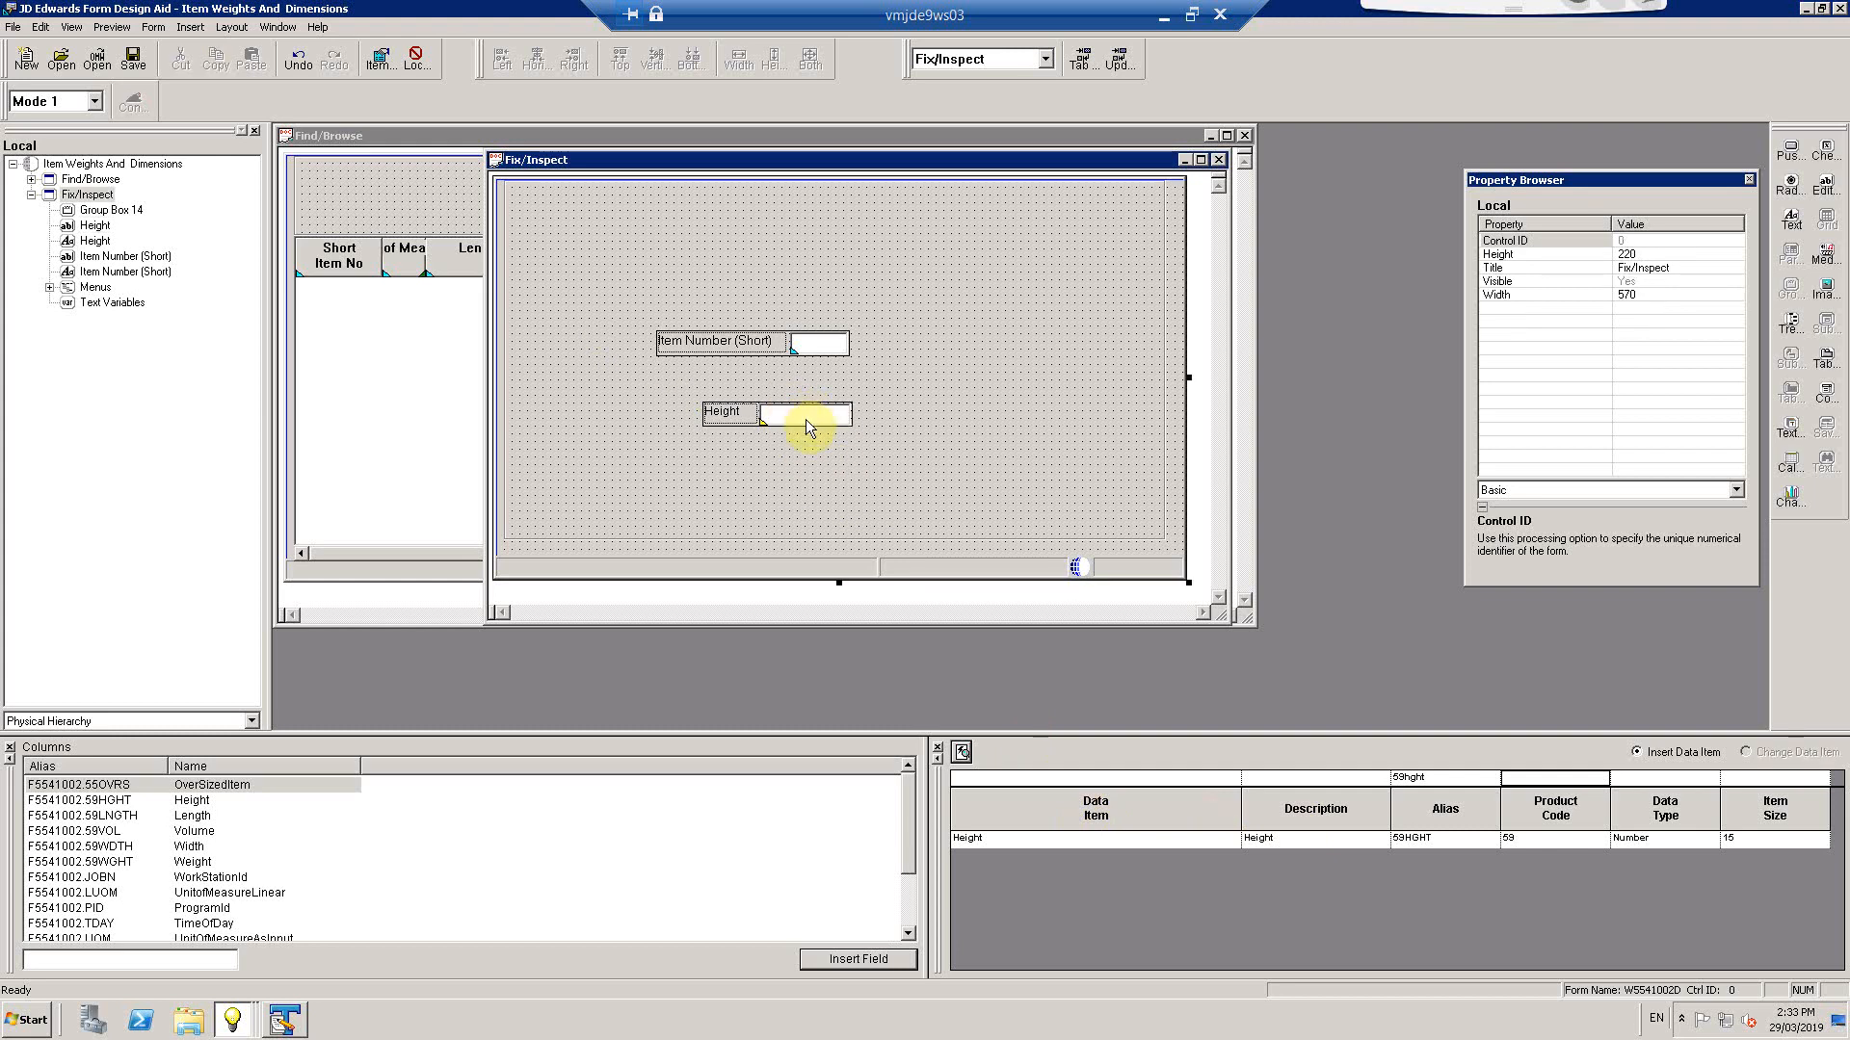
Connect the data dictionary Height field to the business view column F5541002.59HGHT through its data item properties
click(805, 419)
click(128, 801)
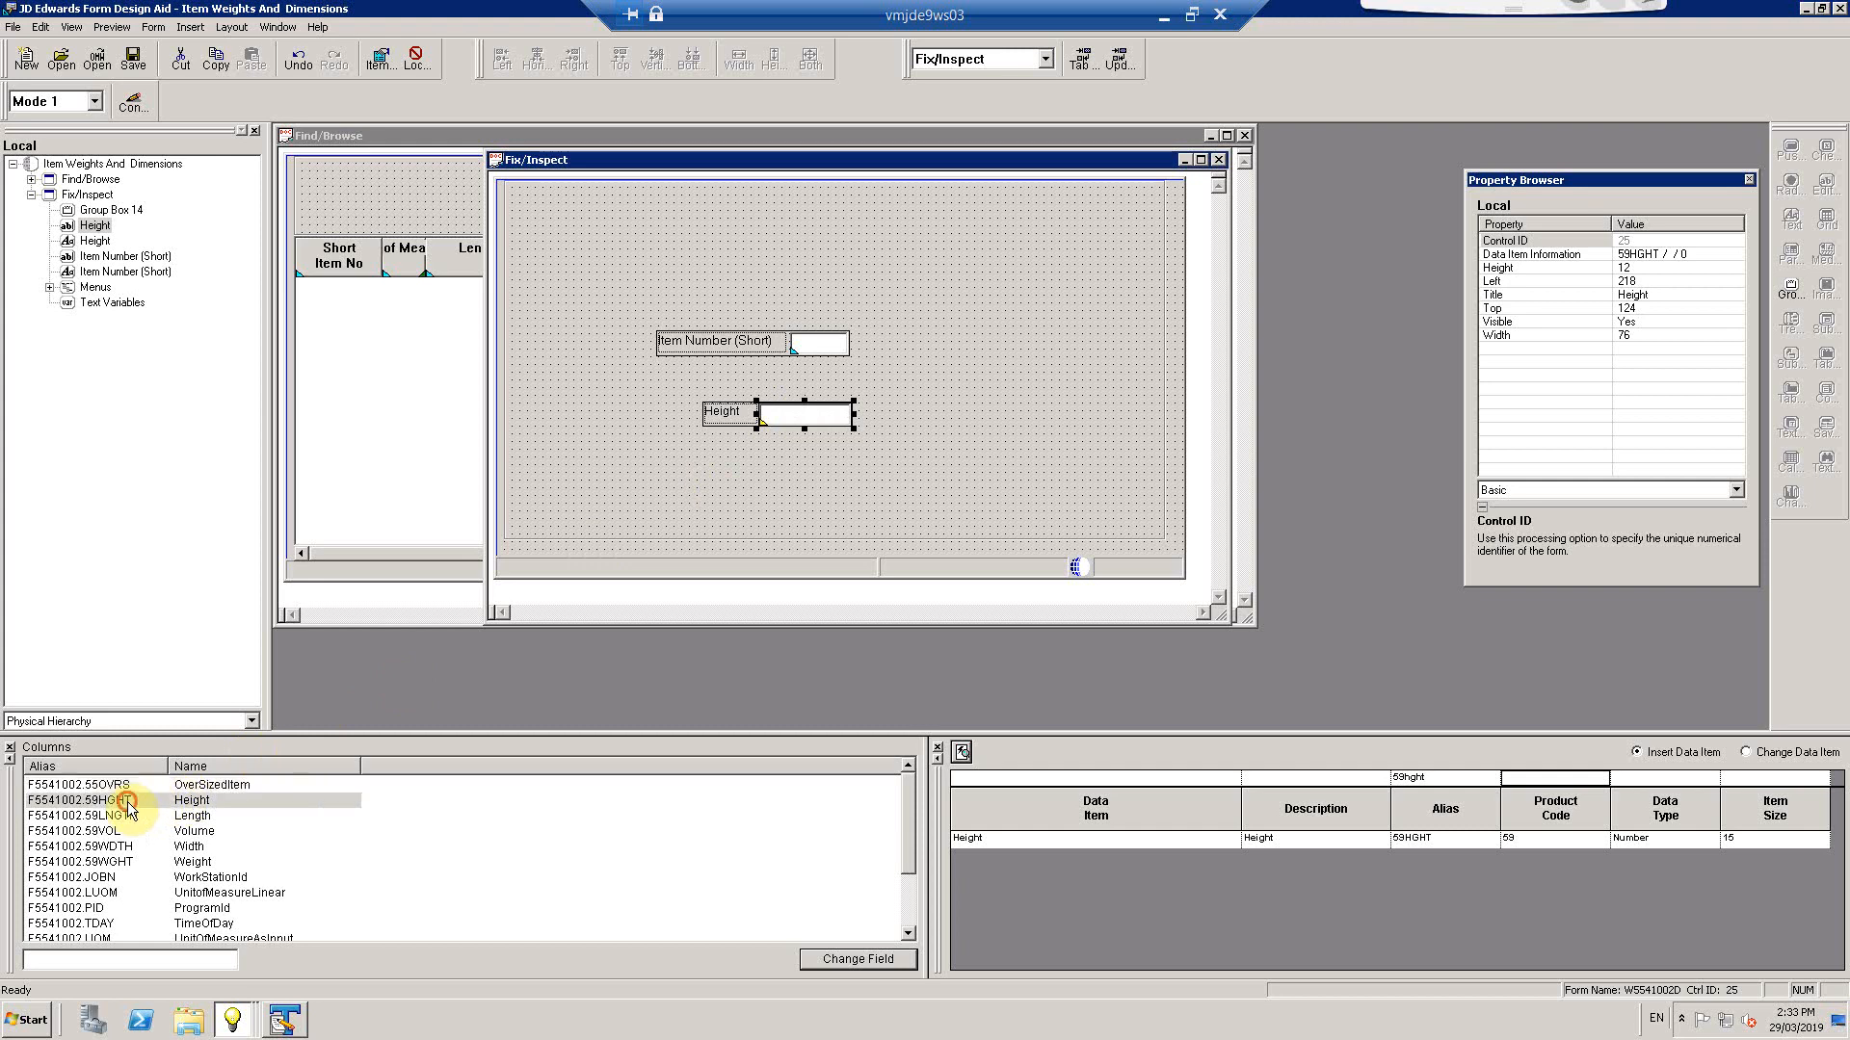
double_click(807, 416)
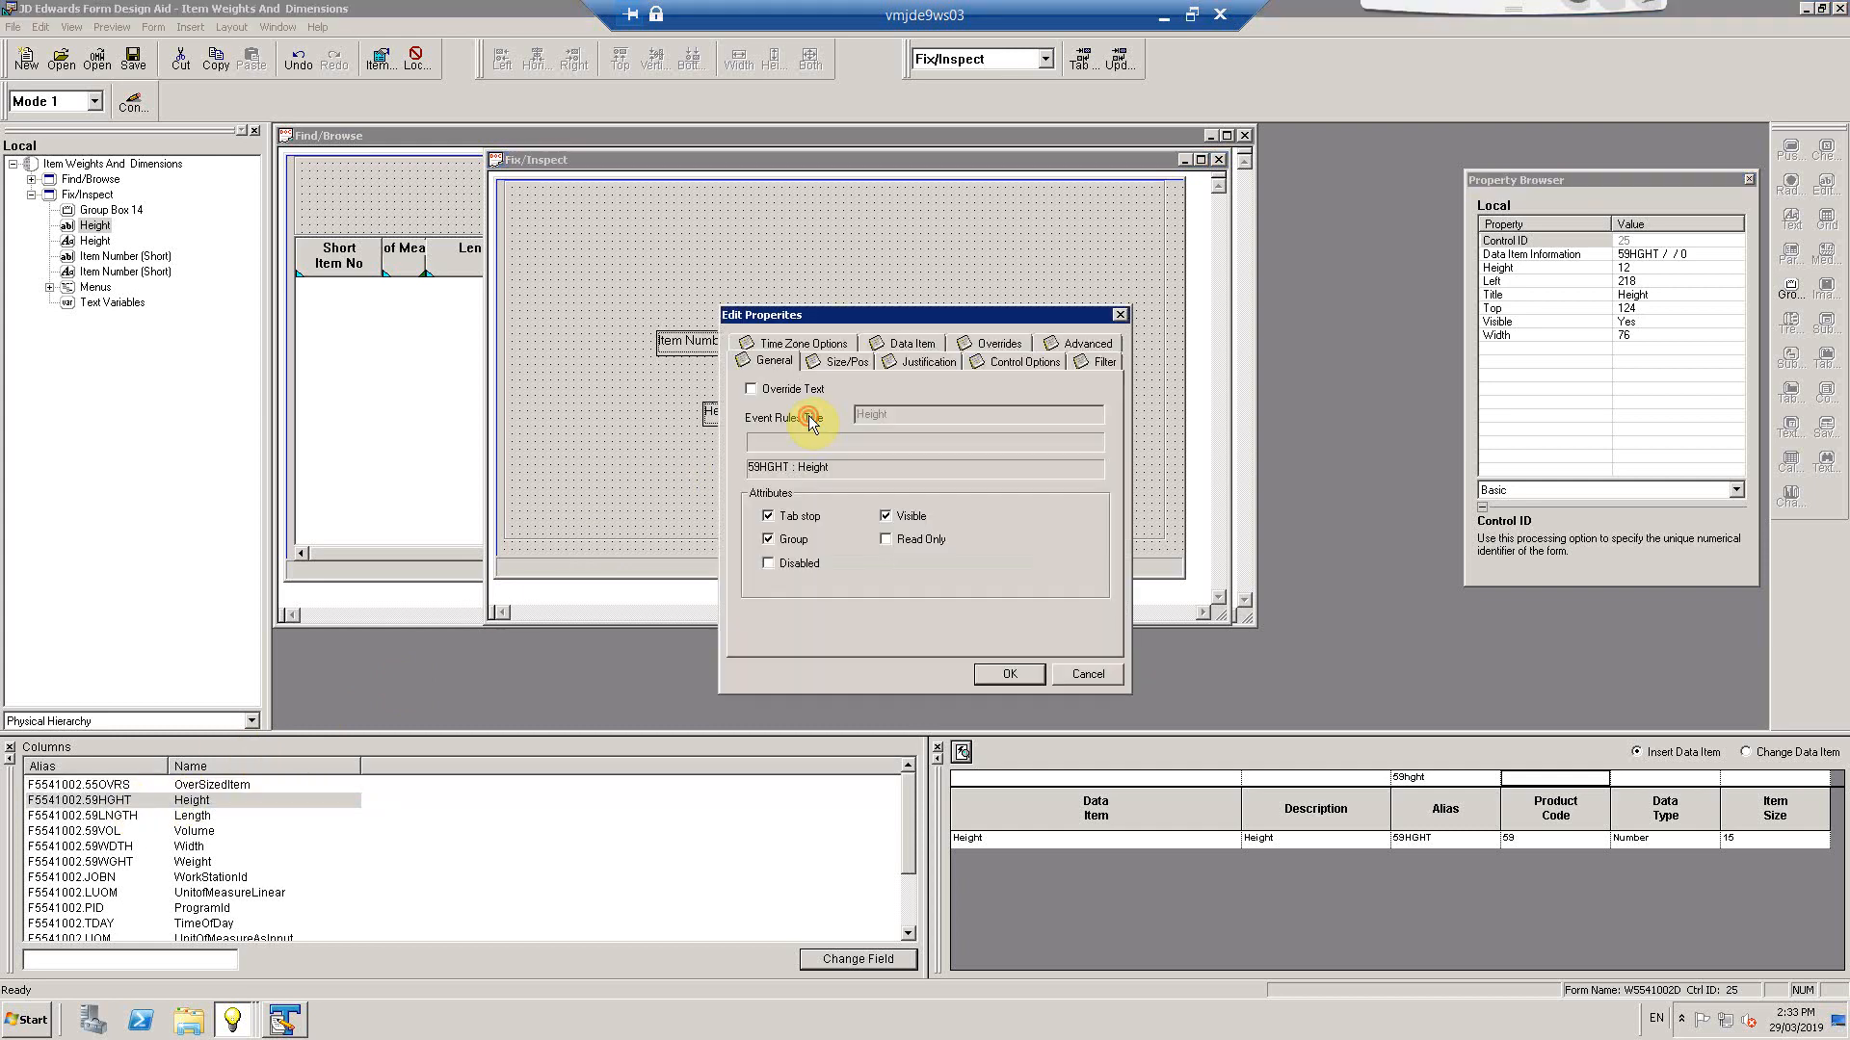
click(911, 345)
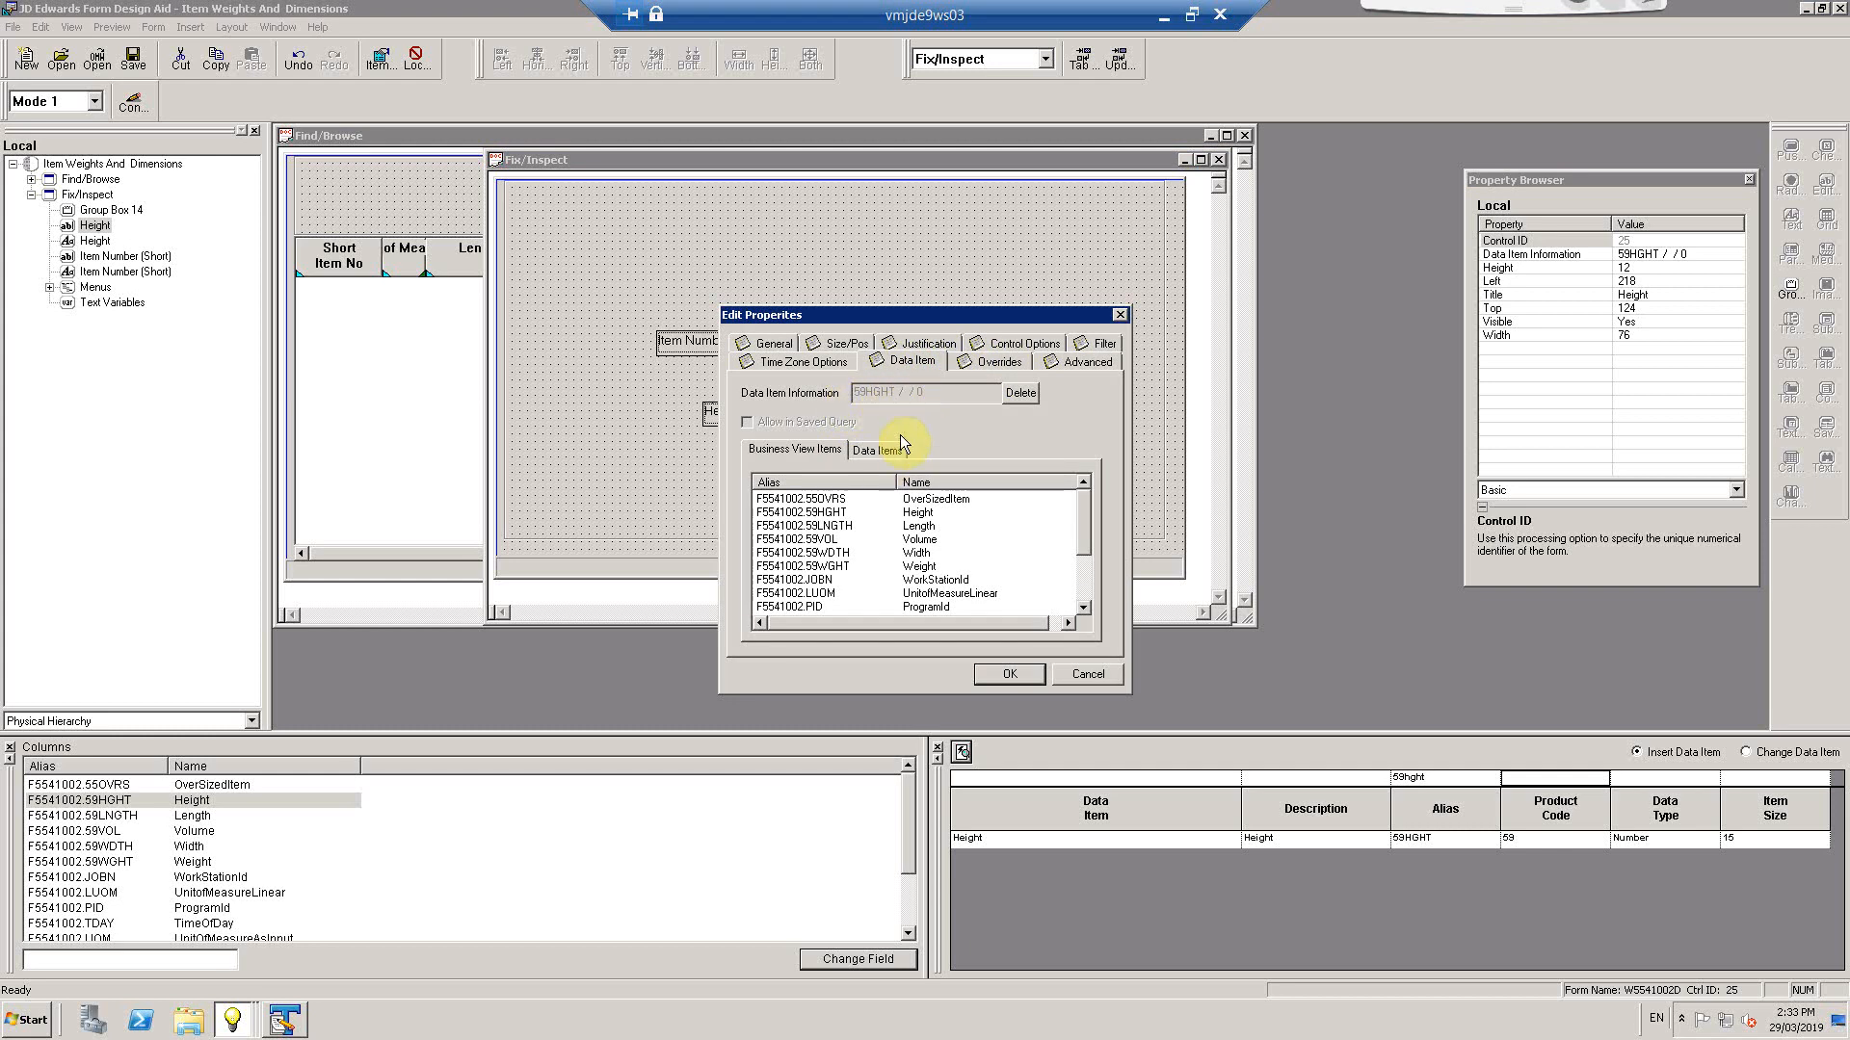
click(825, 512)
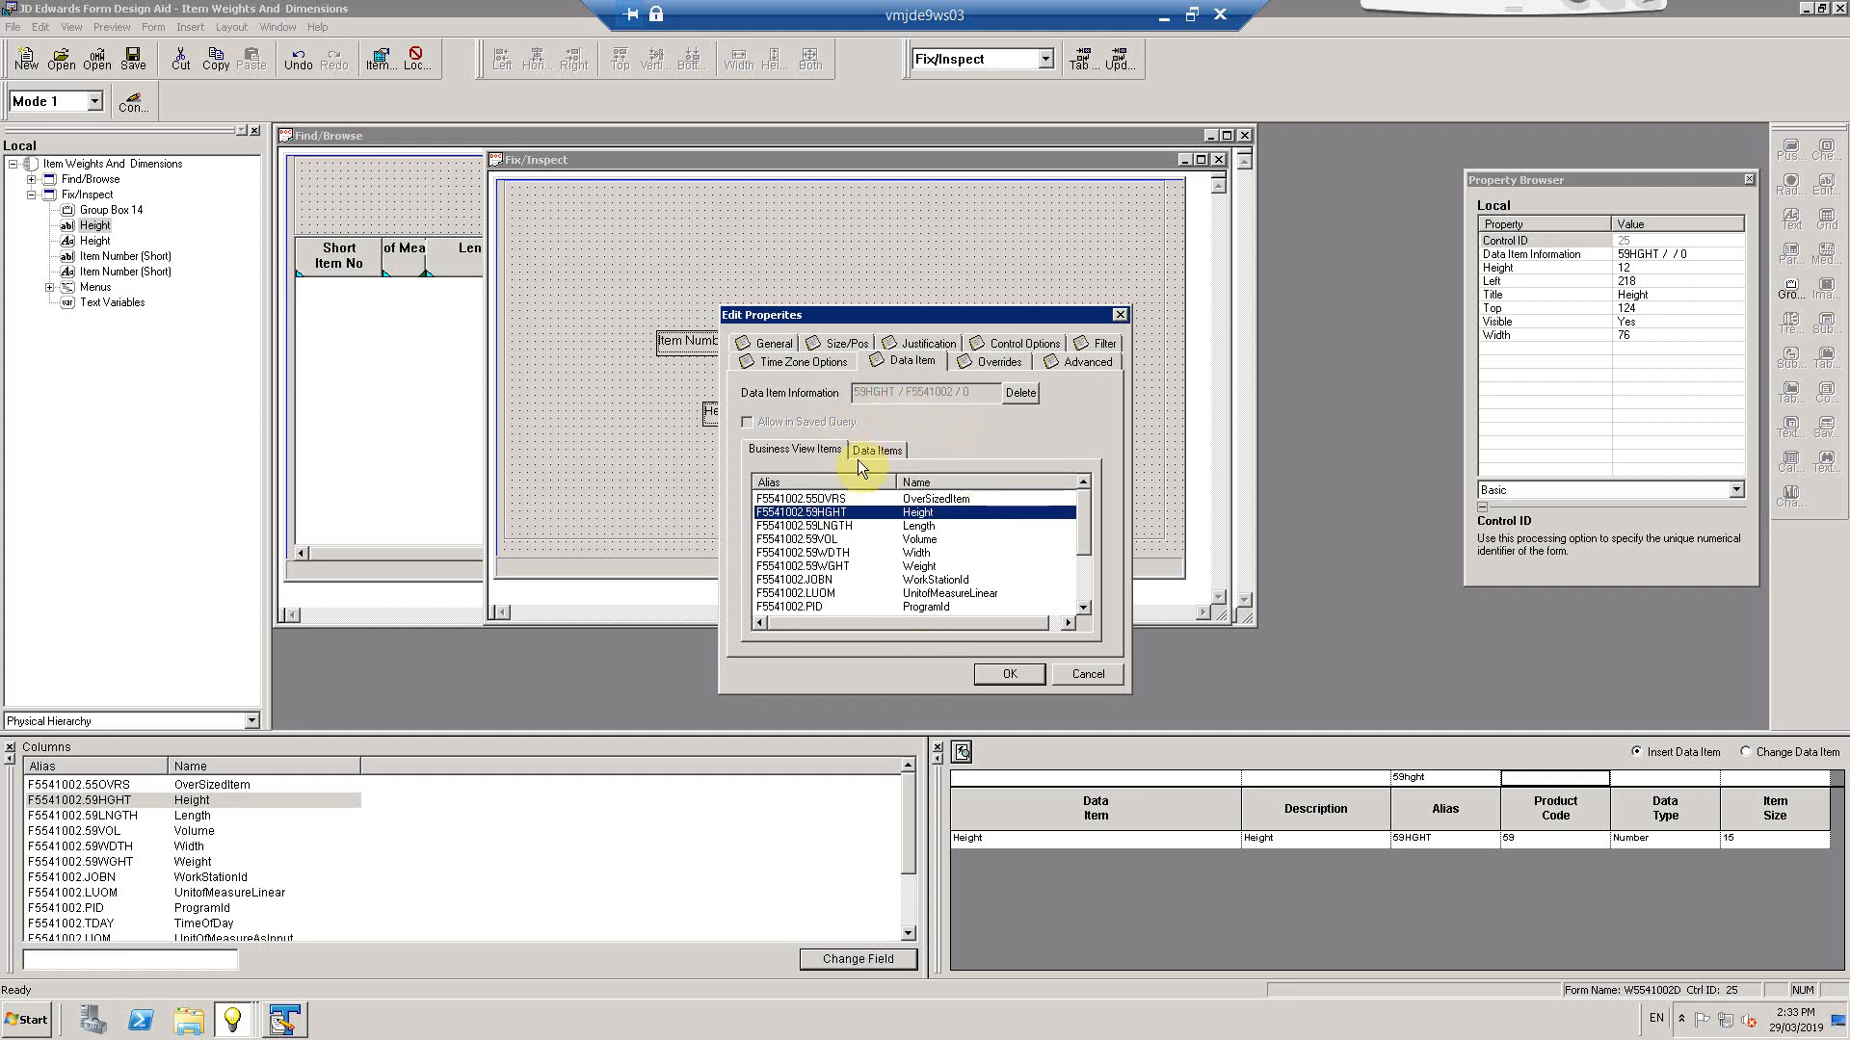
click(1022, 674)
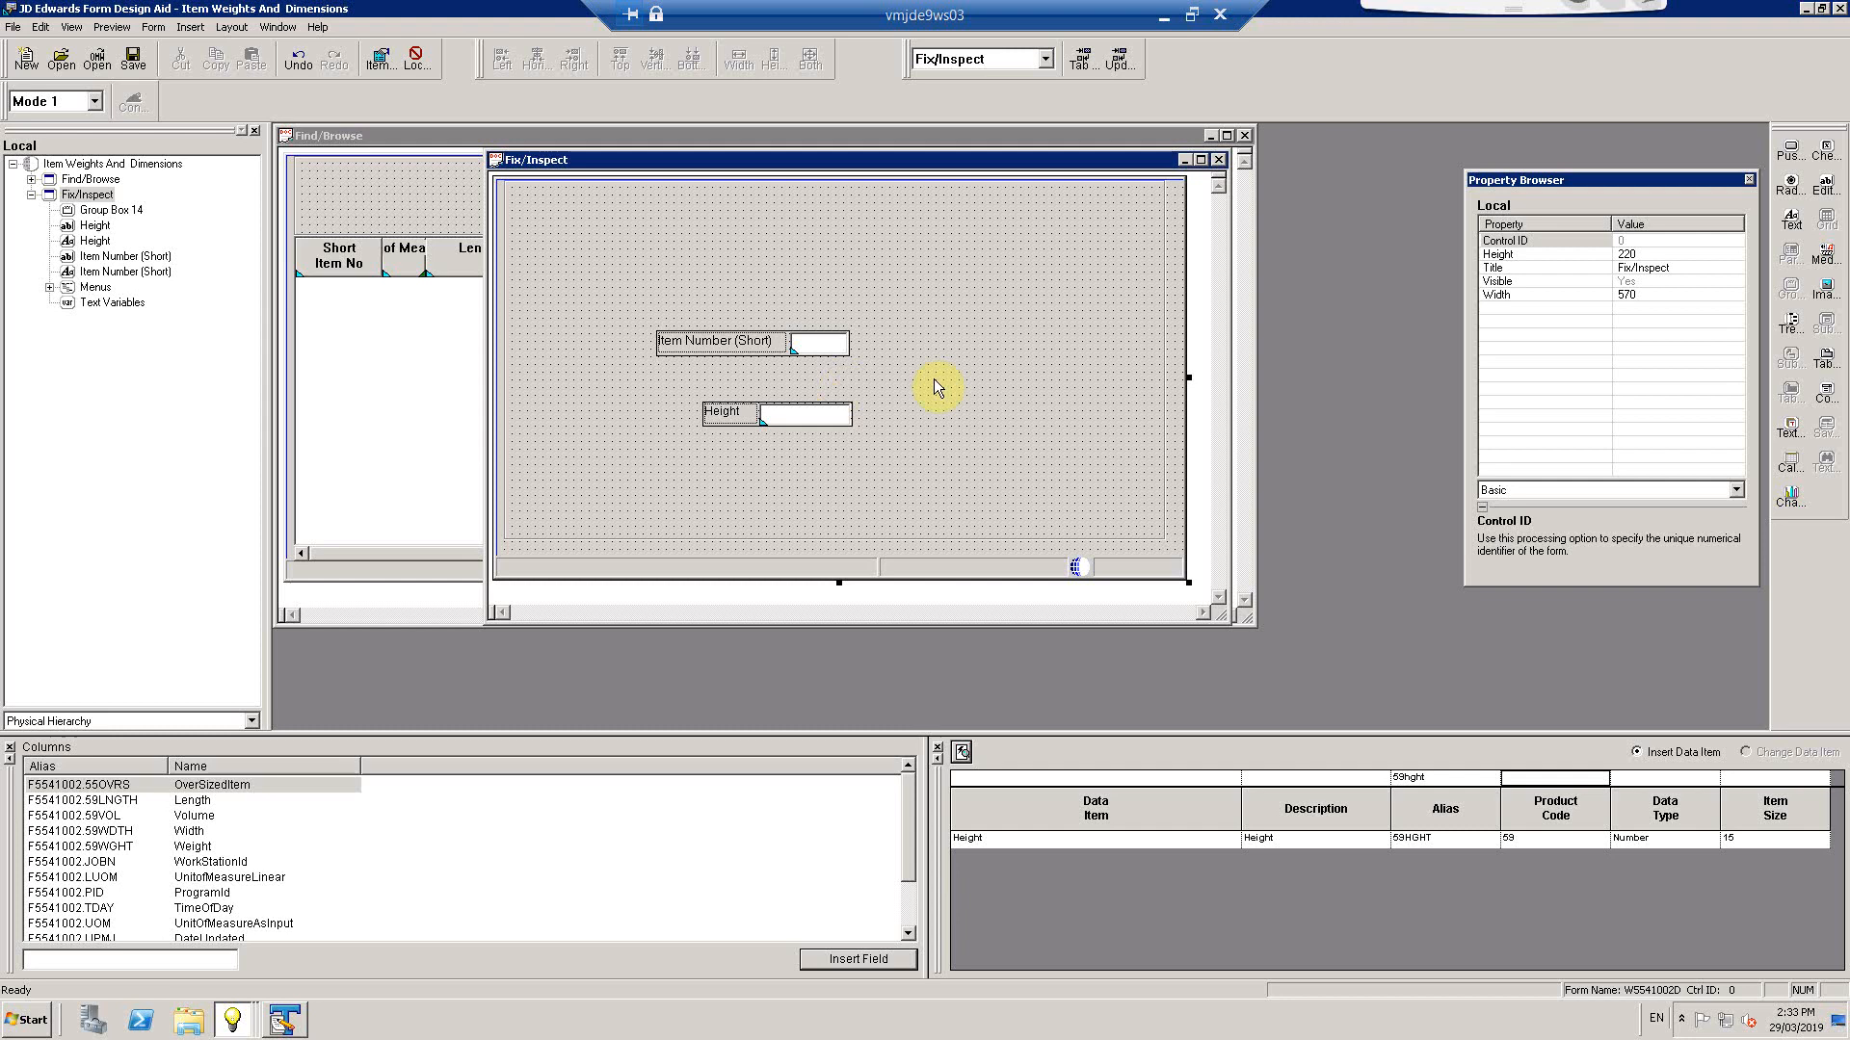
Check the Find/Browse form behind Fix/Inspect, then examine the business view assigned in the Fix/Inspect form properties
drag(617, 164, 939, 197)
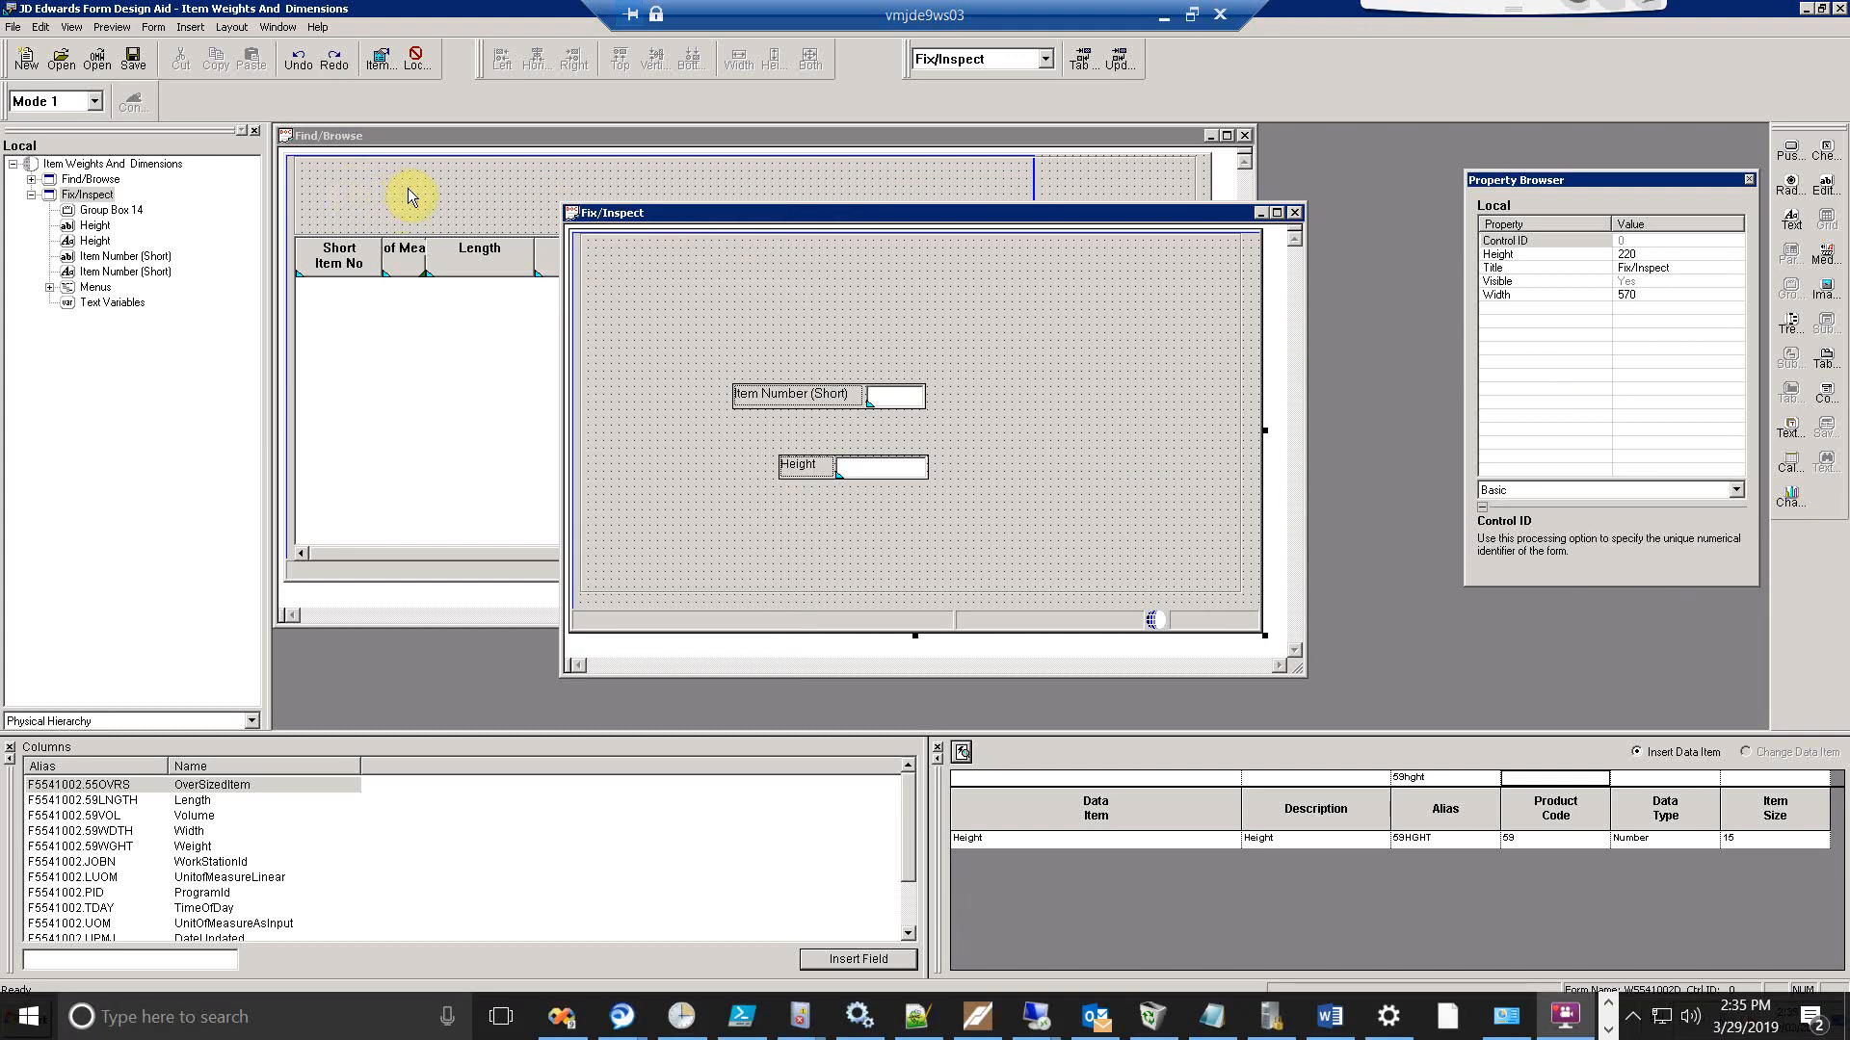
click(409, 144)
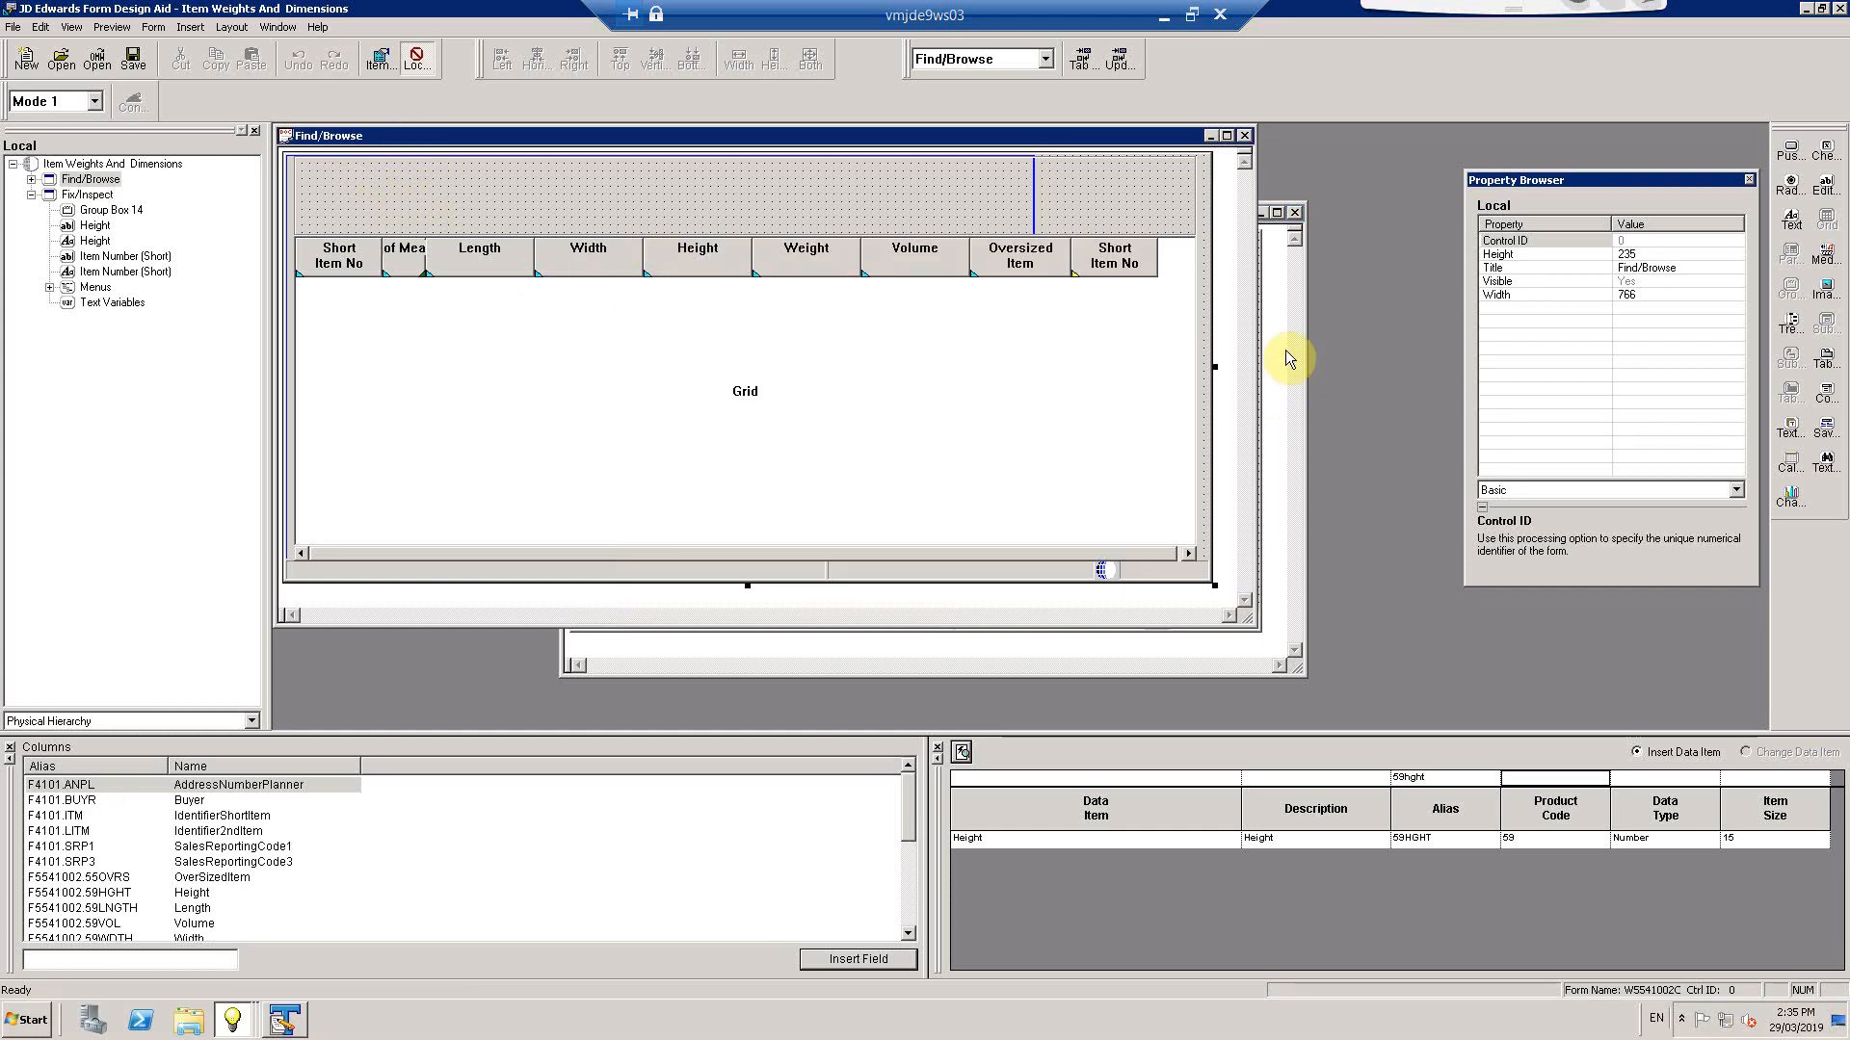
click(1275, 306)
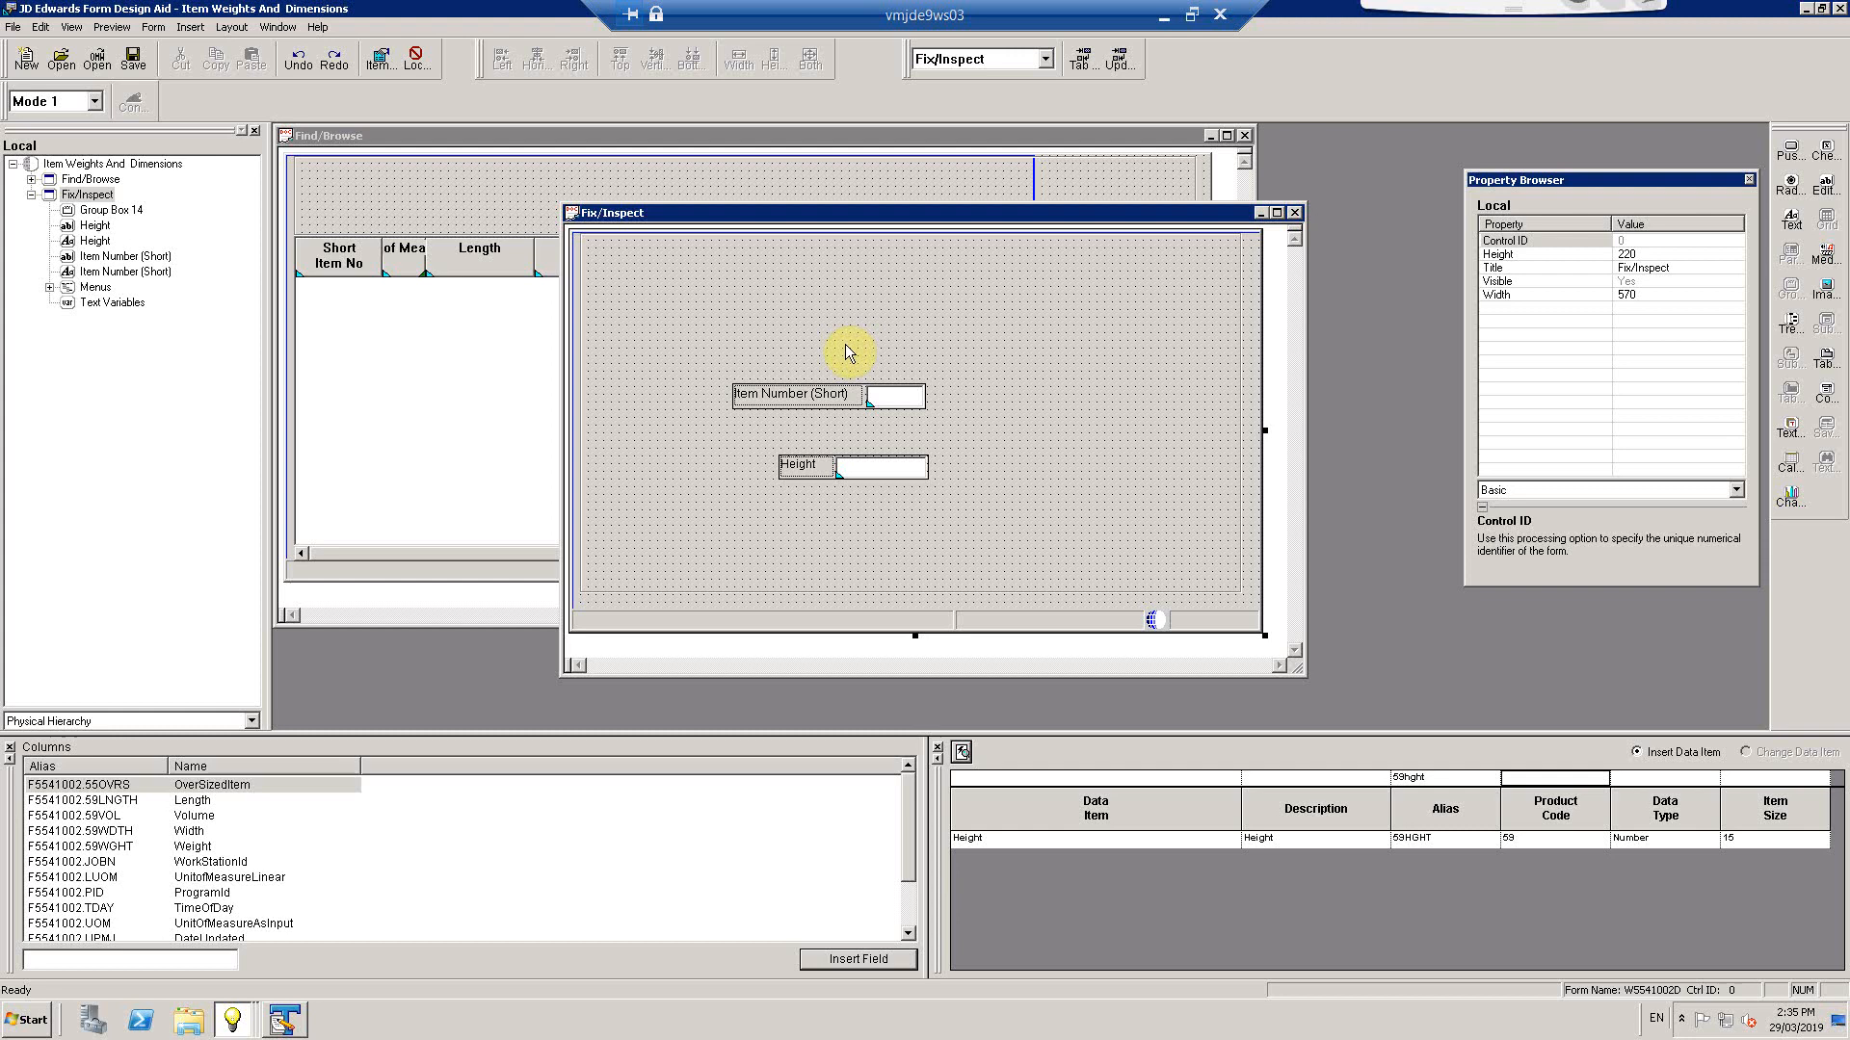
double_click(709, 309)
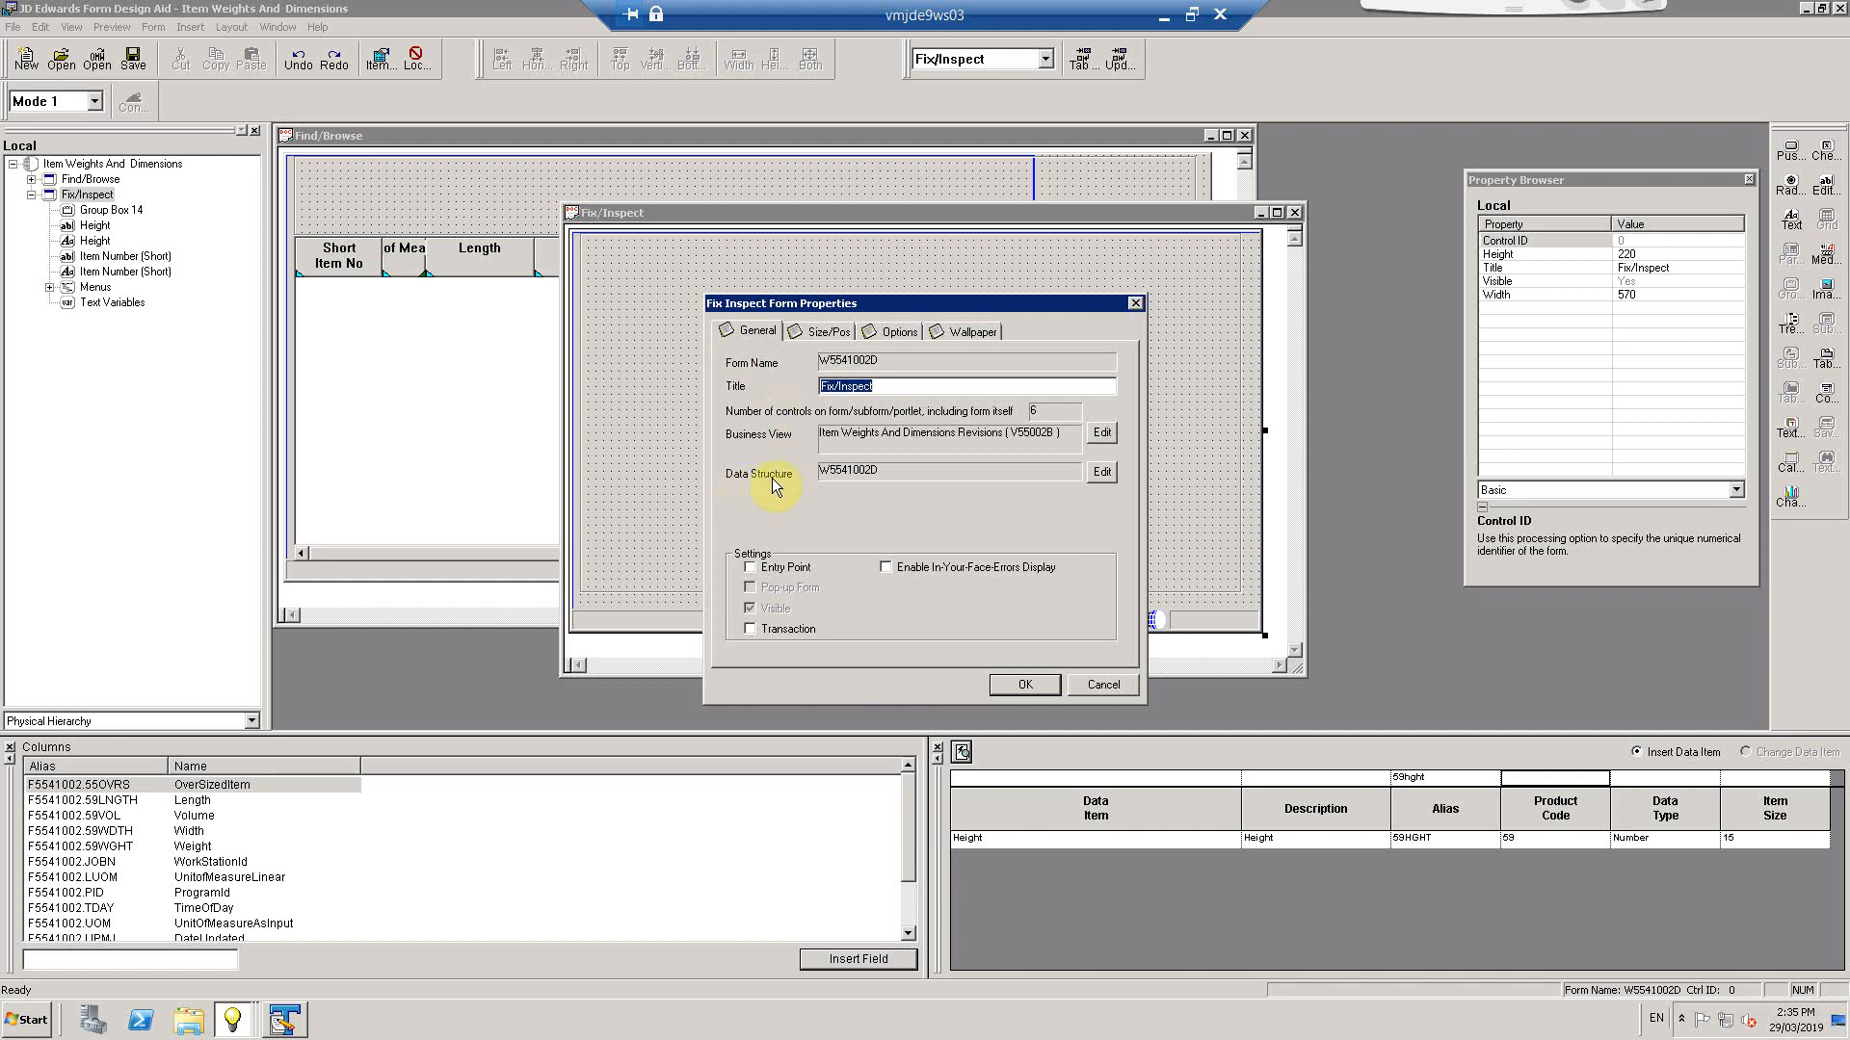
click(1112, 682)
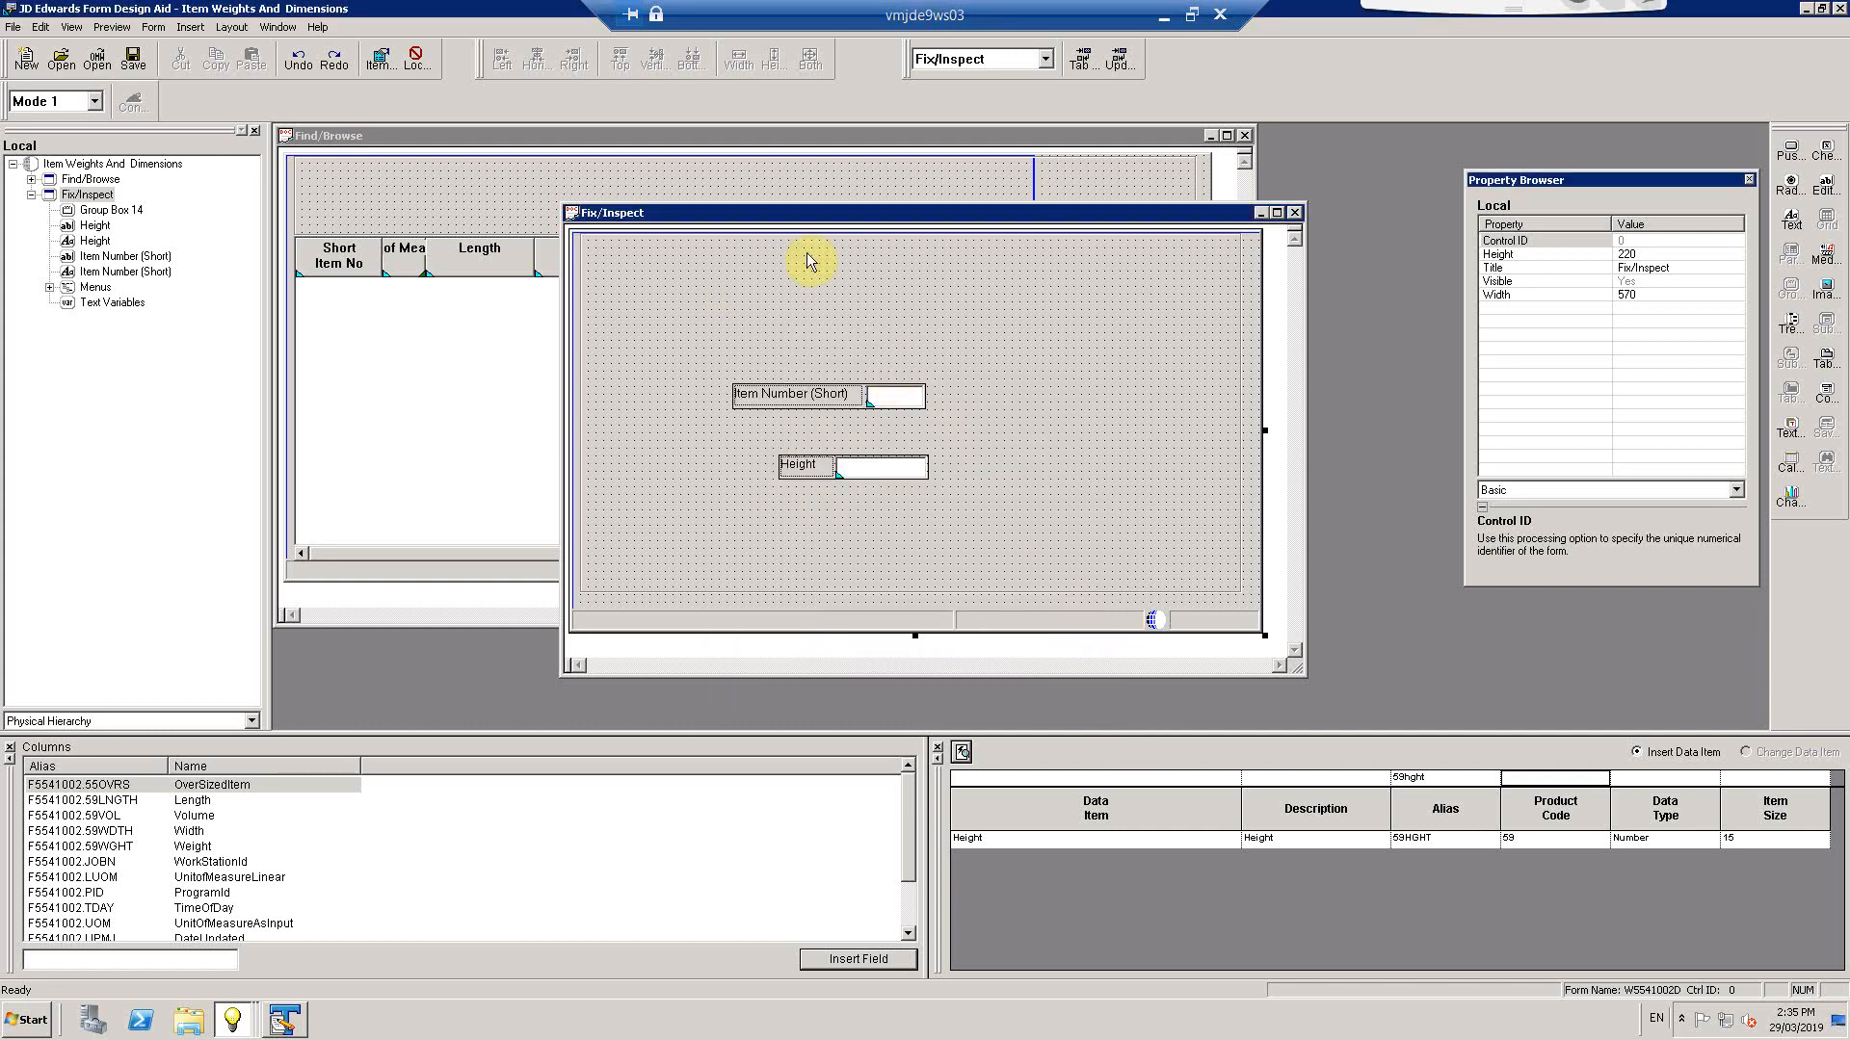
Examine the structure members in the Fix/Inspect form's data structure without changing them
double_click(802, 327)
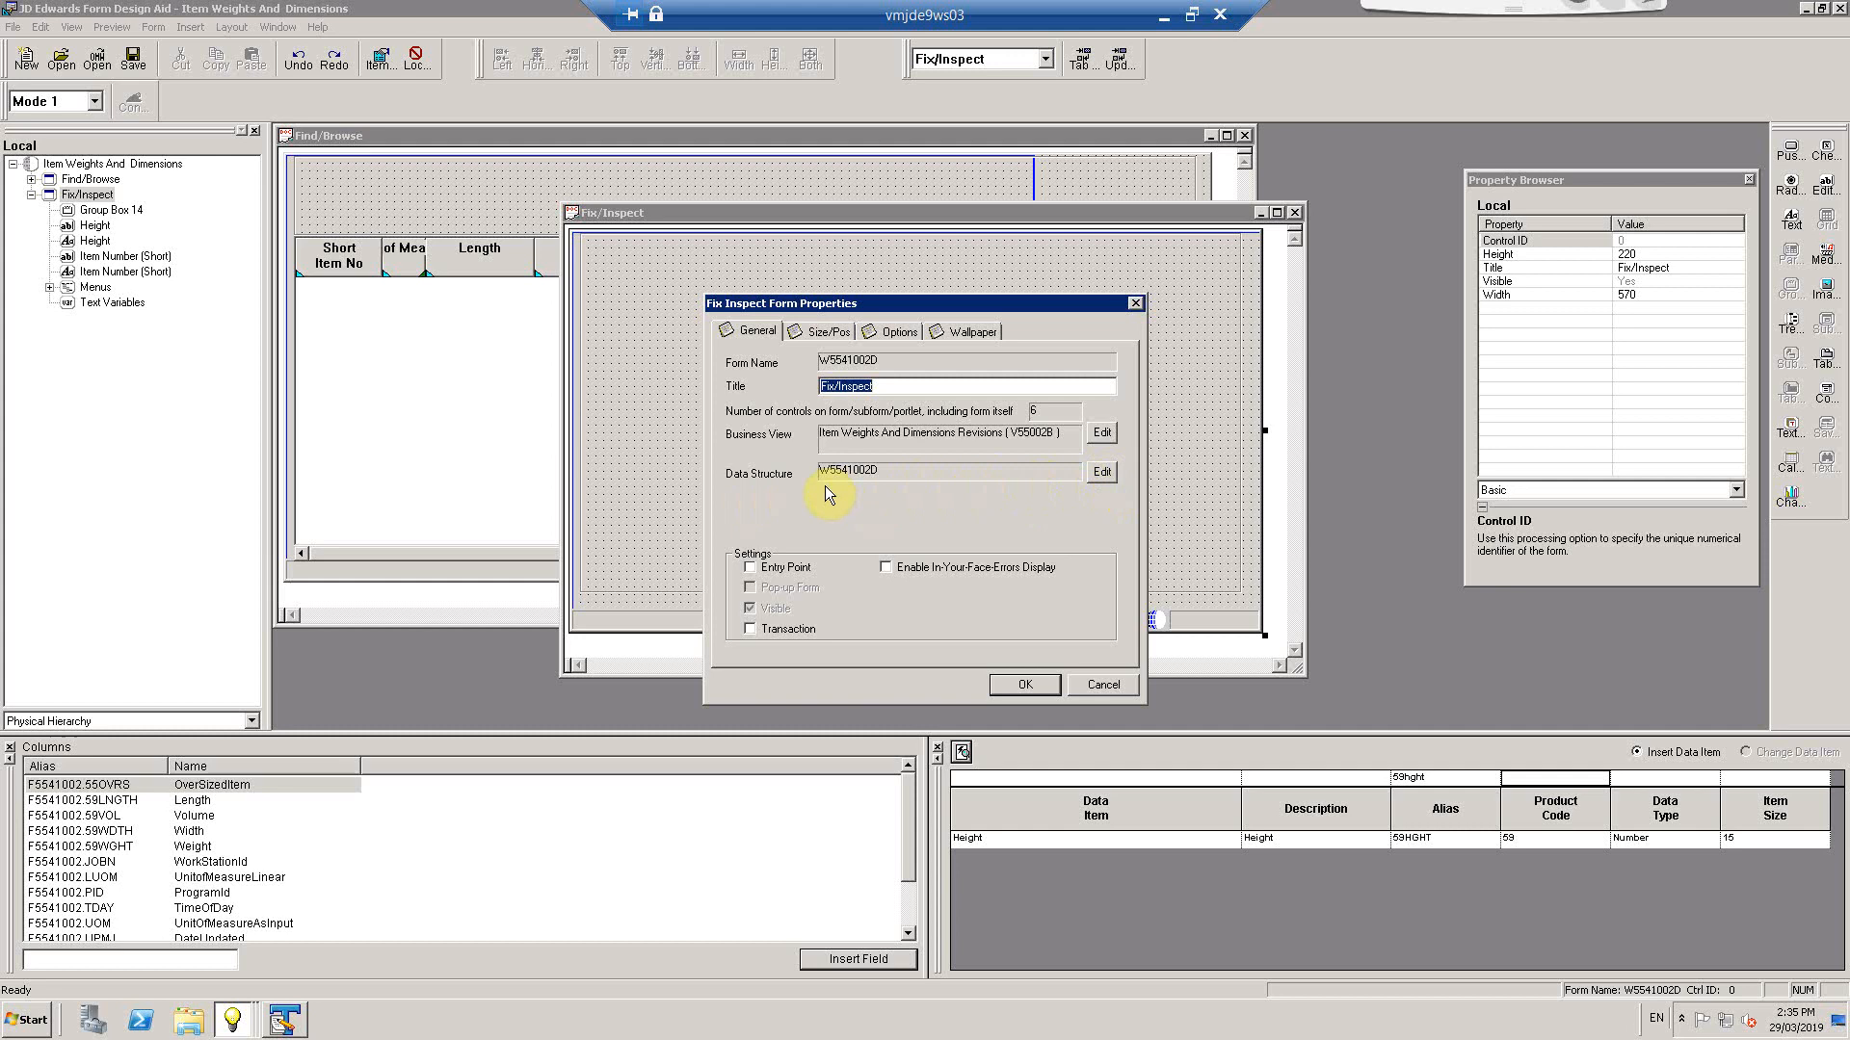
click(1102, 475)
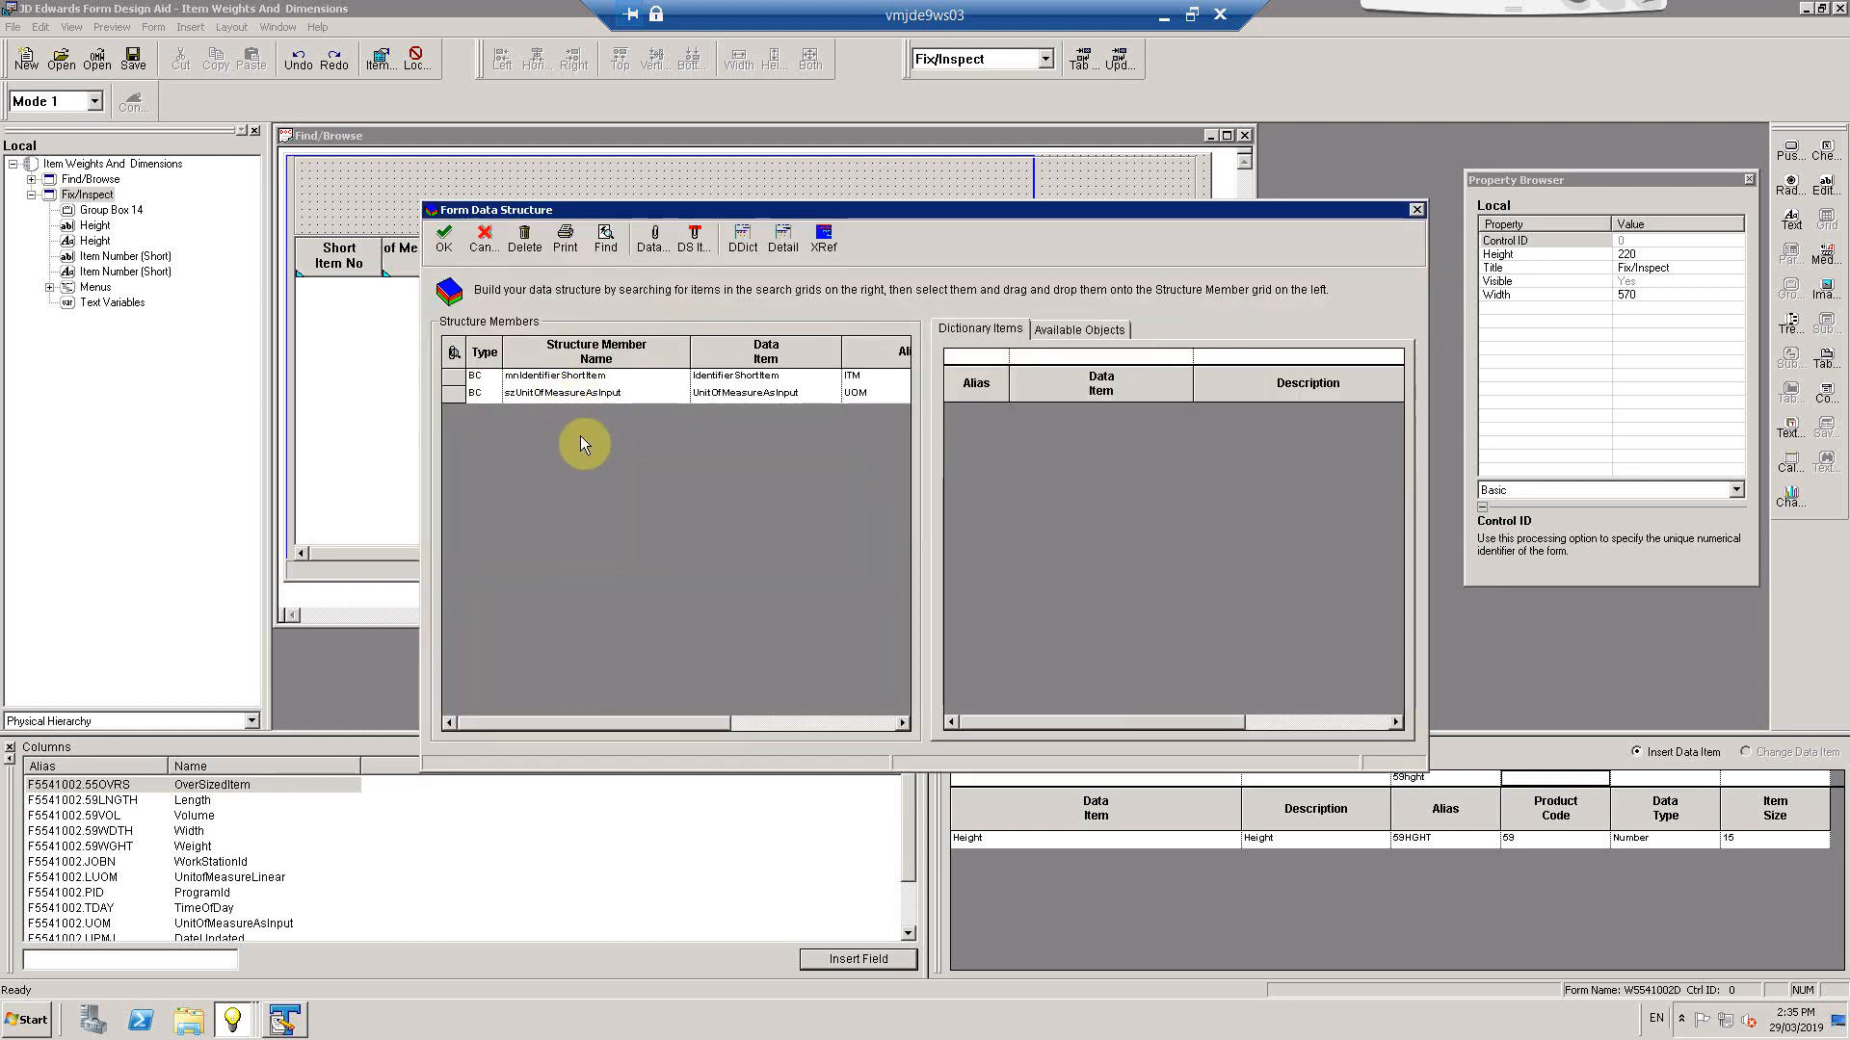
click(485, 238)
click(1104, 684)
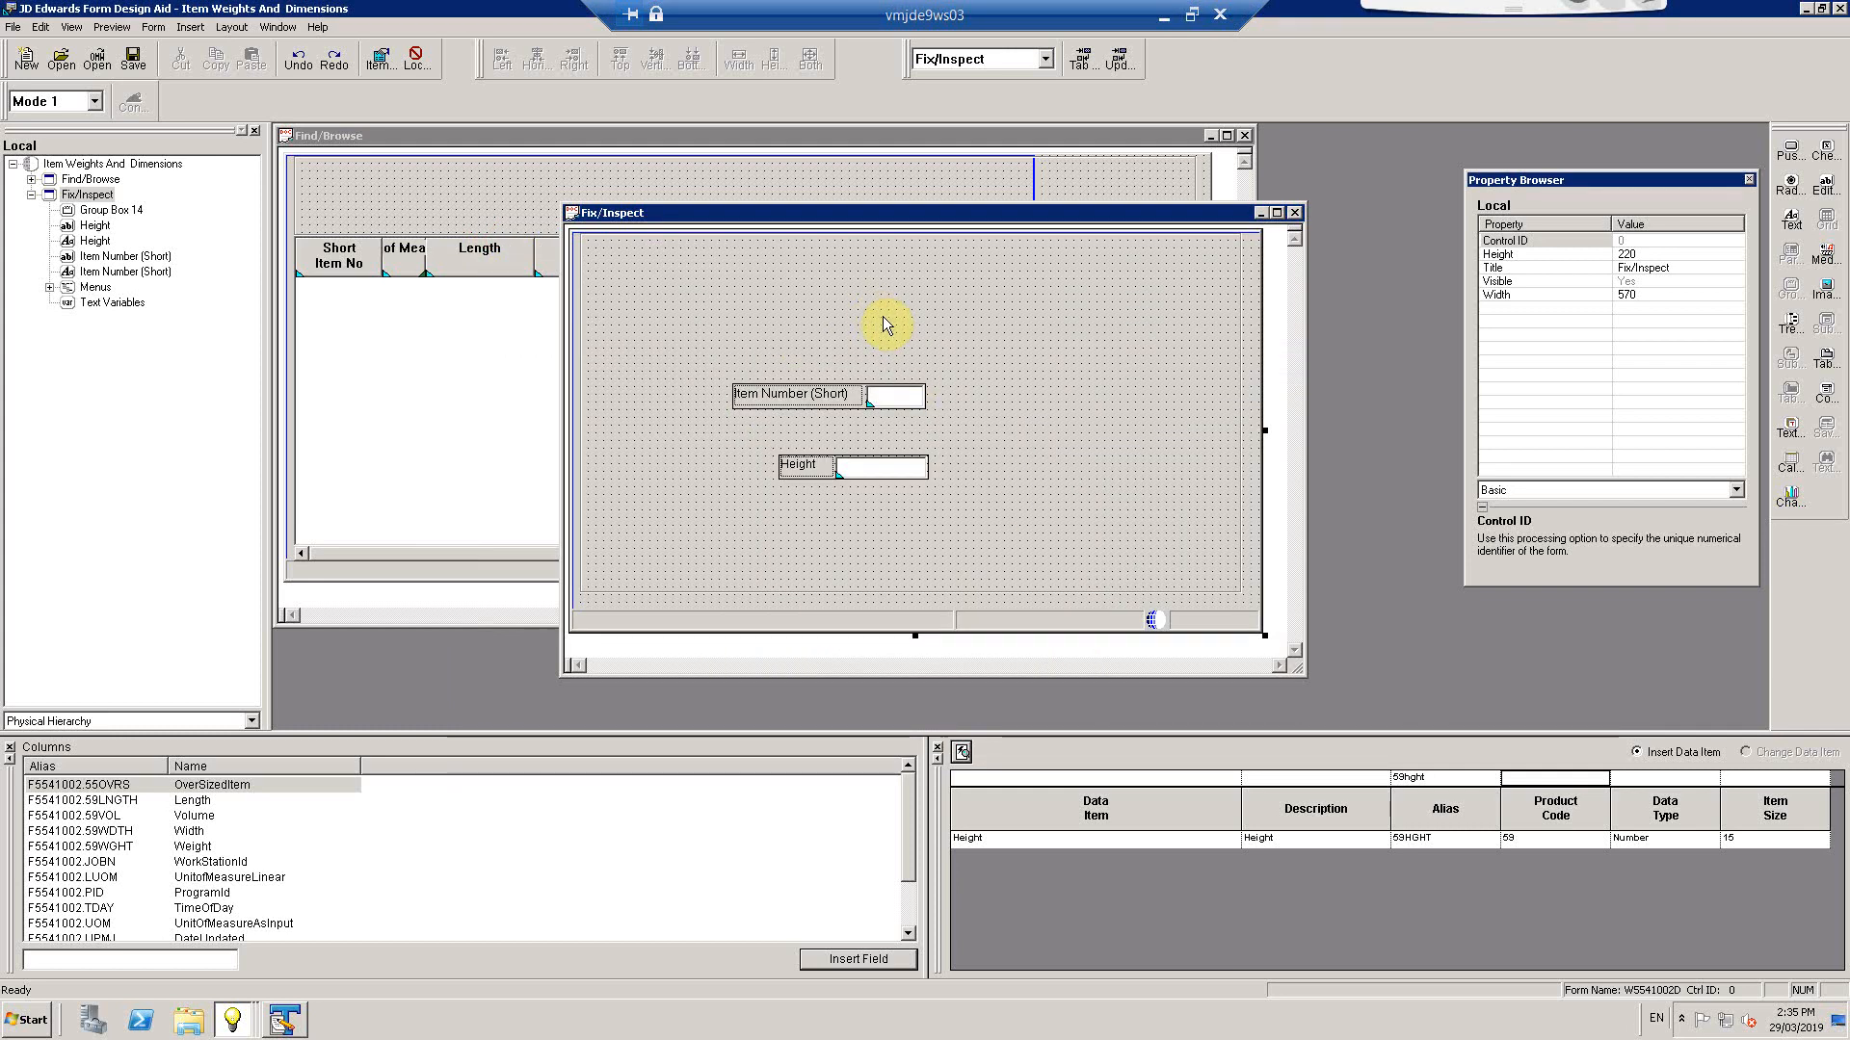
Move the Item Number (Short) field to the upper-left corner of the Fix/Inspect form
drag(755, 219, 704, 223)
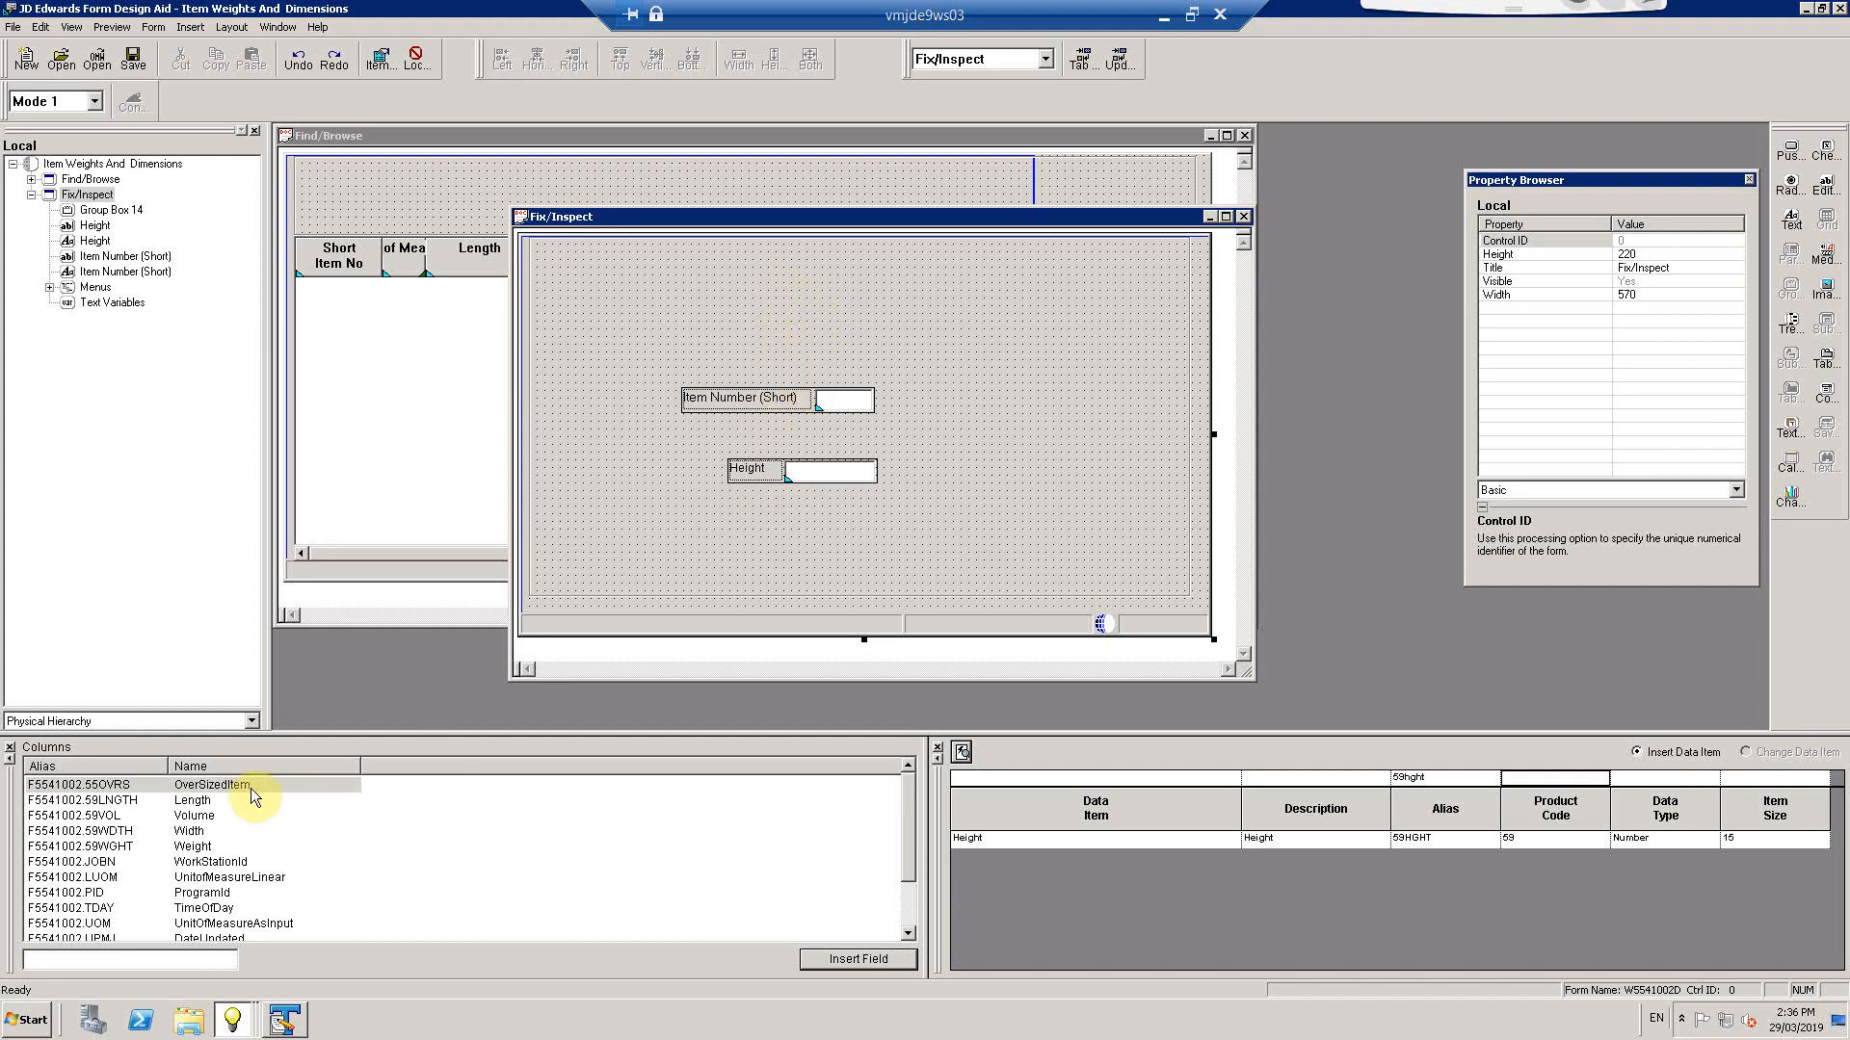
click(737, 406)
drag(737, 405, 605, 283)
click(735, 349)
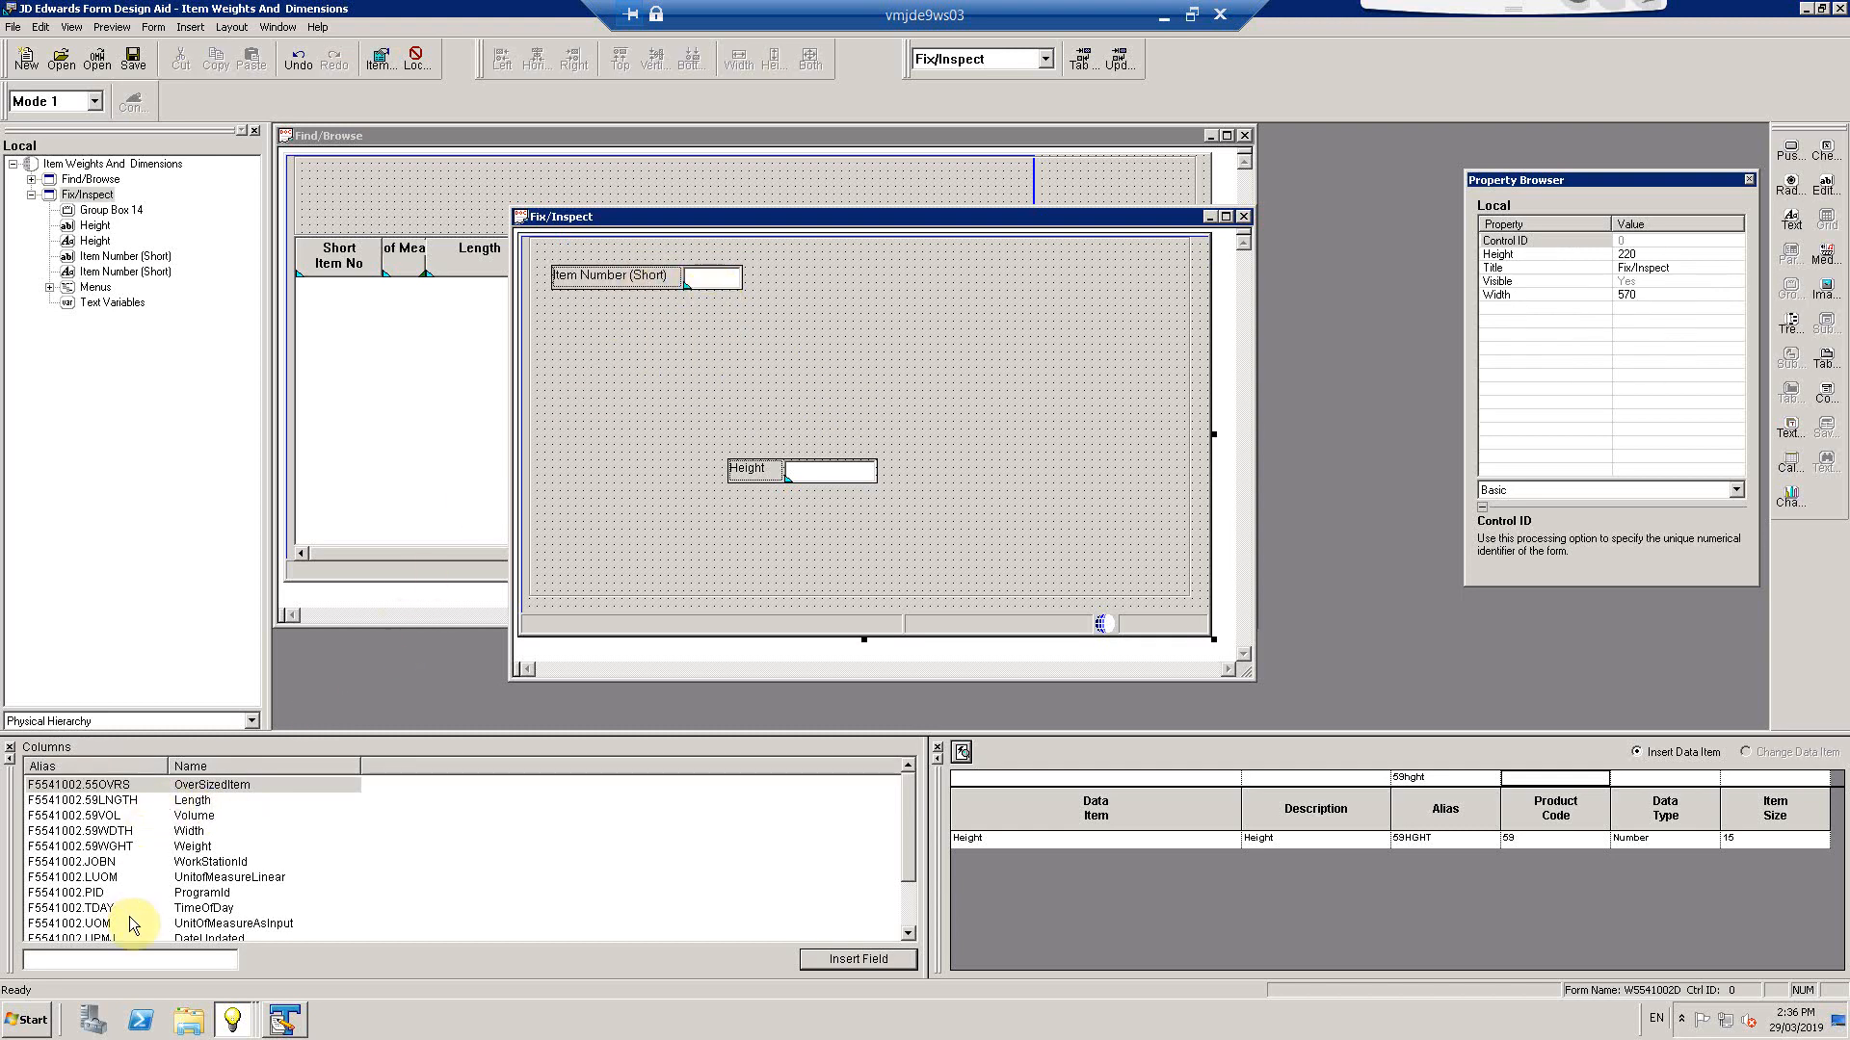
Insert the business view column F5541002.UOM directly below Item Number (Short) on the Fix/Inspect form
click(116, 800)
scroll(183, 896, down, 2)
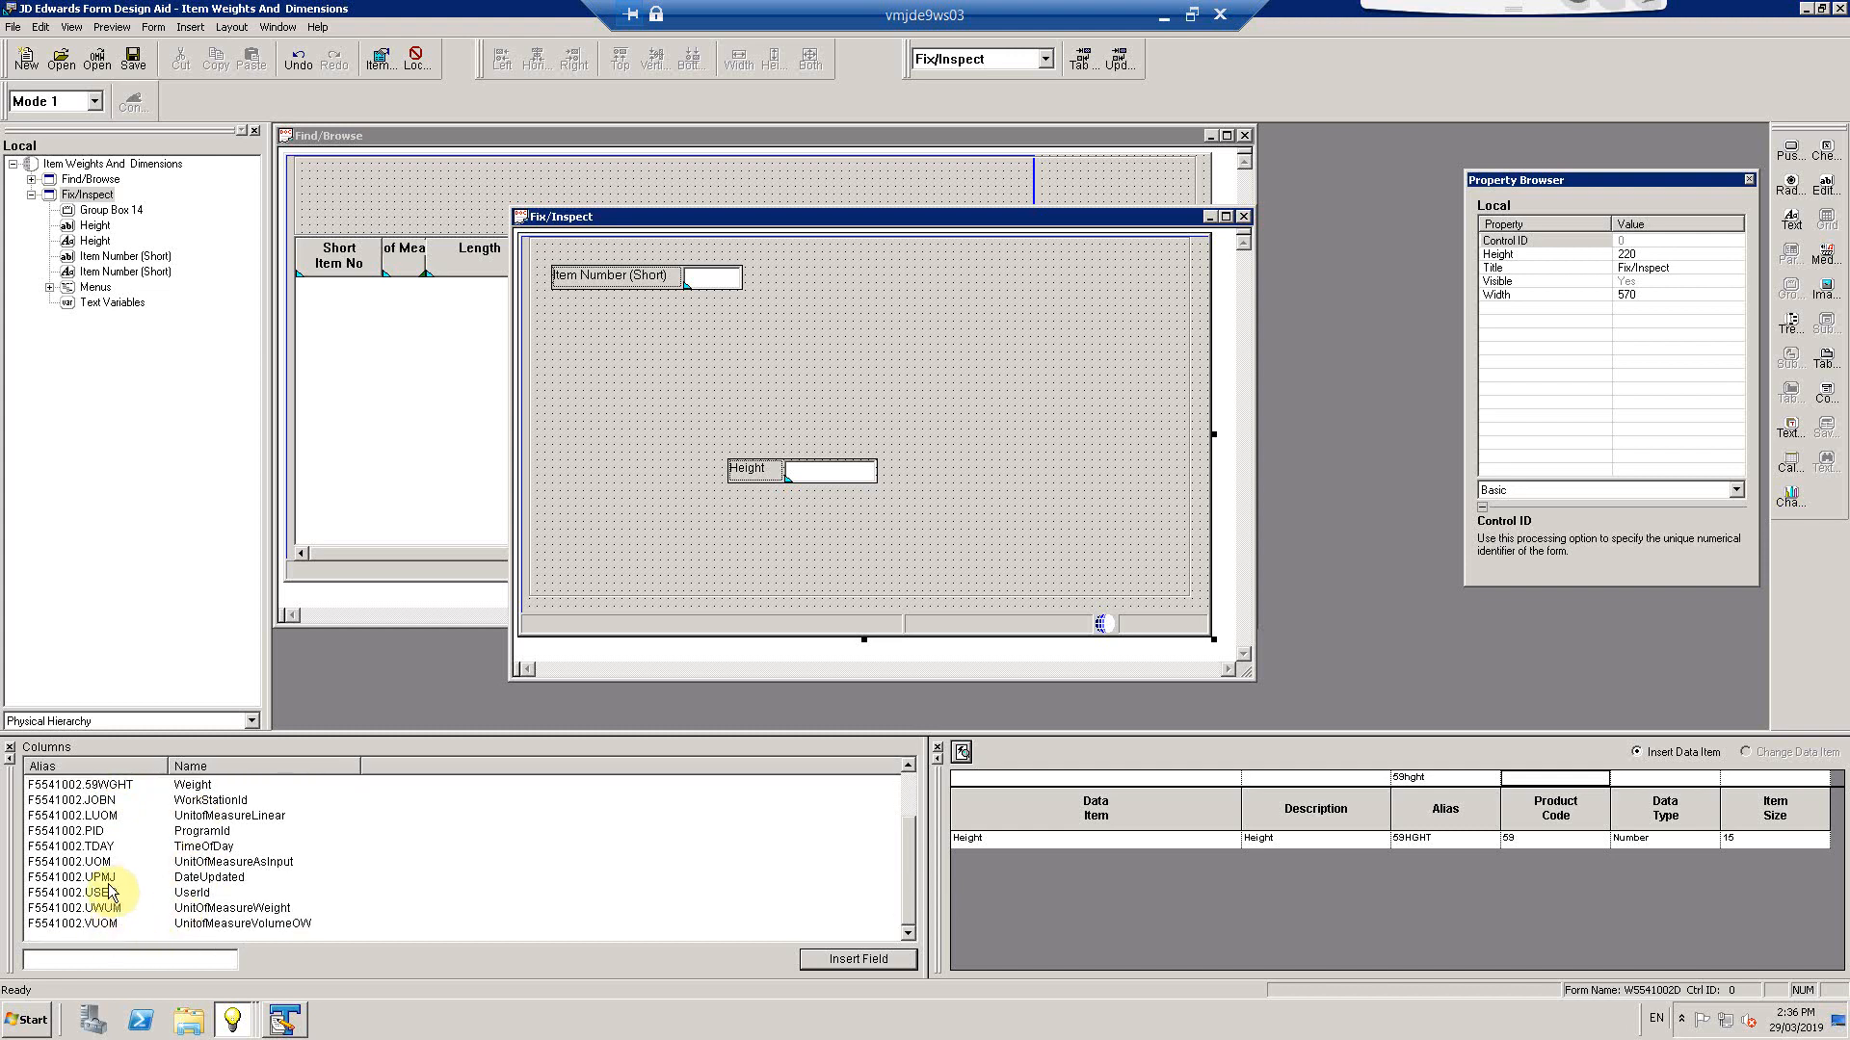
drag(106, 862, 636, 316)
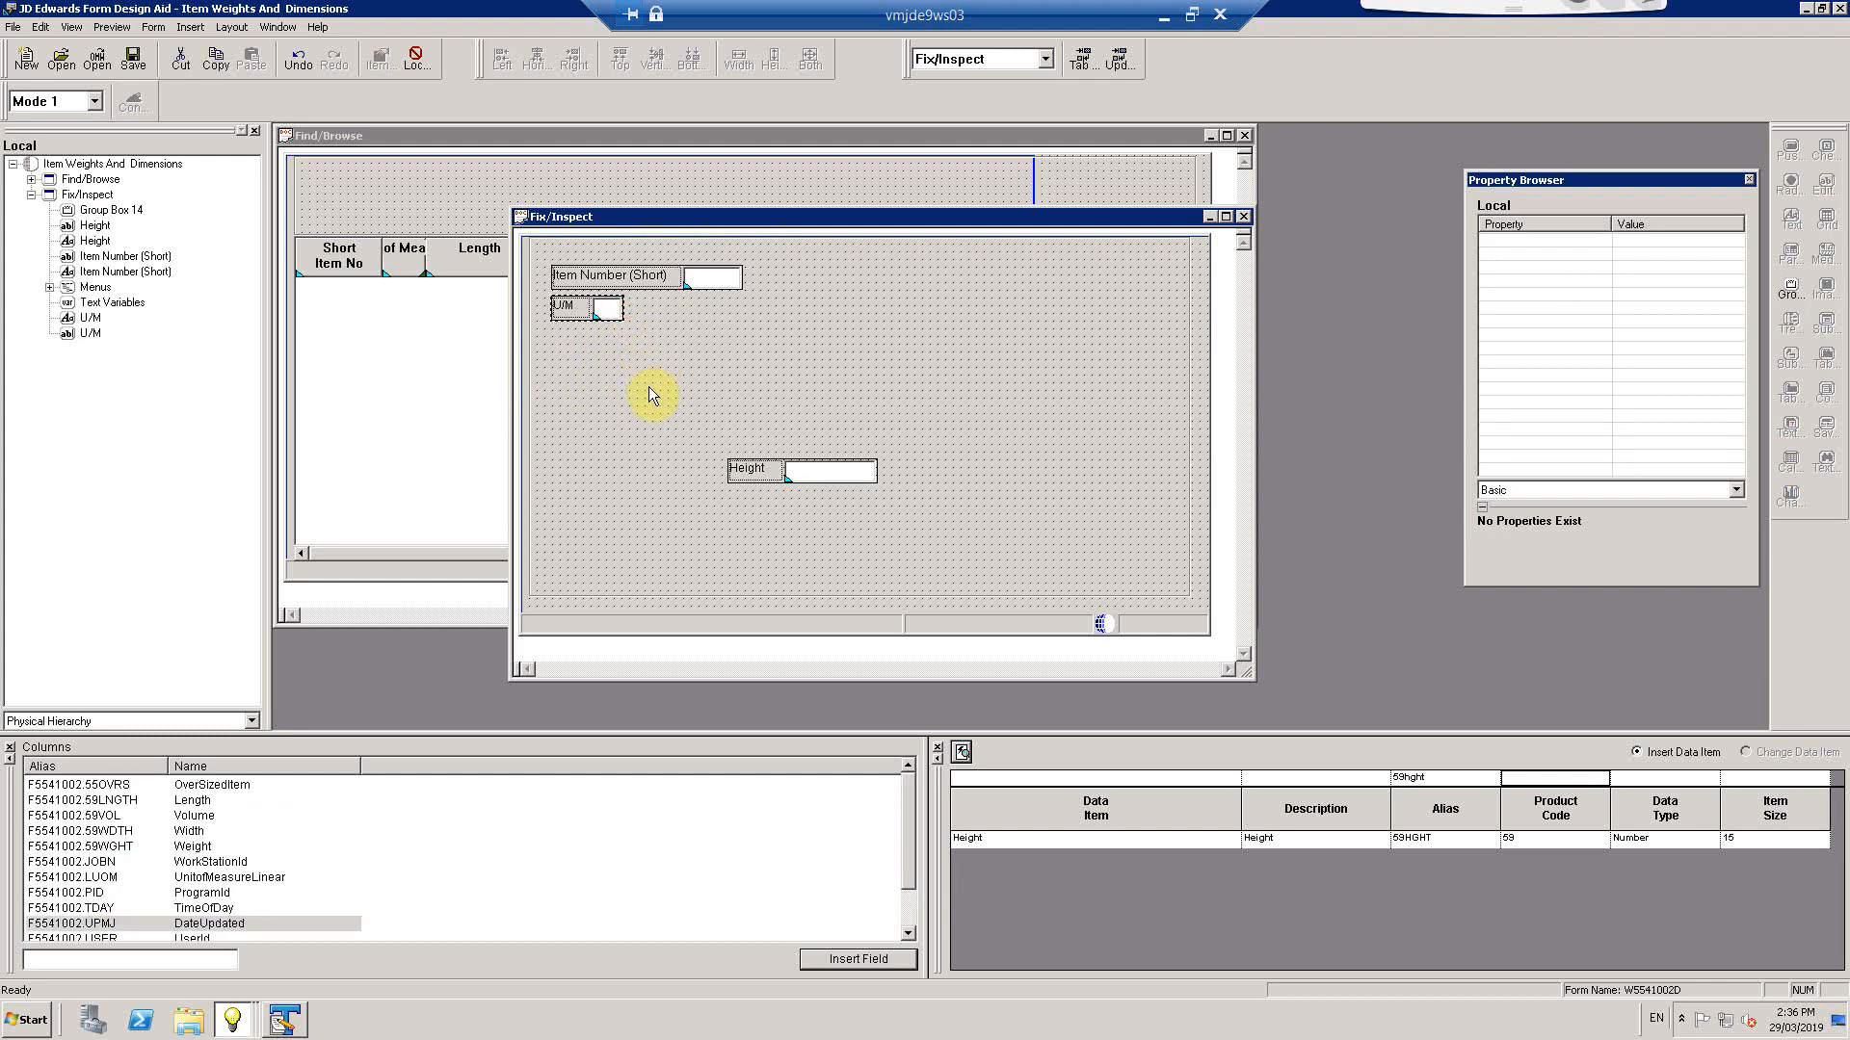
Move the Height field up beneath the U/M field and save the application
click(745, 471)
drag(743, 473, 578, 372)
click(627, 446)
click(133, 60)
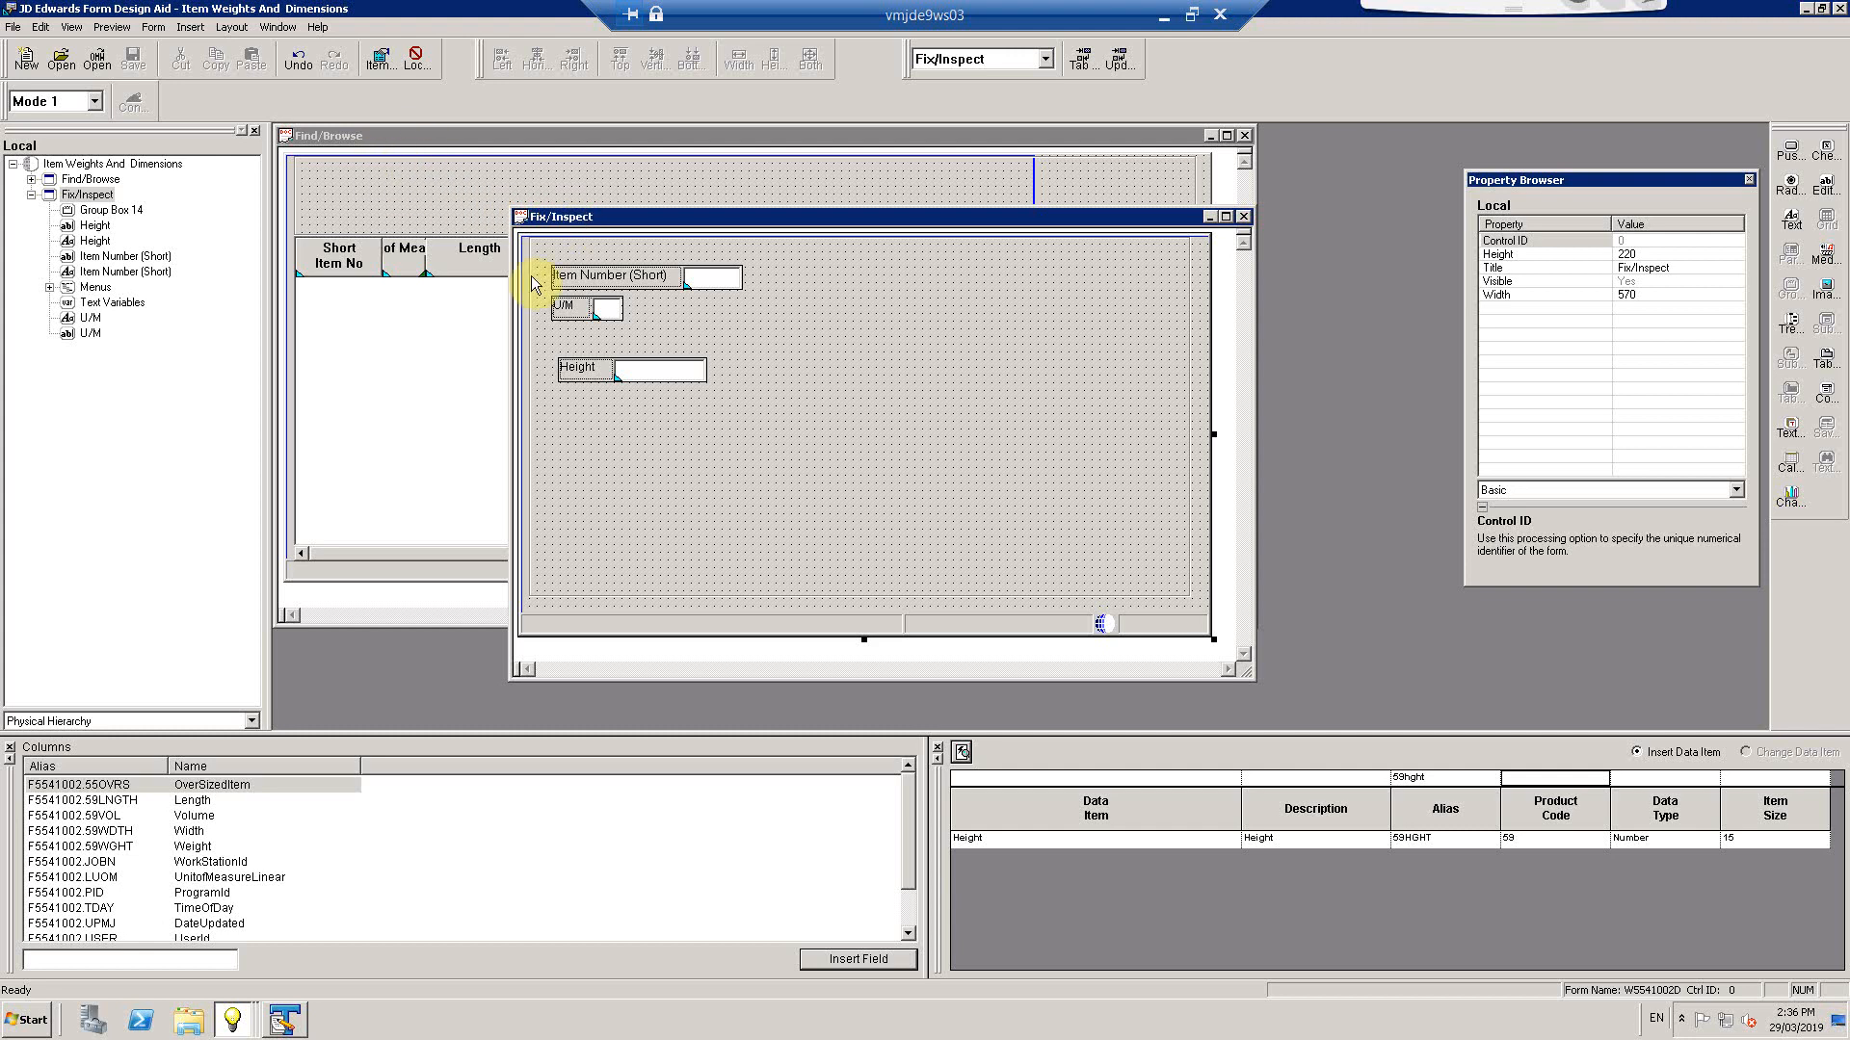
Compare the Find/Browse and Fix/Inspect forms, moving the Find/Browse window until its whole grid is in view
click(377, 193)
drag(541, 143, 825, 157)
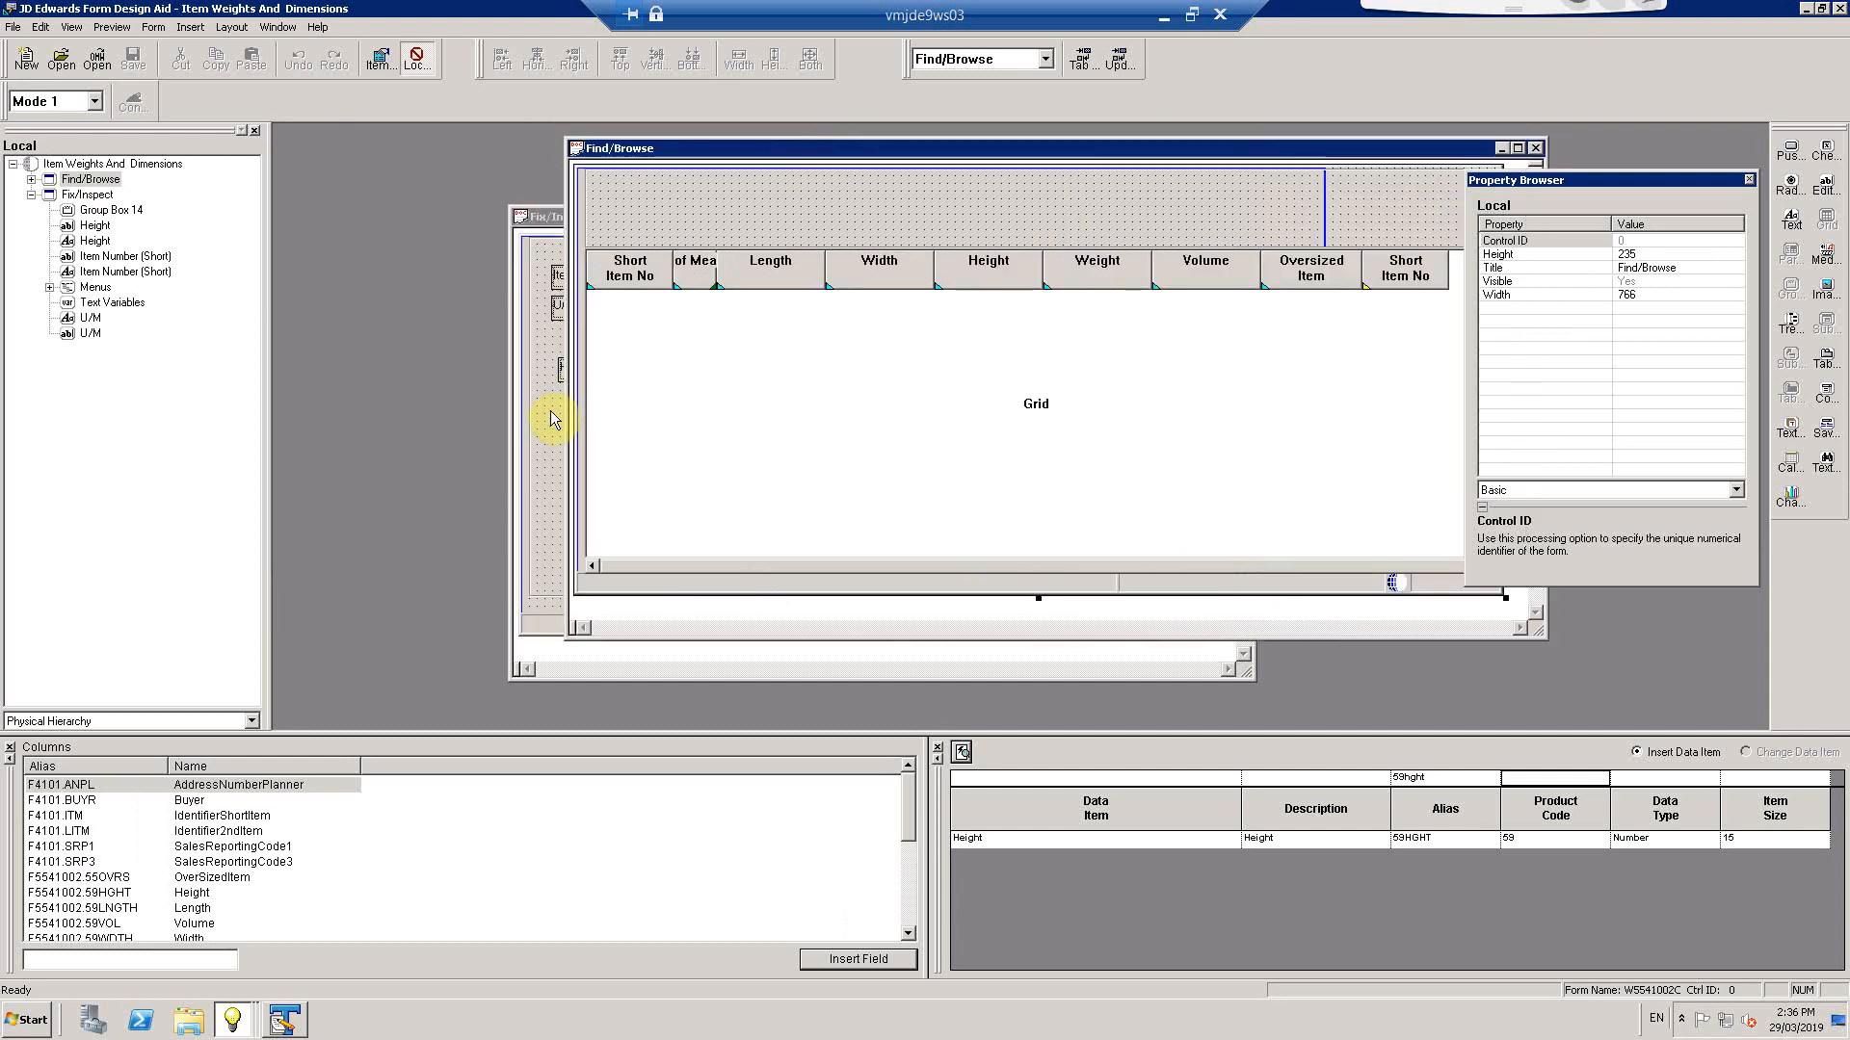
click(556, 461)
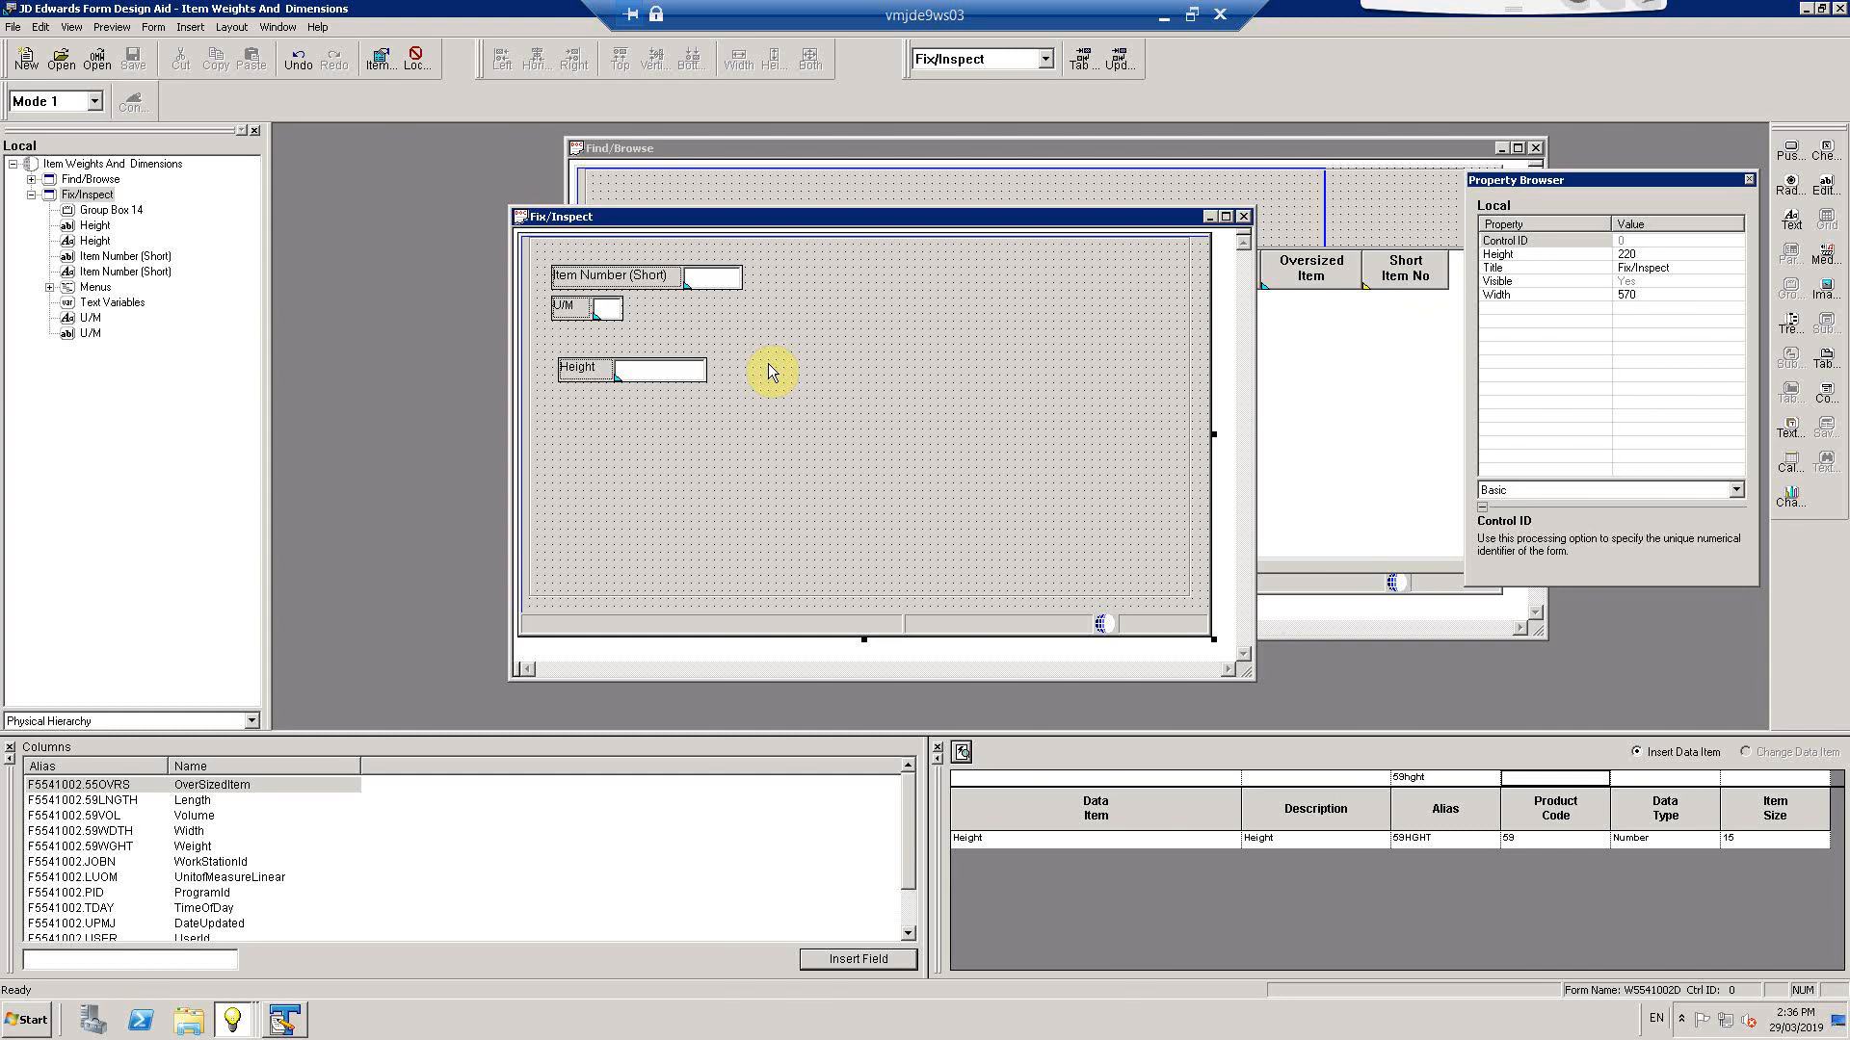
click(865, 191)
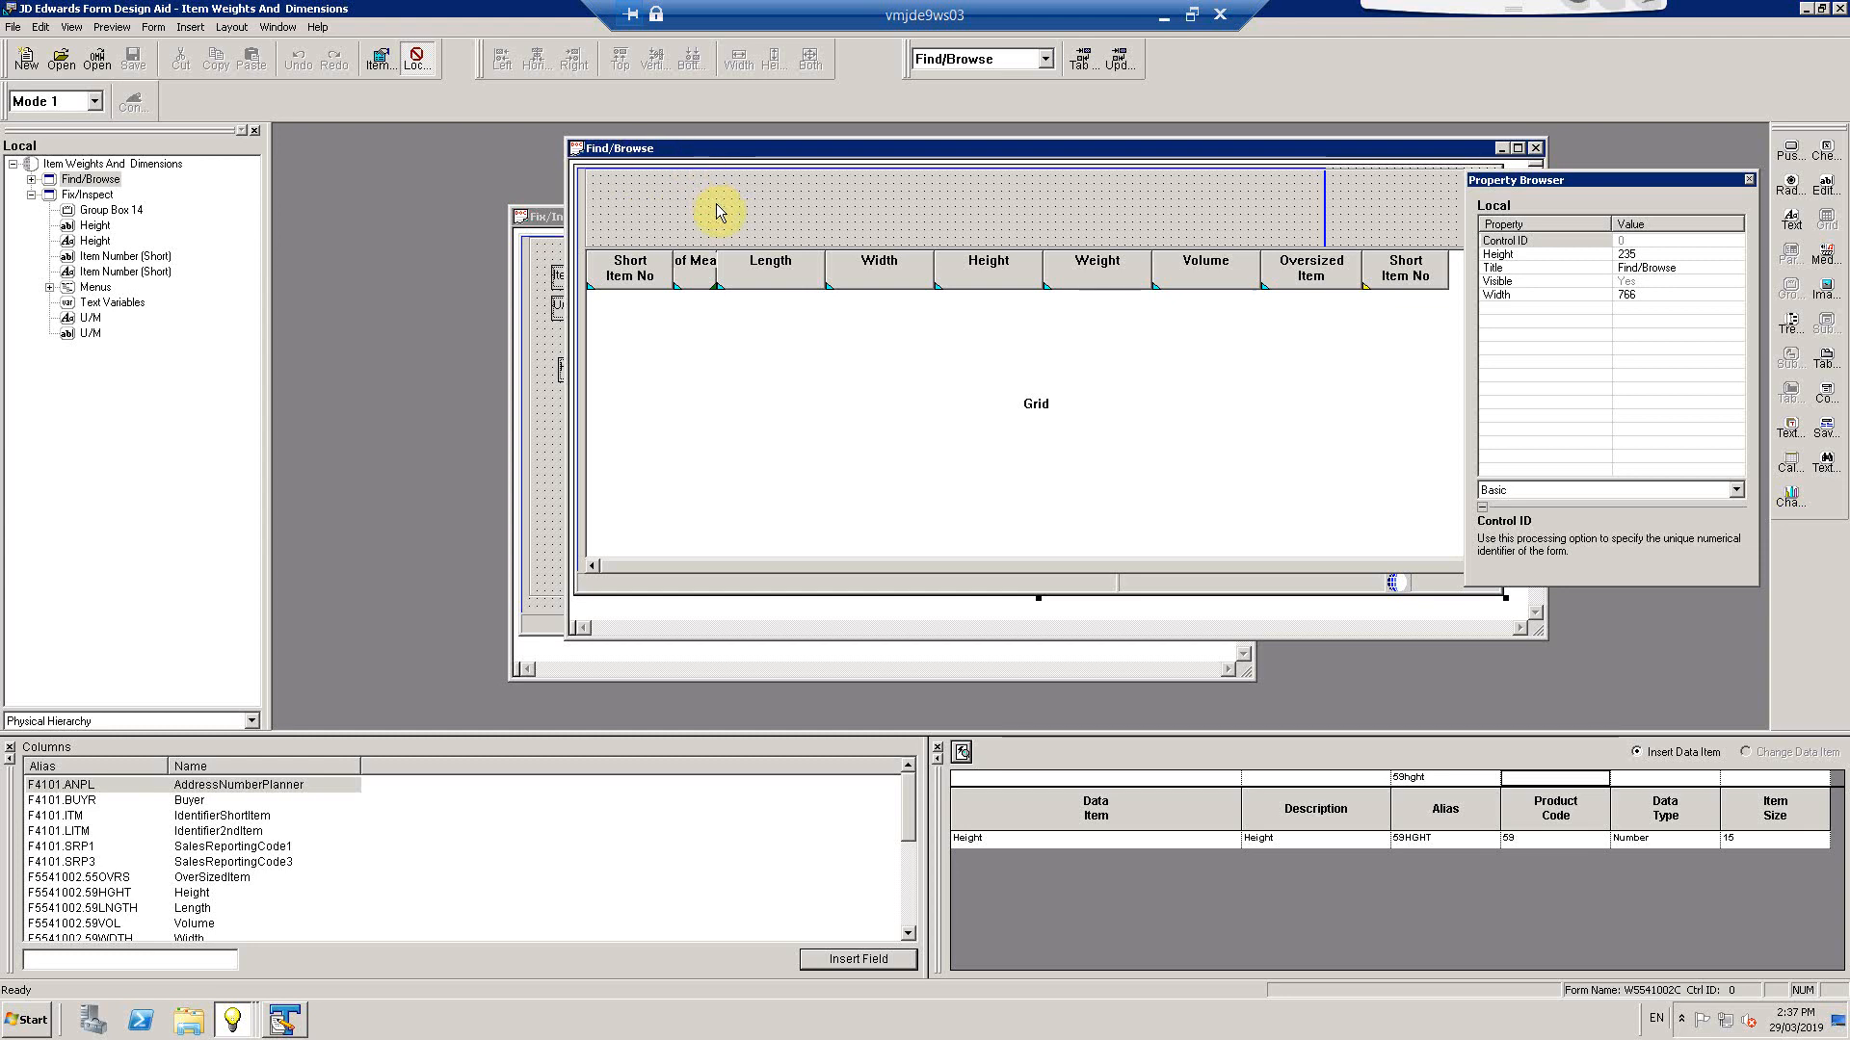
click(154, 27)
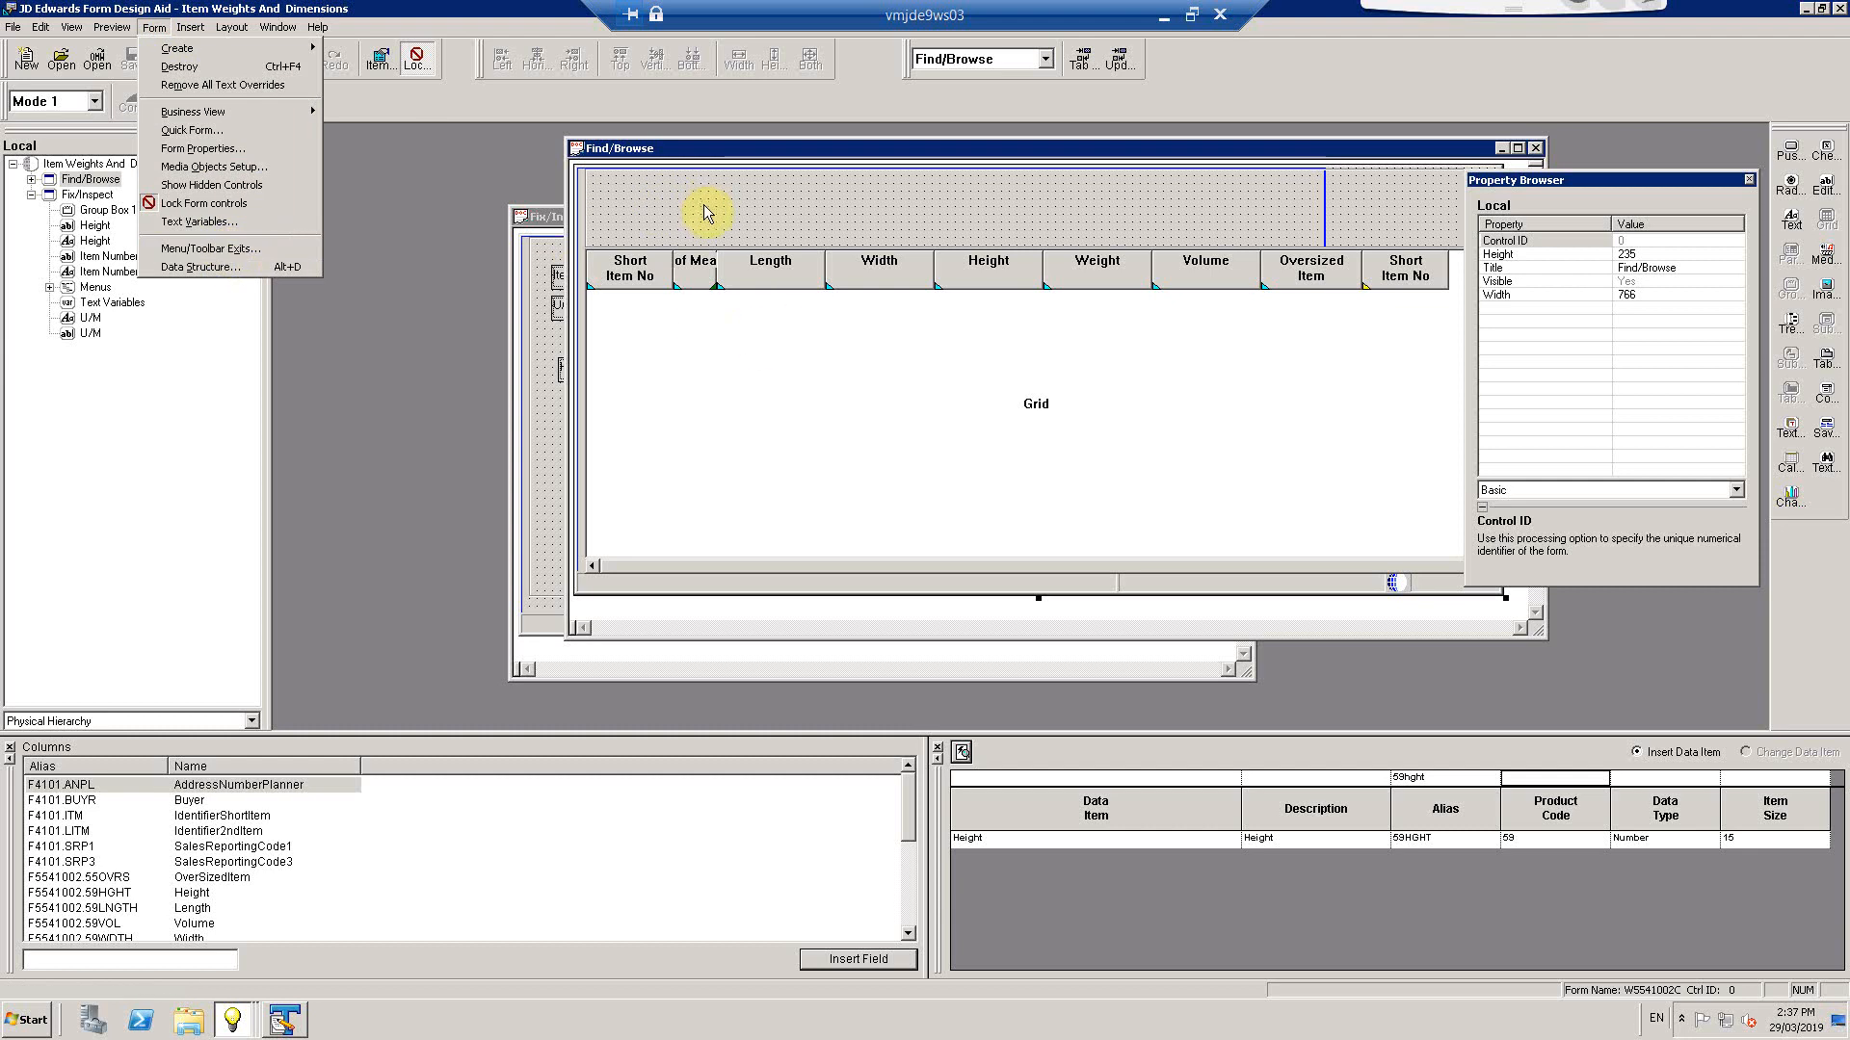
click(694, 164)
drag(578, 153, 467, 158)
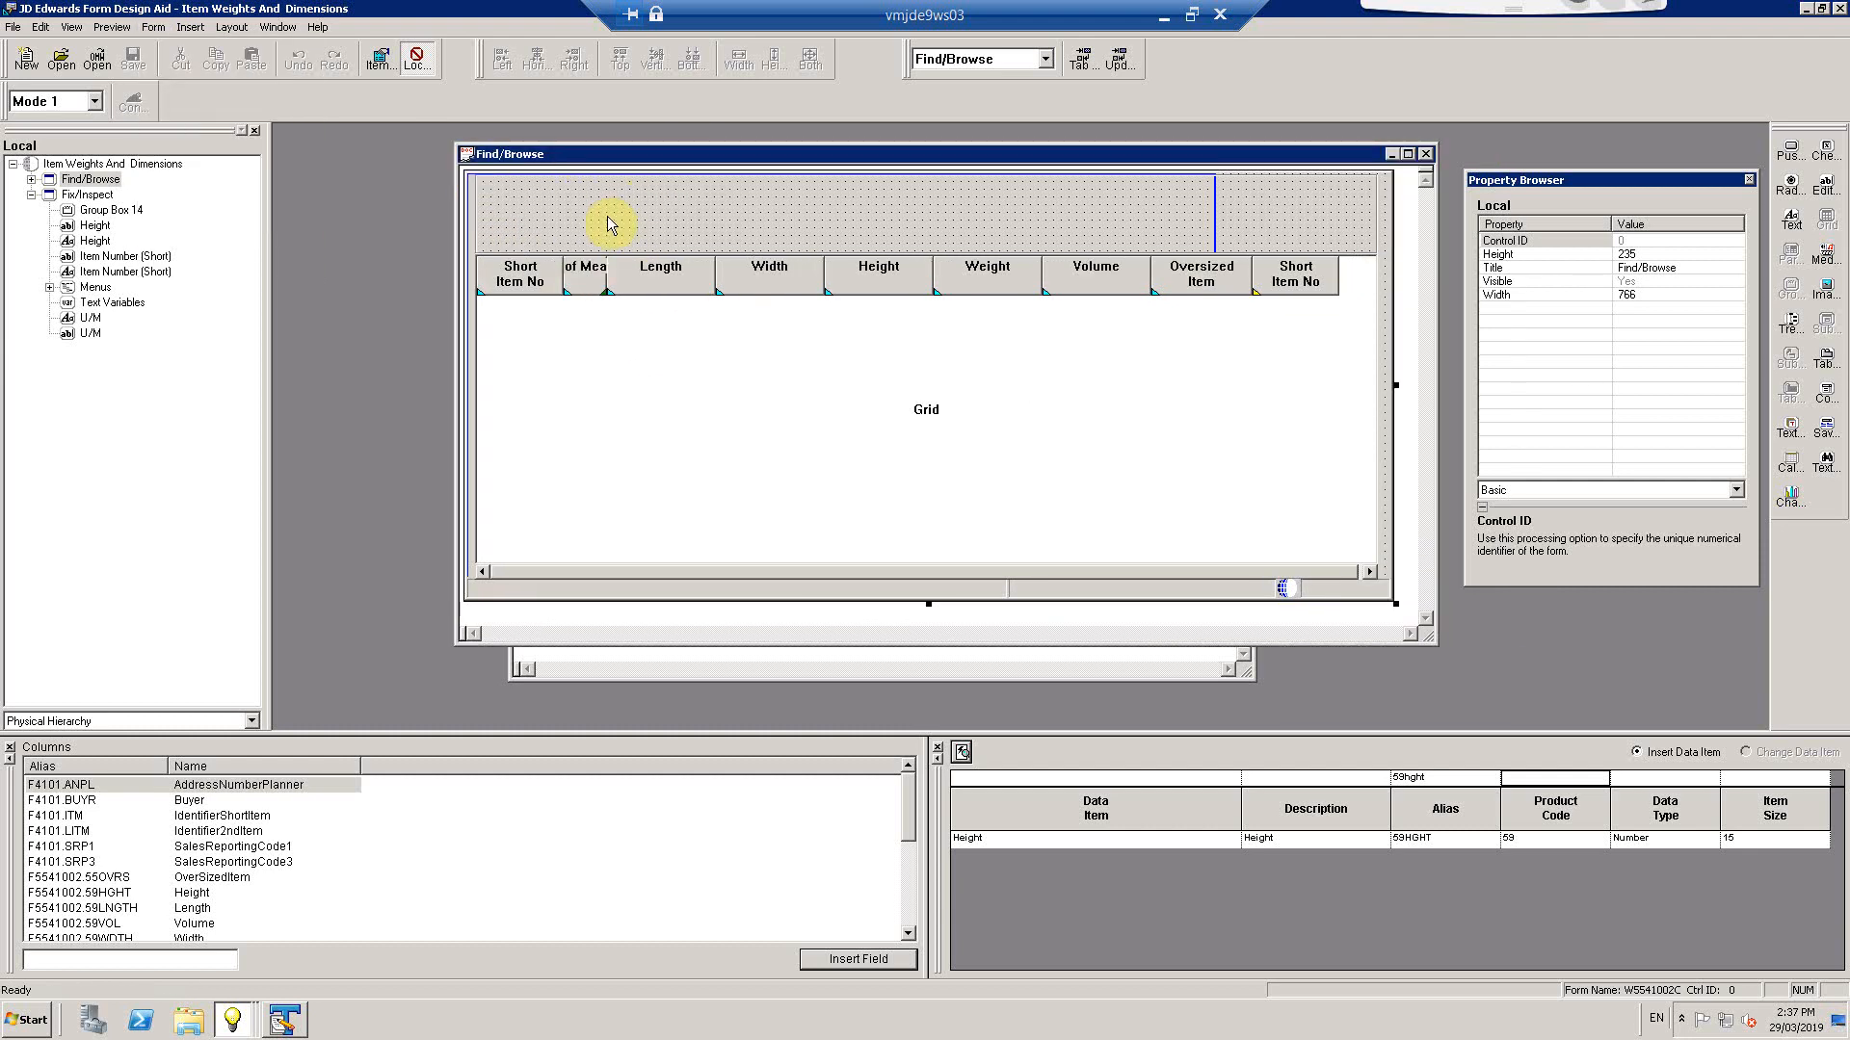
Add a menu exit of class Add, displayed on the toolbar, to the Find/Browse form's File exits
click(154, 28)
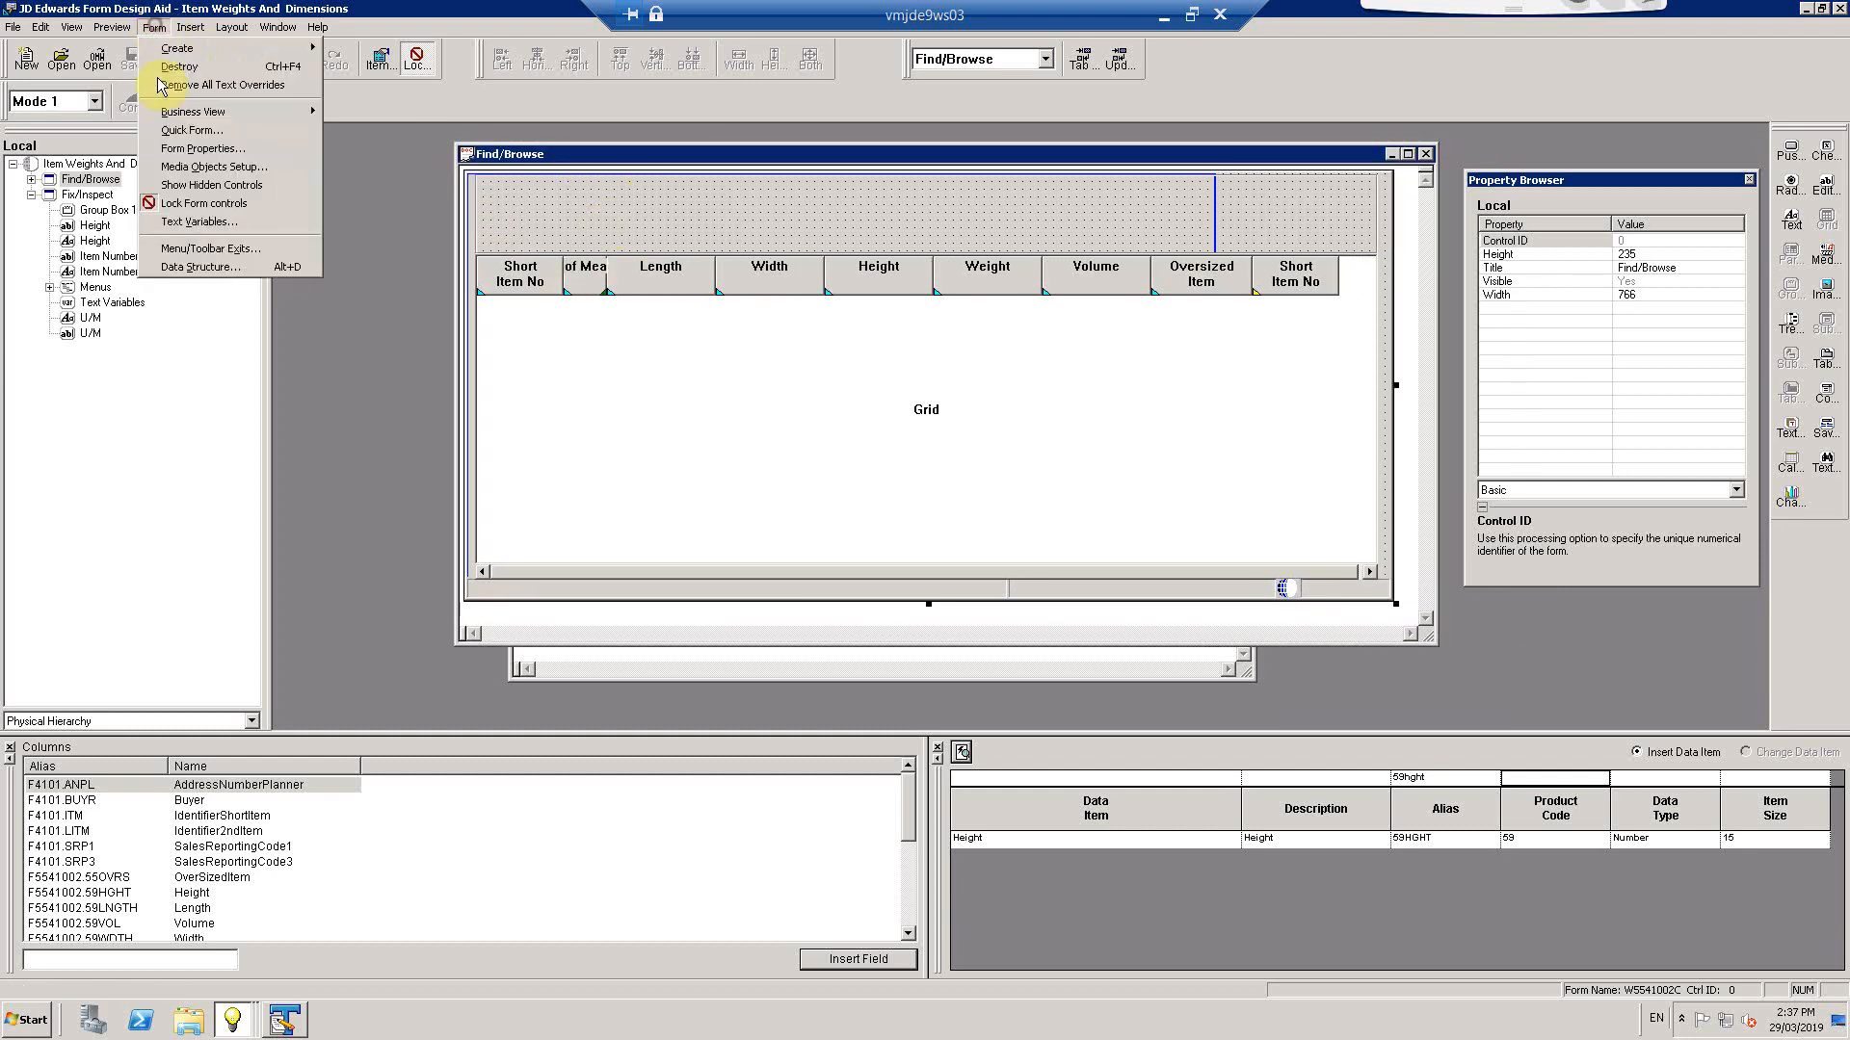
click(228, 250)
click(777, 421)
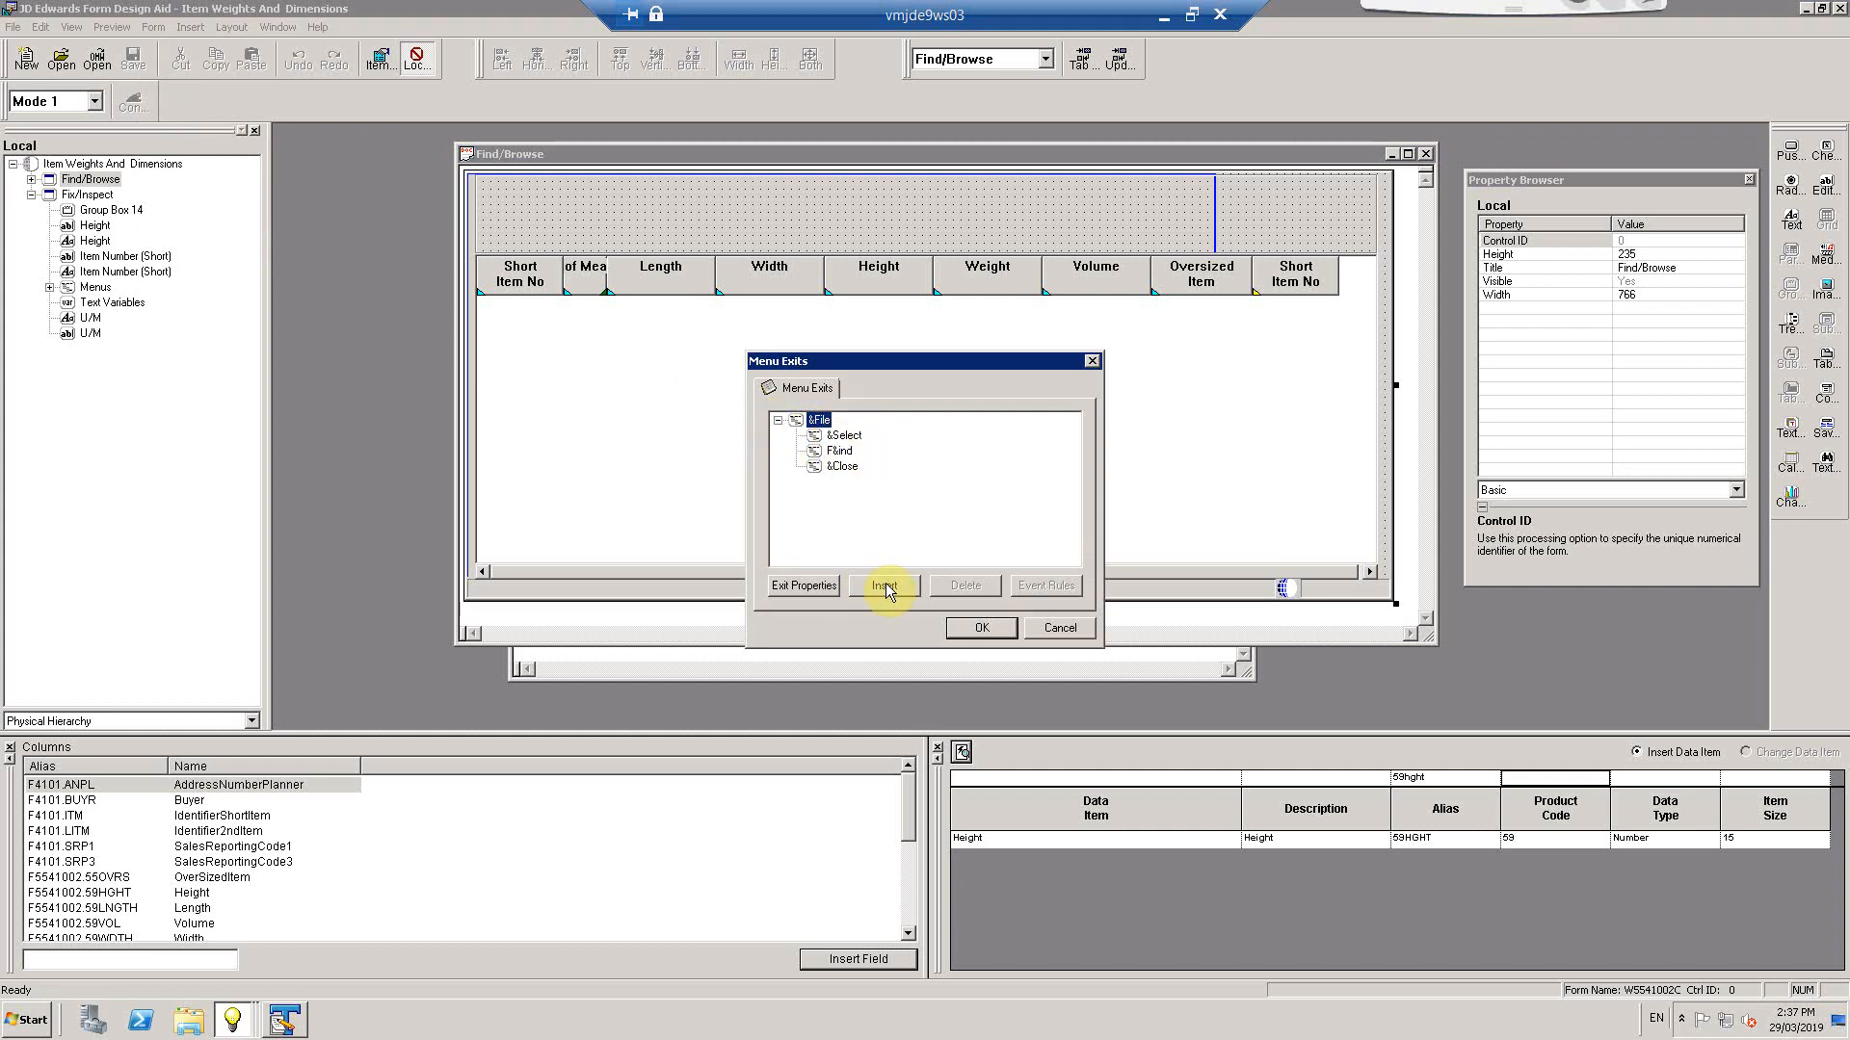
click(884, 586)
click(1055, 544)
click(818, 403)
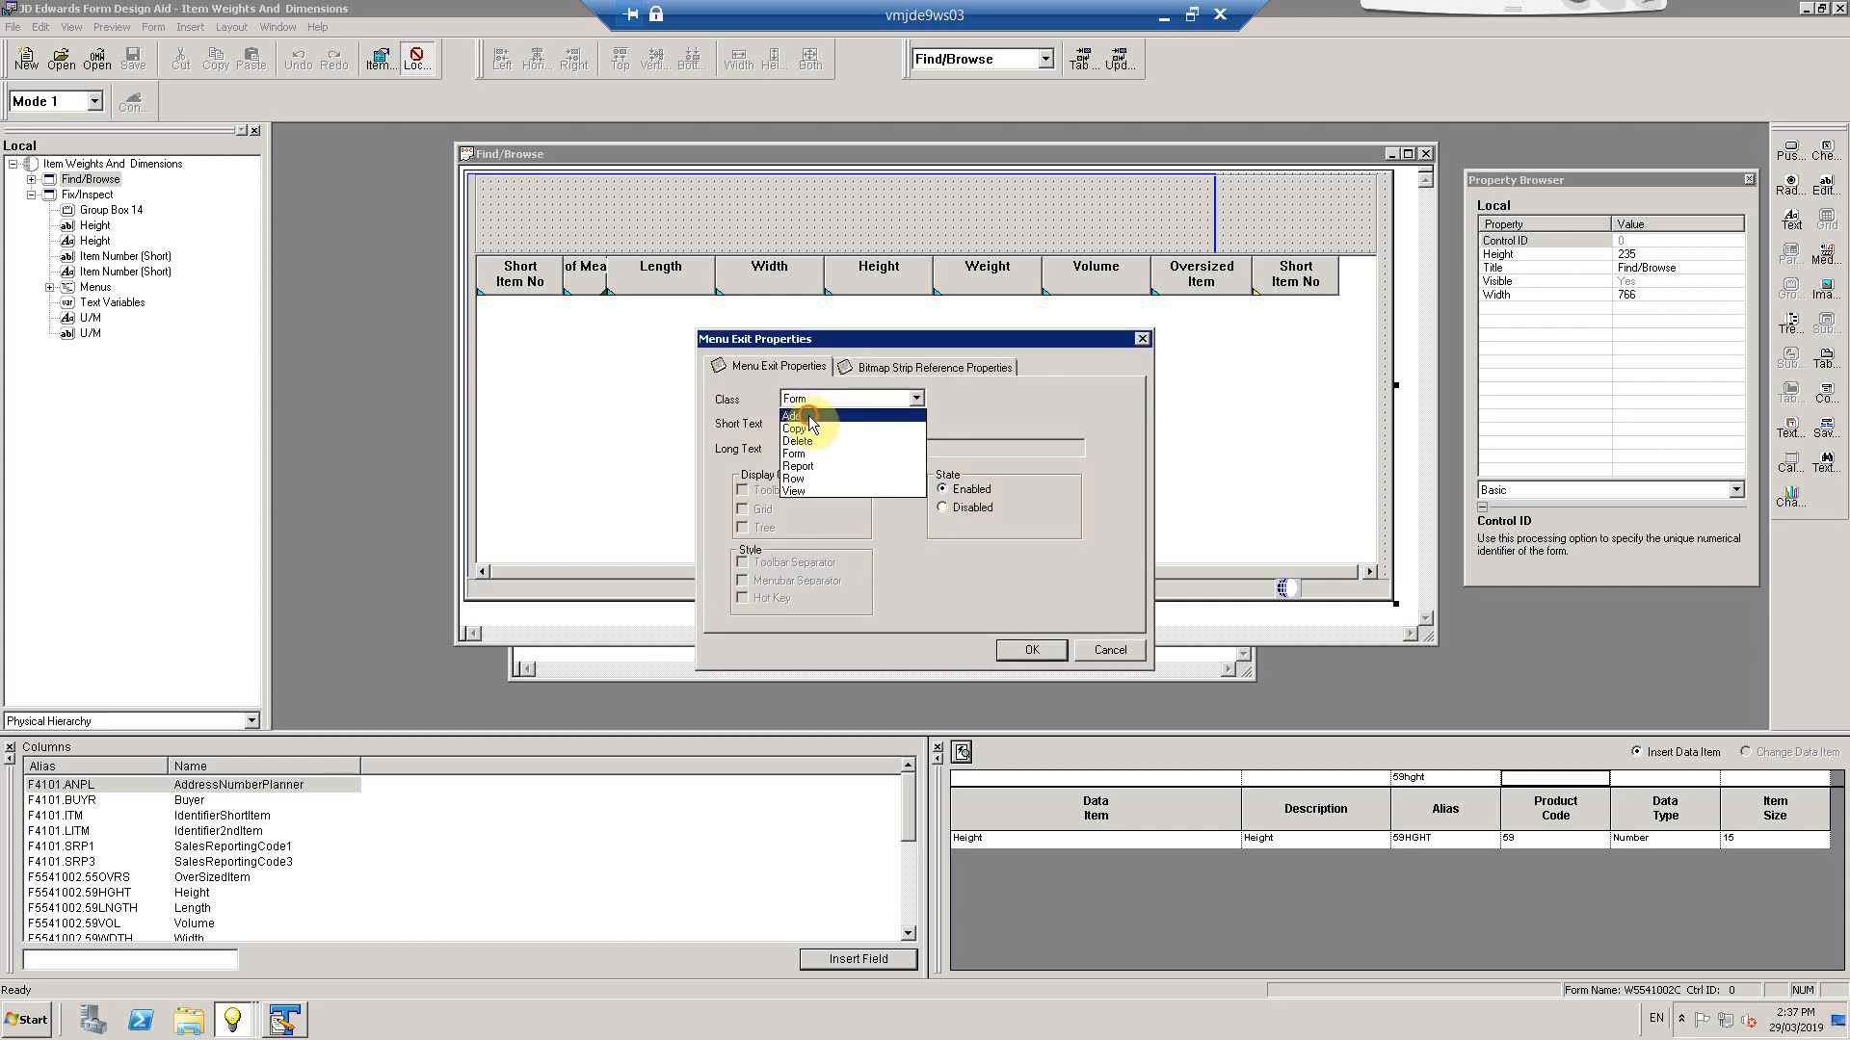
click(808, 416)
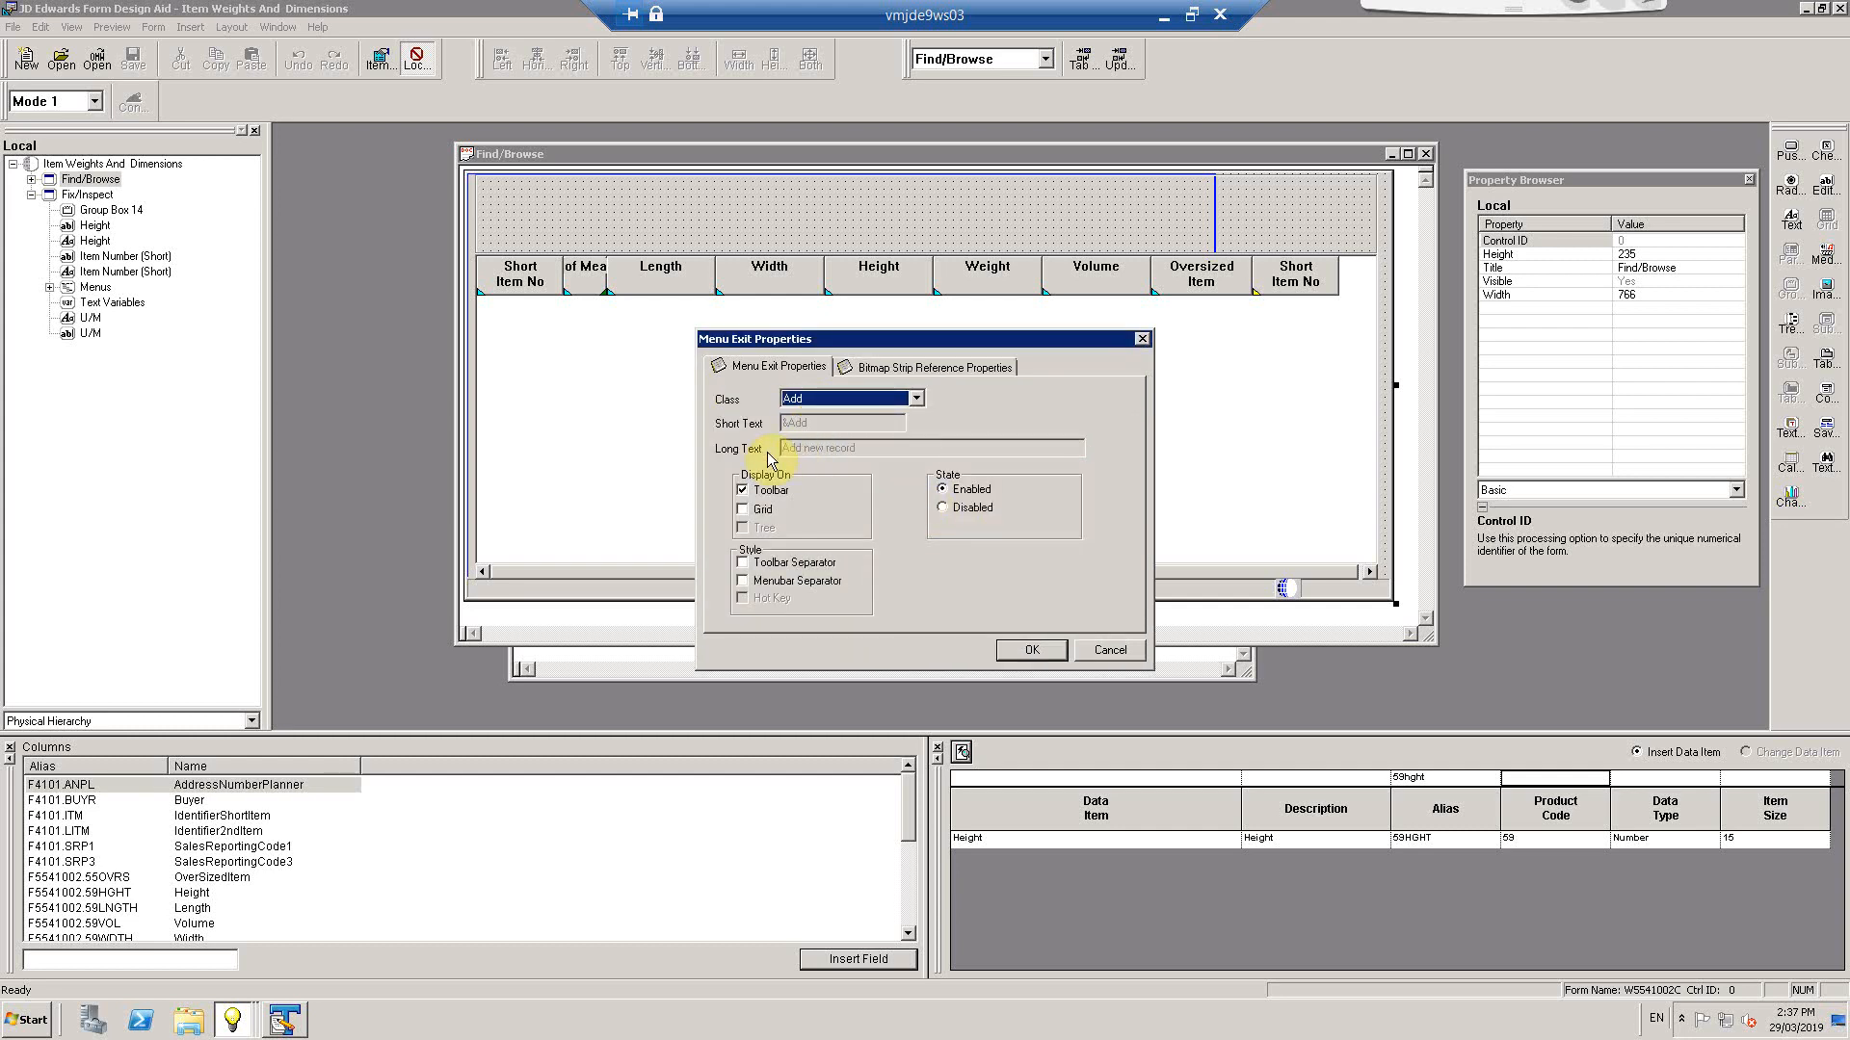
click(1031, 649)
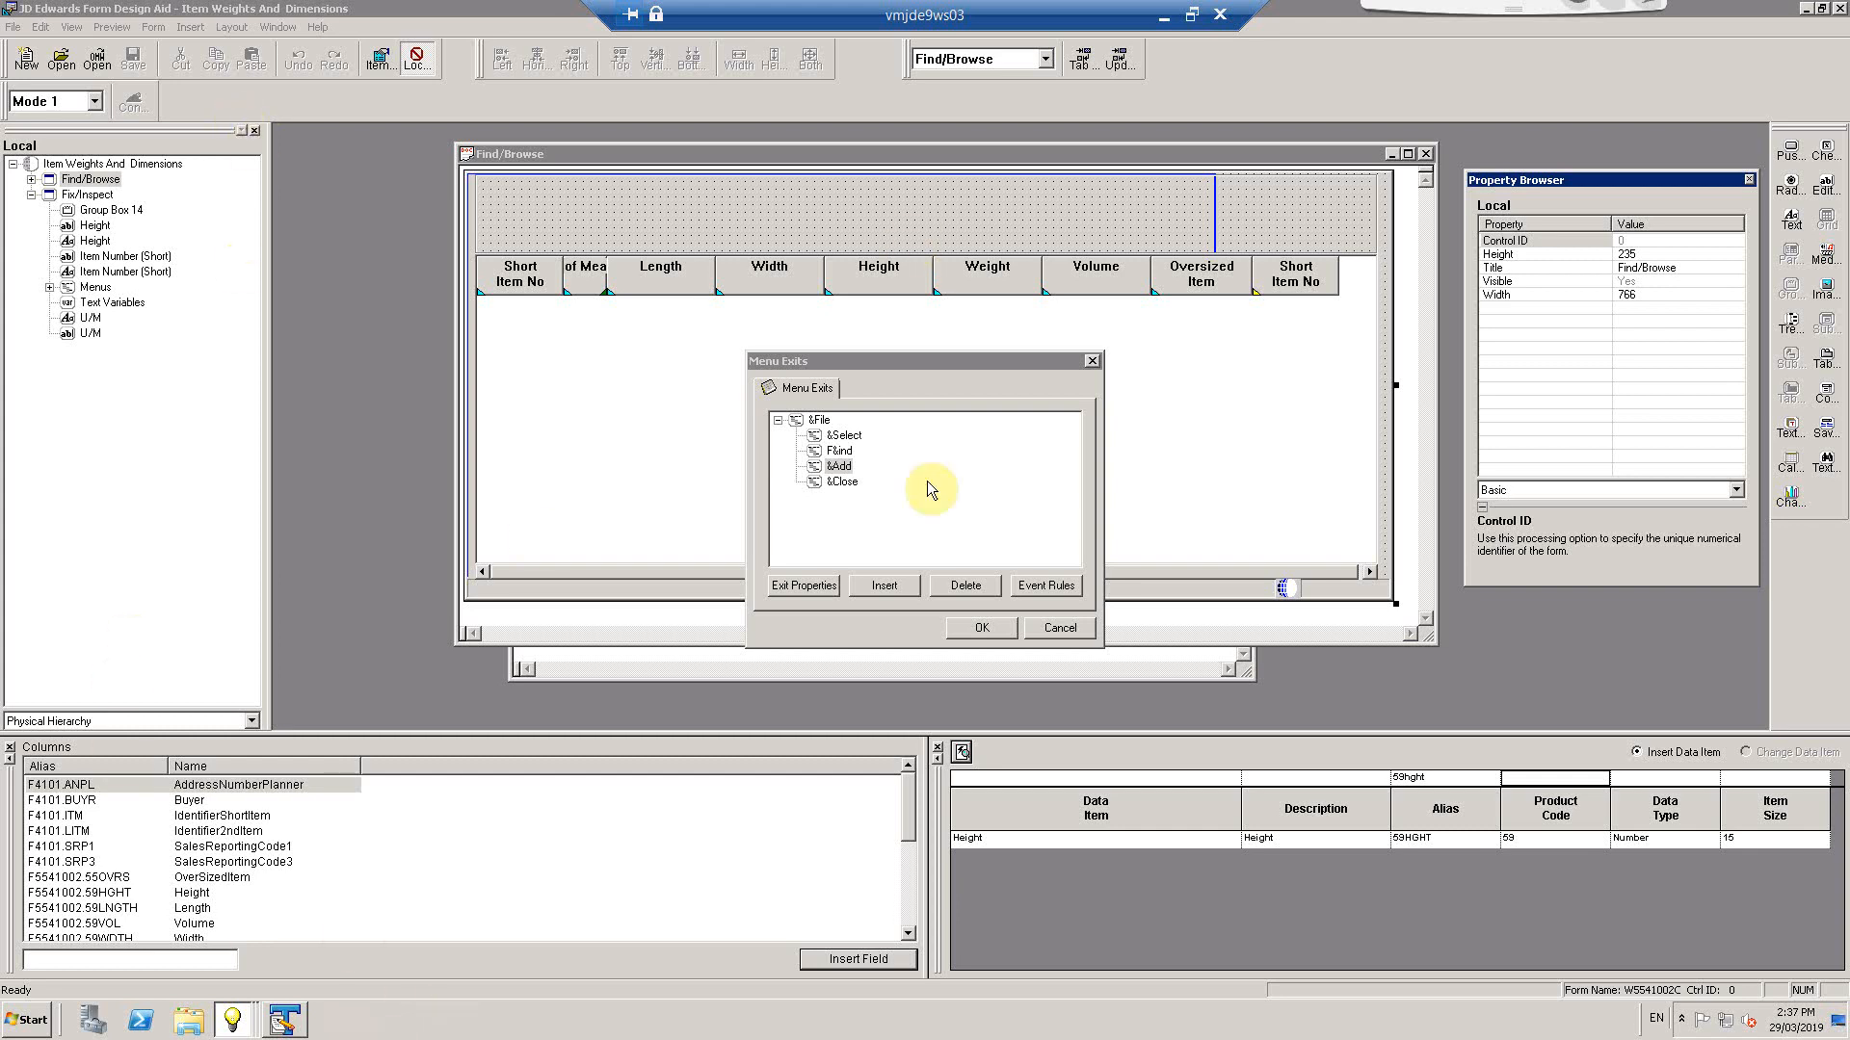
click(975, 627)
Insert a push button in the empty header area above the Find/Browse grid
click(758, 211)
click(189, 27)
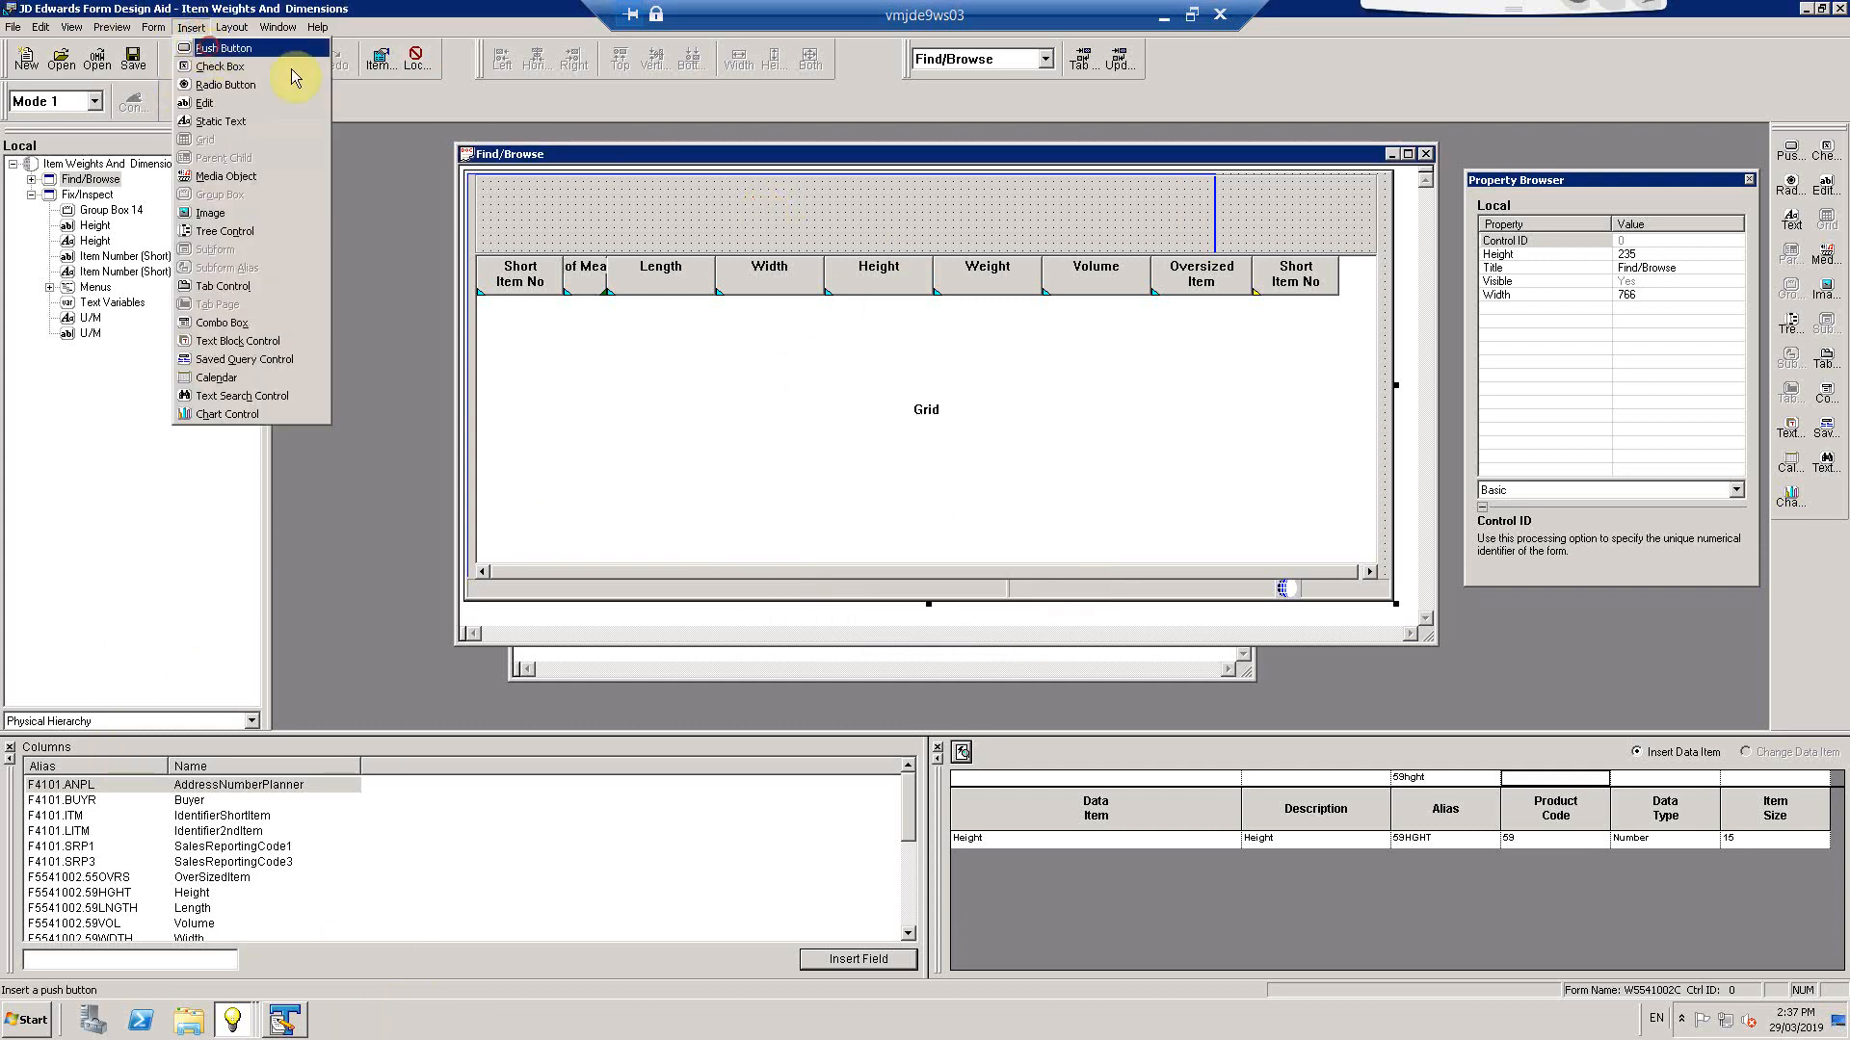
click(208, 45)
click(718, 214)
click(651, 233)
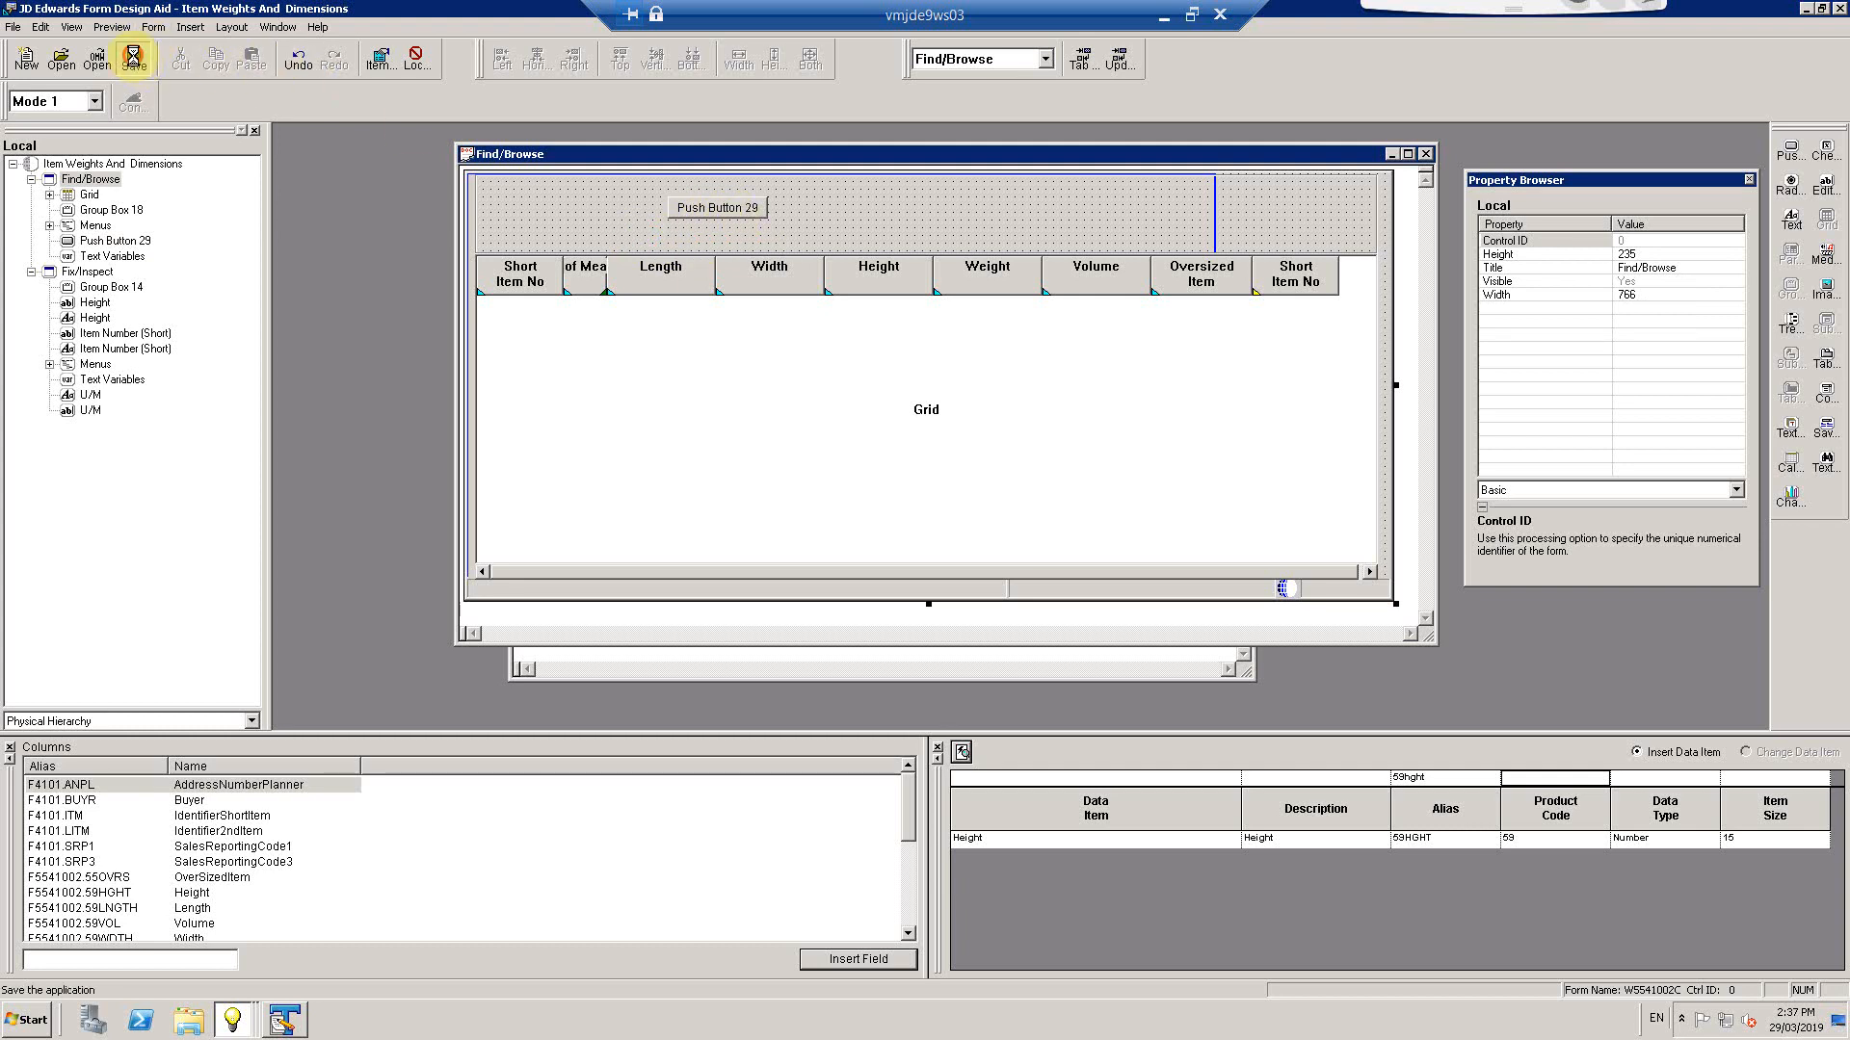
Run the application with the HTML engine to check the Find/Browse form, and close the browser window
click(154, 27)
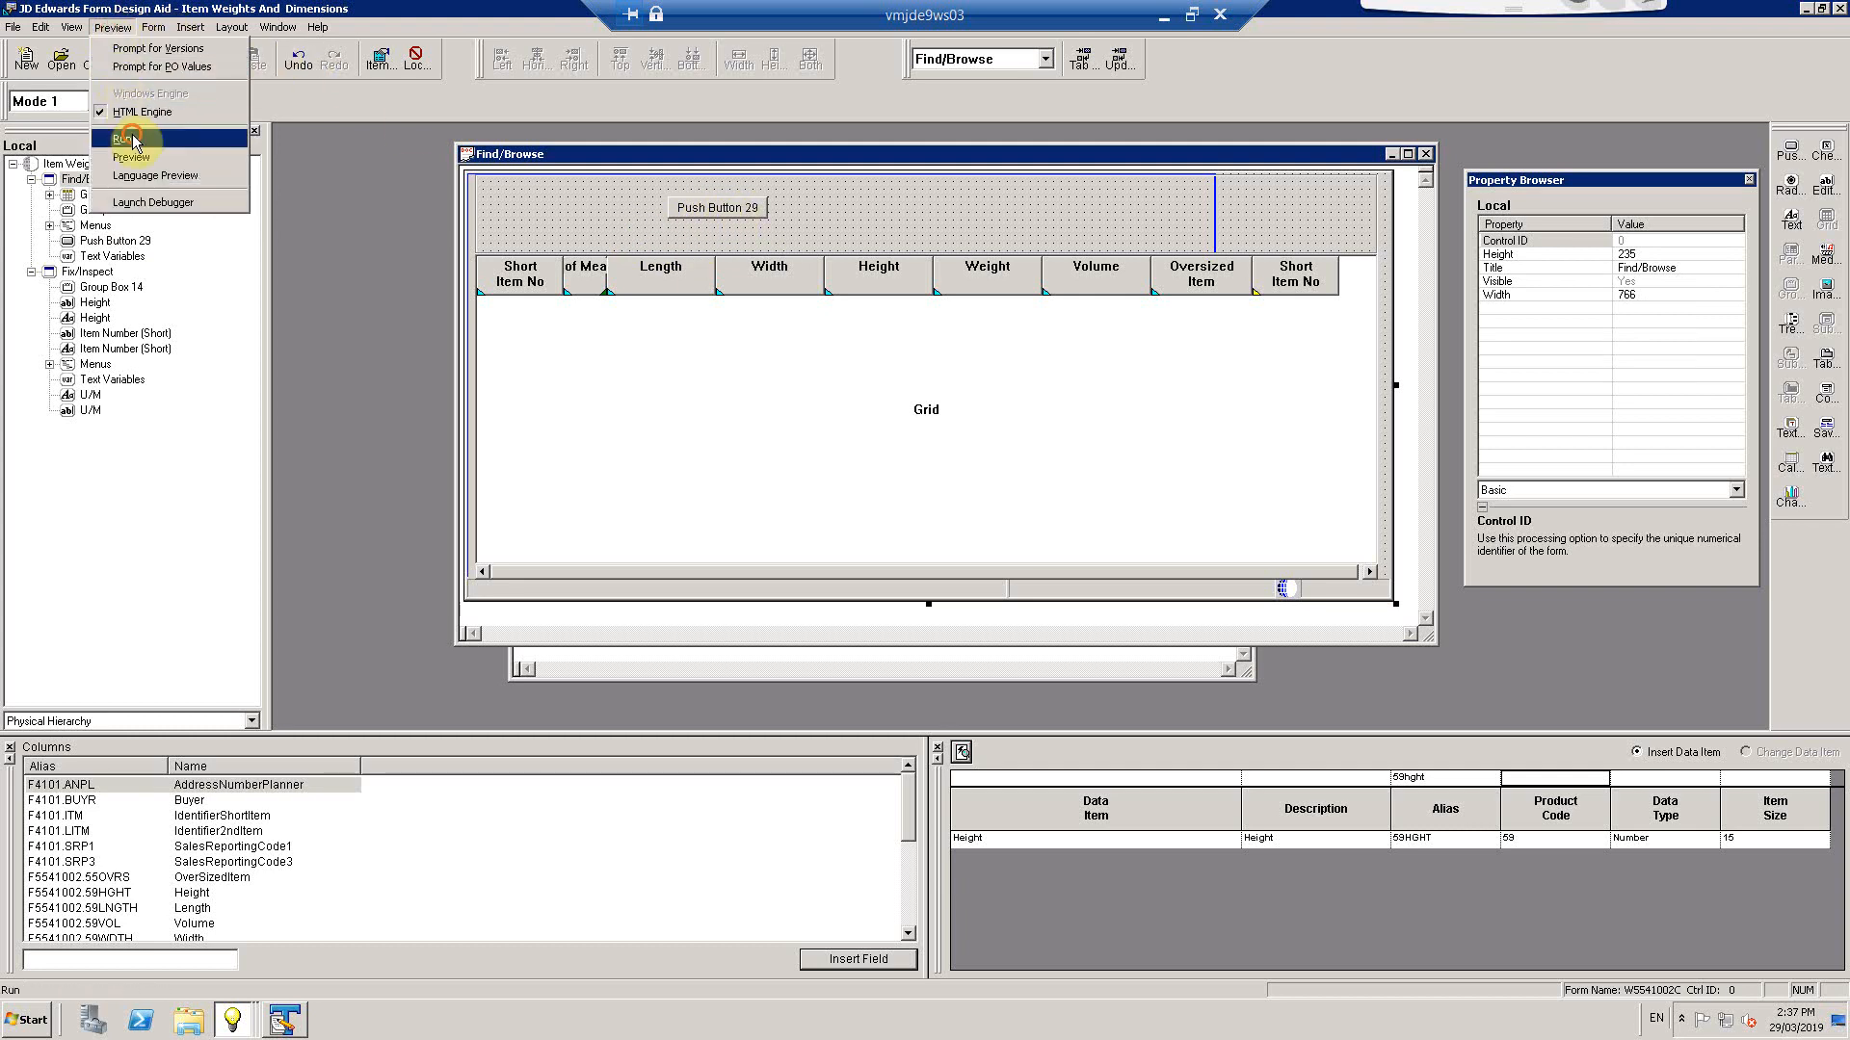
click(130, 125)
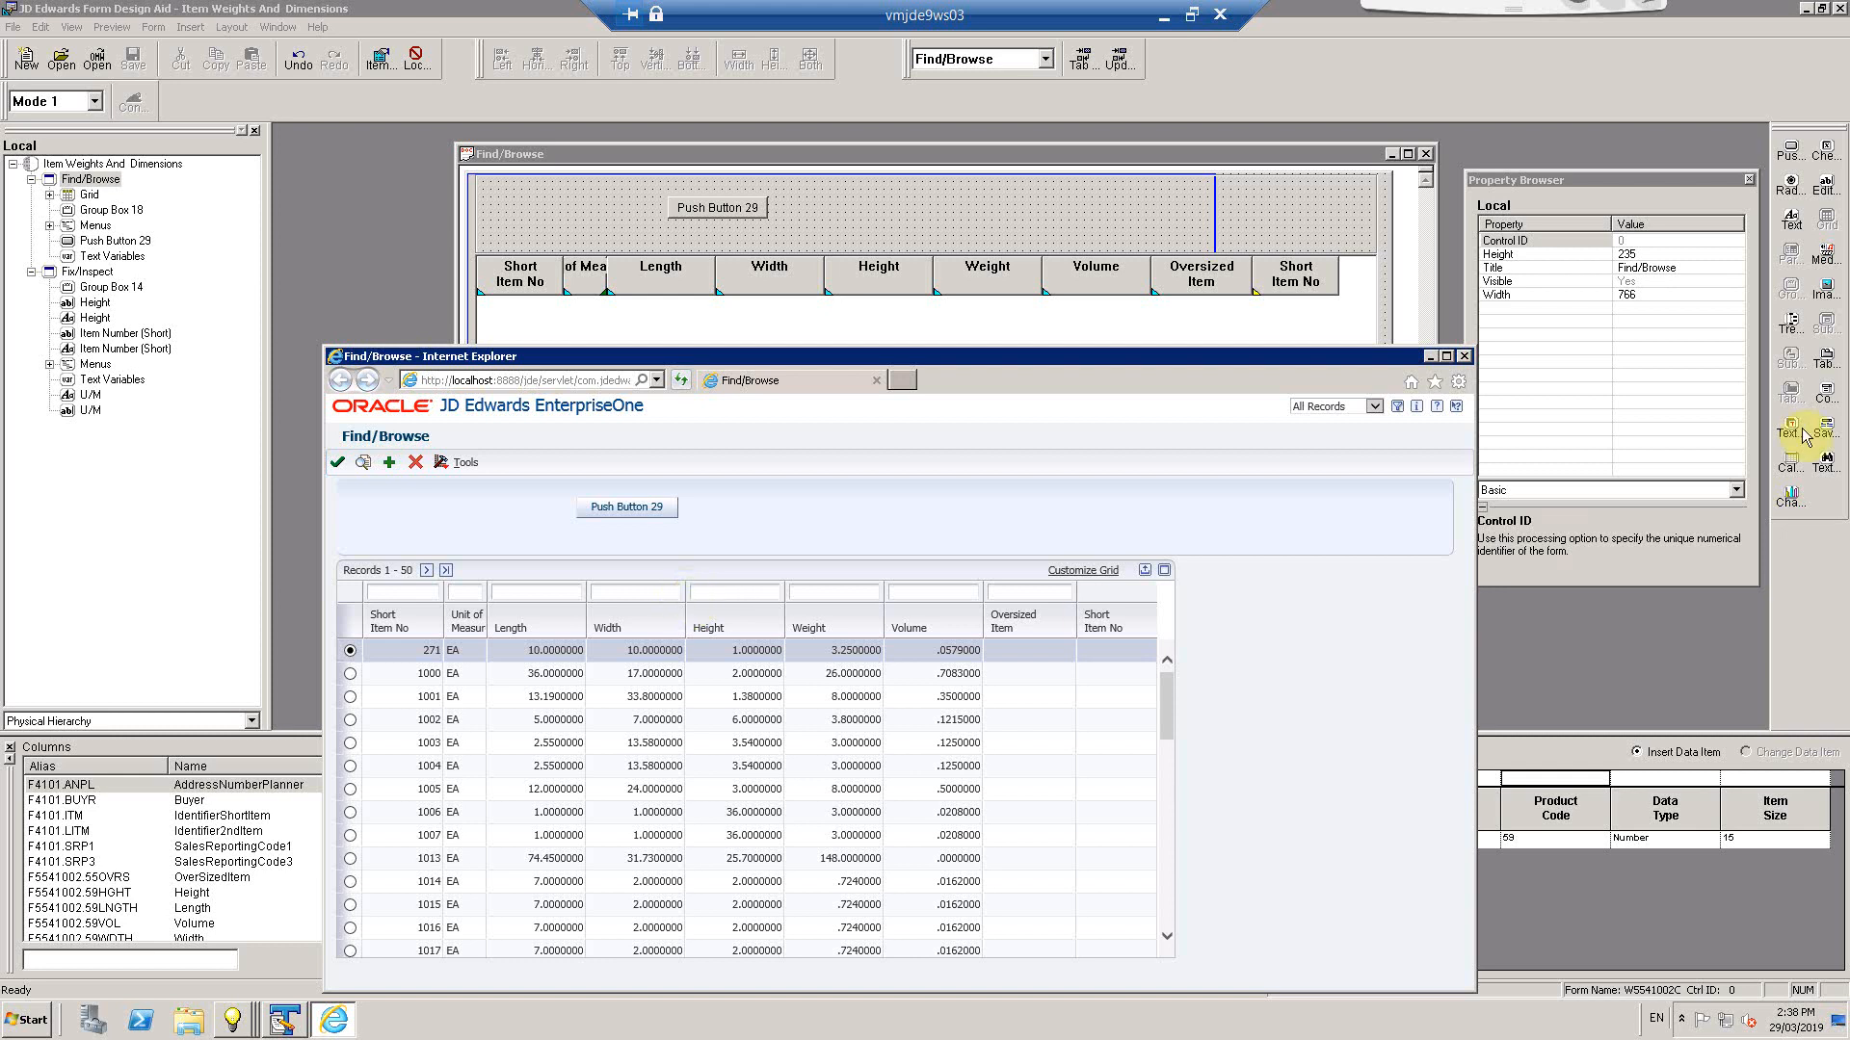
click(1466, 358)
Delete the push button above the Find/Browse grid
click(727, 205)
key(Delete)
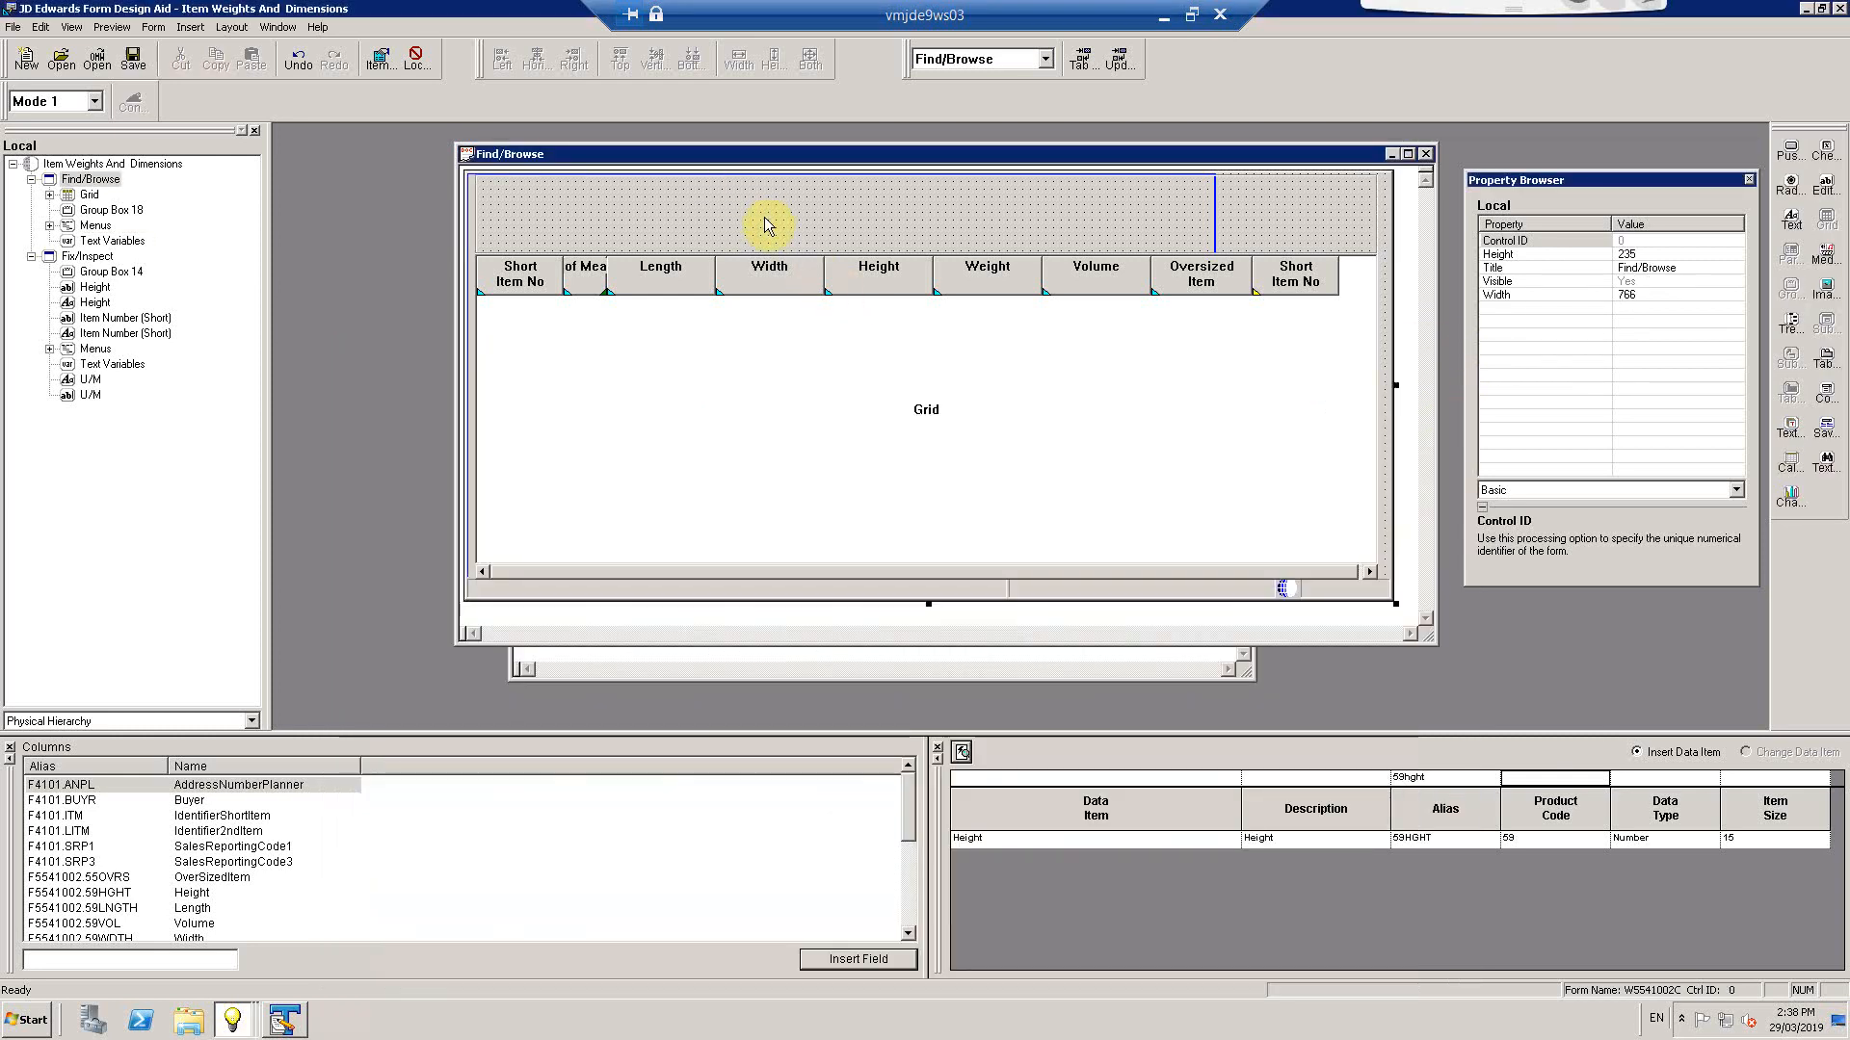
Review the Find/Browse form's menu exits and its general form properties
click(156, 28)
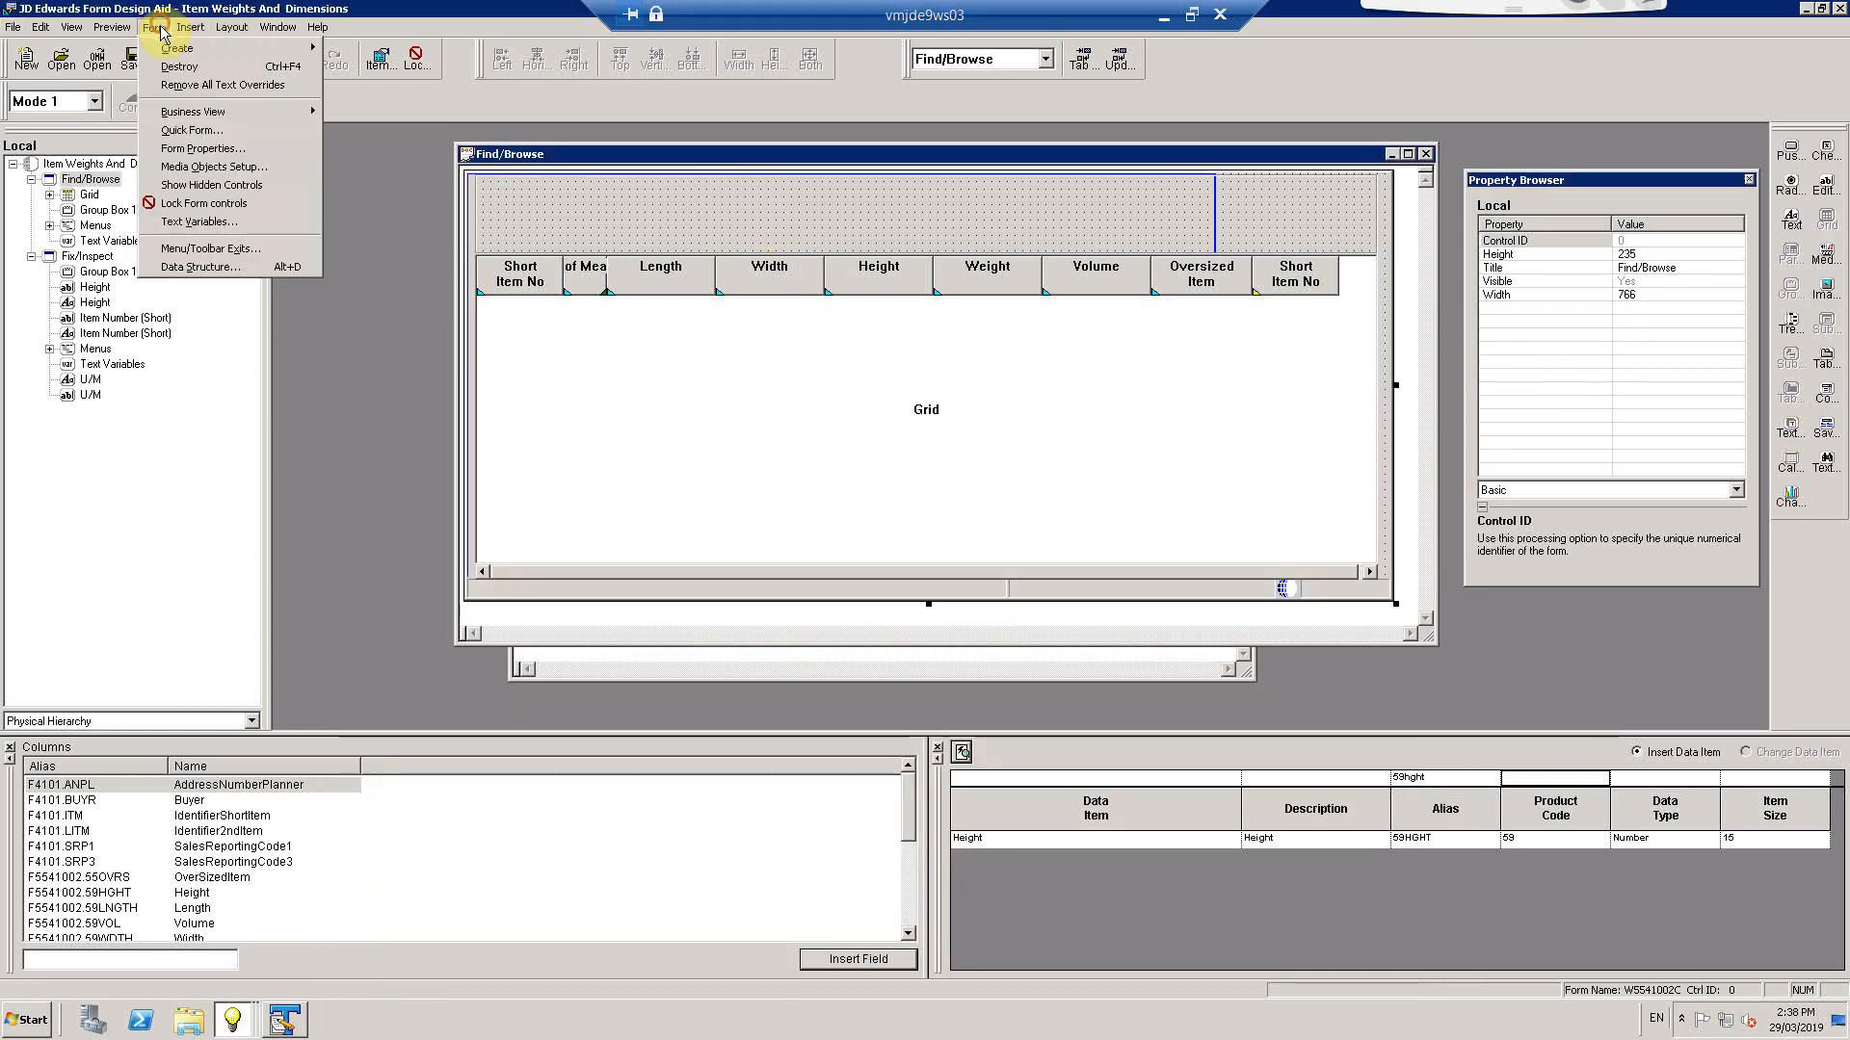
click(214, 249)
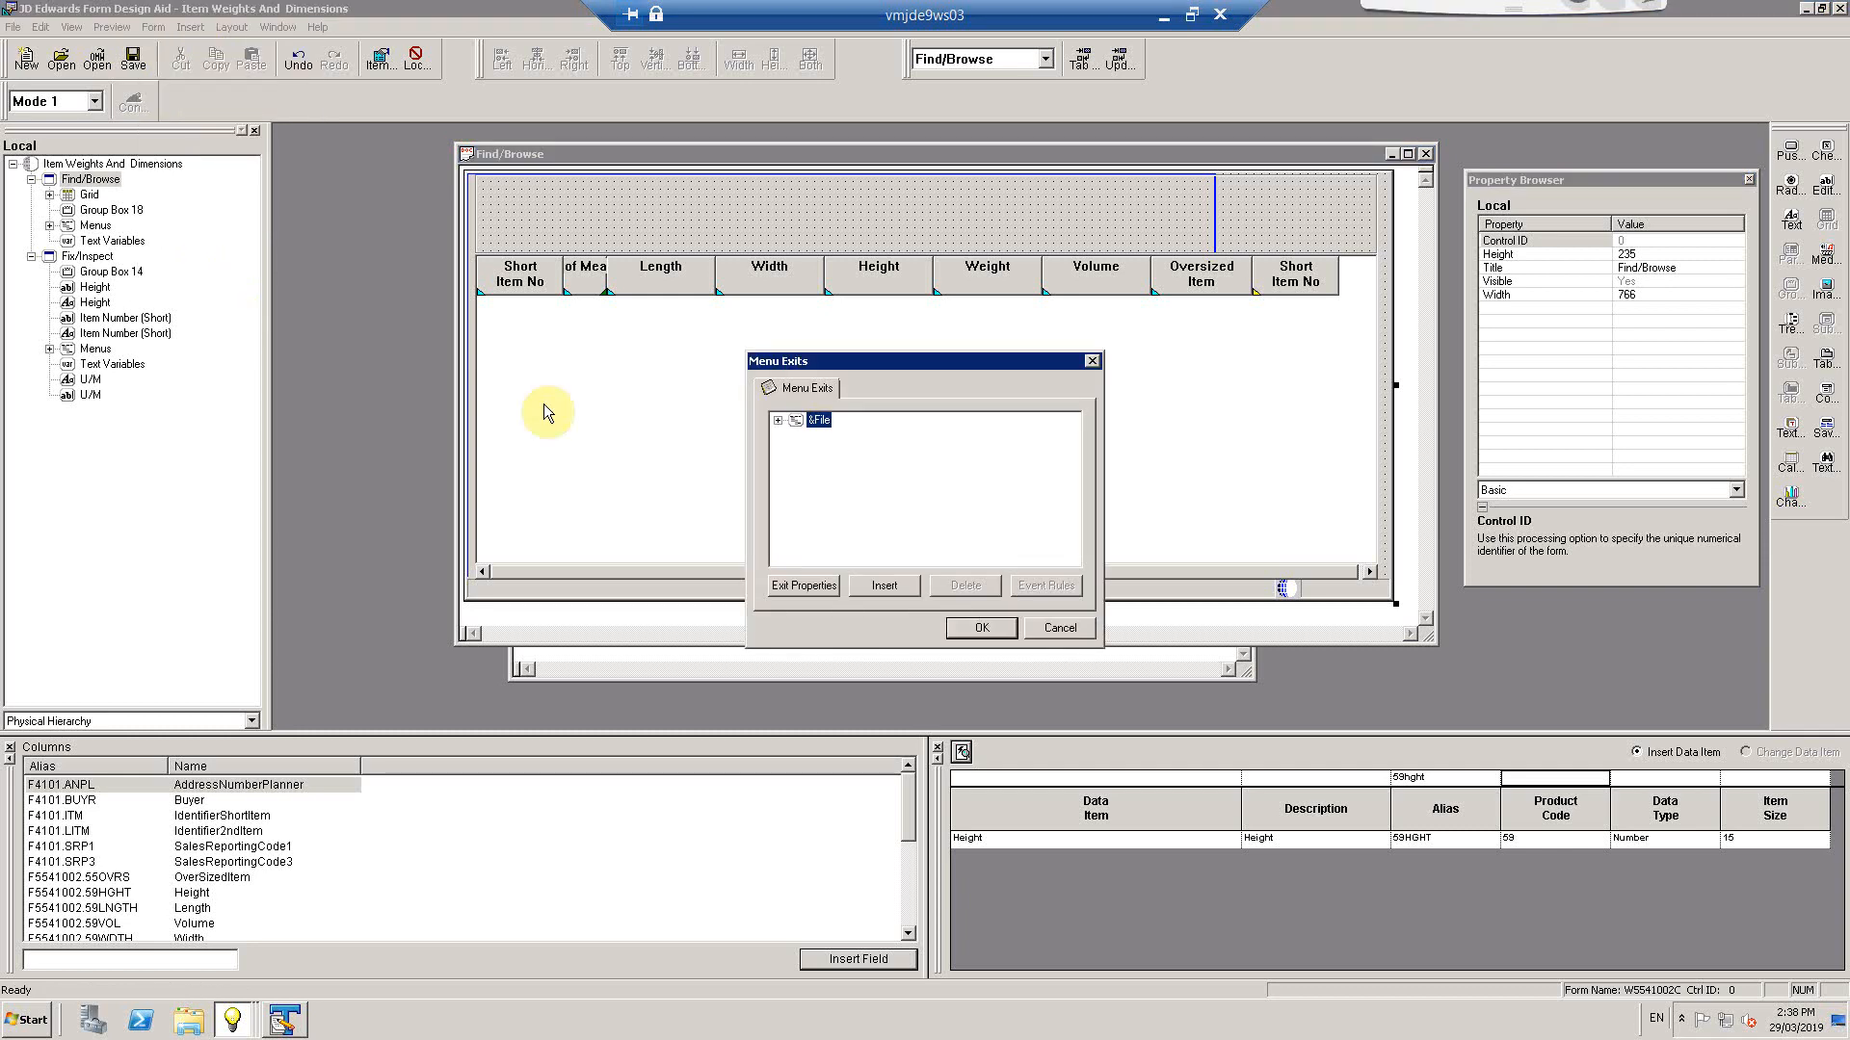
click(778, 421)
click(841, 468)
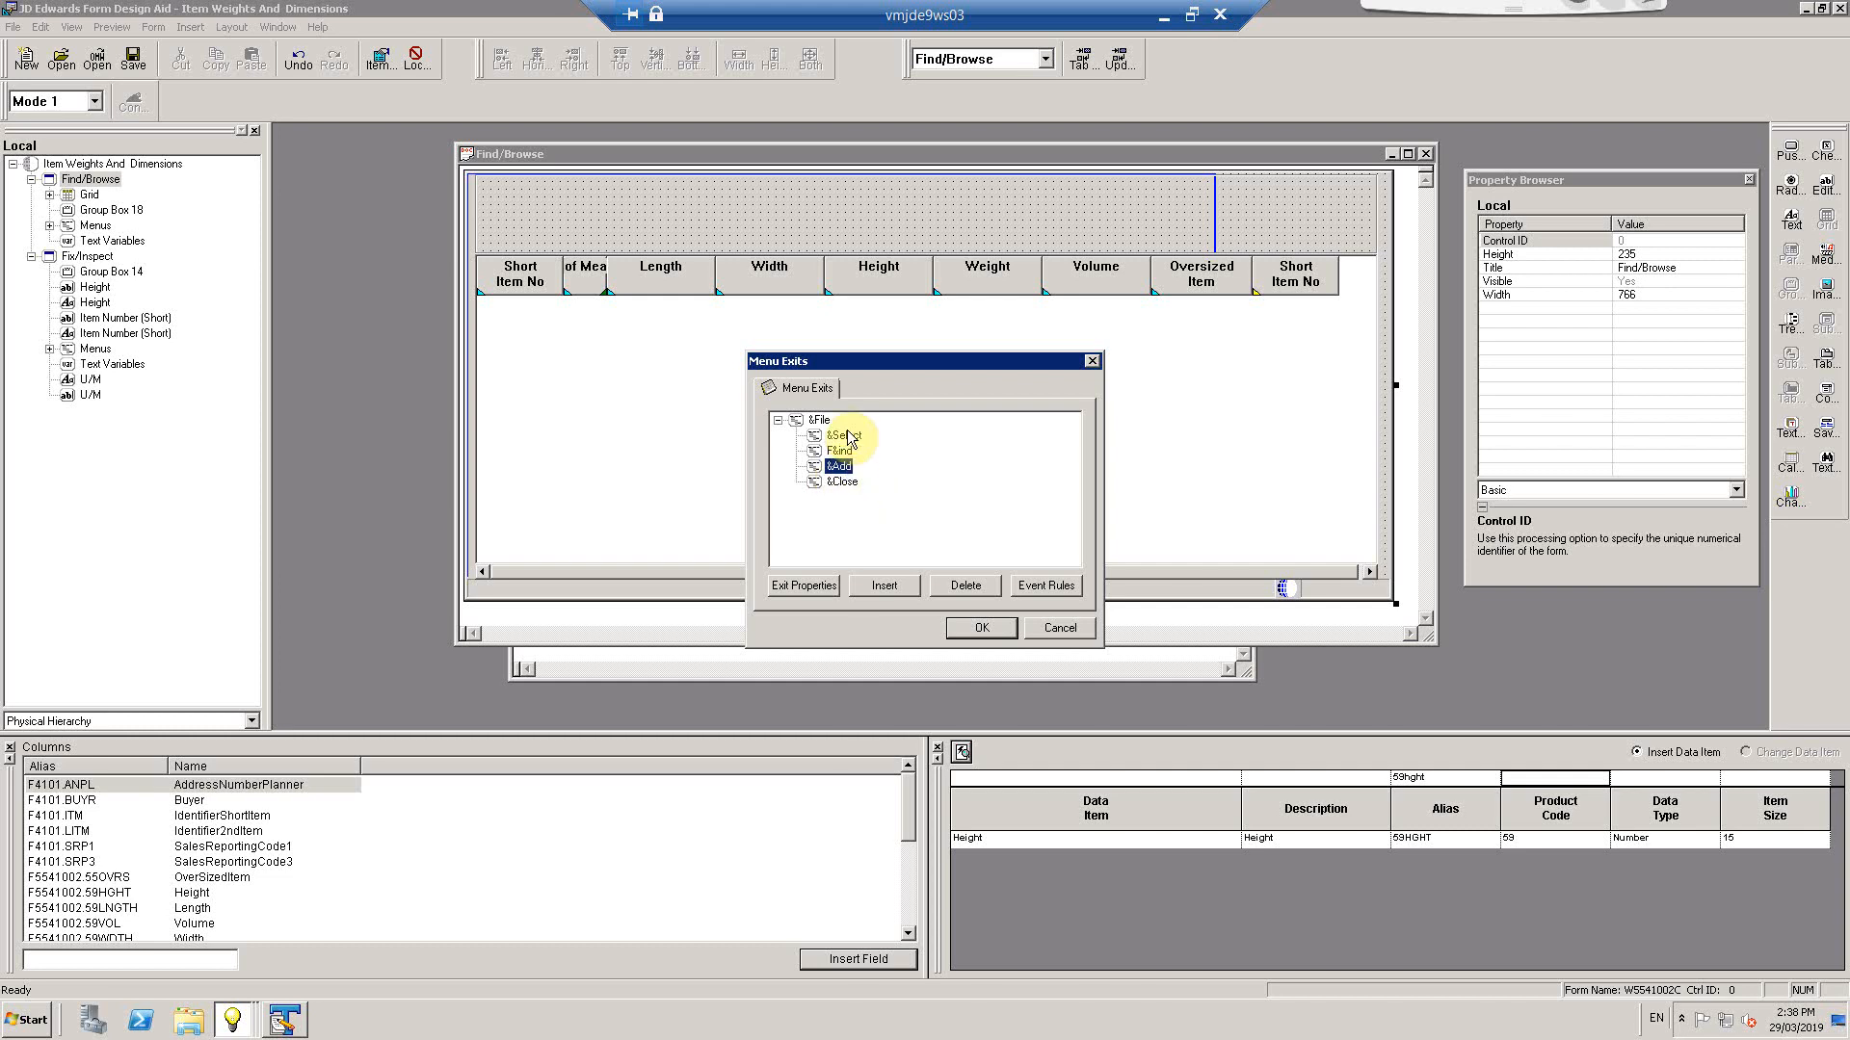
click(978, 626)
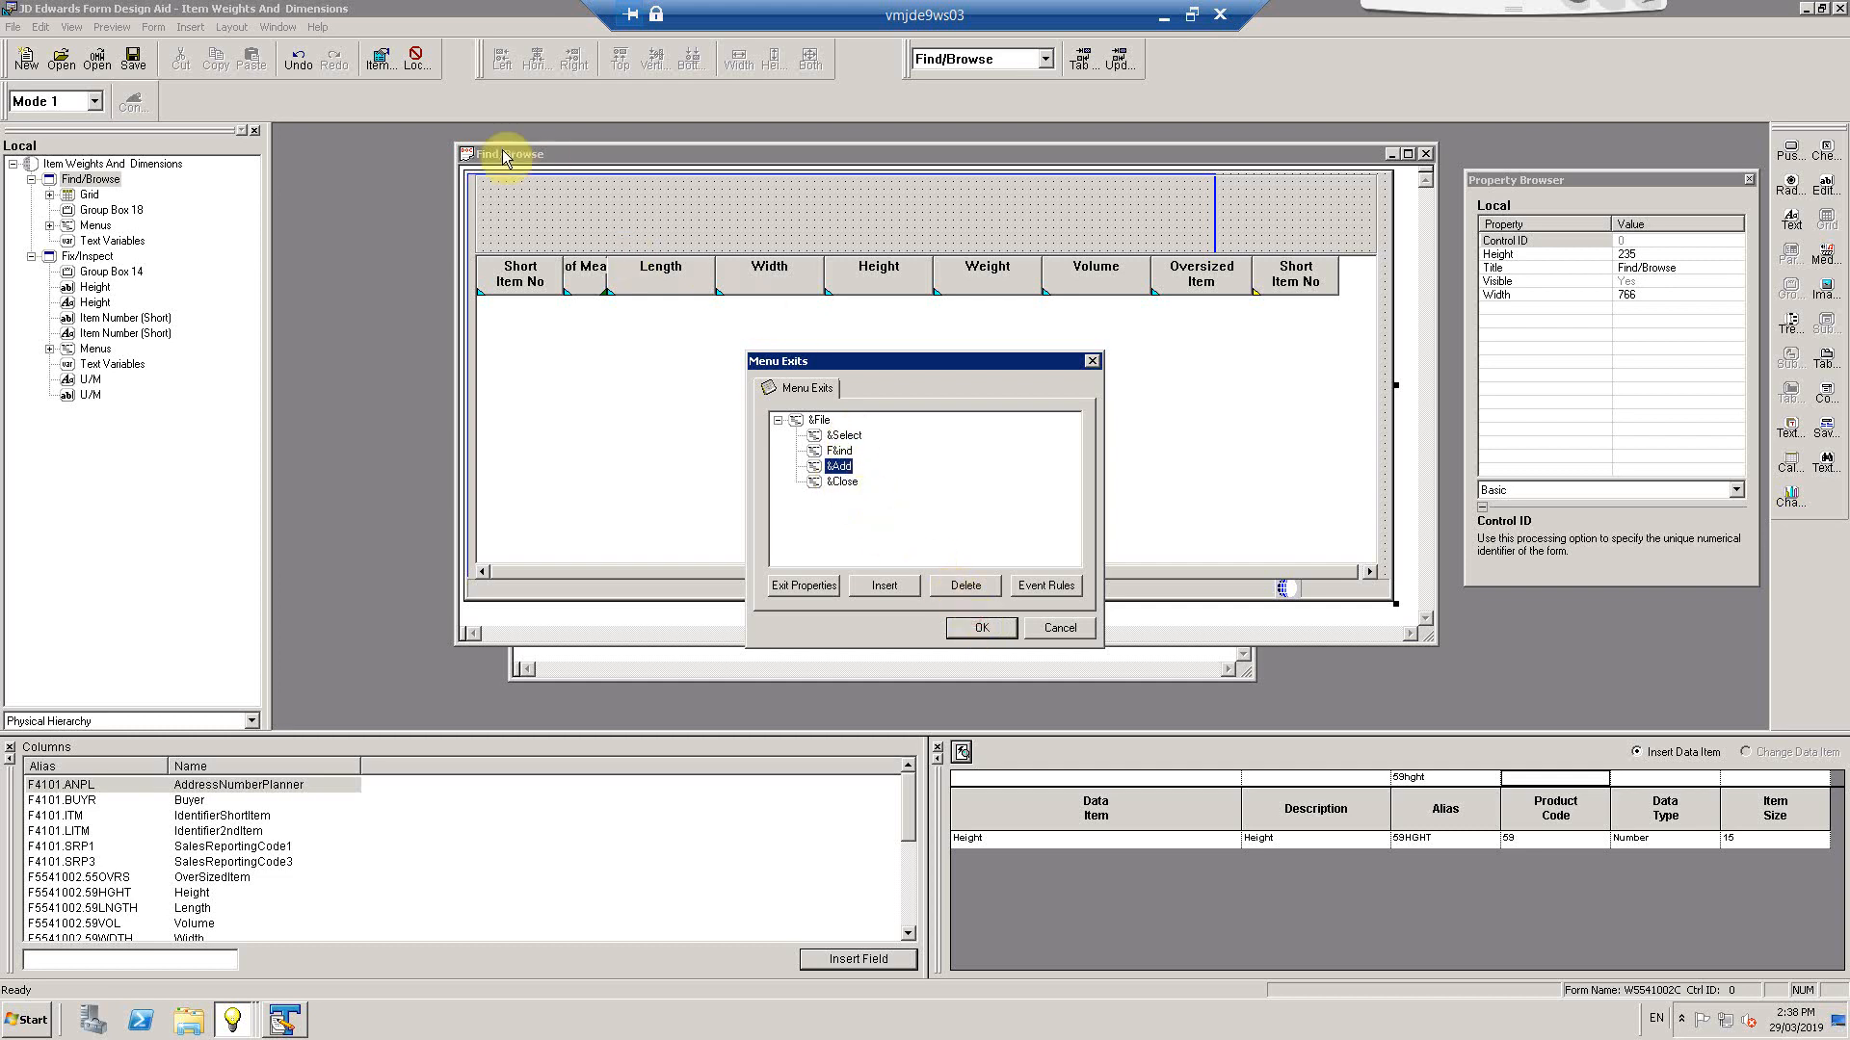
click(992, 627)
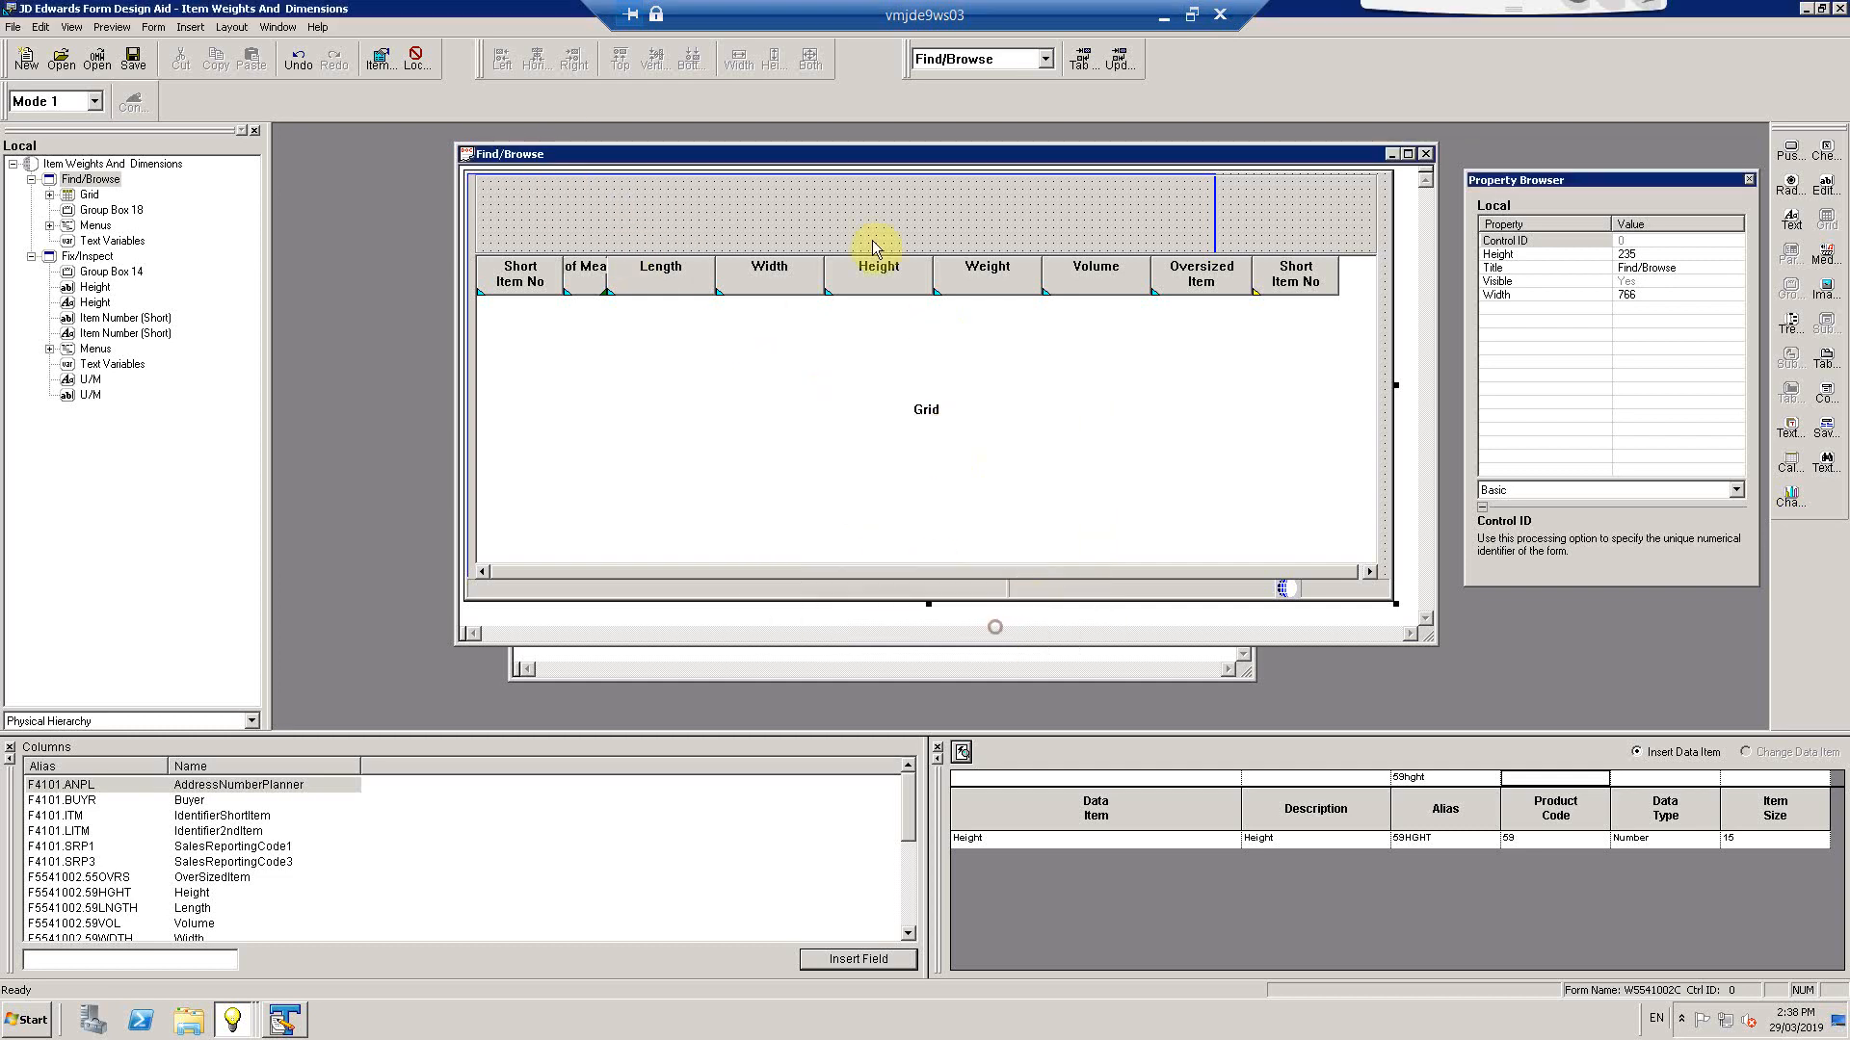
double_click(667, 212)
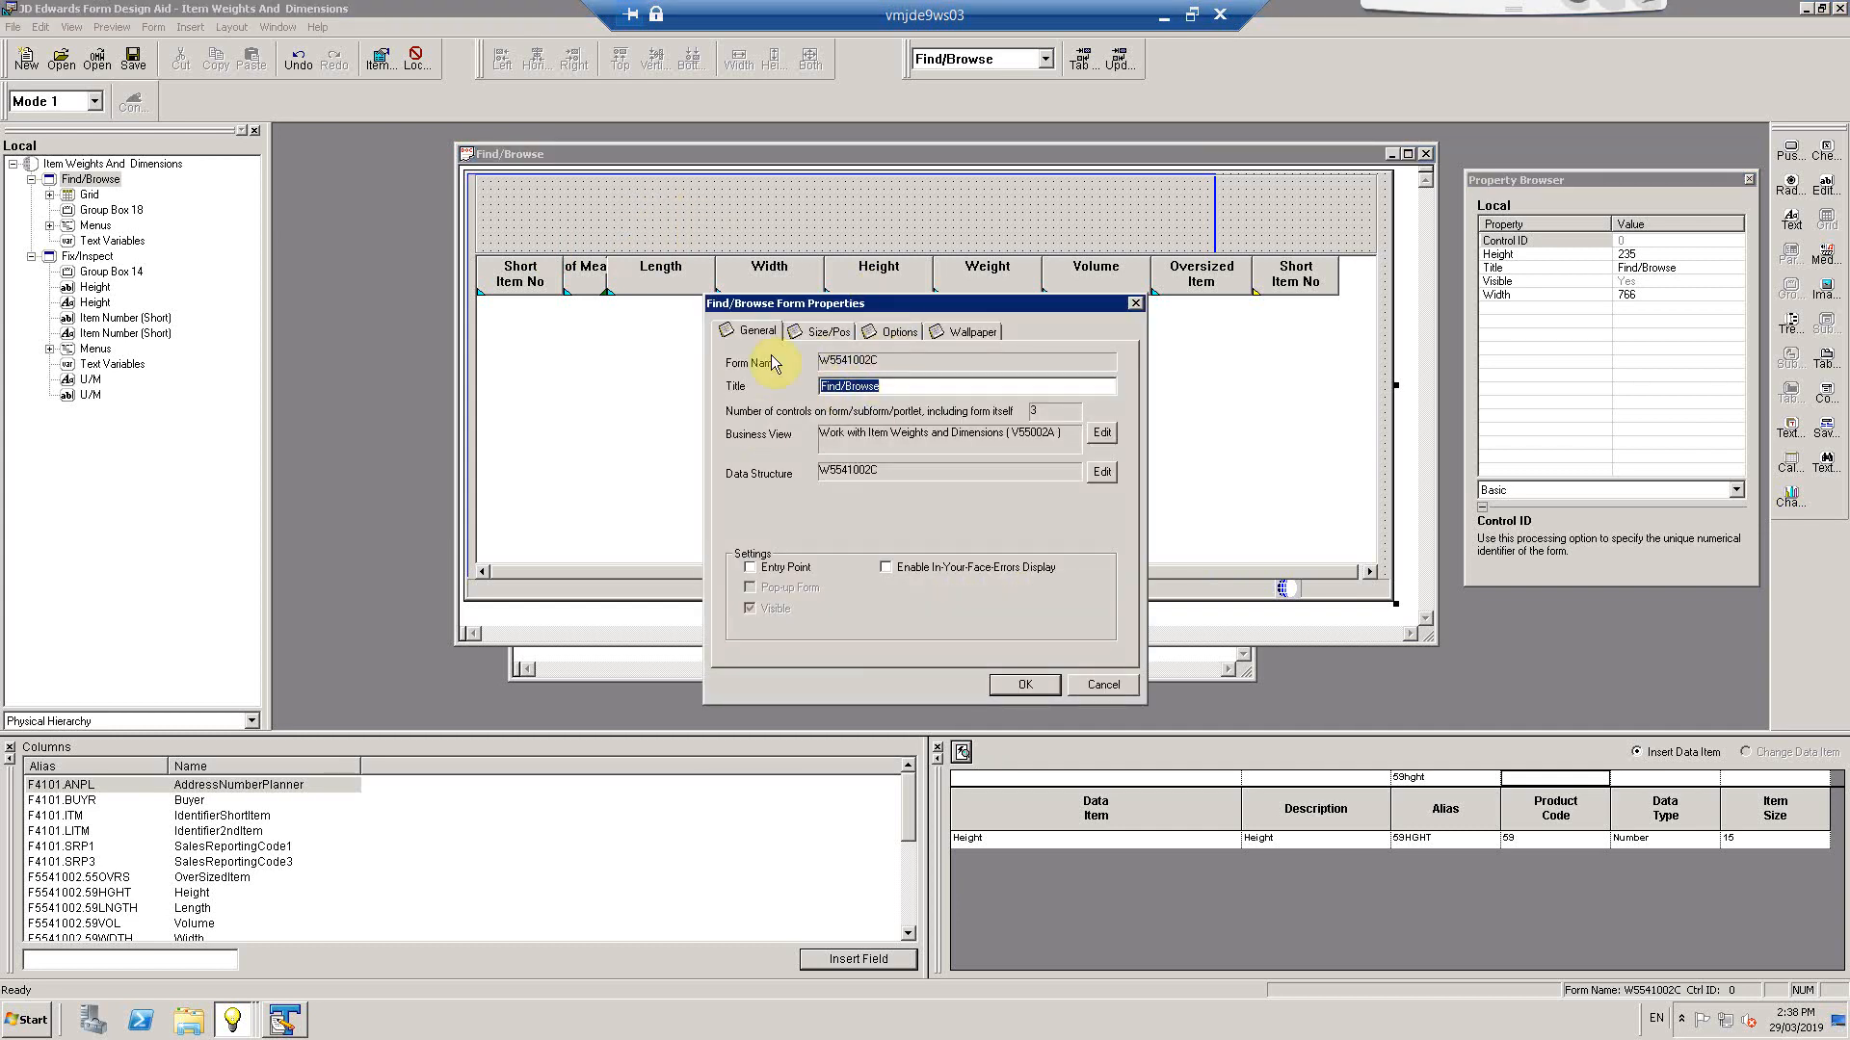
click(1029, 686)
Reopen the Find/Browse menu exits and examine the Add and Select entries
click(153, 27)
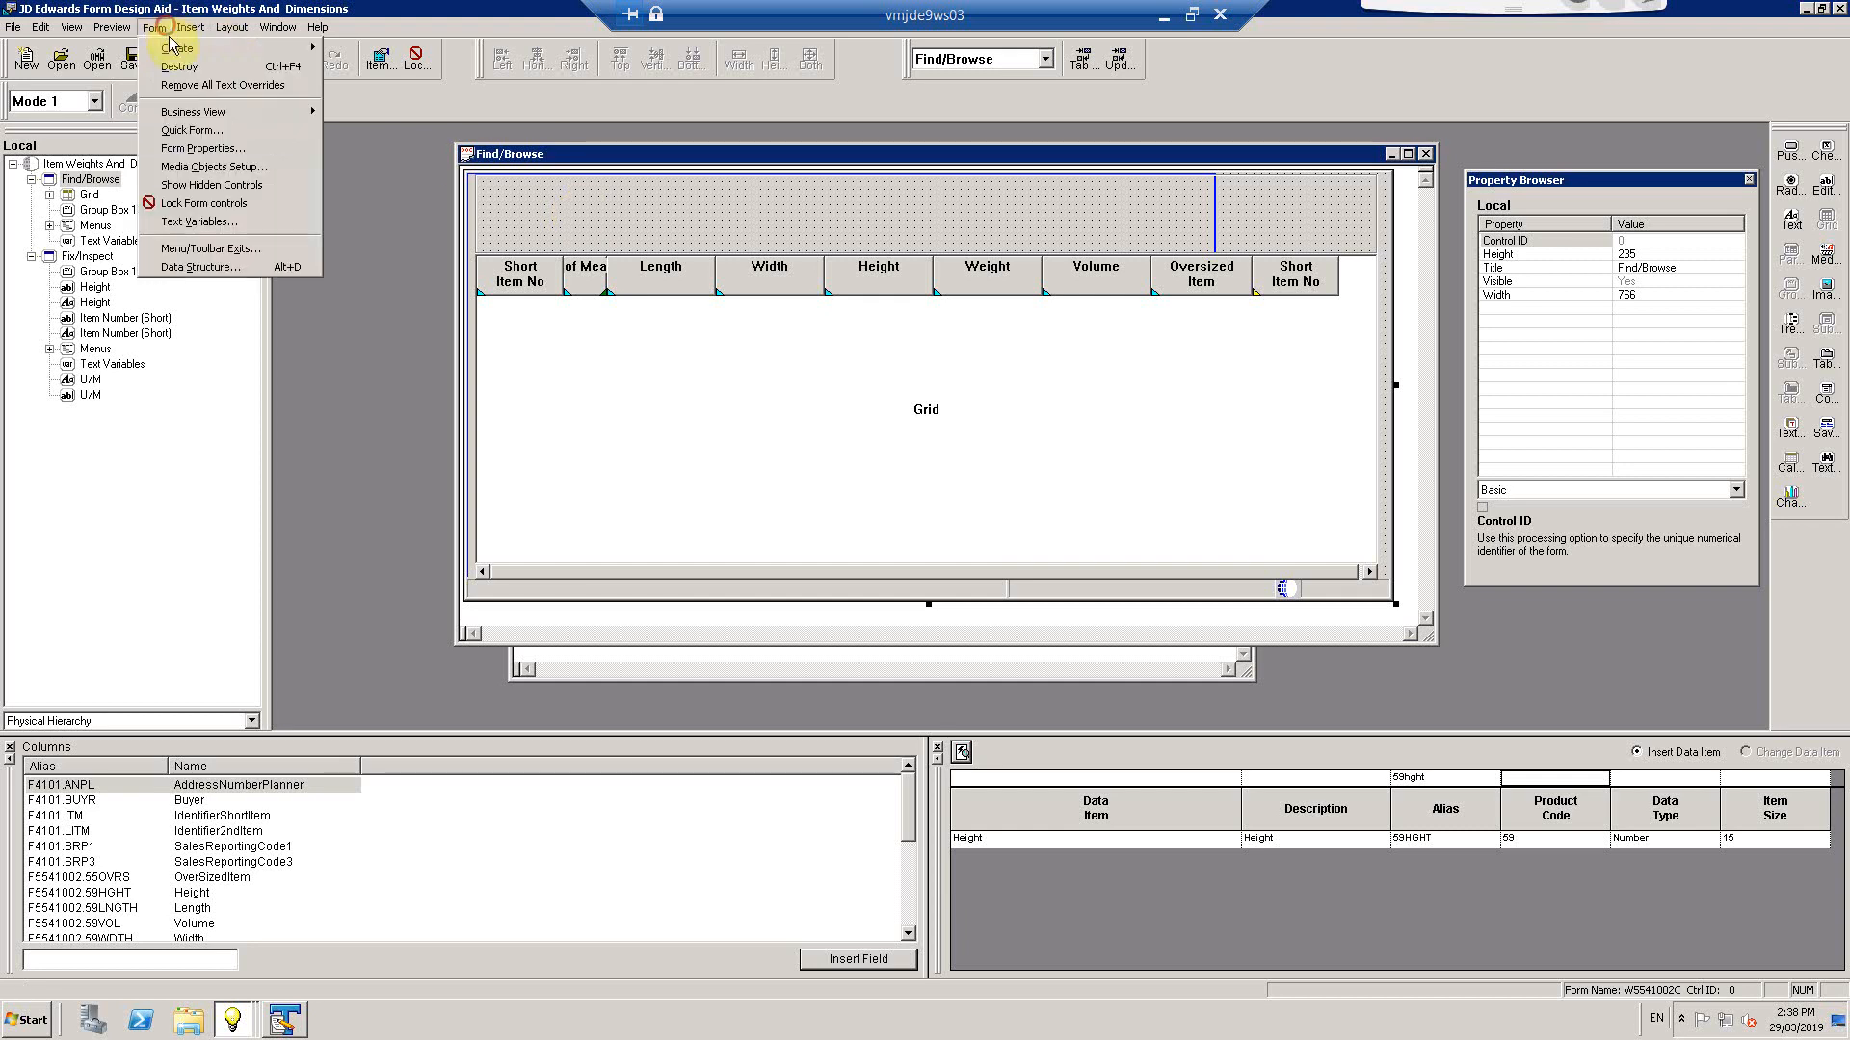
click(201, 248)
click(777, 420)
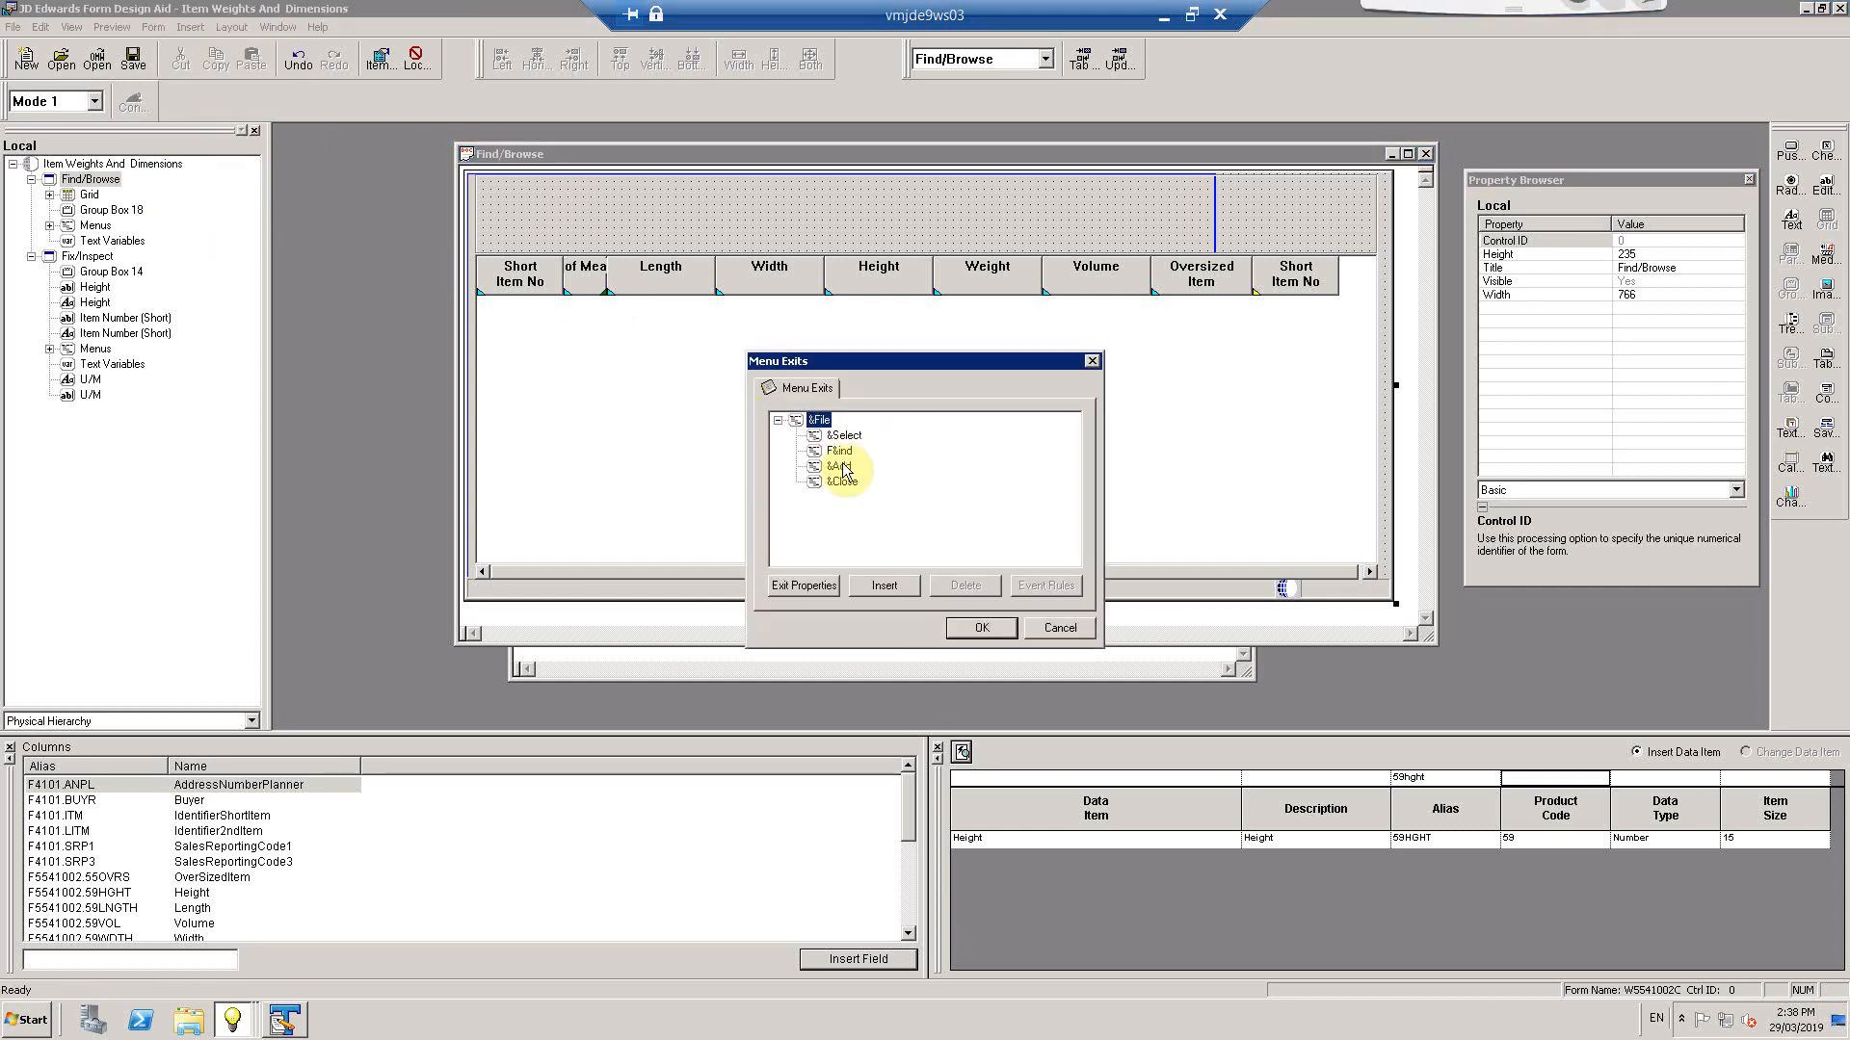
click(838, 466)
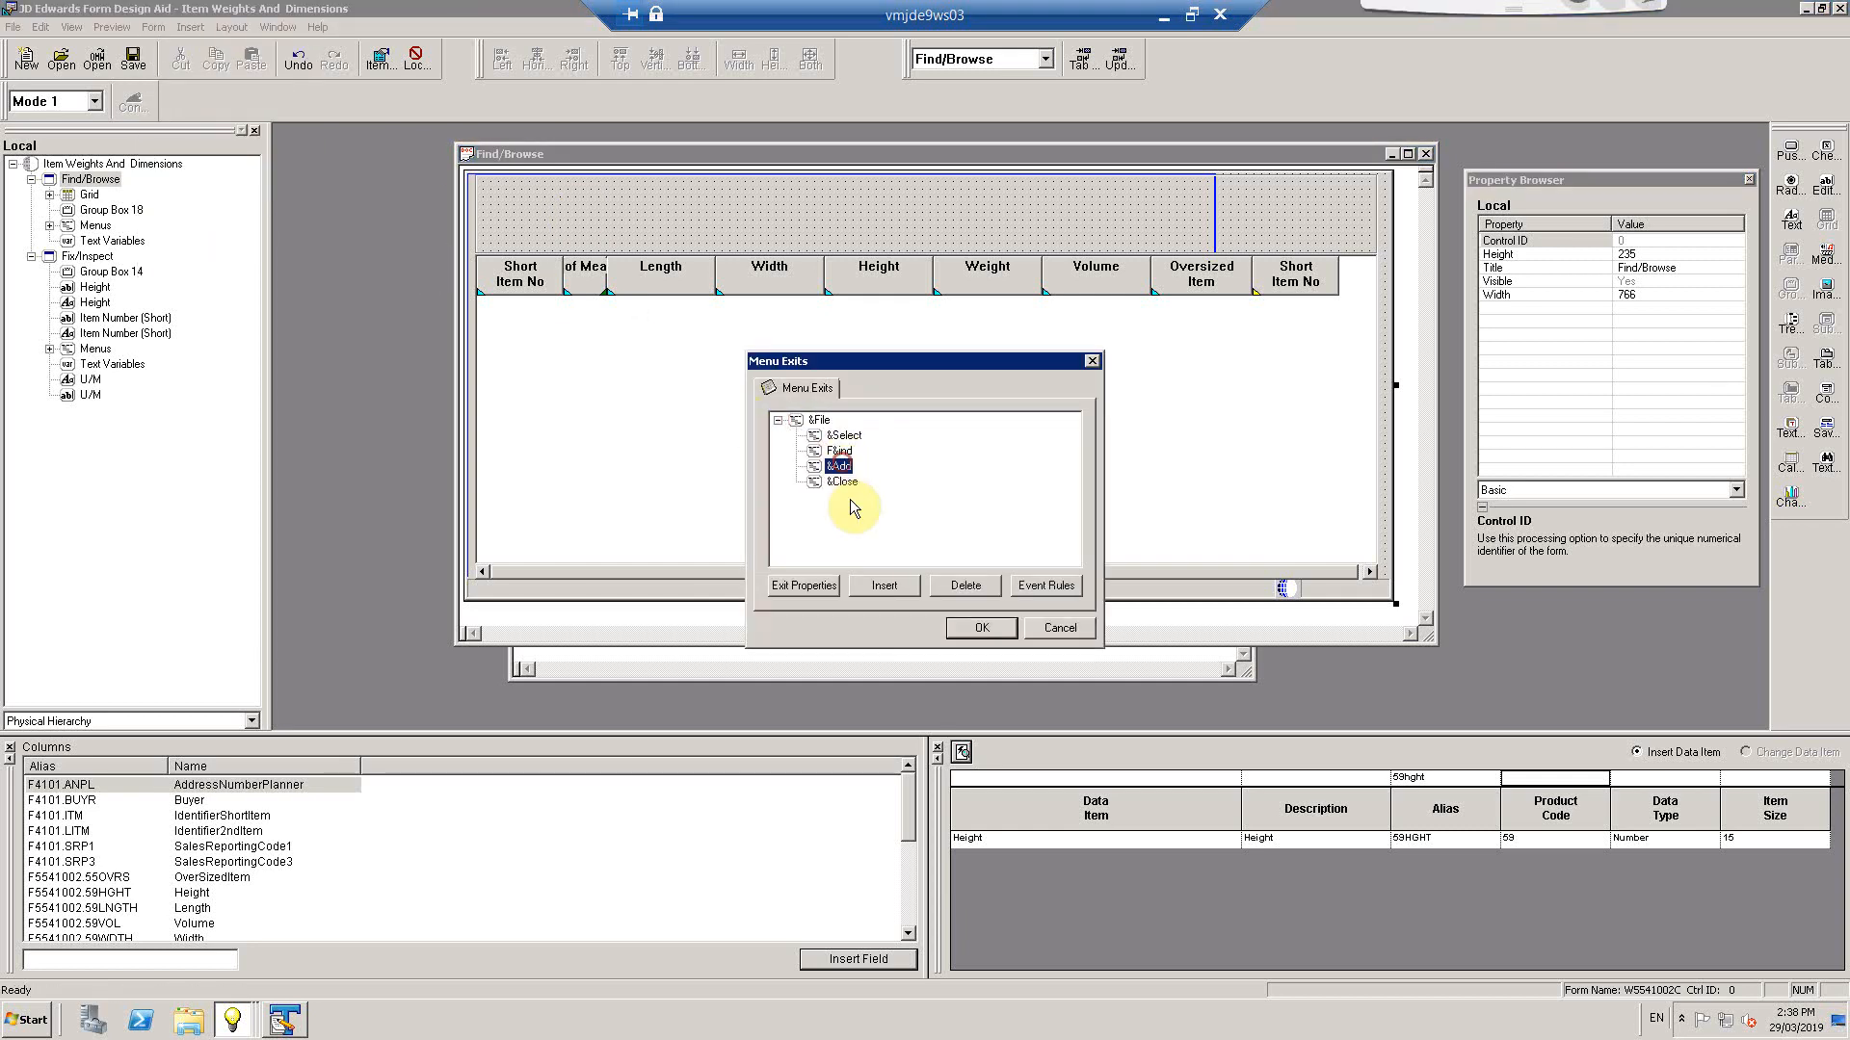
click(841, 436)
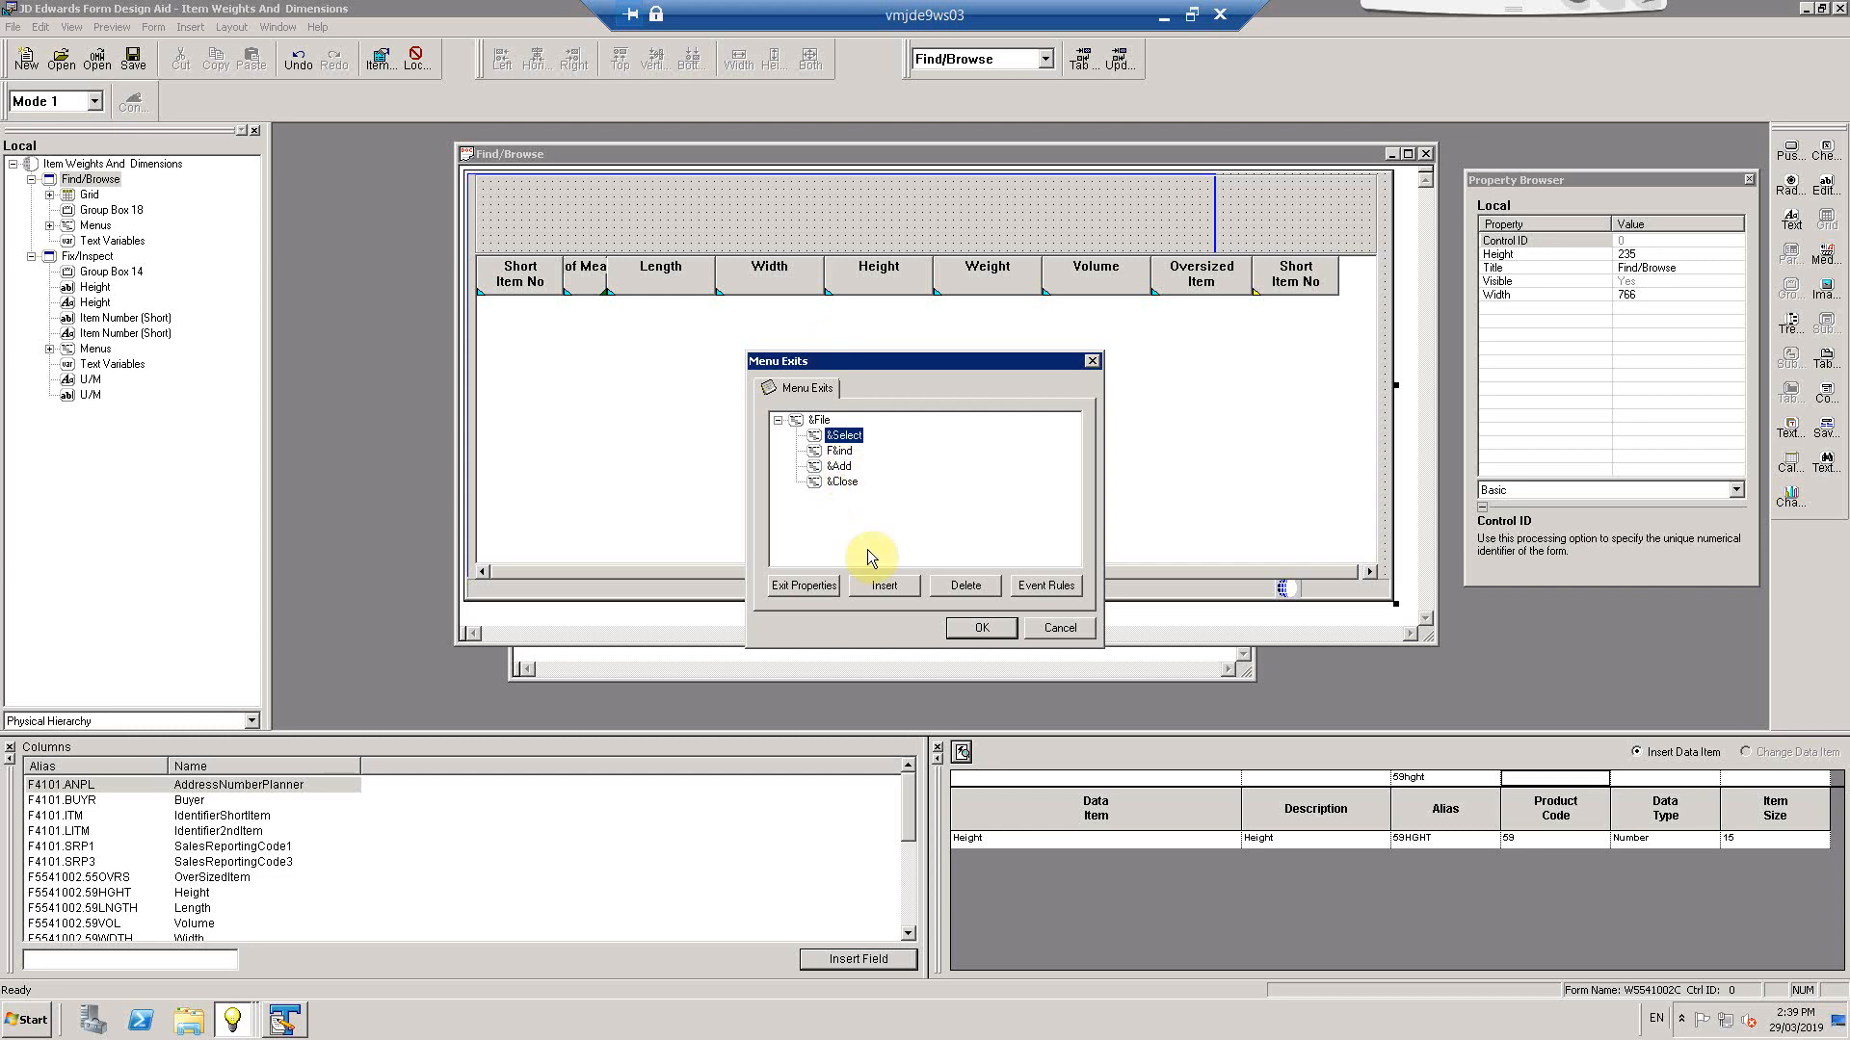
click(981, 627)
Move the Find/Browse and Fix/Inspect windows apart so the fields of the Fix/Inspect form can be seen
drag(710, 169, 601, 256)
click(750, 221)
drag(751, 217, 1072, 177)
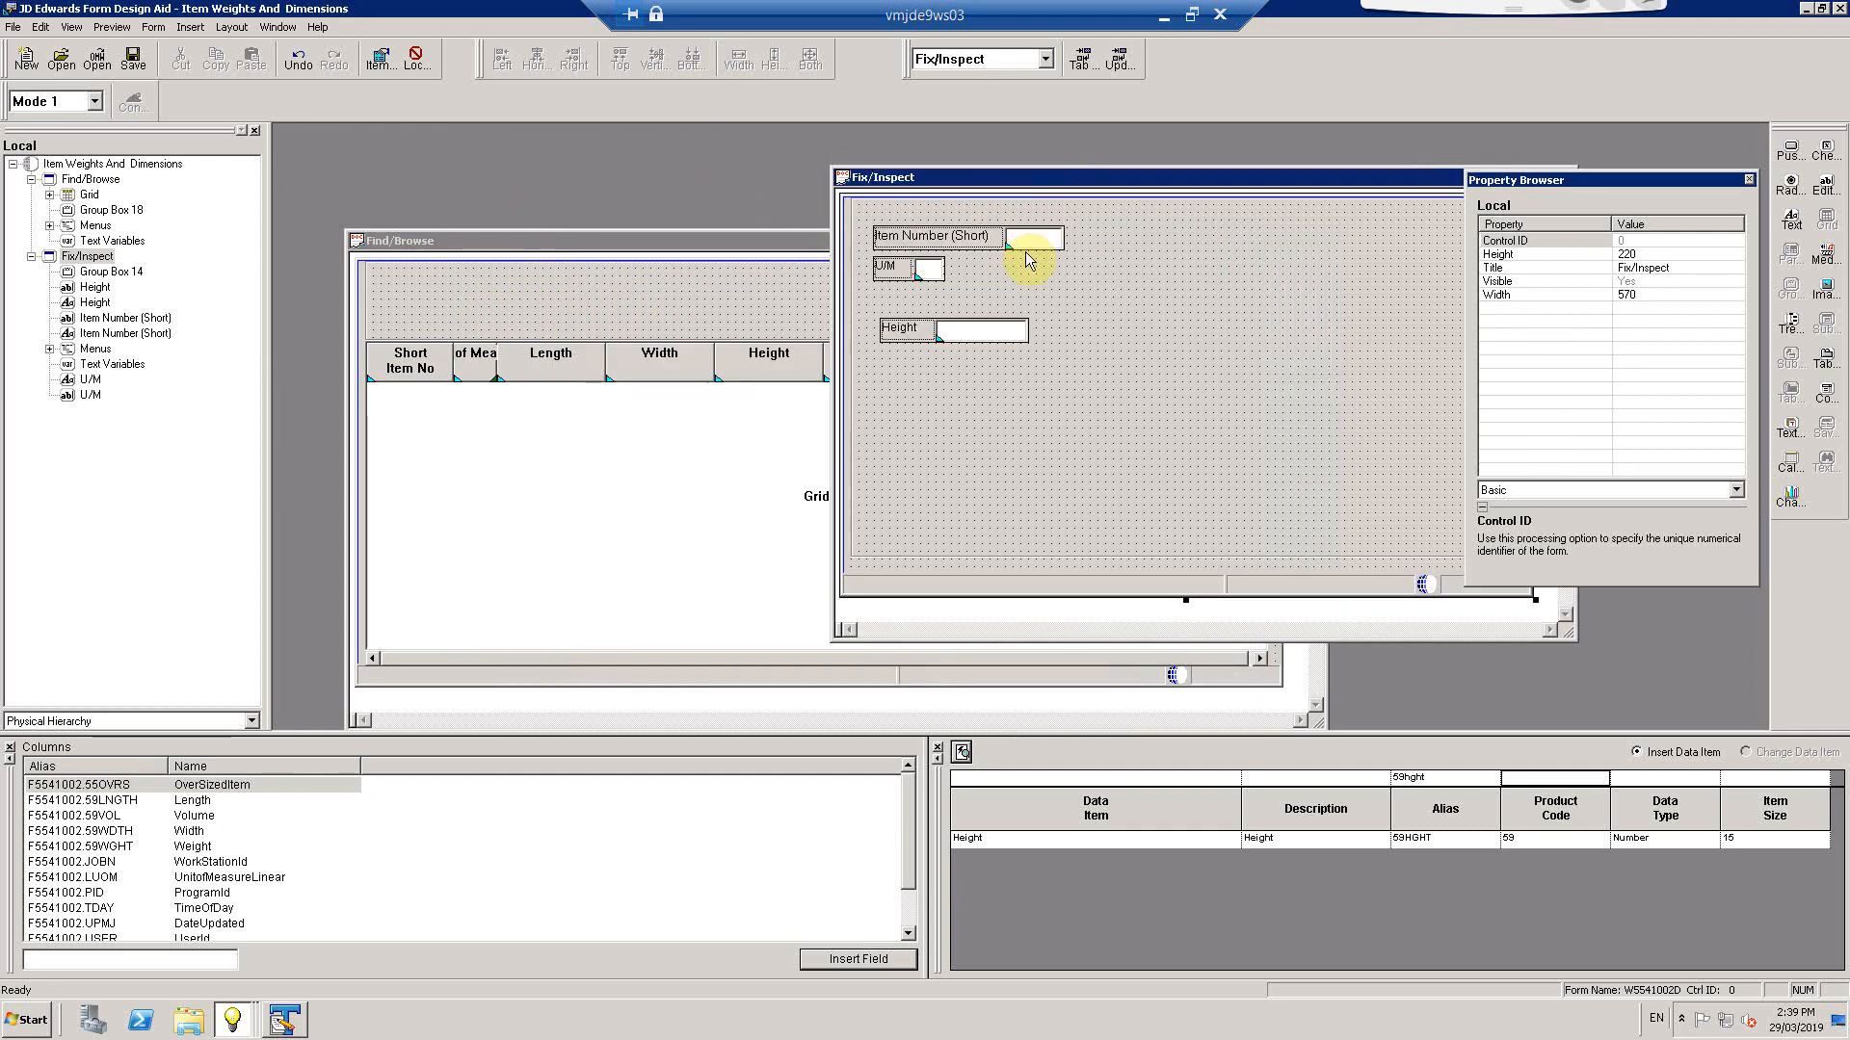
Open the event rules of the Select menu exit on the Find/Browse form
click(572, 281)
click(154, 27)
click(210, 250)
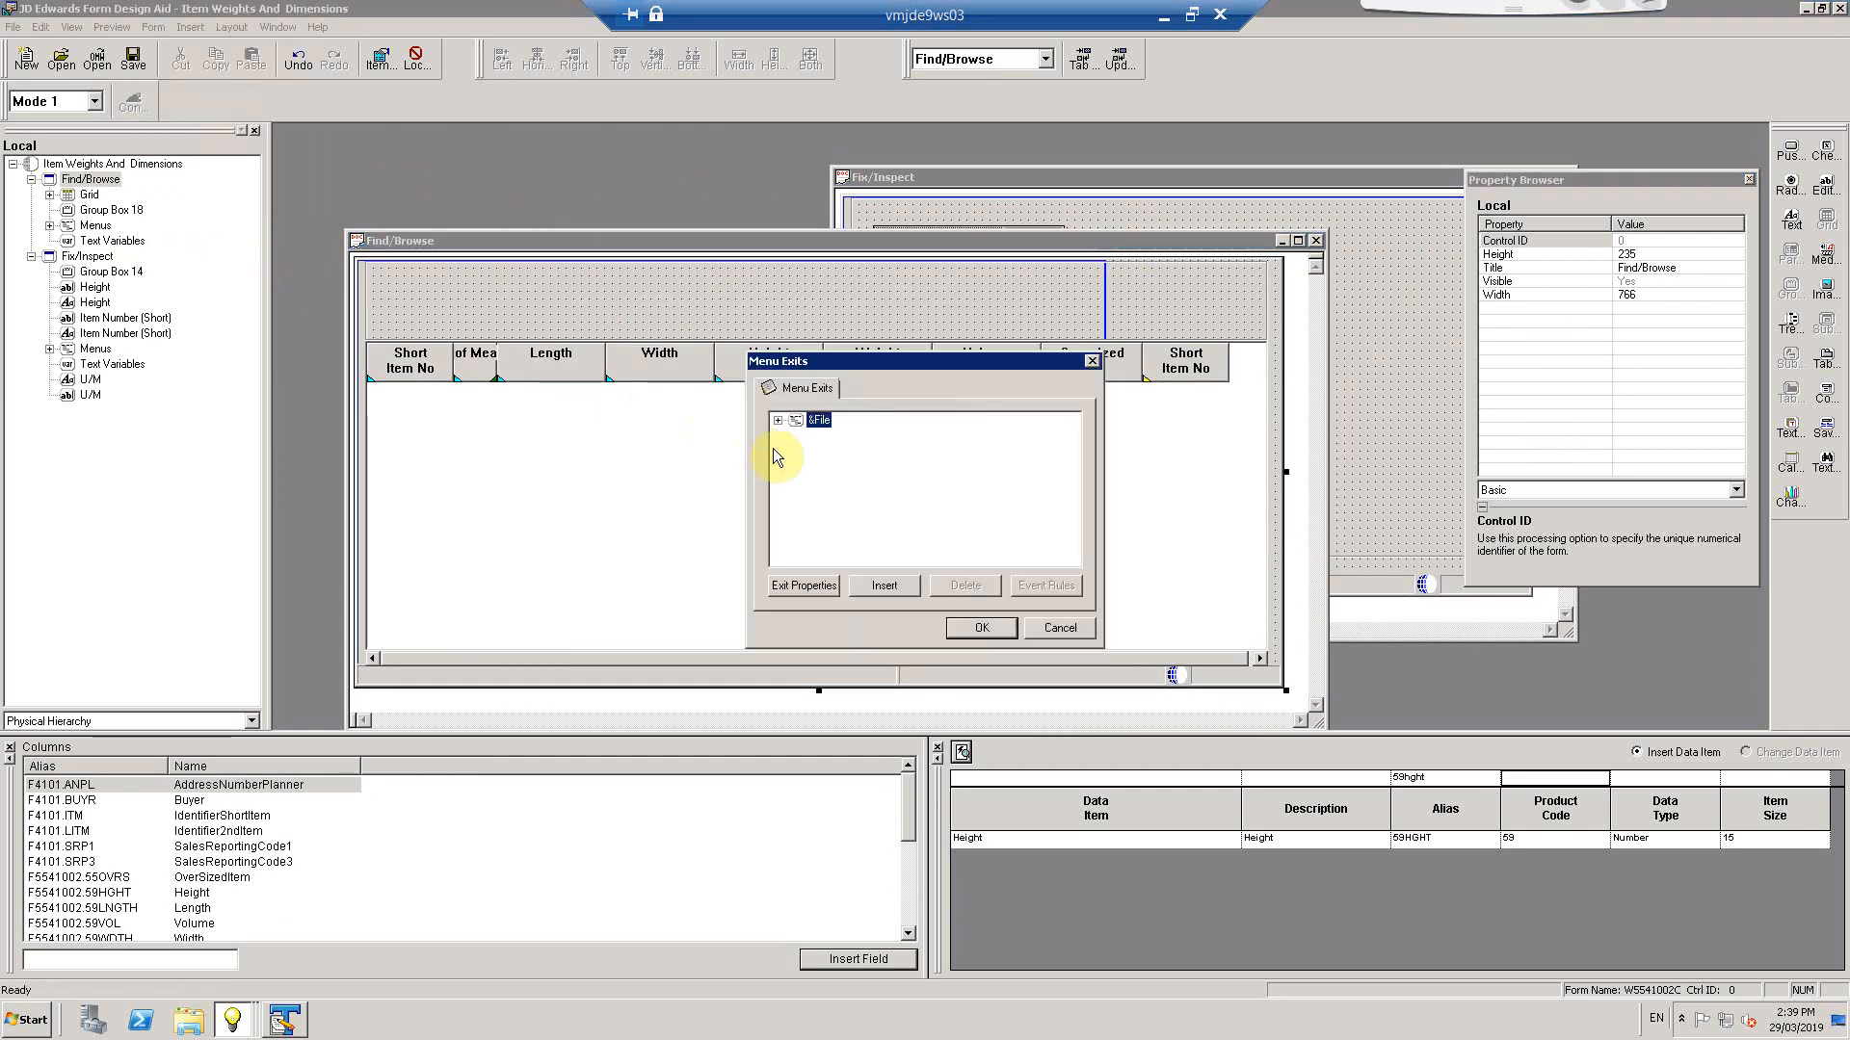
click(777, 420)
click(838, 466)
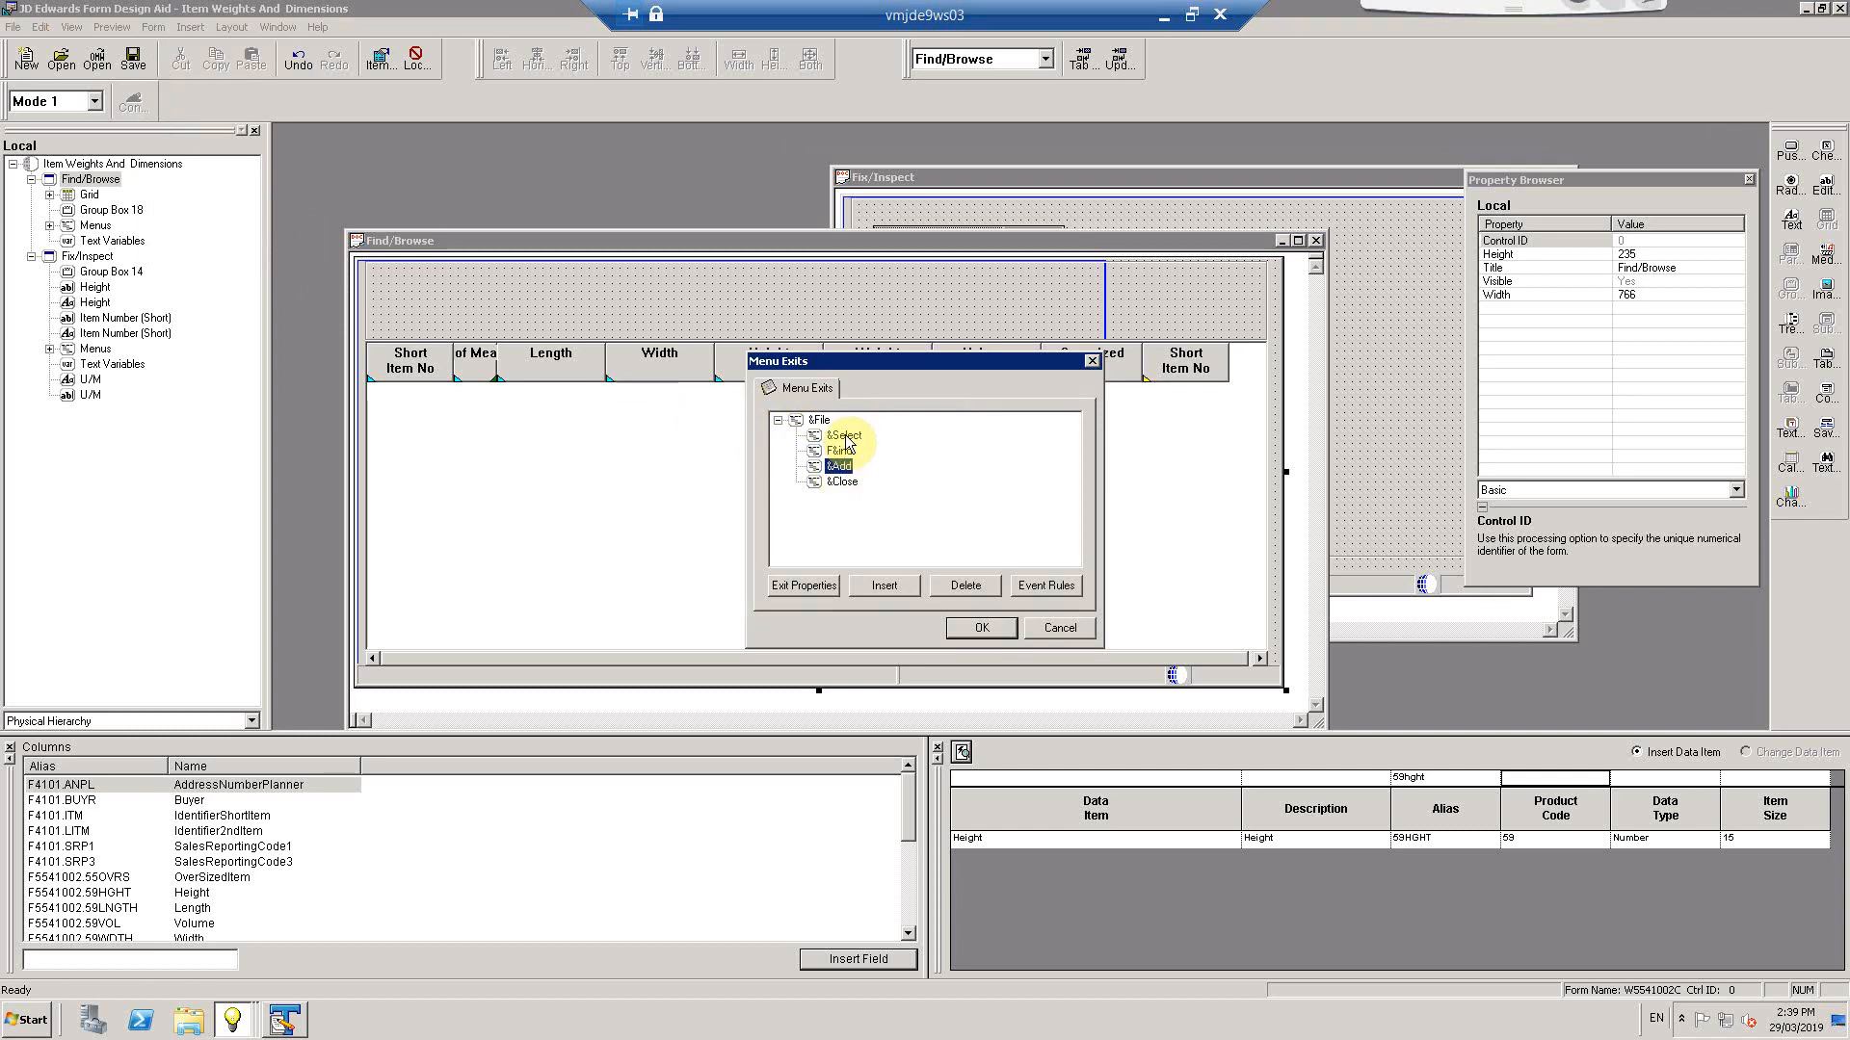
click(845, 437)
click(840, 468)
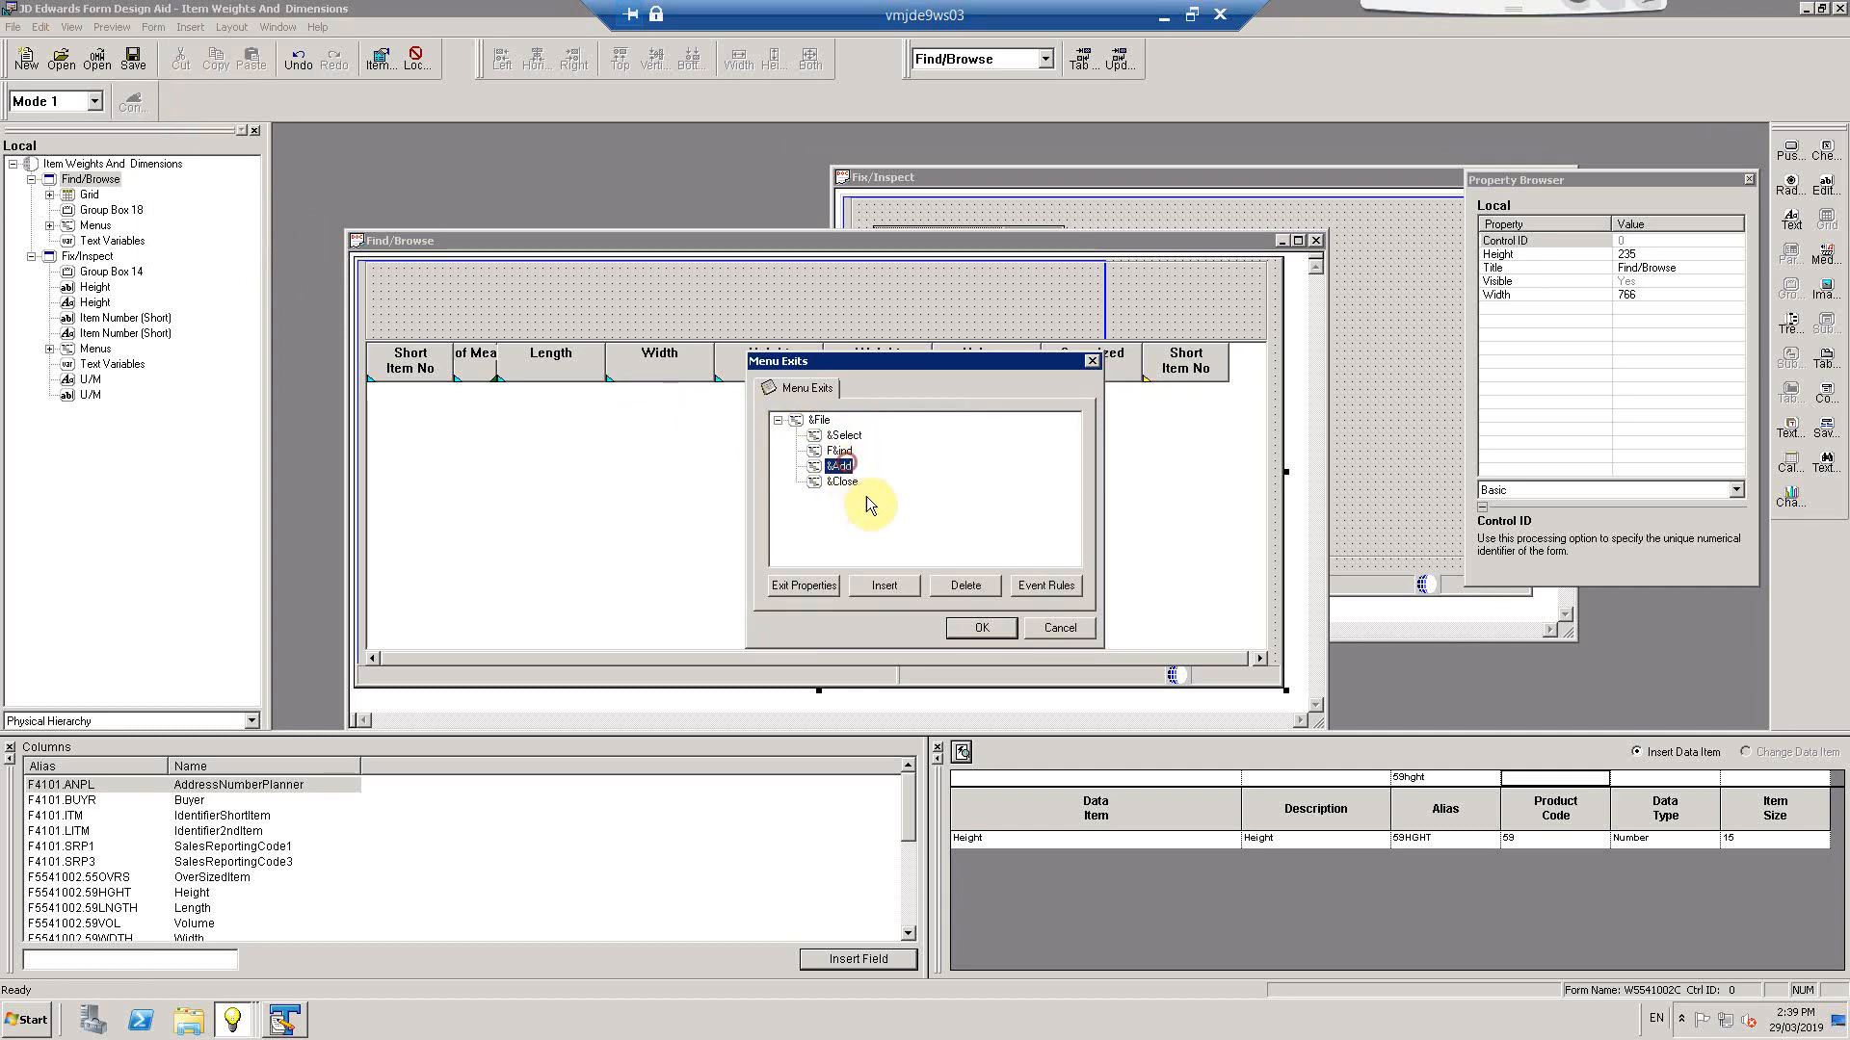
click(845, 437)
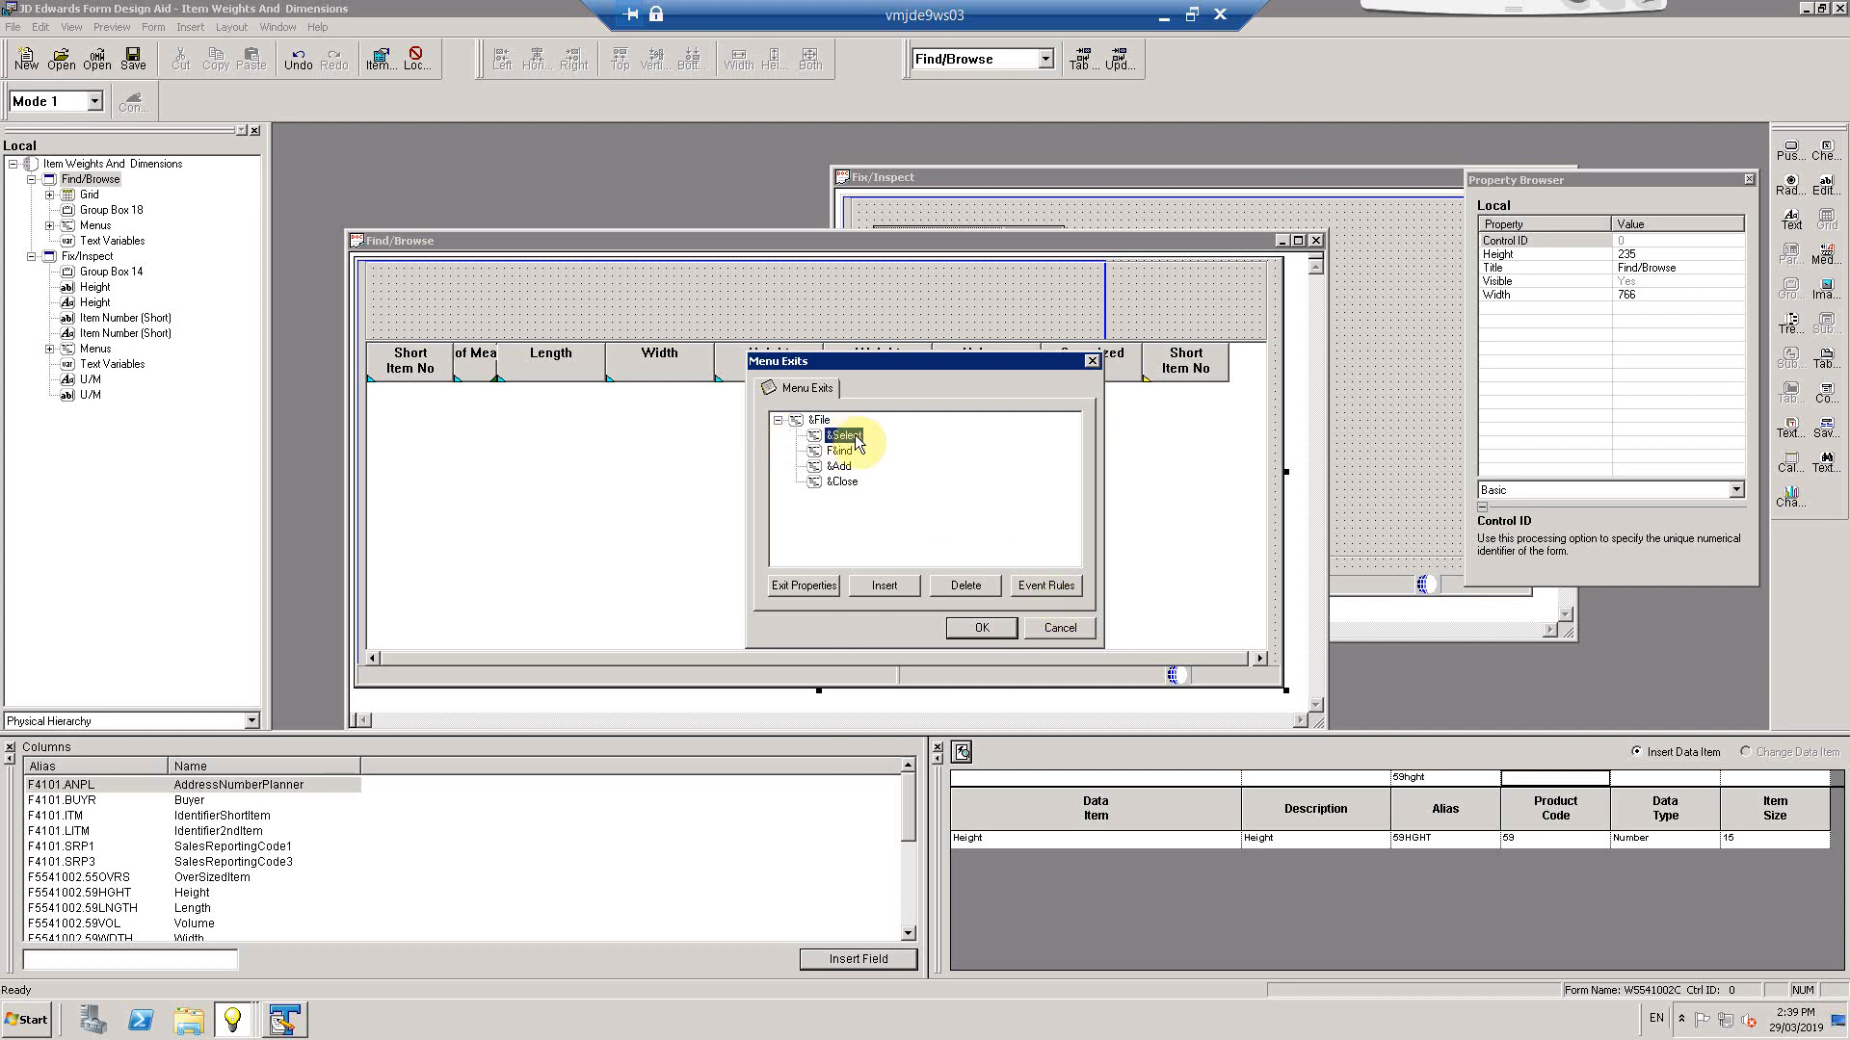
click(1051, 586)
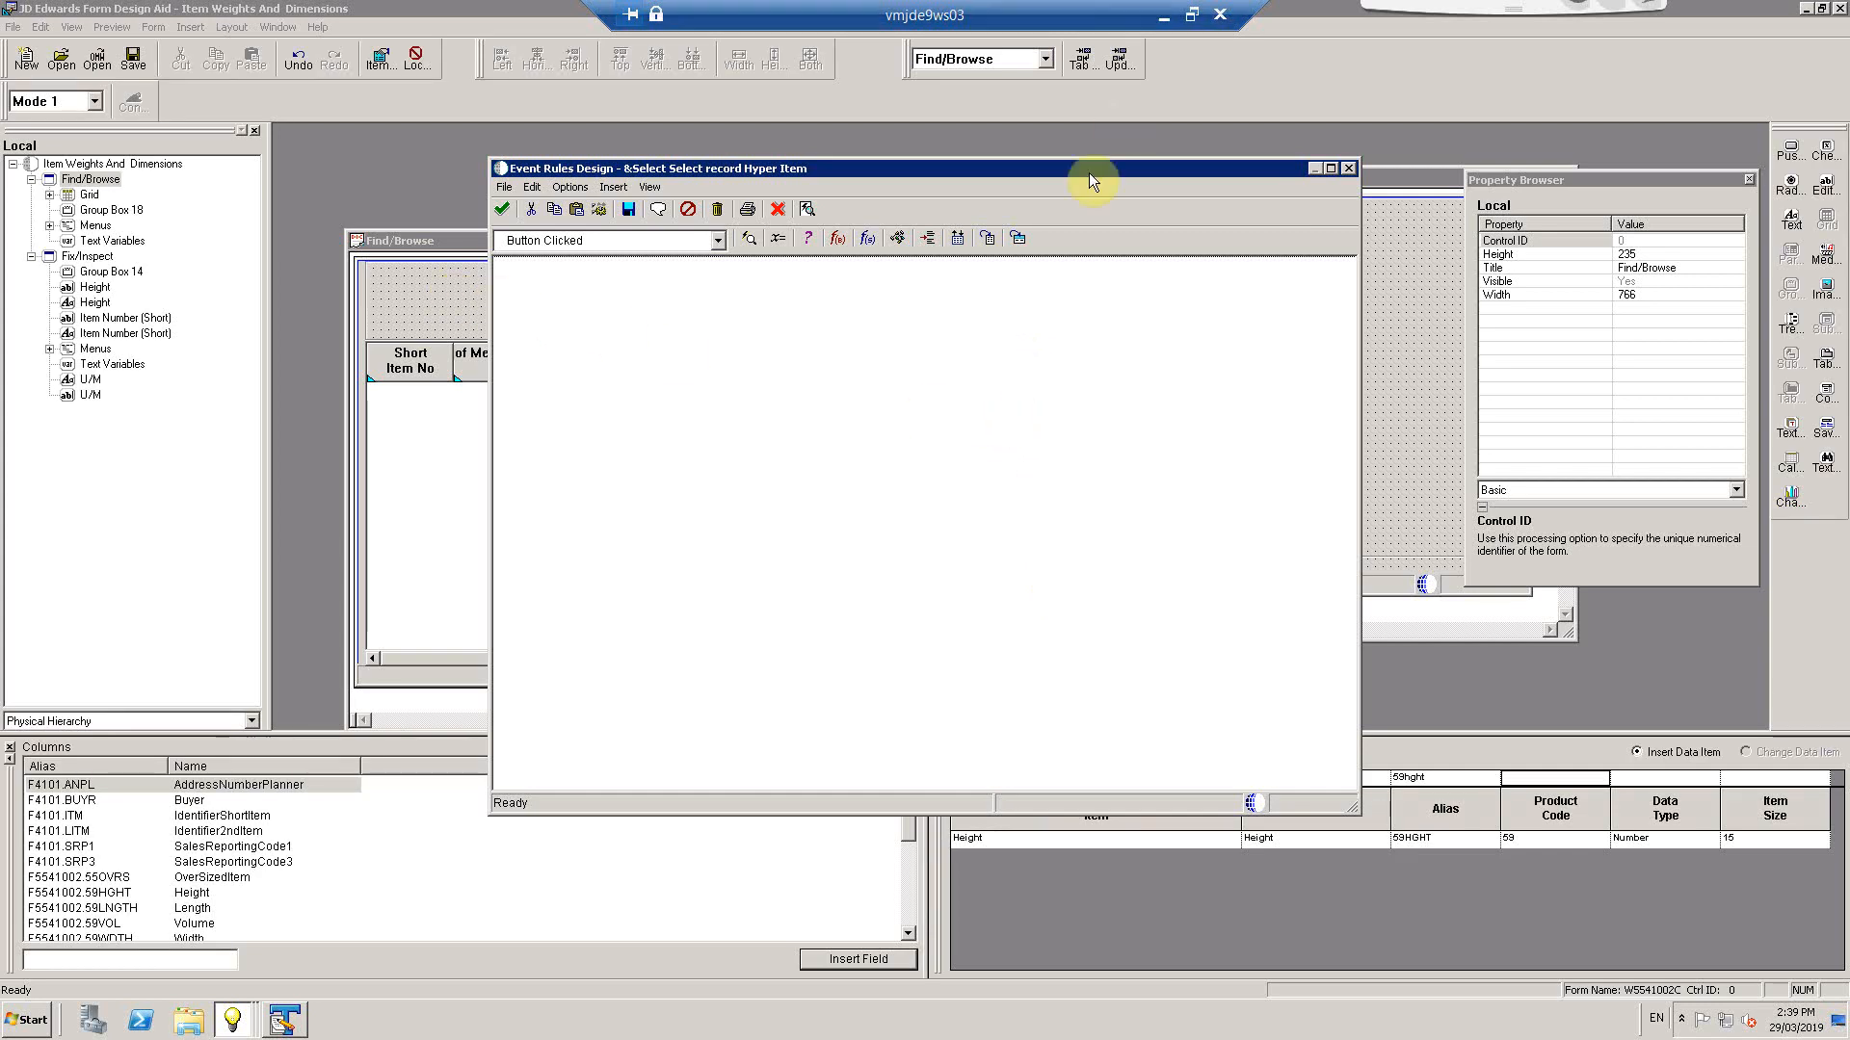
Start a form interconnect in the Select exit's Button Clicked event and choose application P5541002 as its target
click(1018, 240)
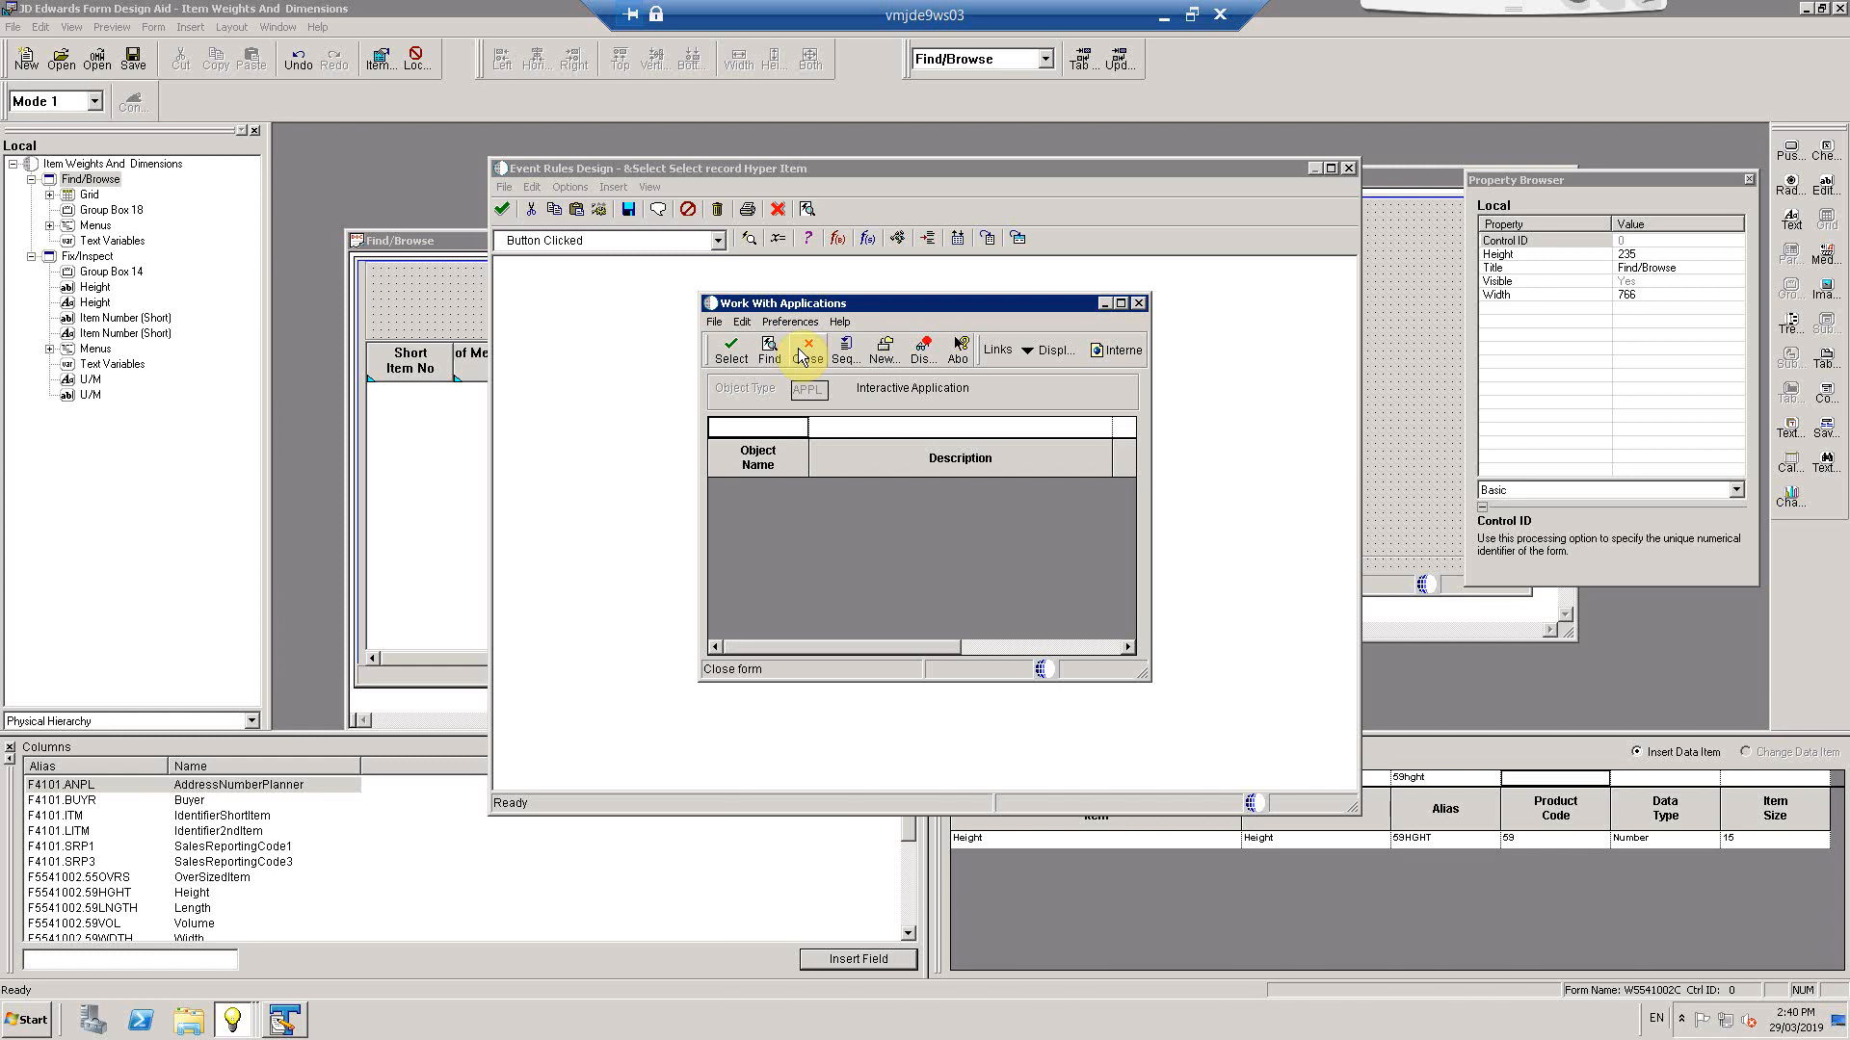
click(756, 425)
text(P)
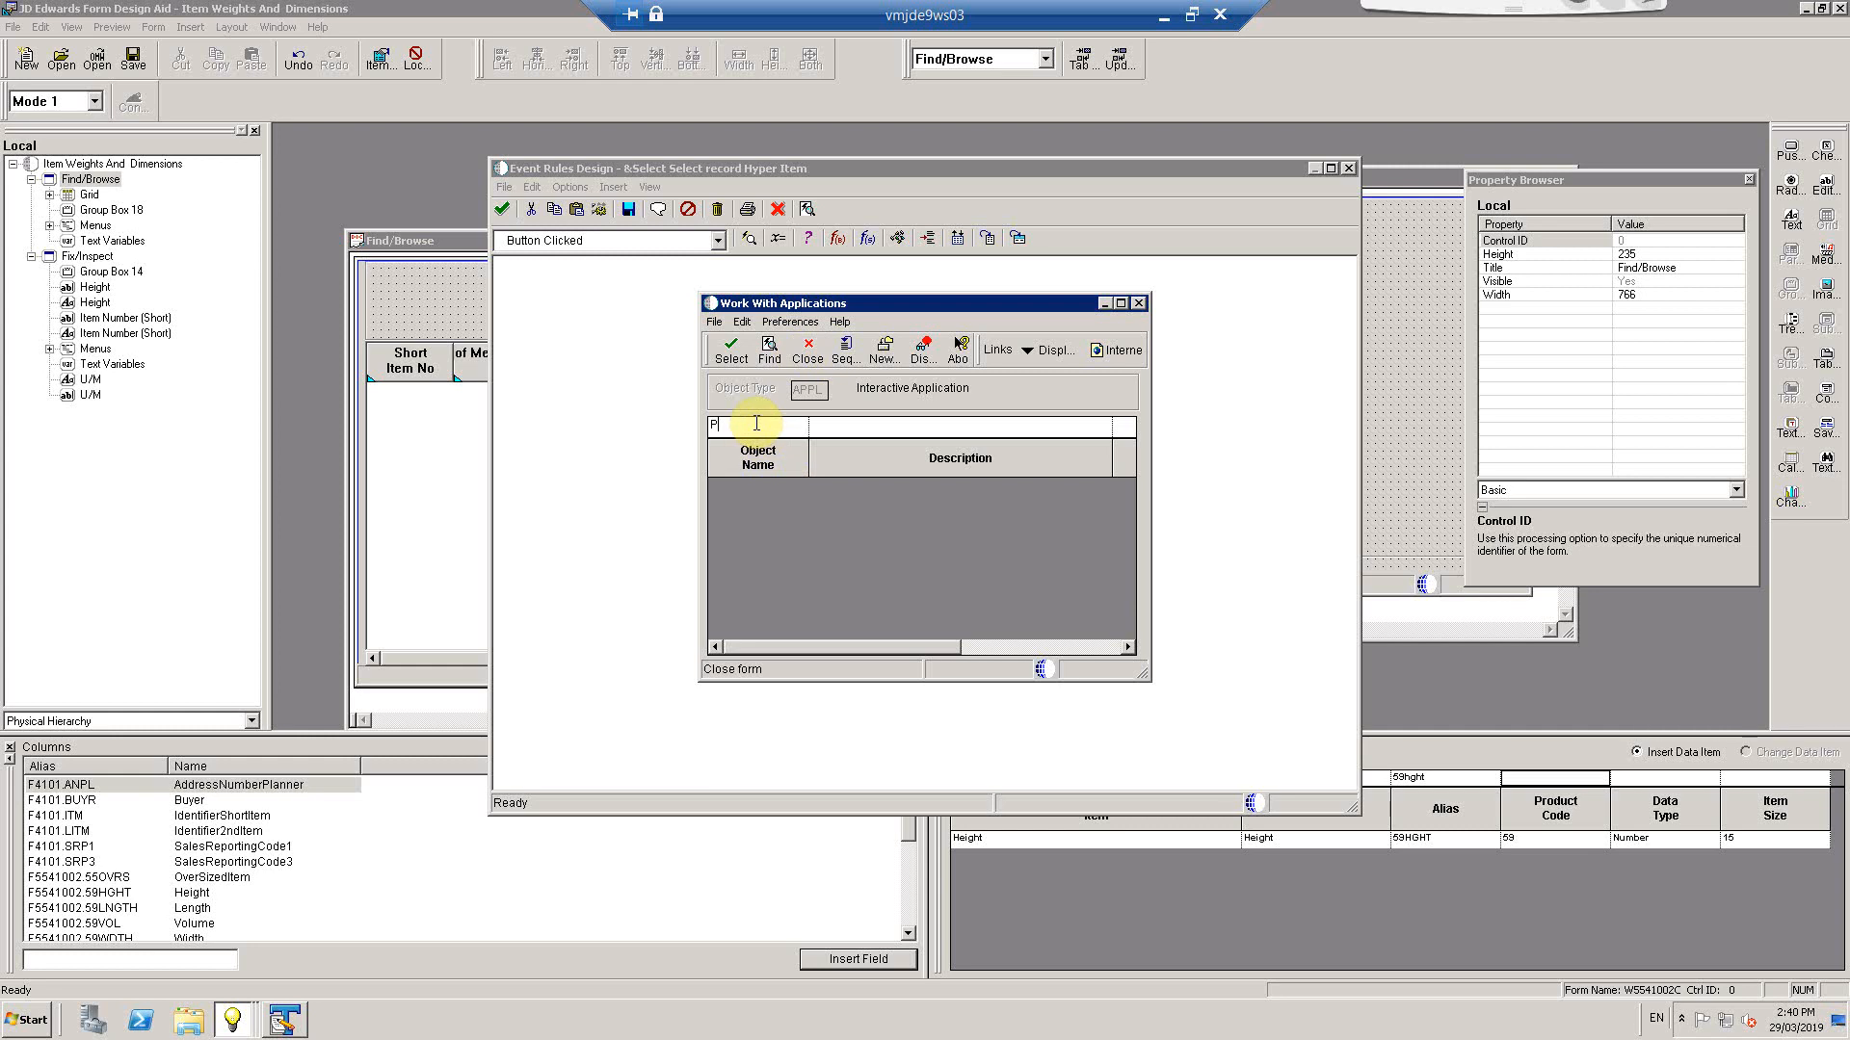
text(5541002)
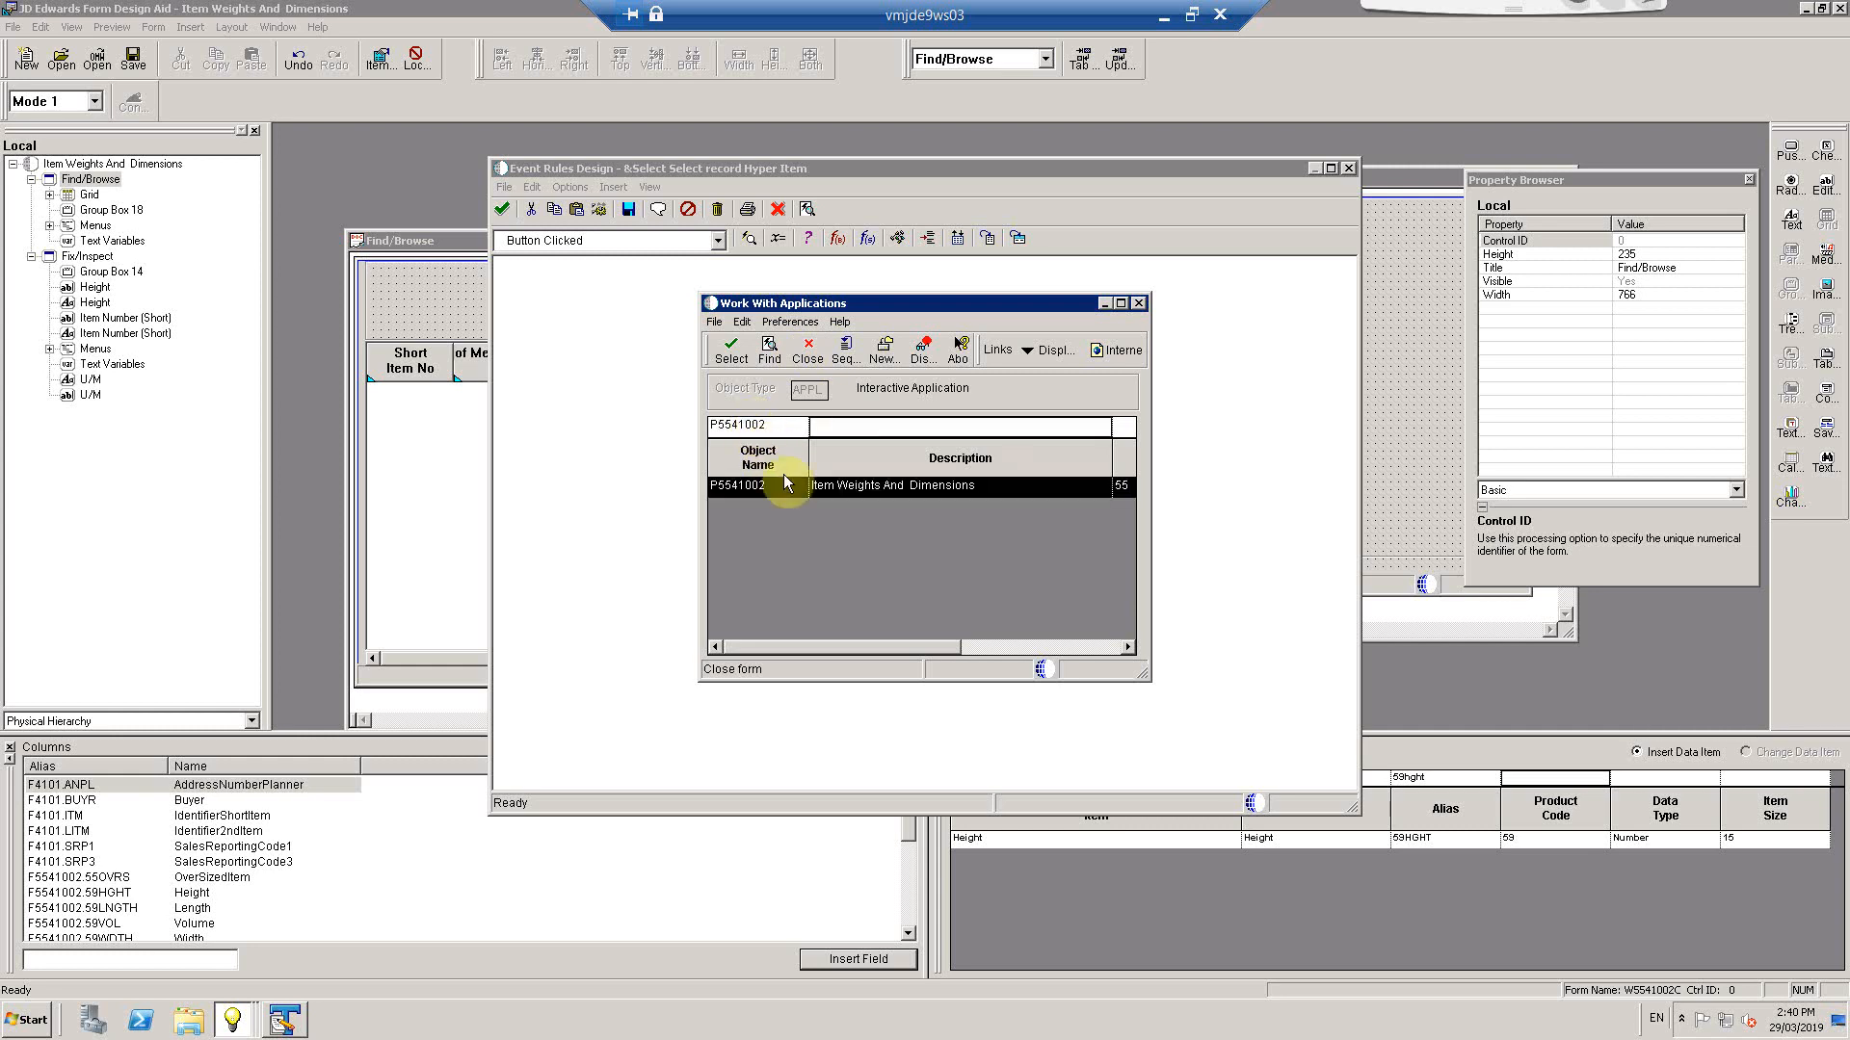
click(728, 351)
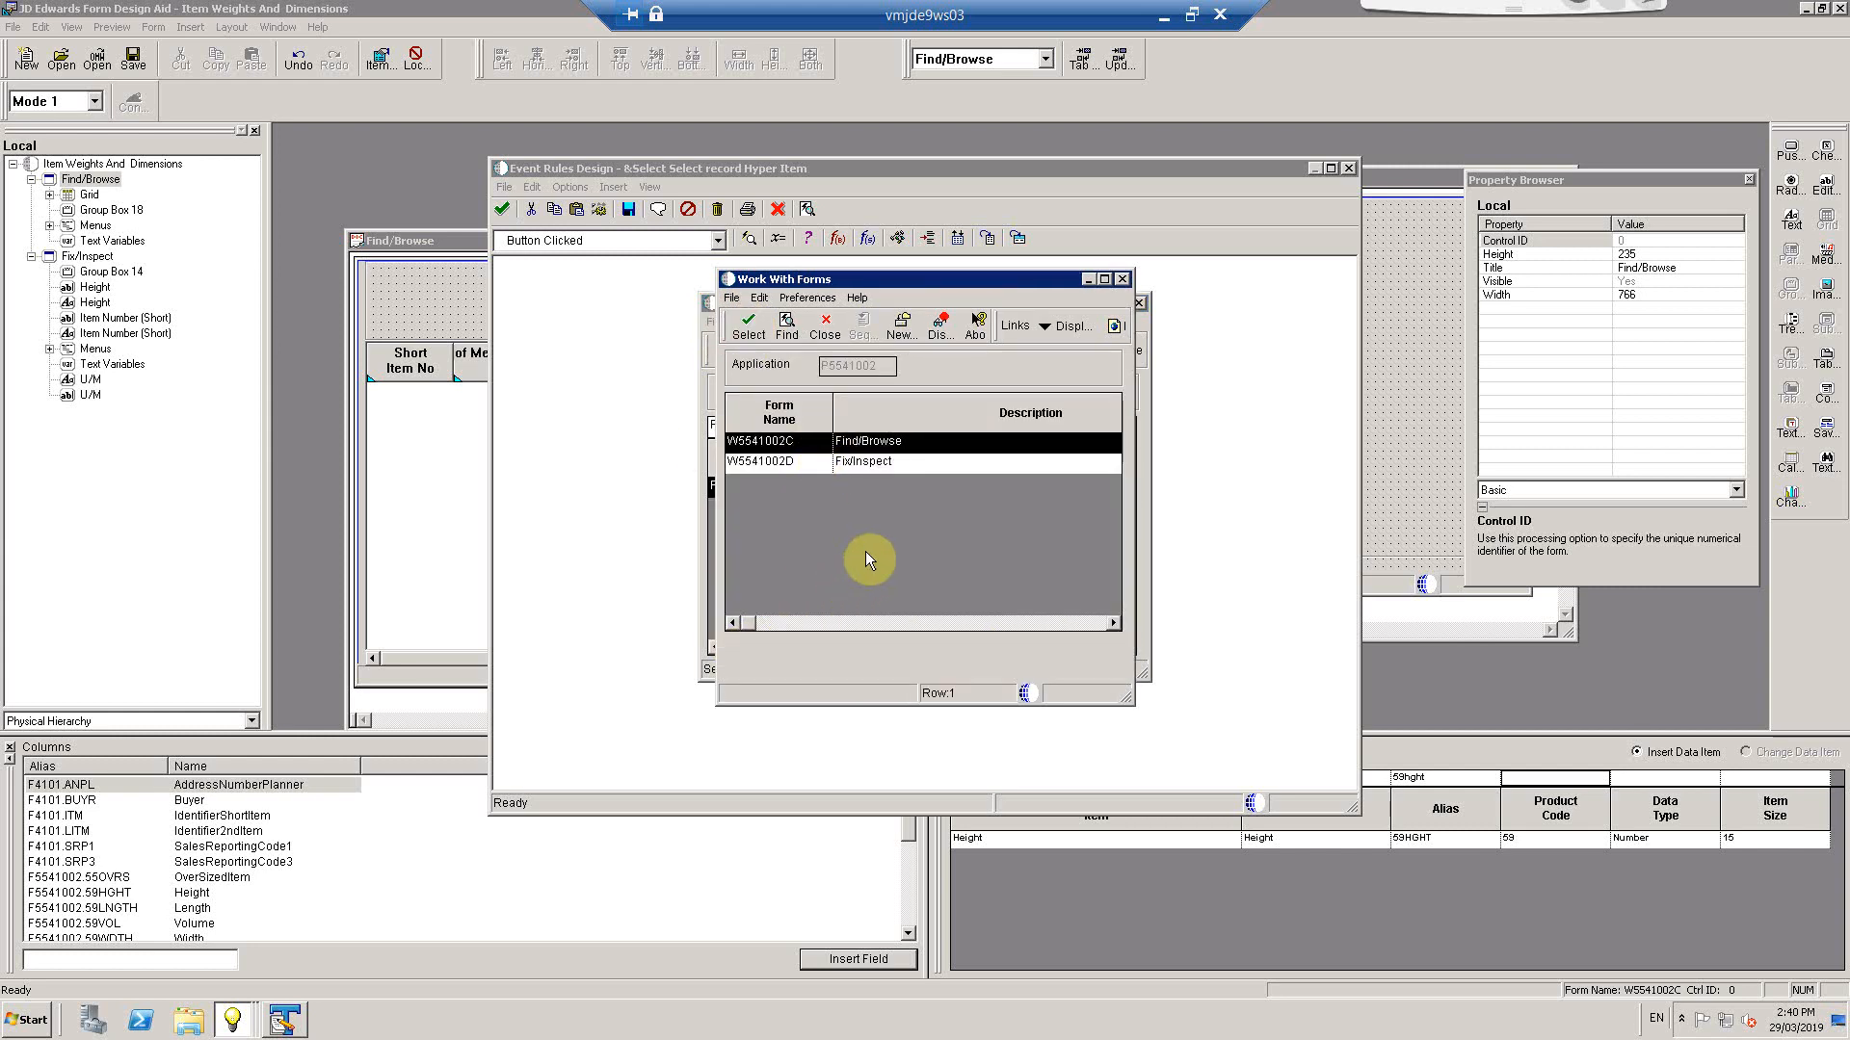
Call the Fix/Inspect form W5541002D with its data structure items left unassigned, and accept the event rules
click(851, 463)
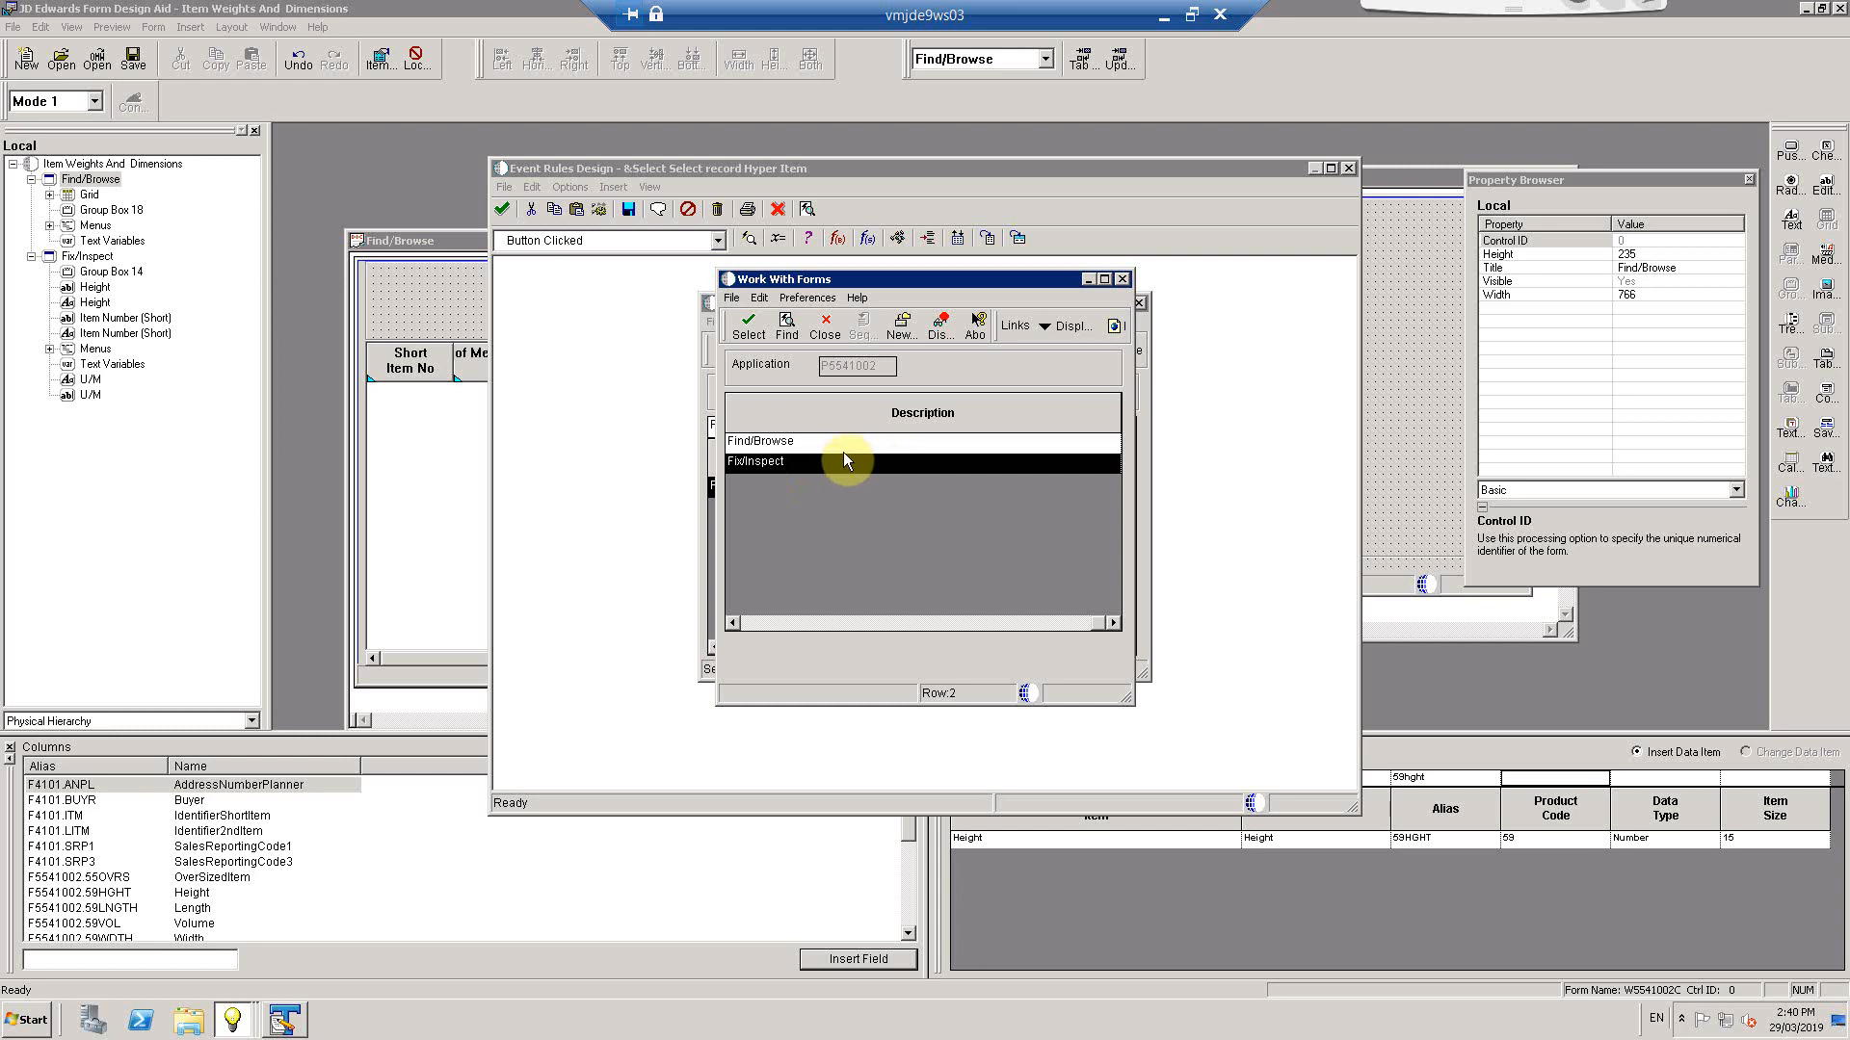
click(751, 325)
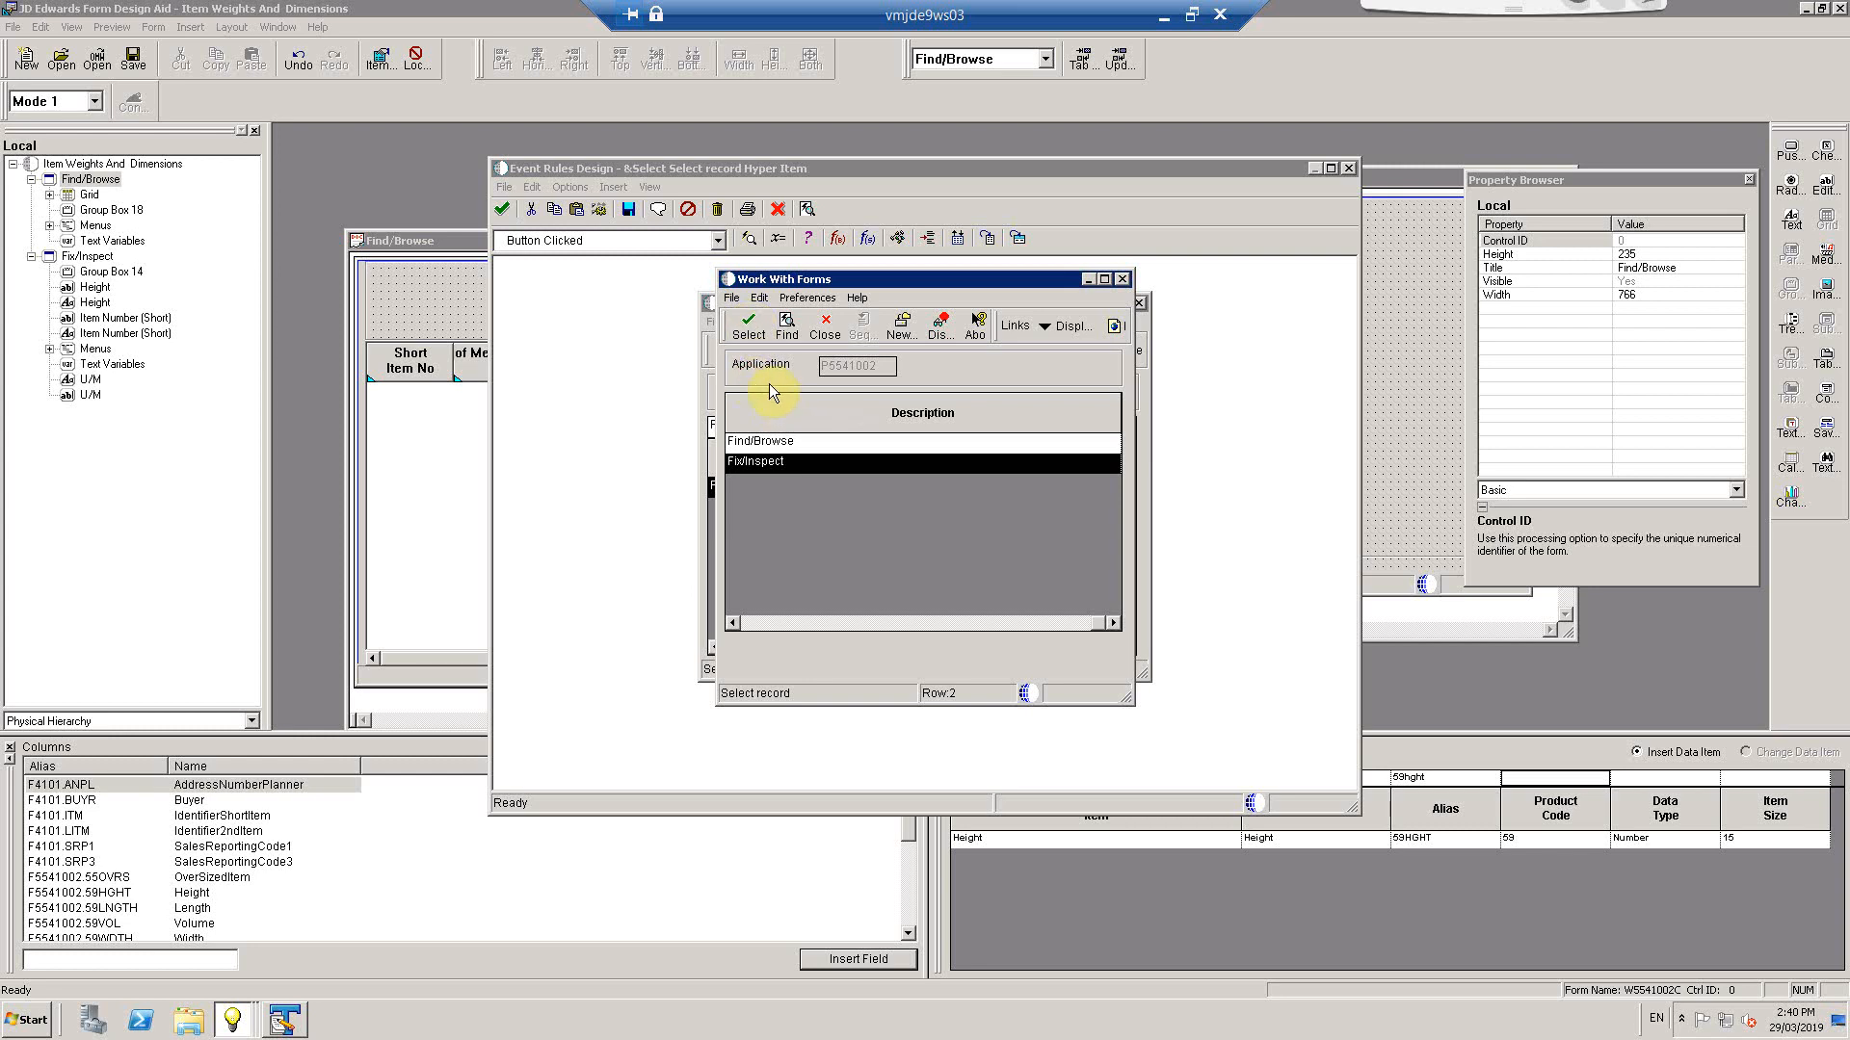
click(749, 328)
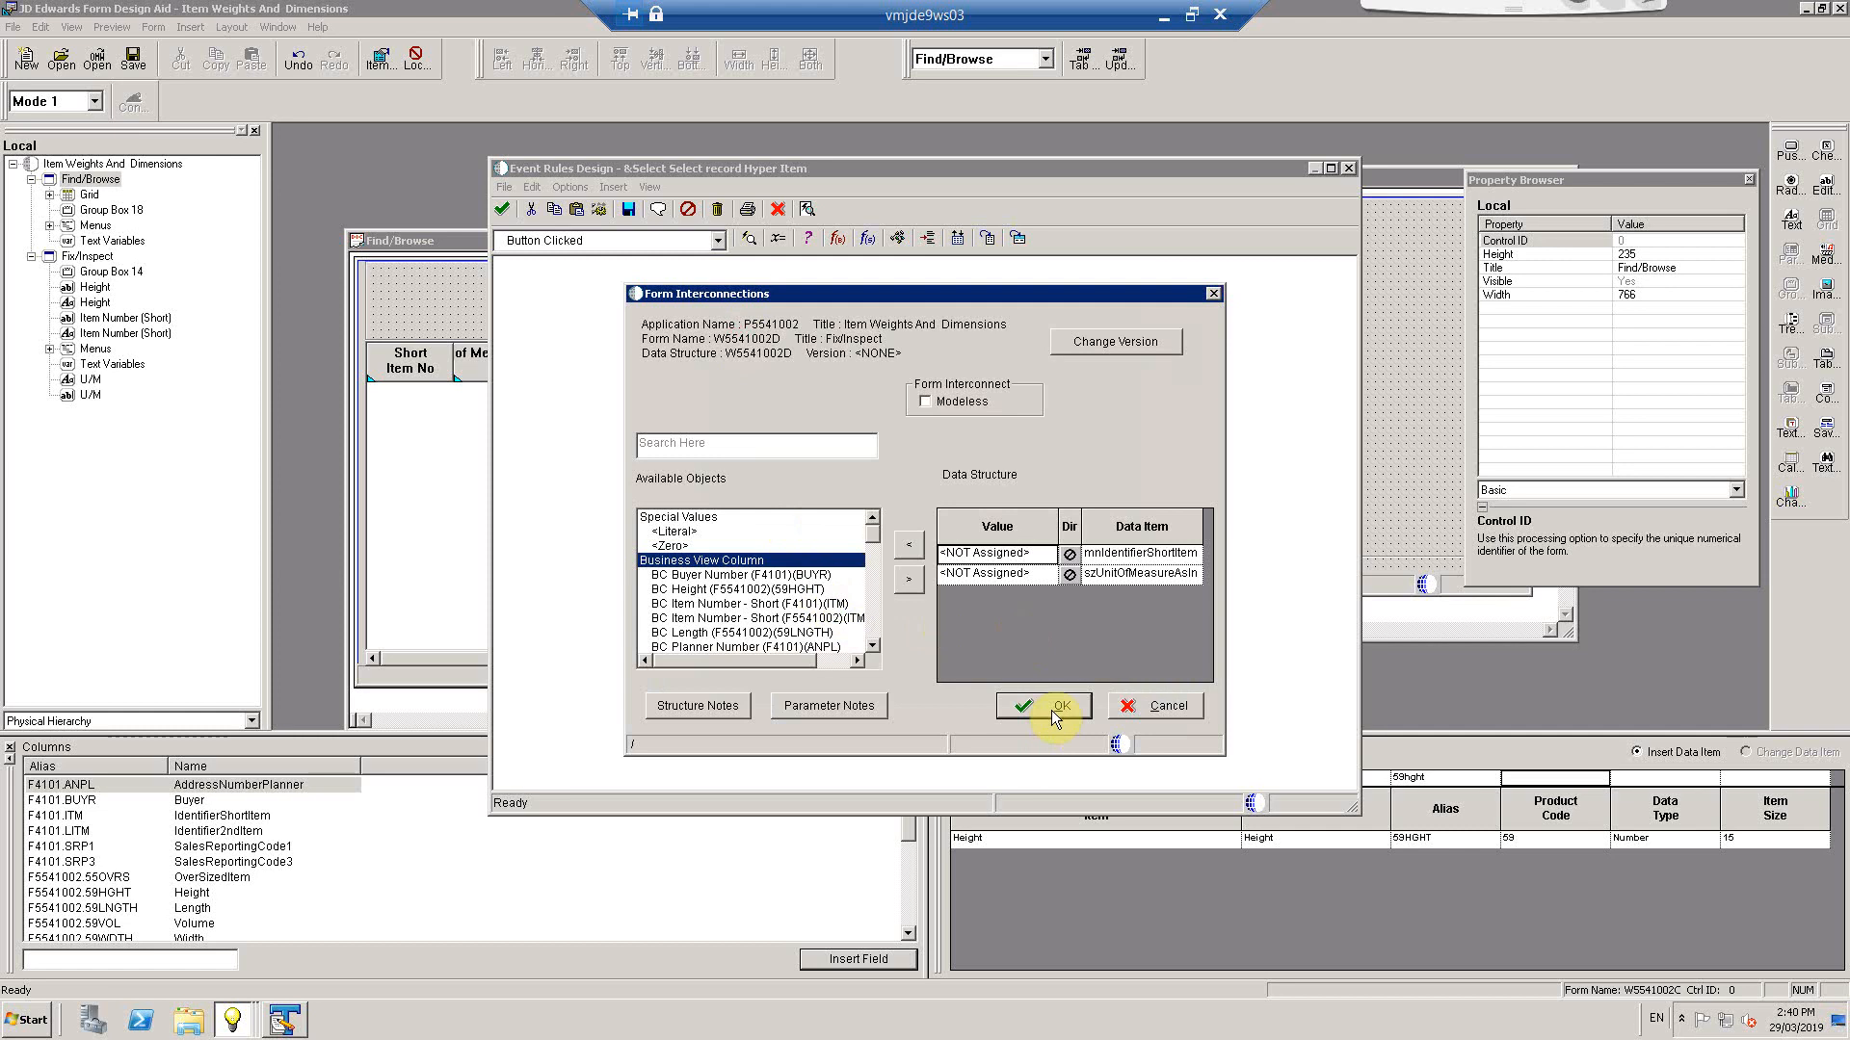
click(1054, 715)
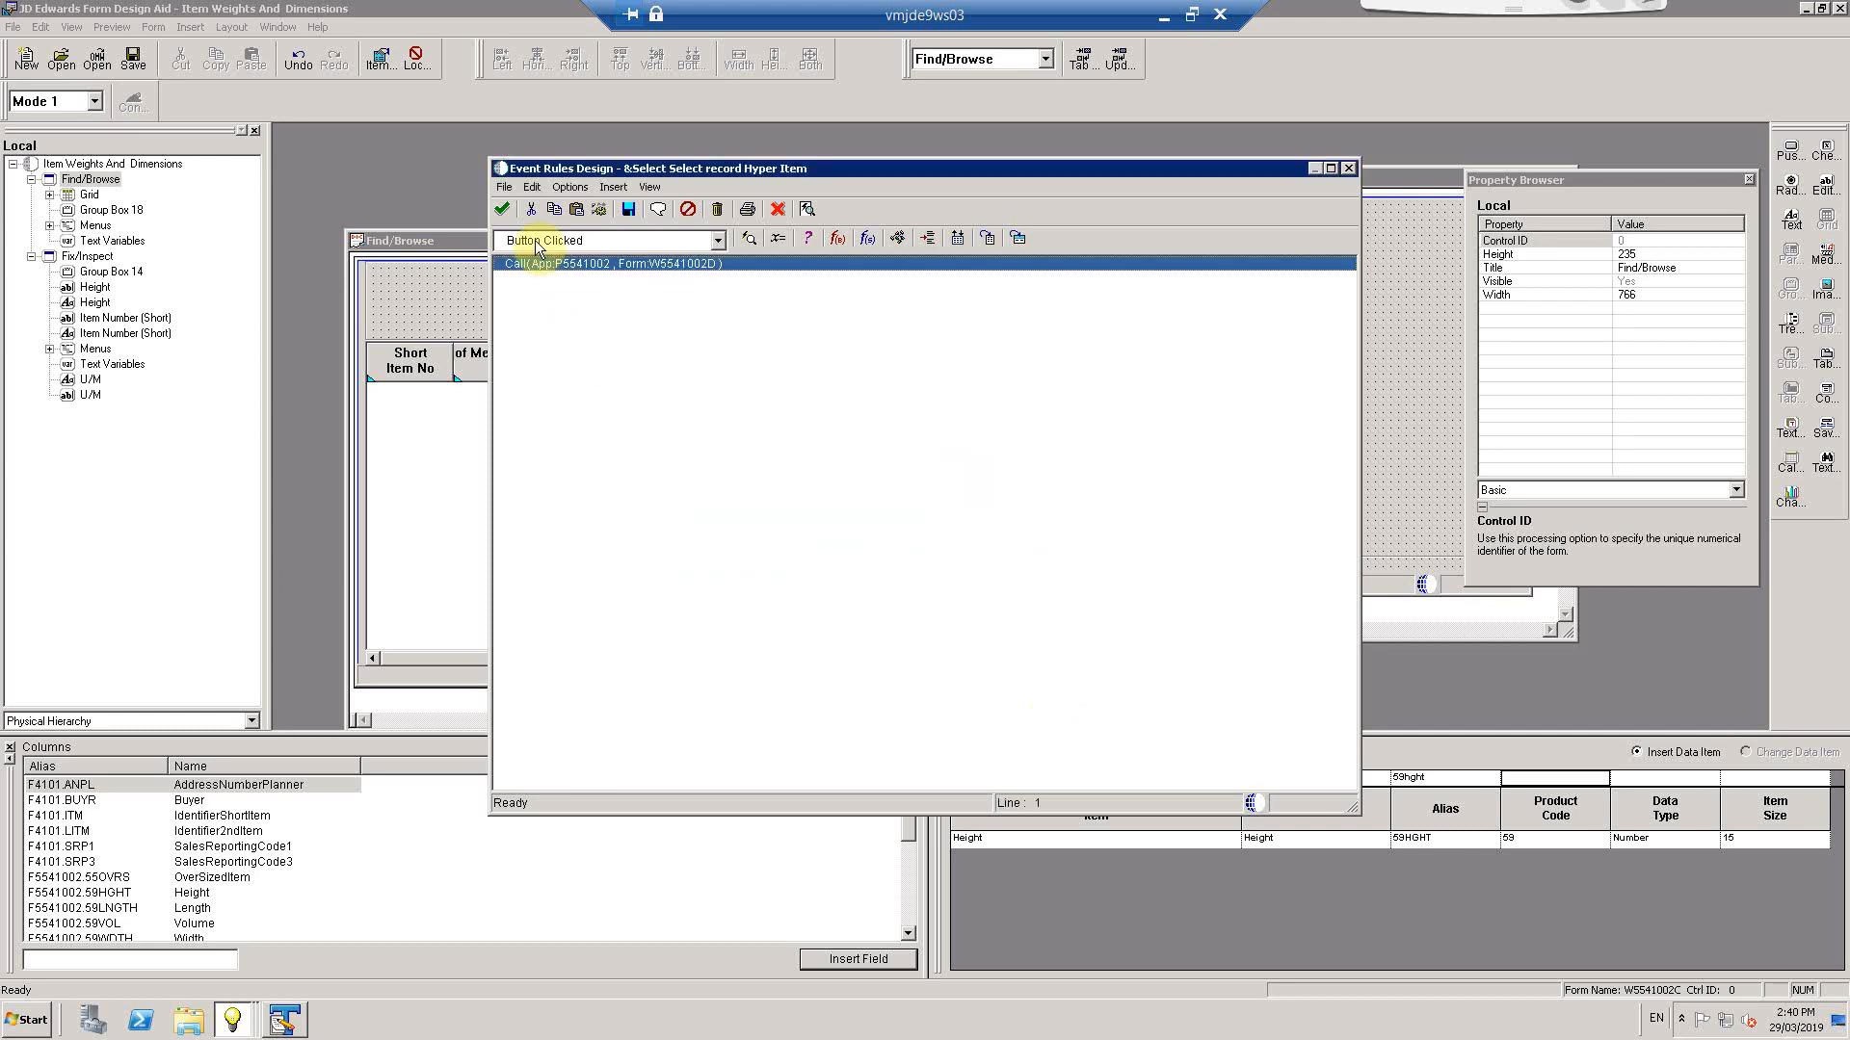
click(502, 208)
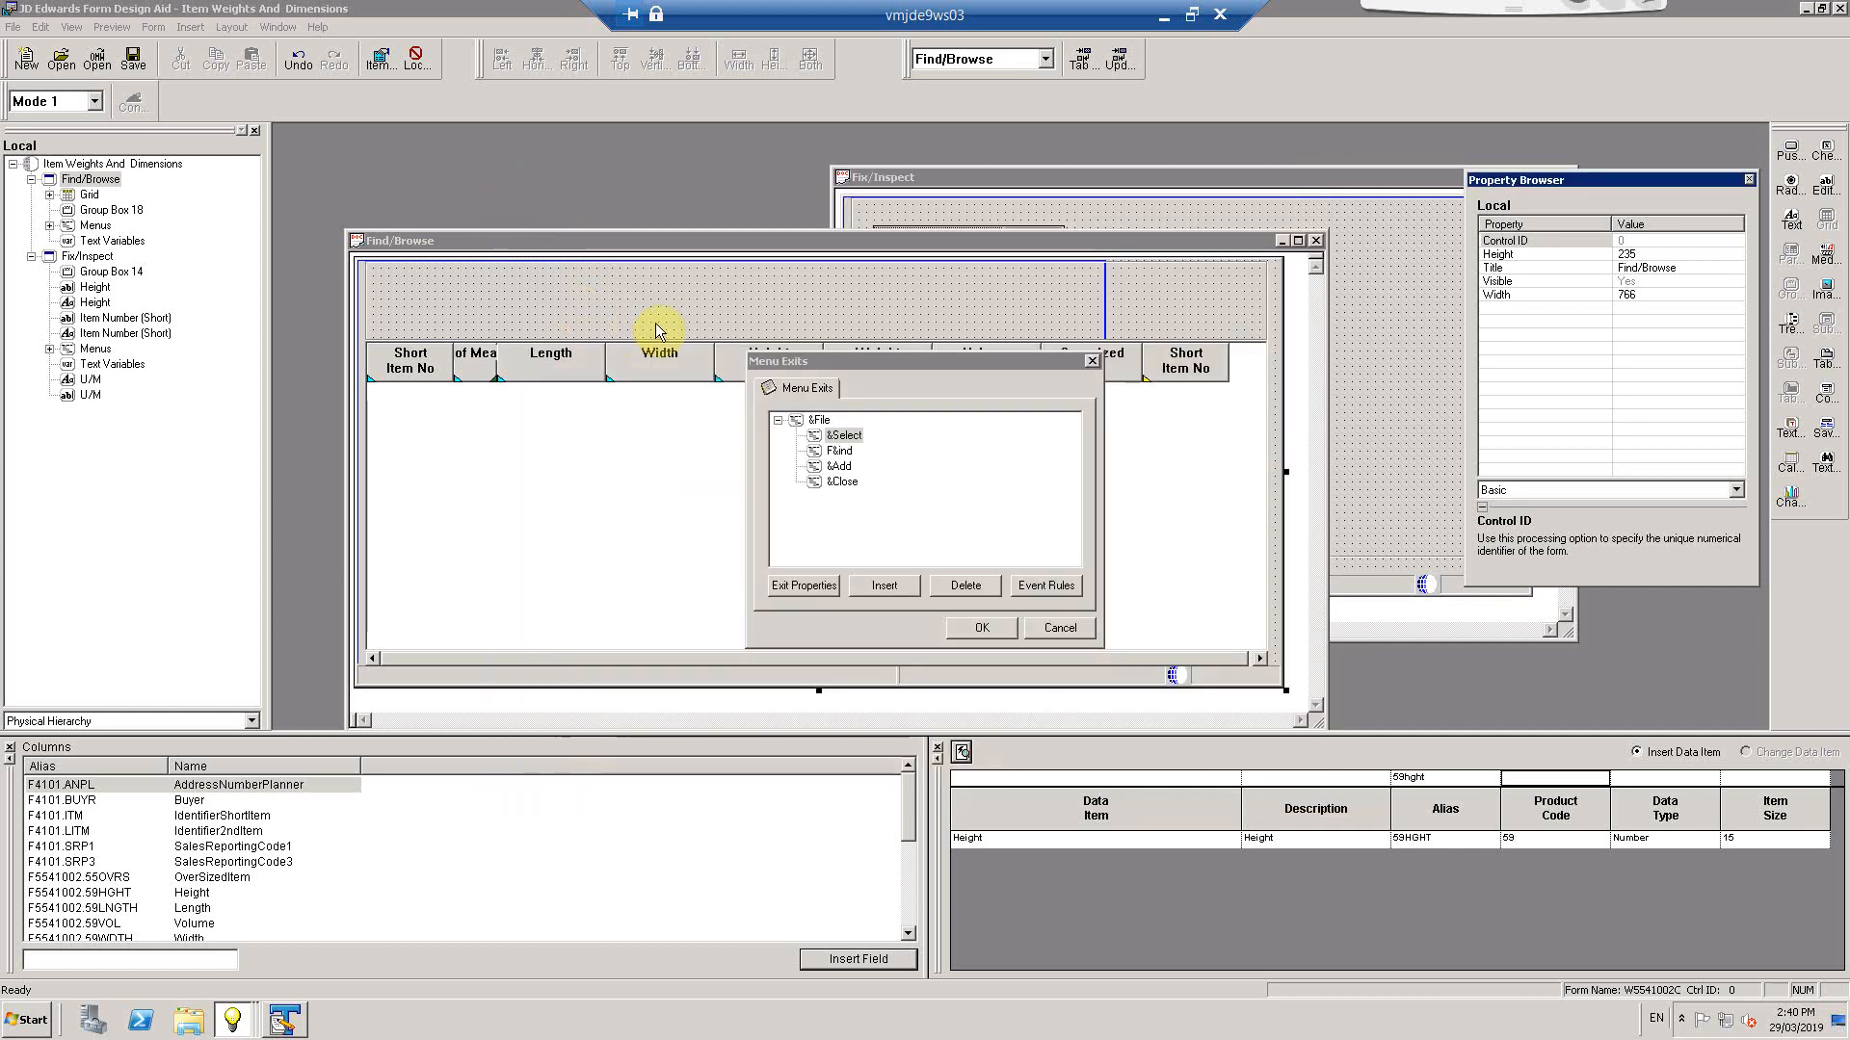
Accept the Find/Browse menu exits and examine the data structure members in the Fix/Inspect form's properties
click(981, 630)
click(975, 203)
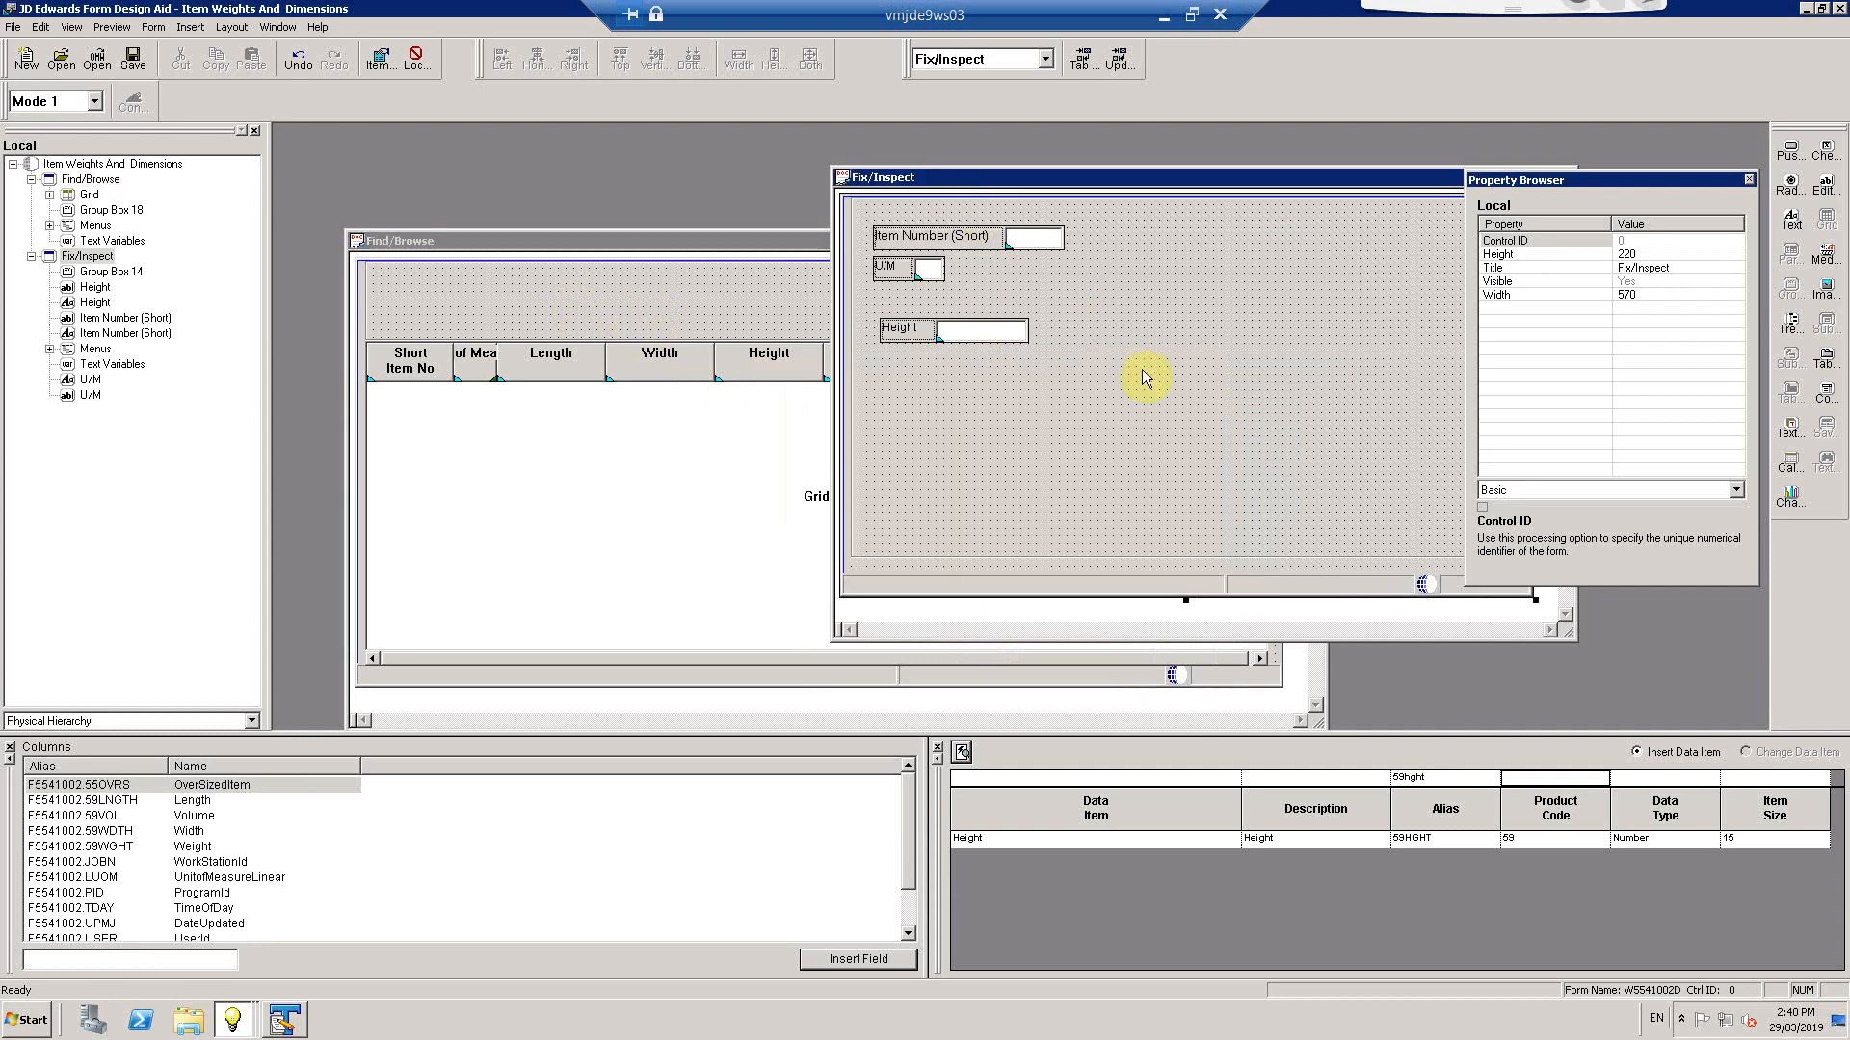
double_click(1143, 376)
click(1101, 471)
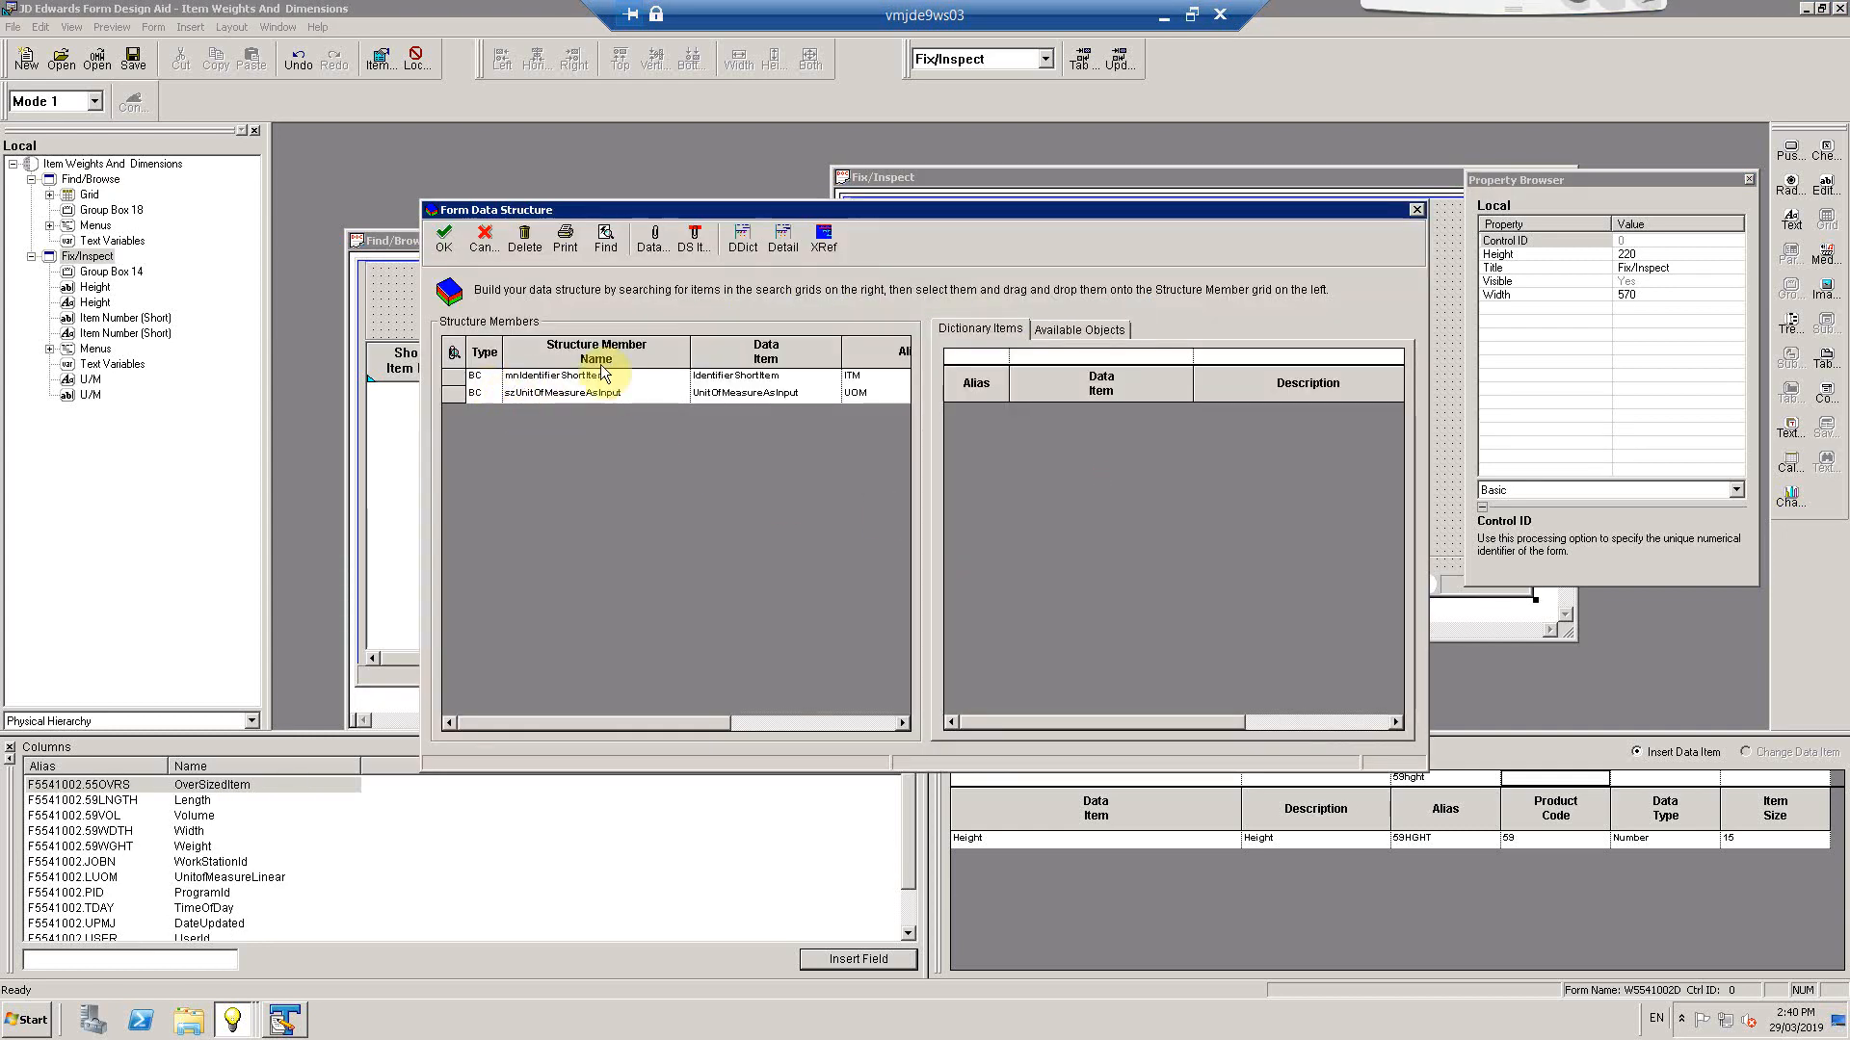
click(563, 394)
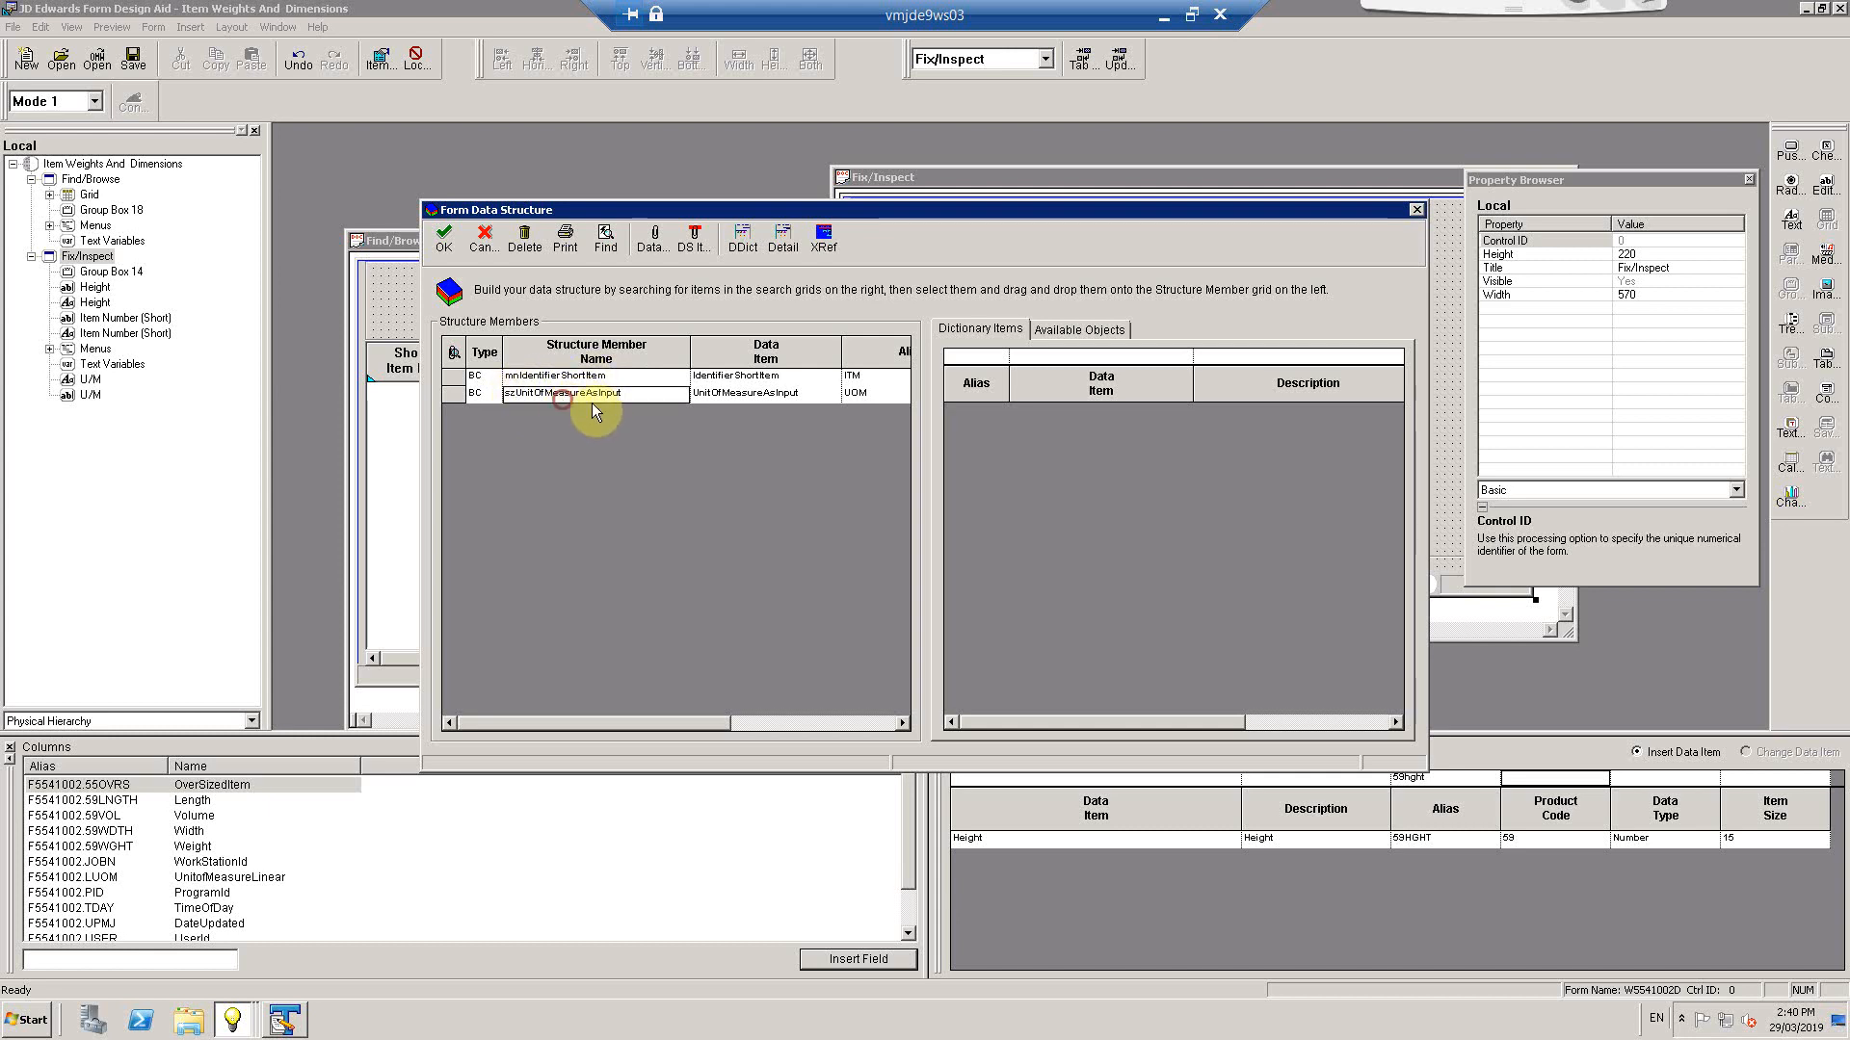
click(444, 238)
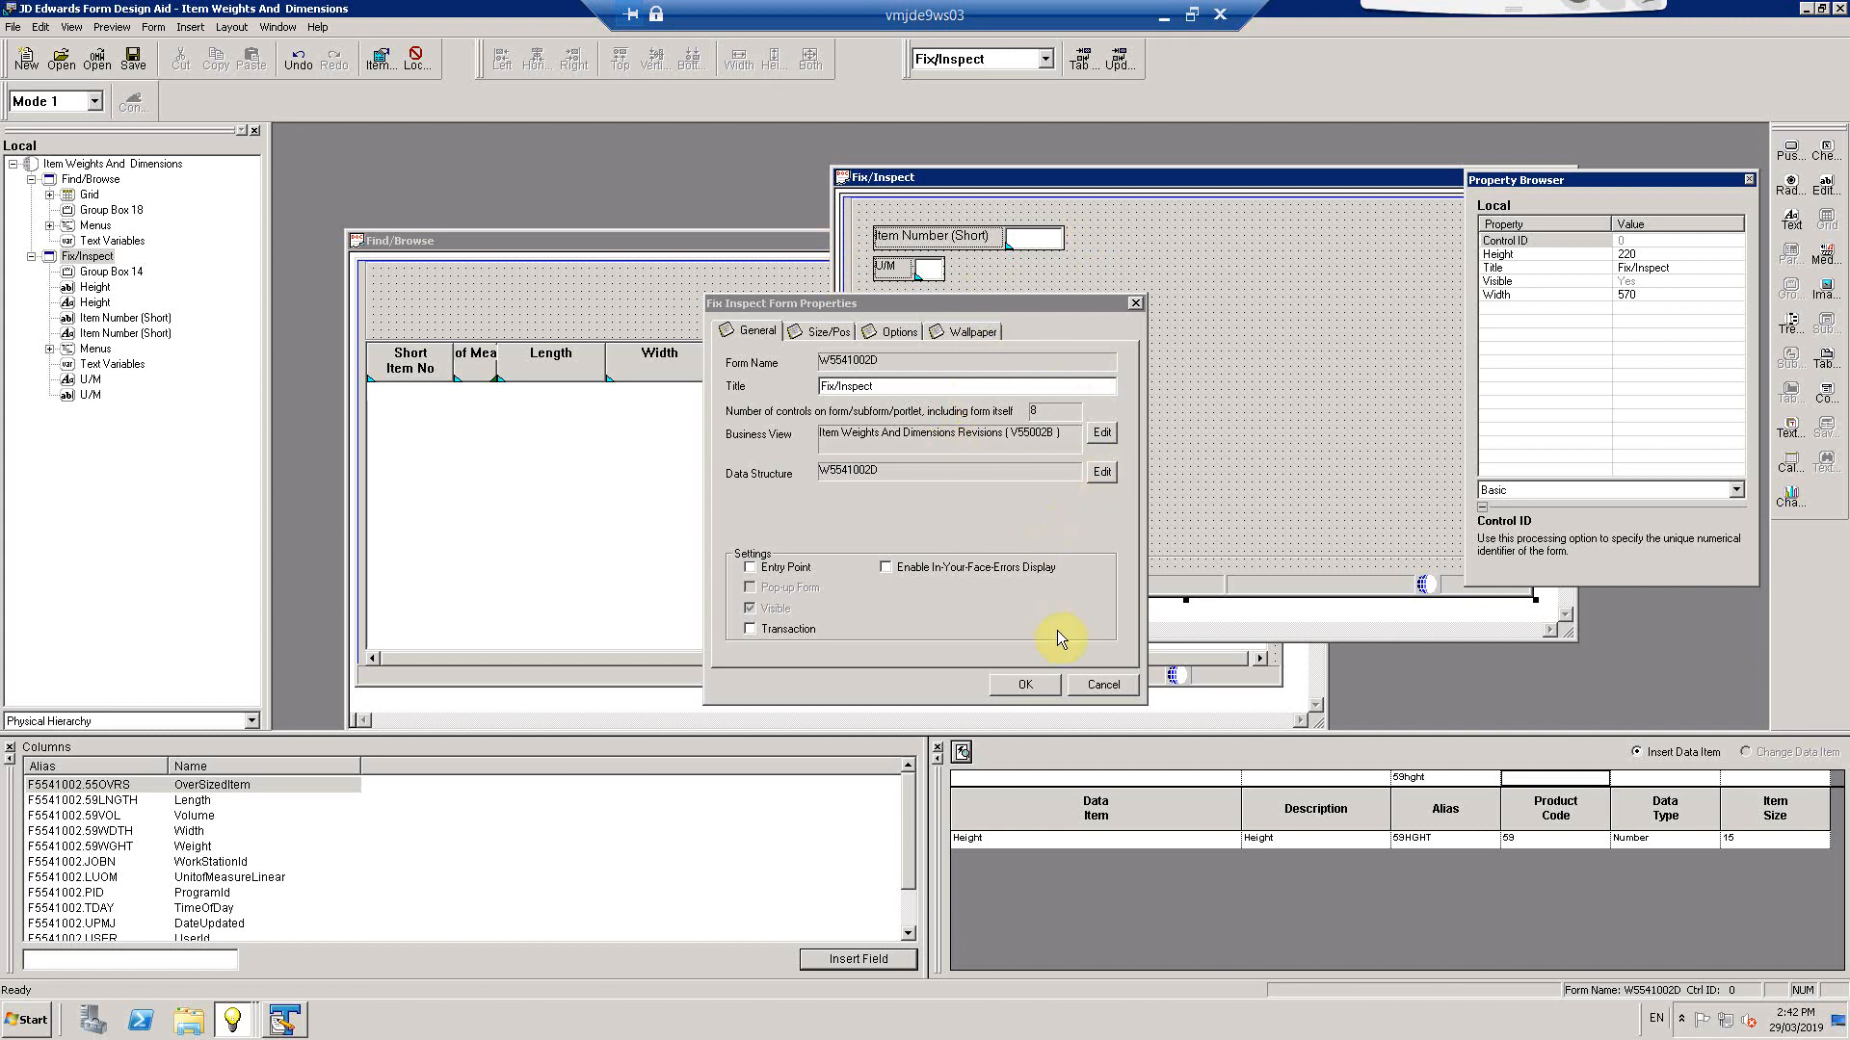
click(1025, 685)
Move the Fix/Inspect window clear of the property browser and recheck both members of its form data structure without changing them
drag(1002, 180, 766, 188)
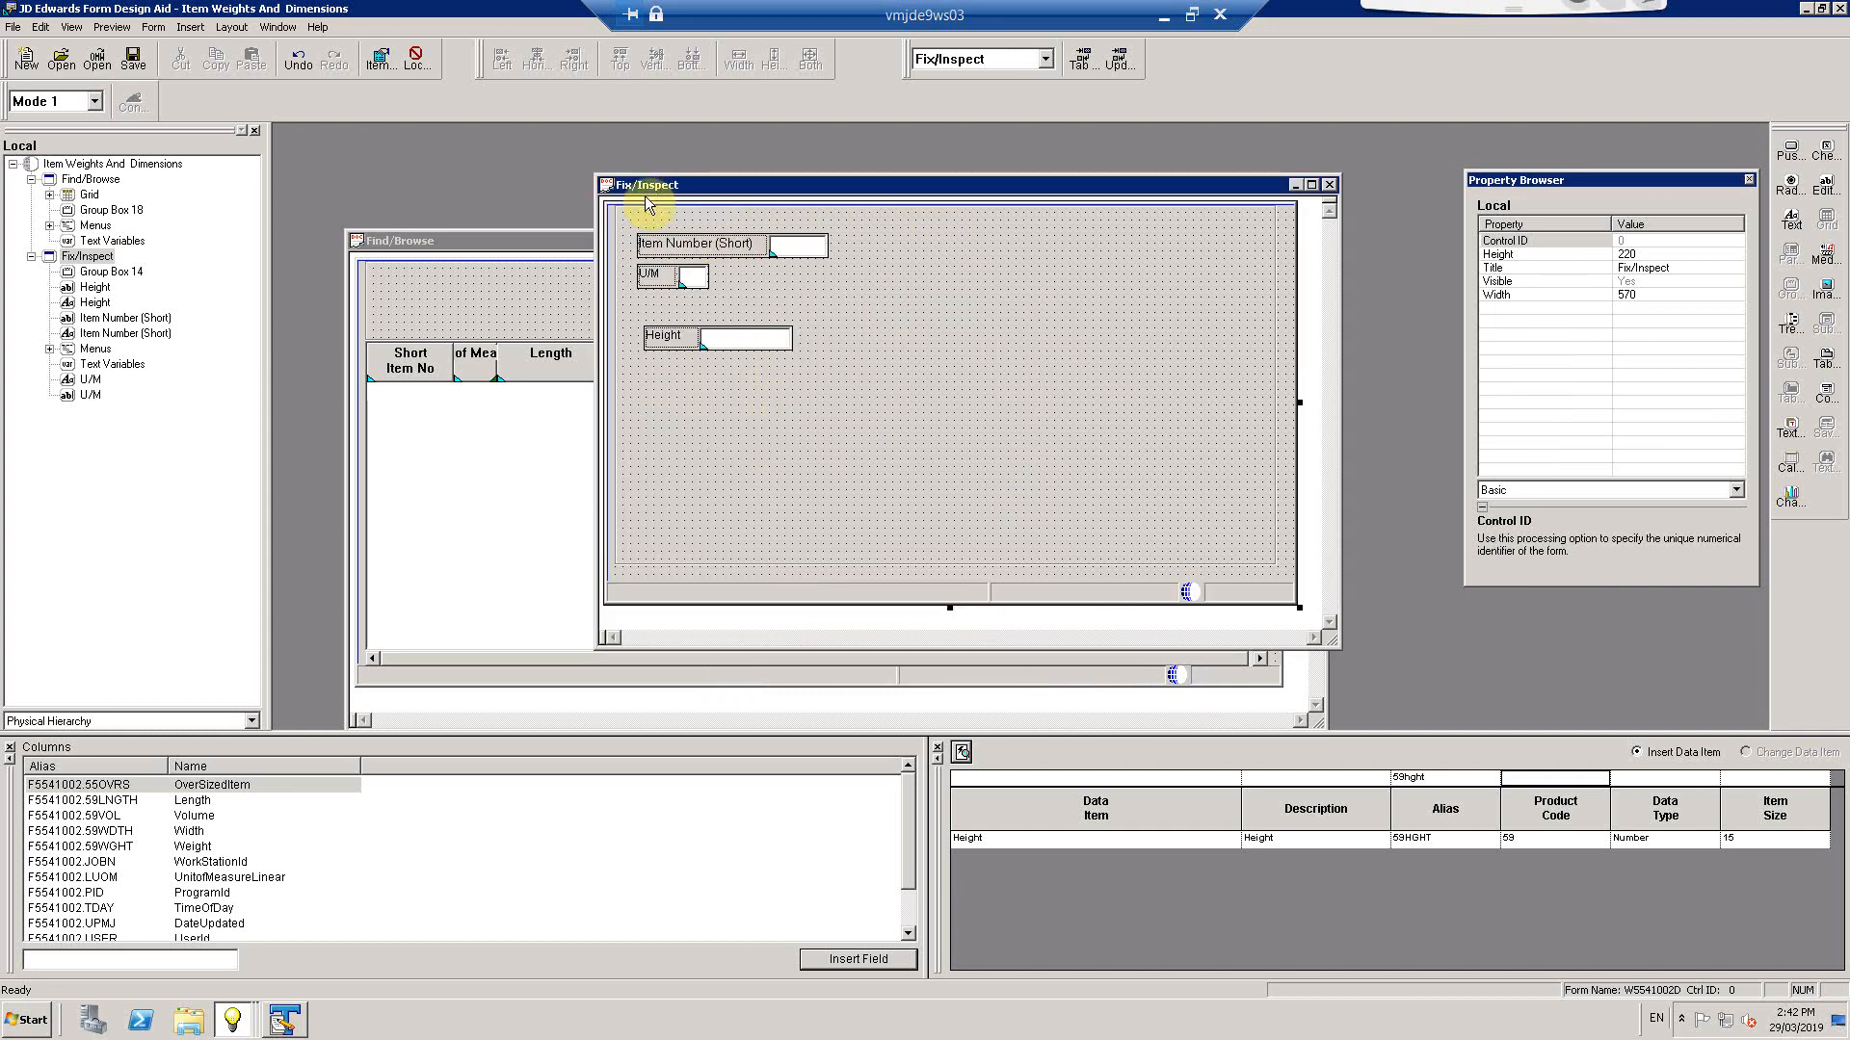
double_click(894, 333)
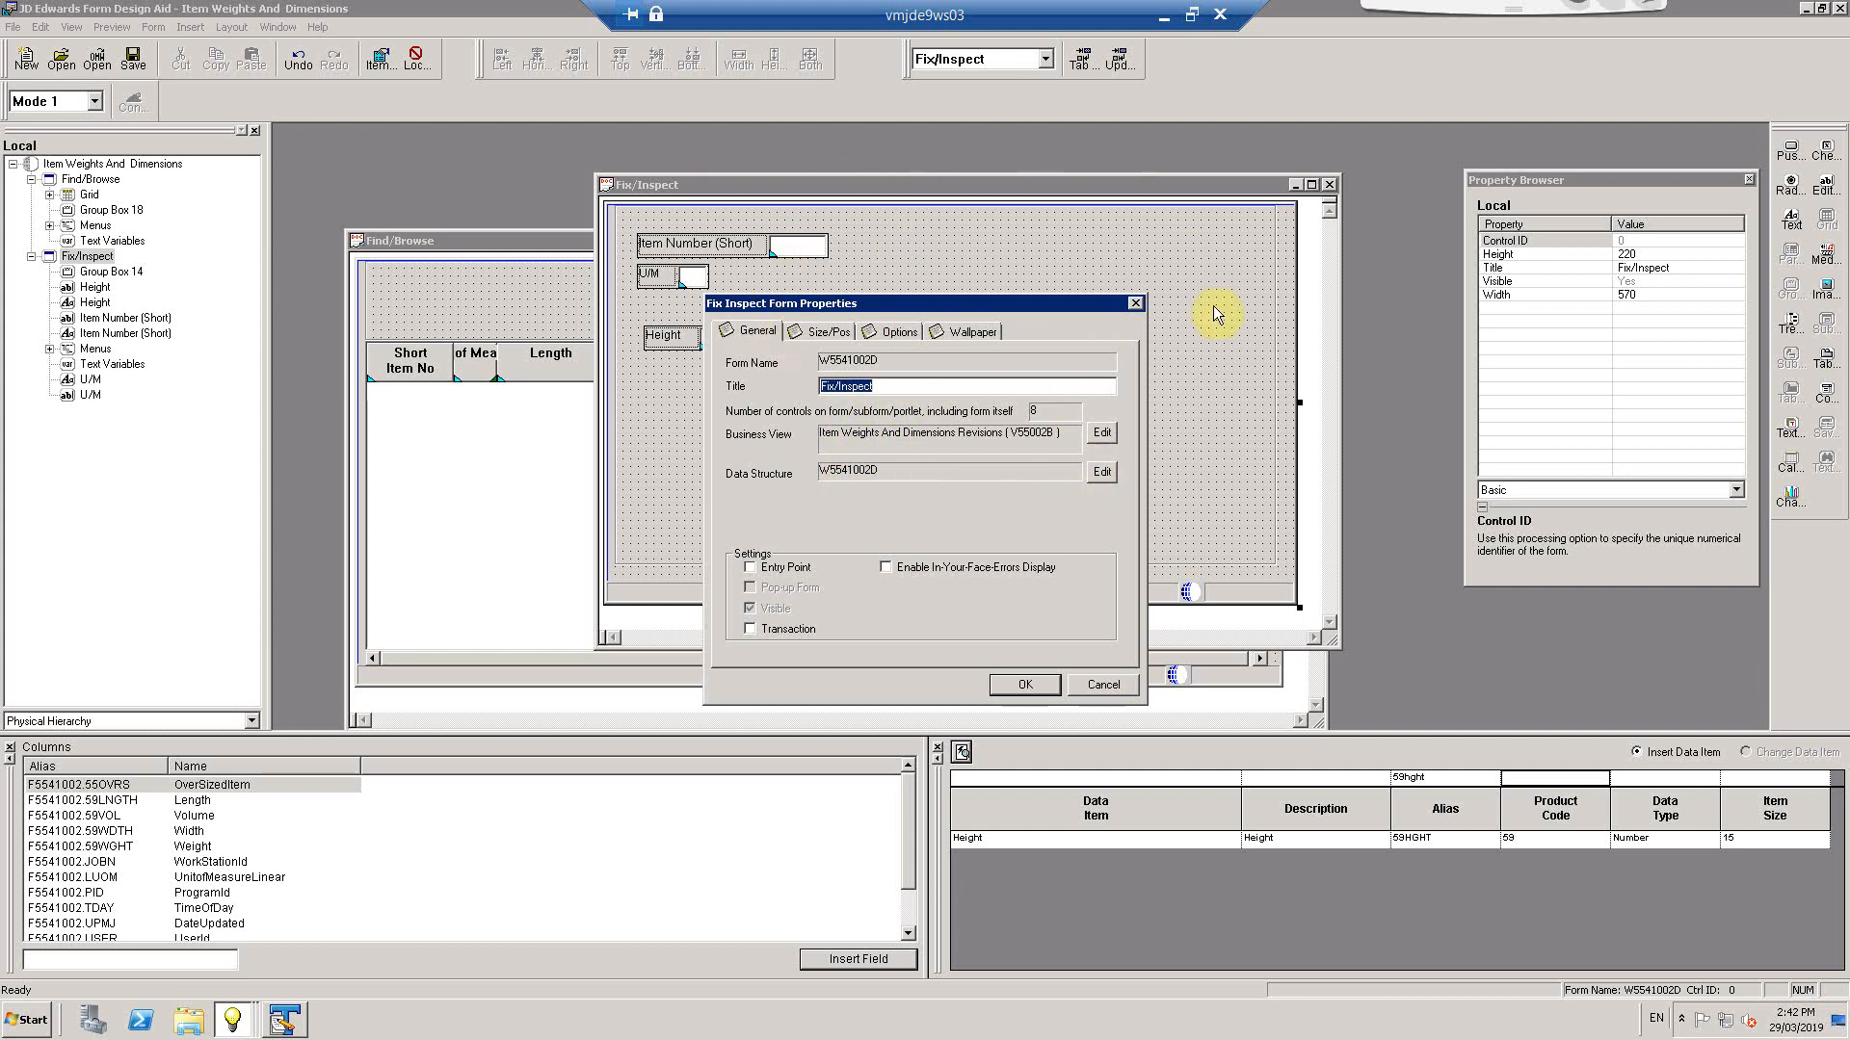
click(1033, 688)
double_click(910, 405)
click(1089, 474)
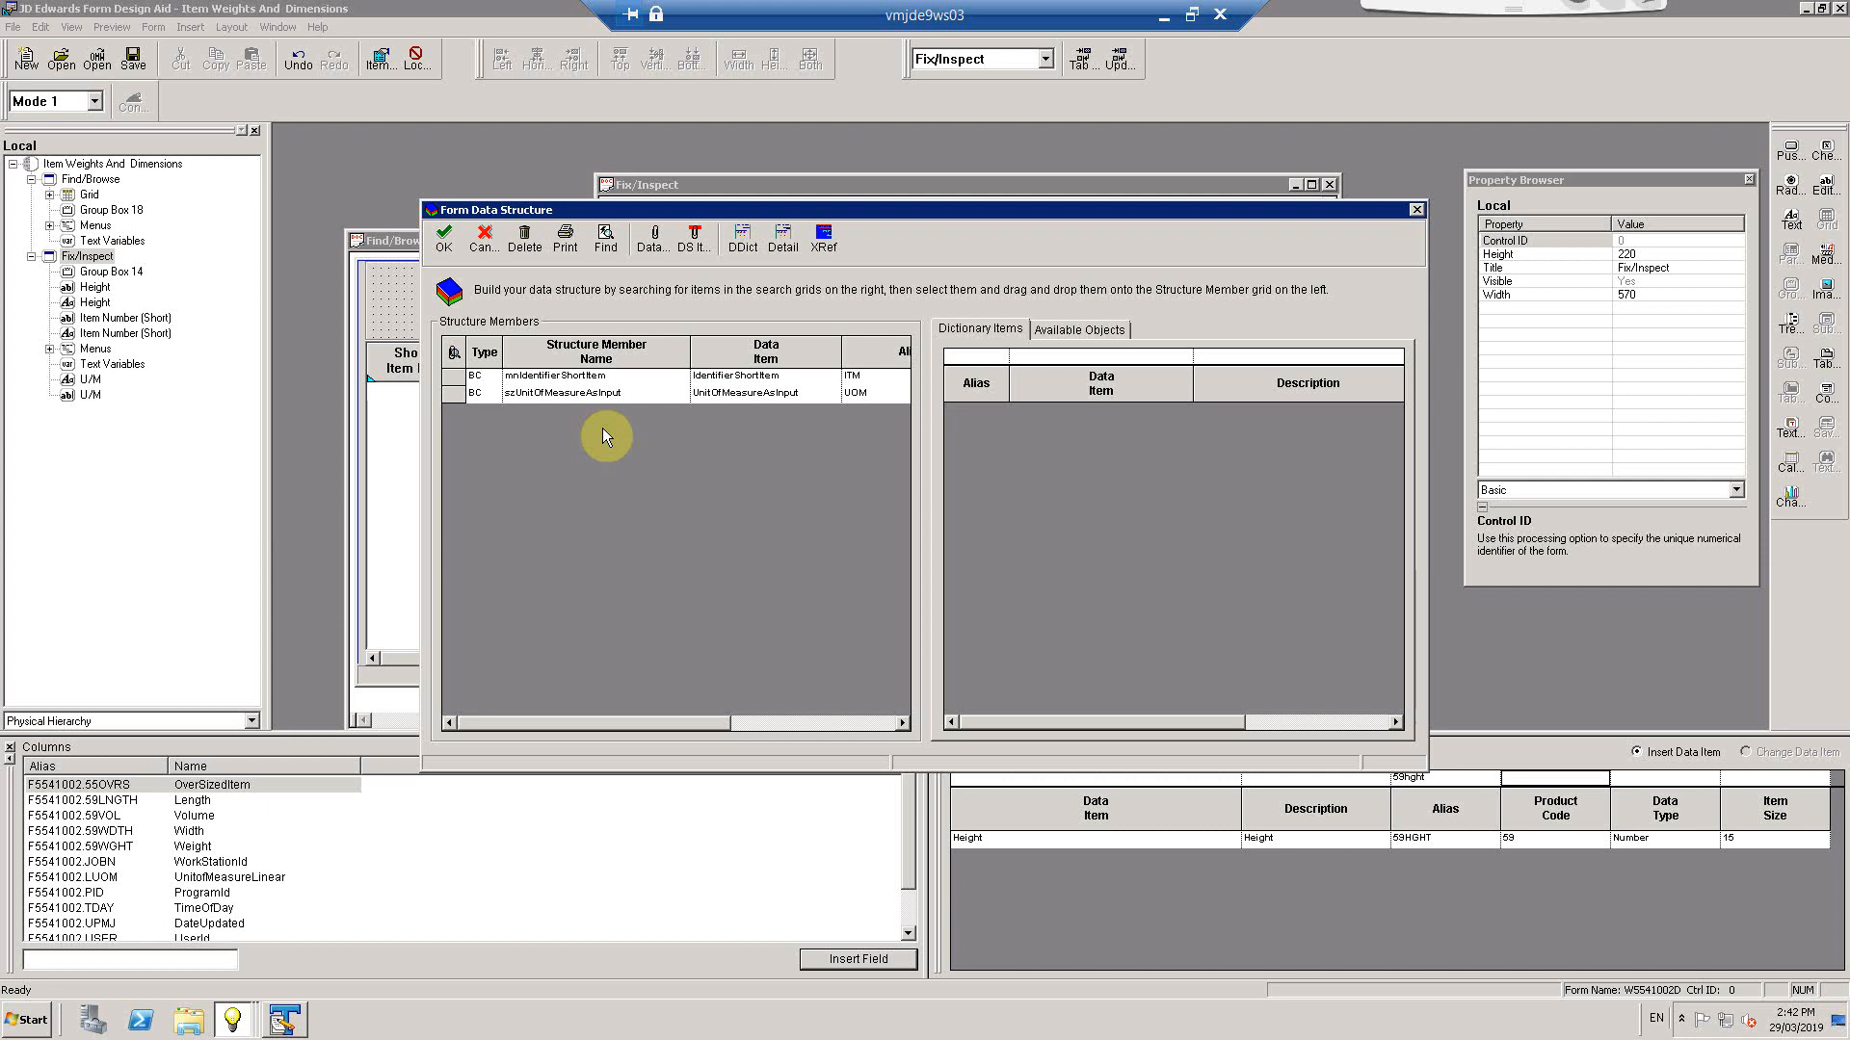
click(453, 376)
click(453, 394)
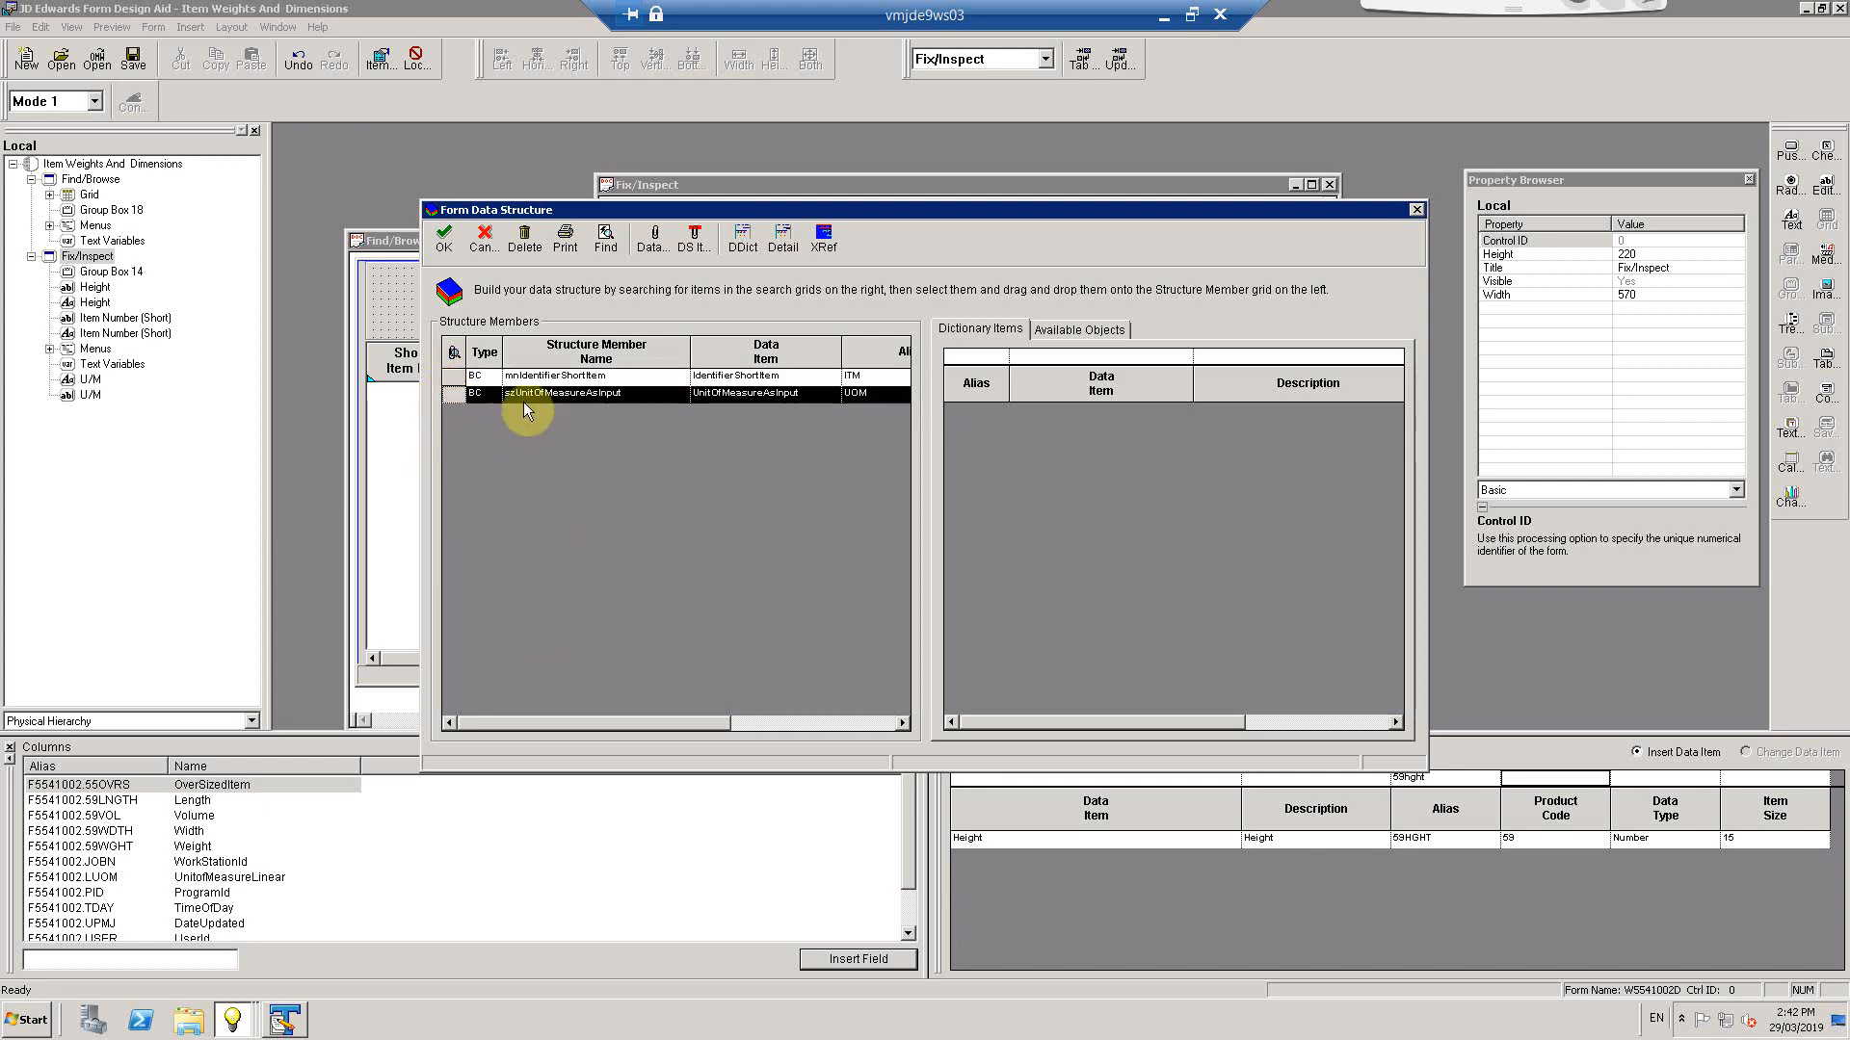
click(485, 239)
click(1018, 686)
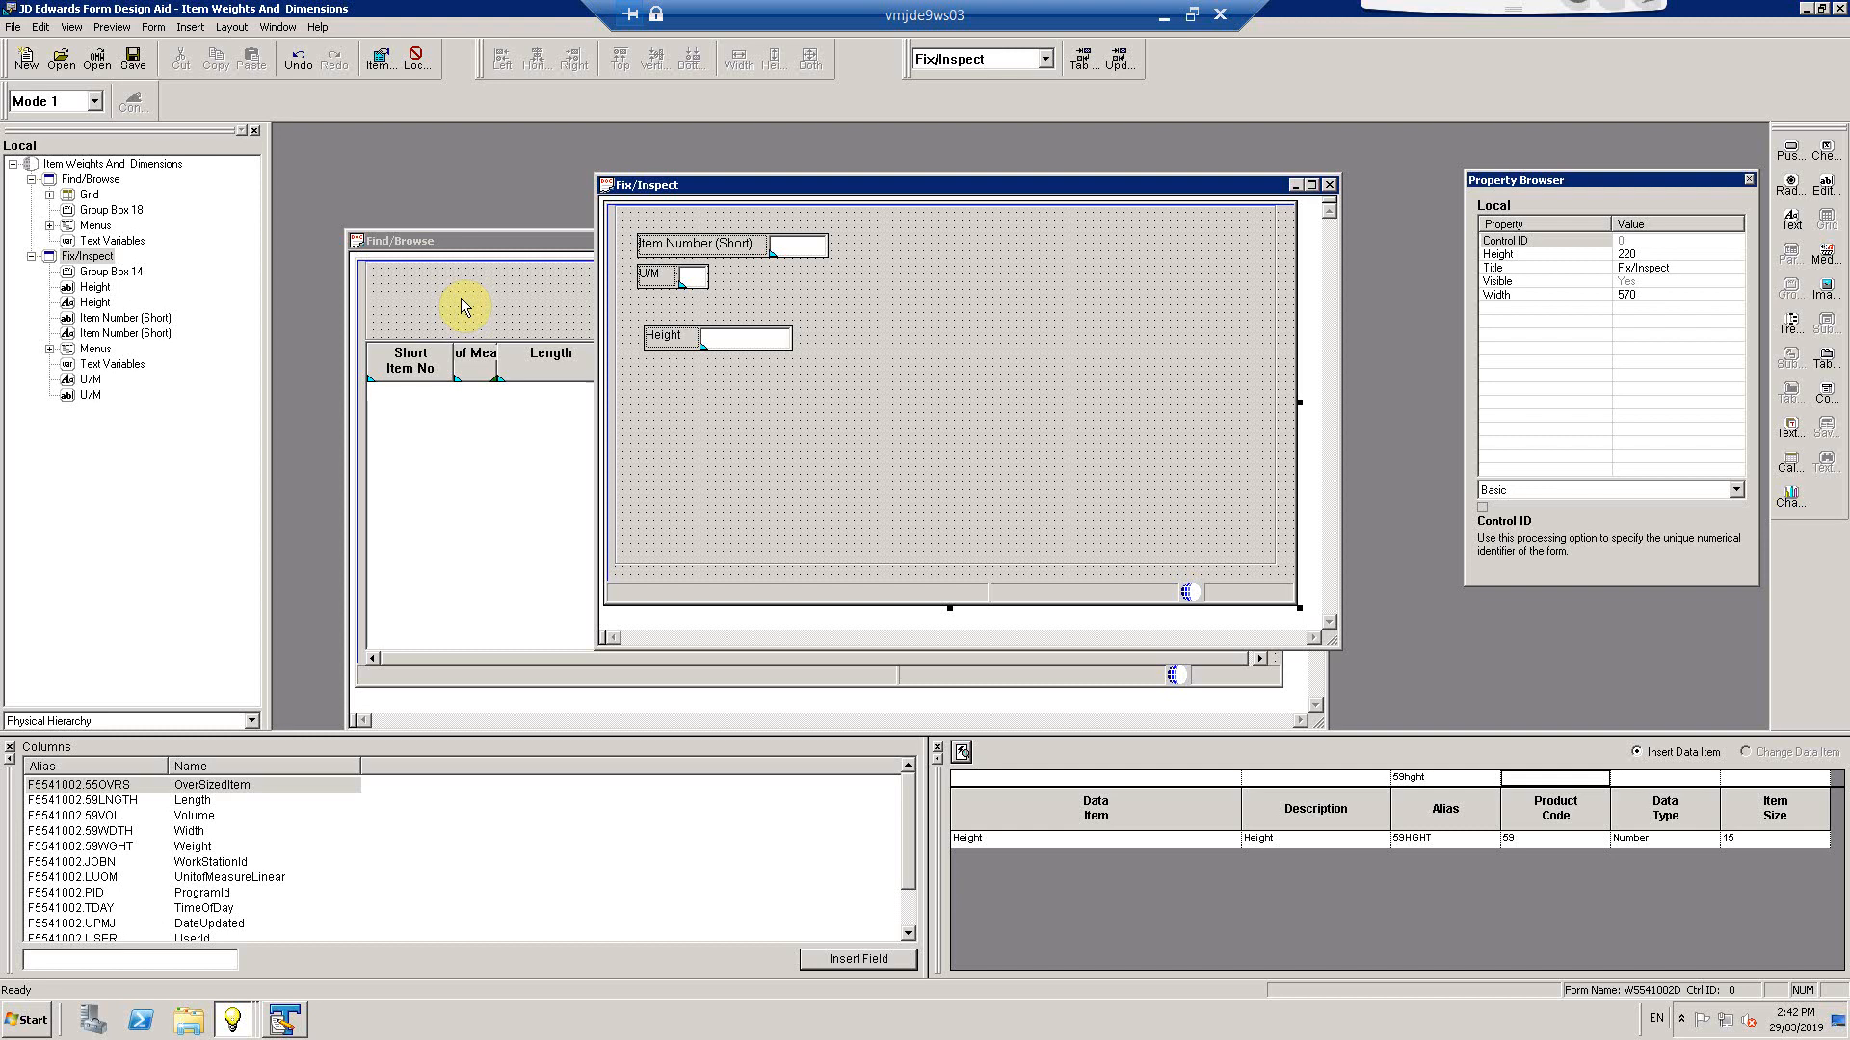
Examine the grid columns offered as values in the Find/Browse Select exit's call to form W5541002D
click(487, 276)
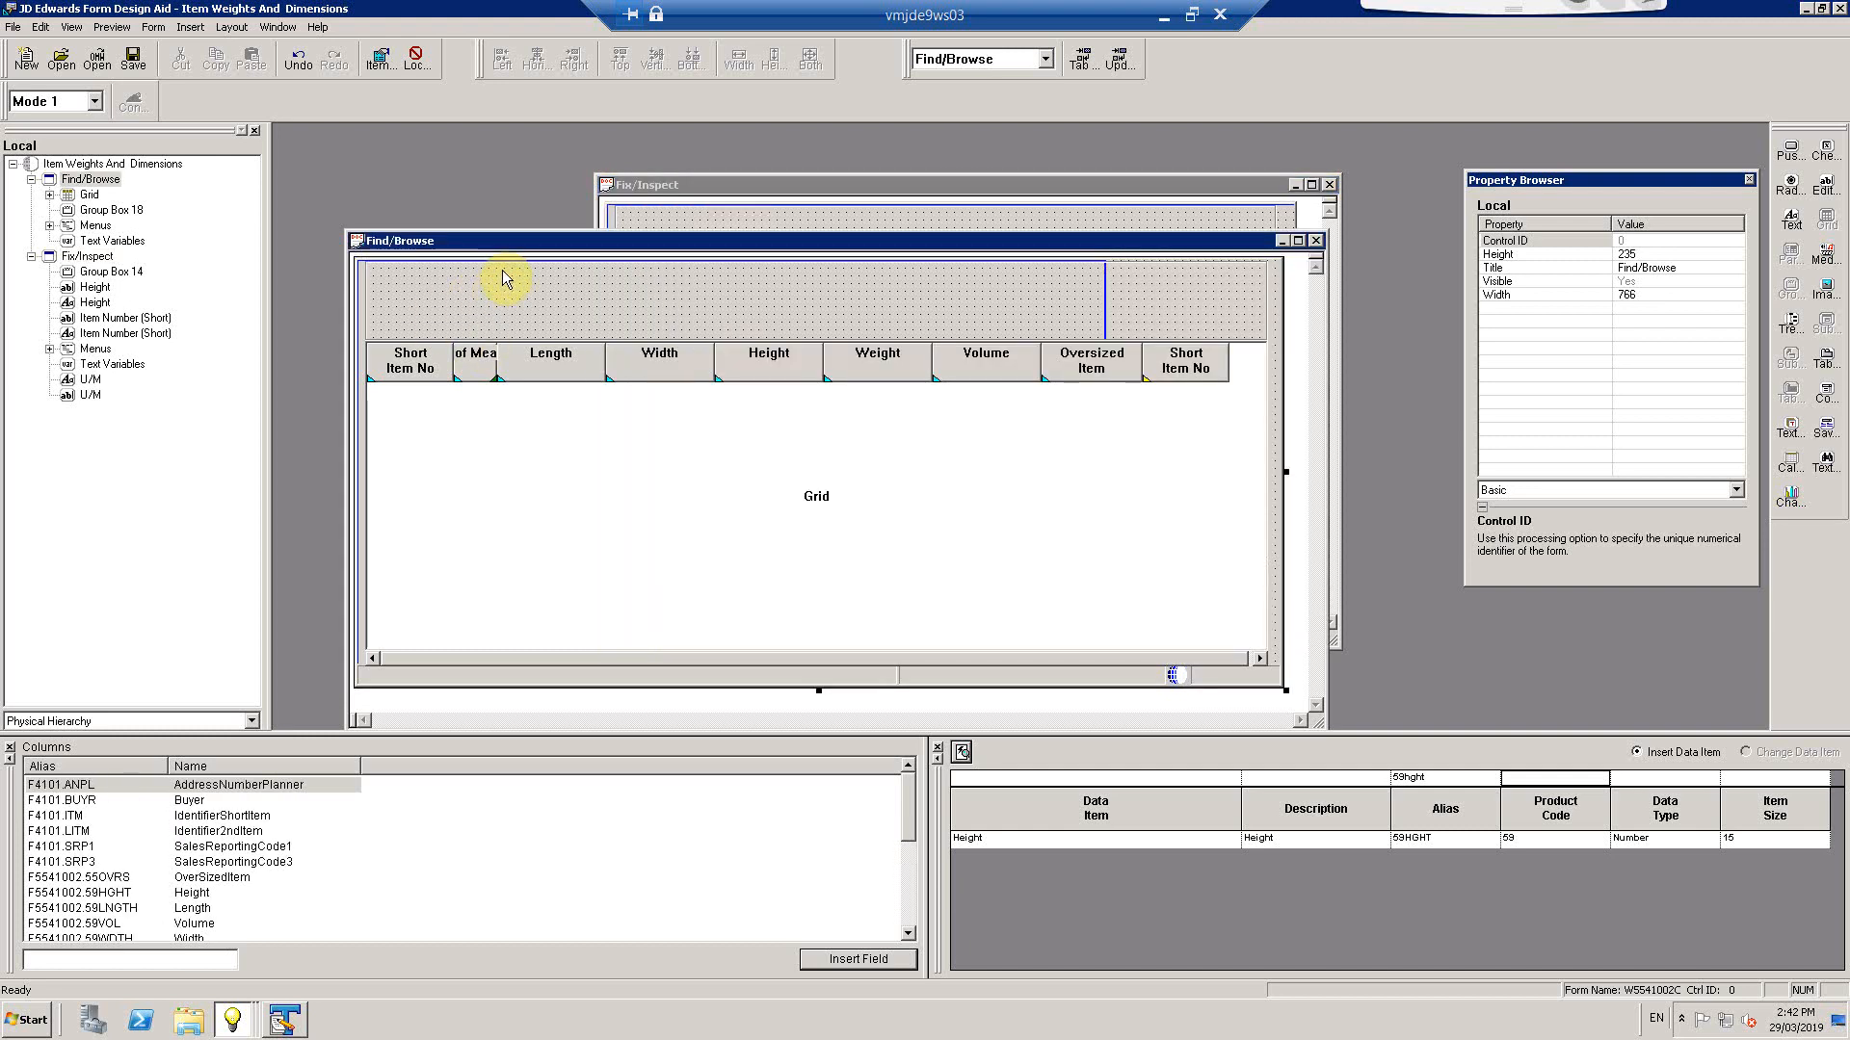
click(154, 27)
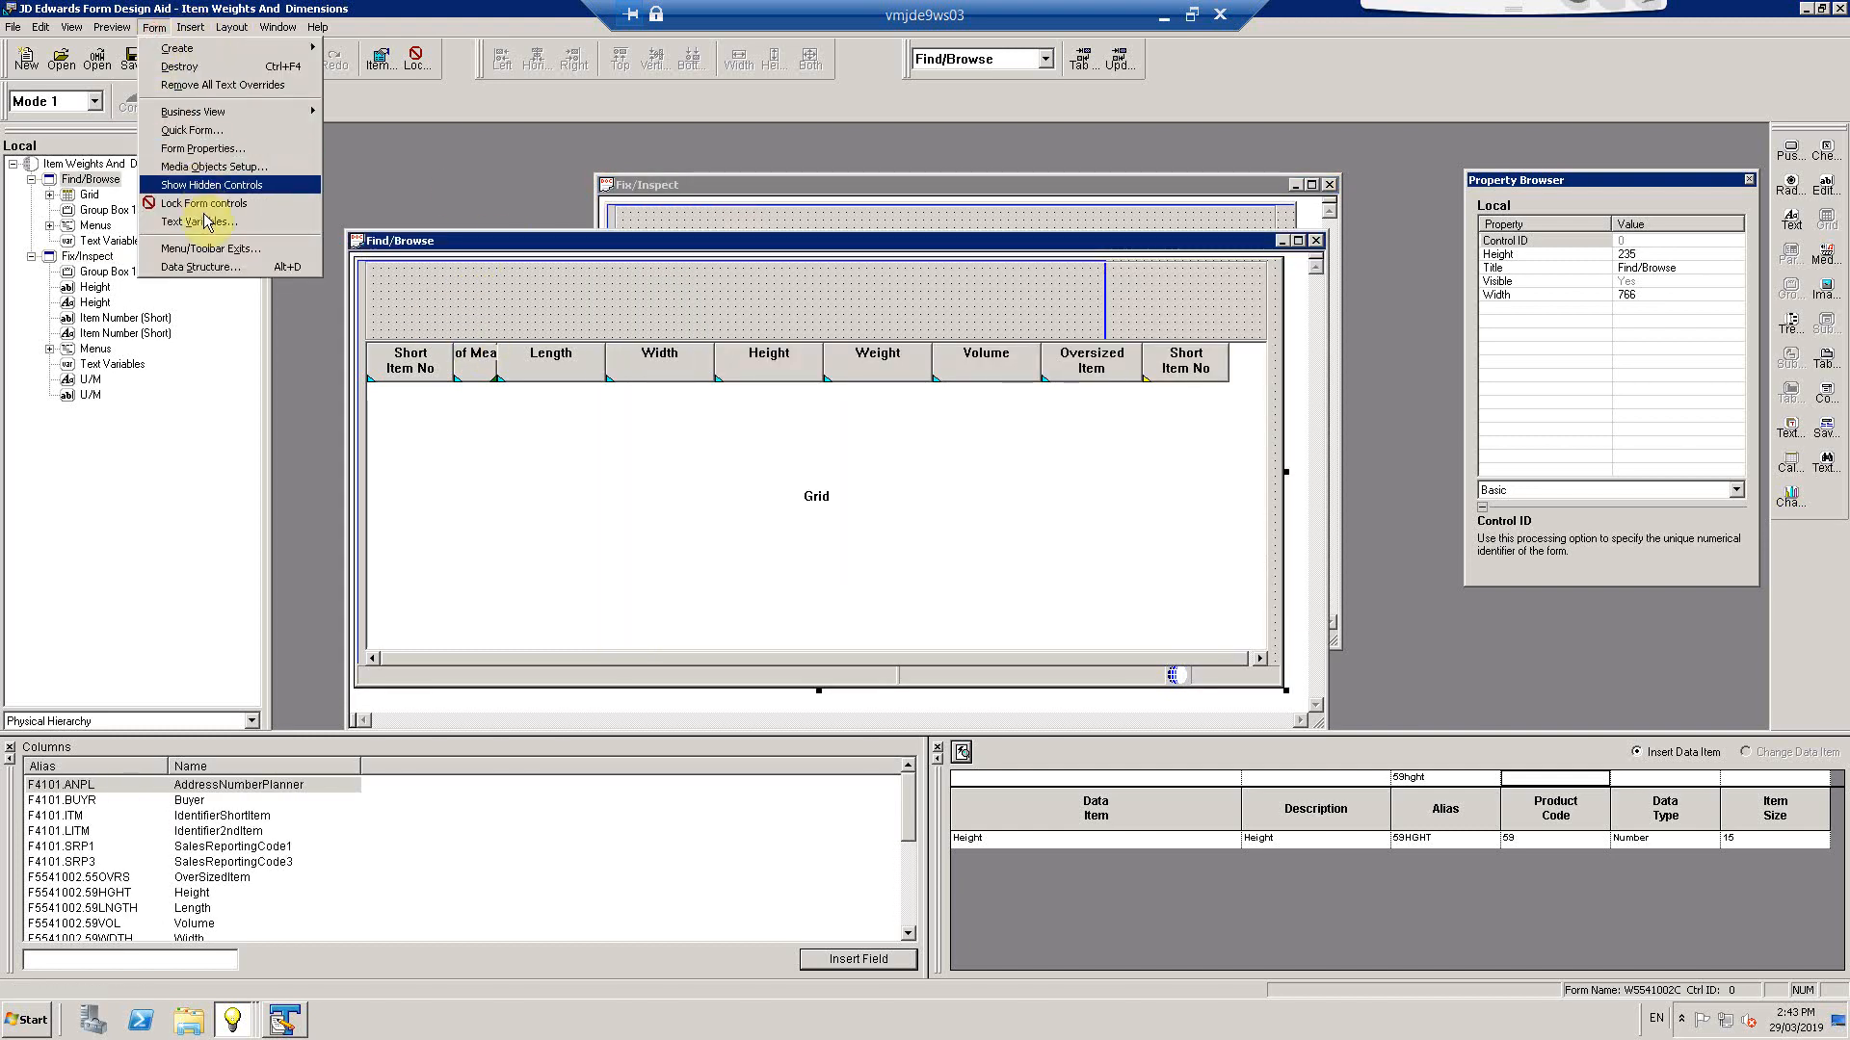
click(210, 248)
click(844, 435)
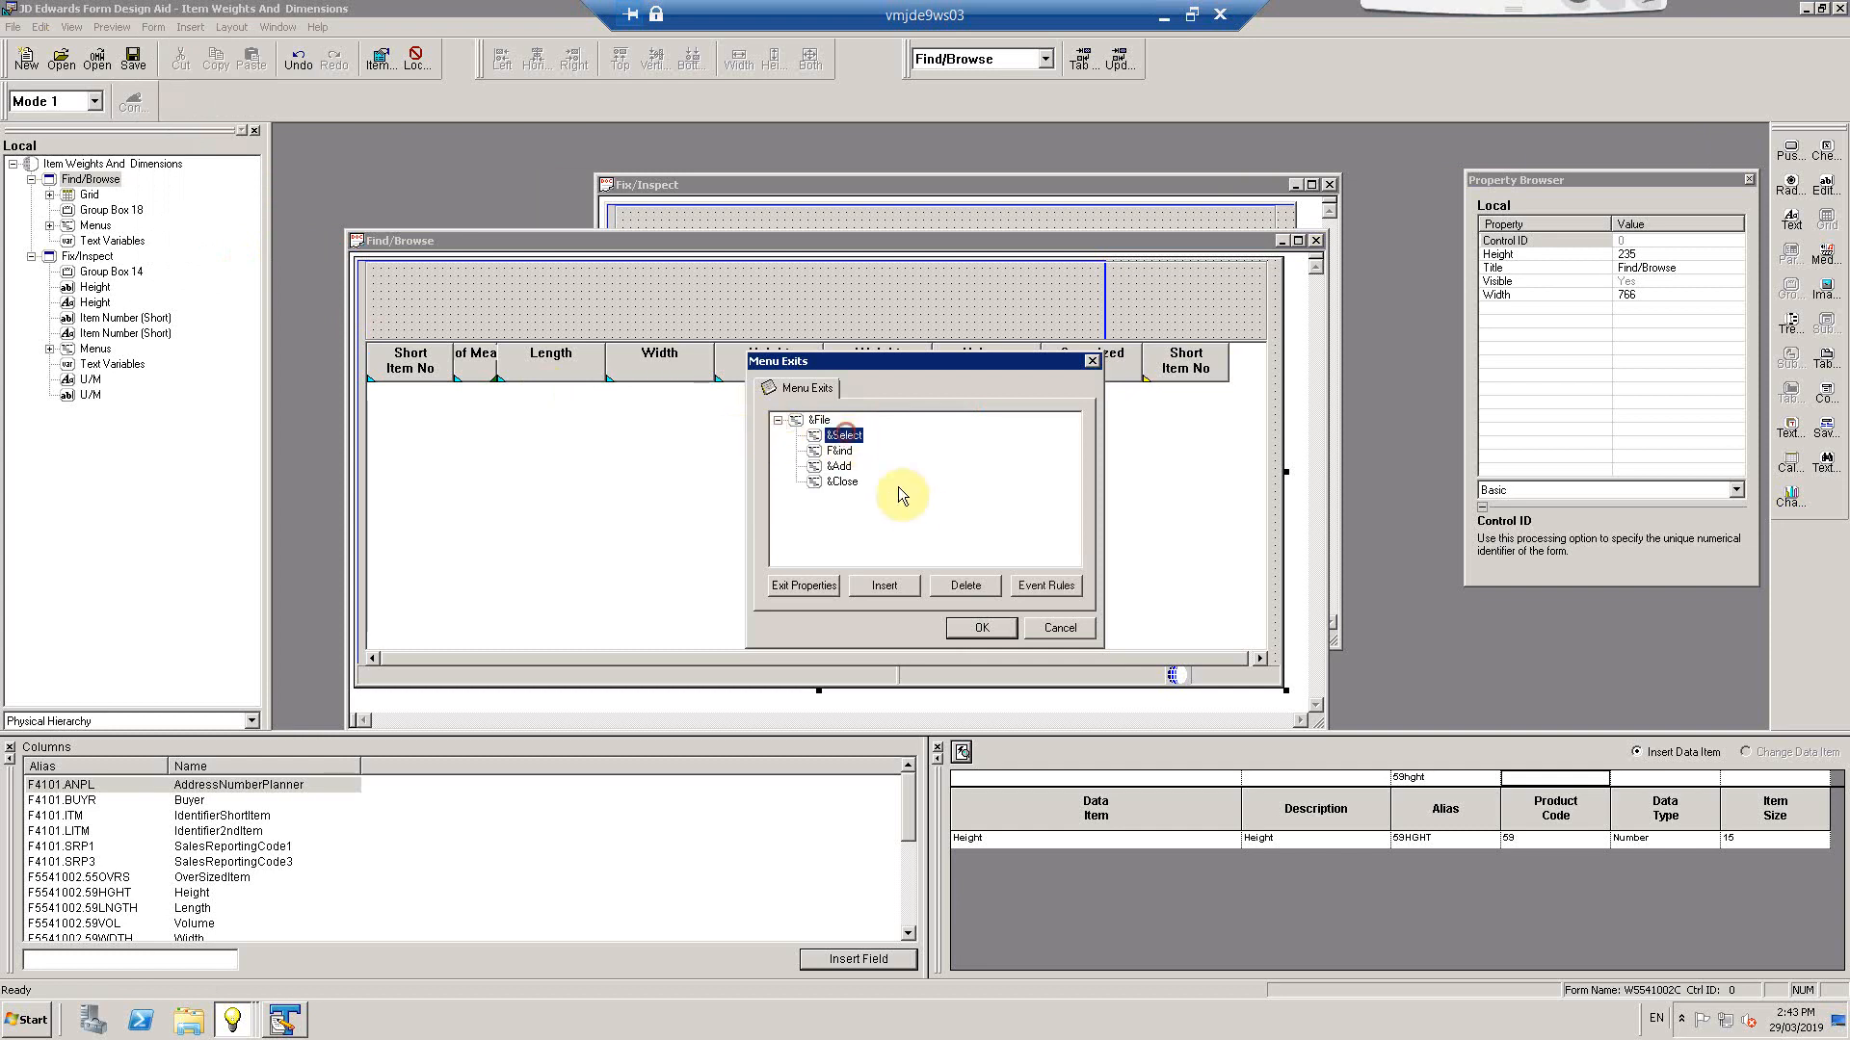
click(1052, 585)
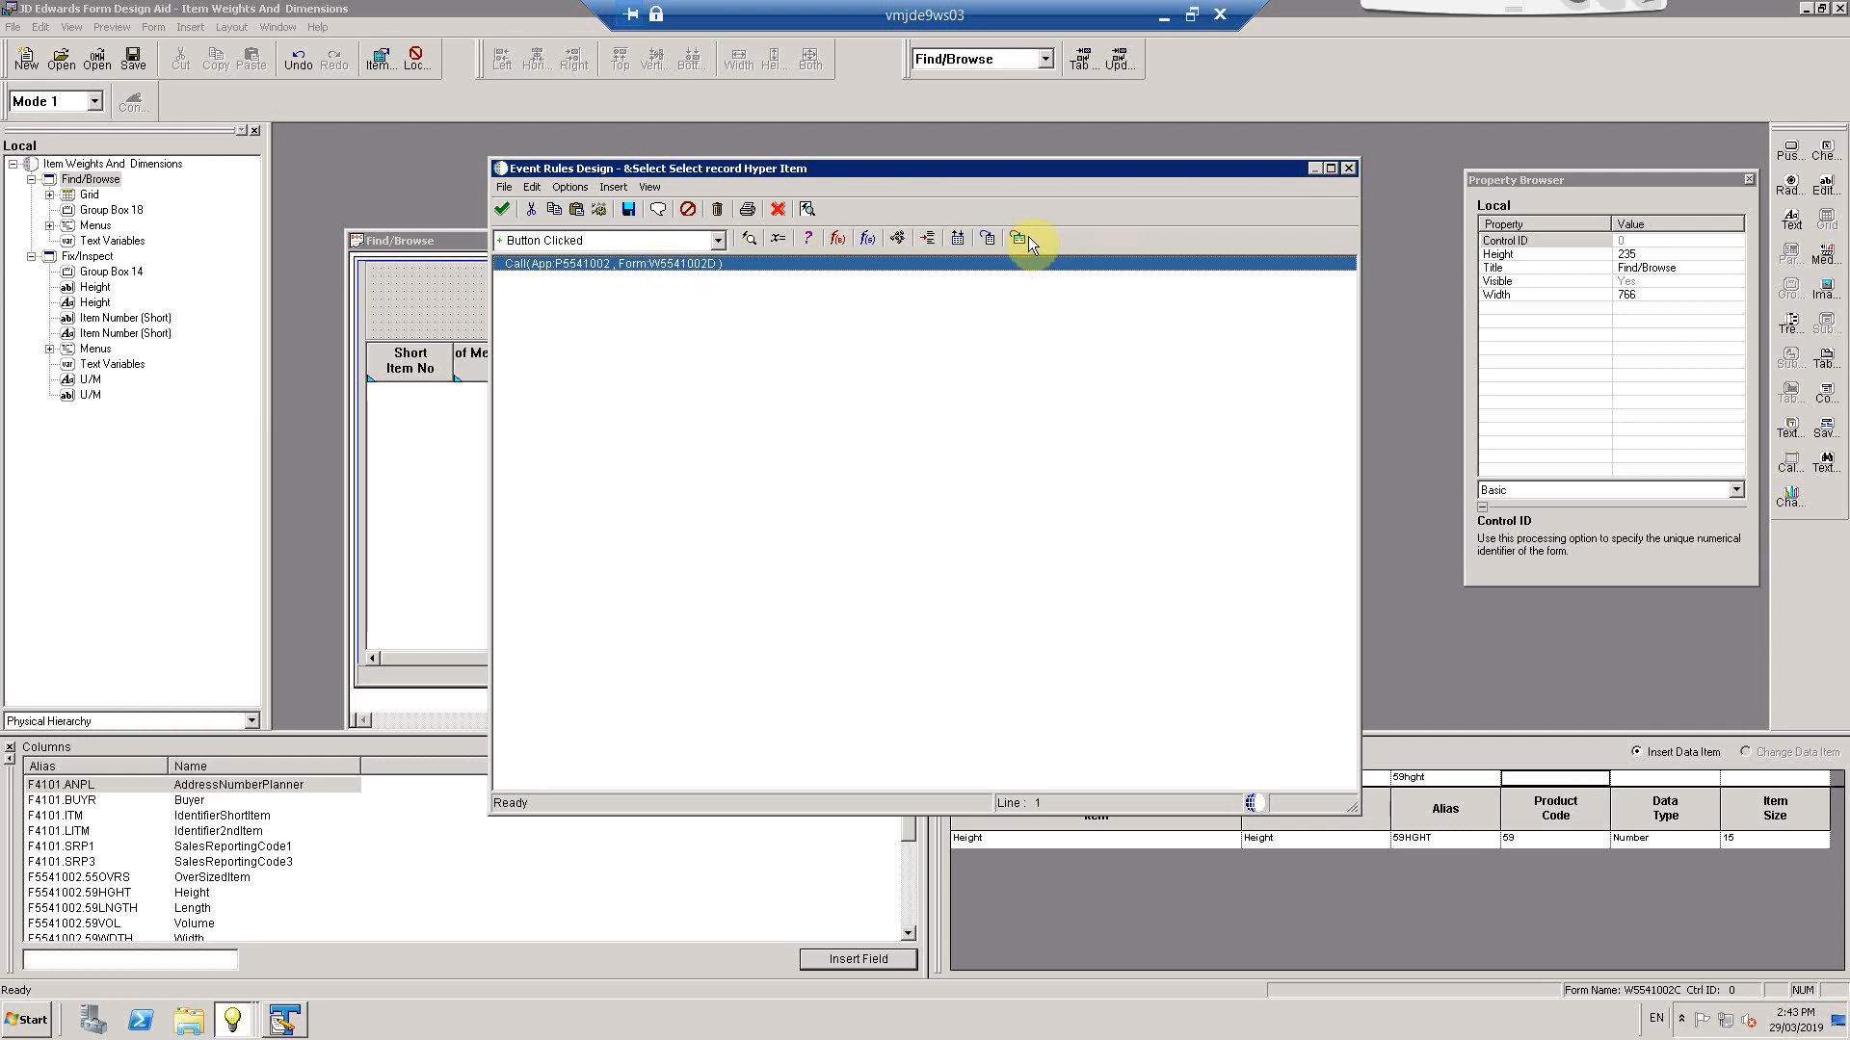
double_click(698, 268)
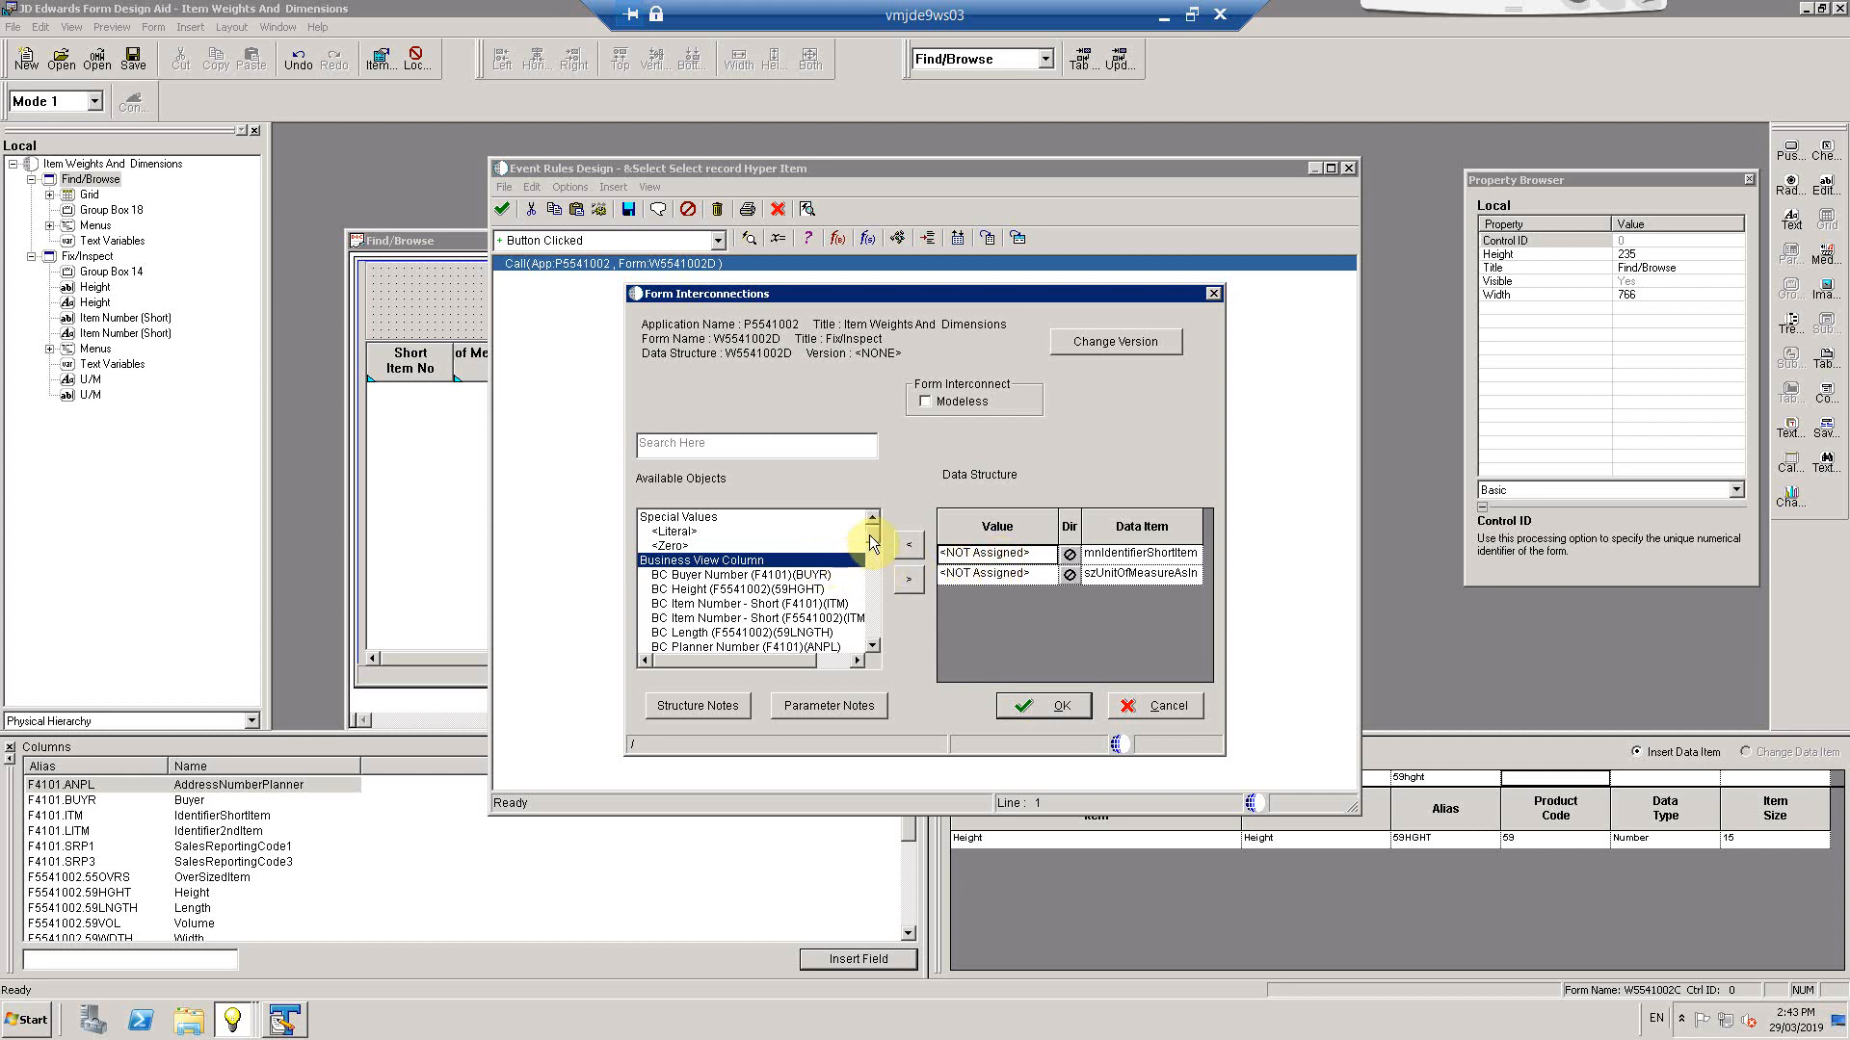
drag(871, 538, 876, 578)
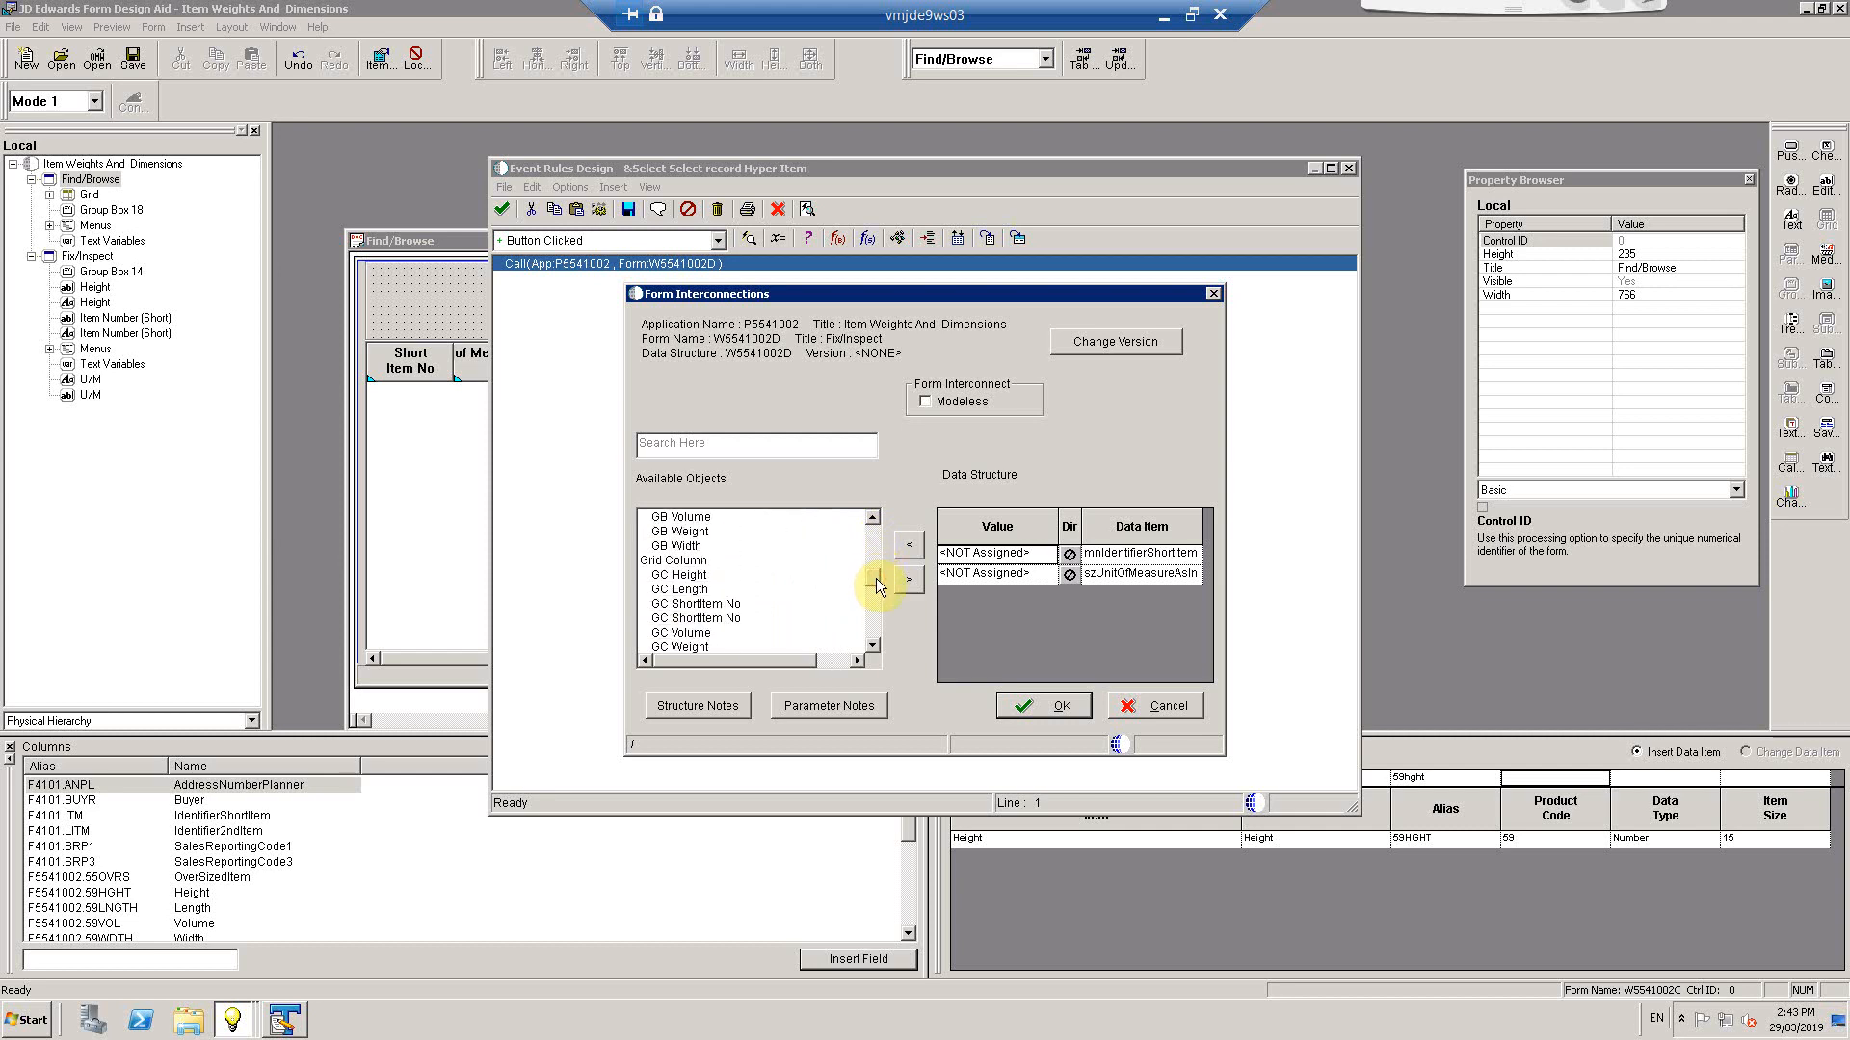
click(872, 646)
click(872, 646)
click(872, 646)
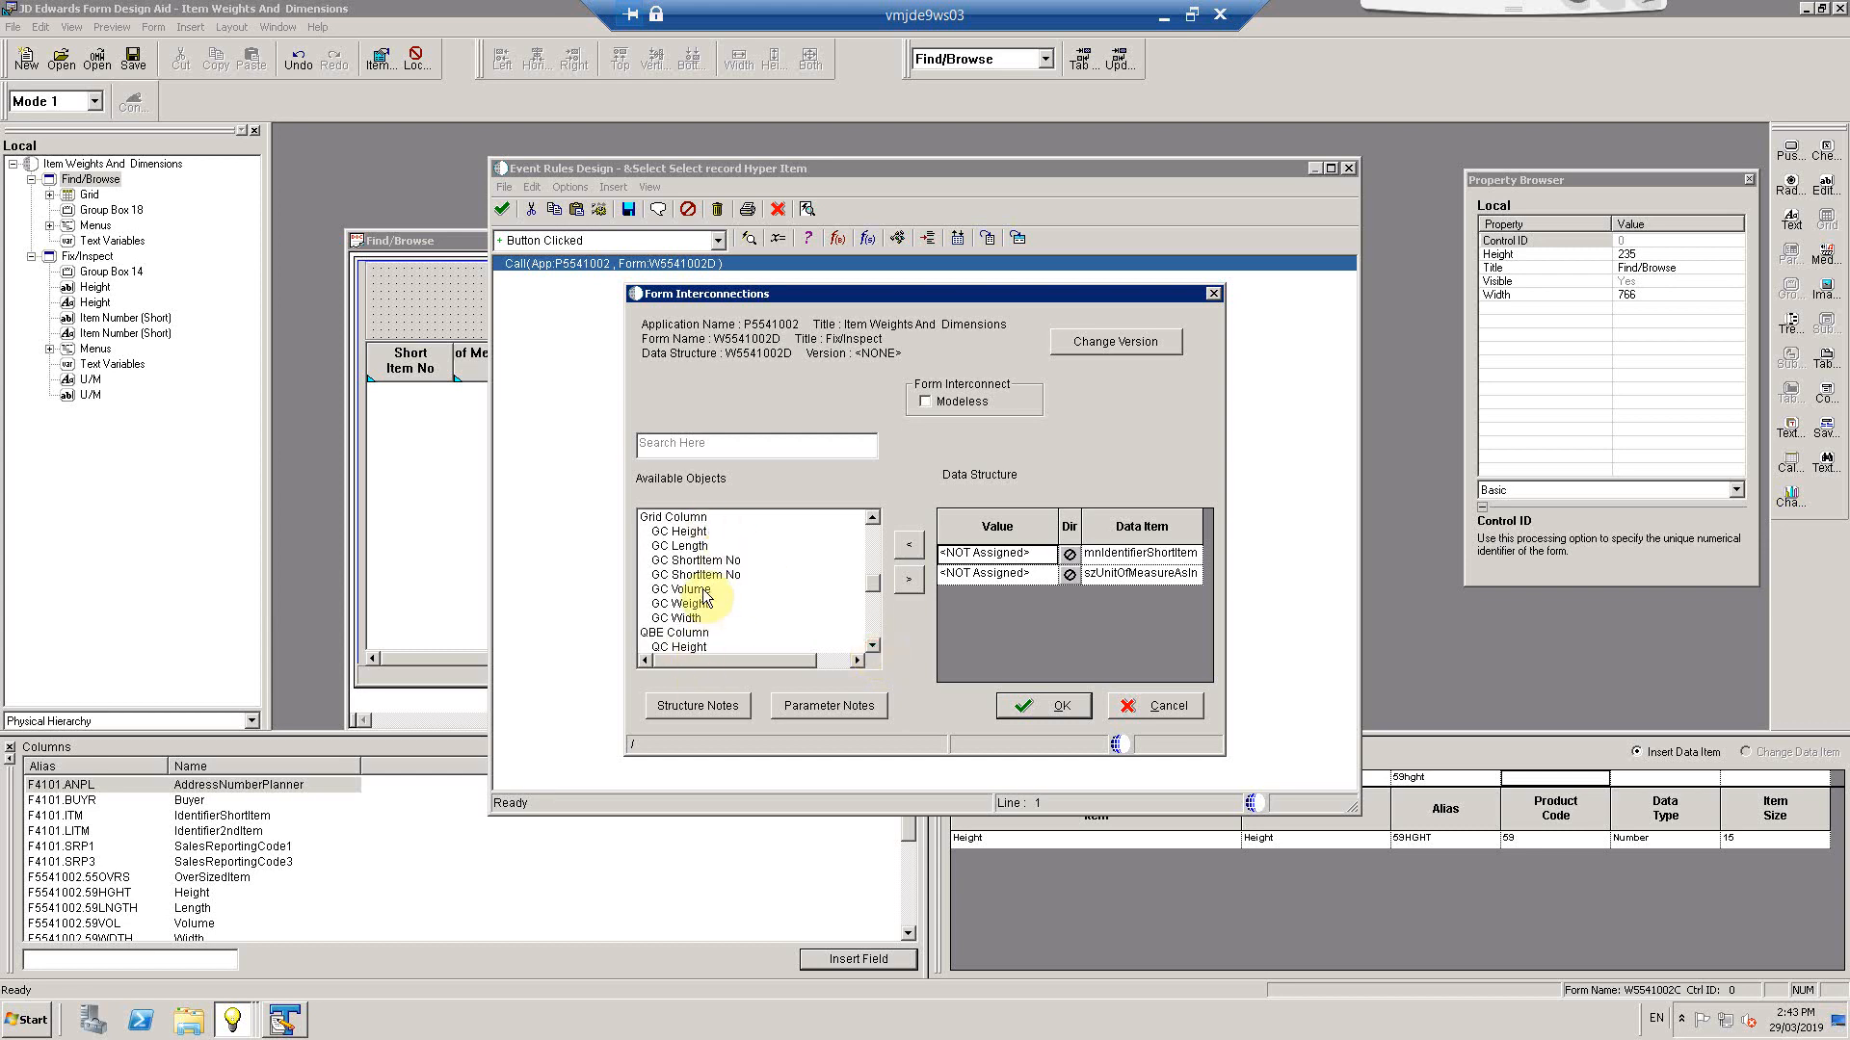
click(1171, 706)
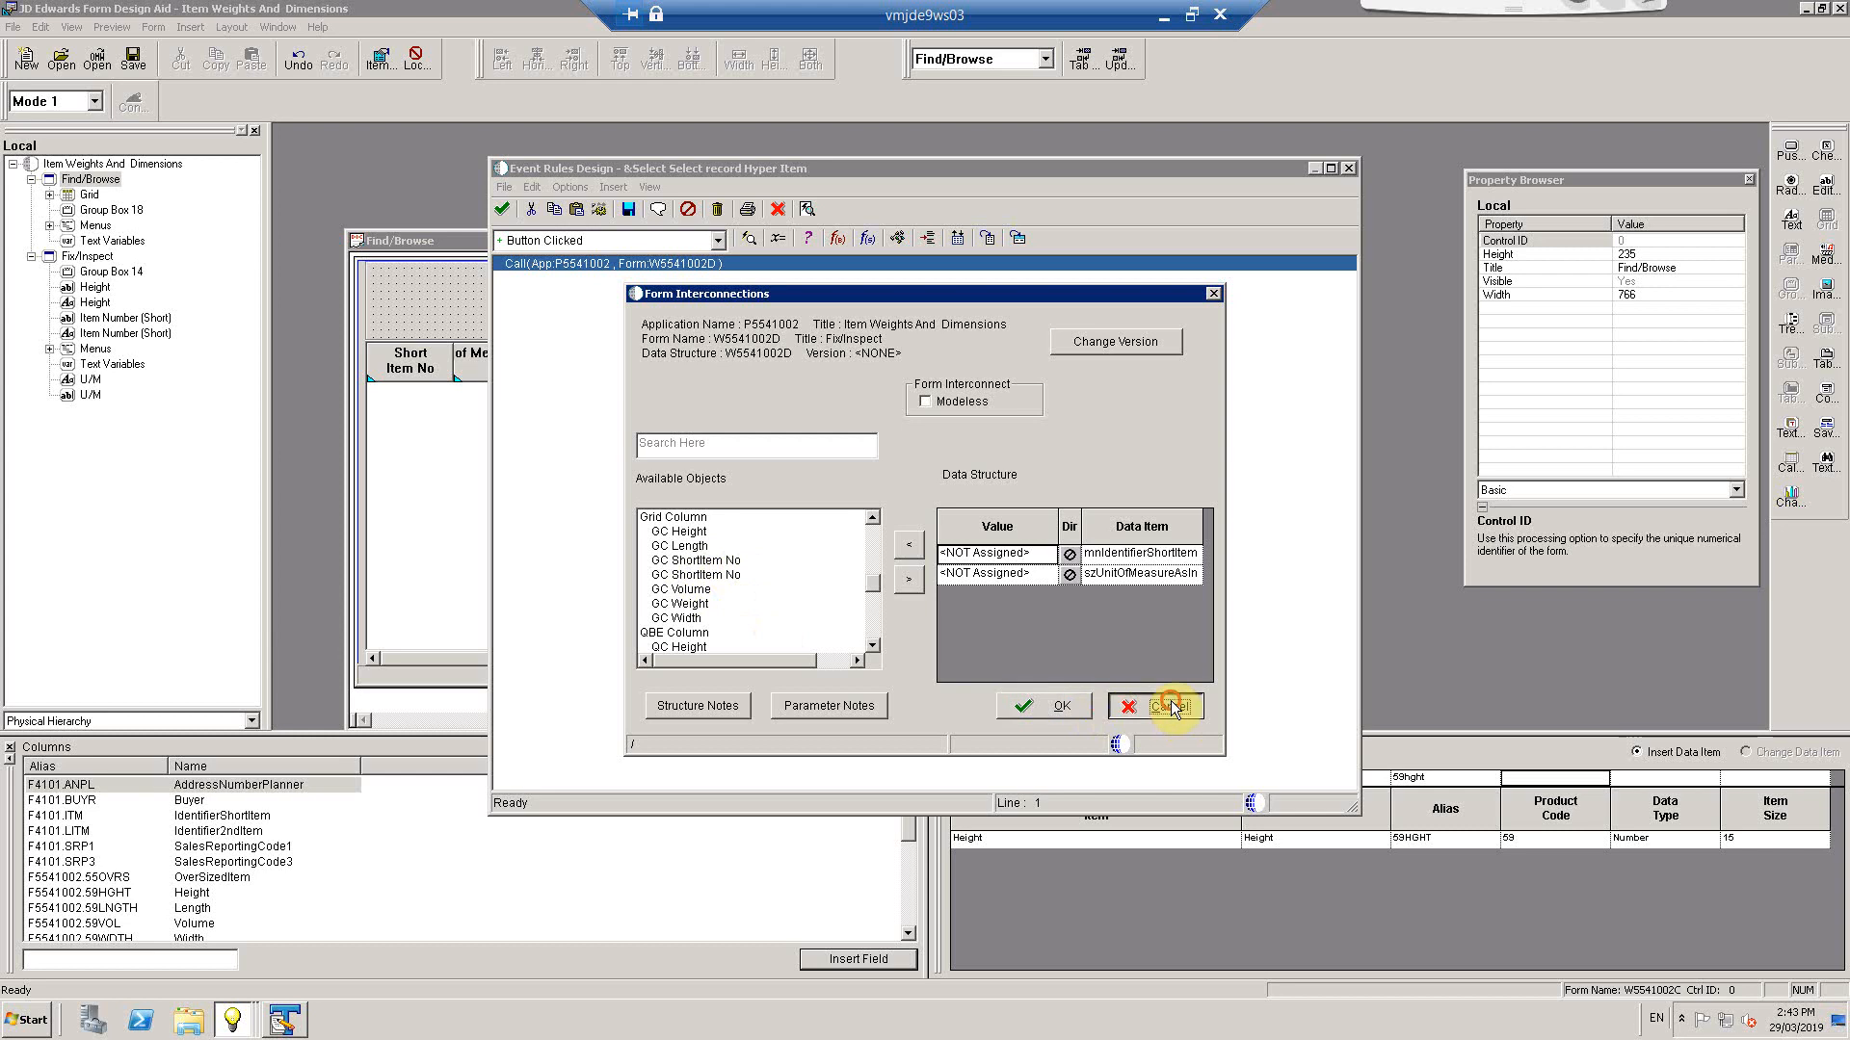
click(985, 627)
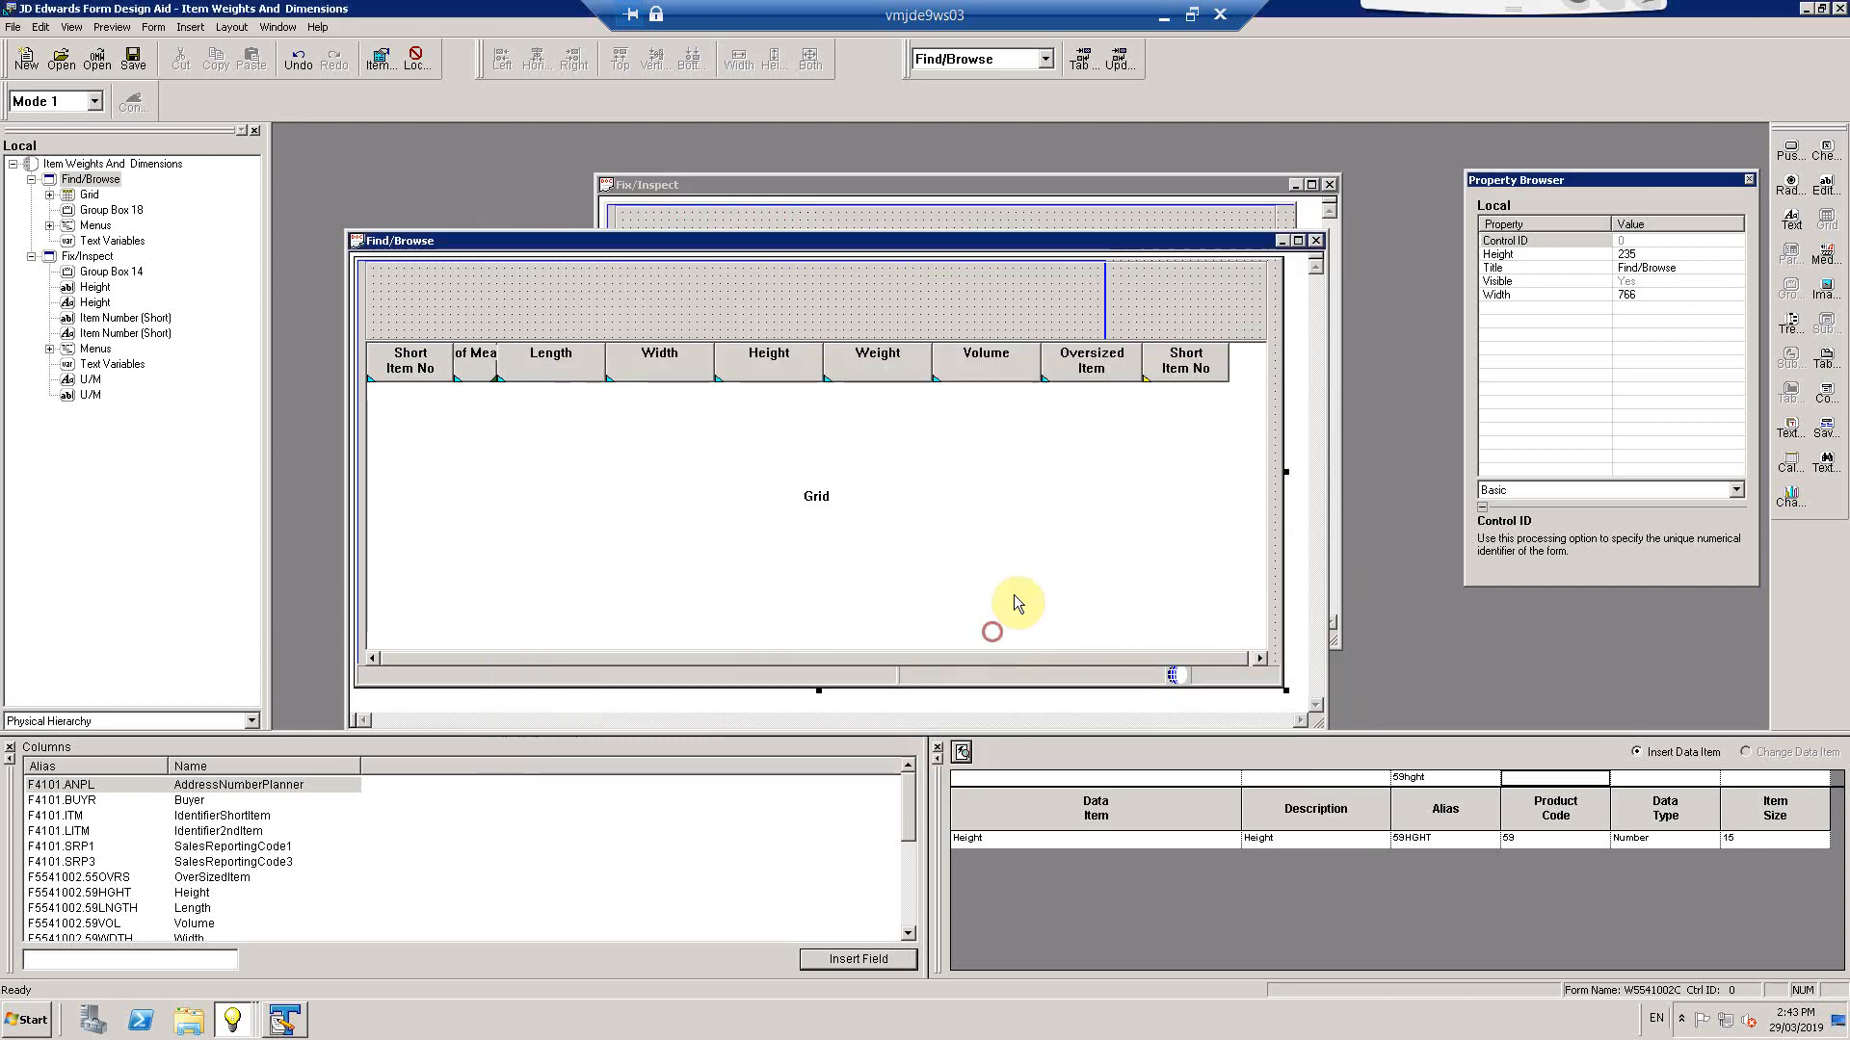
Delete the duplicate Short Item No column at the end of the Find/Browse grid and save the application
click(1186, 352)
key(Delete)
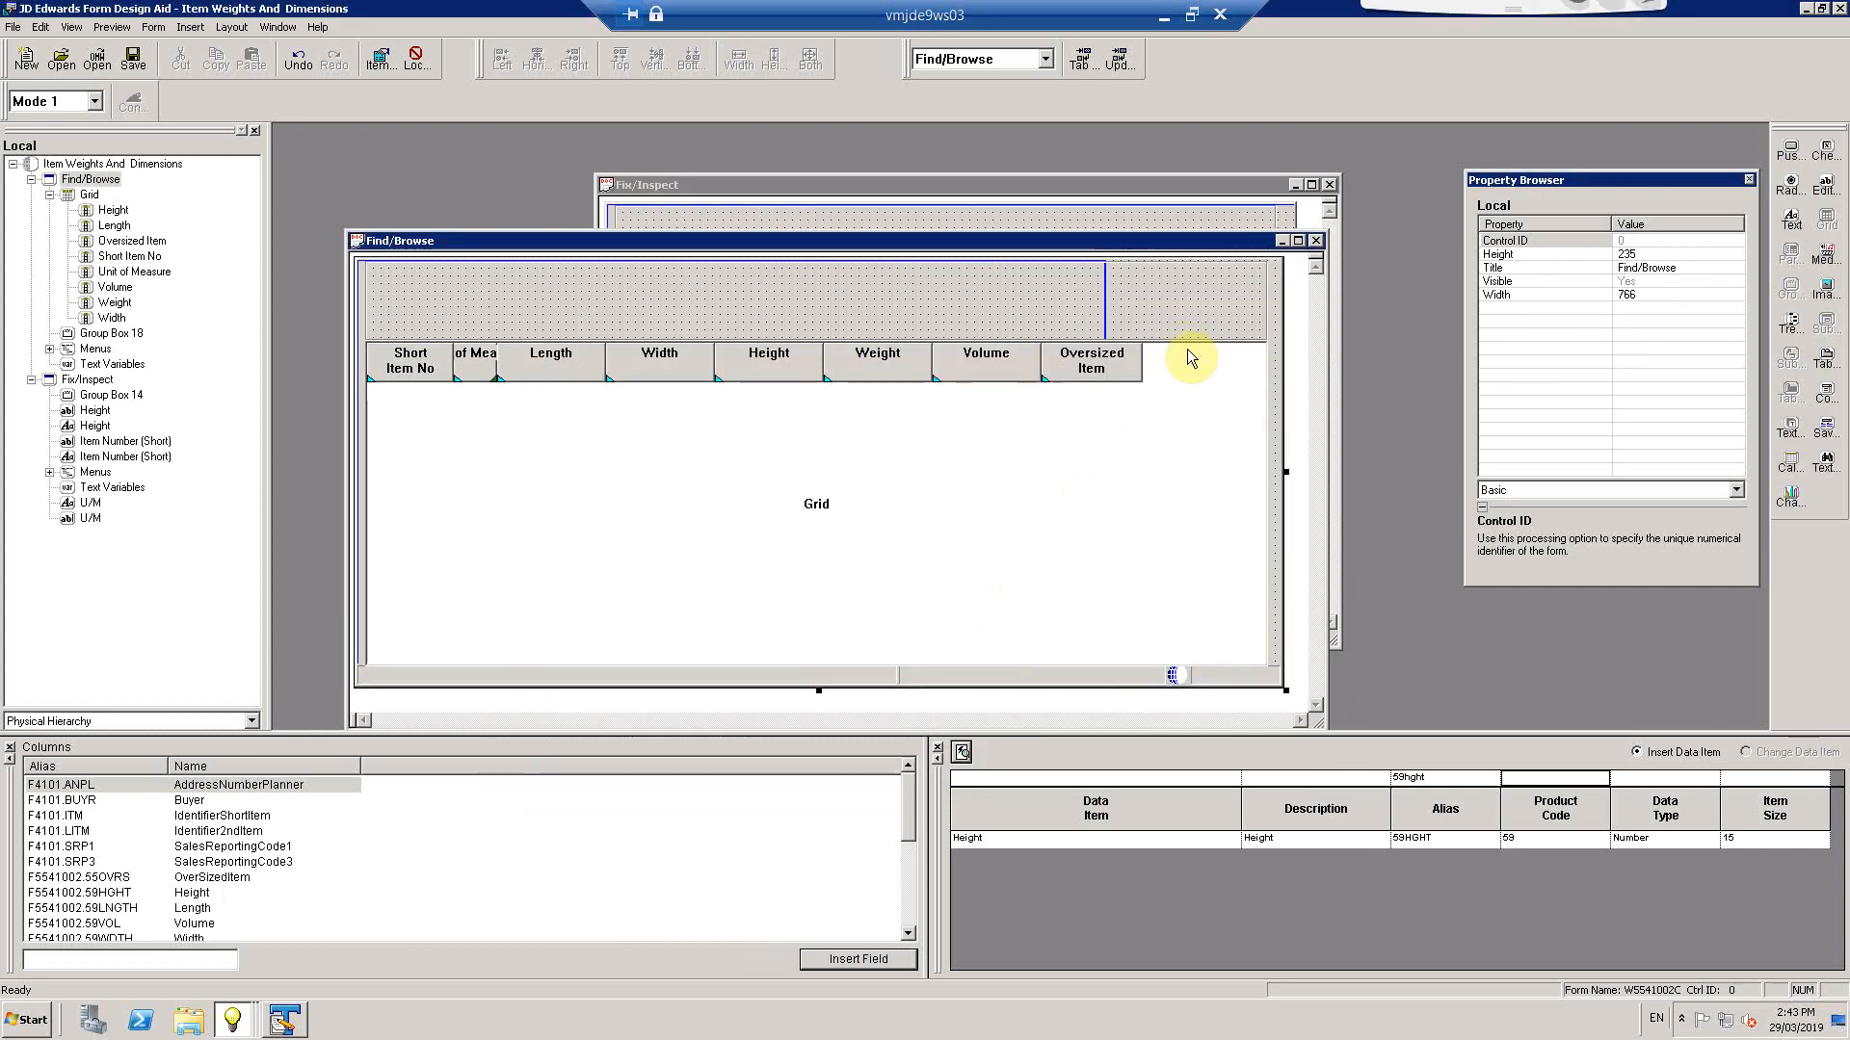
click(133, 60)
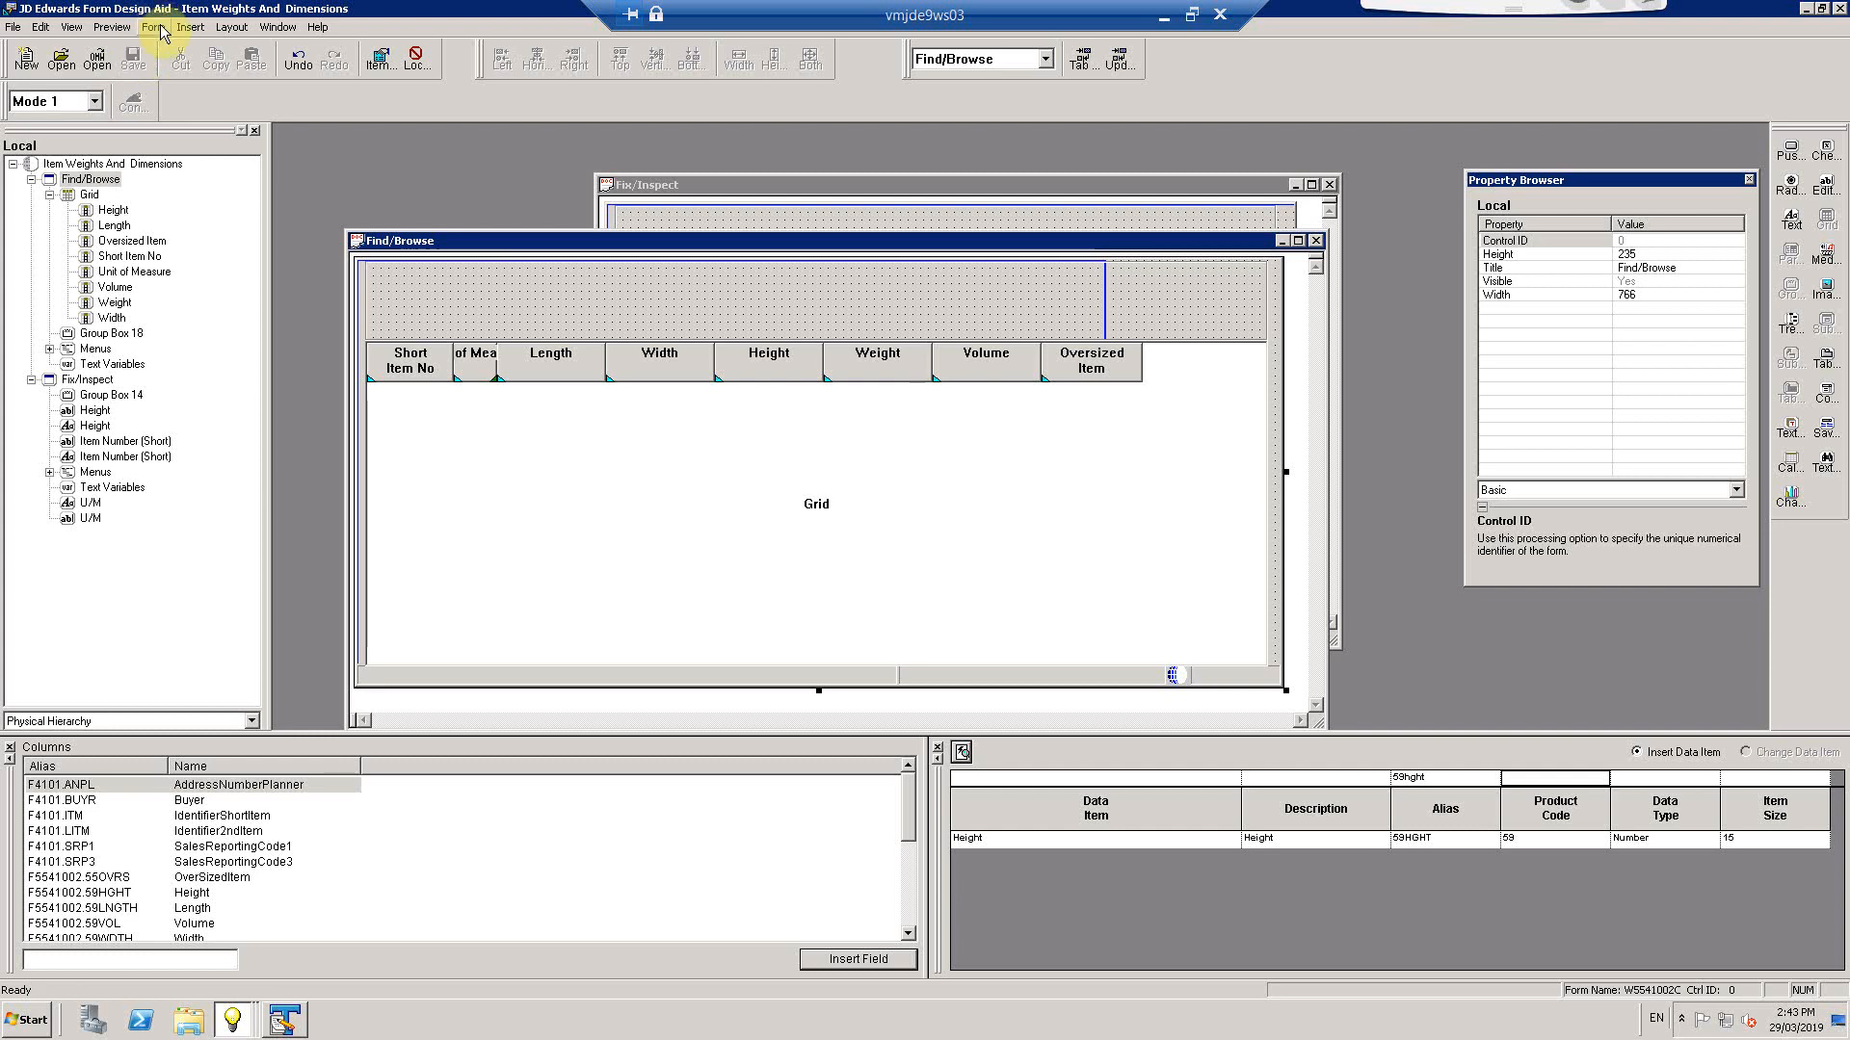
In the Select exit's call to W5541002D, pass grid column GC ShortItem No into the mnIdentifierShortItem data item
click(154, 27)
click(220, 244)
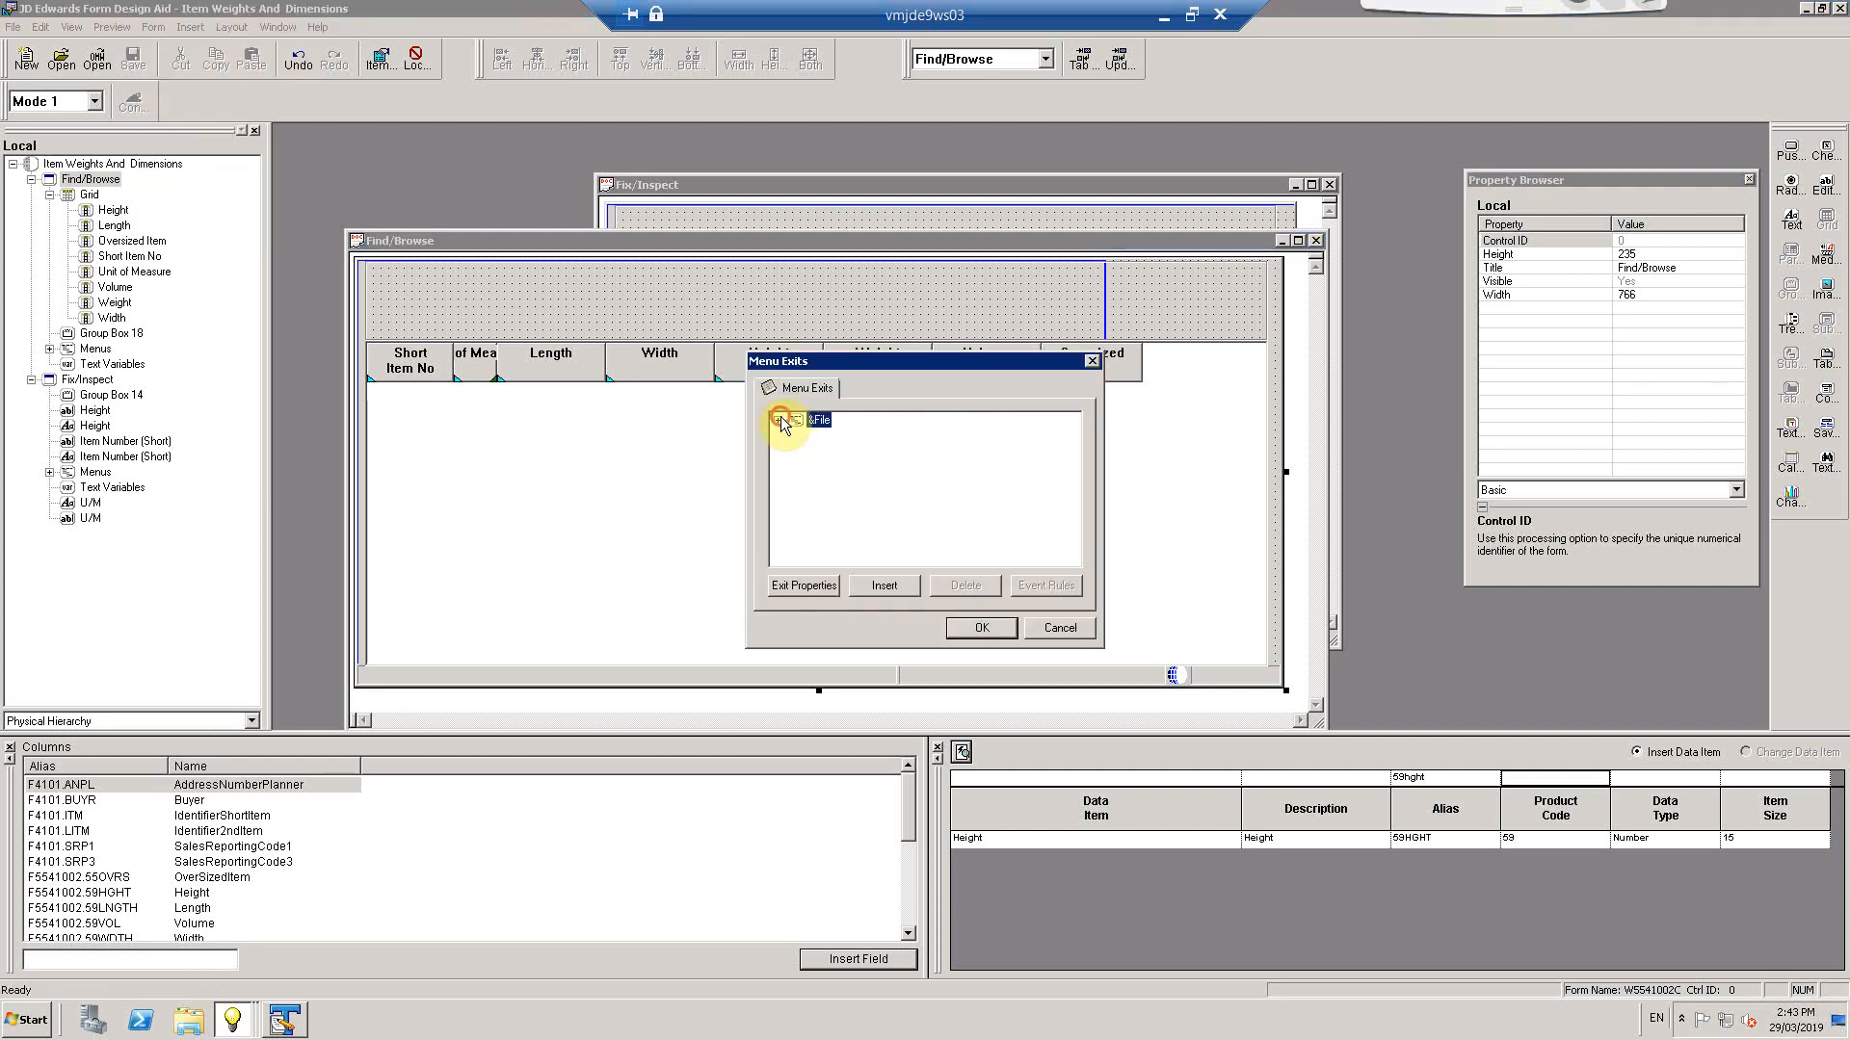
double_click(819, 420)
click(843, 435)
click(1045, 586)
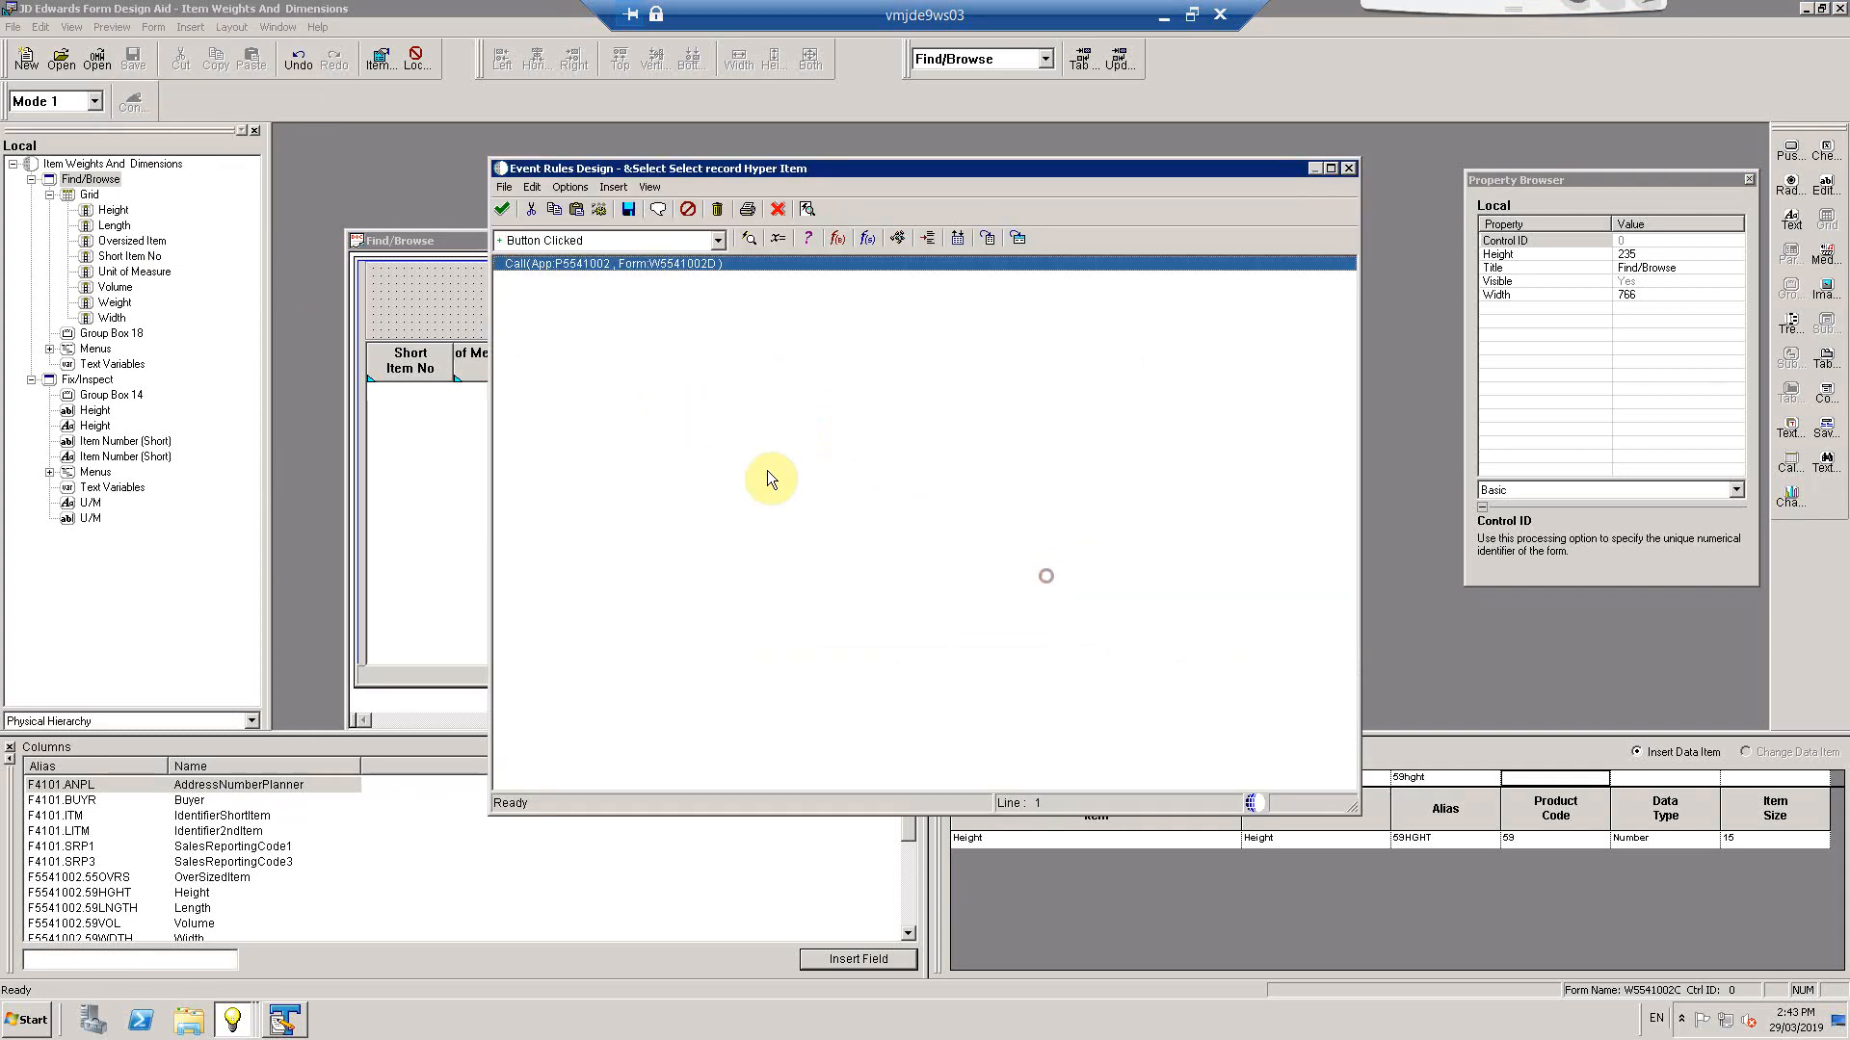
double_click(615, 264)
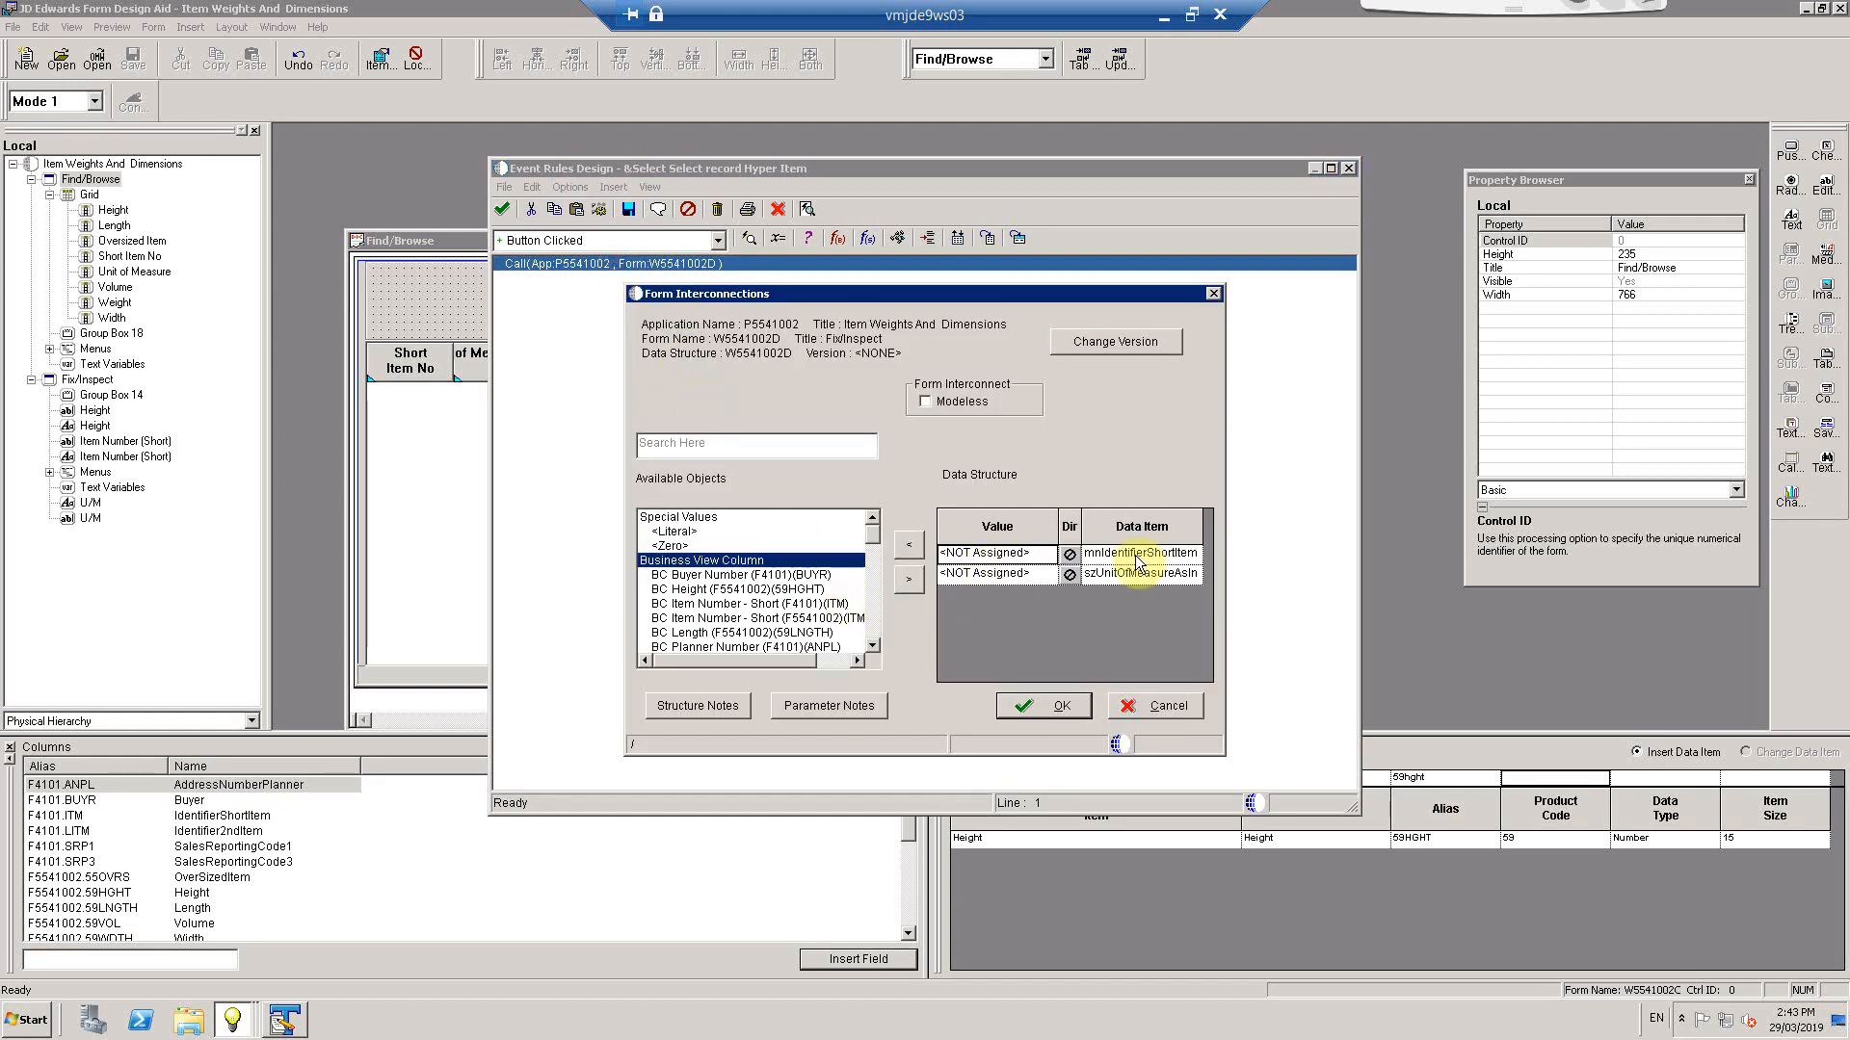
drag(877, 541, 875, 585)
double_click(726, 561)
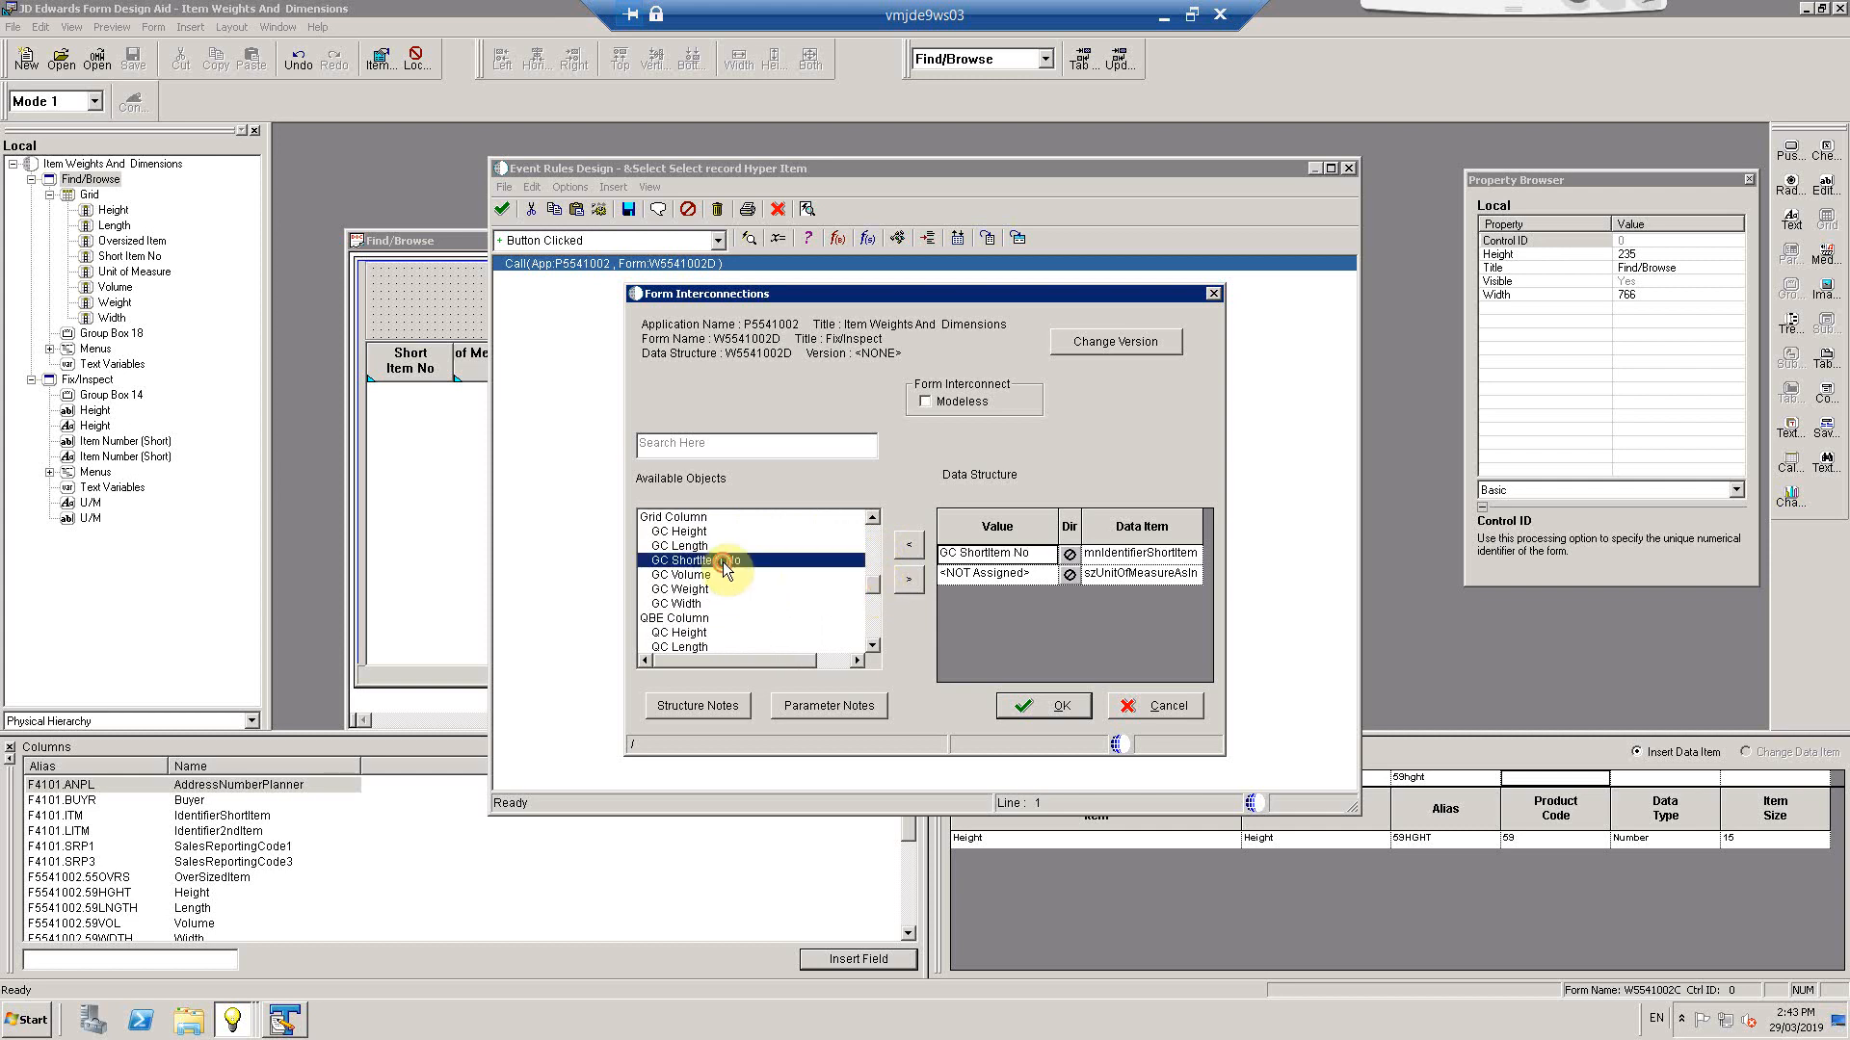
click(1068, 555)
Pass GC Unit of Measure into the szUnitOfMeasureAsInput data item, then accept the interconnection, event rules and menu exits
click(1021, 573)
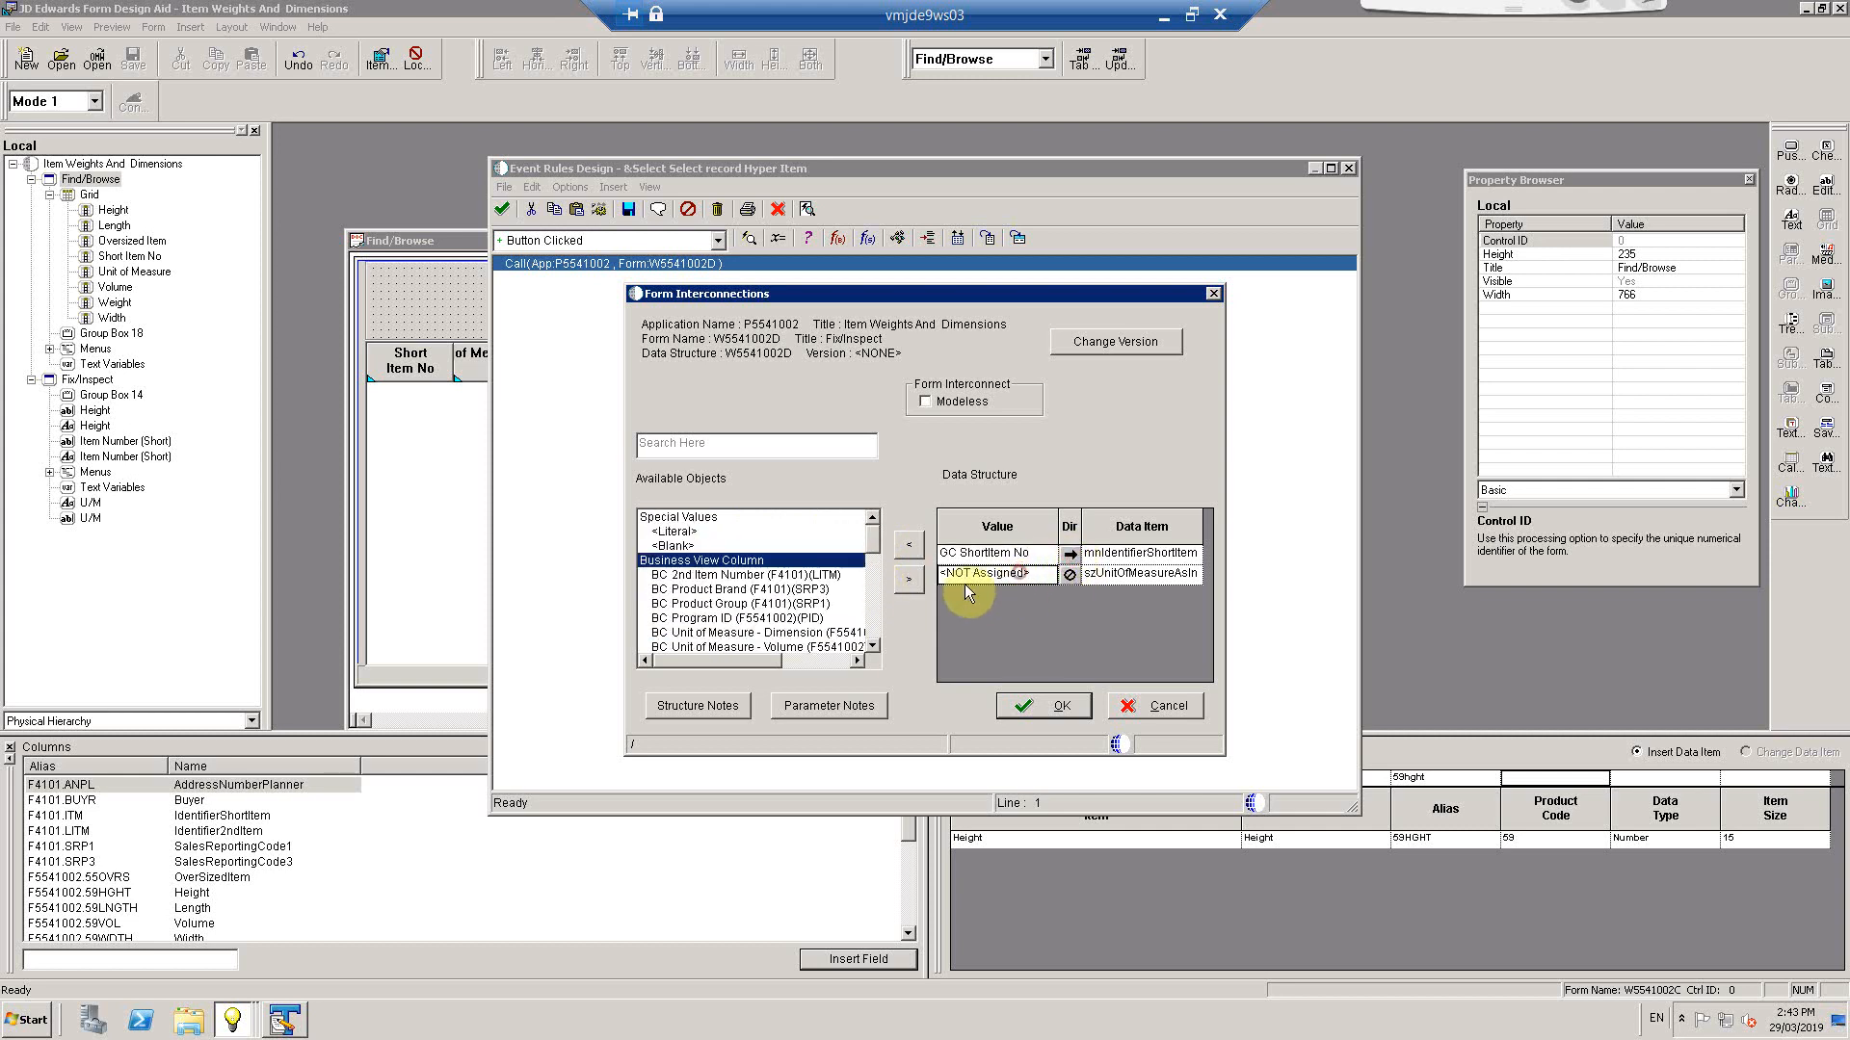
drag(873, 545, 881, 584)
double_click(693, 590)
click(1070, 574)
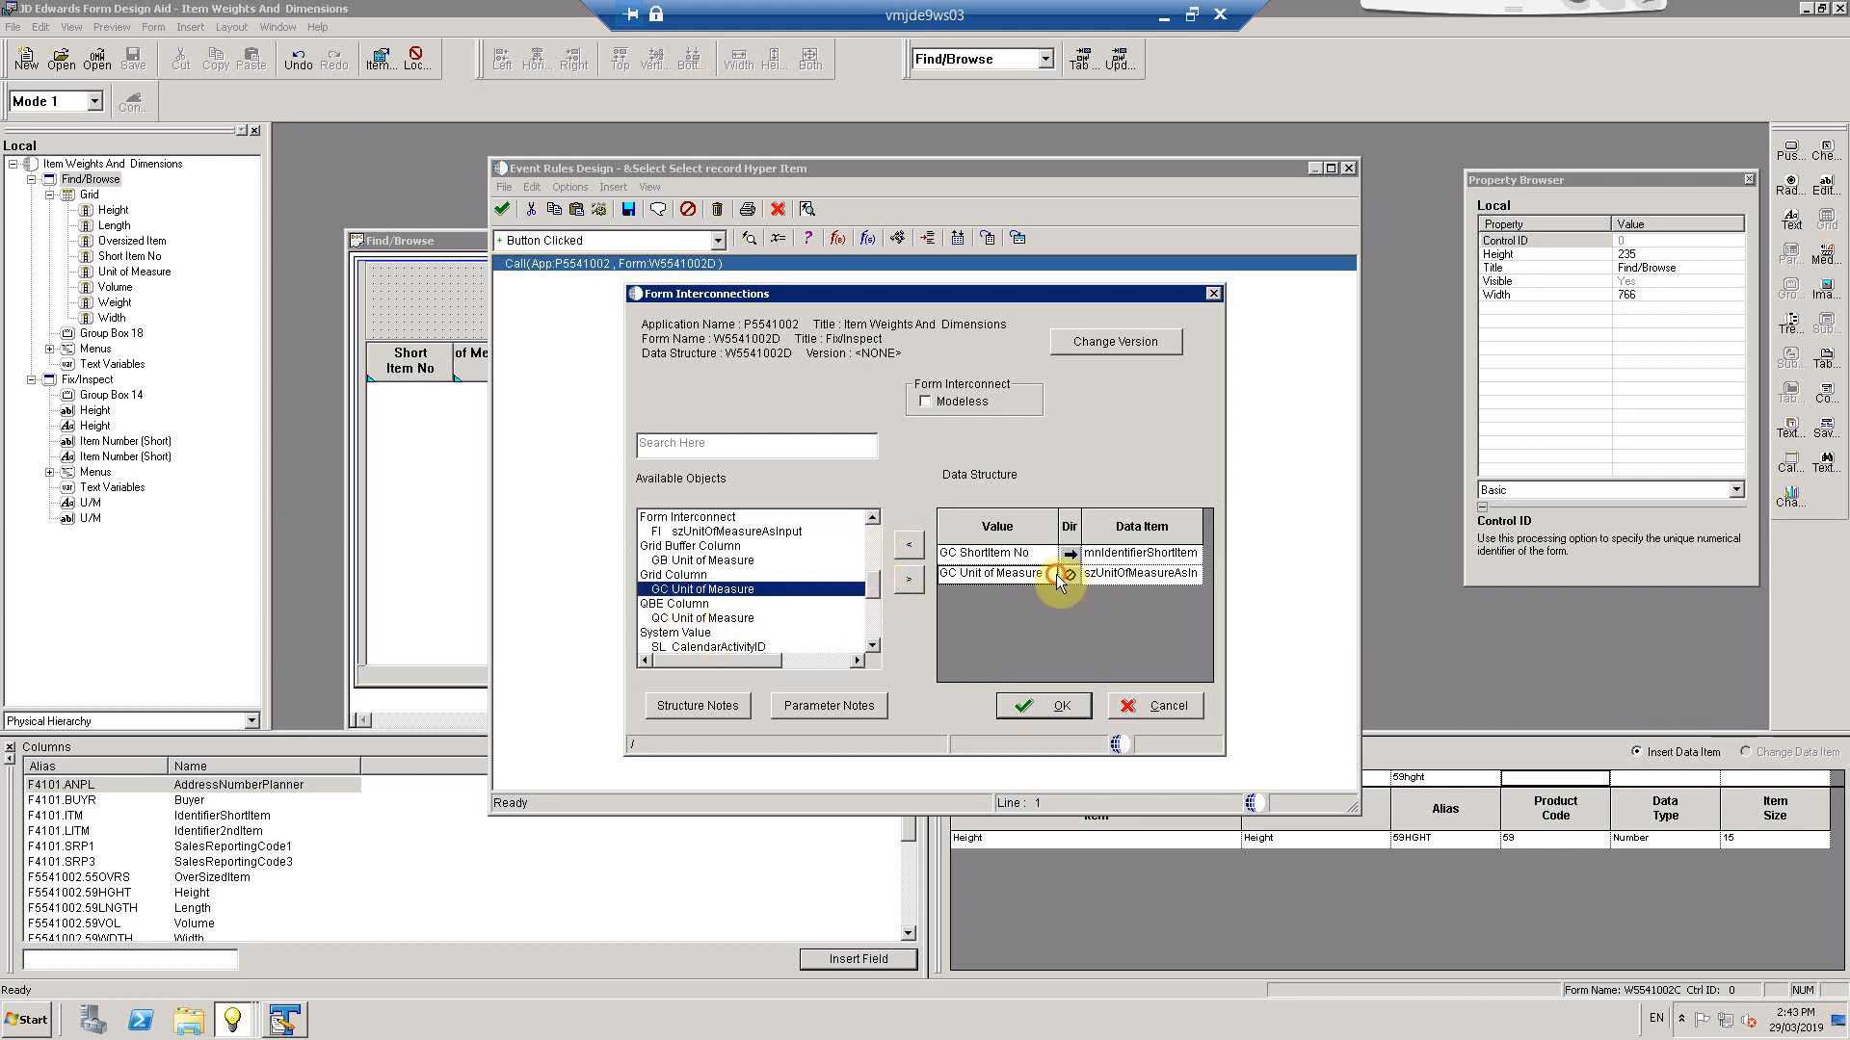
click(1049, 705)
click(502, 210)
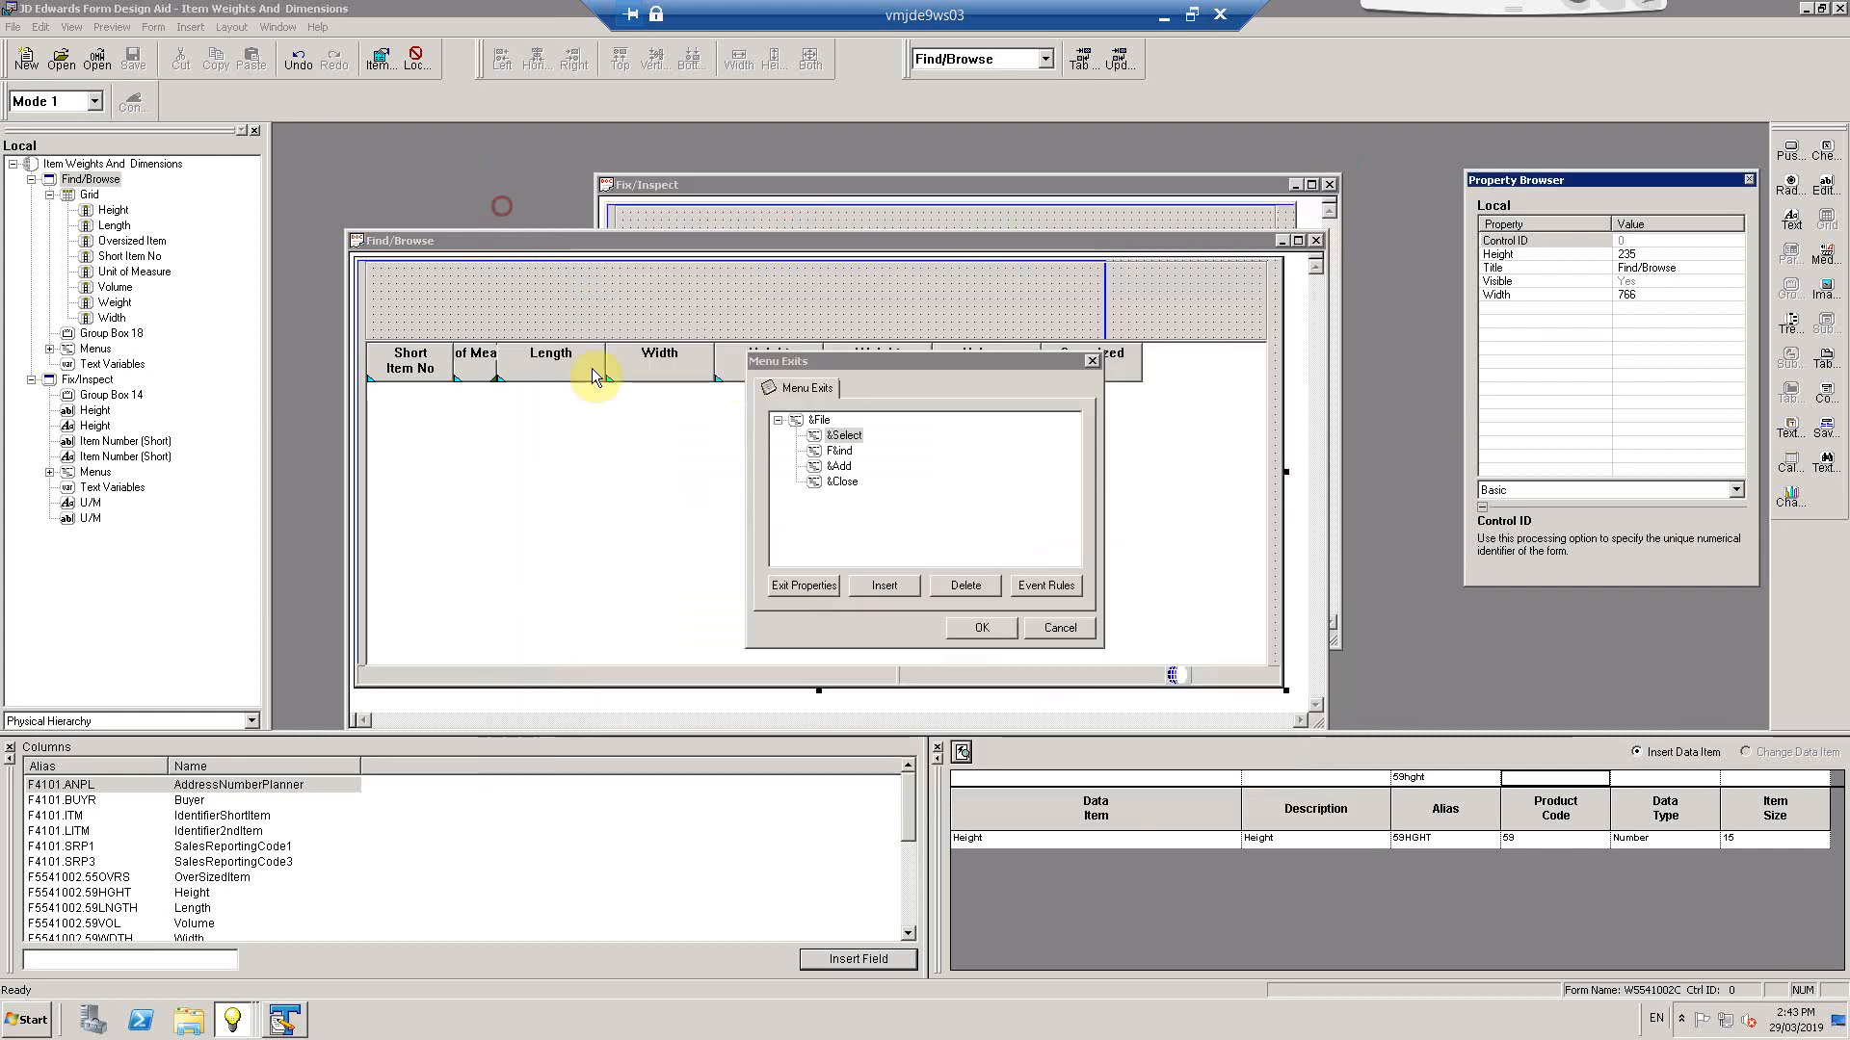
click(981, 628)
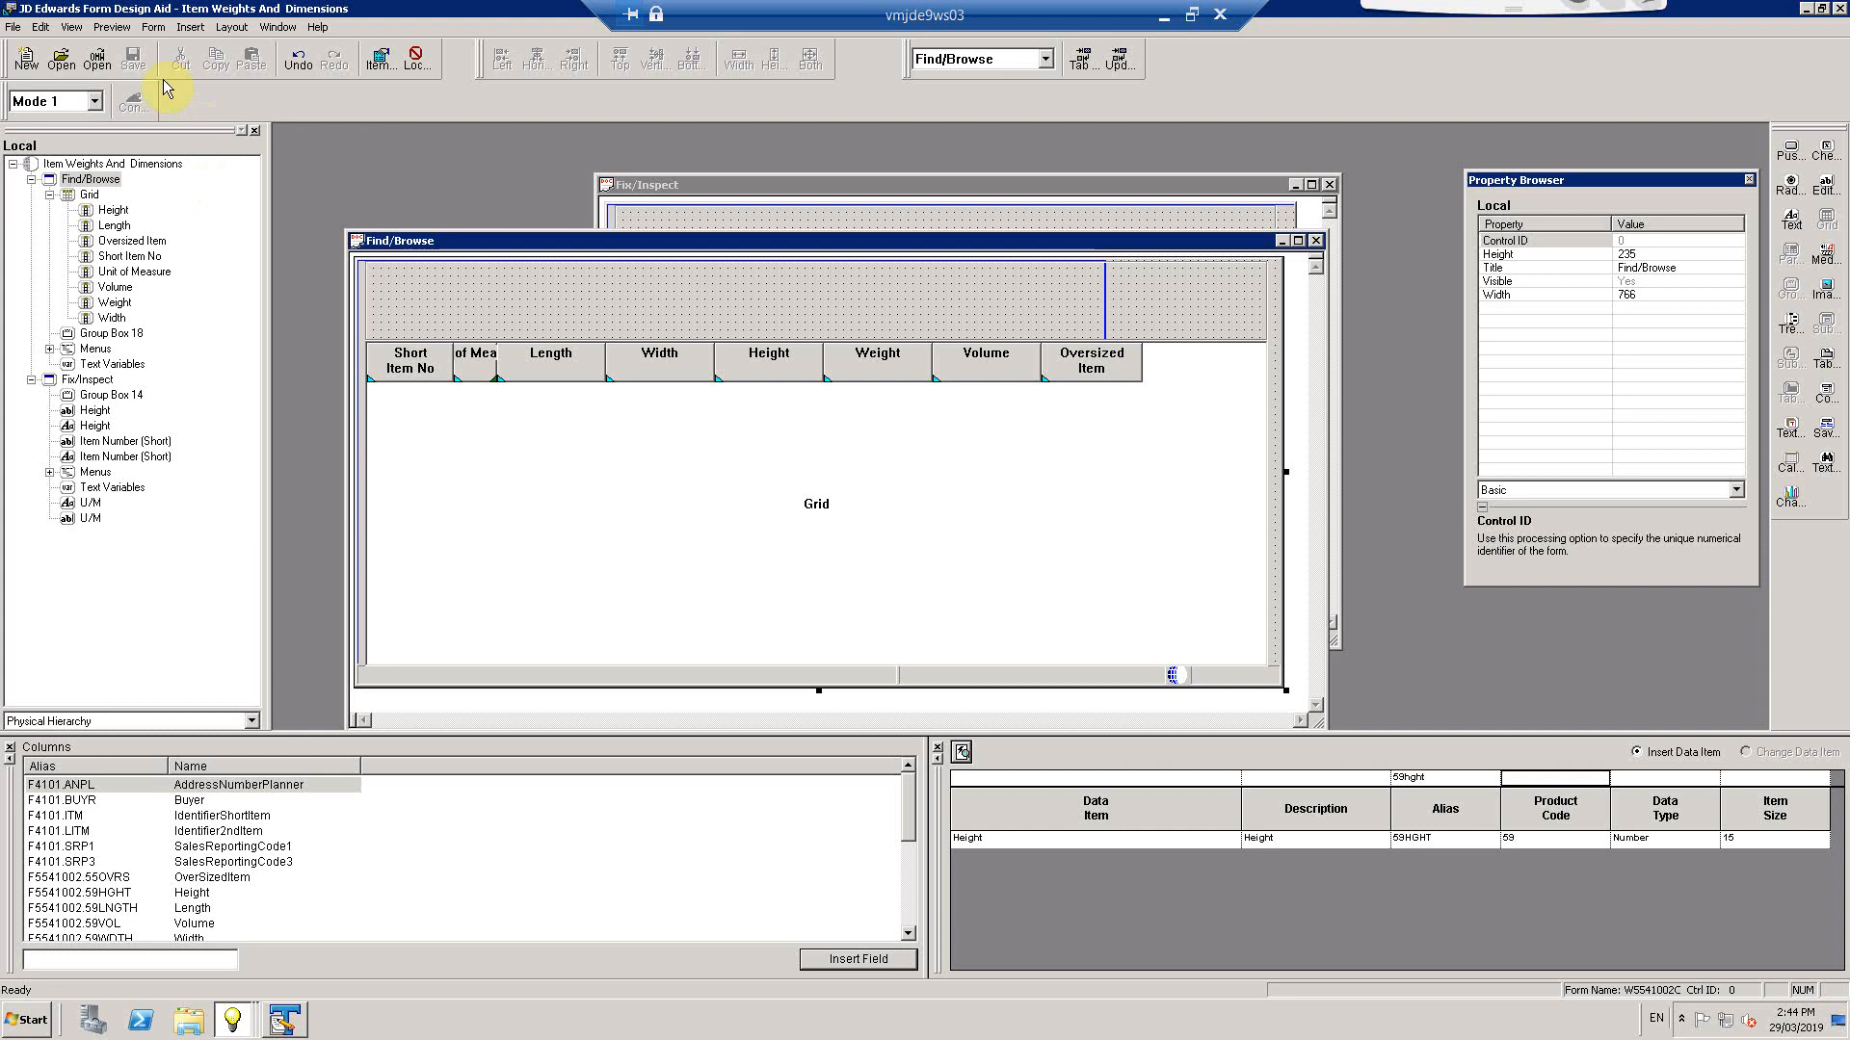
Launch a web preview of the Find/Browse form and move its browser window up for a full view
click(111, 27)
click(122, 139)
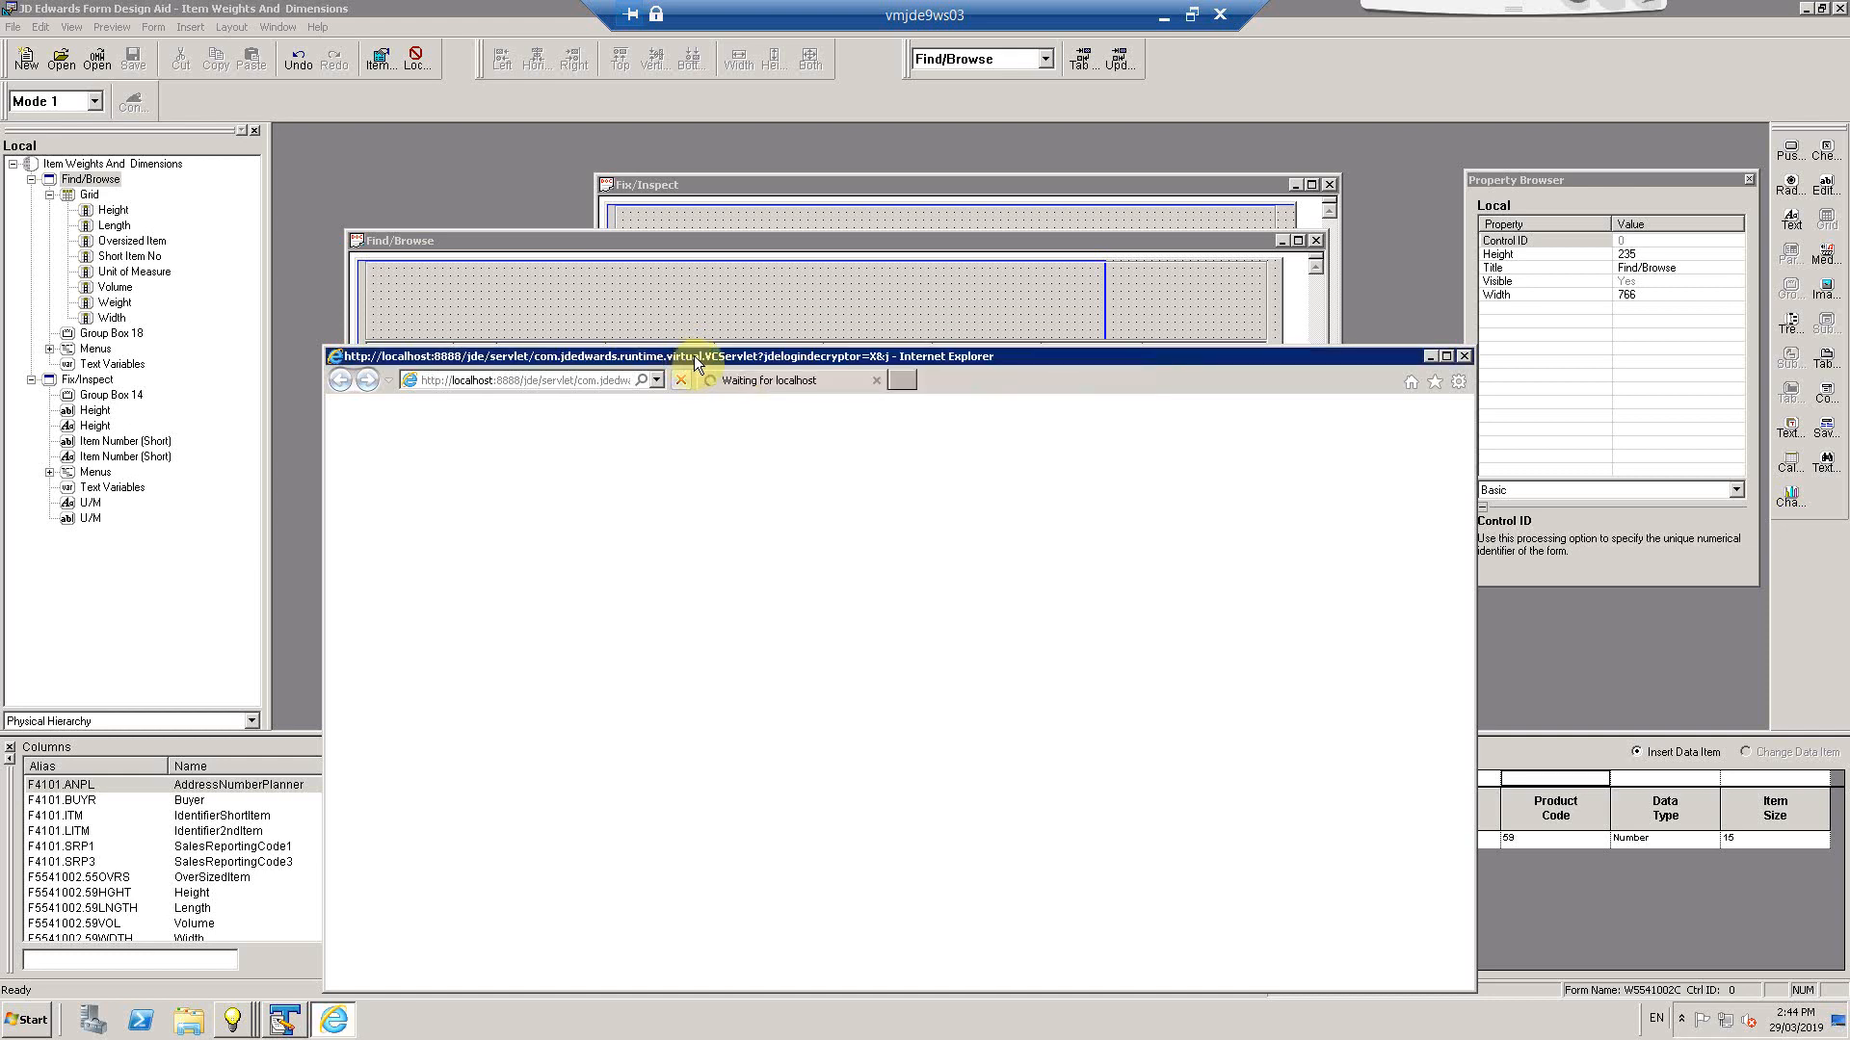
drag(702, 356, 776, 212)
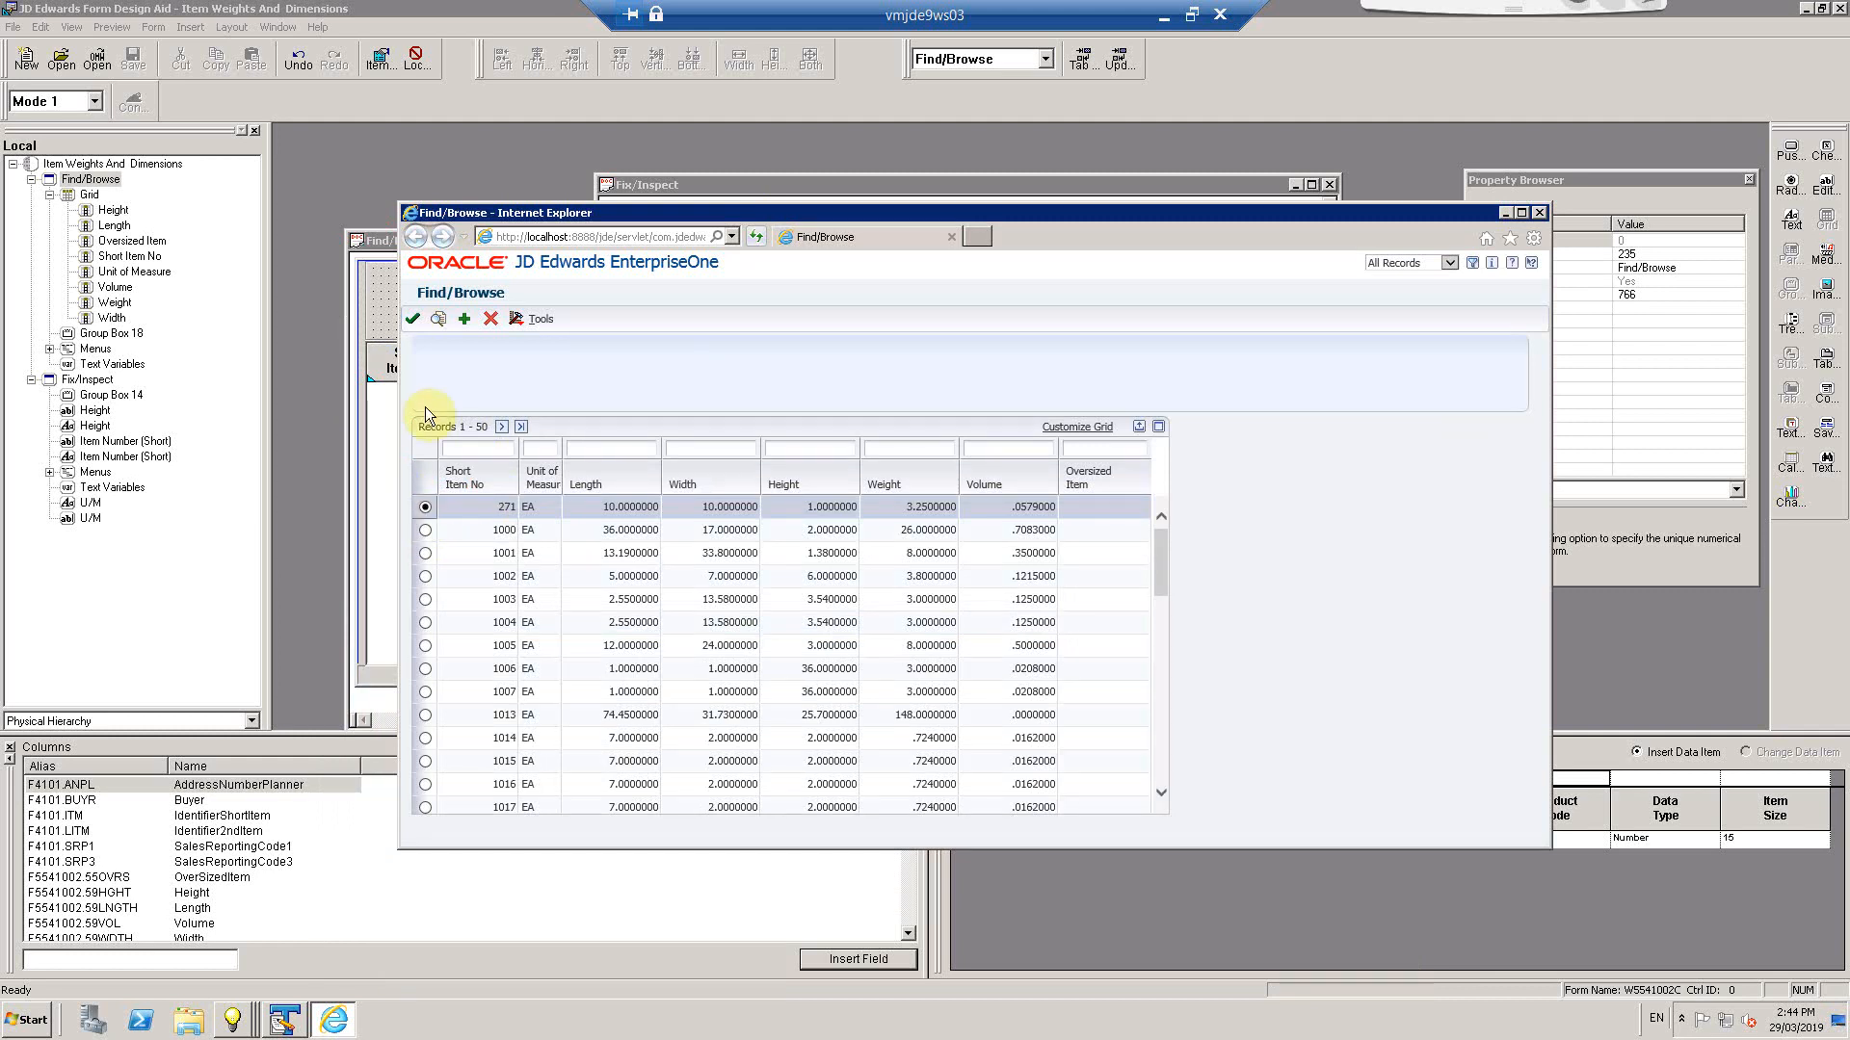
Test the Select exit on the first grid record, check its item number, U/M and Height in Fix/Inspect, and cancel back
click(413, 321)
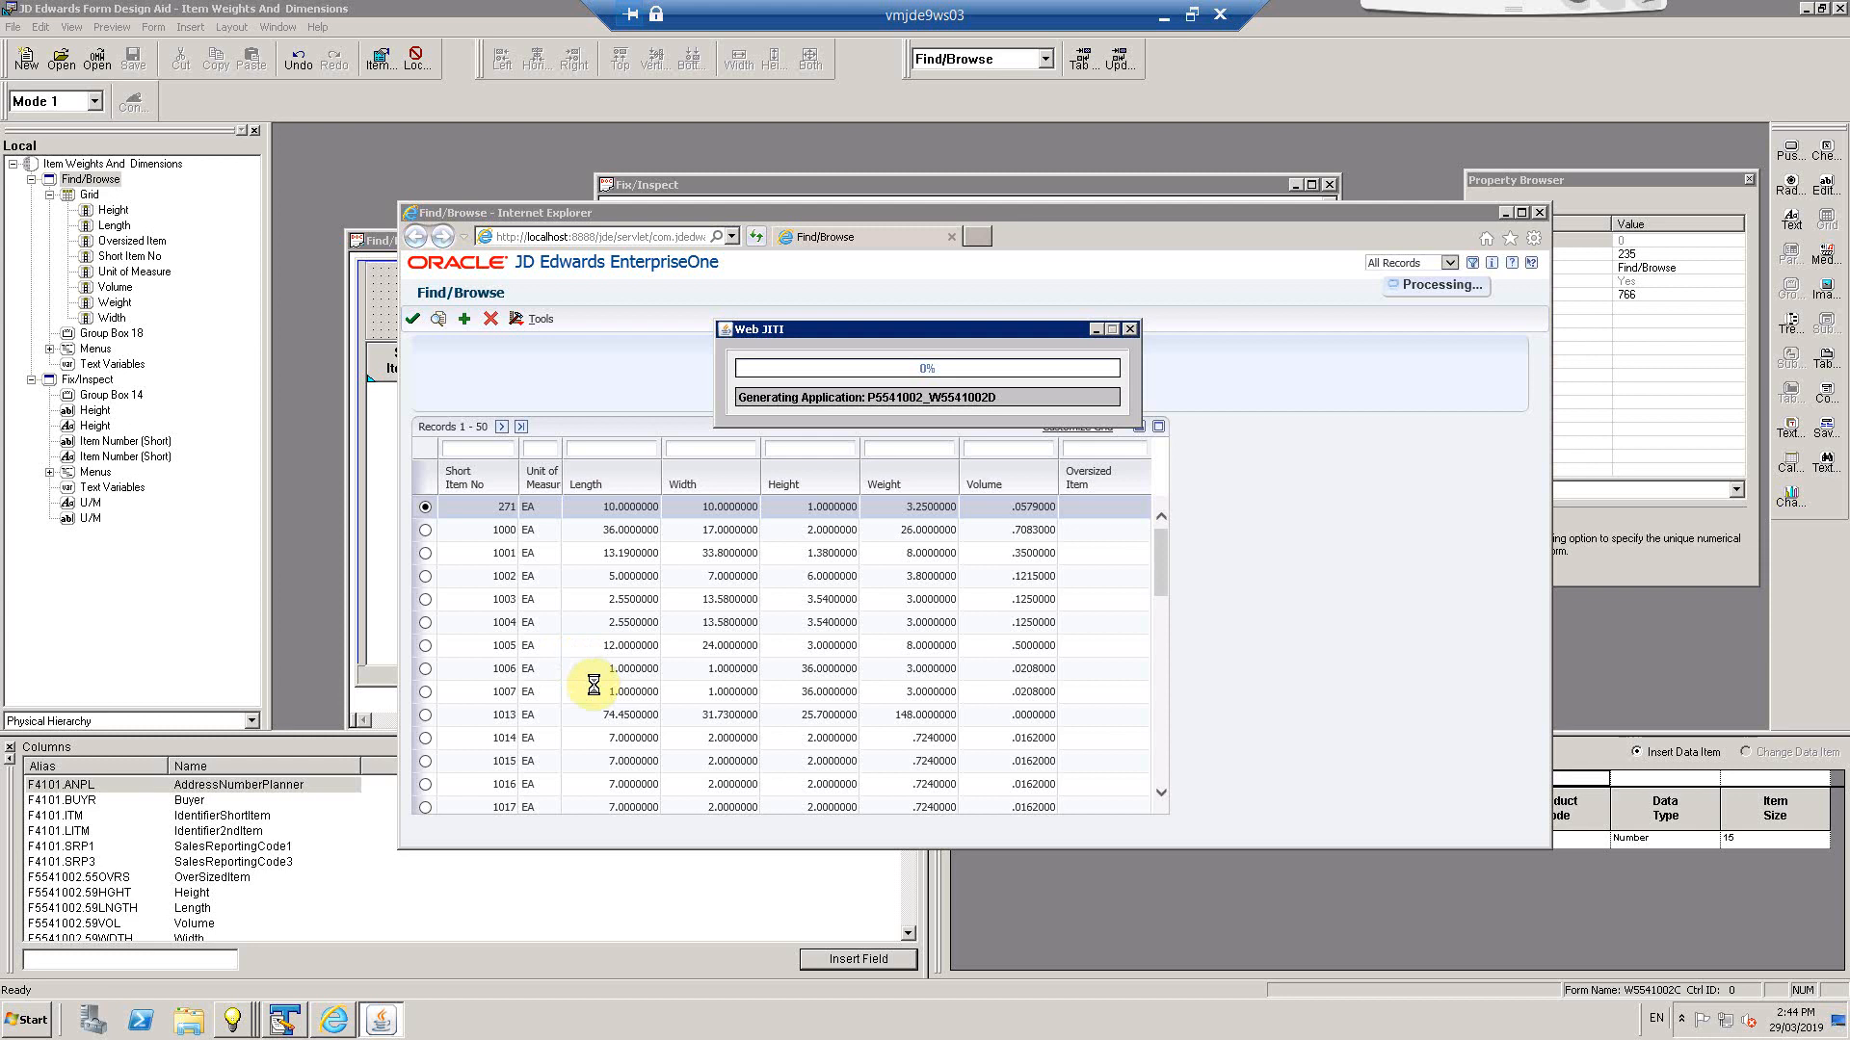
click(704, 371)
click(536, 409)
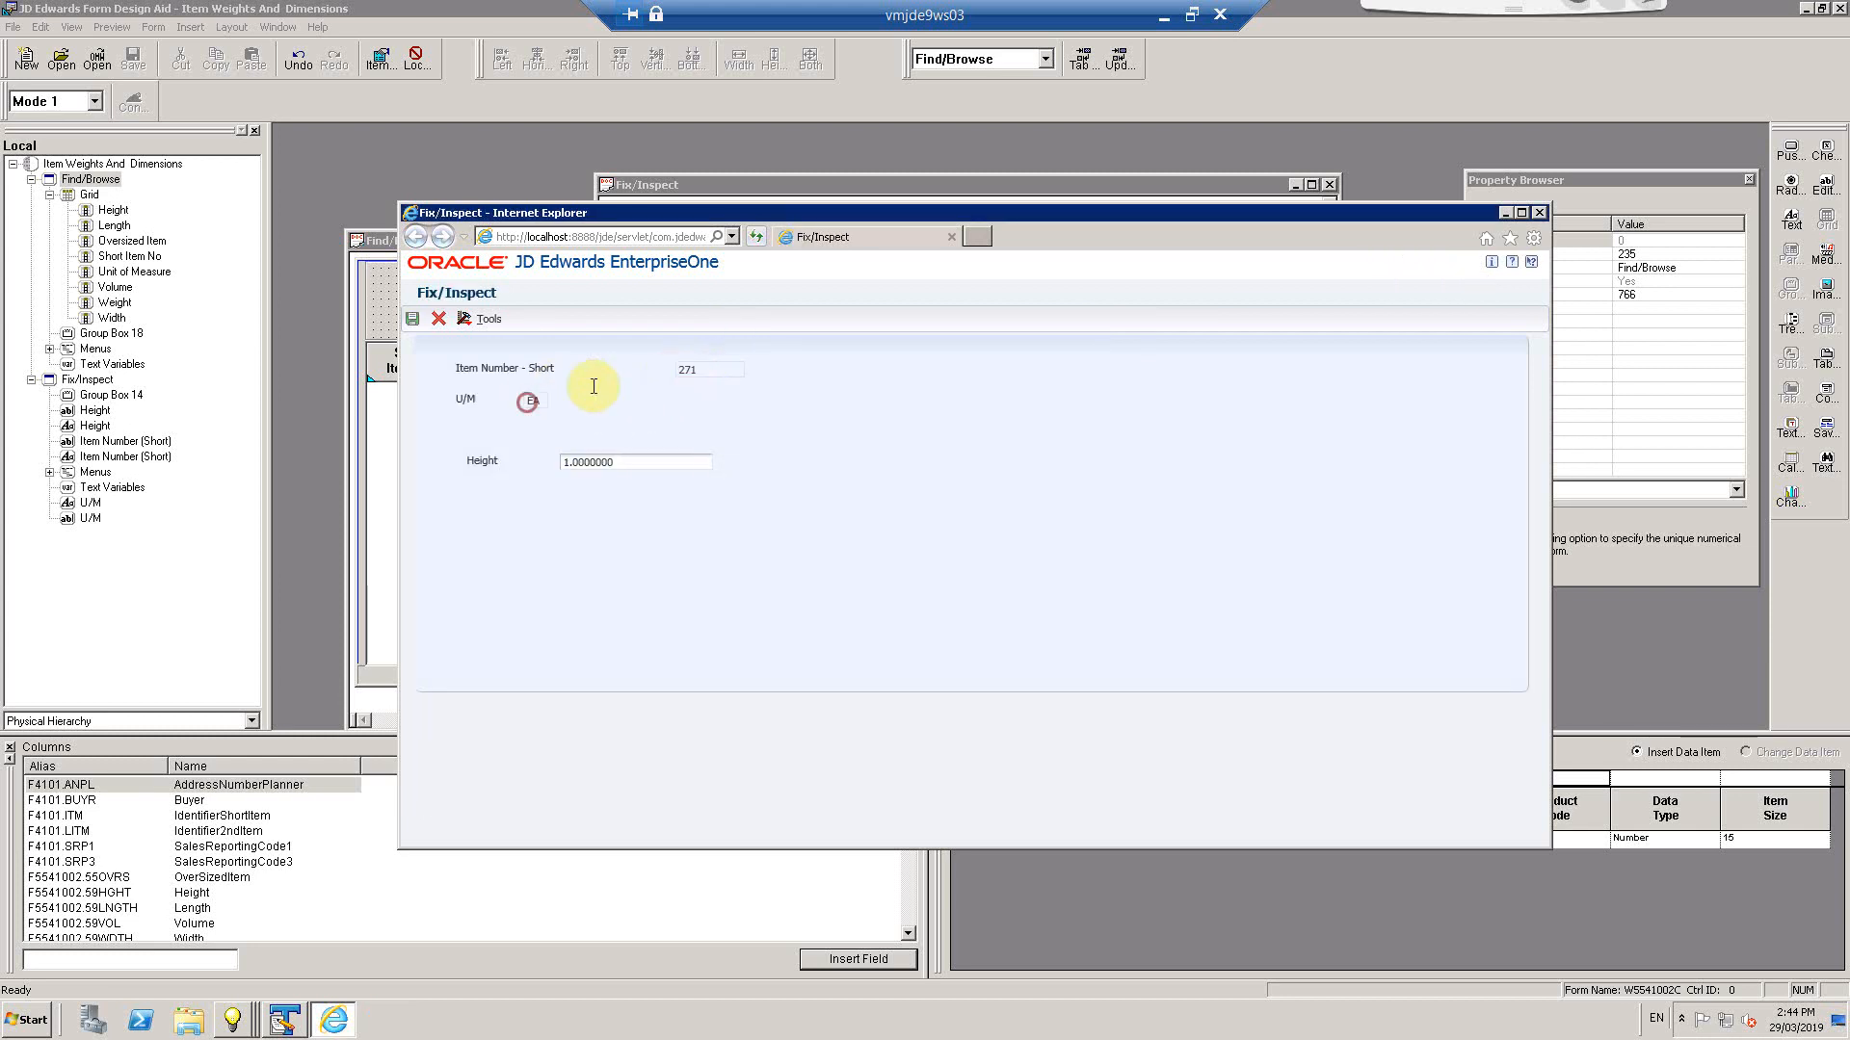
click(690, 461)
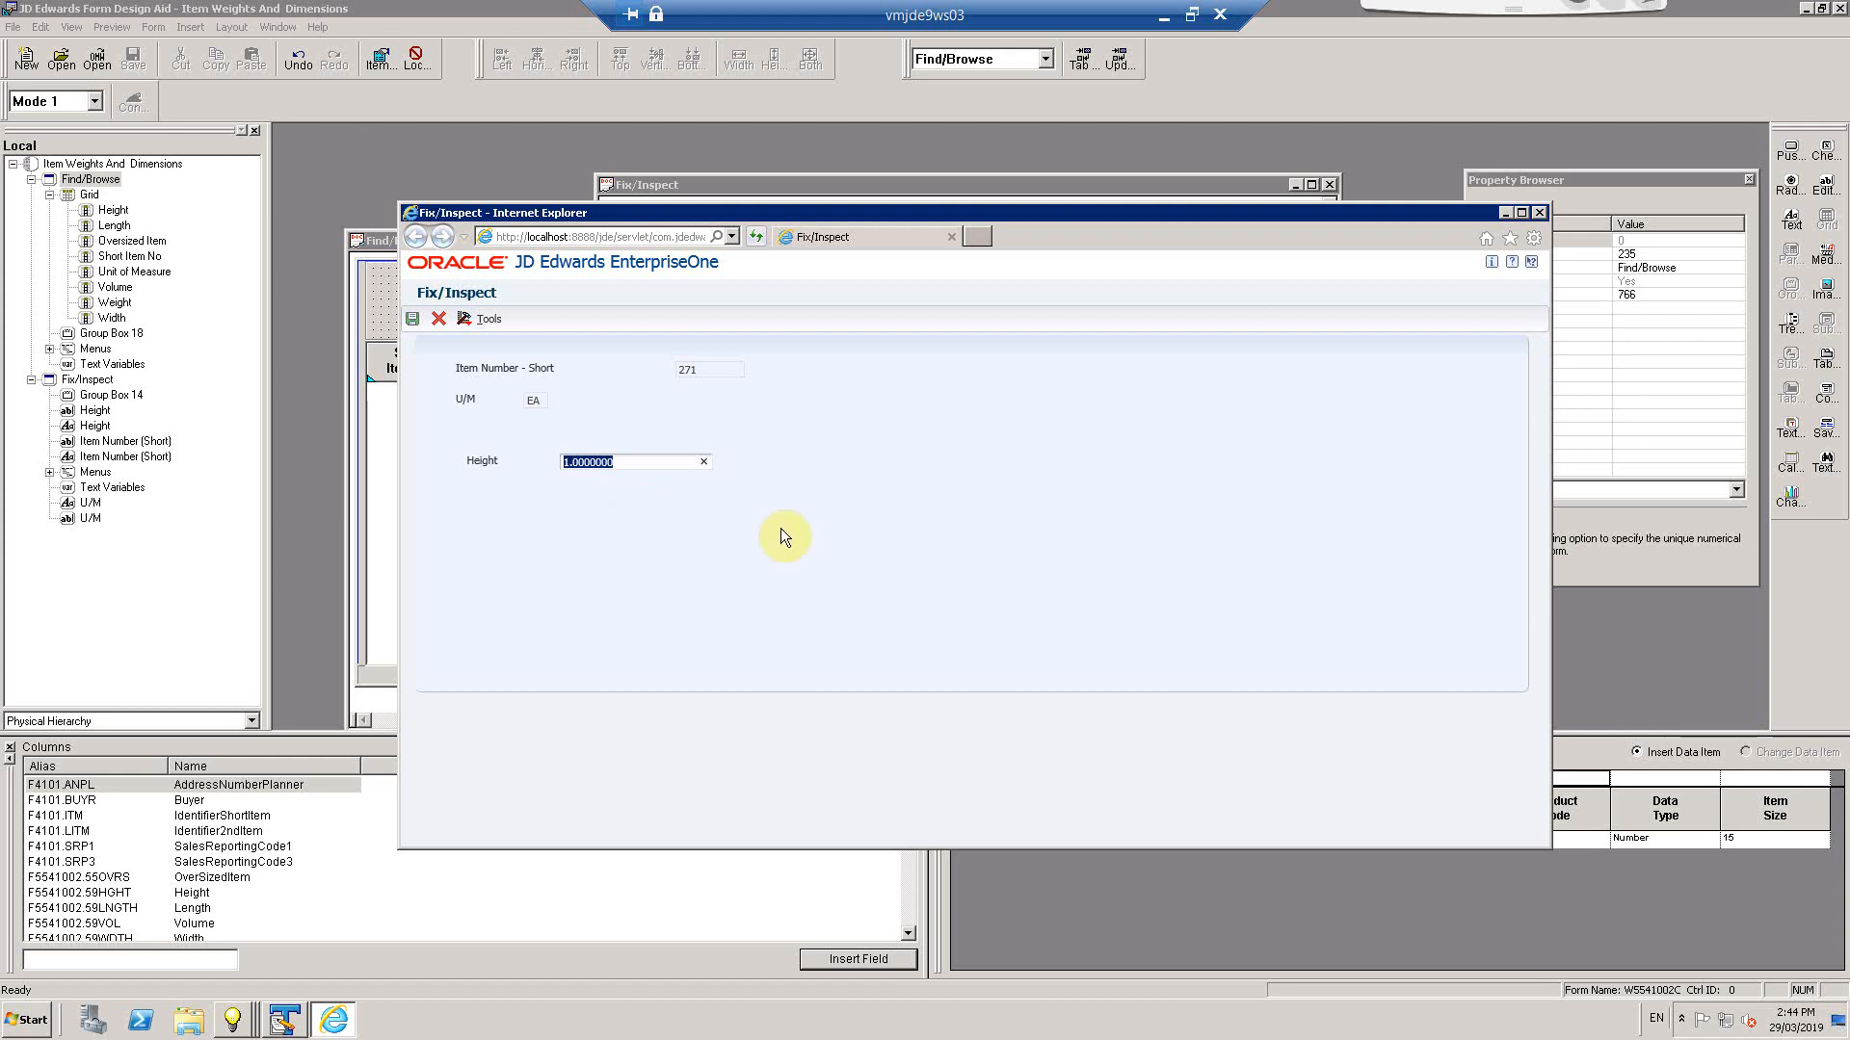
click(438, 319)
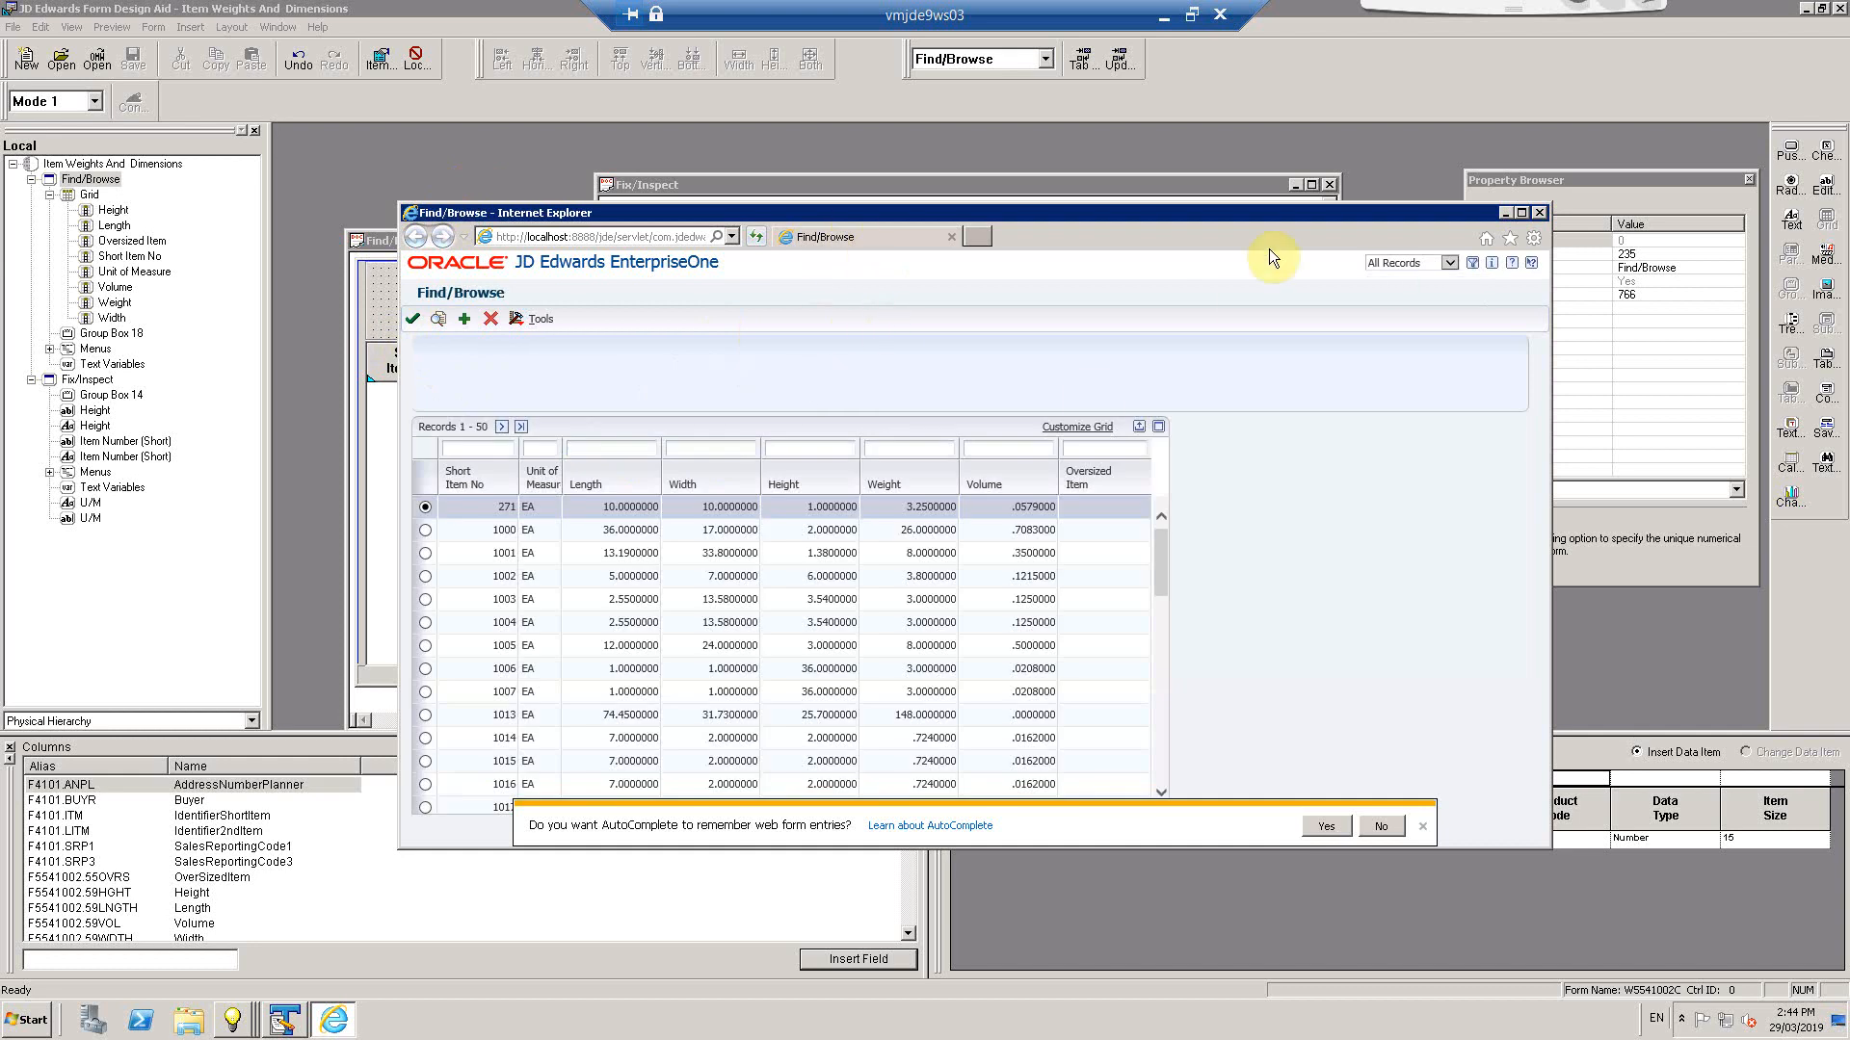
Turn off Fetch on Form/Subform Business View in the Fix/Inspect form's options and accept the properties
click(1215, 187)
double_click(971, 324)
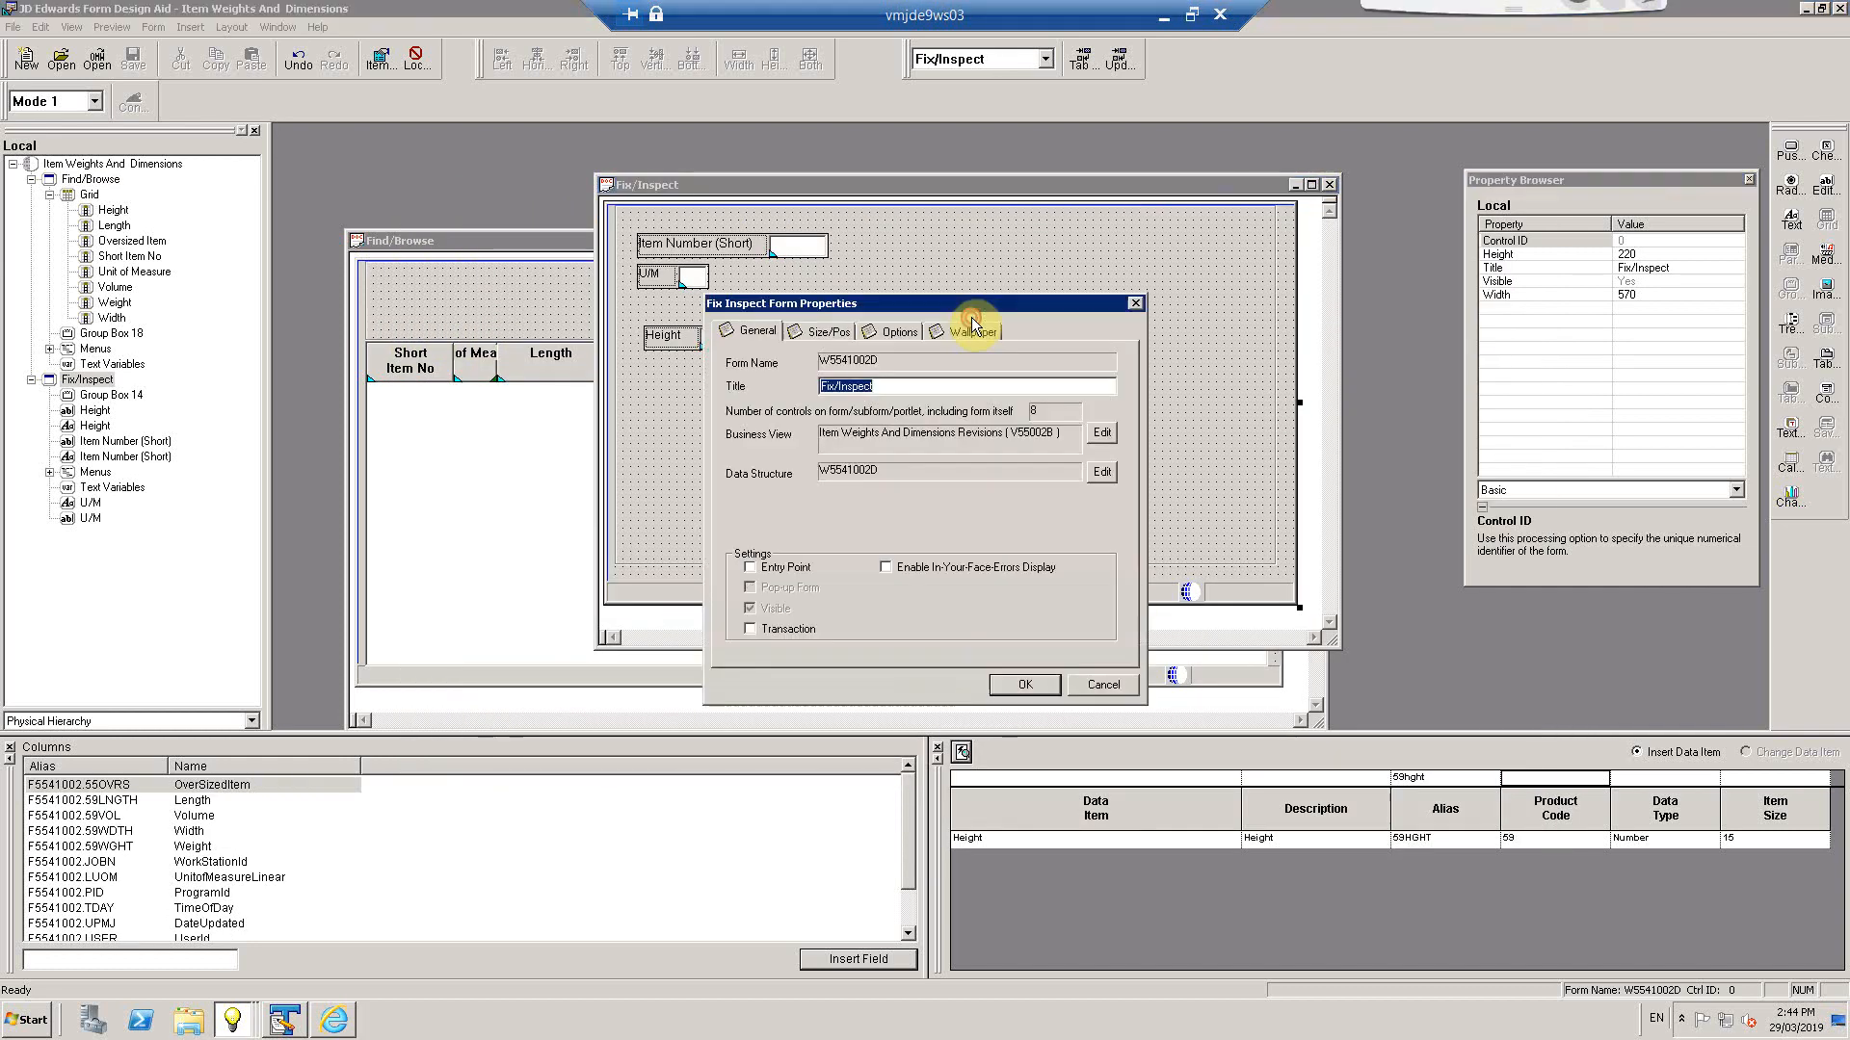
click(900, 334)
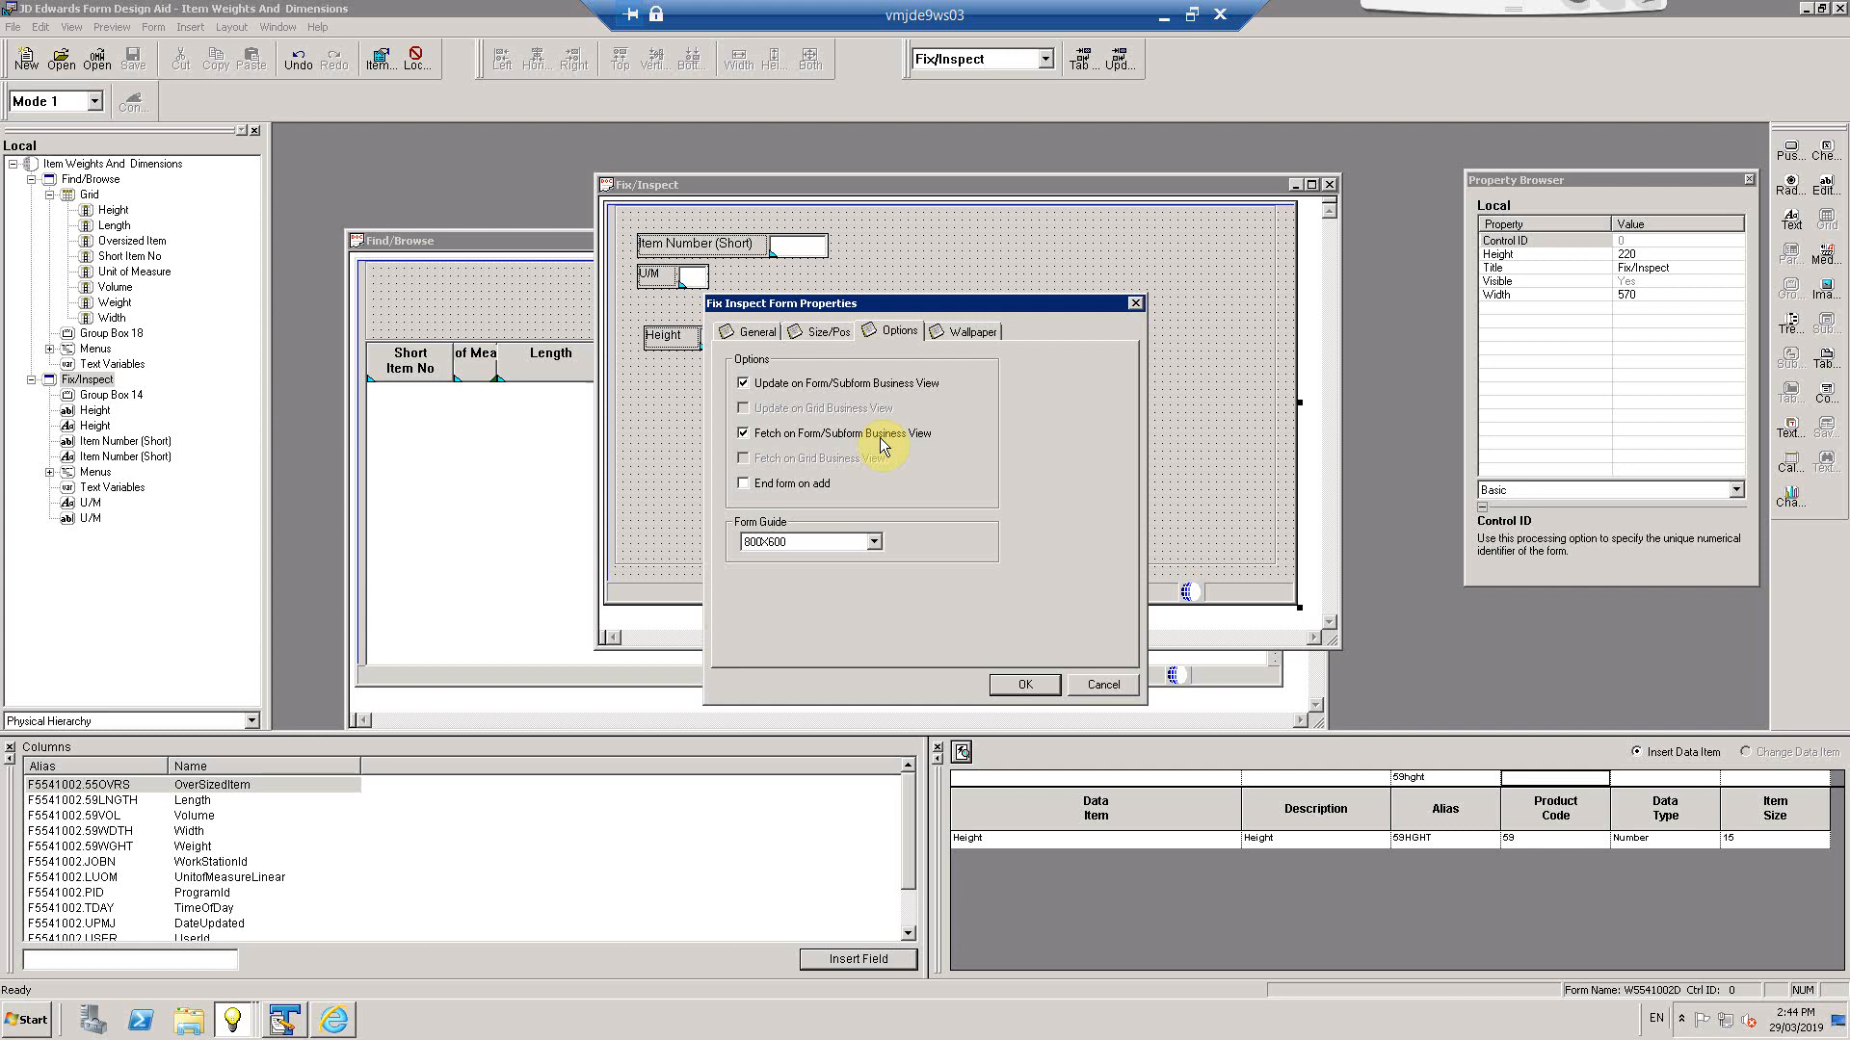
click(913, 431)
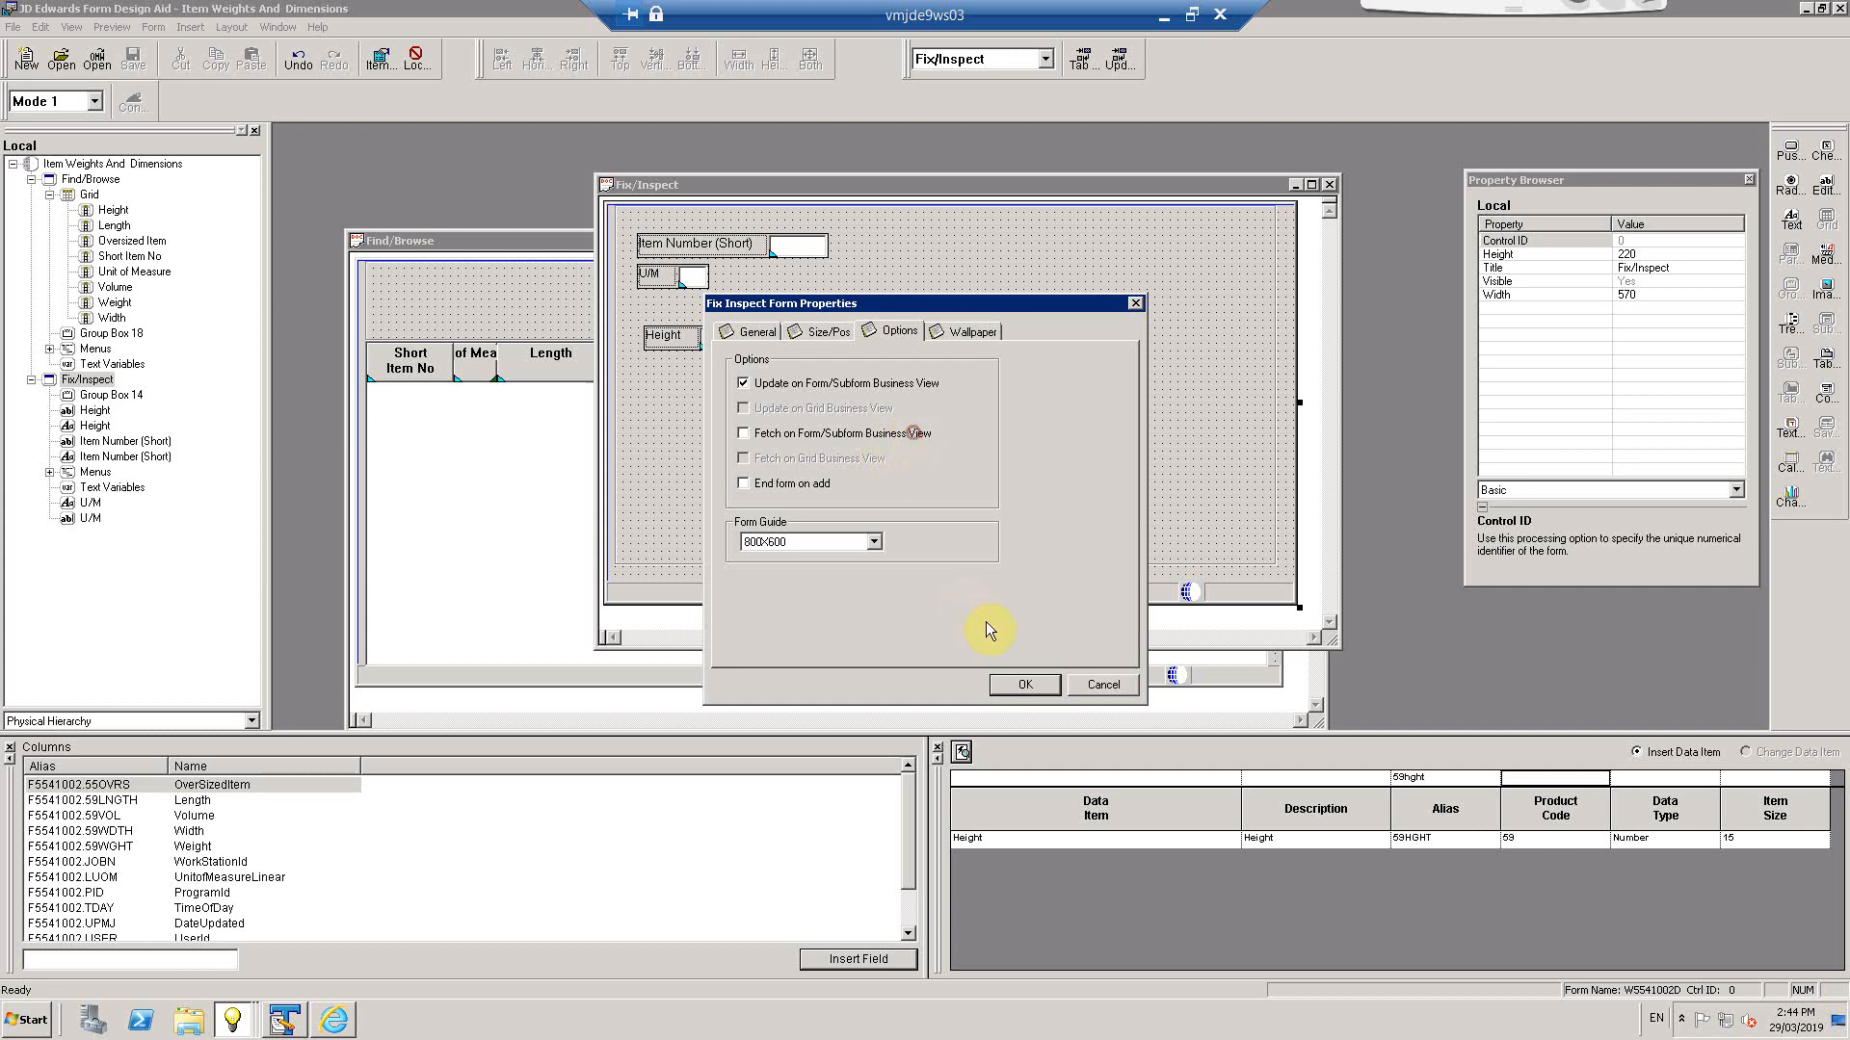
click(1025, 685)
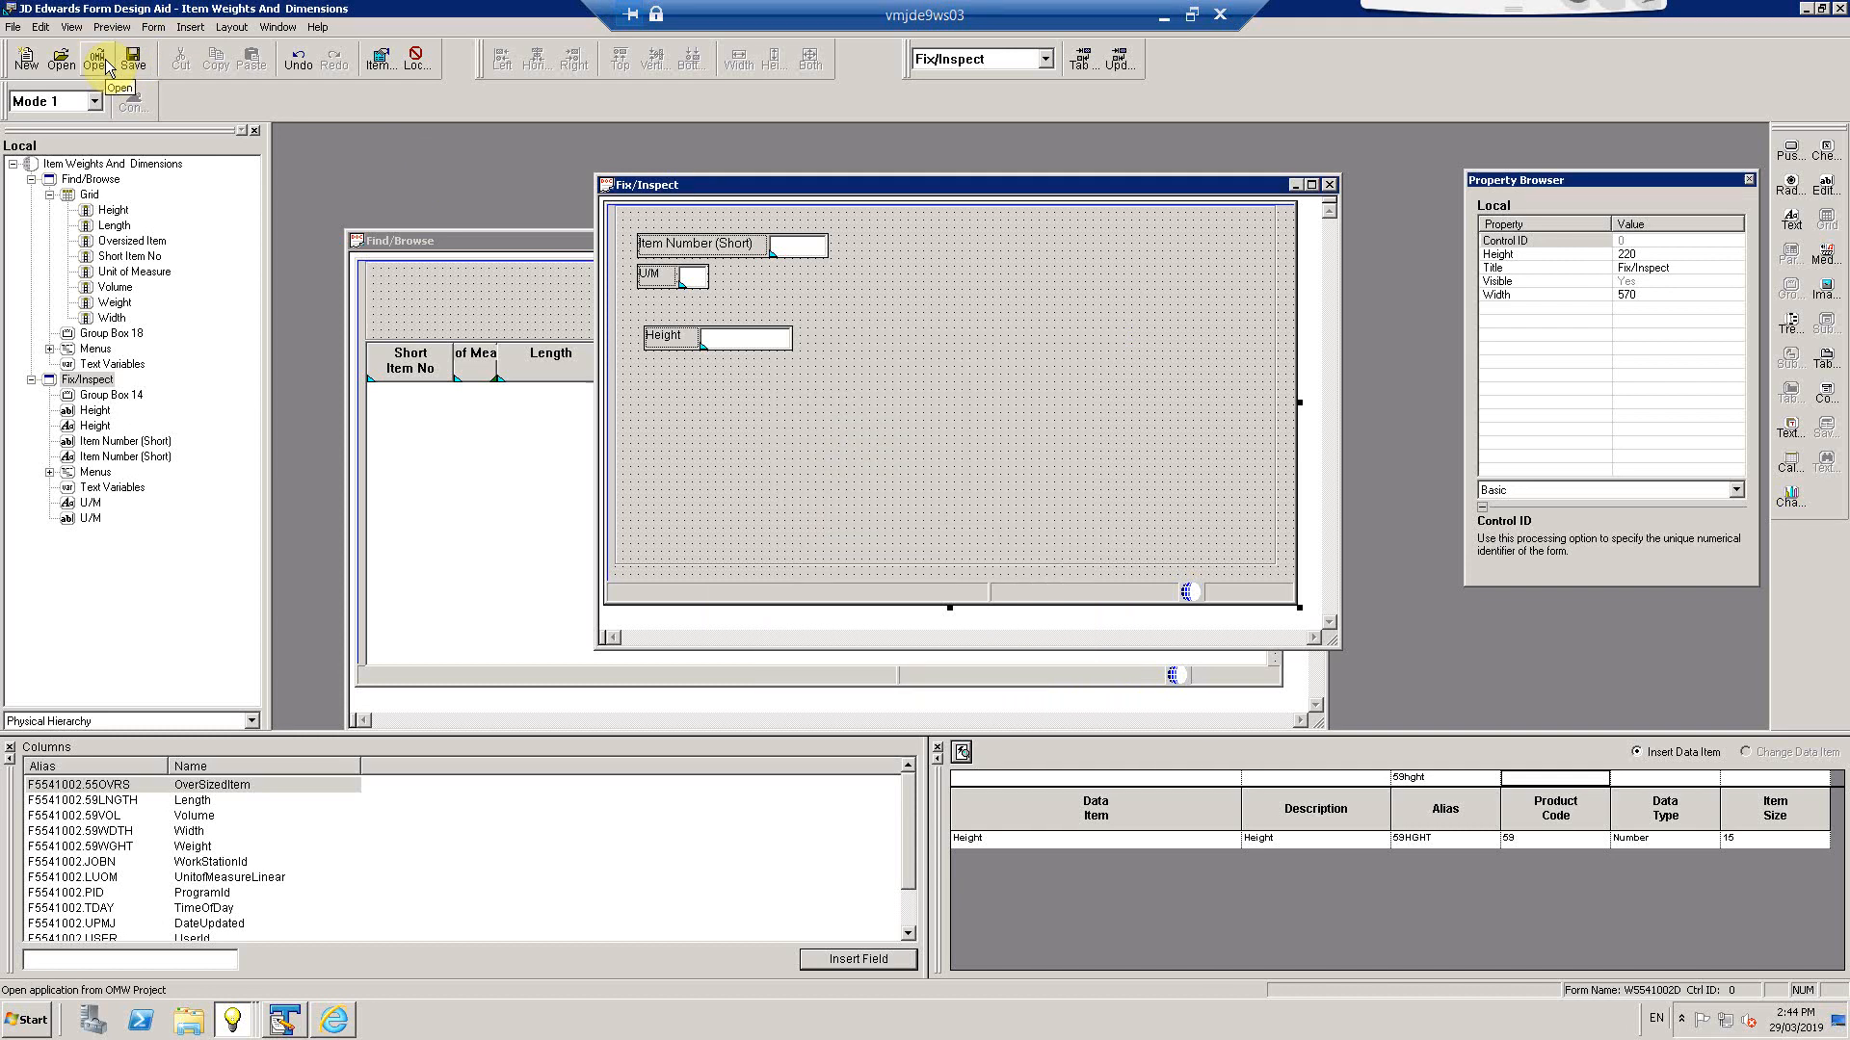
Enable both Update and Fetch on Form/Subform Business View in the Fix/Inspect form's options
double_click(917, 355)
click(888, 334)
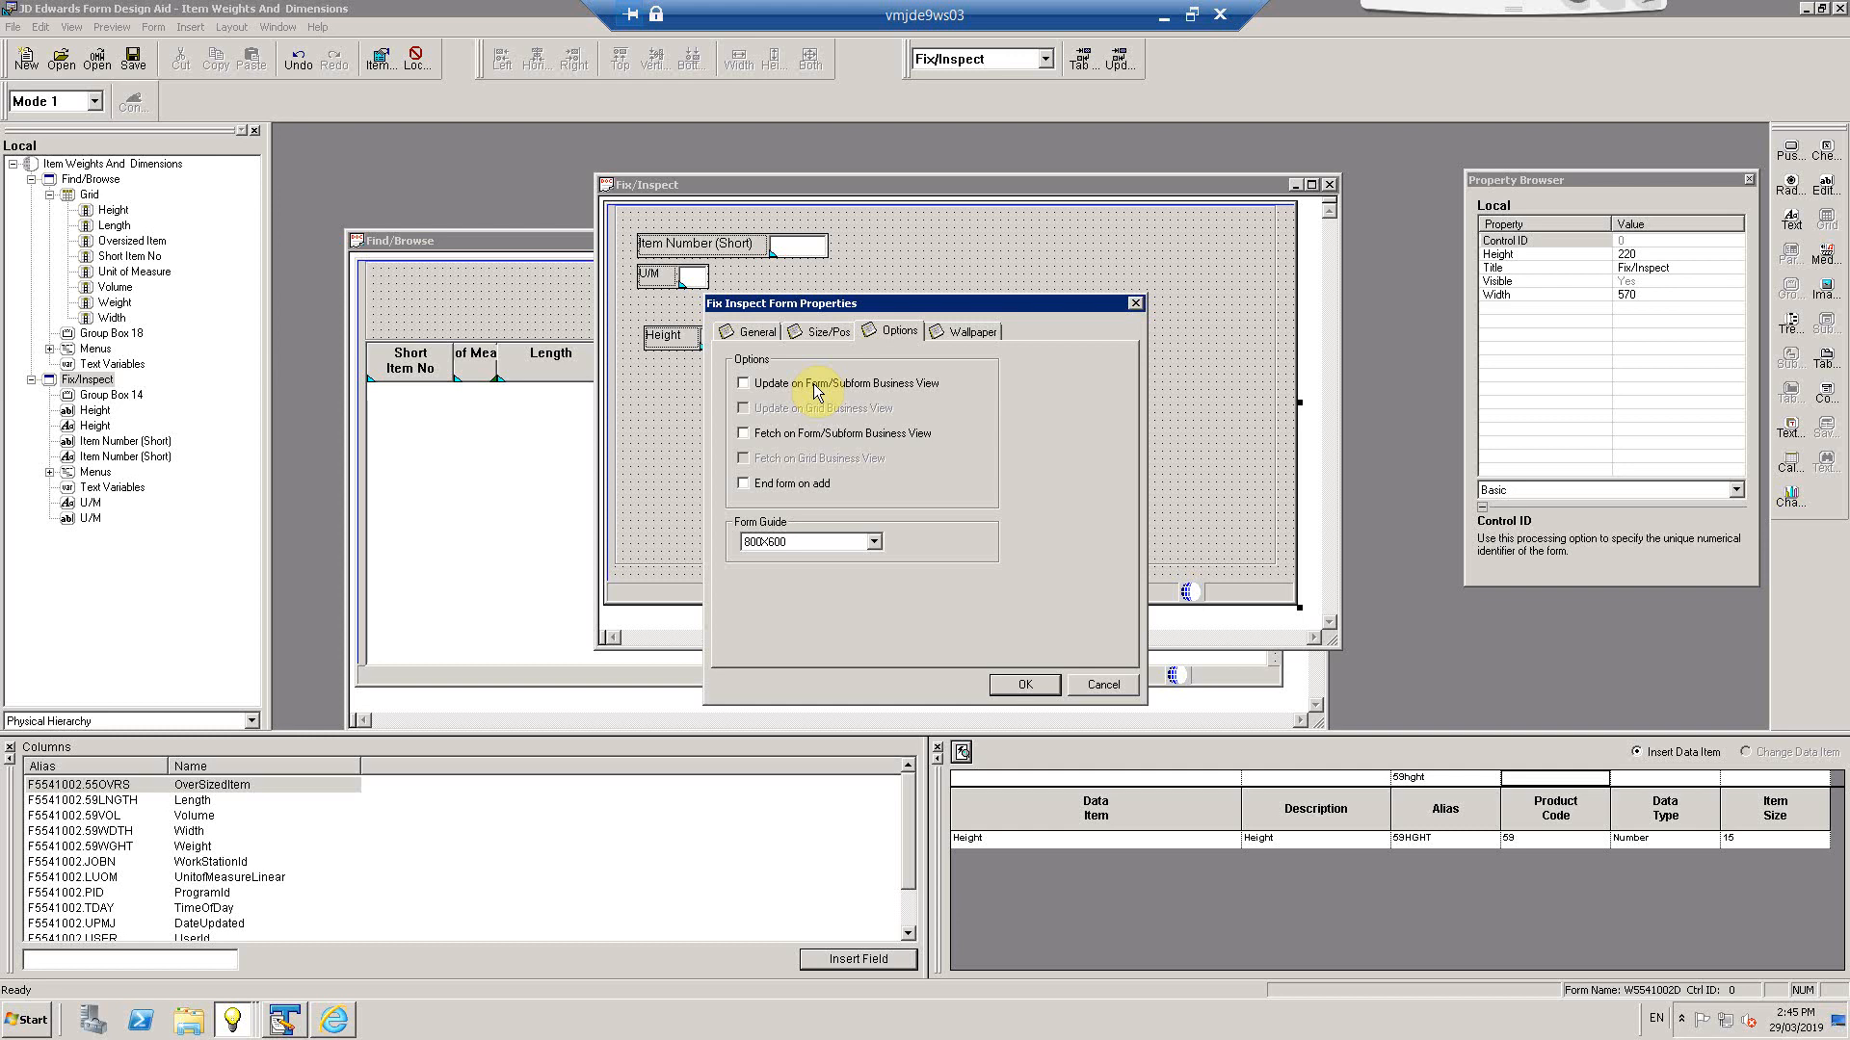
click(814, 385)
click(826, 431)
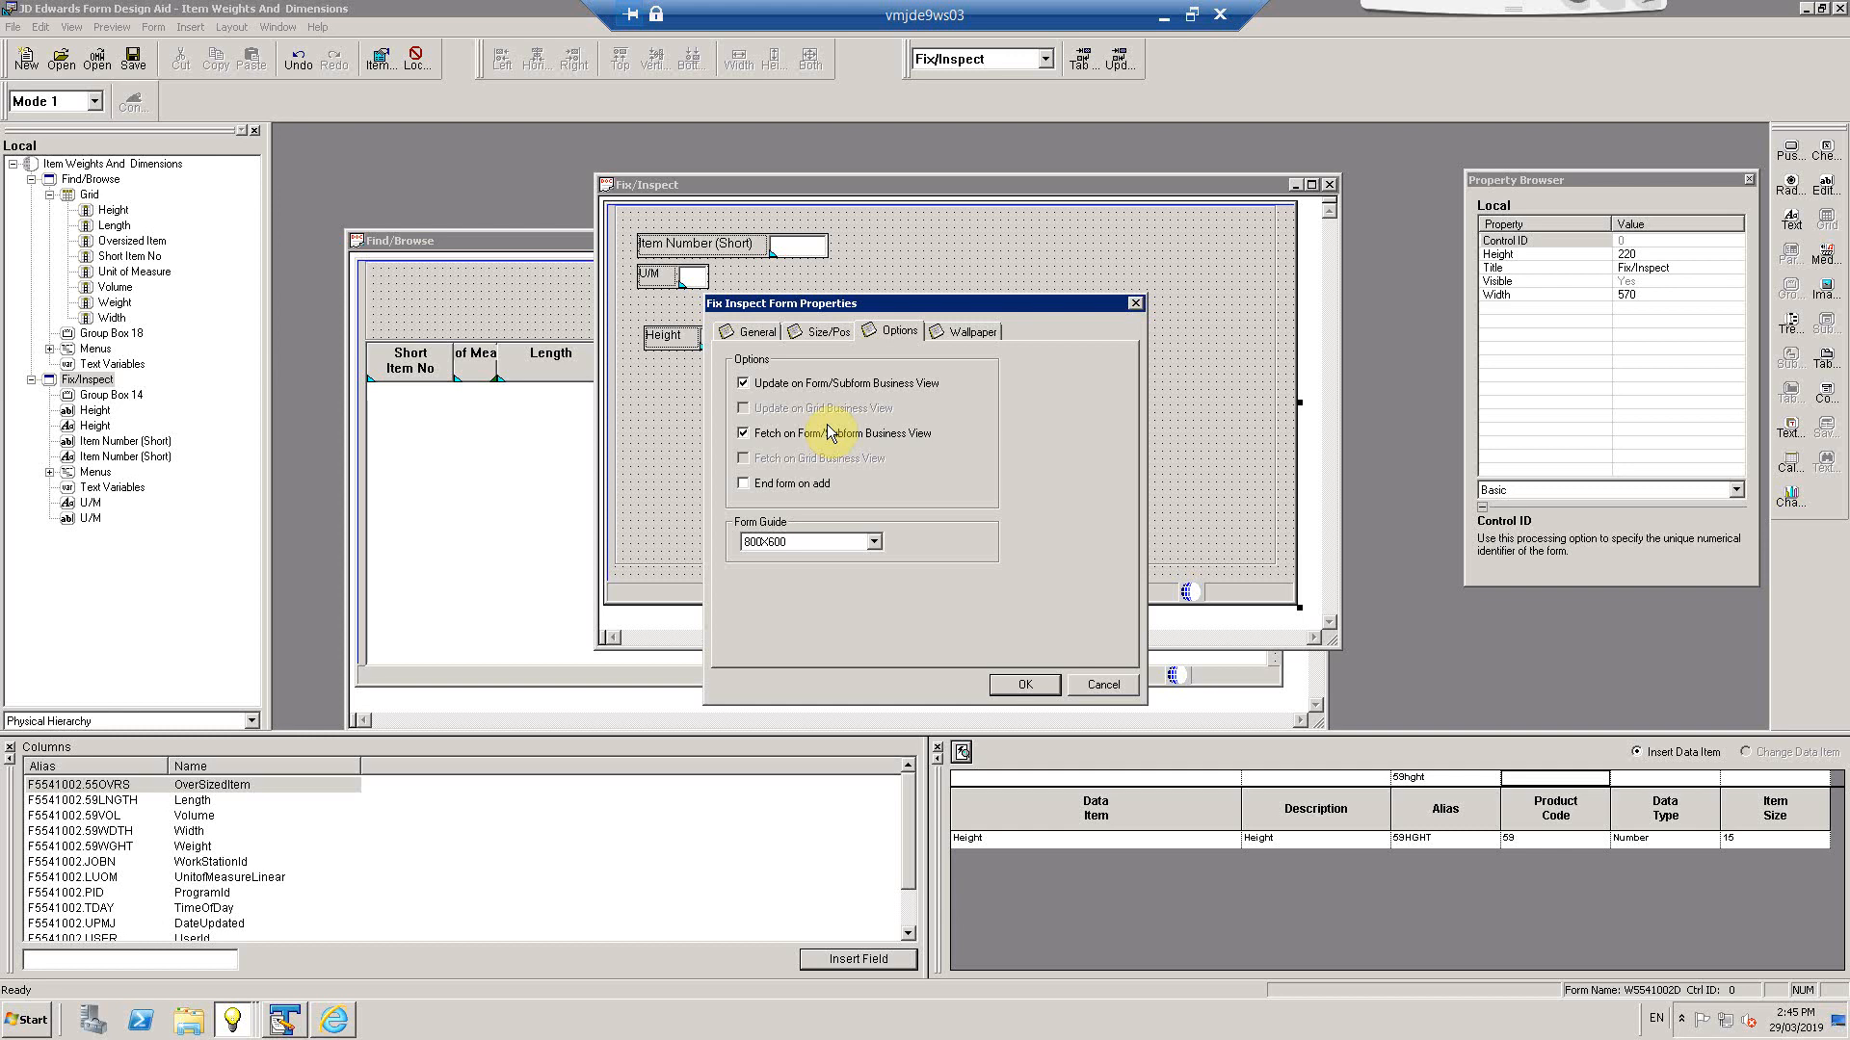
click(1046, 686)
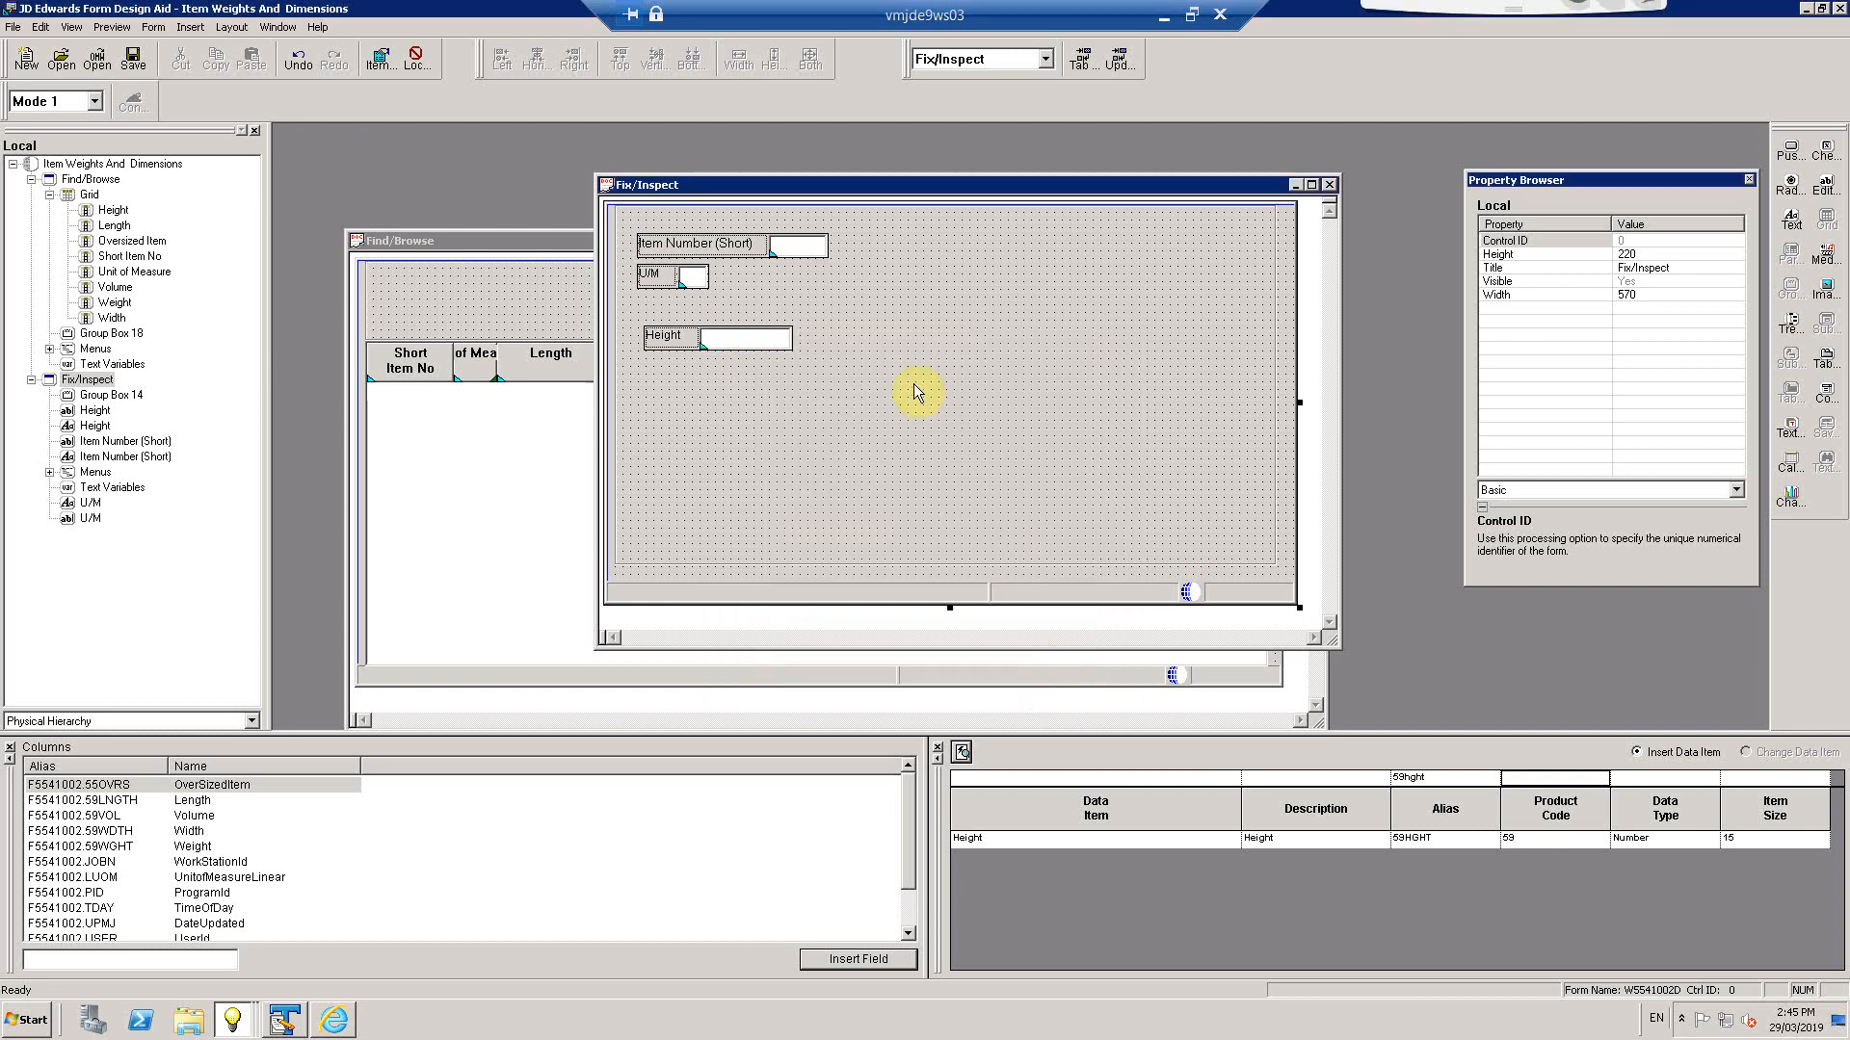
Disable Fetch on Form/Subform Business View for the Fix/Inspect form, keeping Update enabled, and save the application
double_click(923, 308)
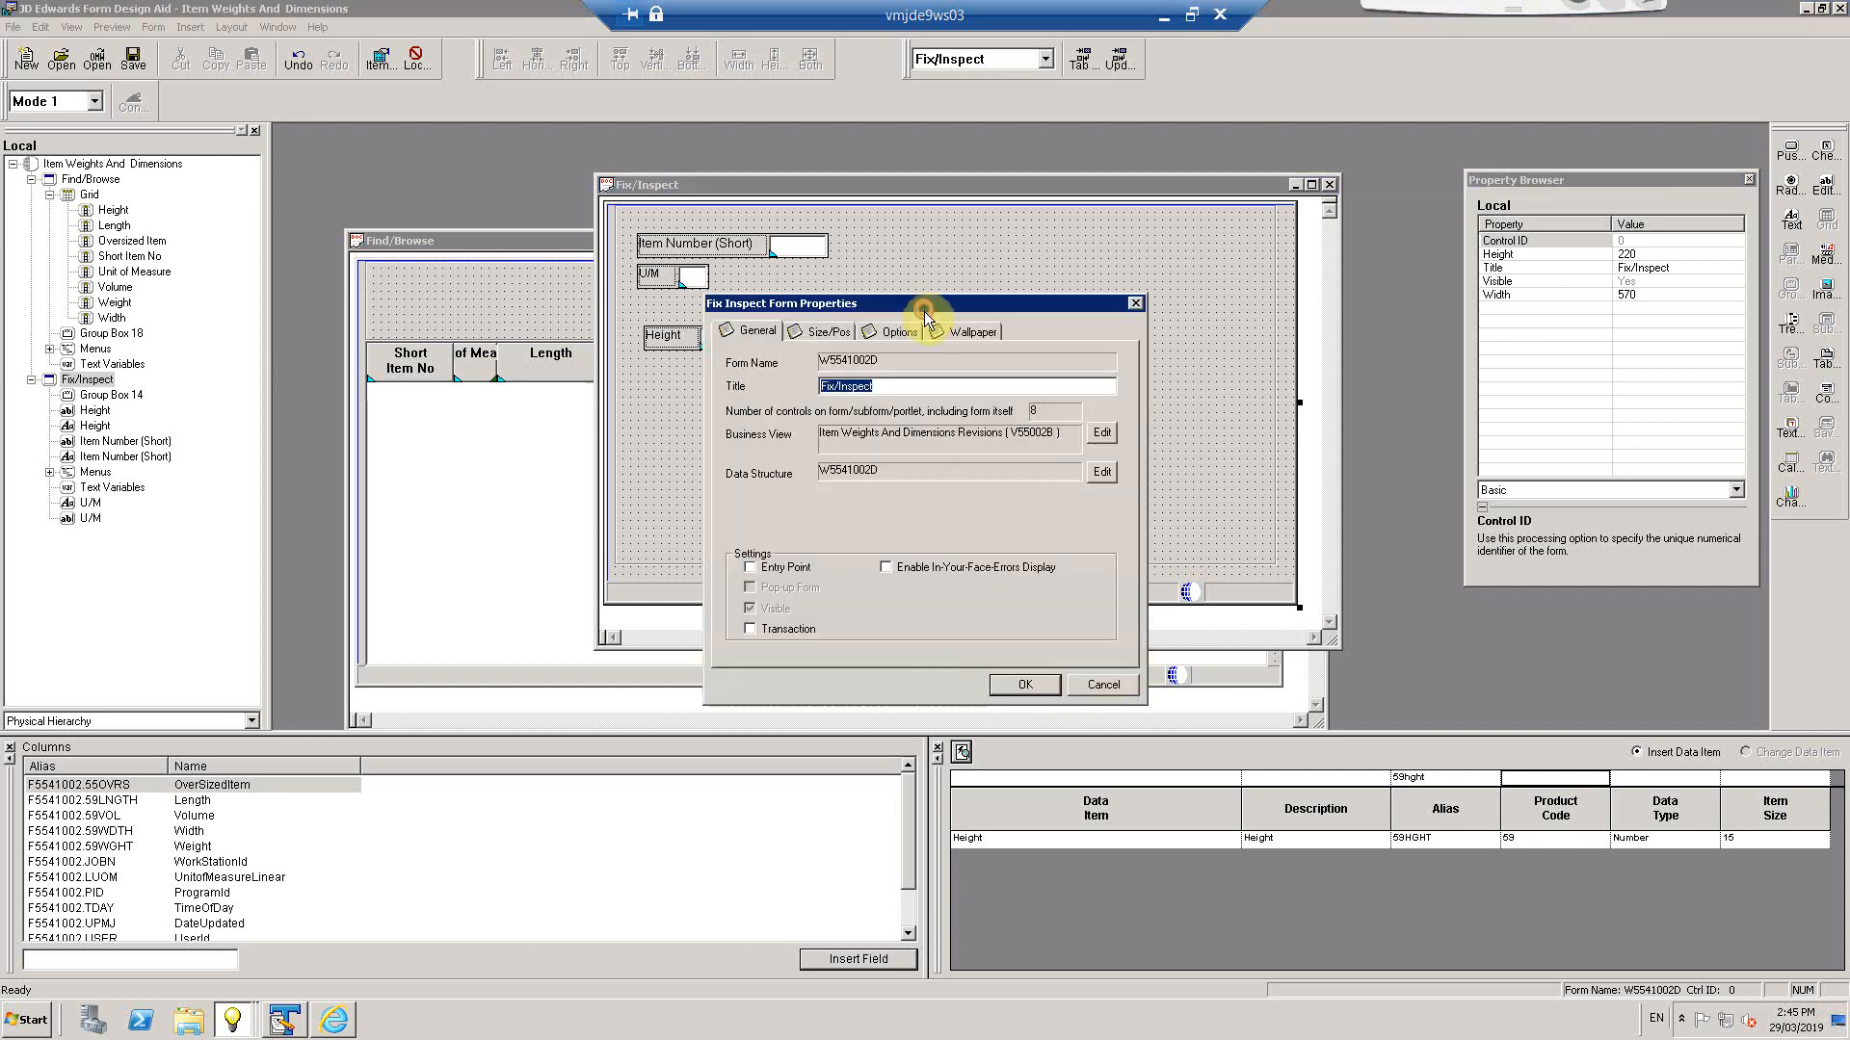
click(896, 331)
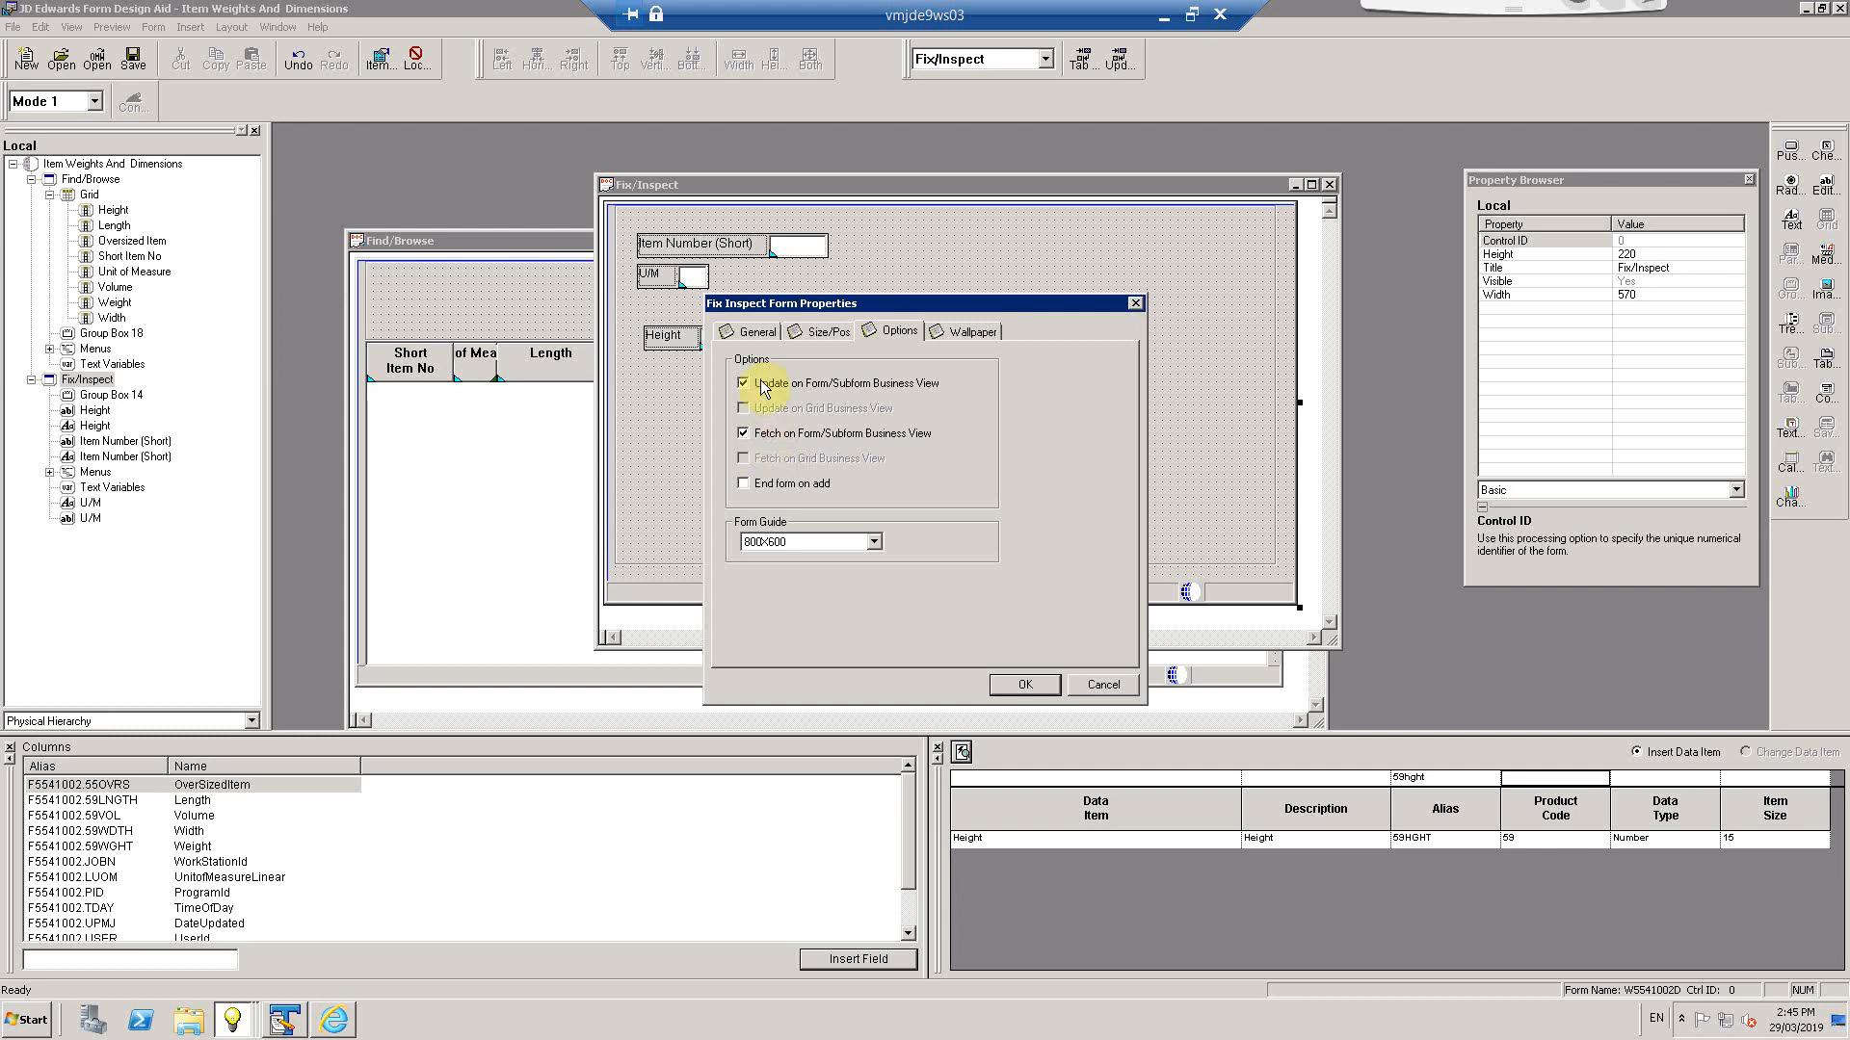
click(808, 440)
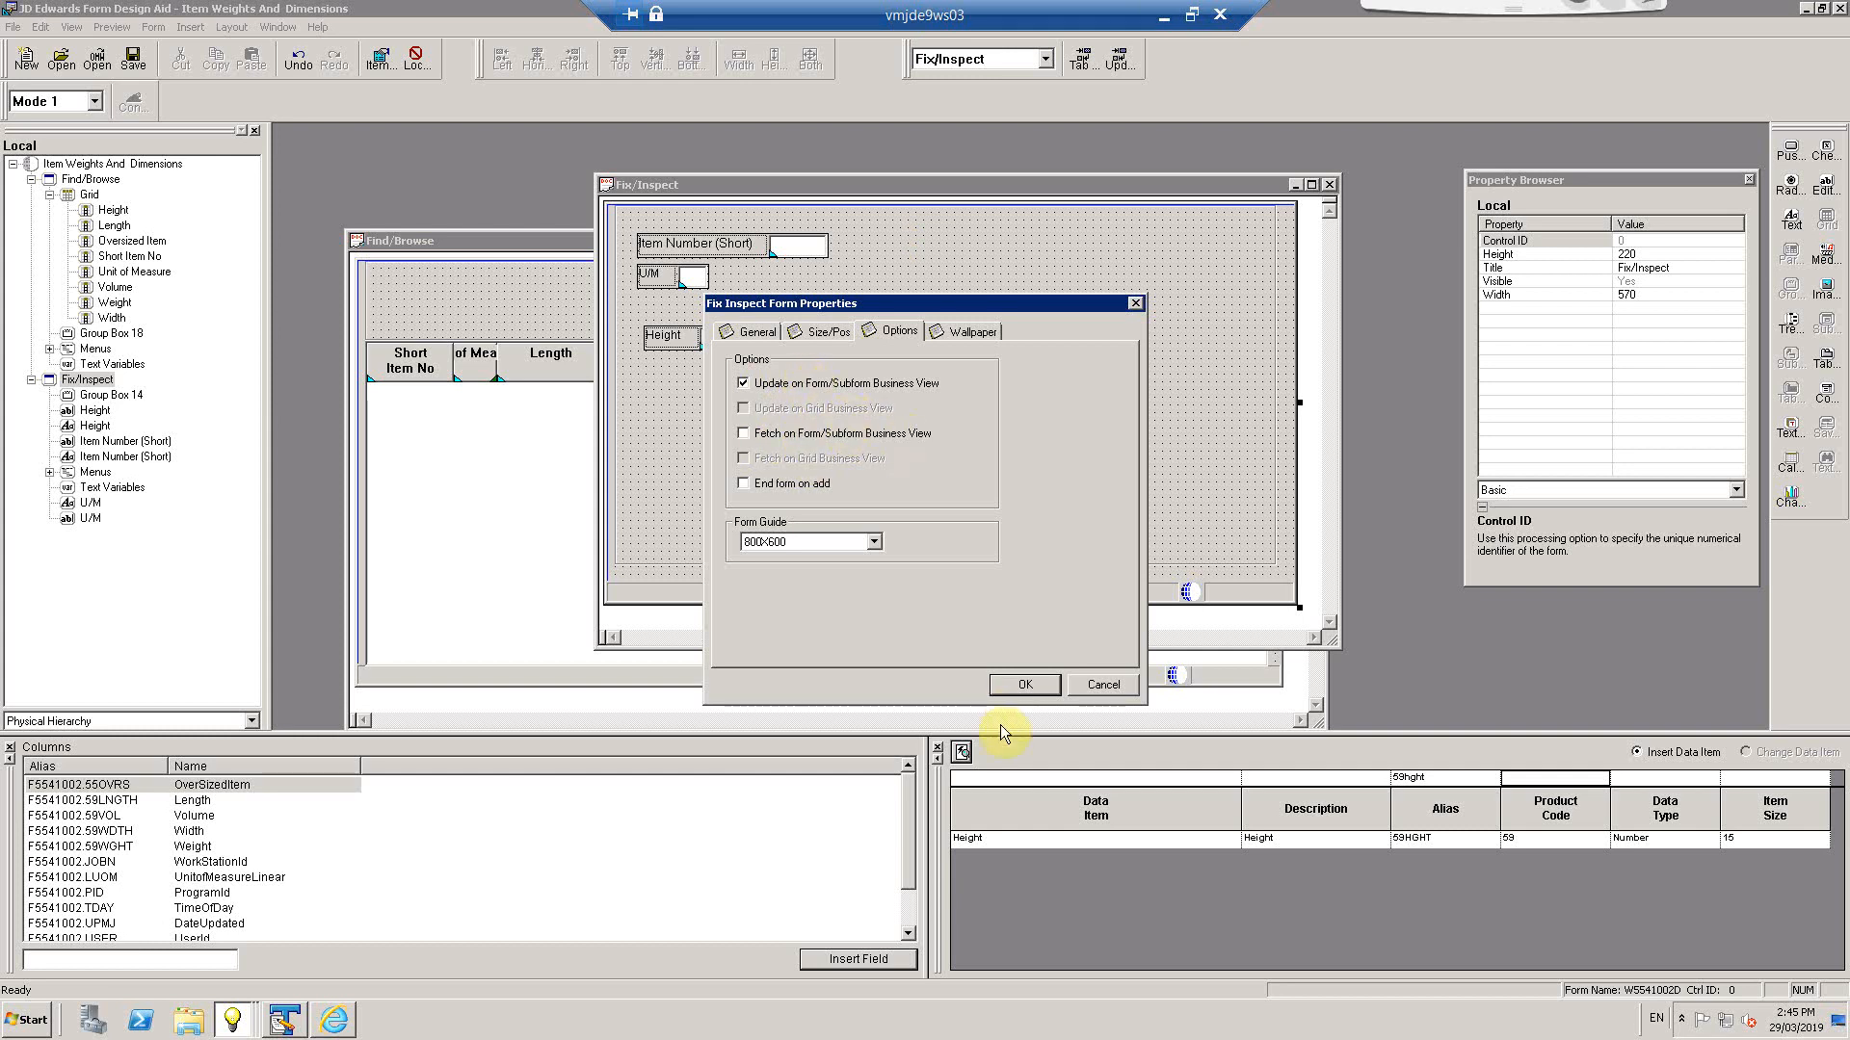
click(1024, 684)
click(133, 60)
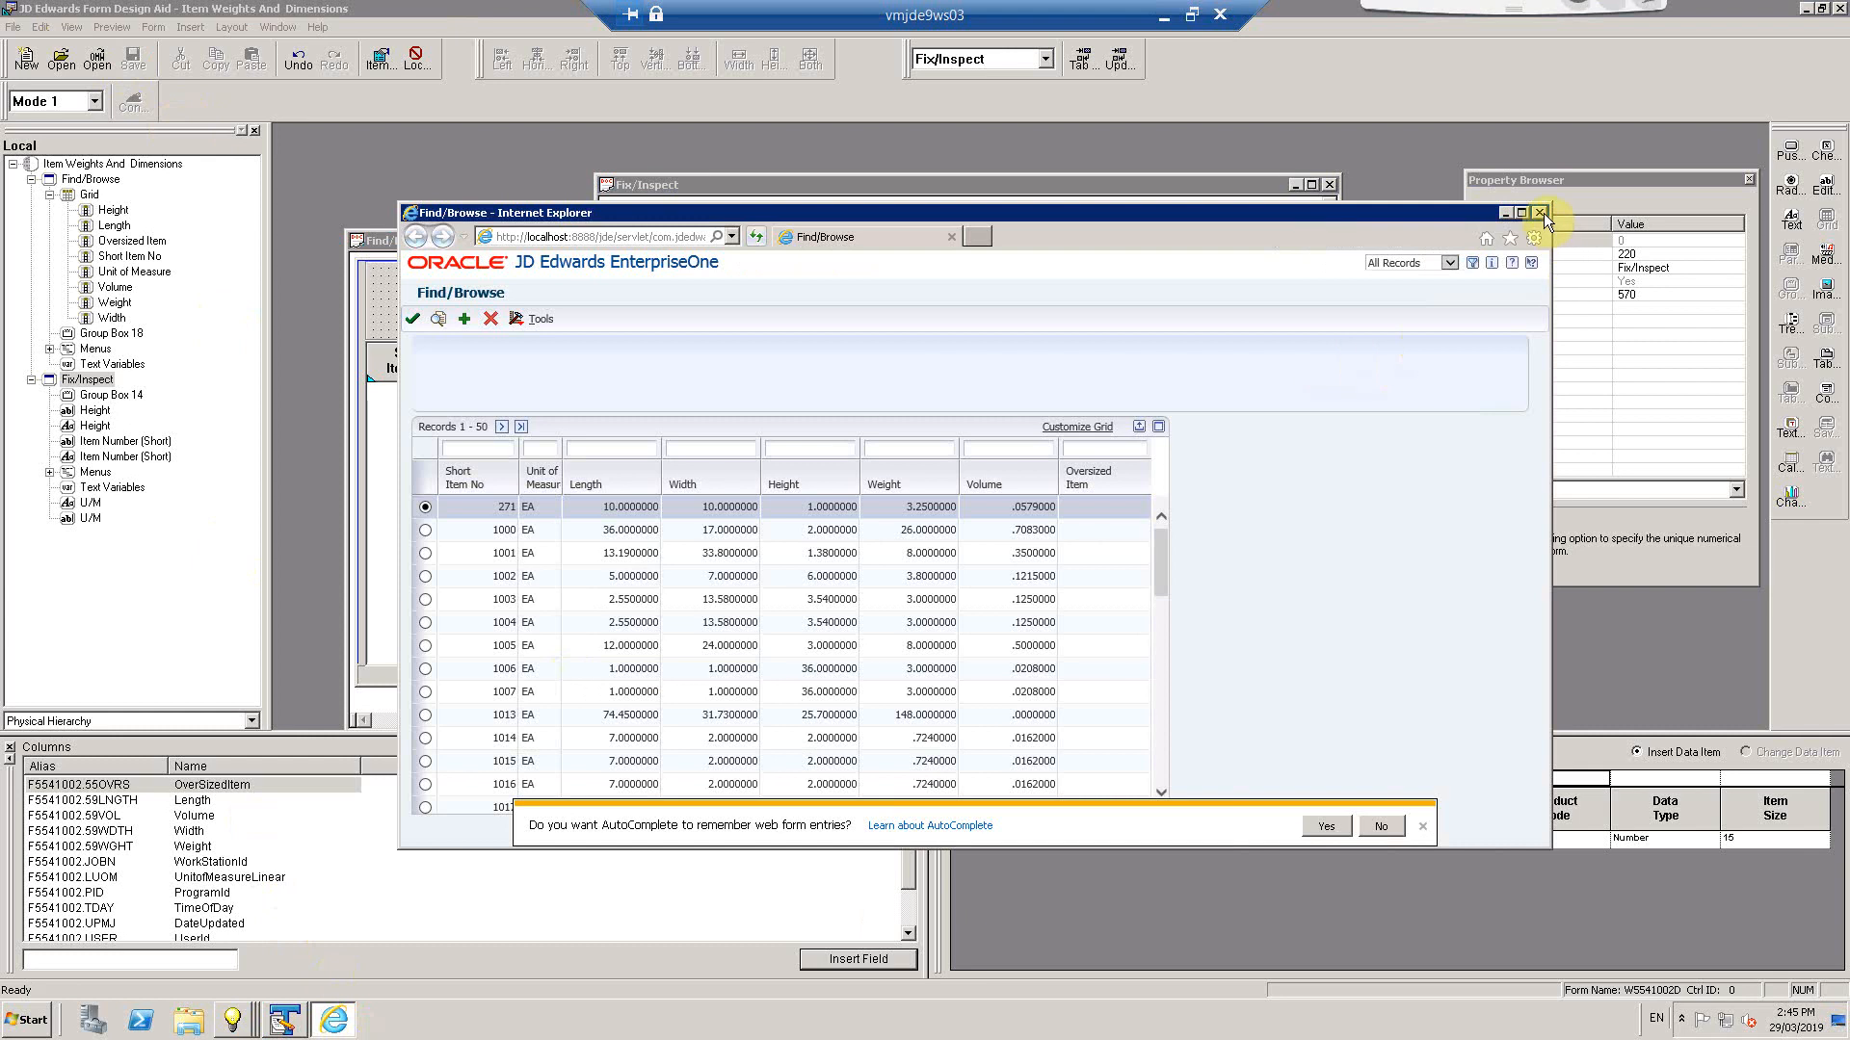
click(1539, 212)
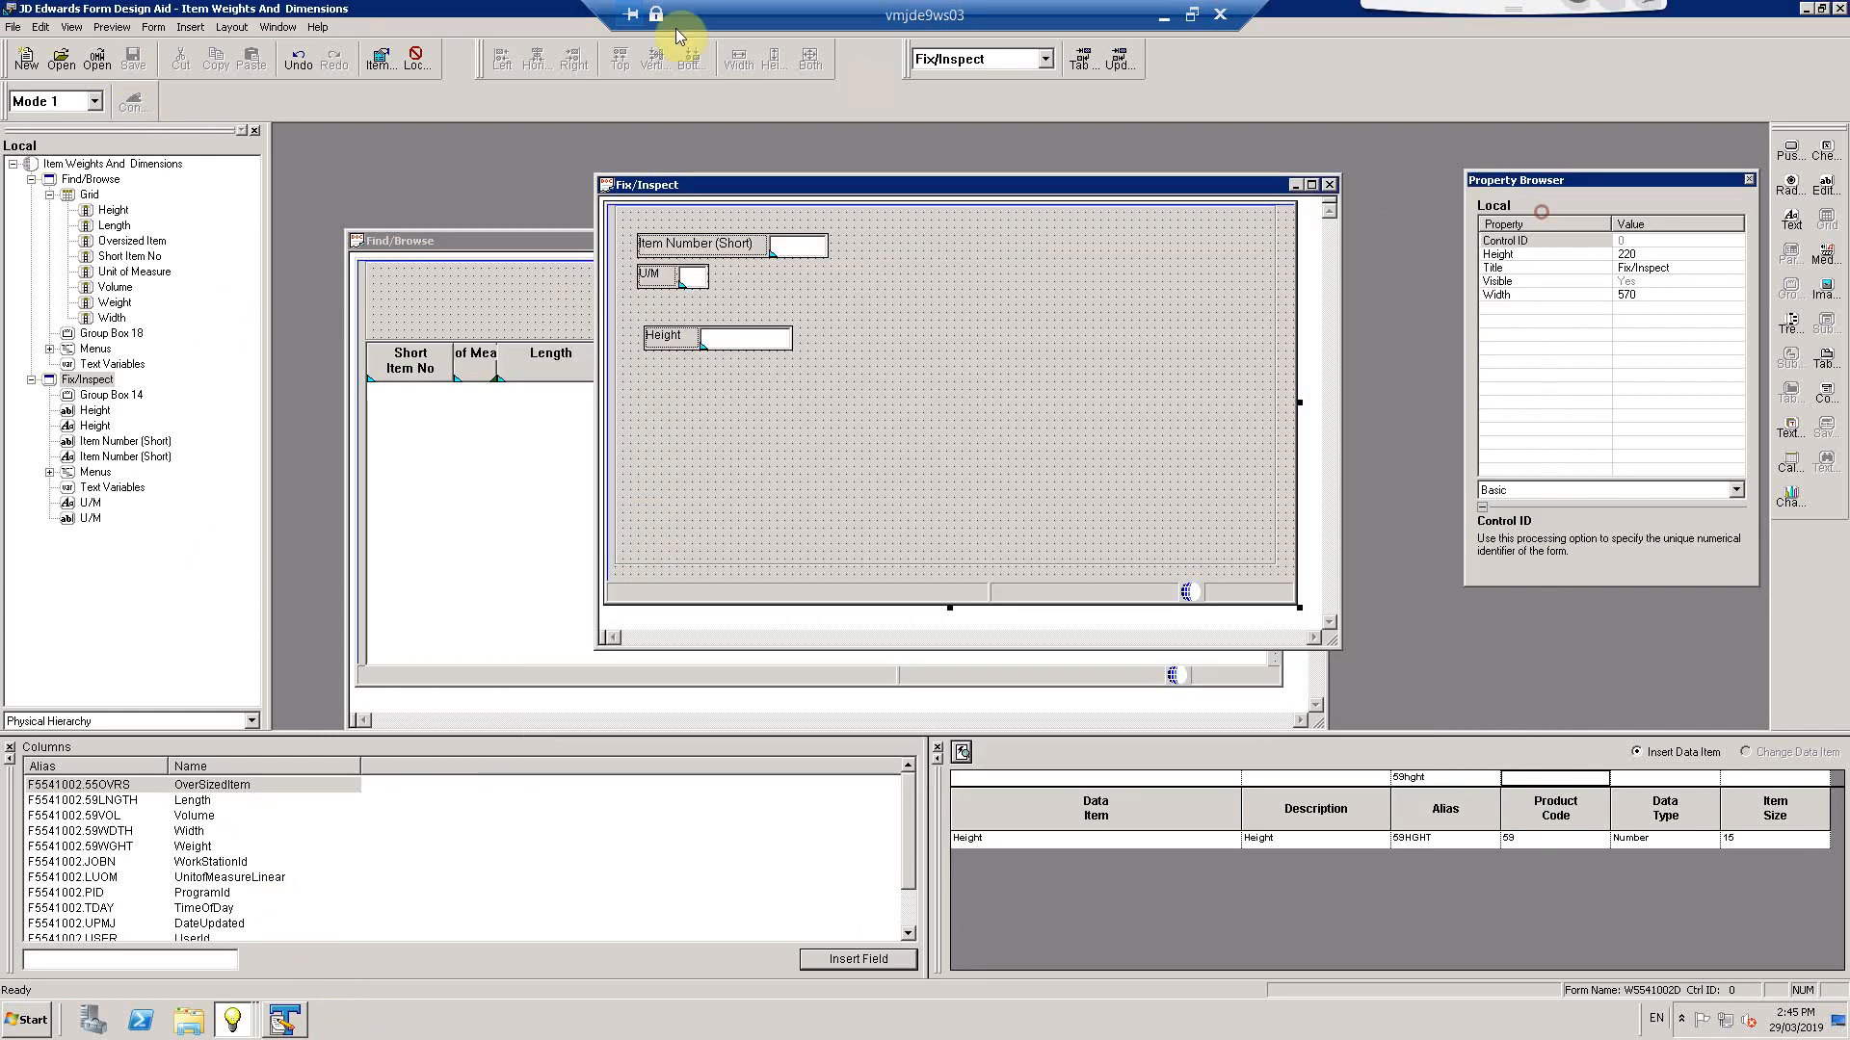
click(112, 27)
click(119, 132)
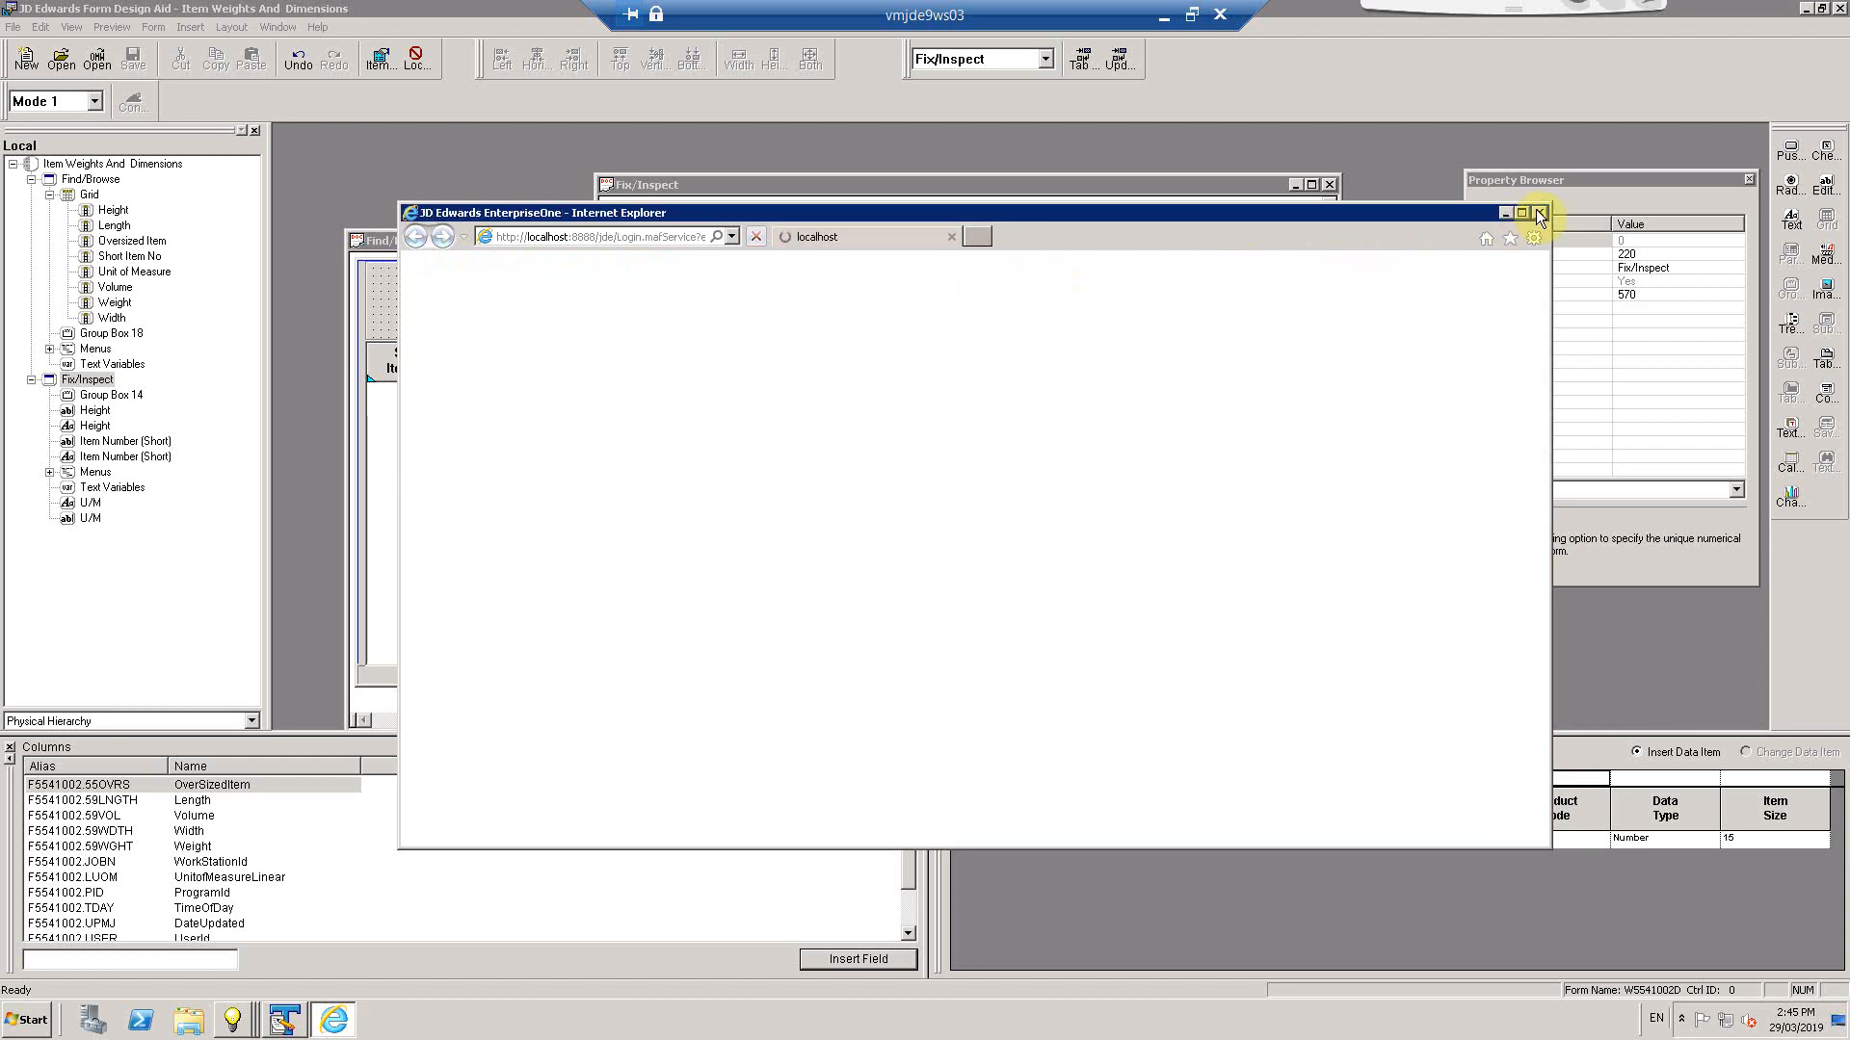
click(1539, 212)
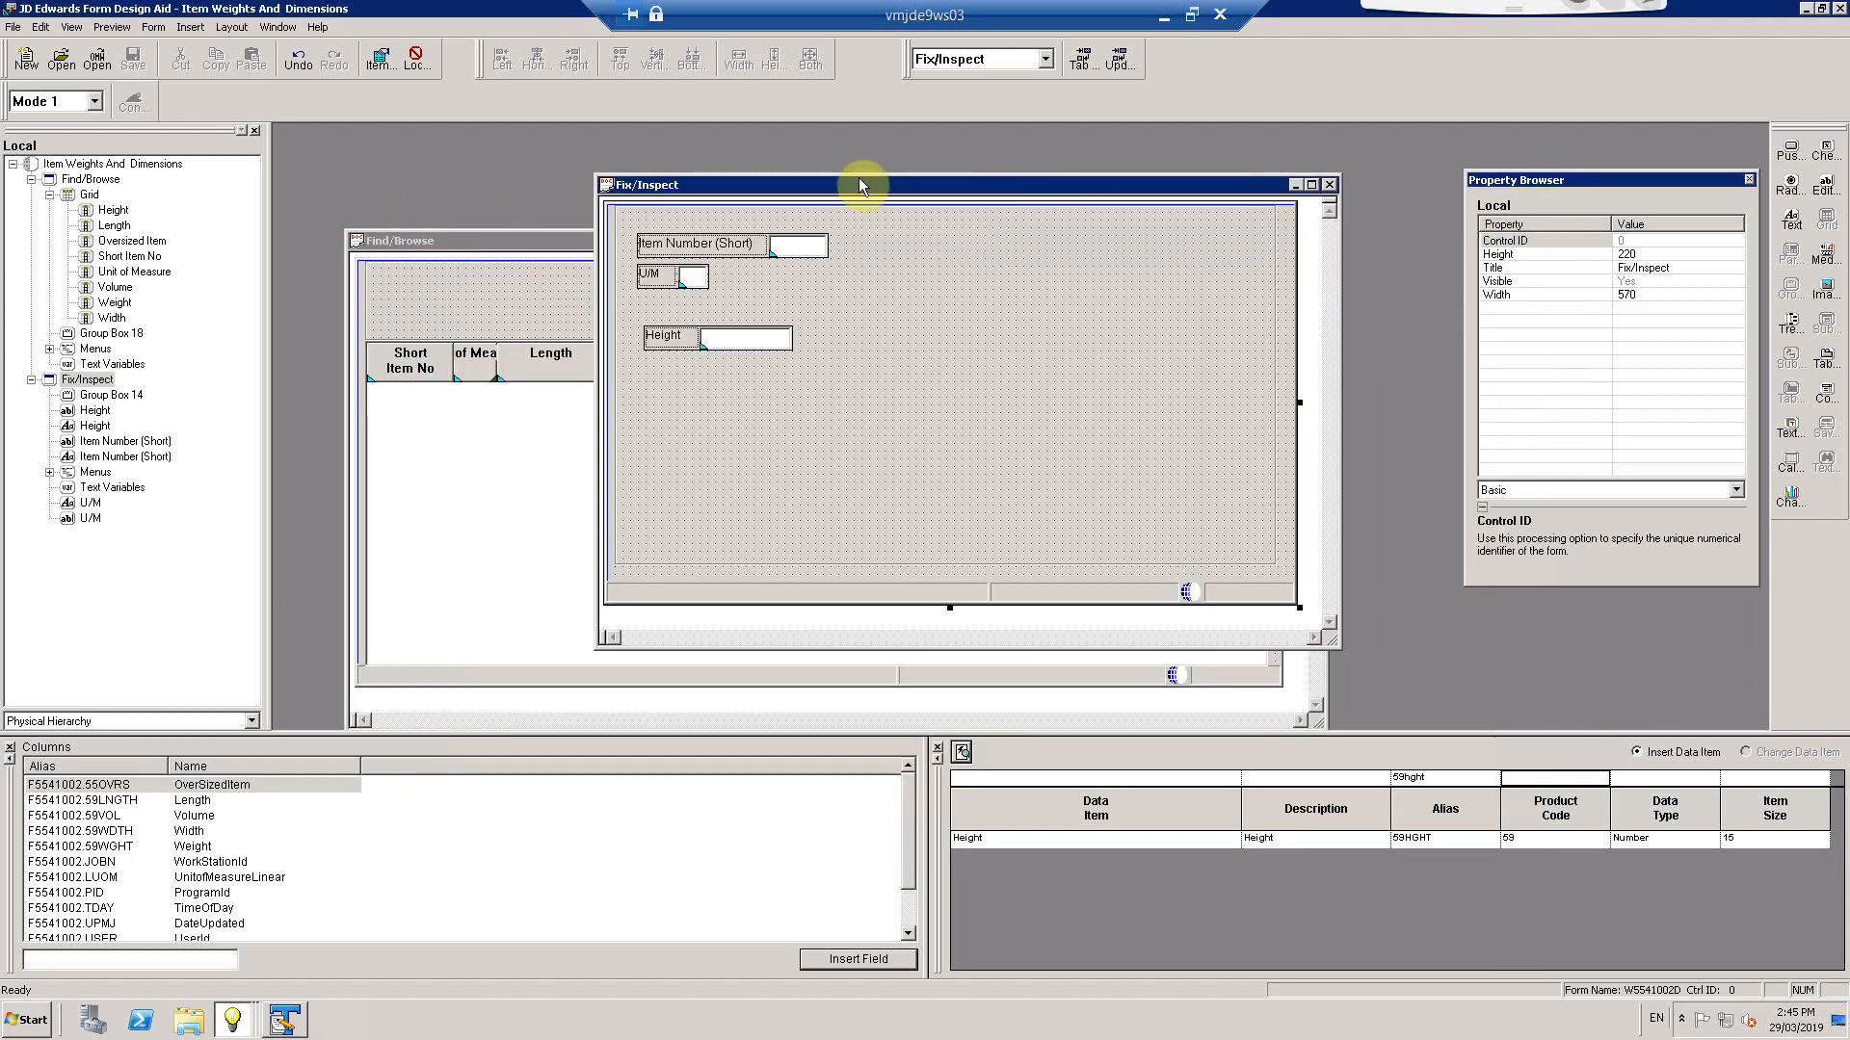
Run a web preview of Find/Browse, open the first grid record to check its Height in Fix/Inspect, and cancel back
click(449, 294)
click(112, 27)
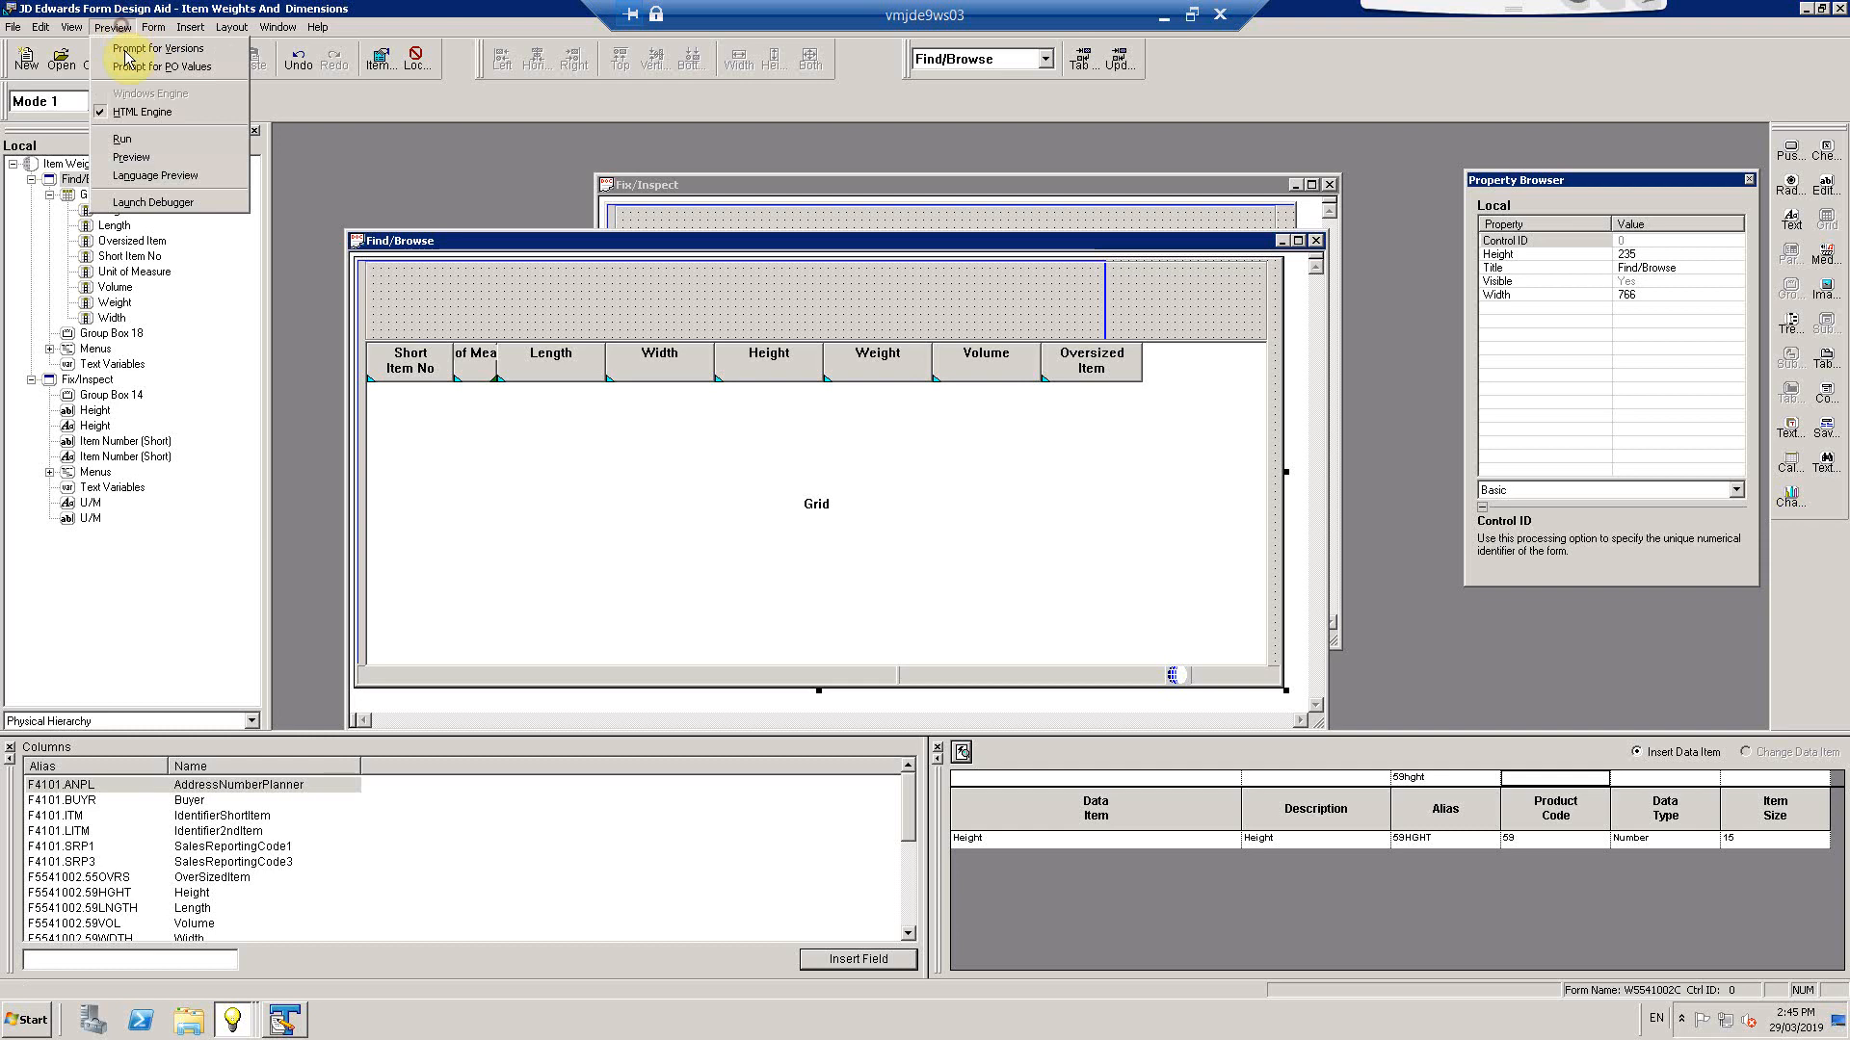
click(125, 141)
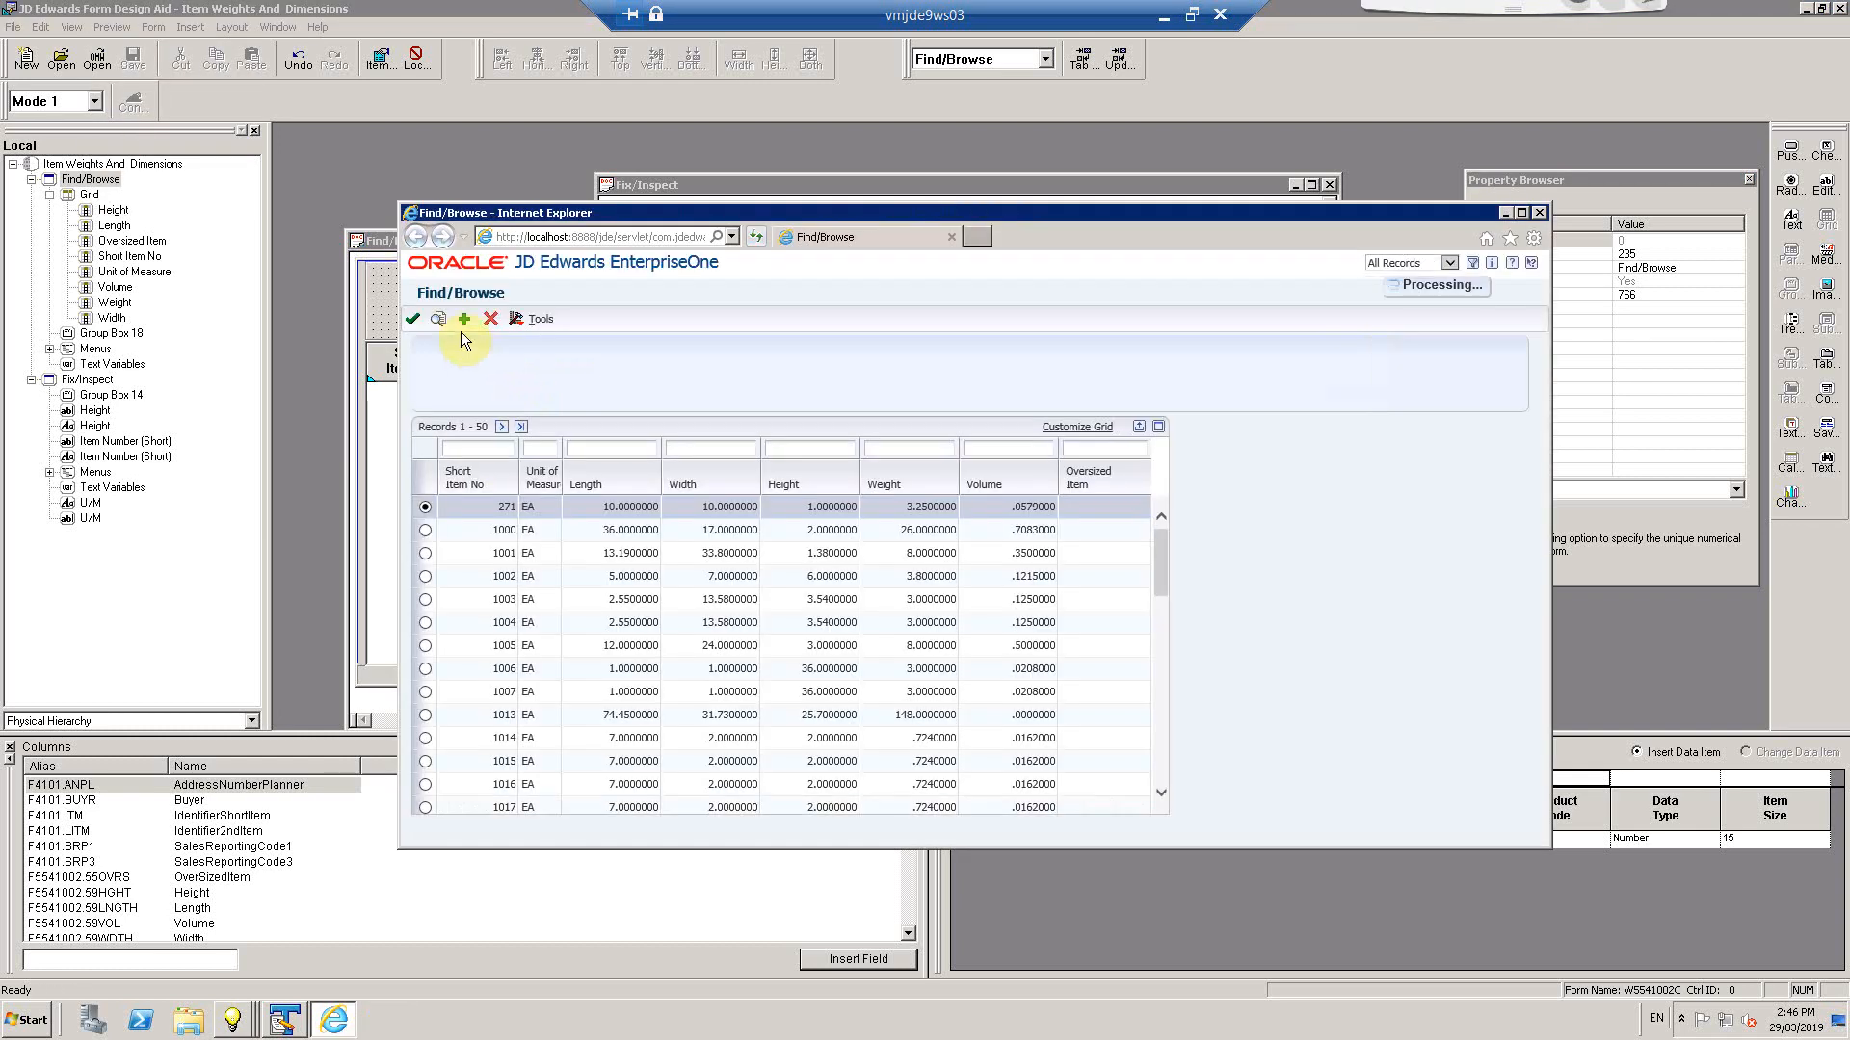
double_click(423, 505)
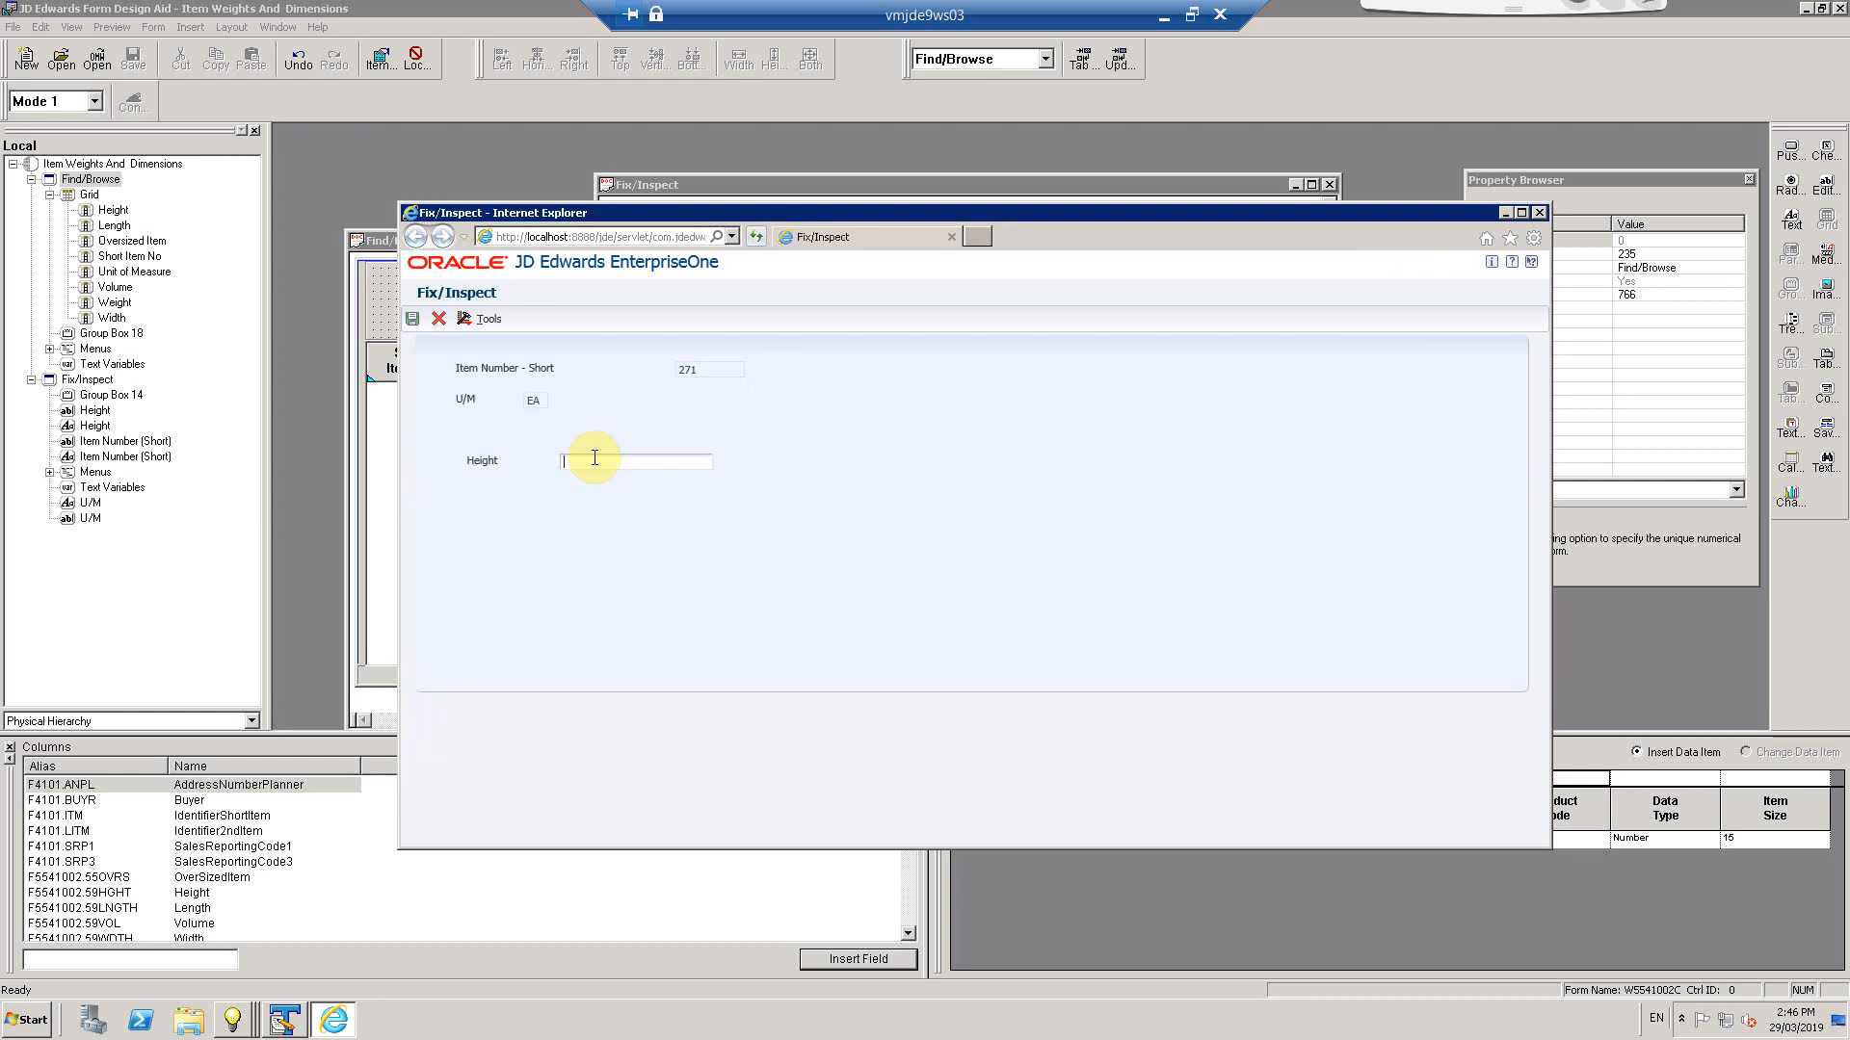
click(440, 320)
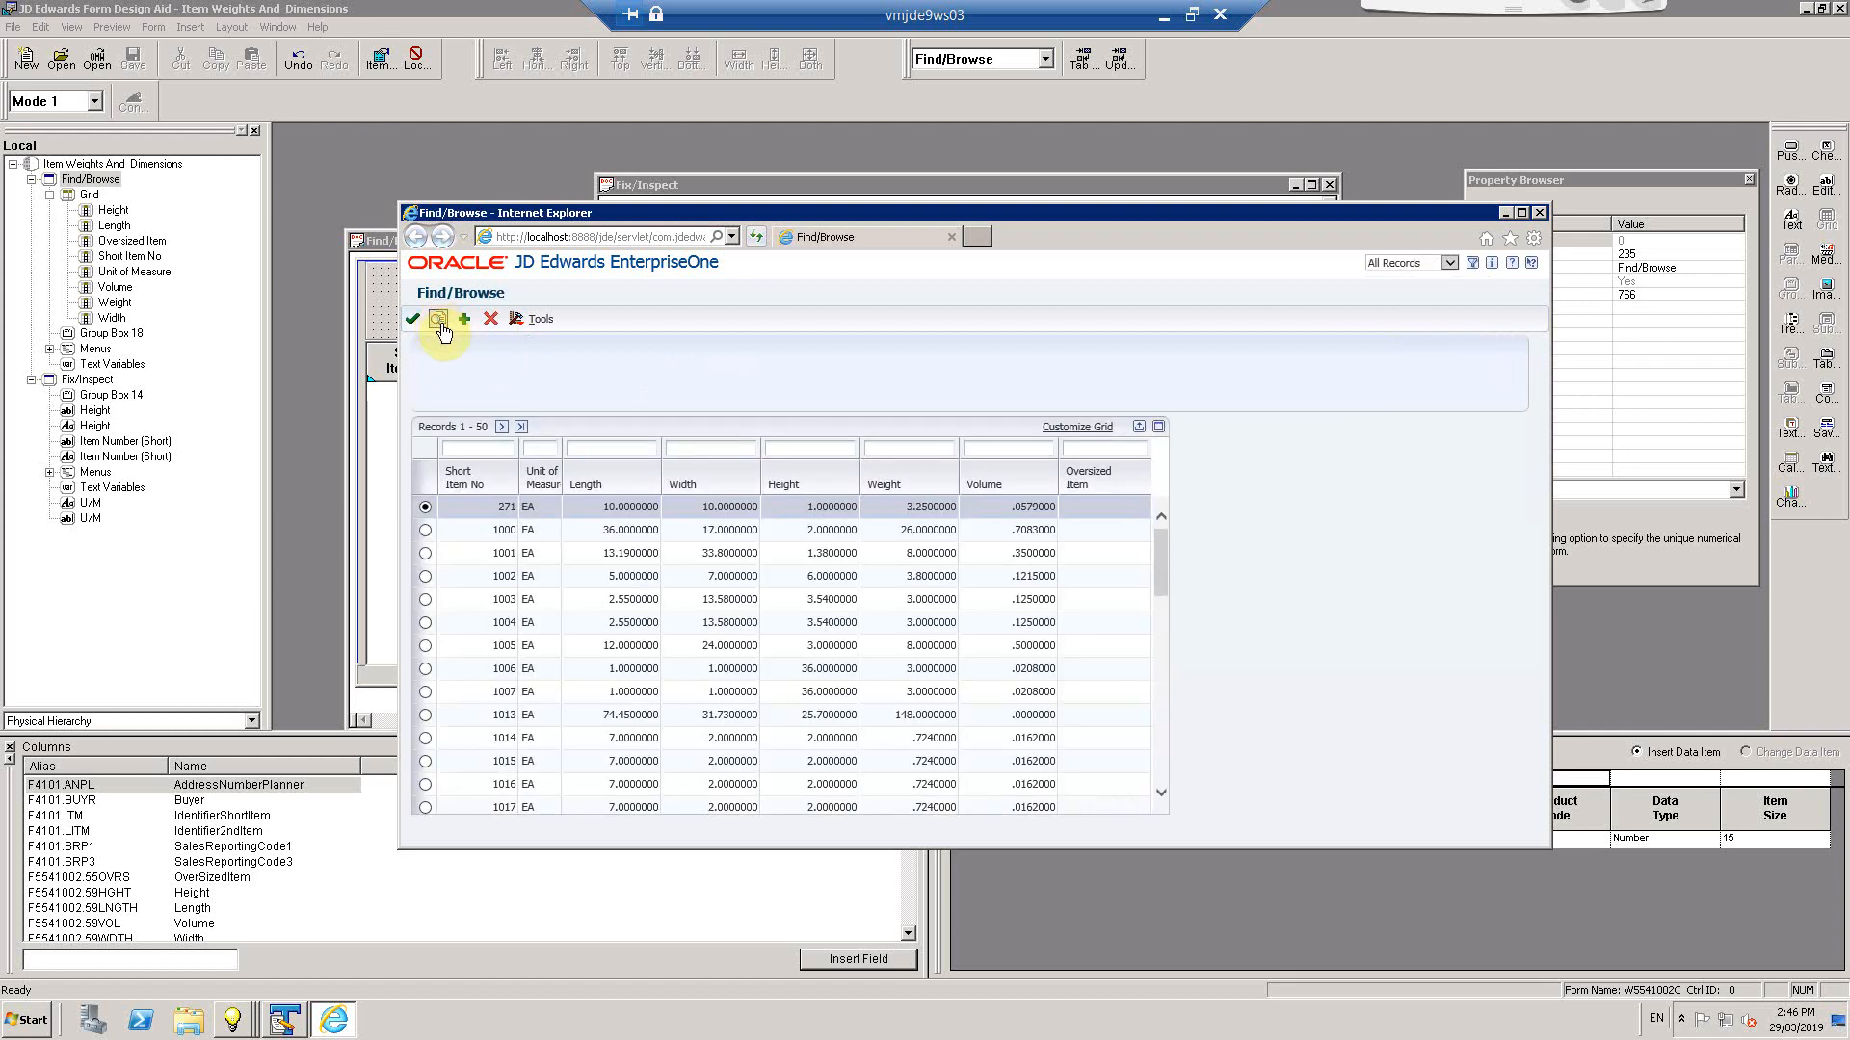
Re-enable Fetch on Form/Subform Business View in the Fix/Inspect form's options and save the application
click(1504, 213)
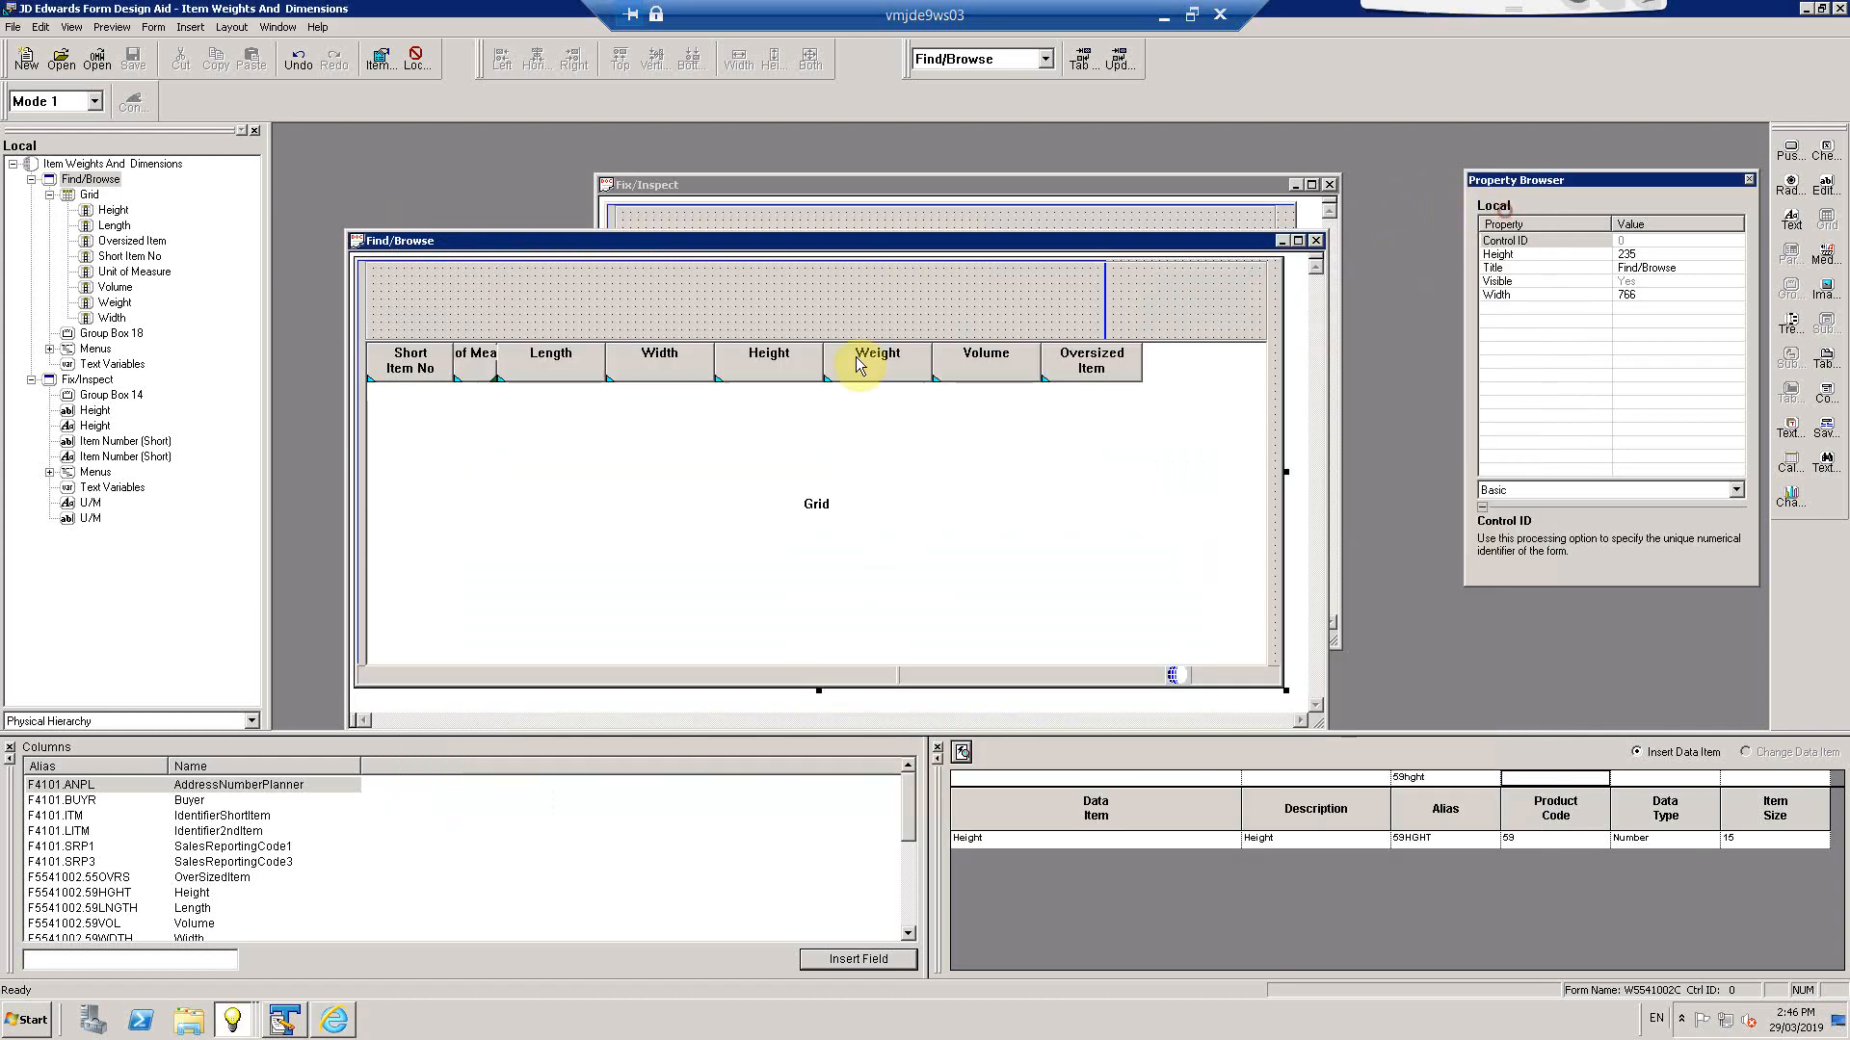
click(830, 209)
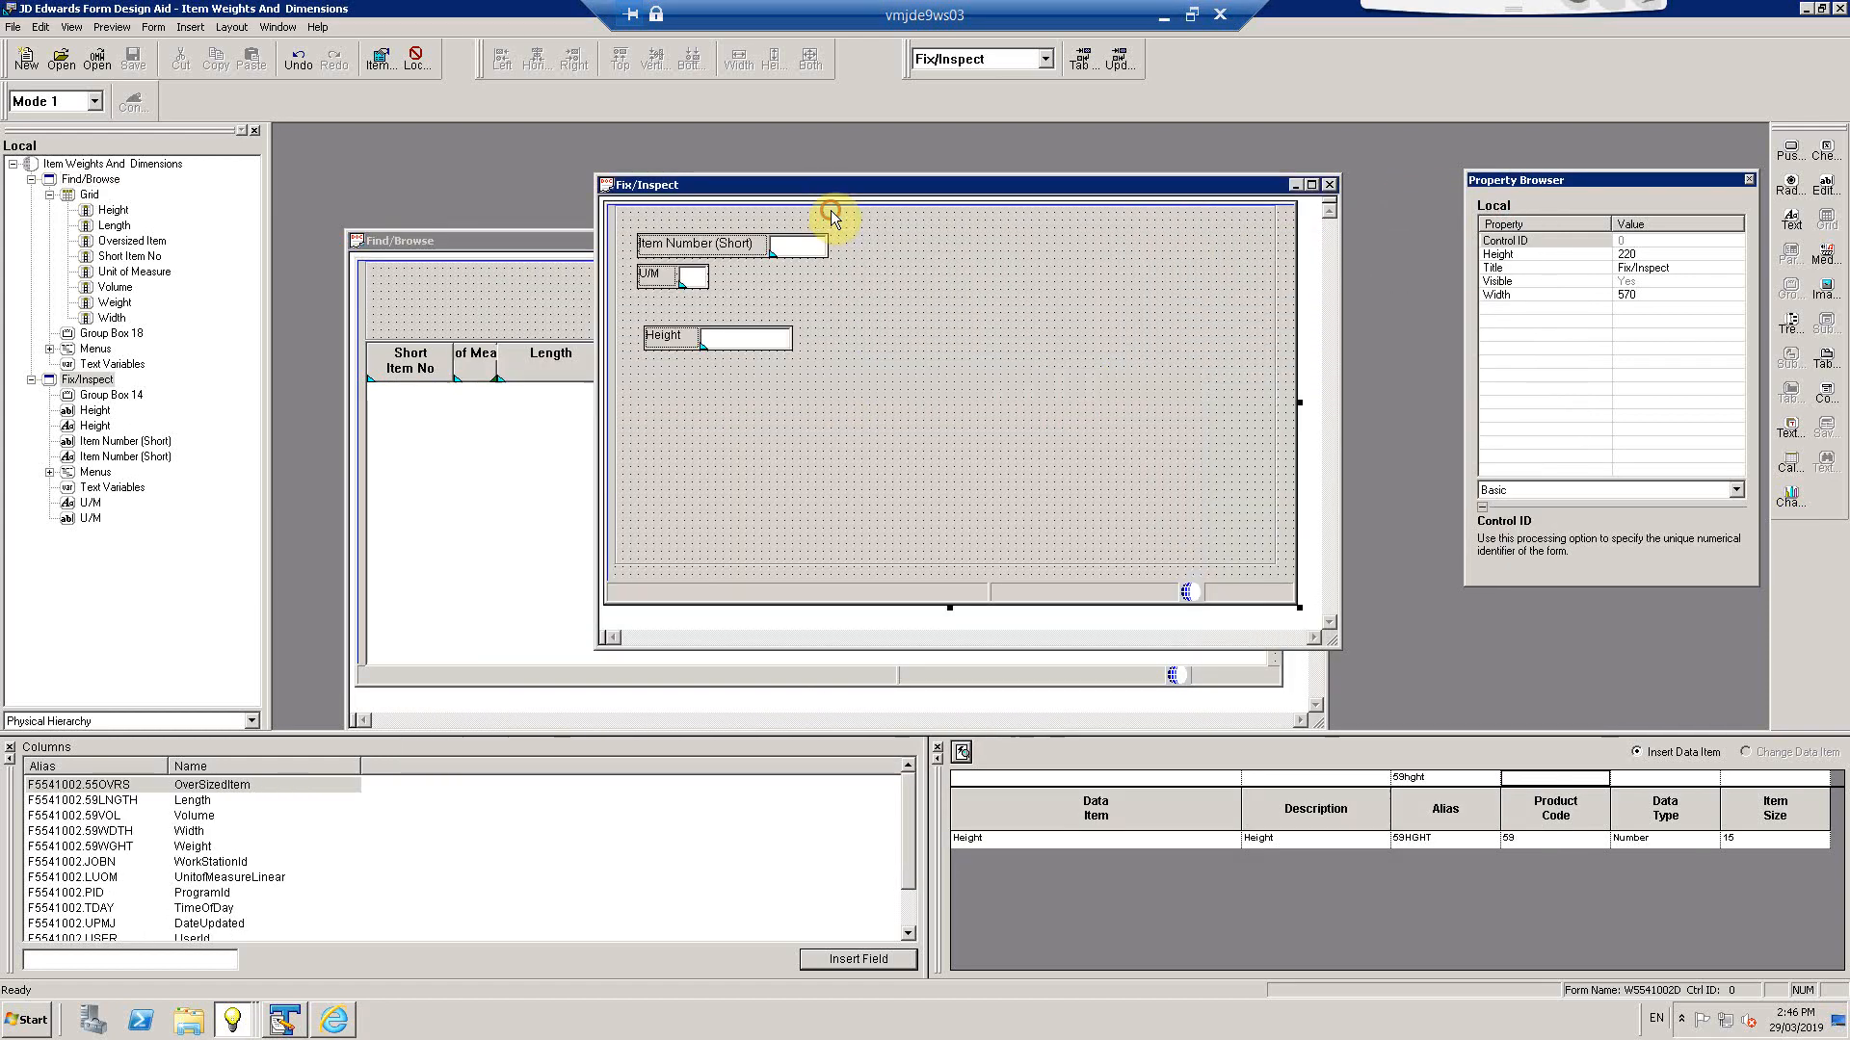
double_click(892, 306)
click(891, 330)
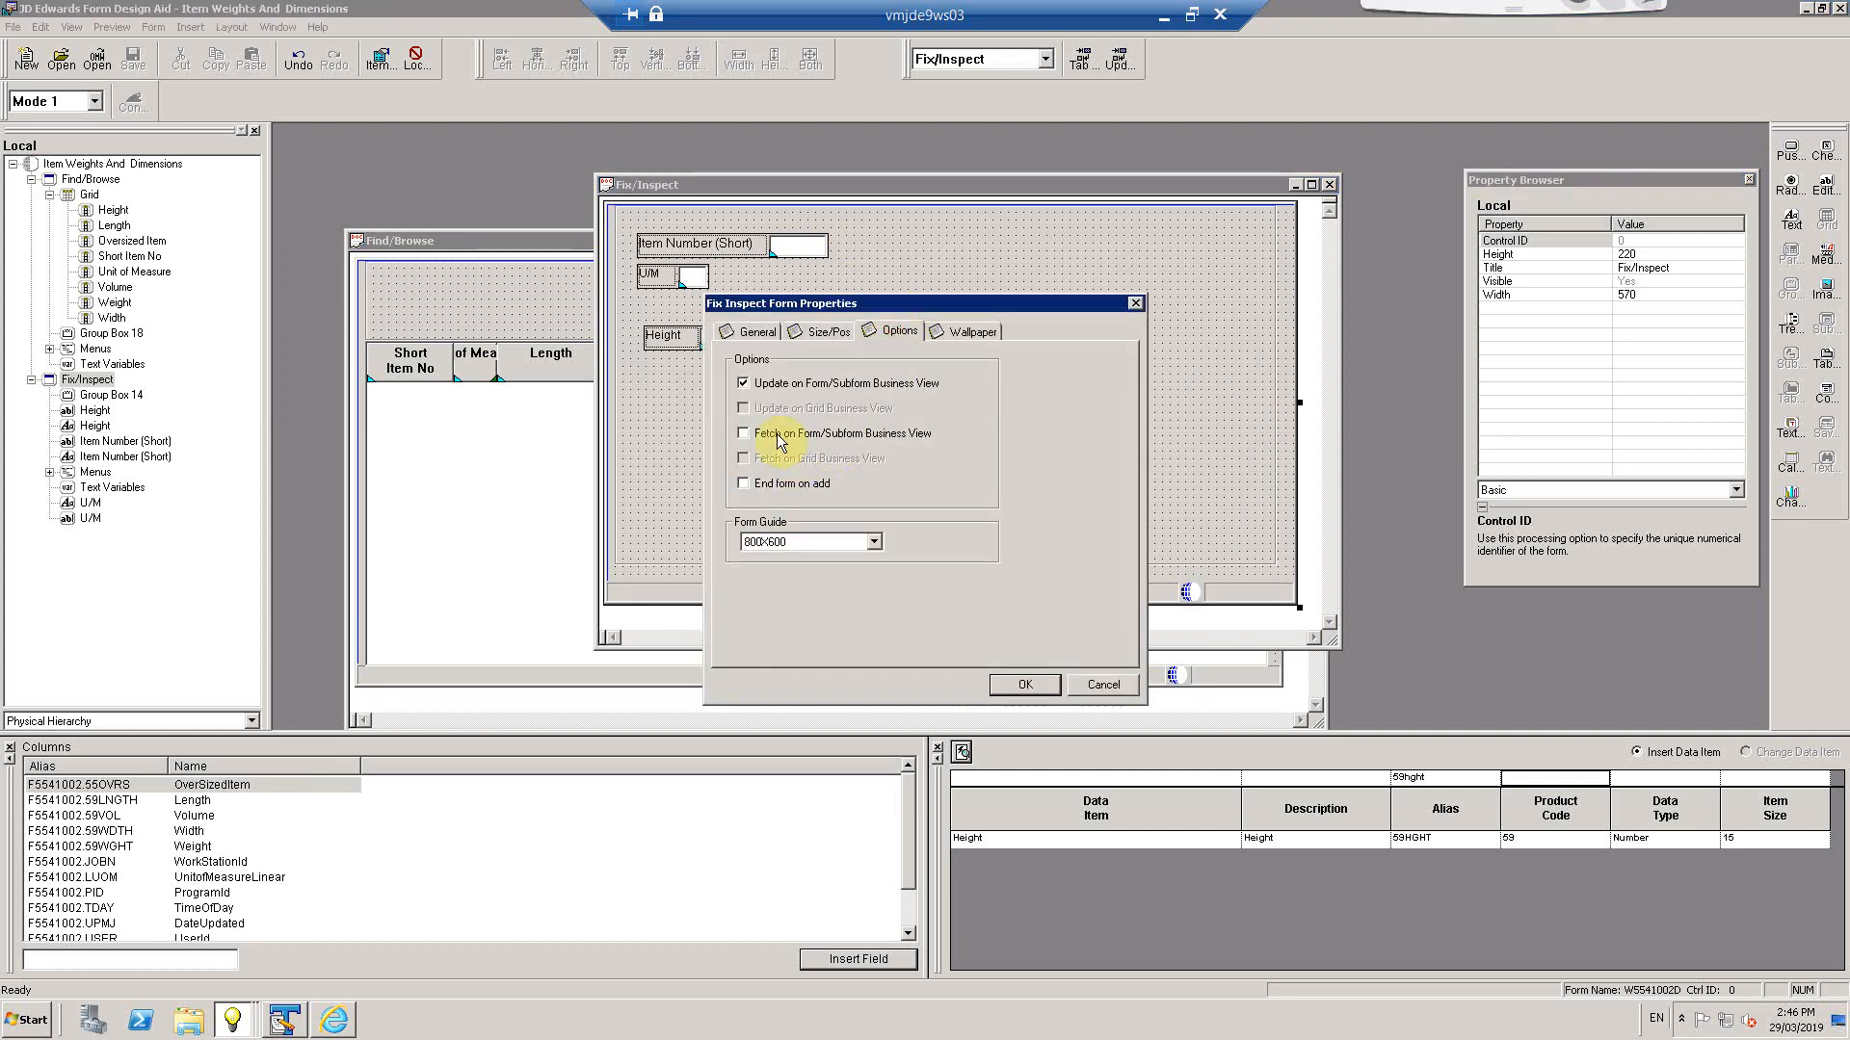
click(810, 435)
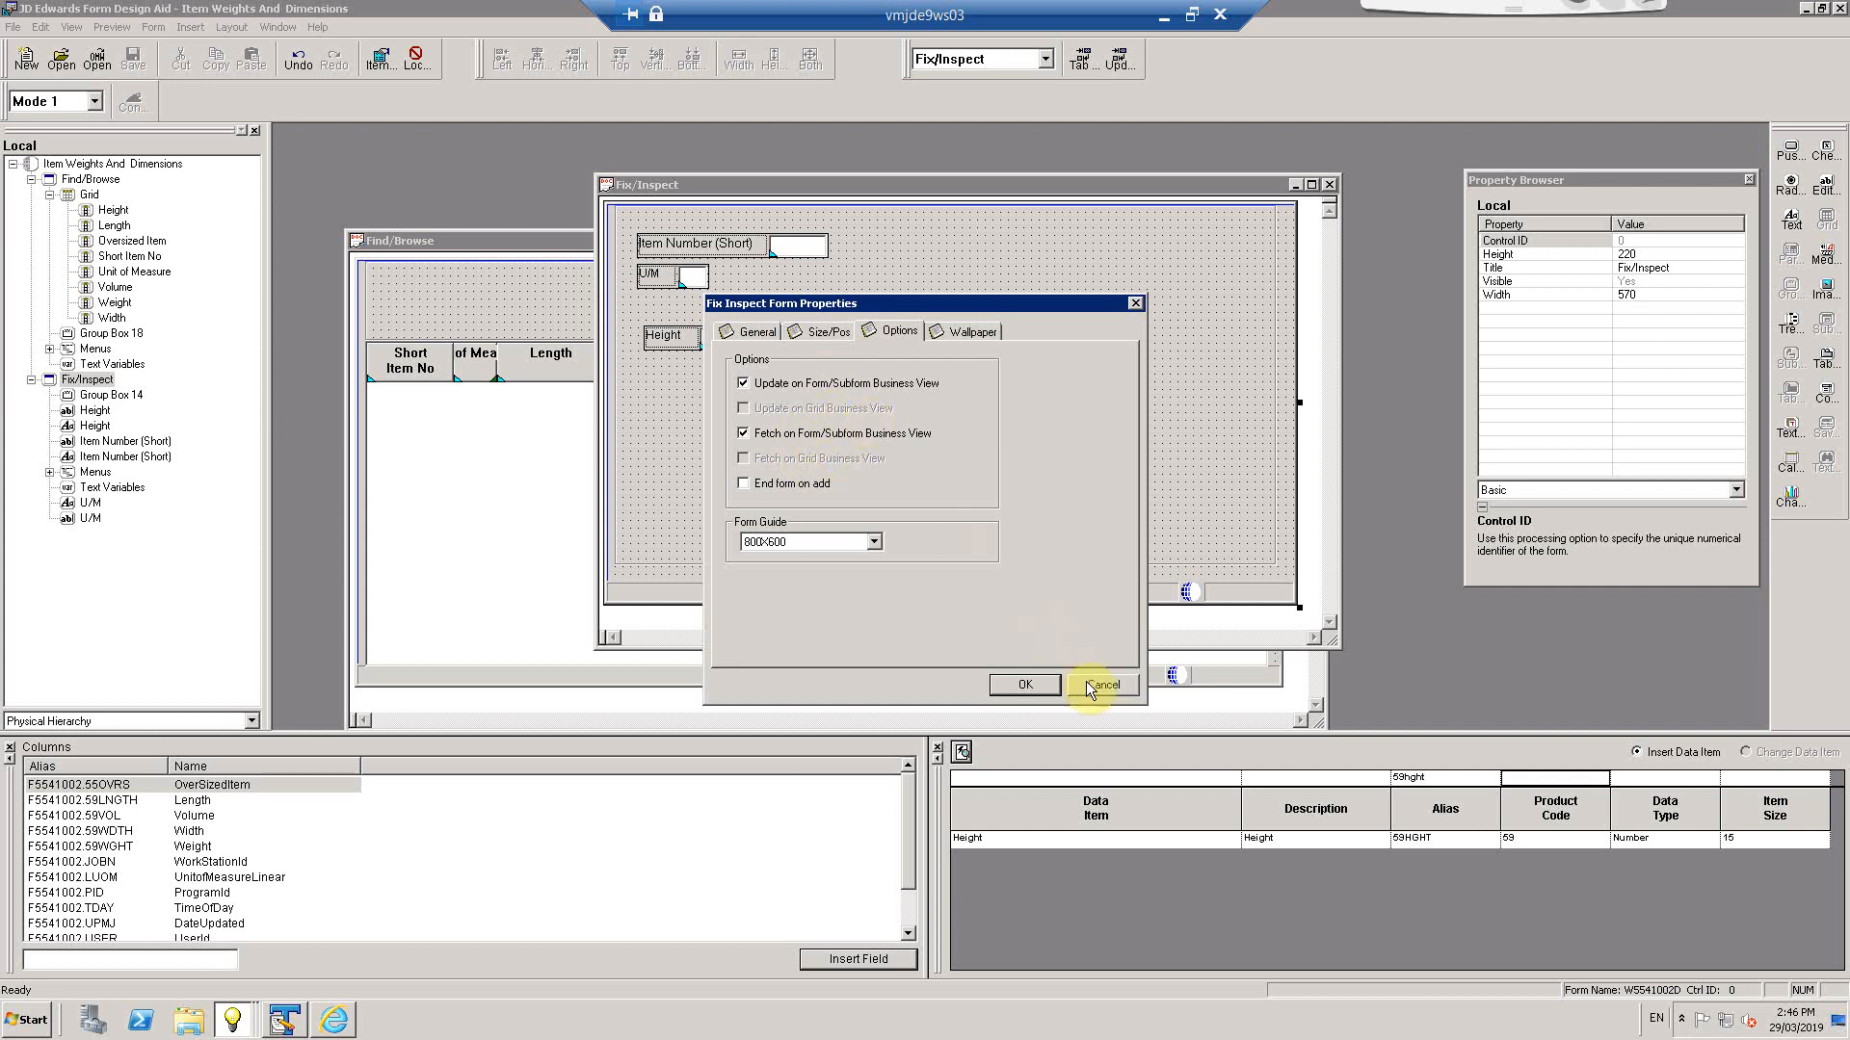
click(1021, 685)
double_click(875, 322)
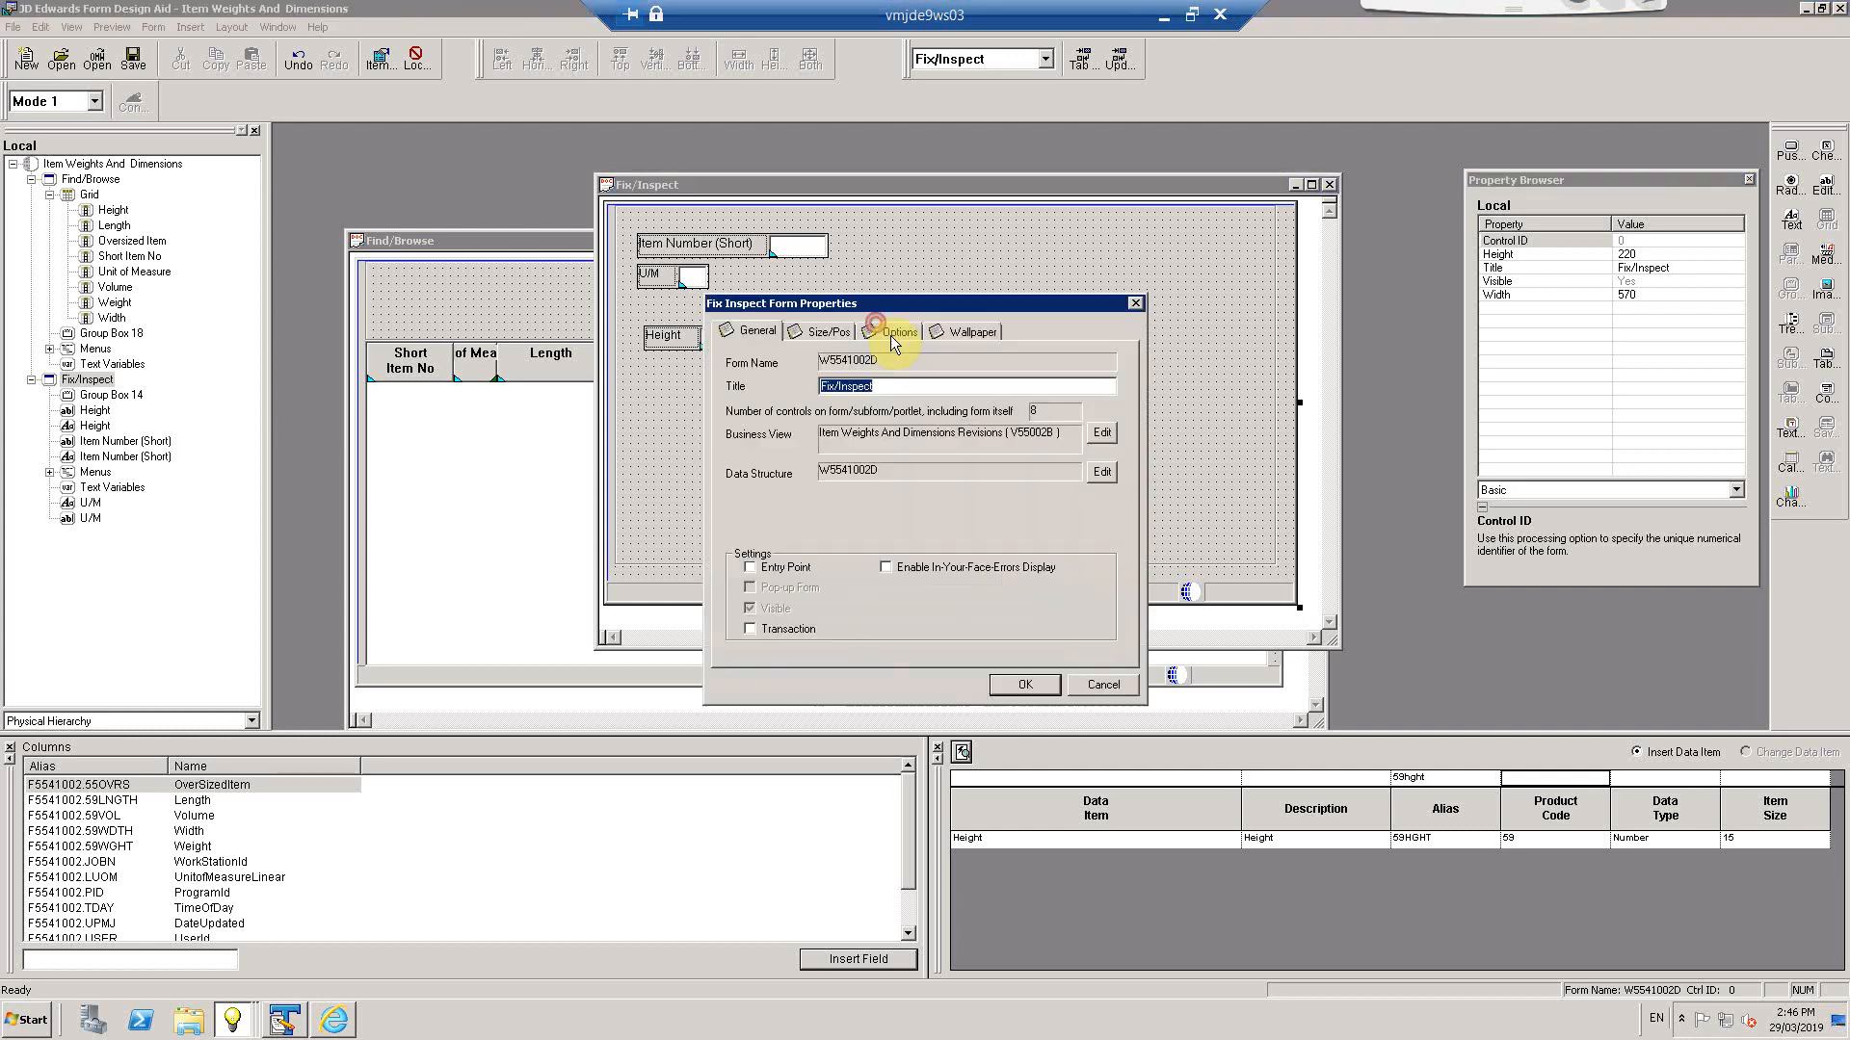
click(1023, 686)
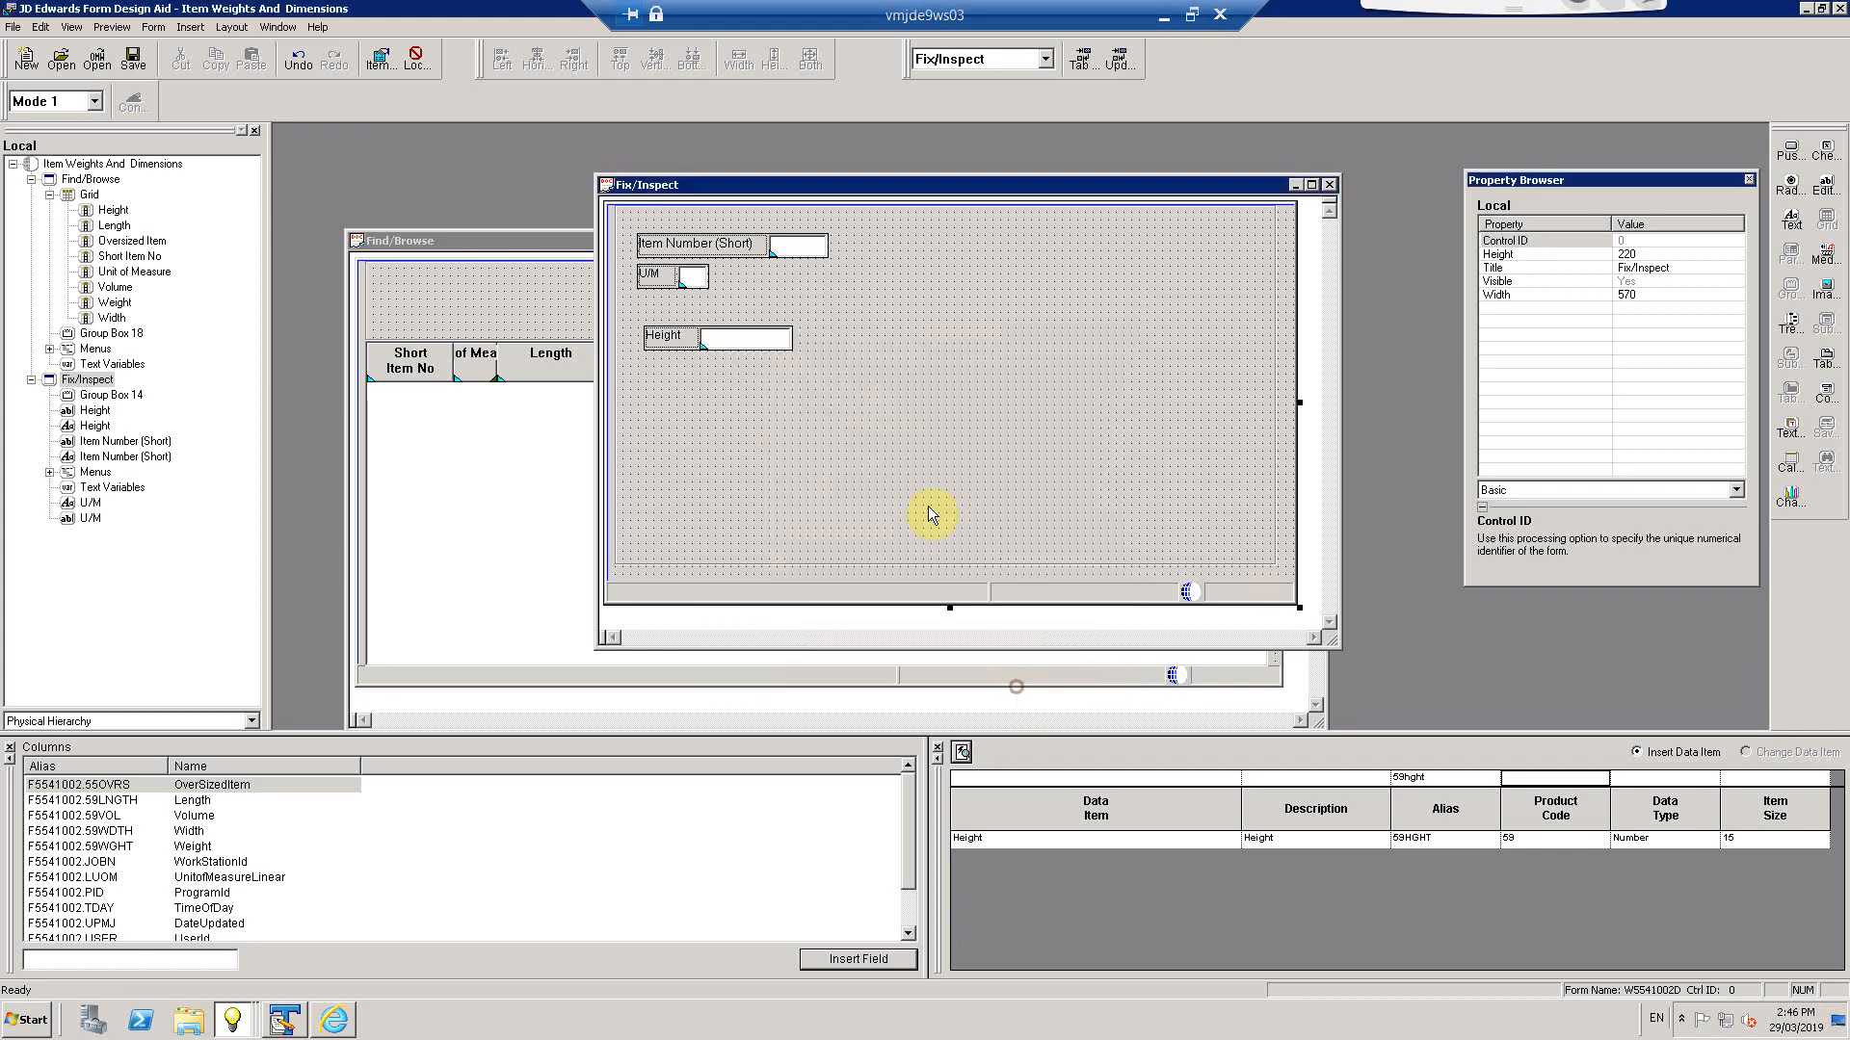
click(133, 60)
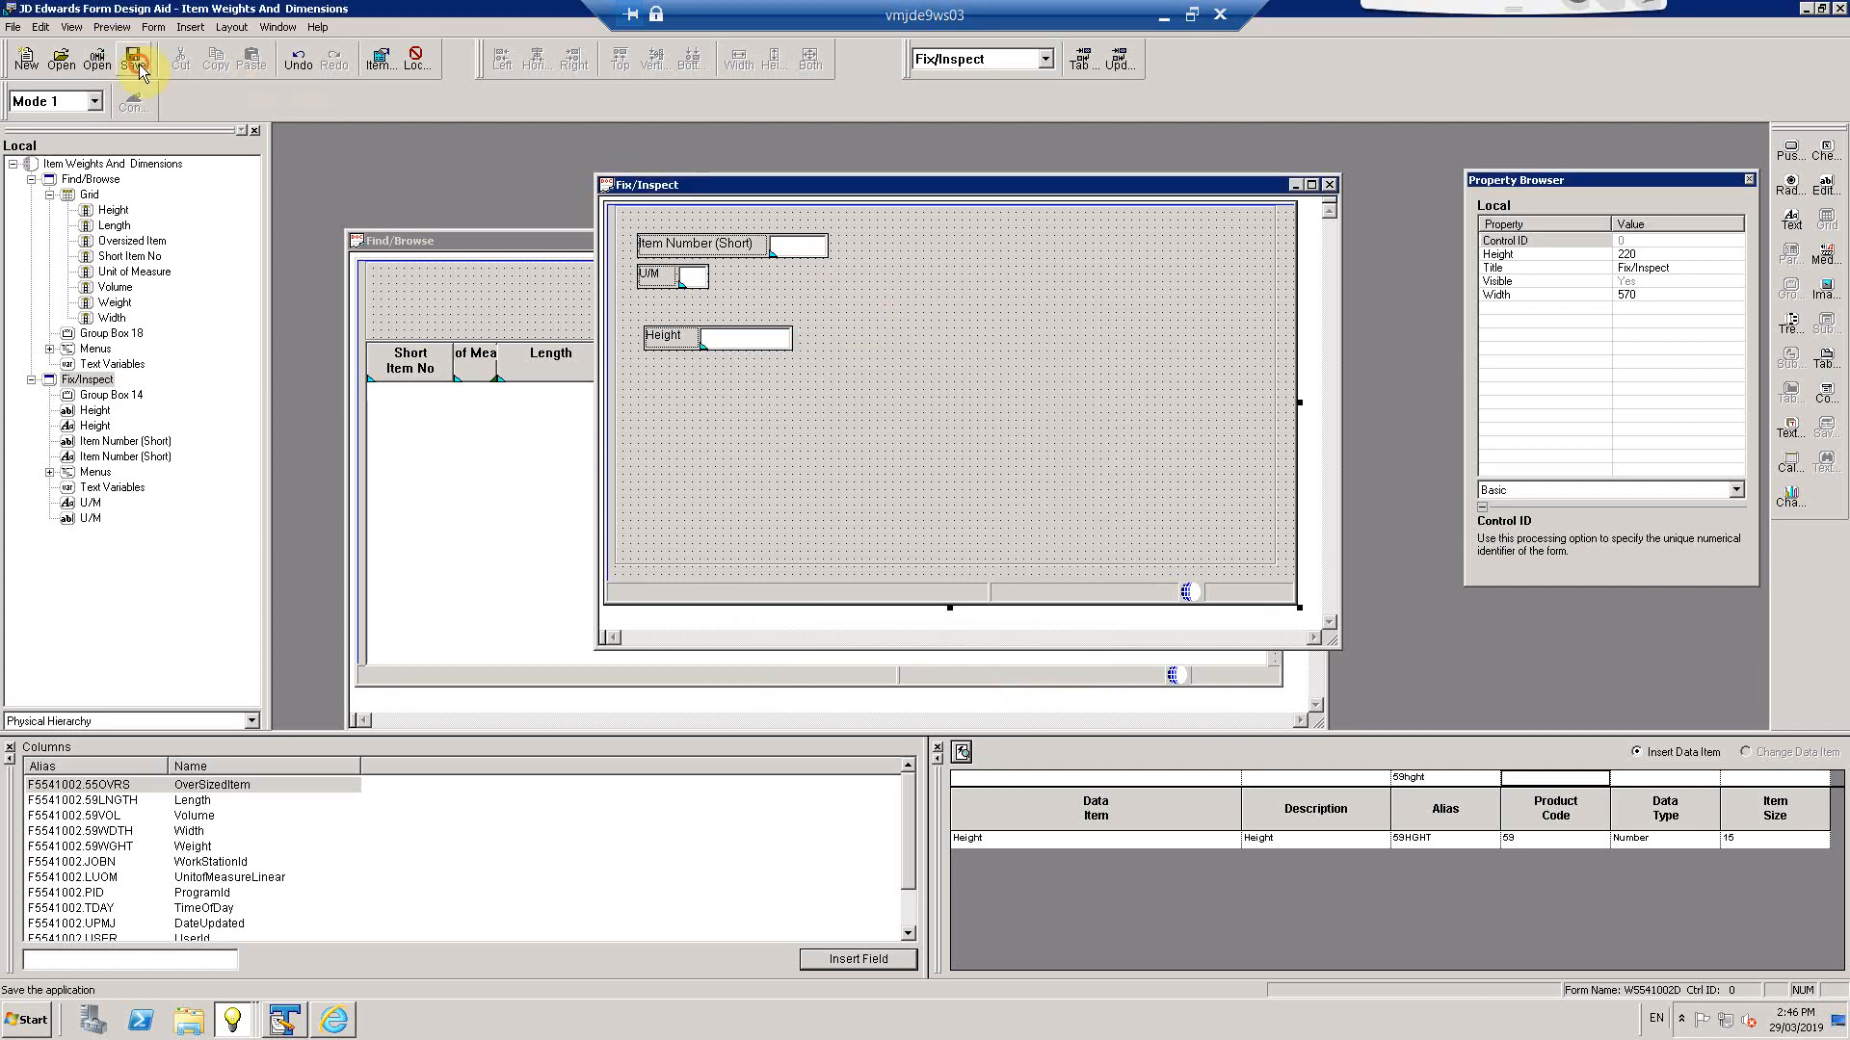
Open the Fix/Inspect form's event rules and choose the Post Dialog is Initialized event
right_click(978, 310)
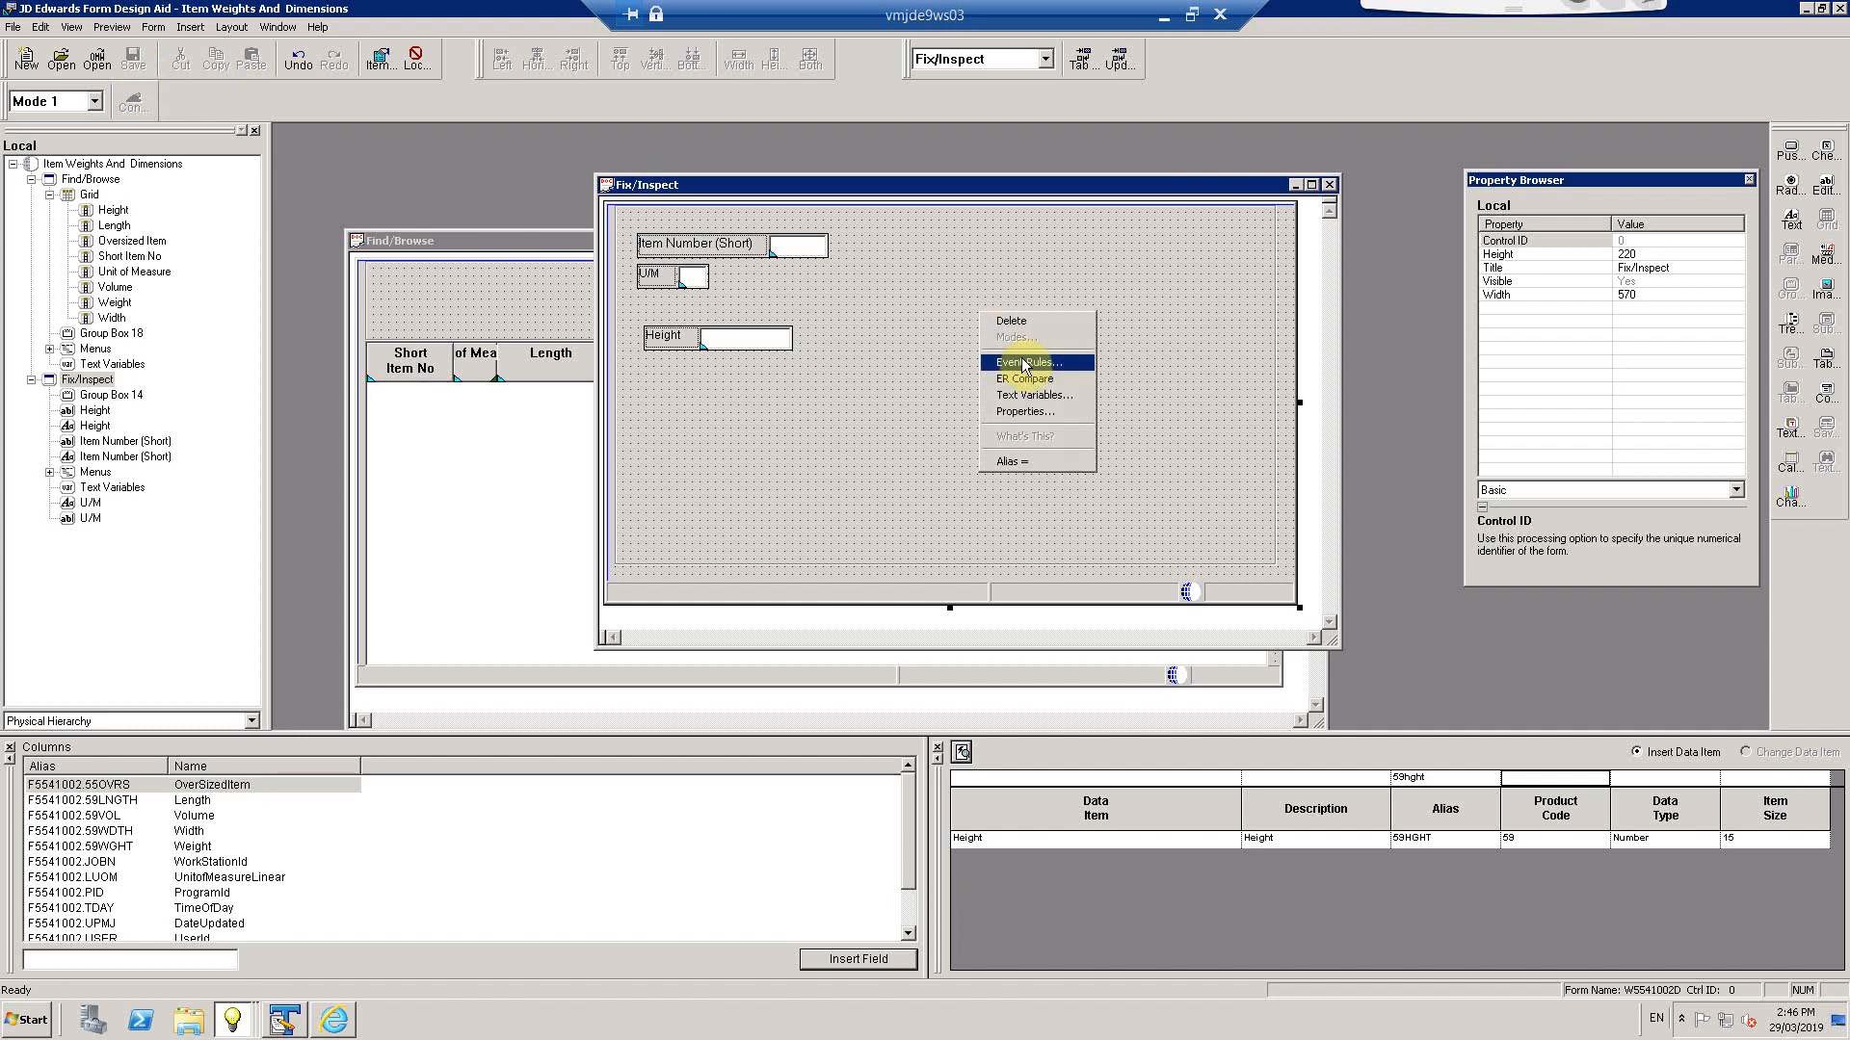
click(1022, 362)
drag(611, 164, 933, 160)
click(887, 236)
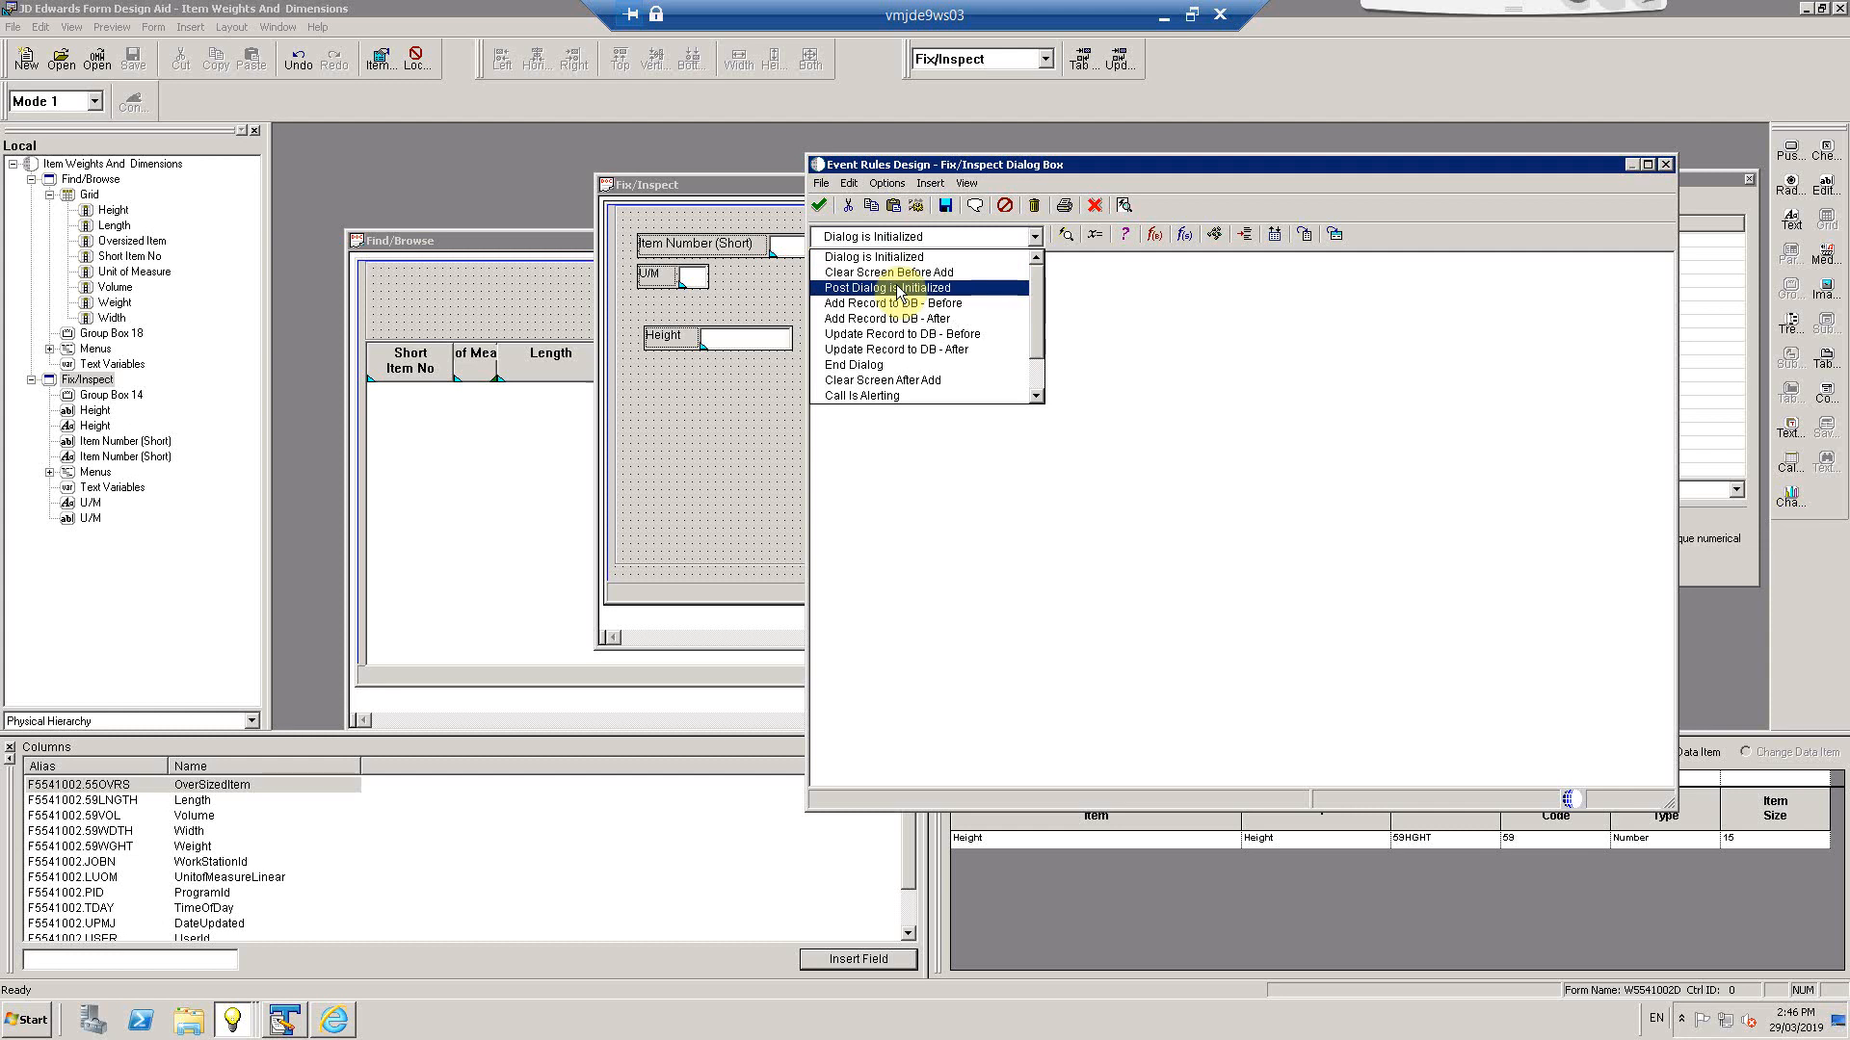
click(897, 289)
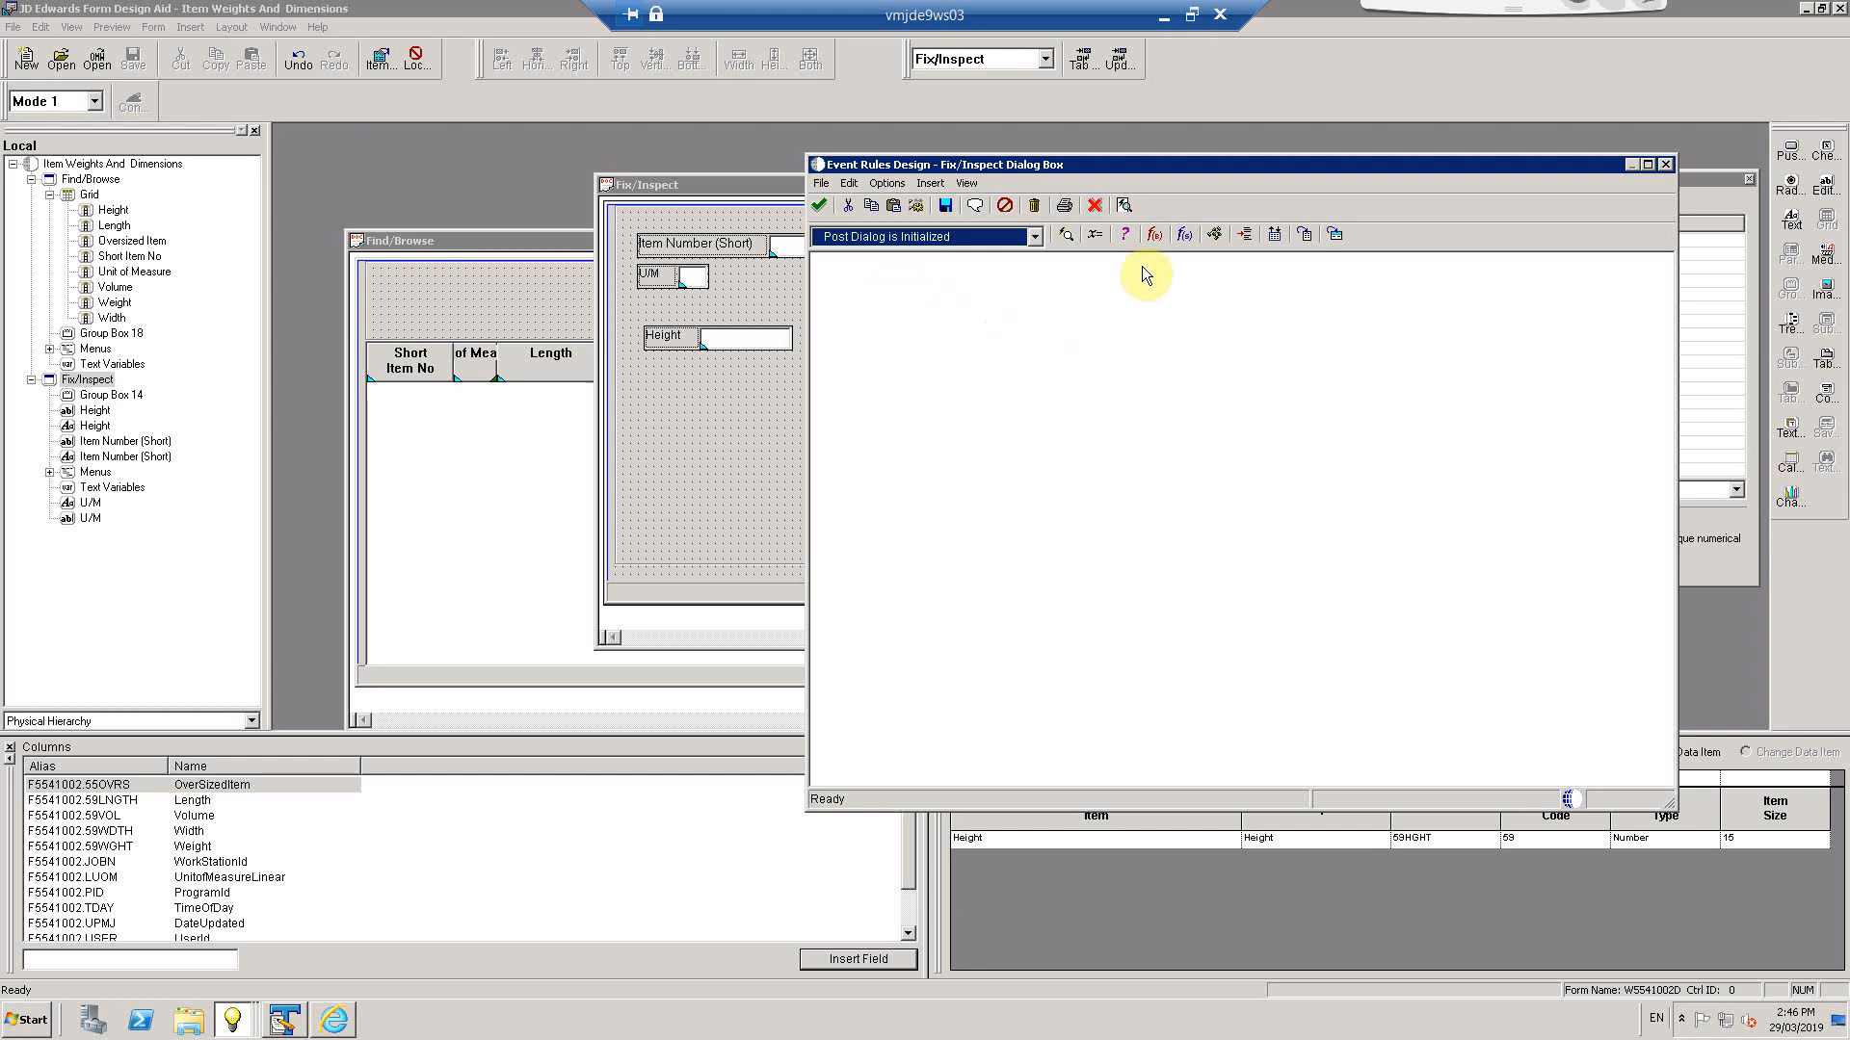
Insert a Fetch Single table I/O operation on the Item Weights and Dimension table F5541002
click(1277, 237)
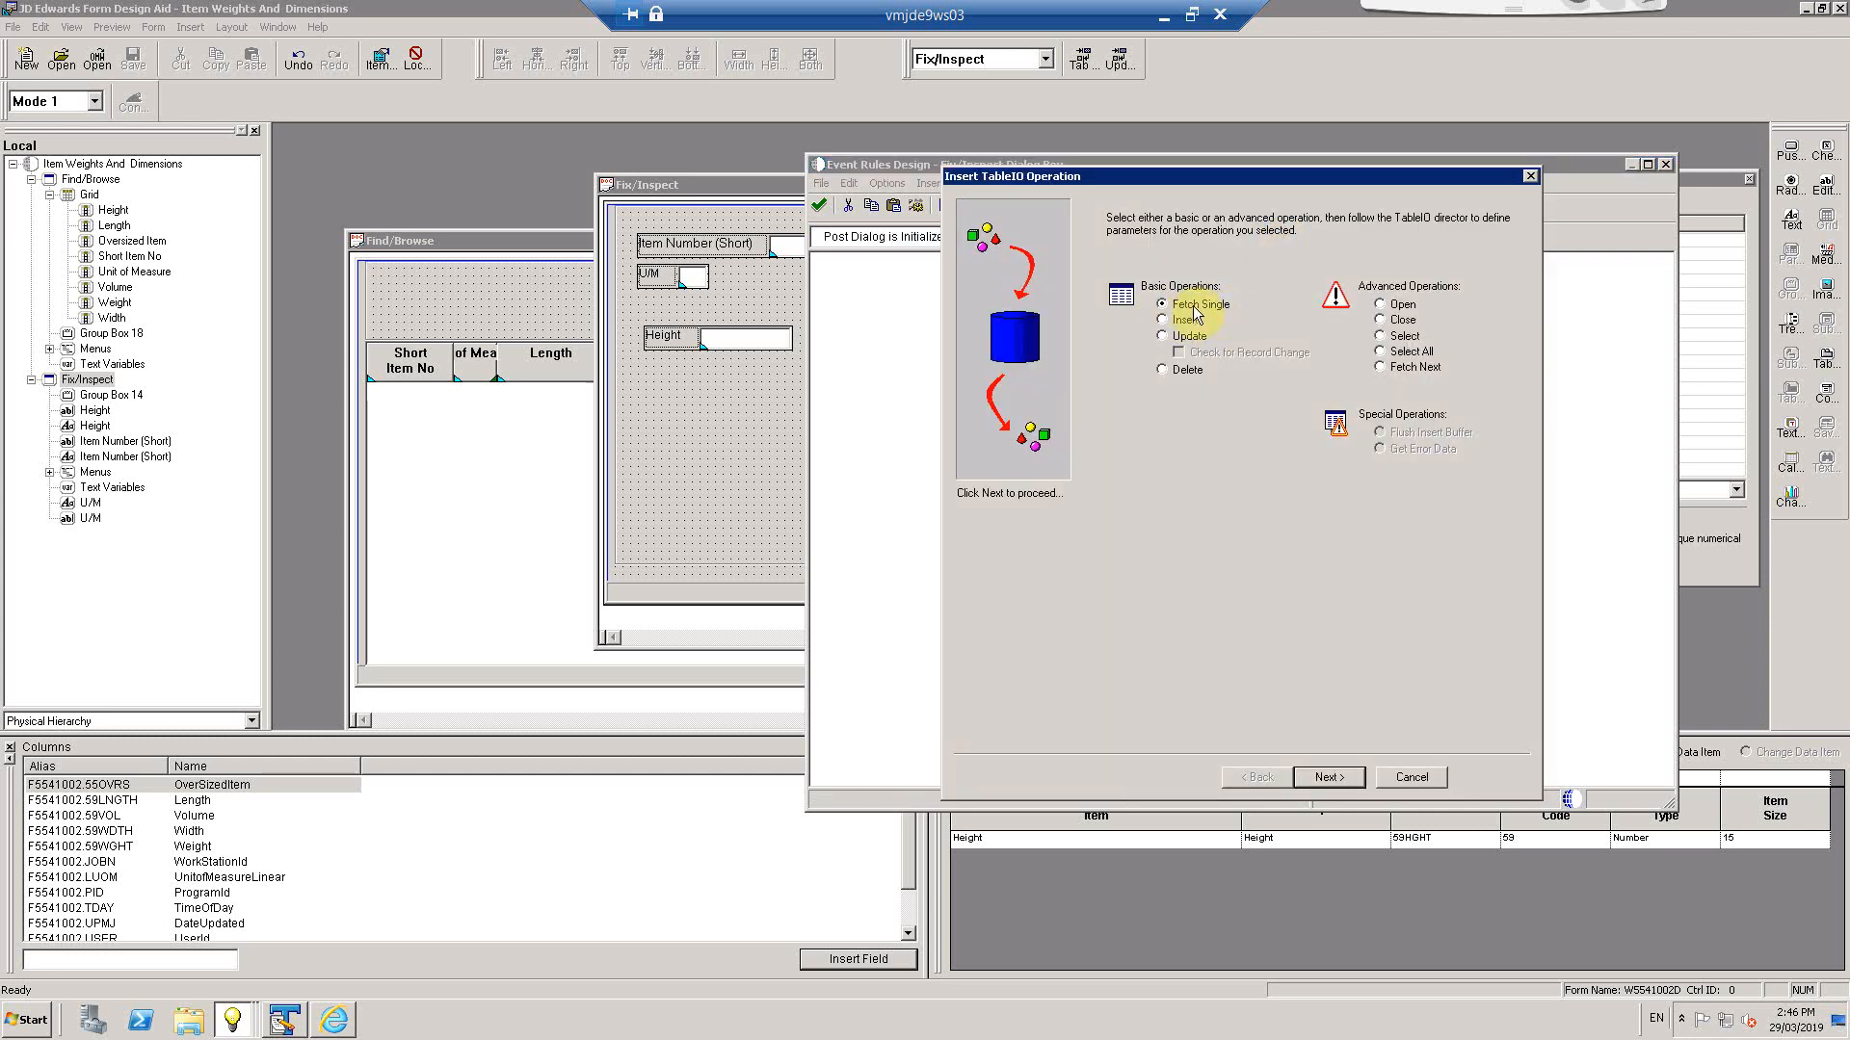
click(1328, 776)
text(F554100)
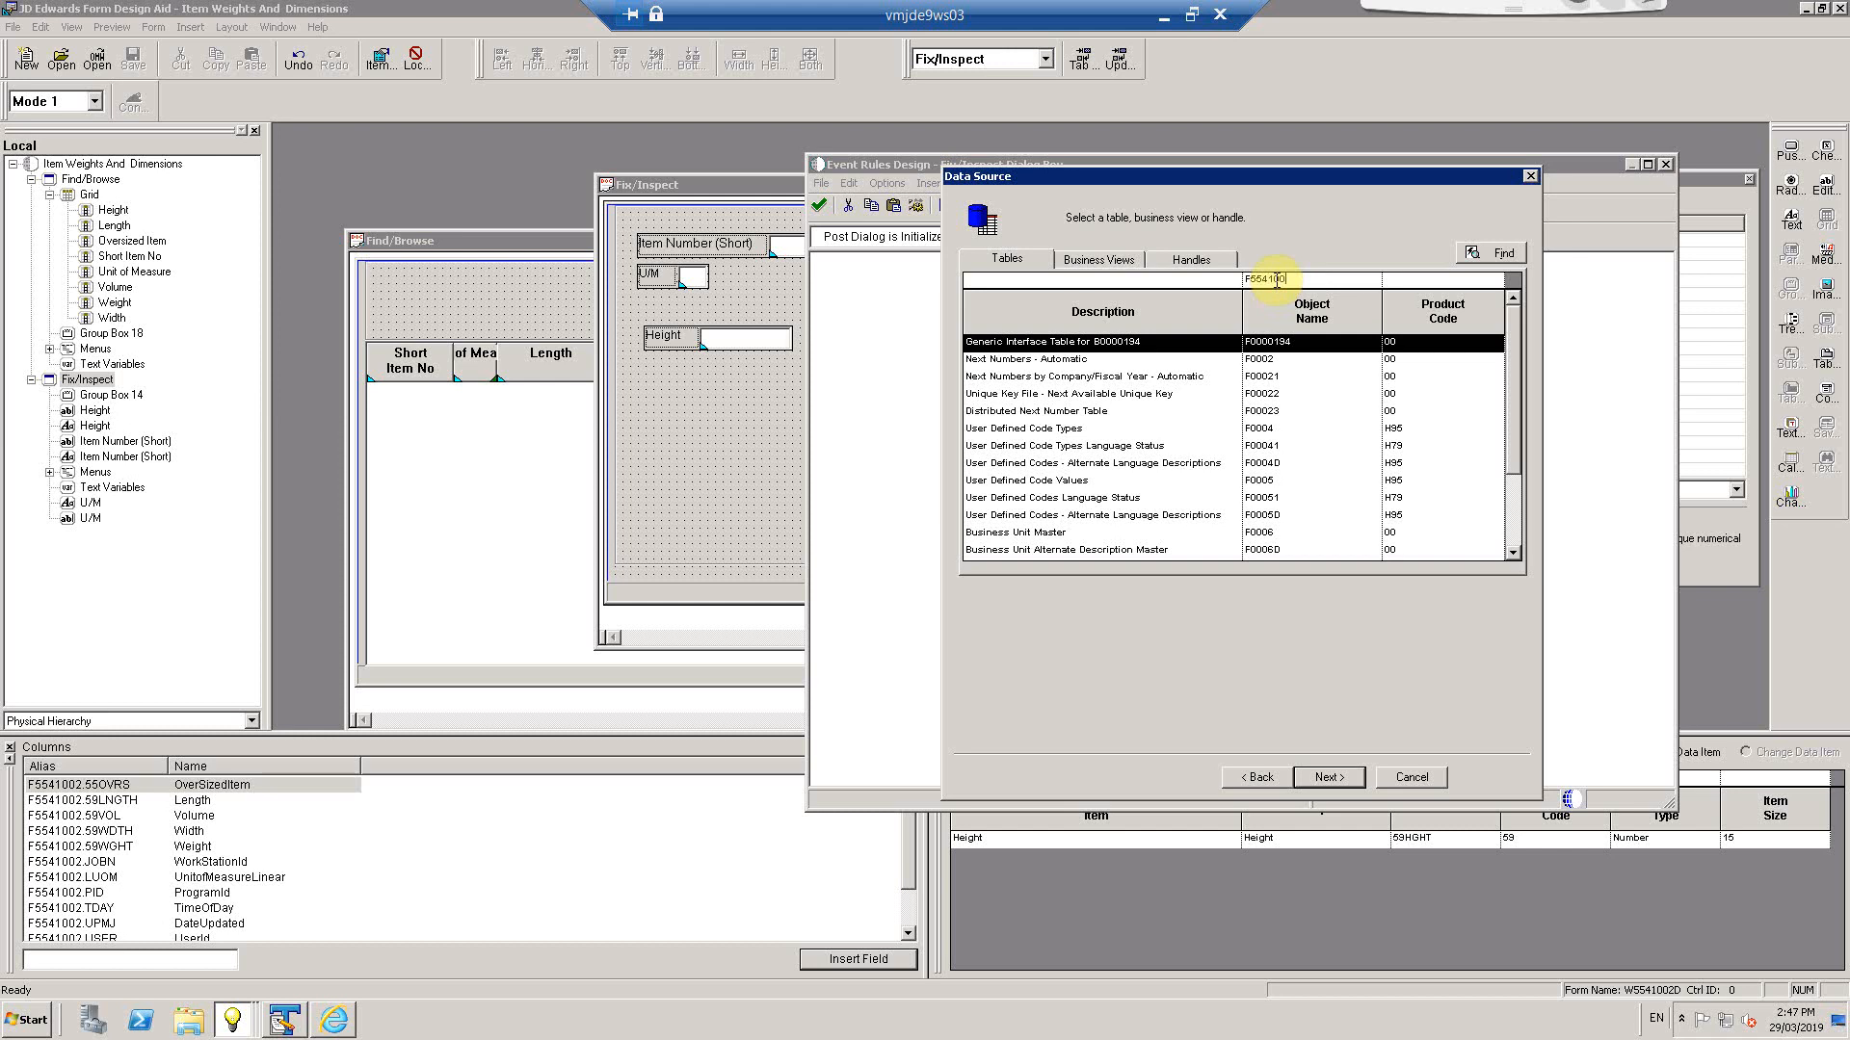
text(2)
key(Return)
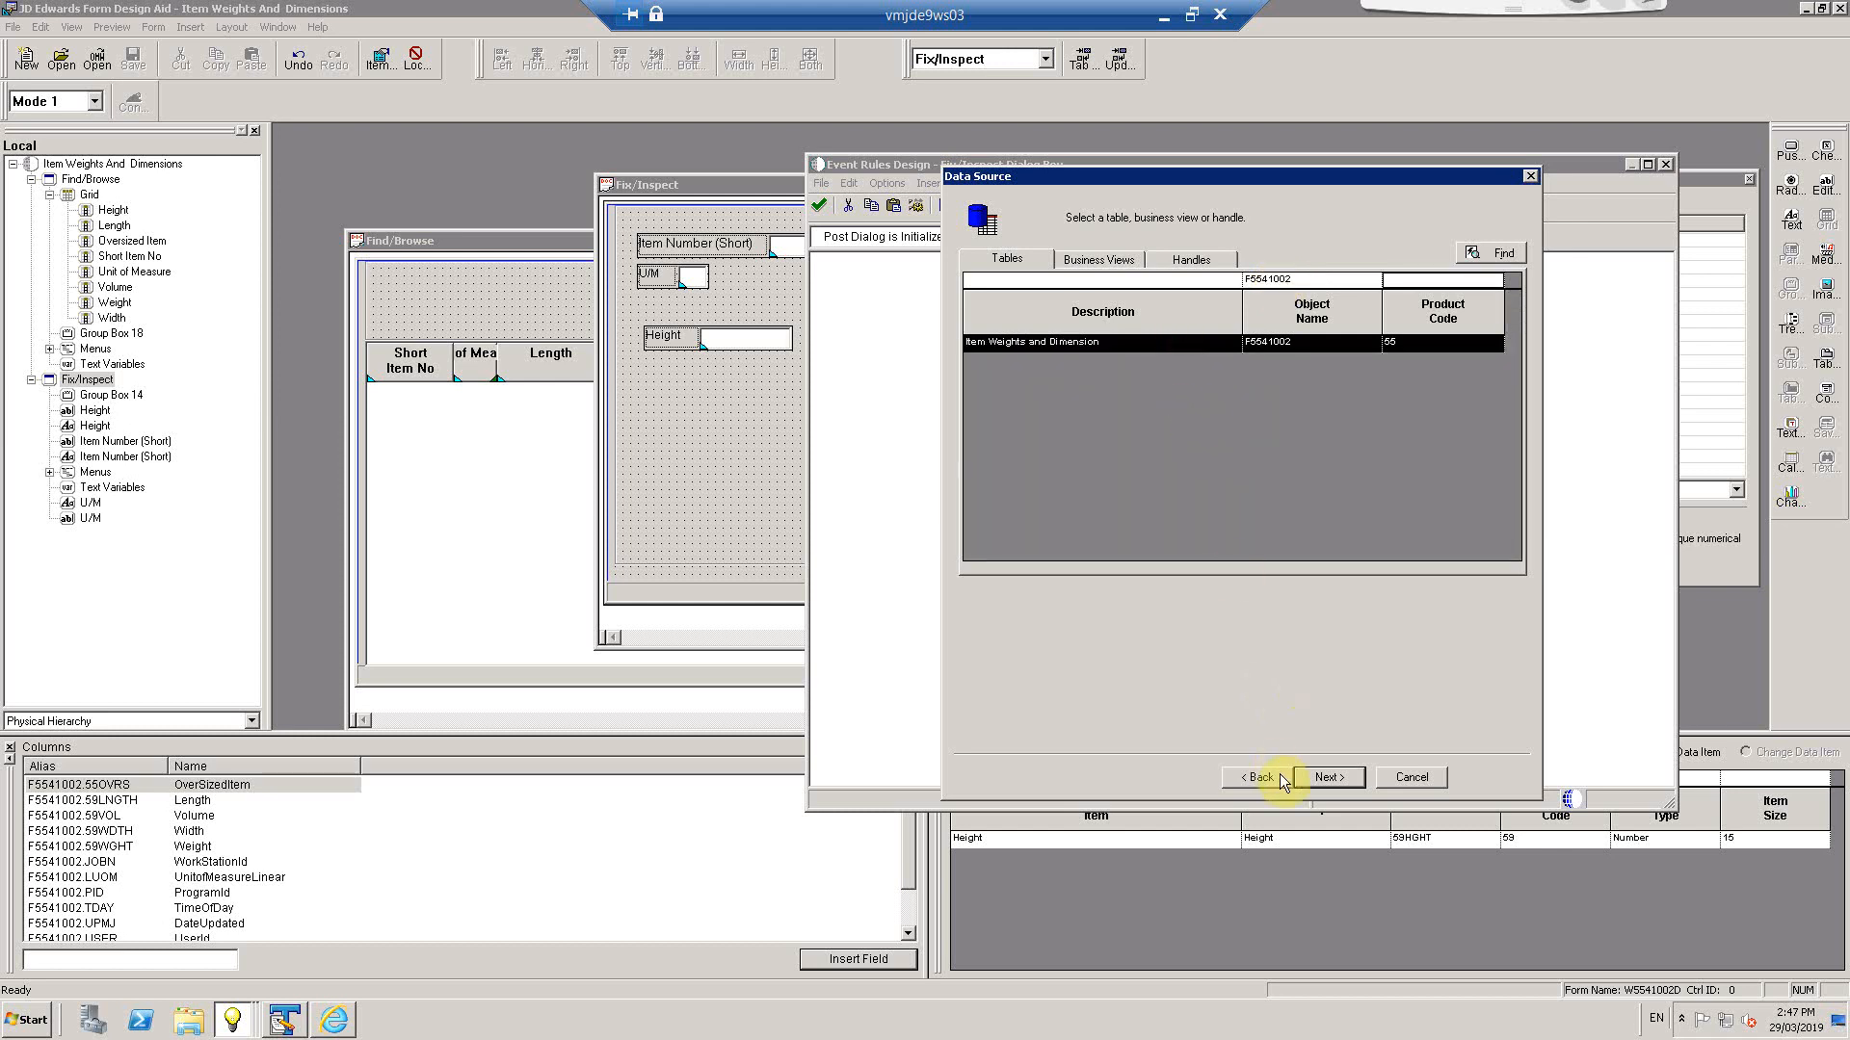
click(1315, 777)
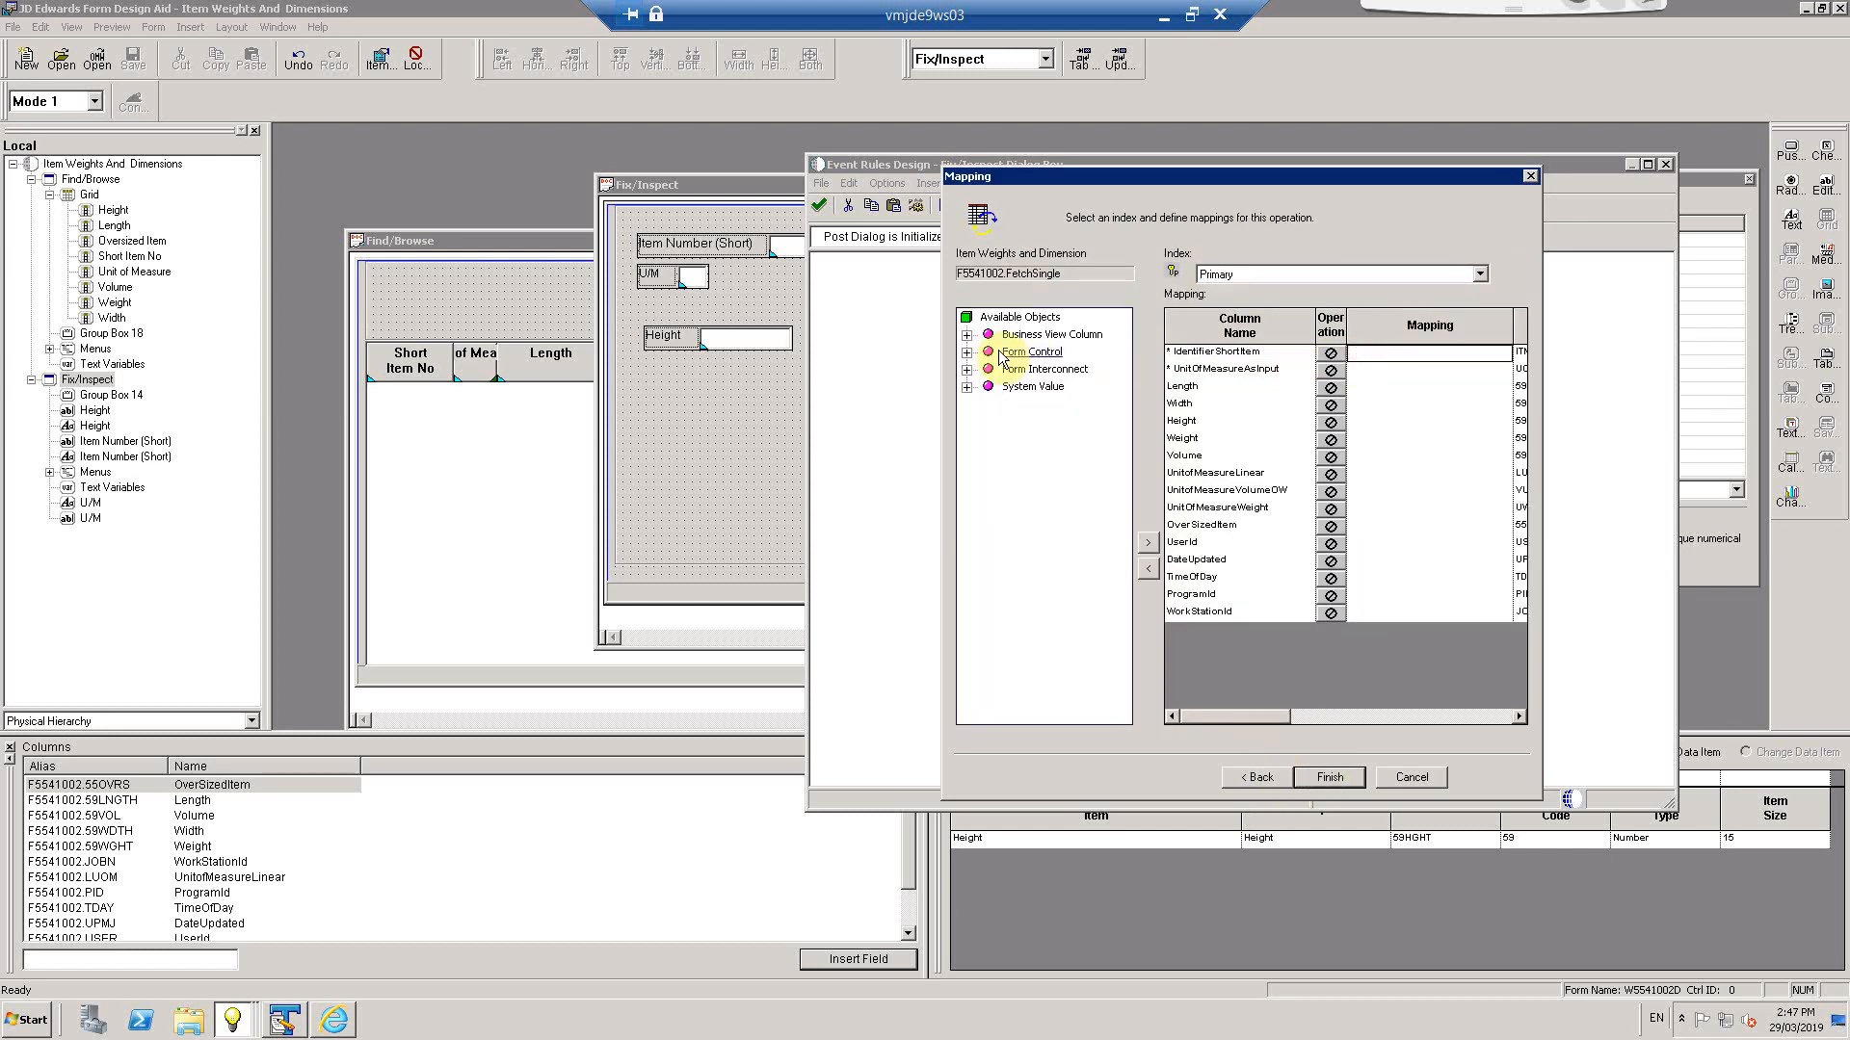
Map the form interconnect values mnIdentifierShortItem and szUnitOfMeasureAsInput to the IdentifierShortItem and UnitOfMeasureAsInput key columns of the Fetch Single operation
click(966, 370)
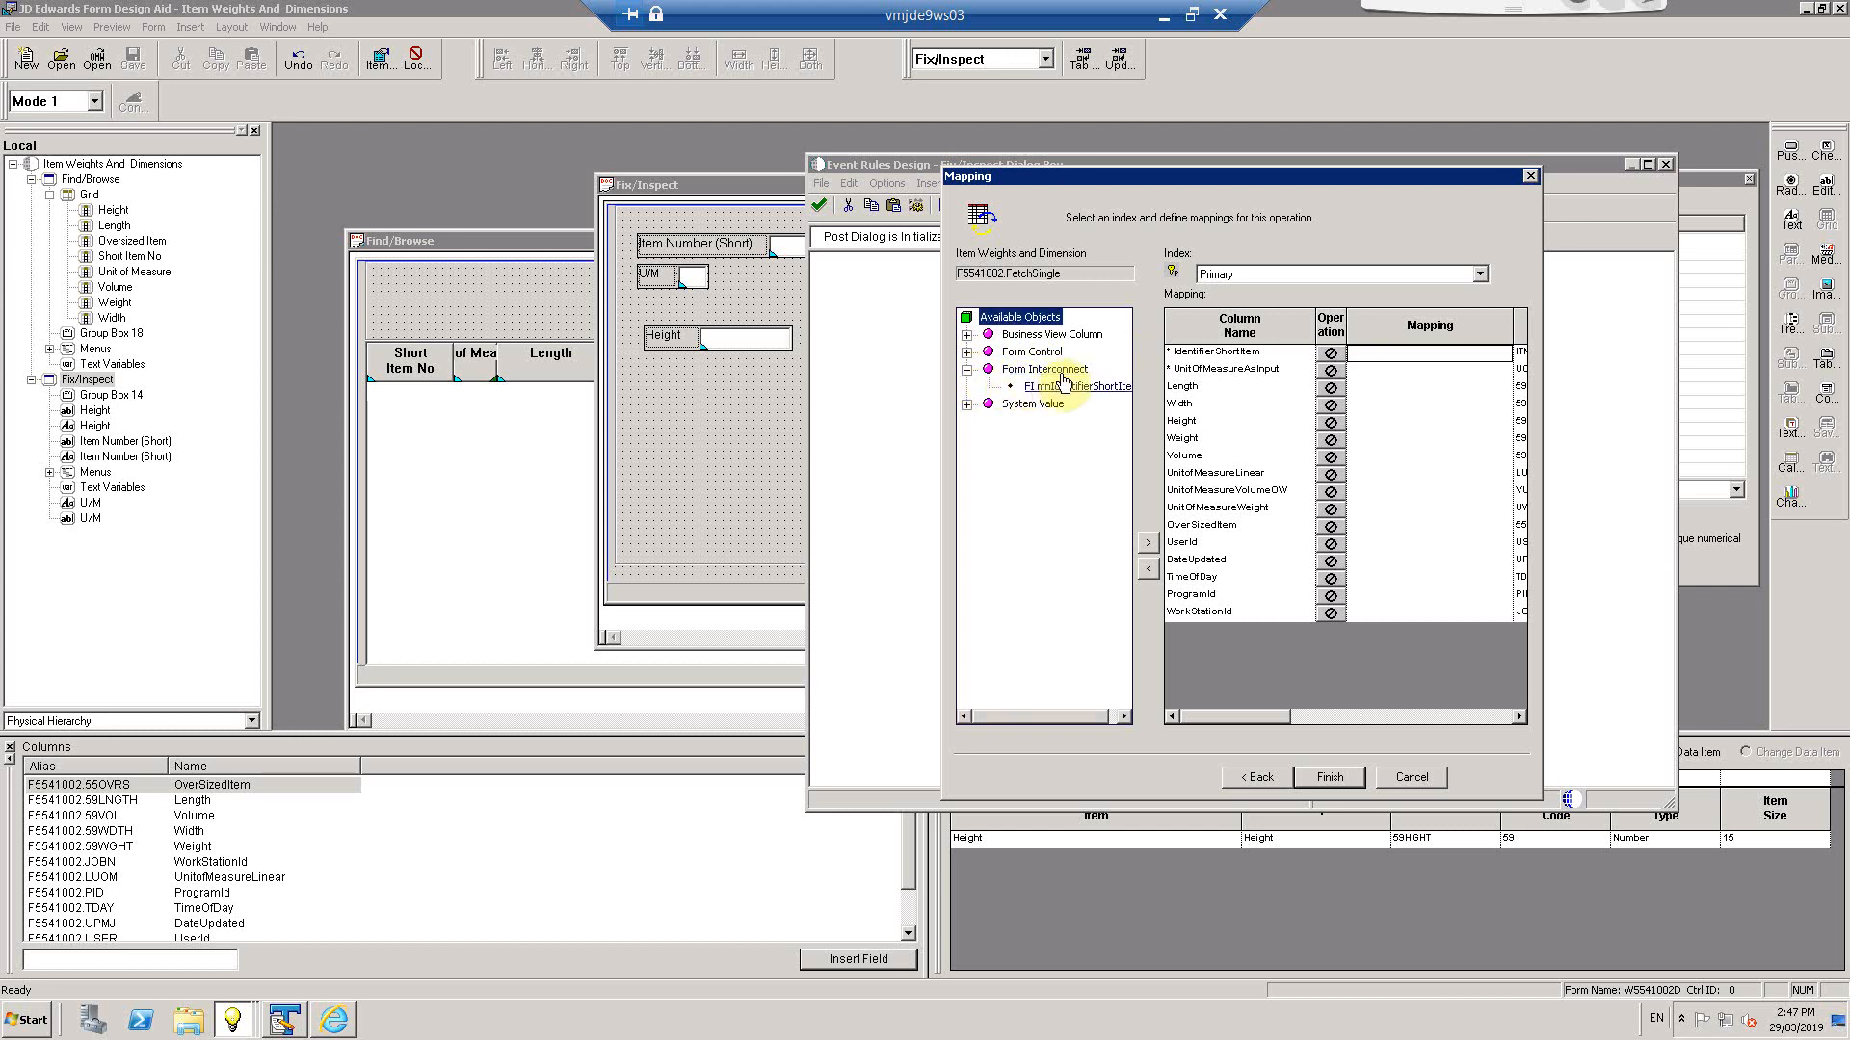
drag(1063, 383, 1371, 376)
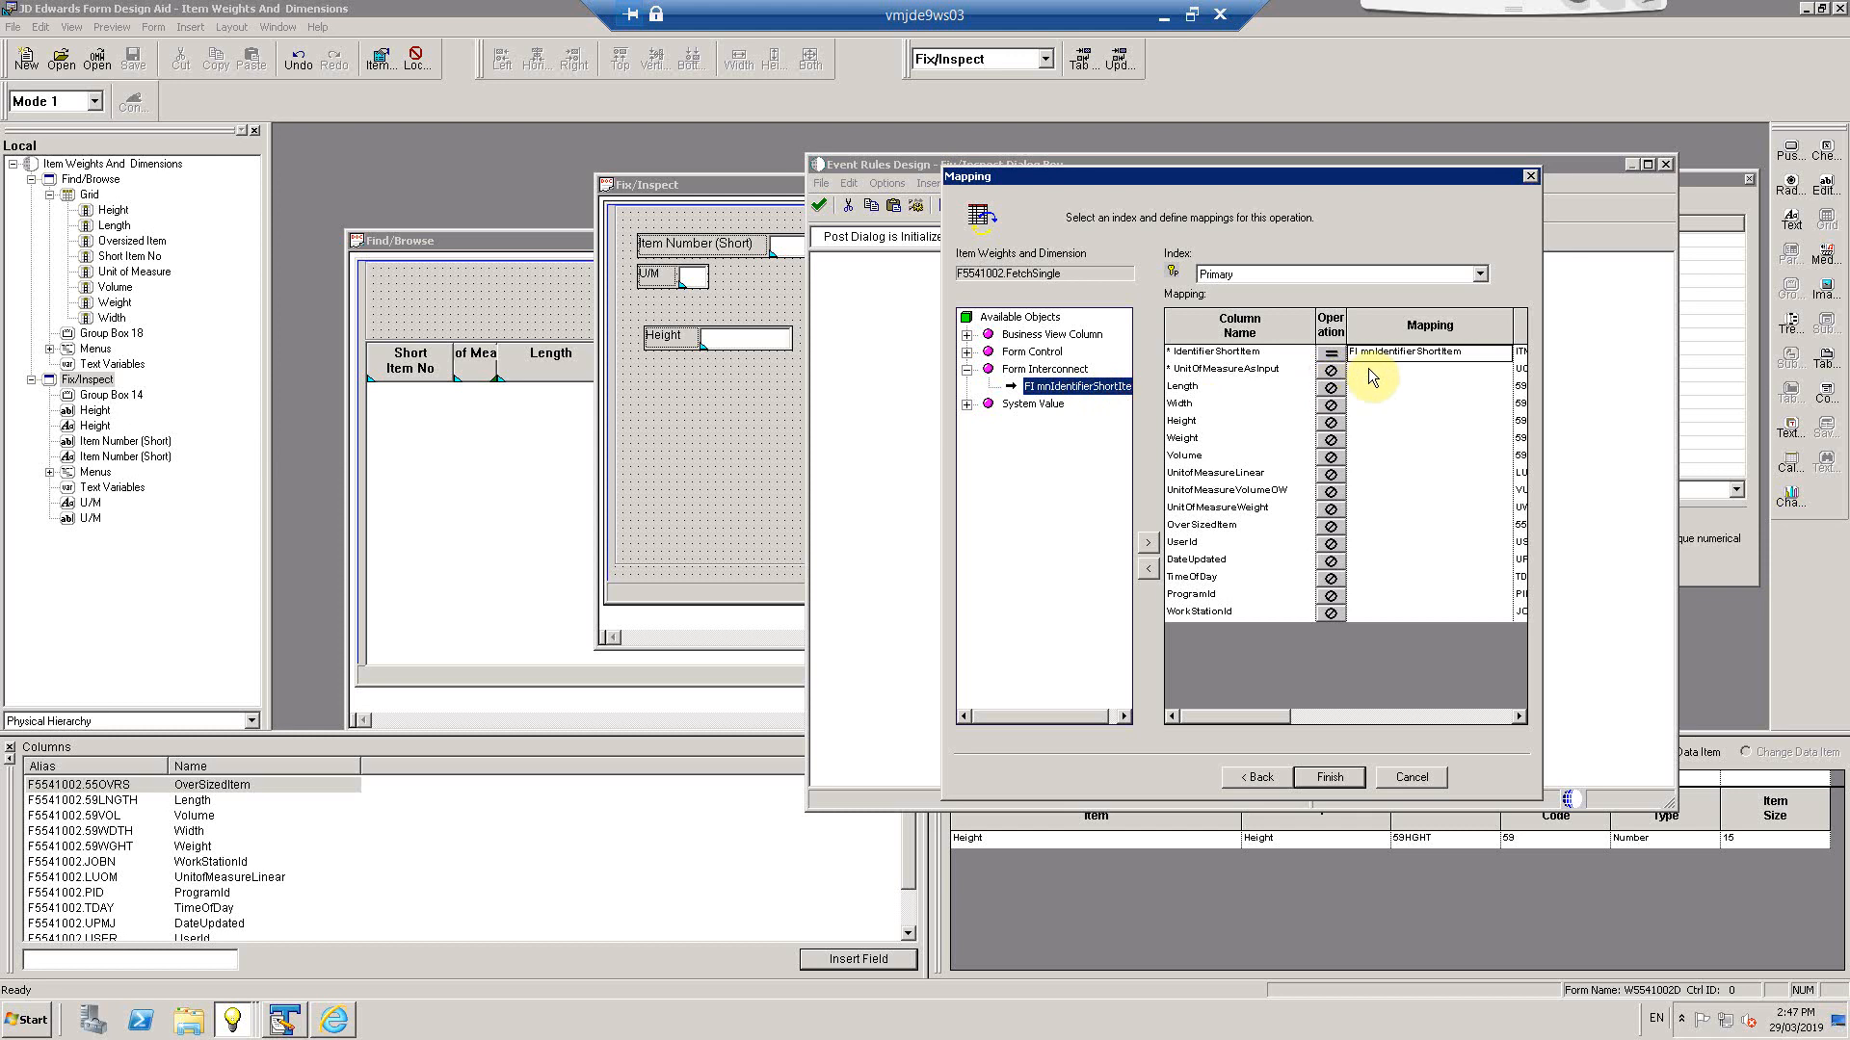
click(1368, 369)
click(967, 370)
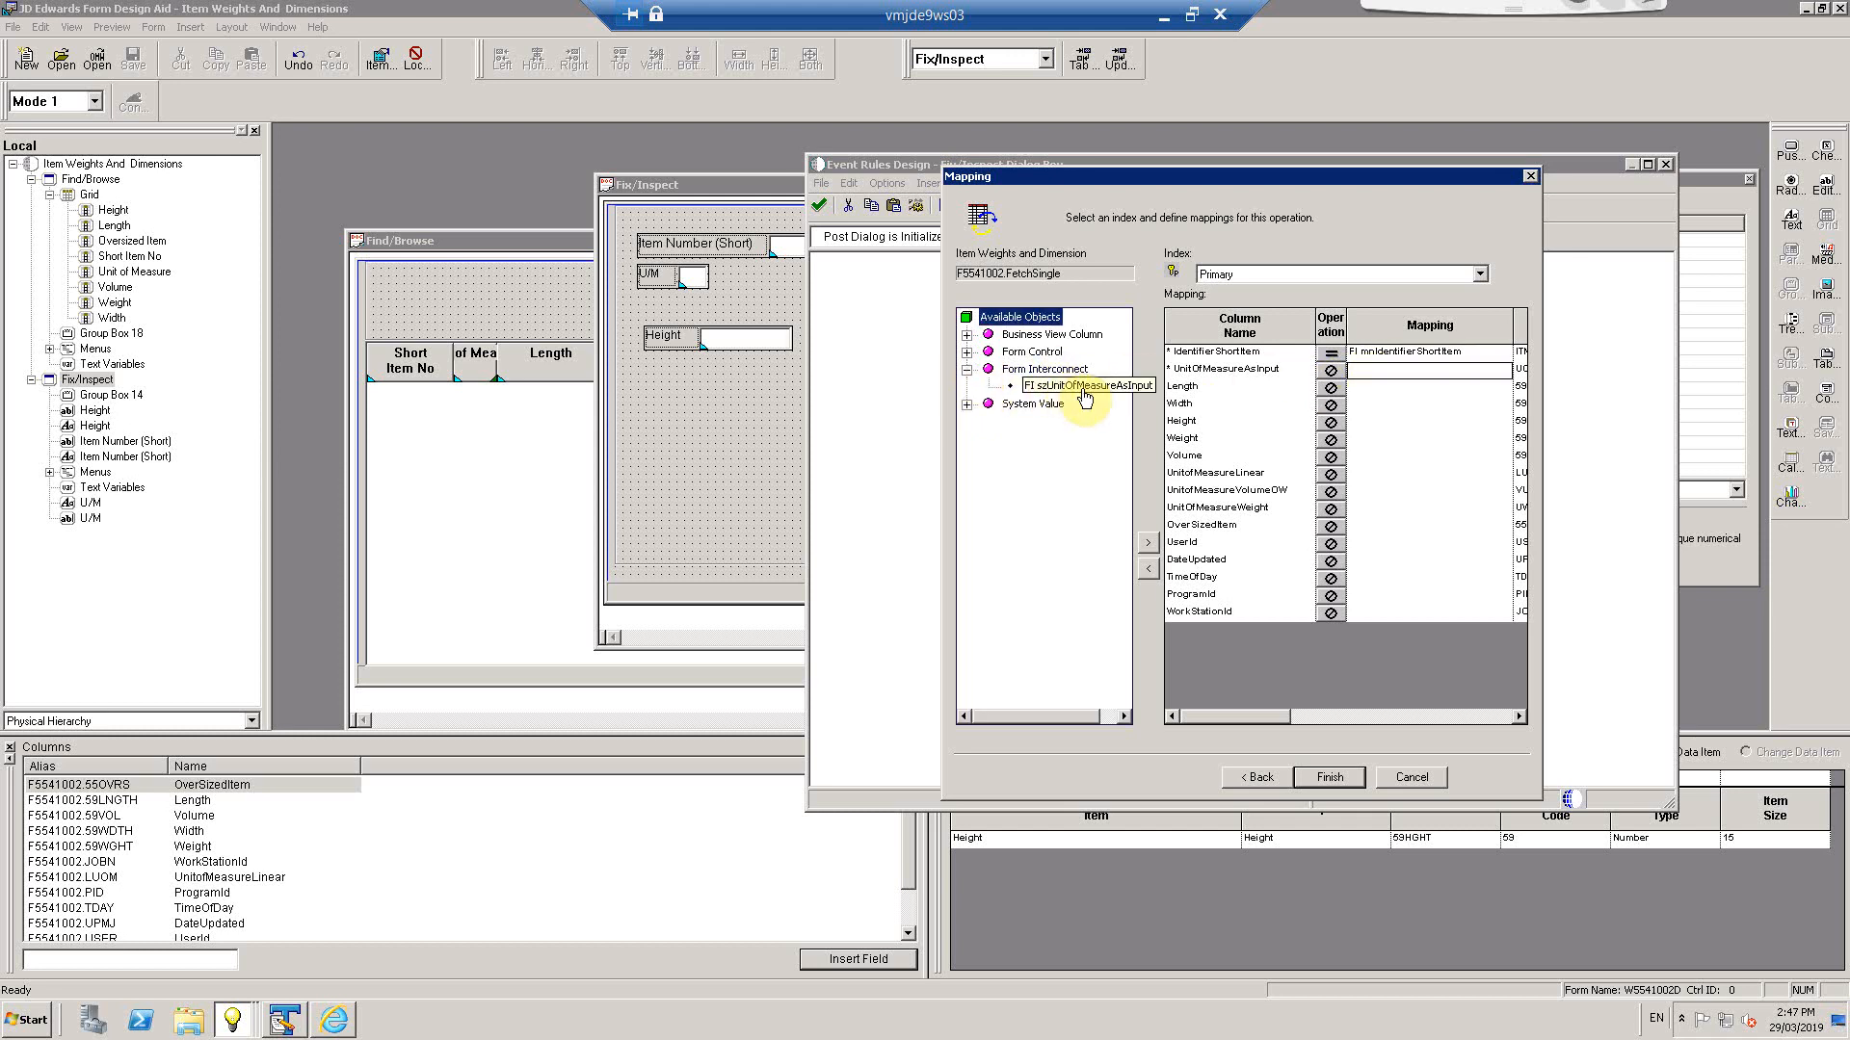
drag(1085, 397, 1404, 381)
Map the Height column to the FC Height form control and finish the Fetch Single mapping
click(1368, 424)
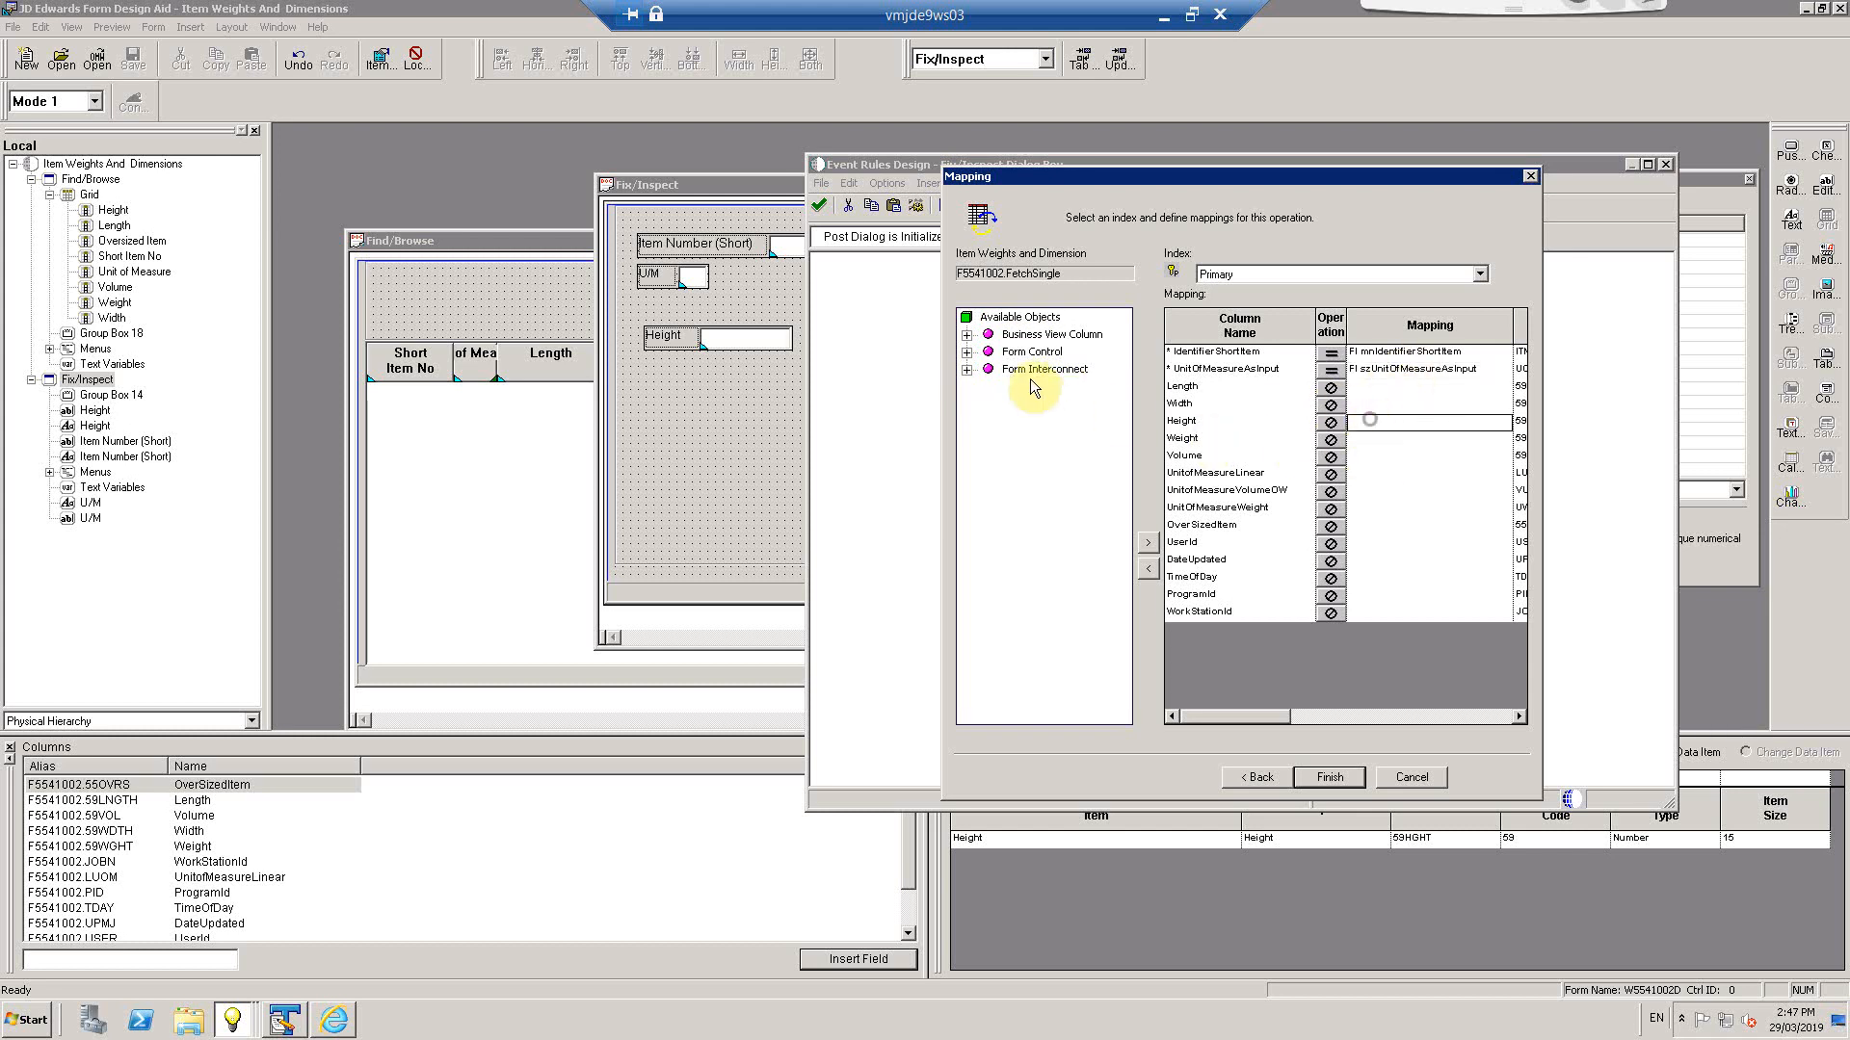
click(966, 352)
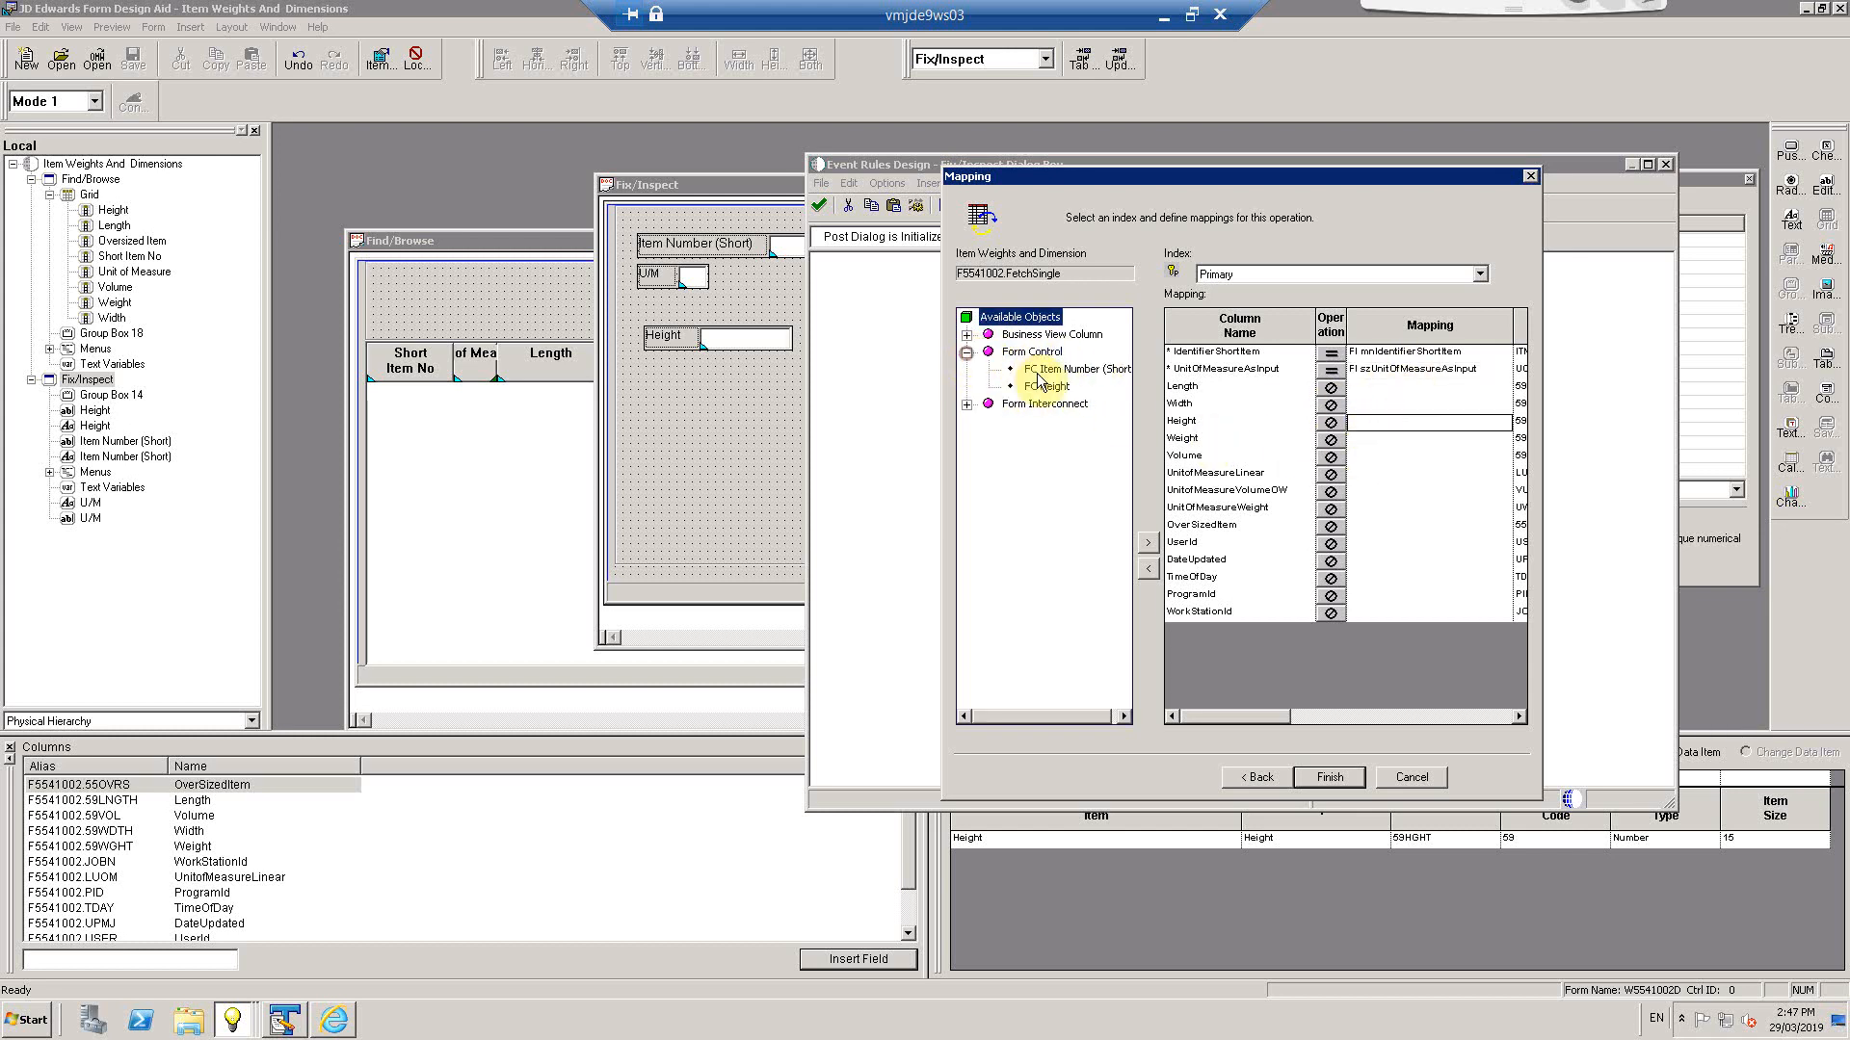
double_click(1047, 386)
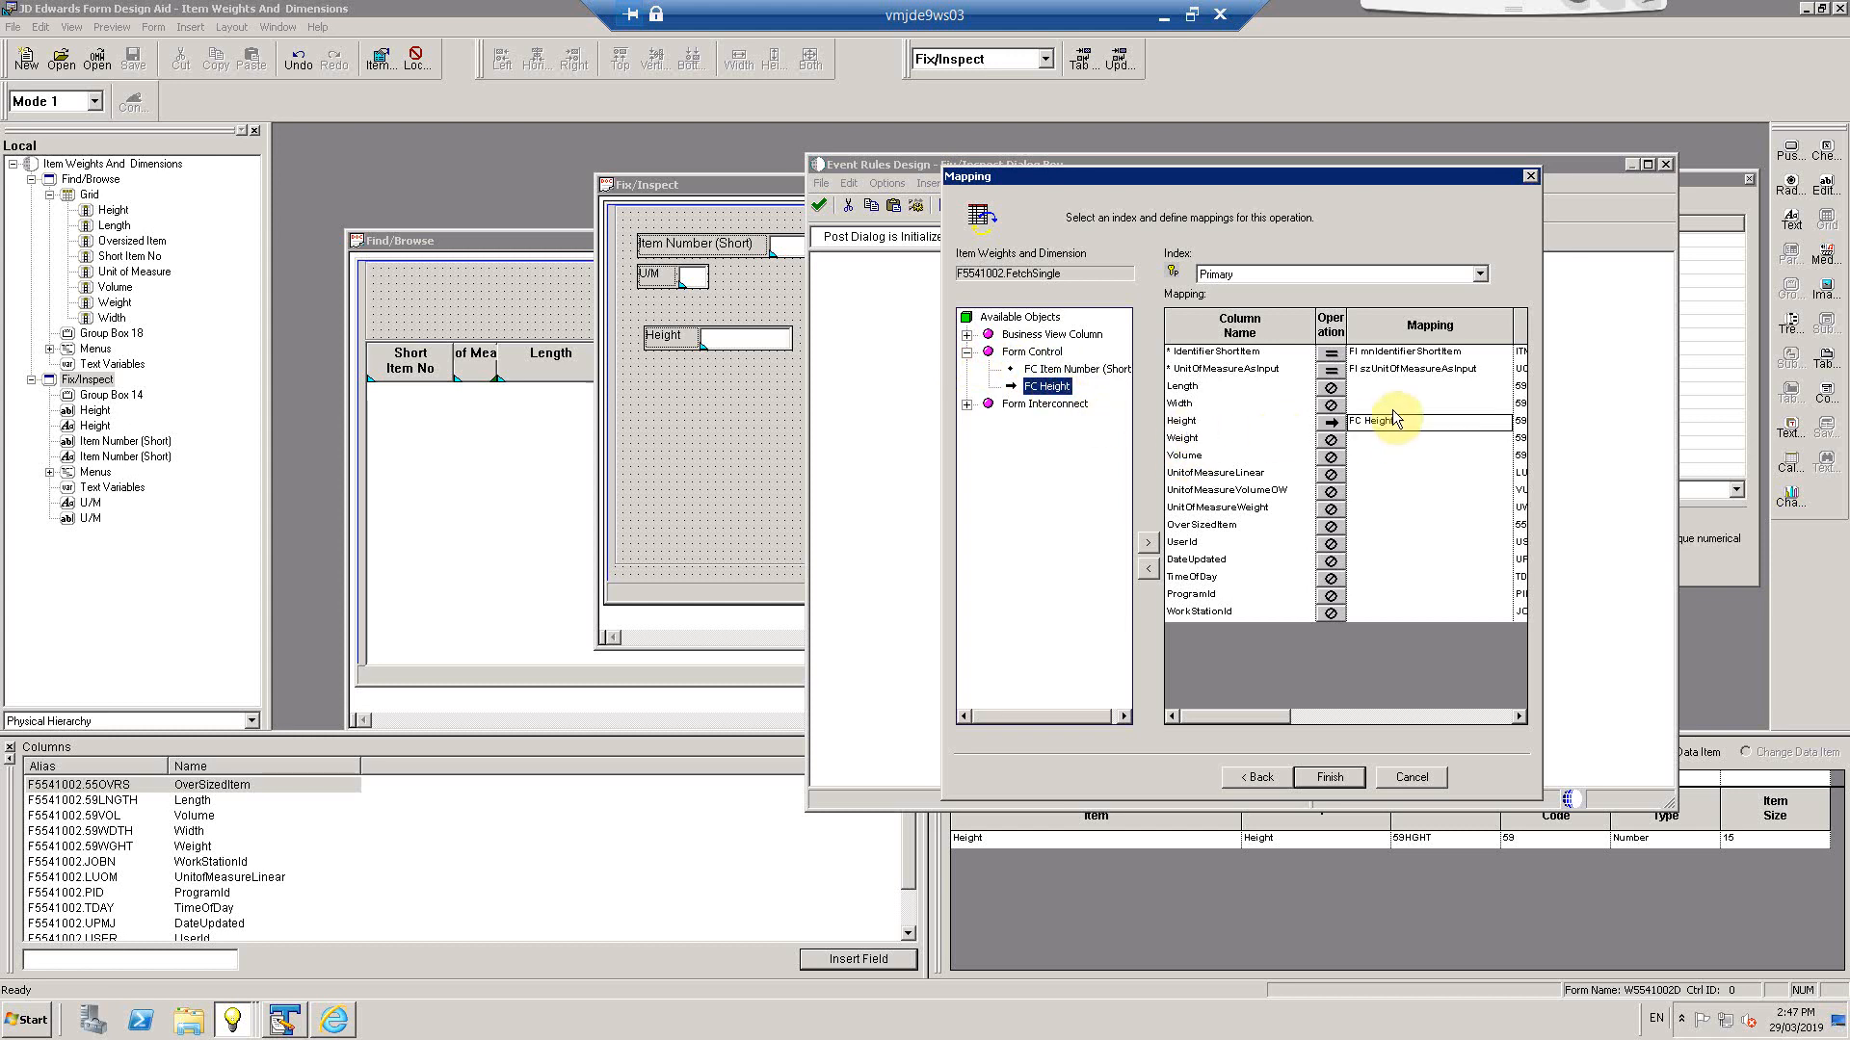
click(1343, 784)
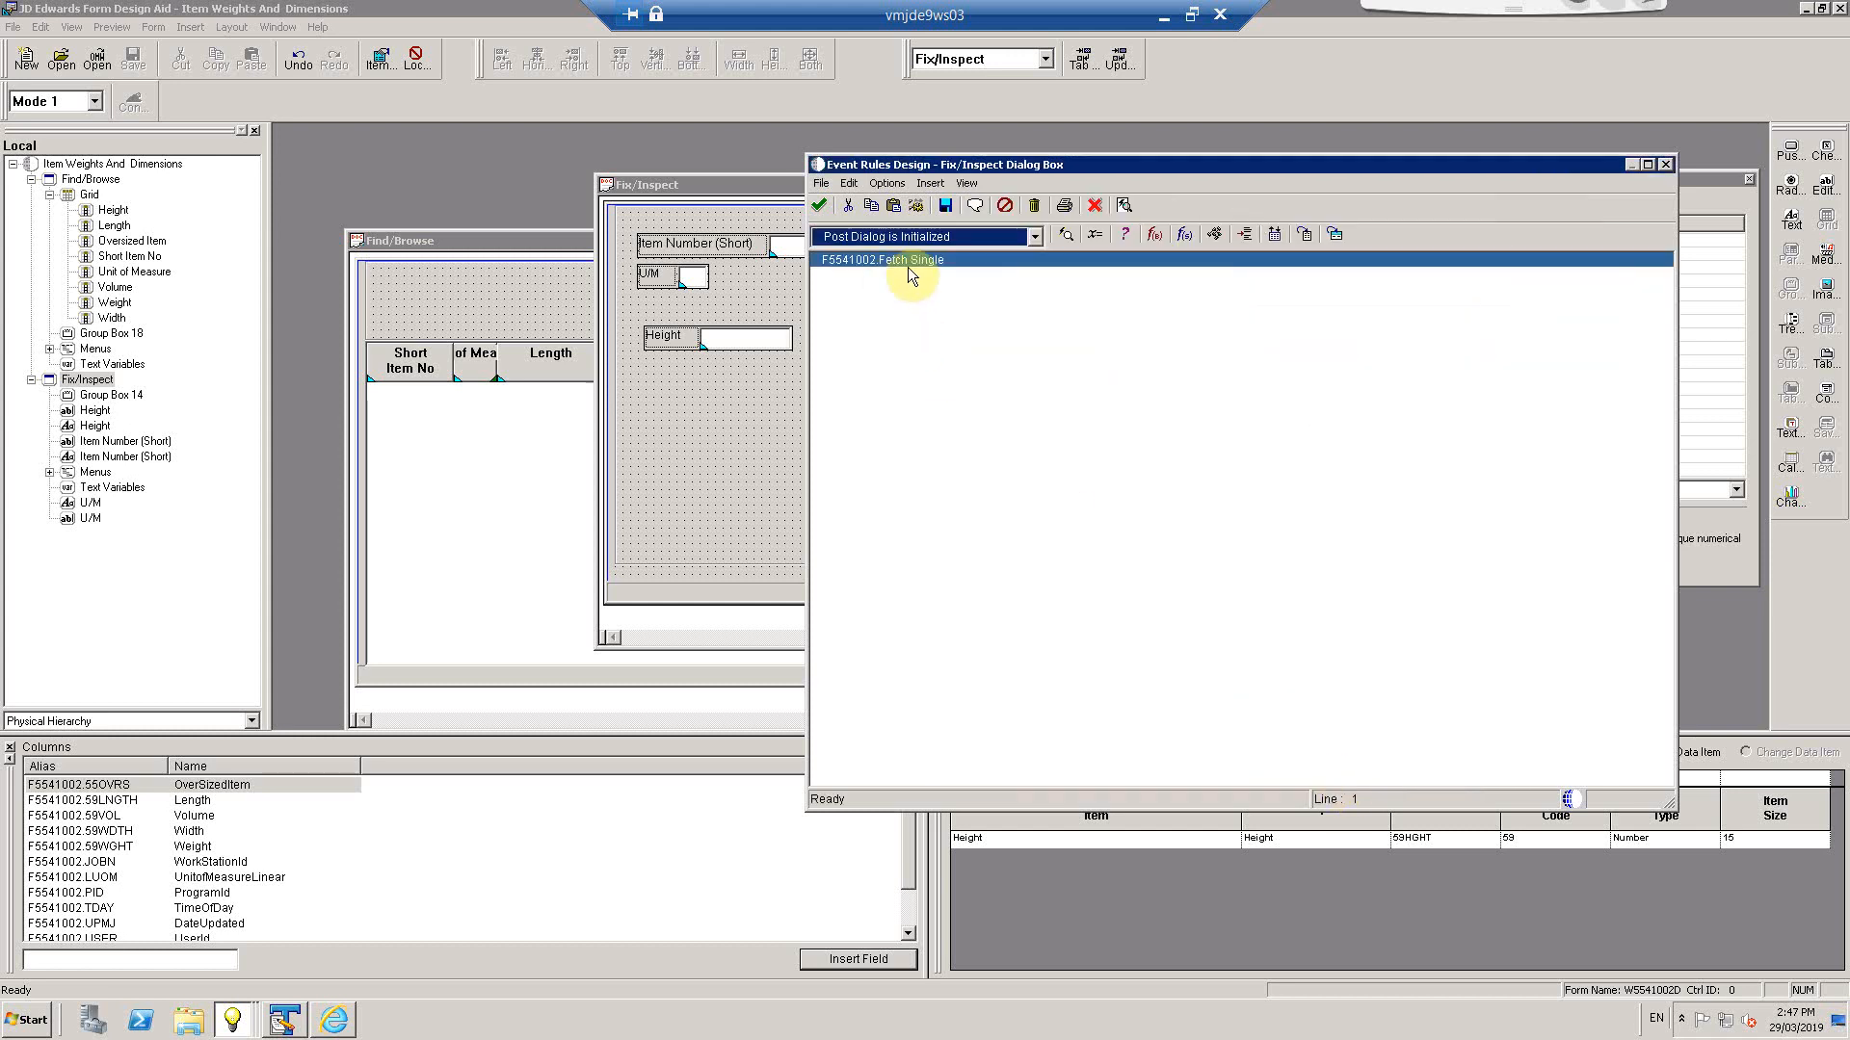
Accept the event rules, save the application, and close the earlier web preview window
click(819, 204)
click(133, 59)
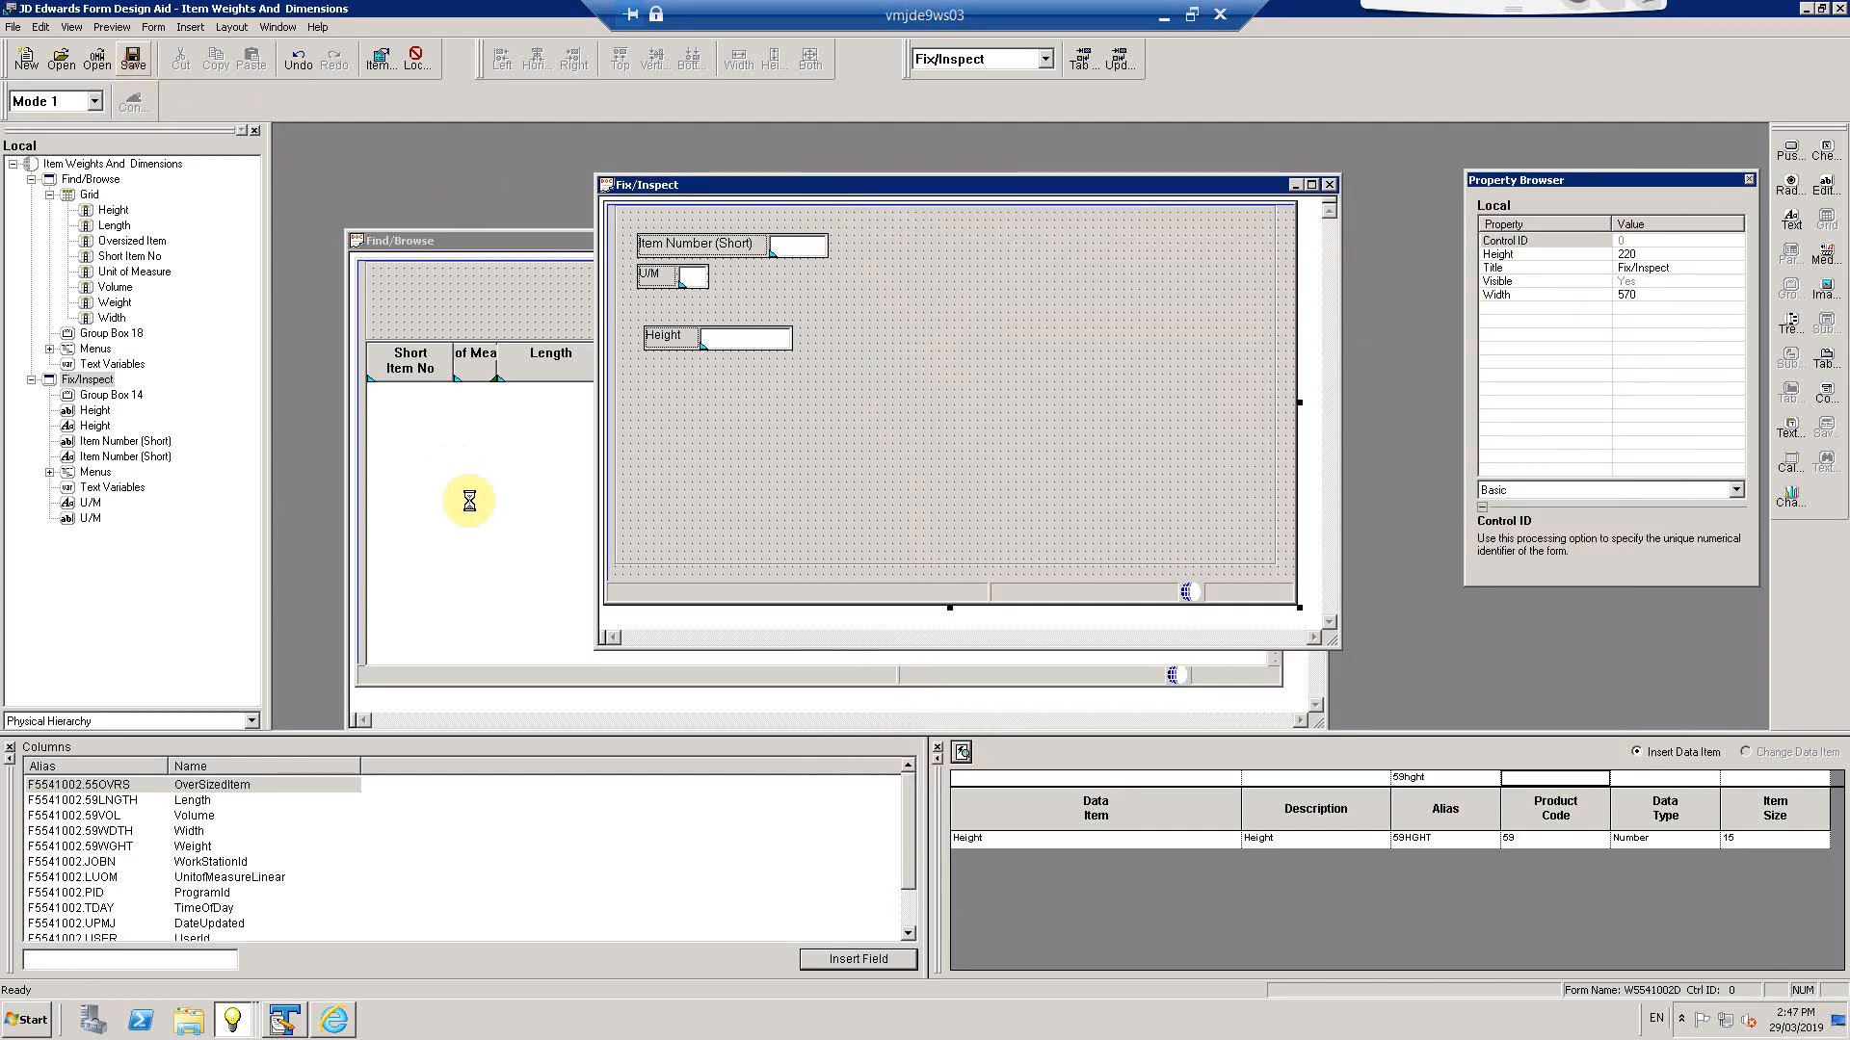
click(338, 1021)
click(1538, 212)
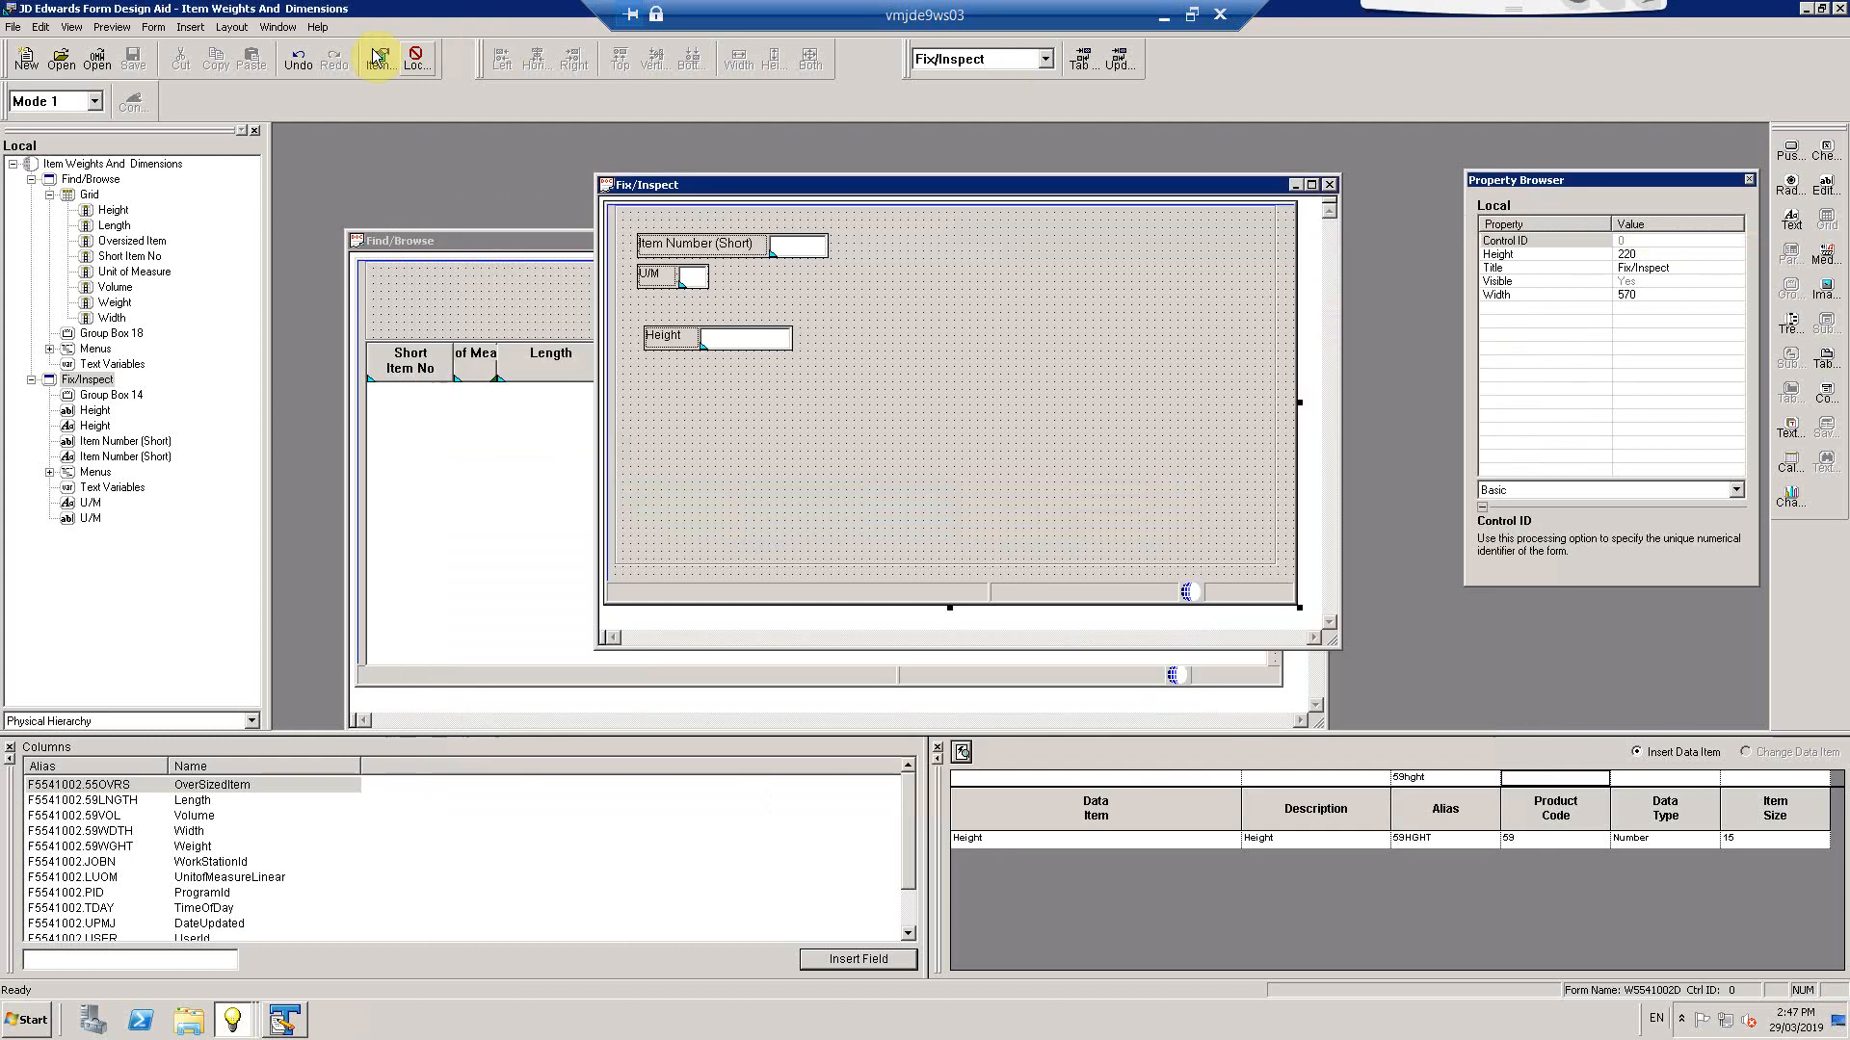
click(112, 26)
click(135, 140)
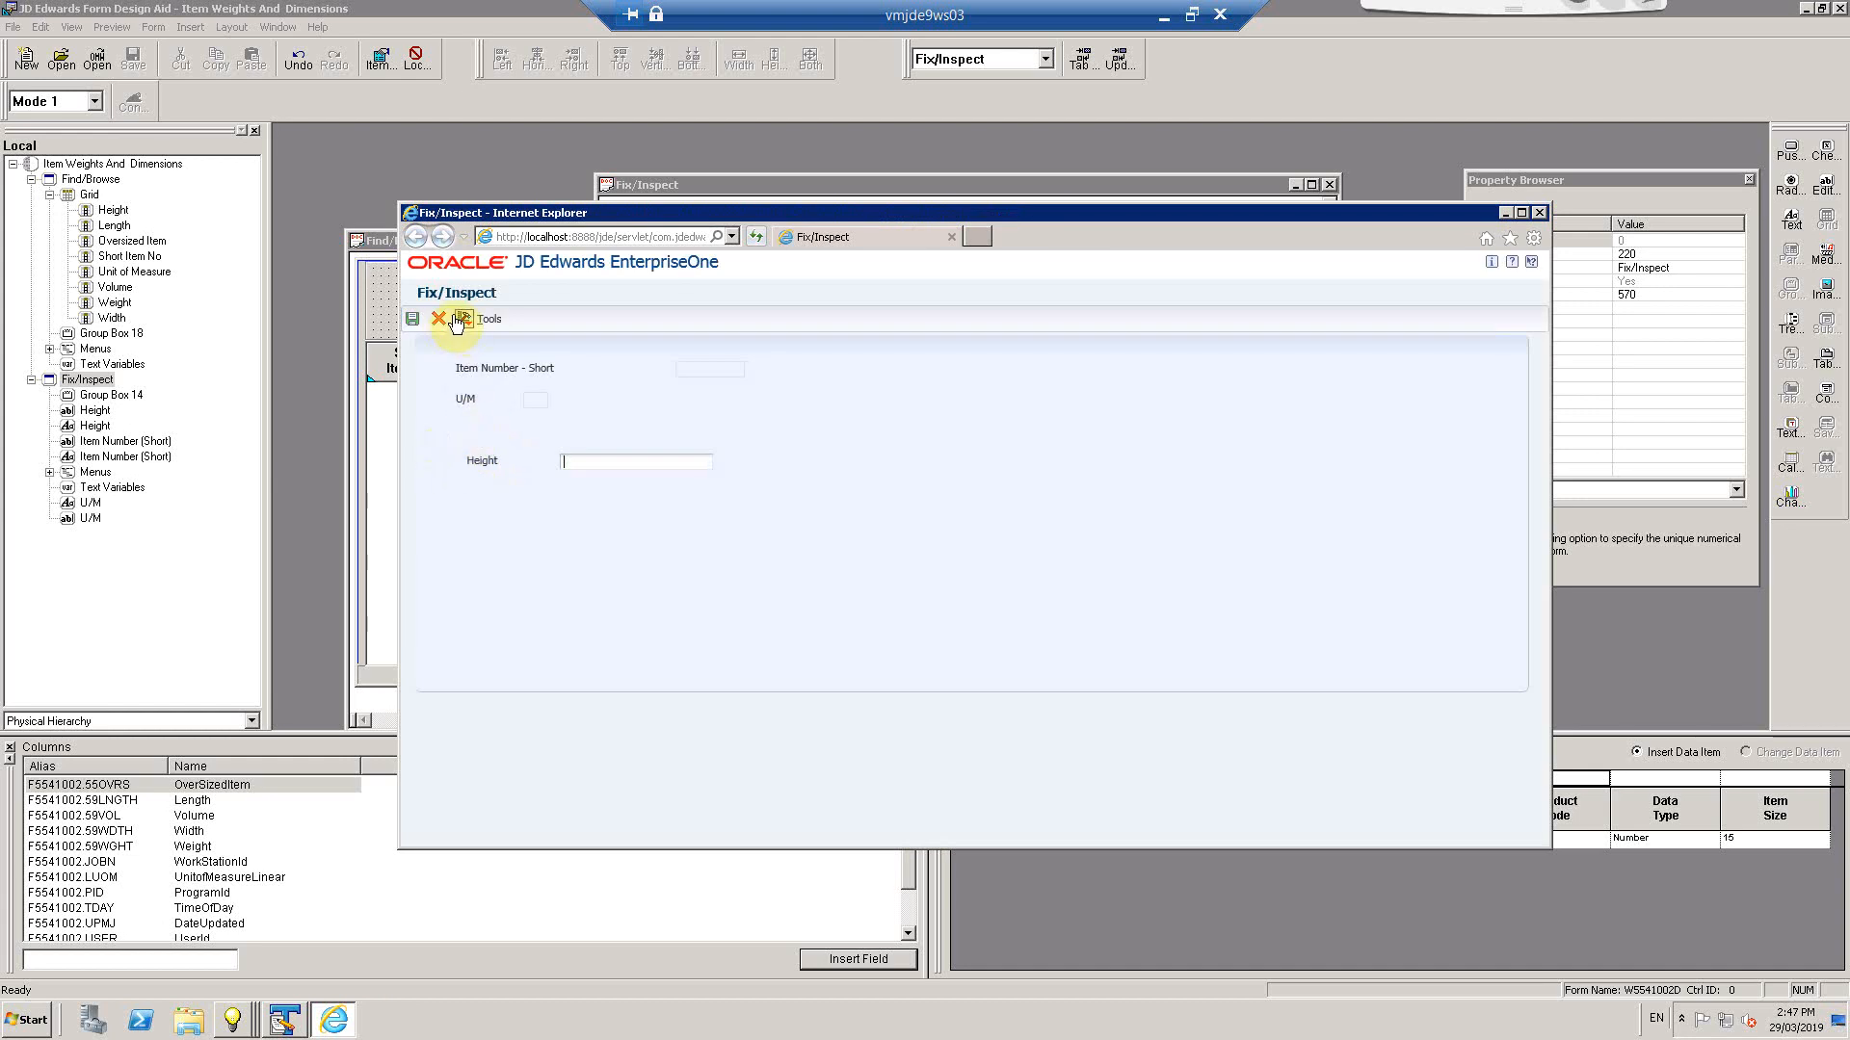
click(1538, 213)
Run a web preview of Find/Browse, open the first record to check its Height in Fix/Inspect, then cancel and close the preview
click(411, 364)
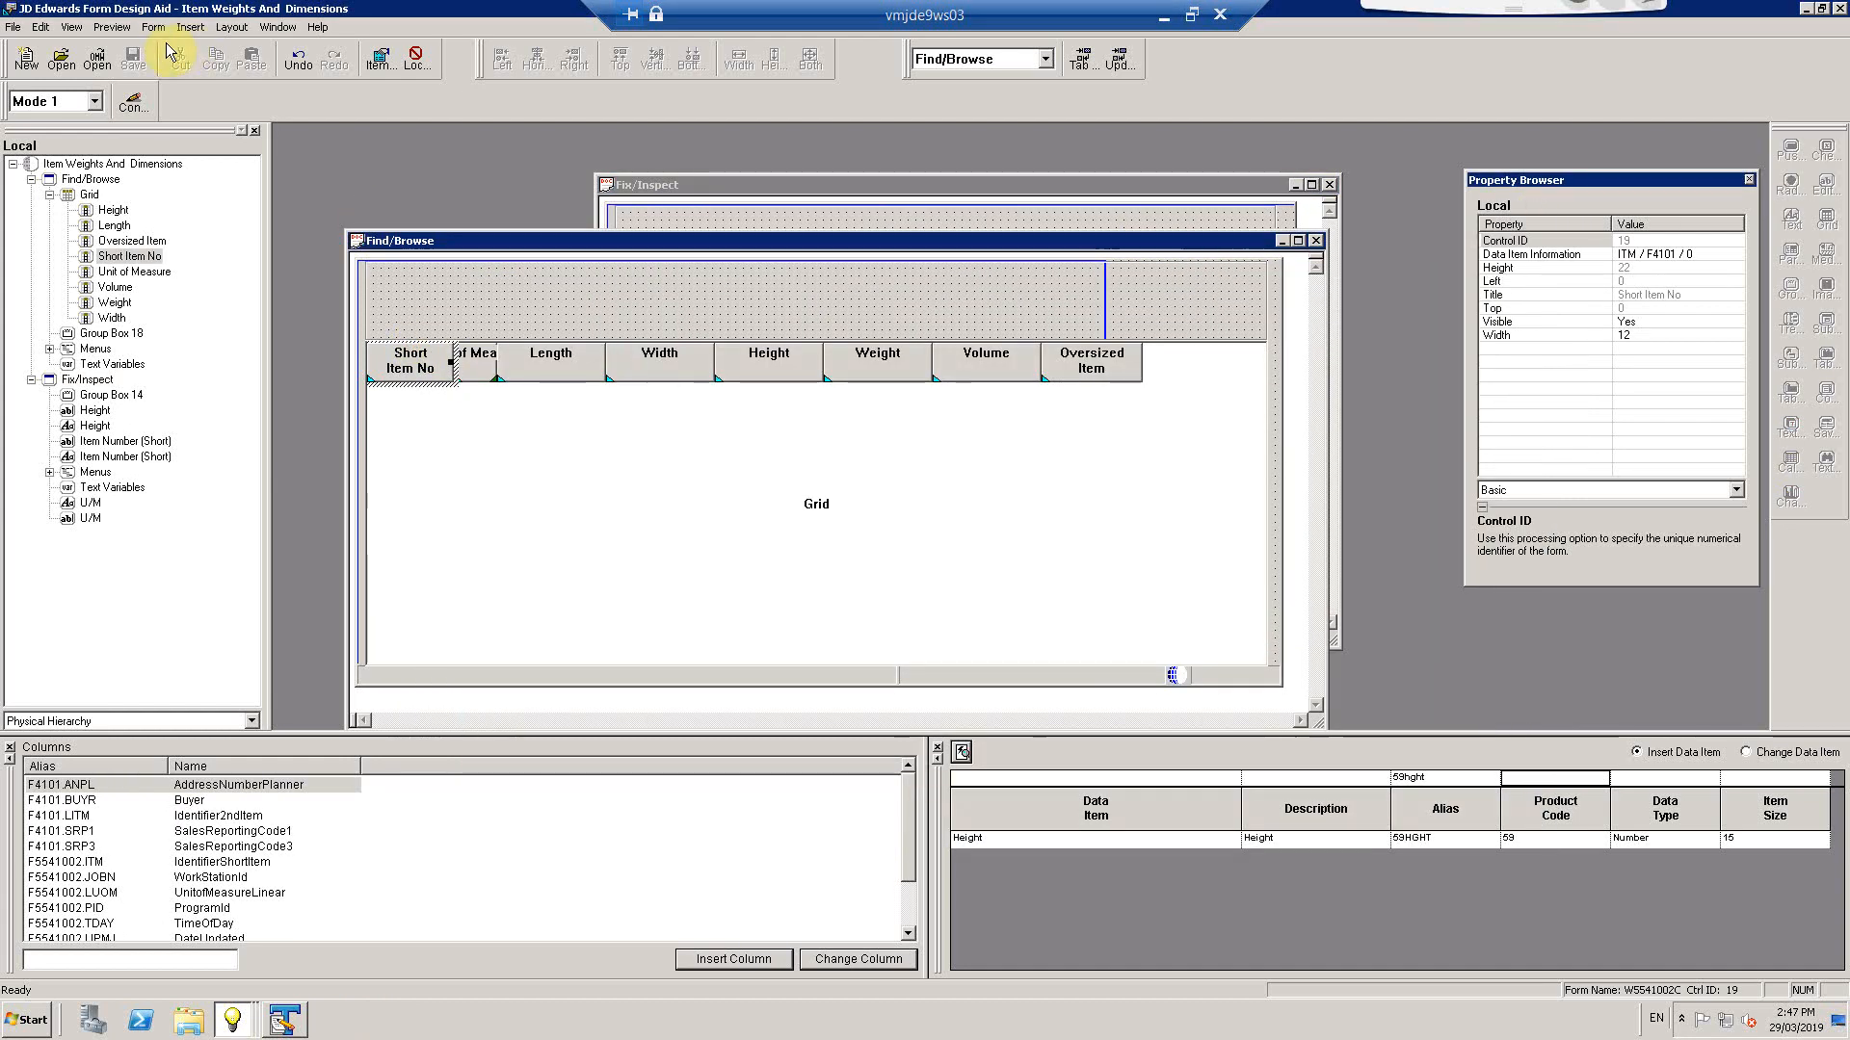
click(100, 31)
click(125, 139)
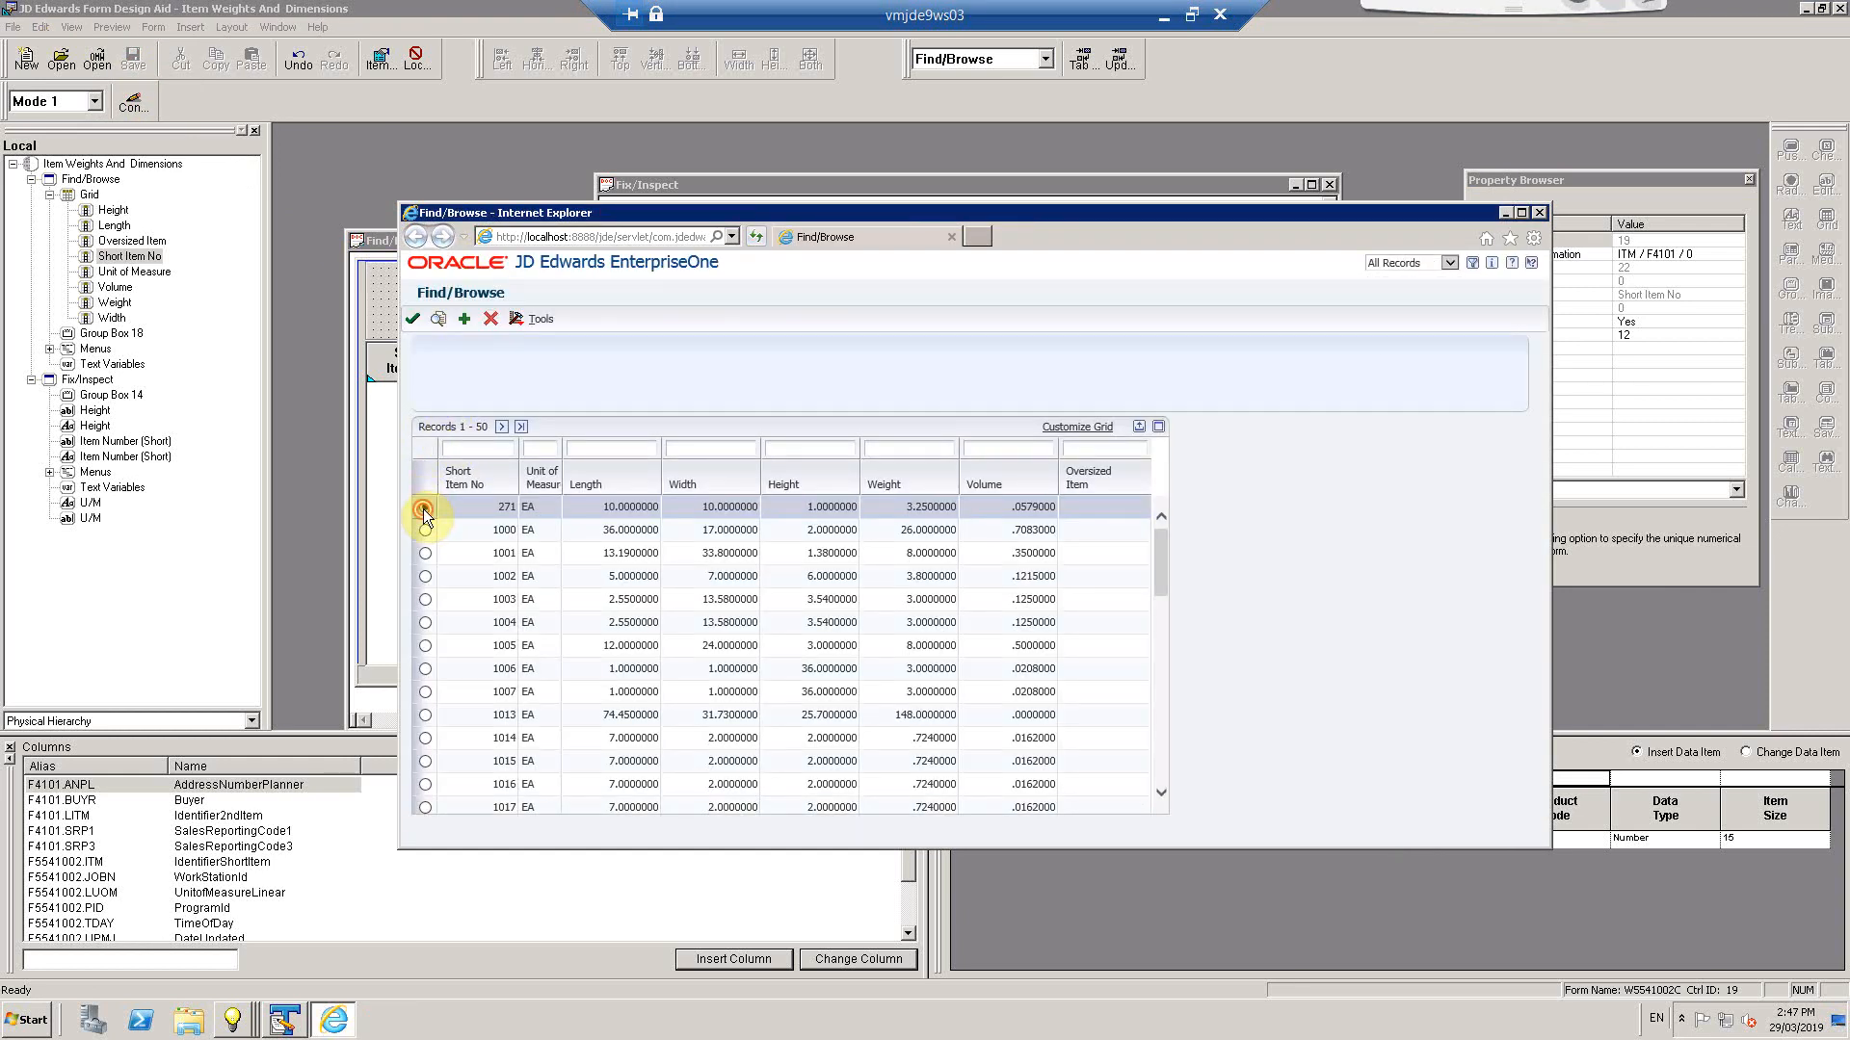
double_click(425, 511)
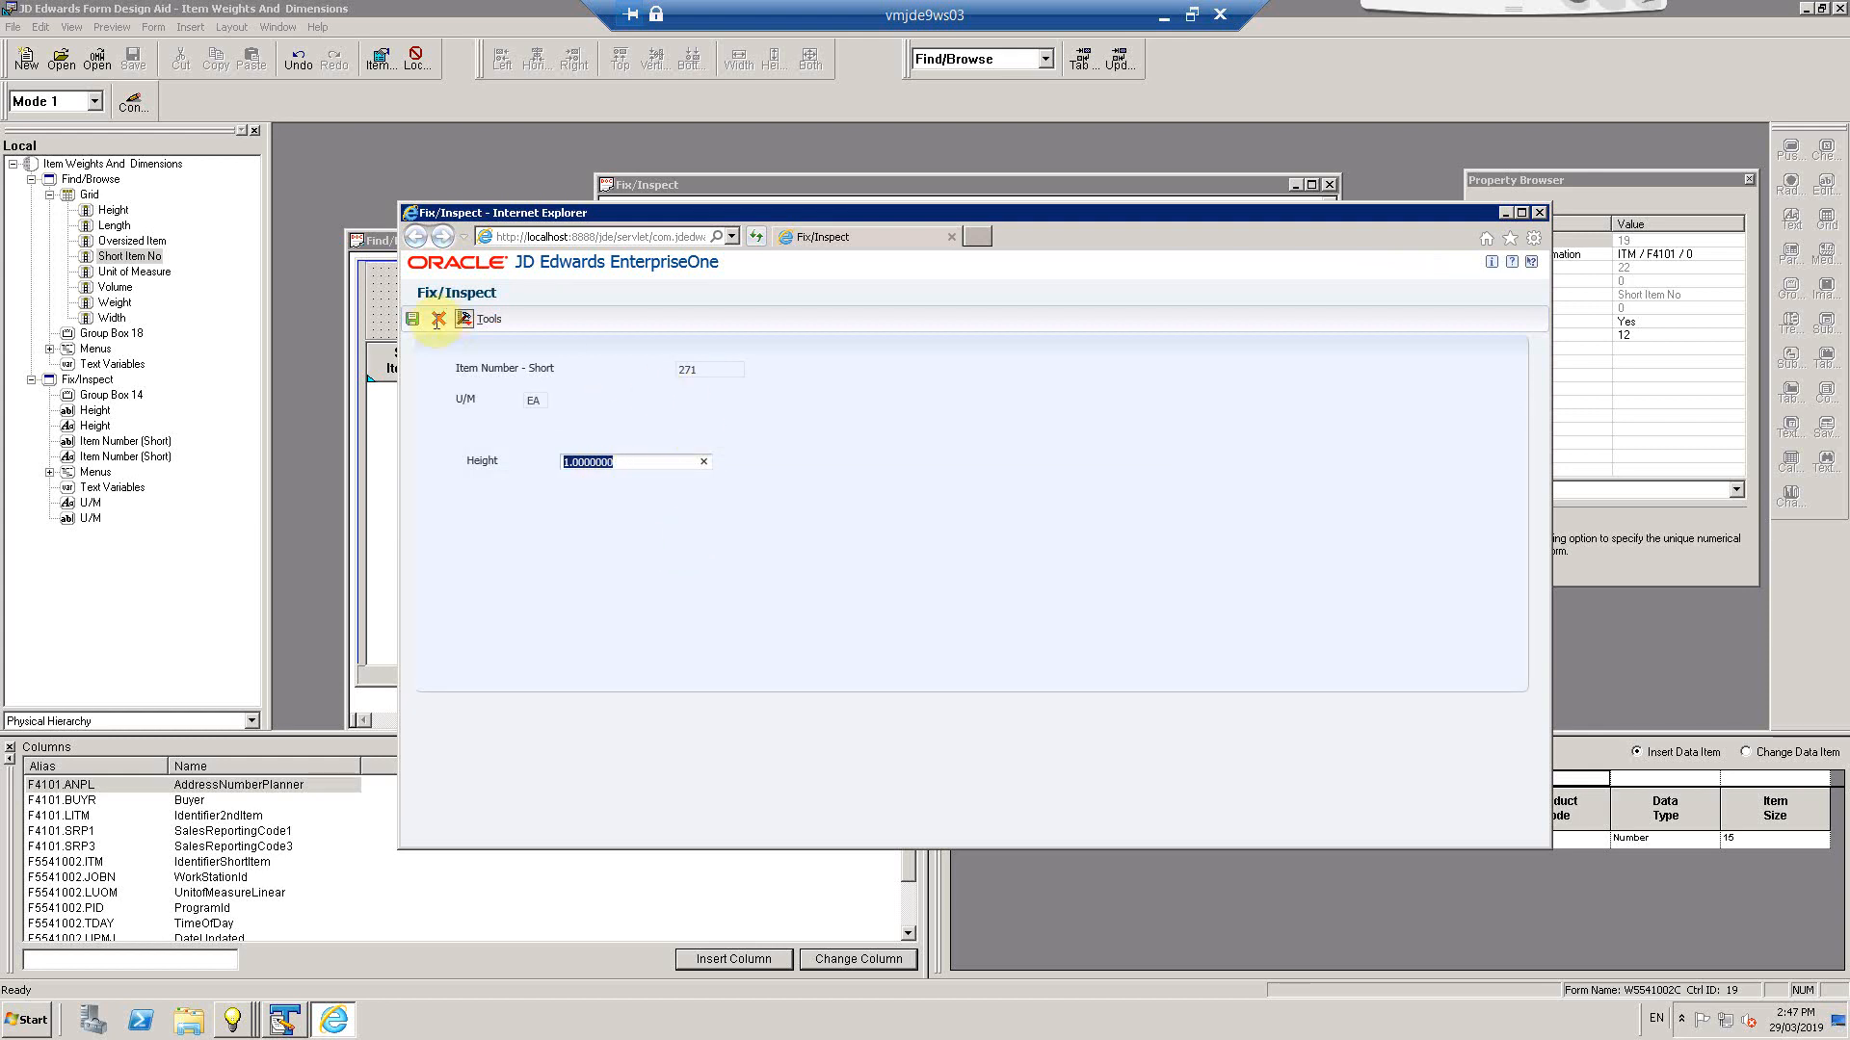
click(438, 318)
click(1539, 212)
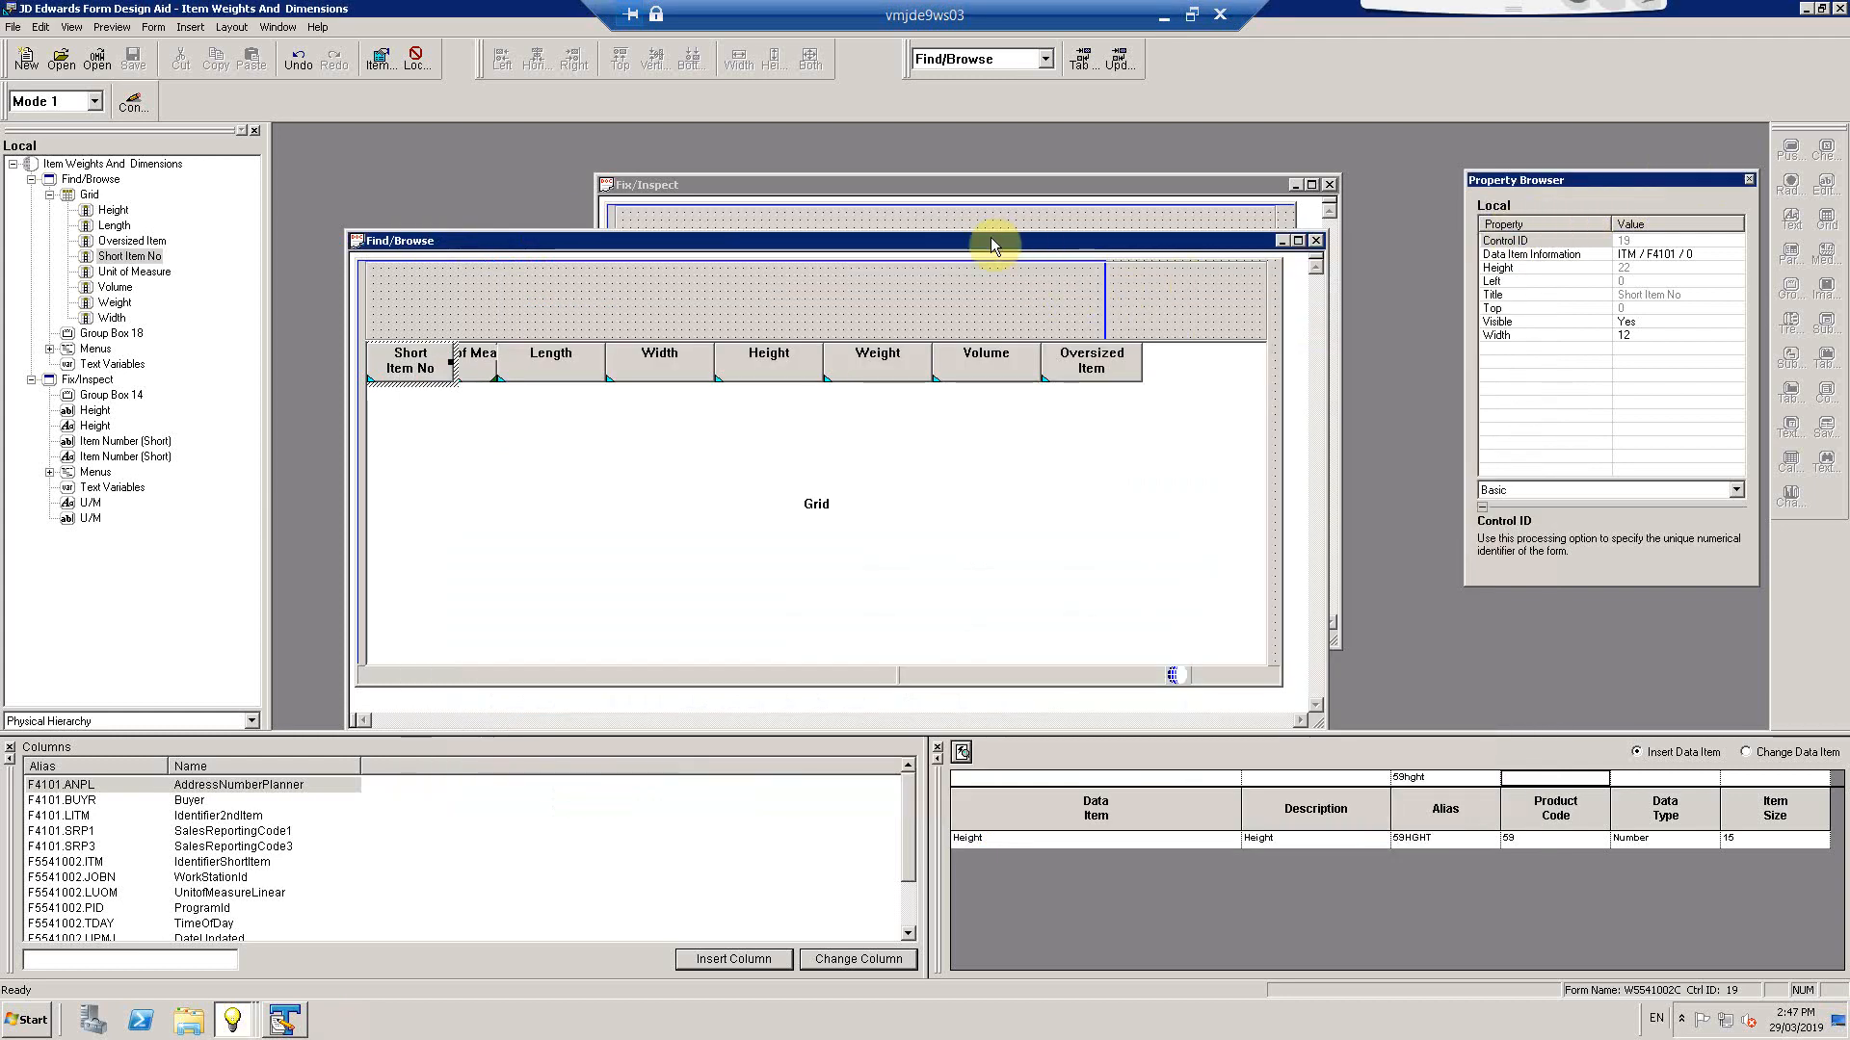
Review the Fetch on Form/Subform Business View option in the Fix/Inspect form's properties and accept the dialog
click(846, 223)
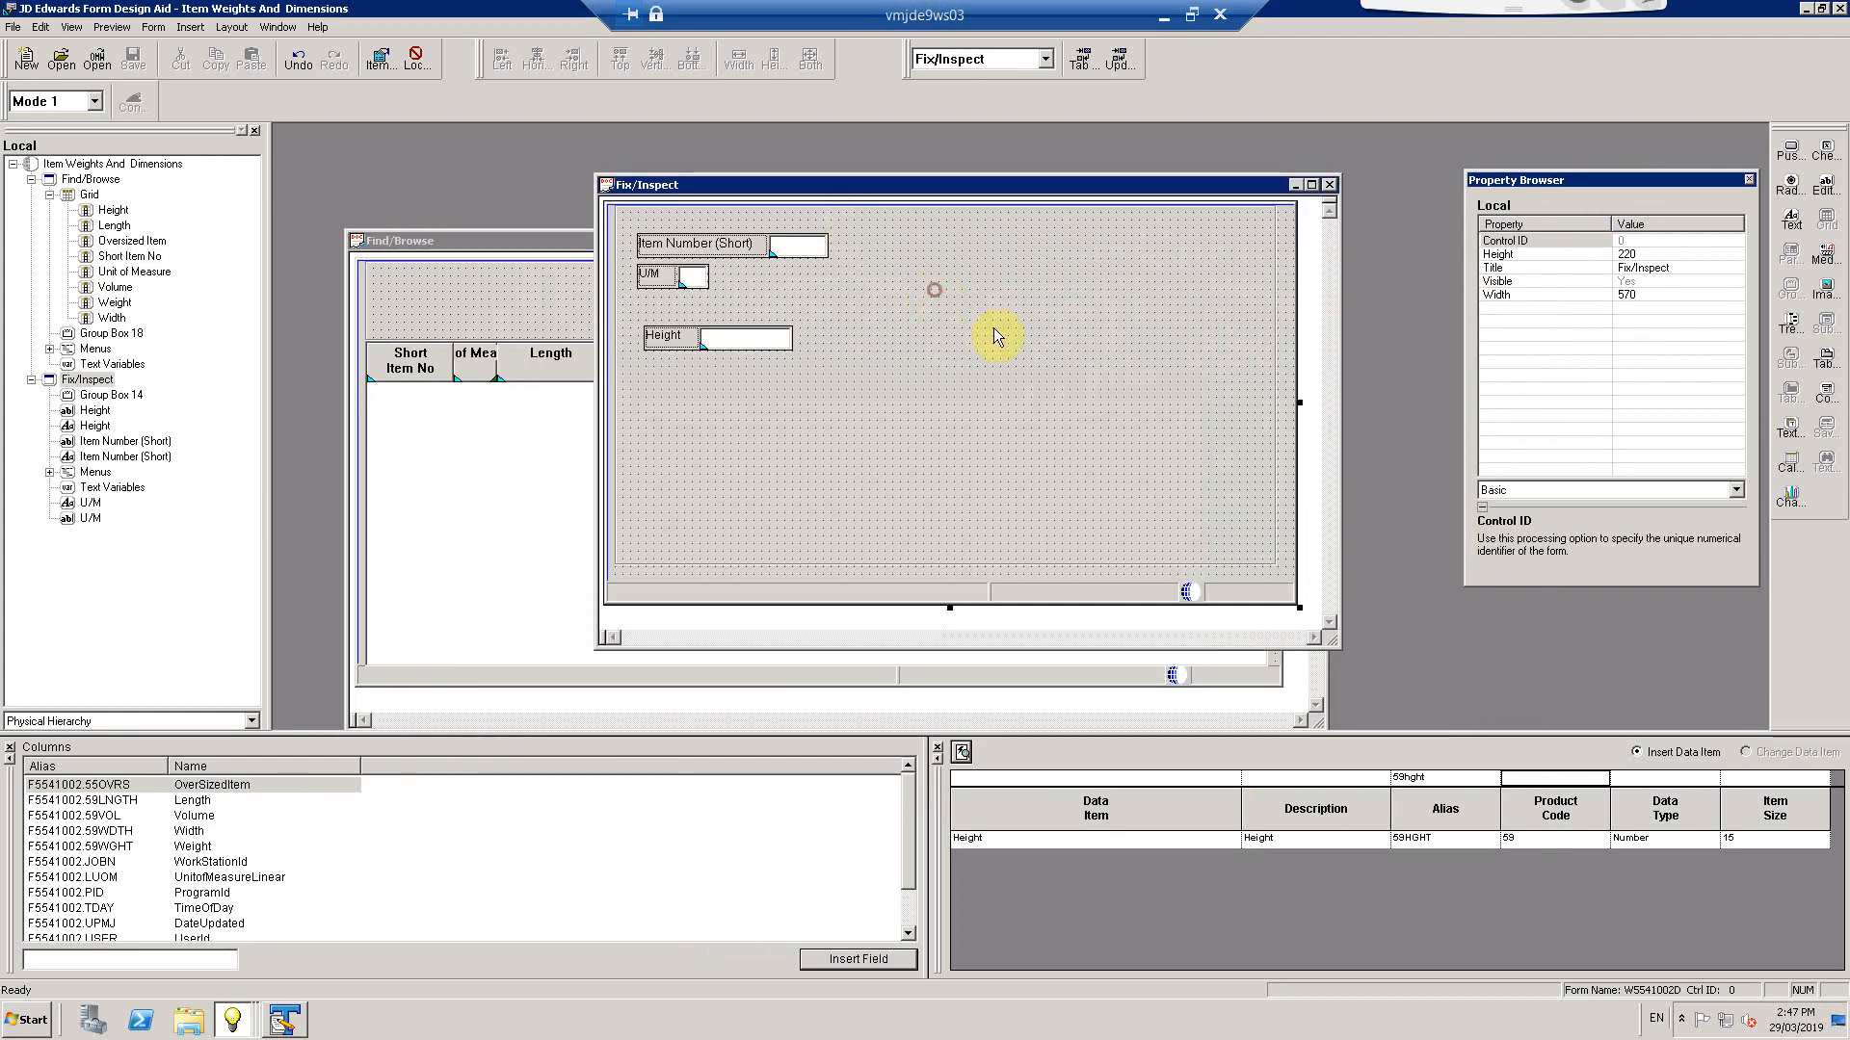
double_click(979, 328)
click(891, 331)
click(853, 438)
click(1025, 686)
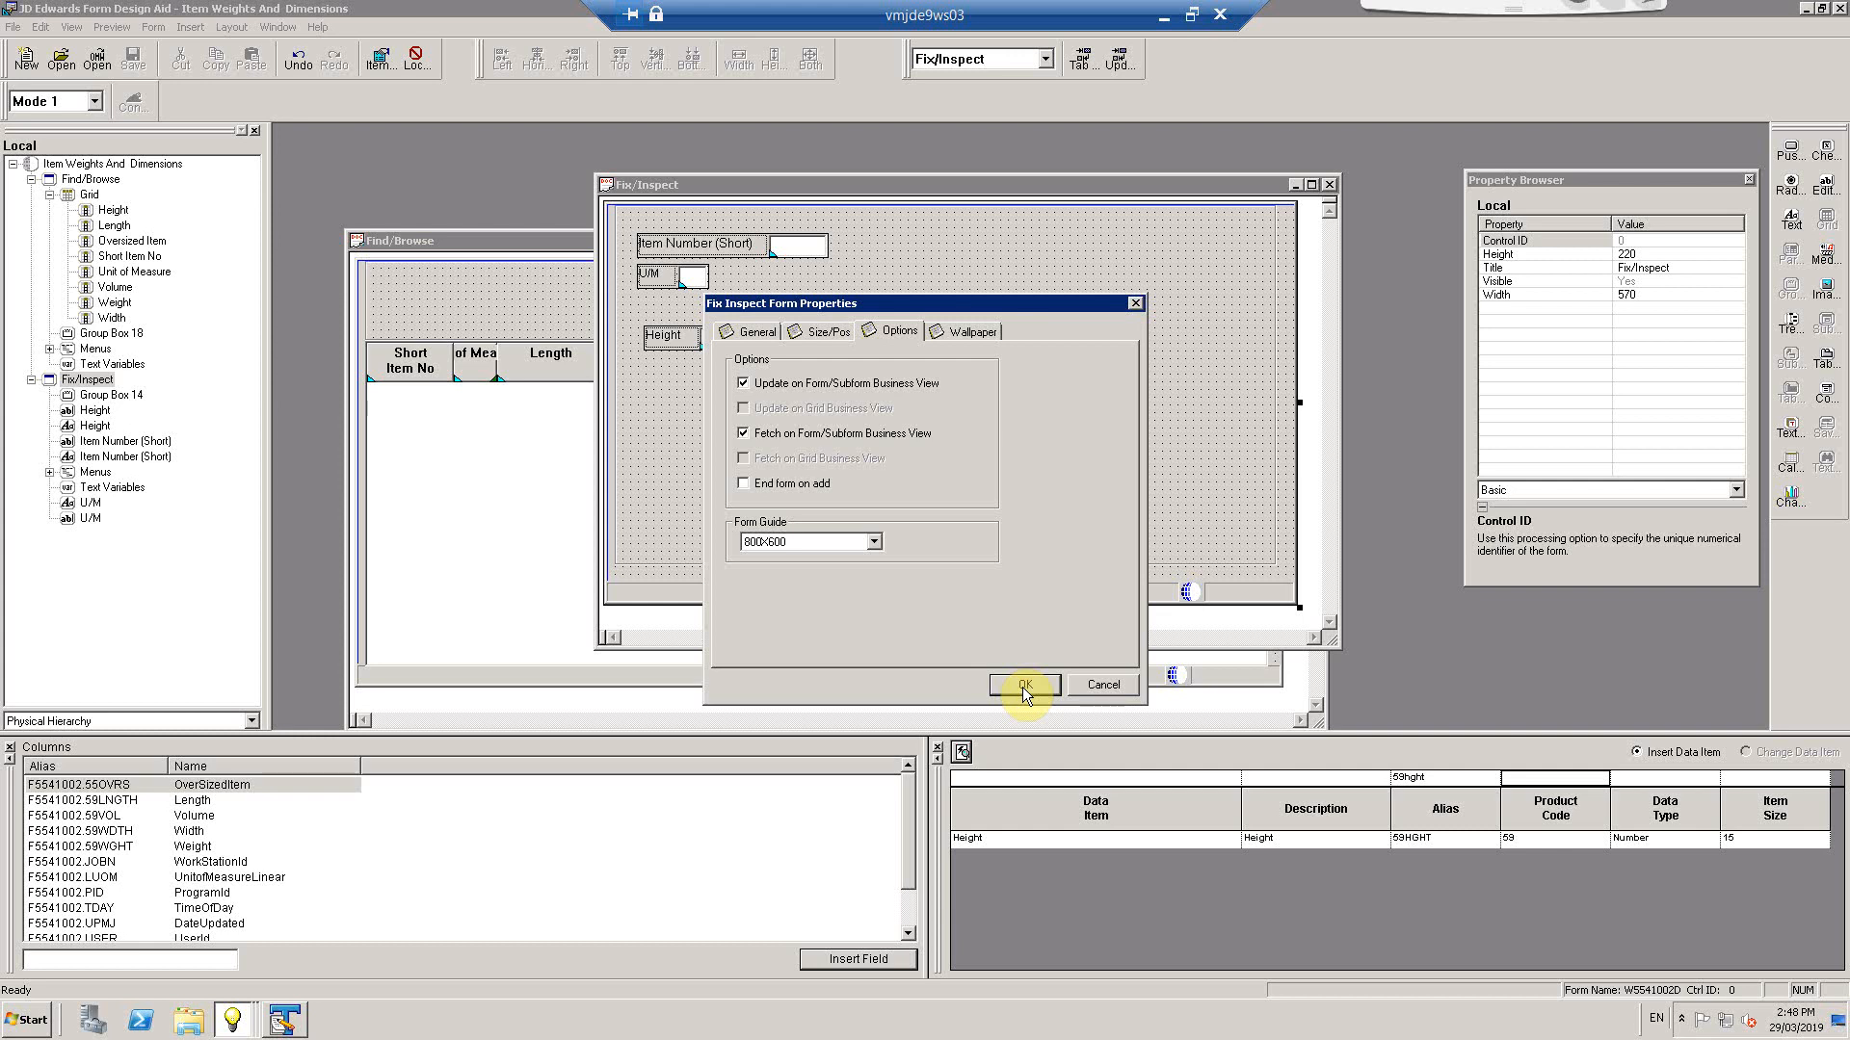
click(1026, 685)
Review the Fix/Inspect form's event rules for the Post Dialog is Initialized event and close them
right_click(852, 314)
click(891, 383)
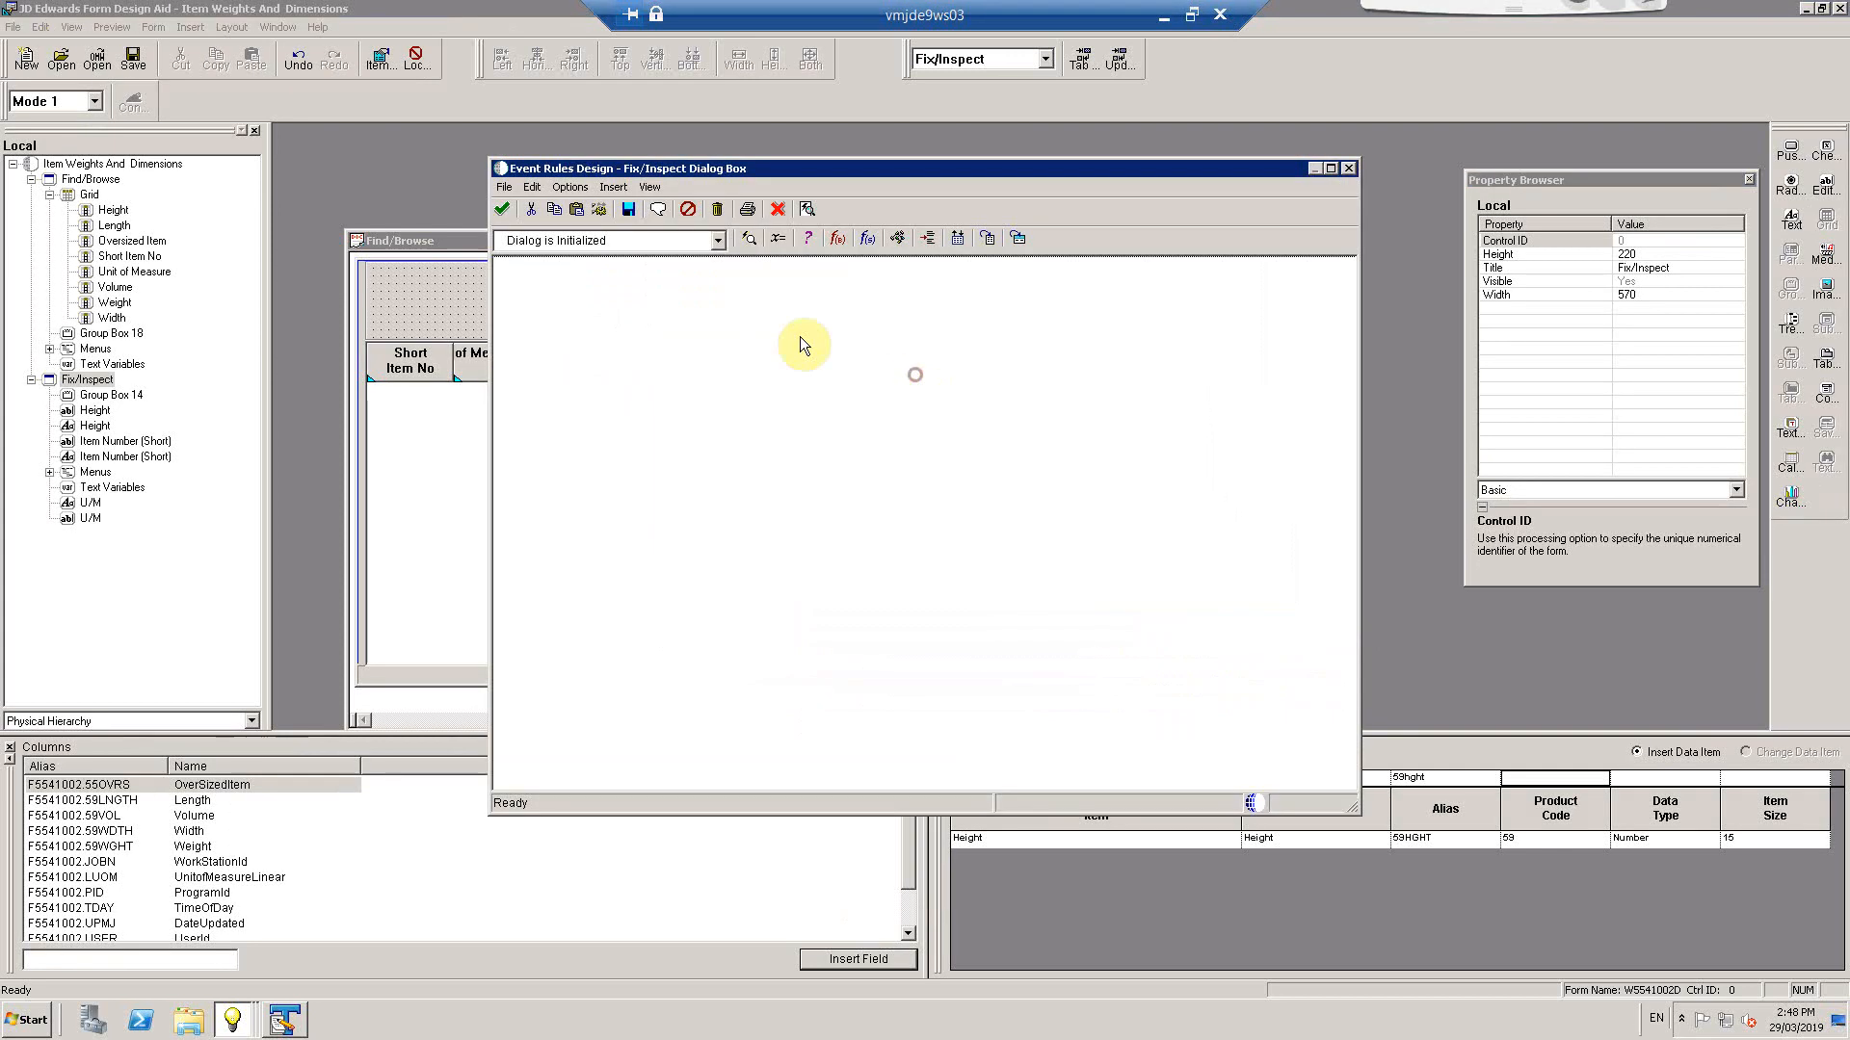
click(717, 240)
click(597, 276)
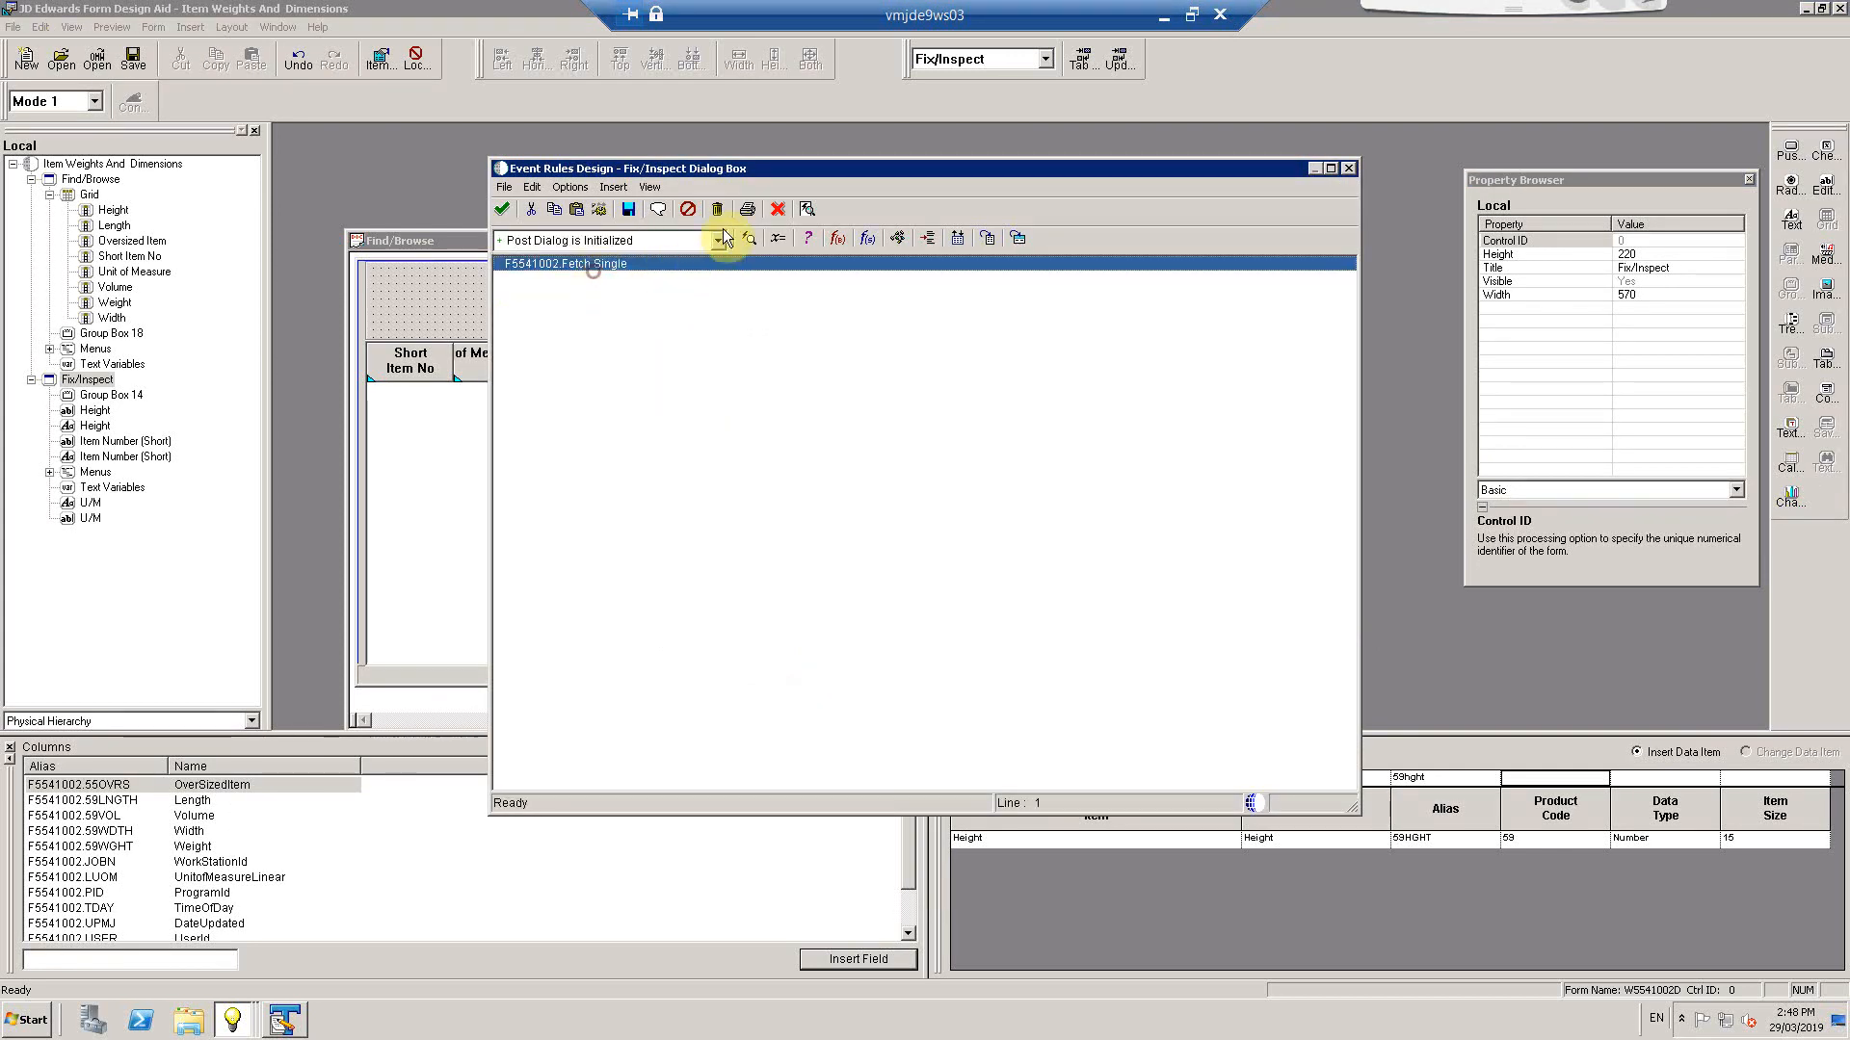
click(501, 209)
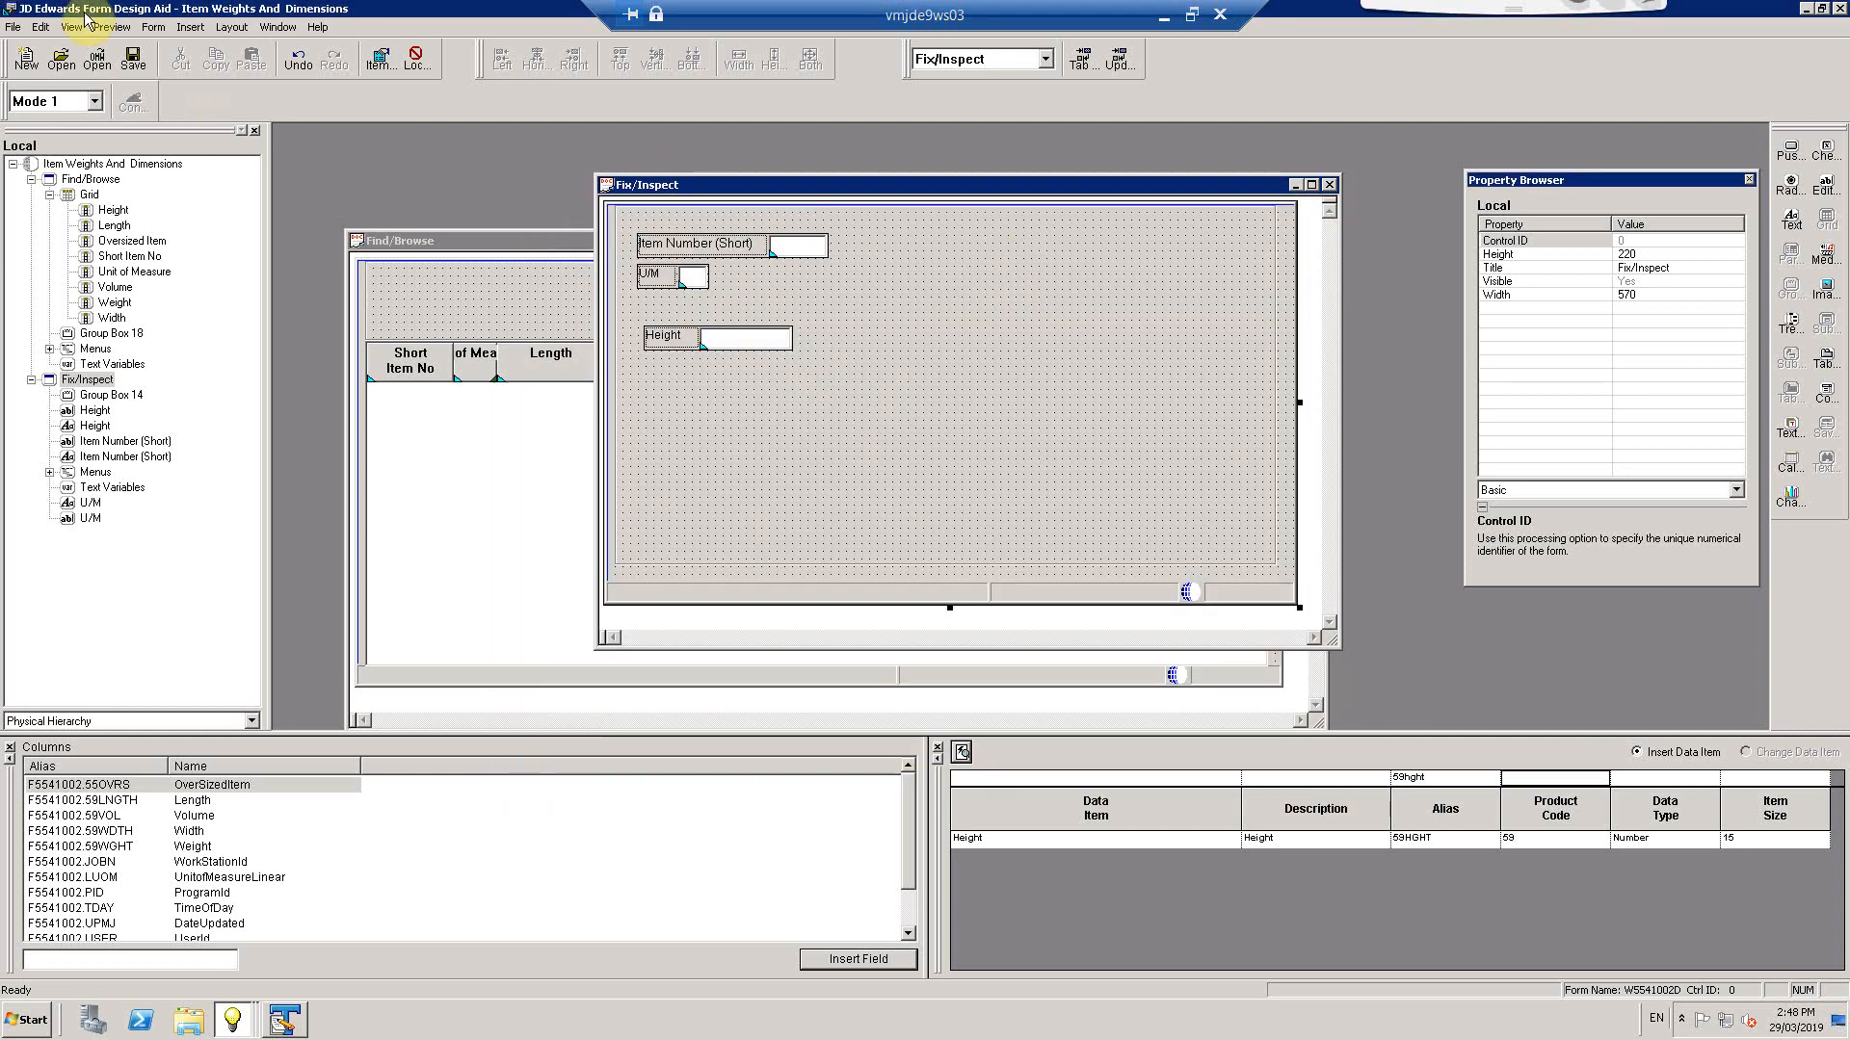